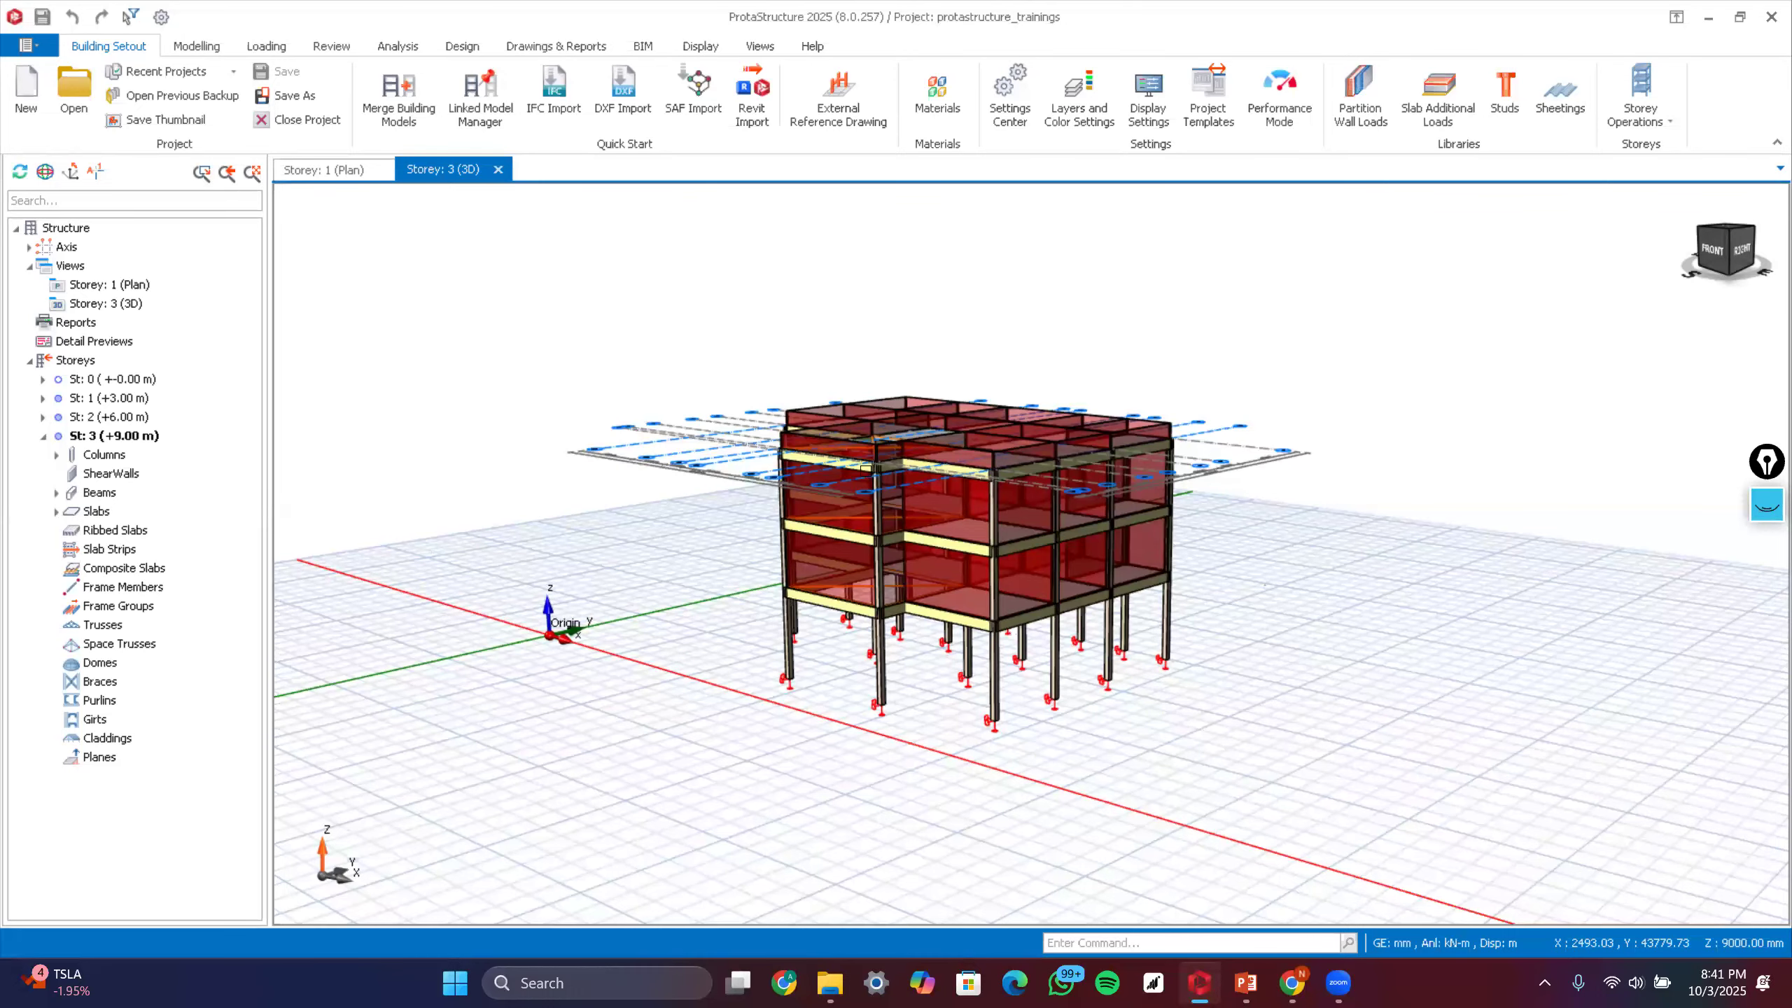
# - Examine the three-storey building model from several angles in the 3D view
pyautogui.scroll(3, 882, 509)
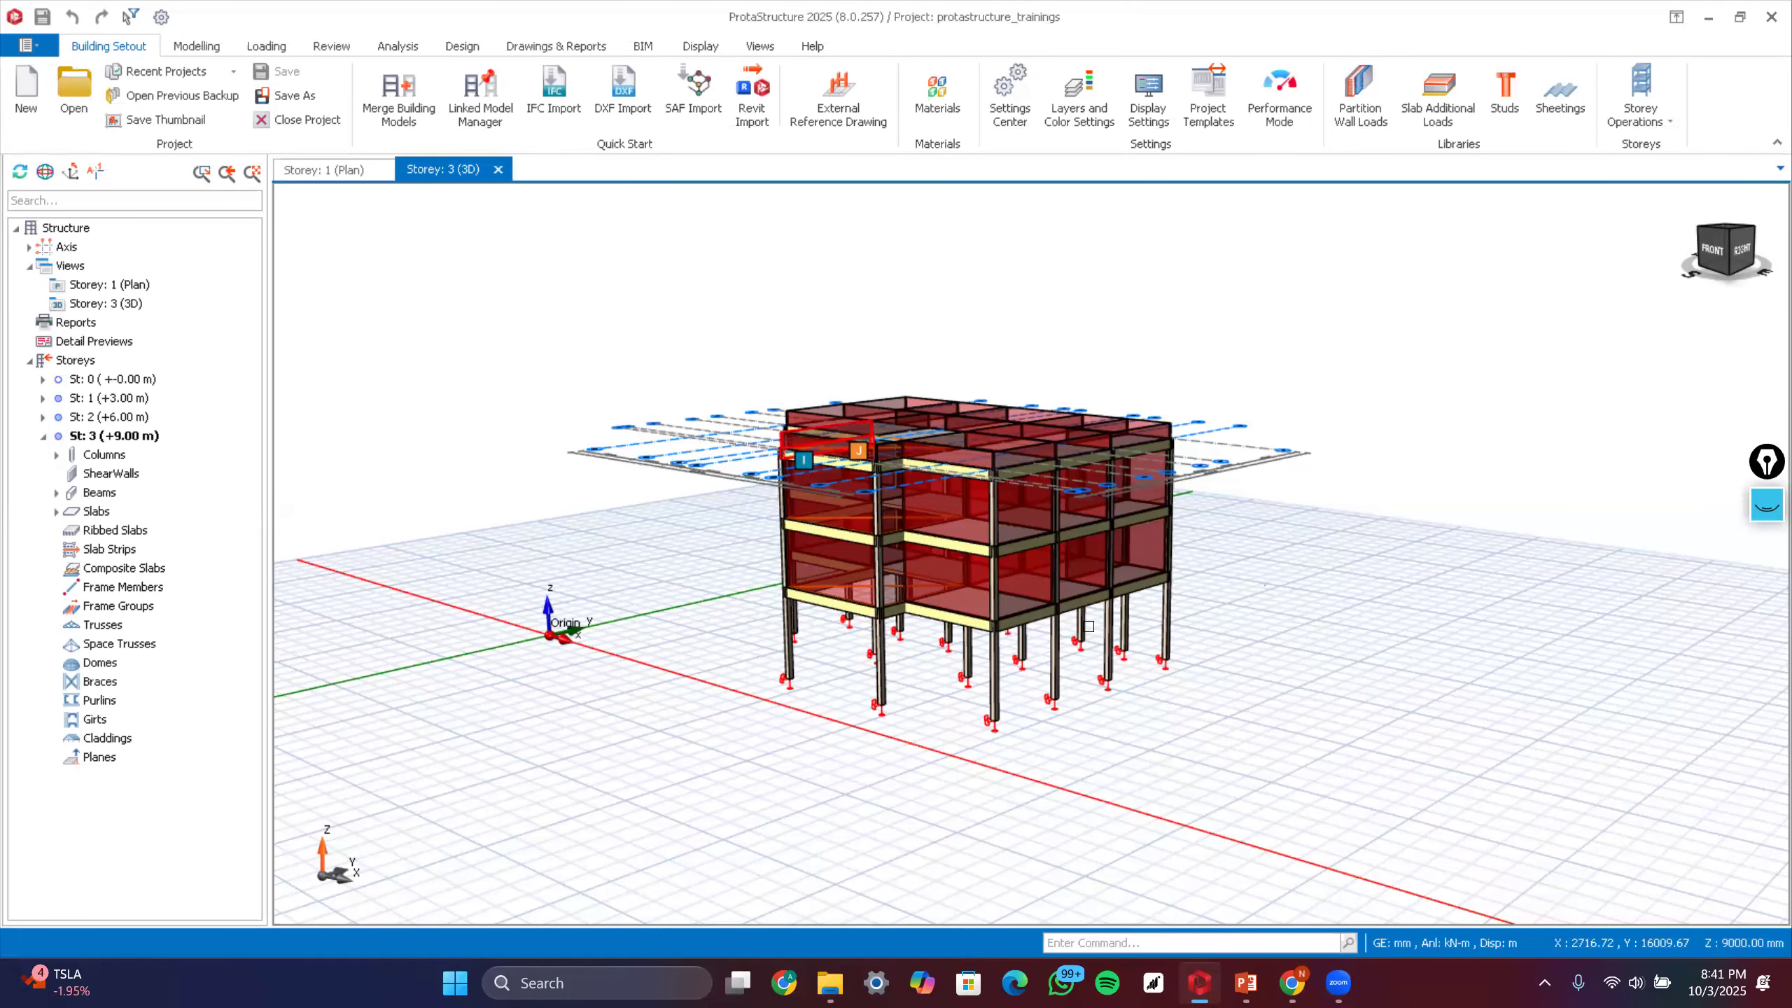
pyautogui.moveTo(1485, 587); pyautogui.dragTo(1459, 603, button='middle')
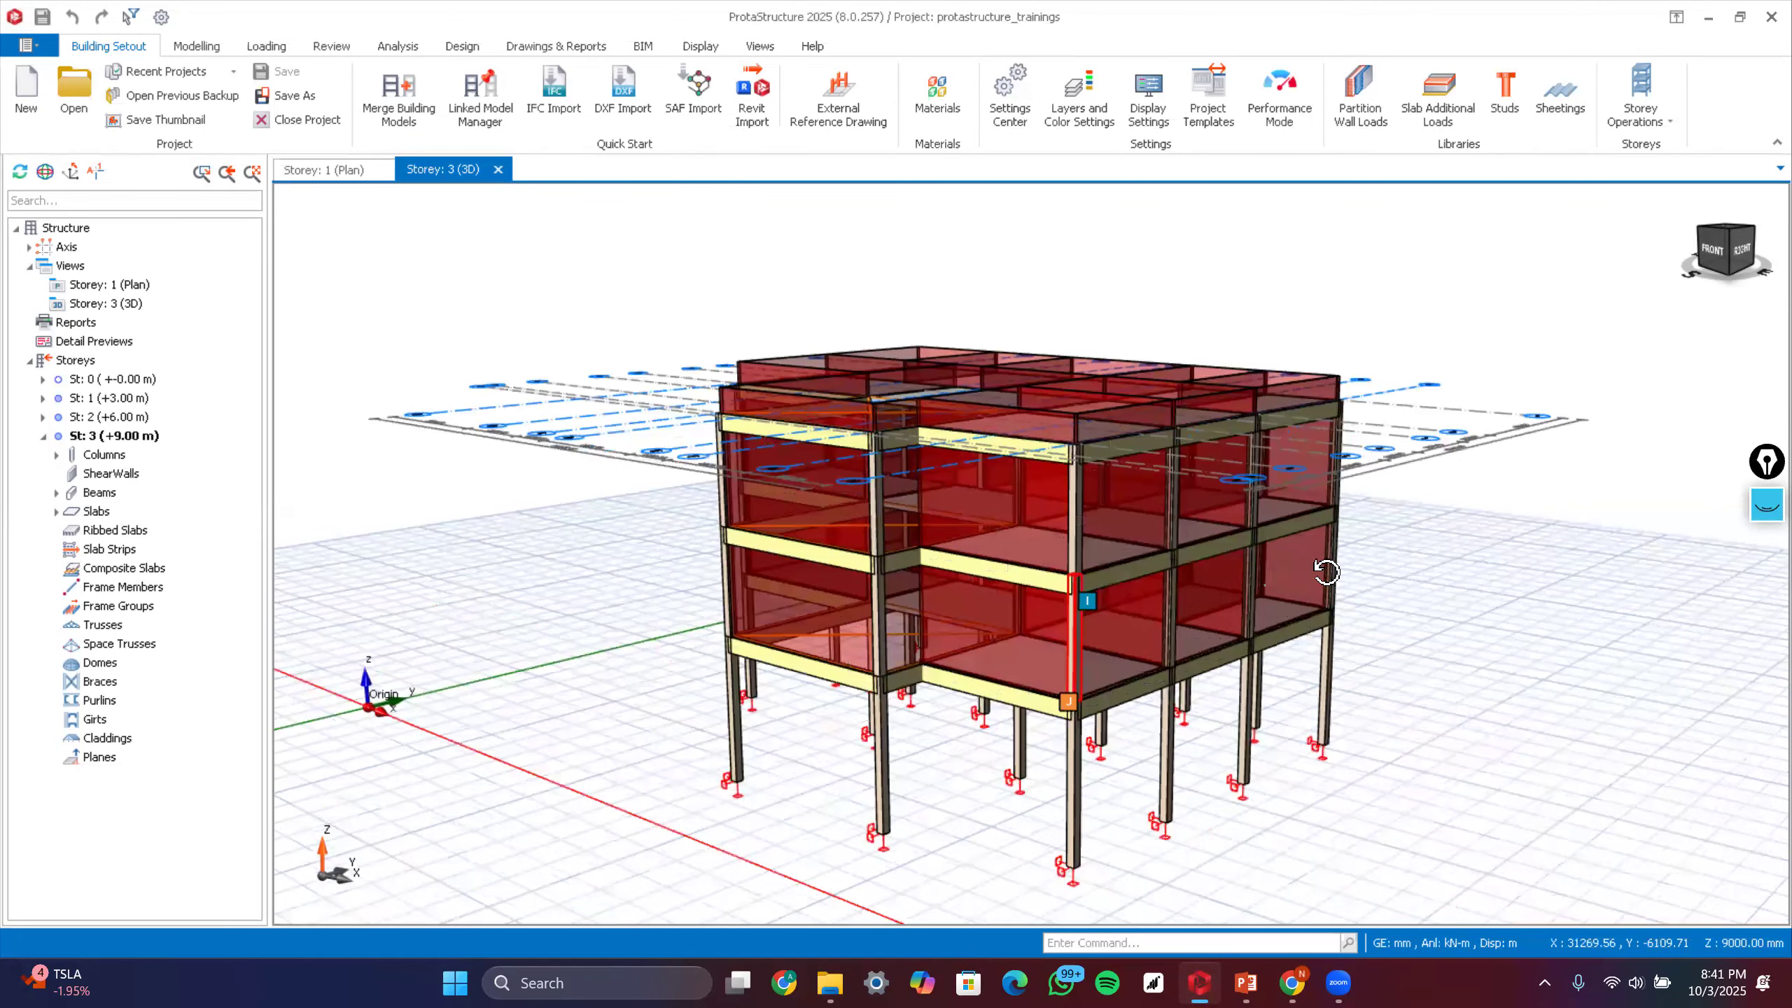
pyautogui.moveTo(1046, 602)
pyautogui.mouseDown(button='middle')
pyautogui.moveTo(931, 608)
pyautogui.moveTo(850, 693)
pyautogui.mouseUp(button='middle')
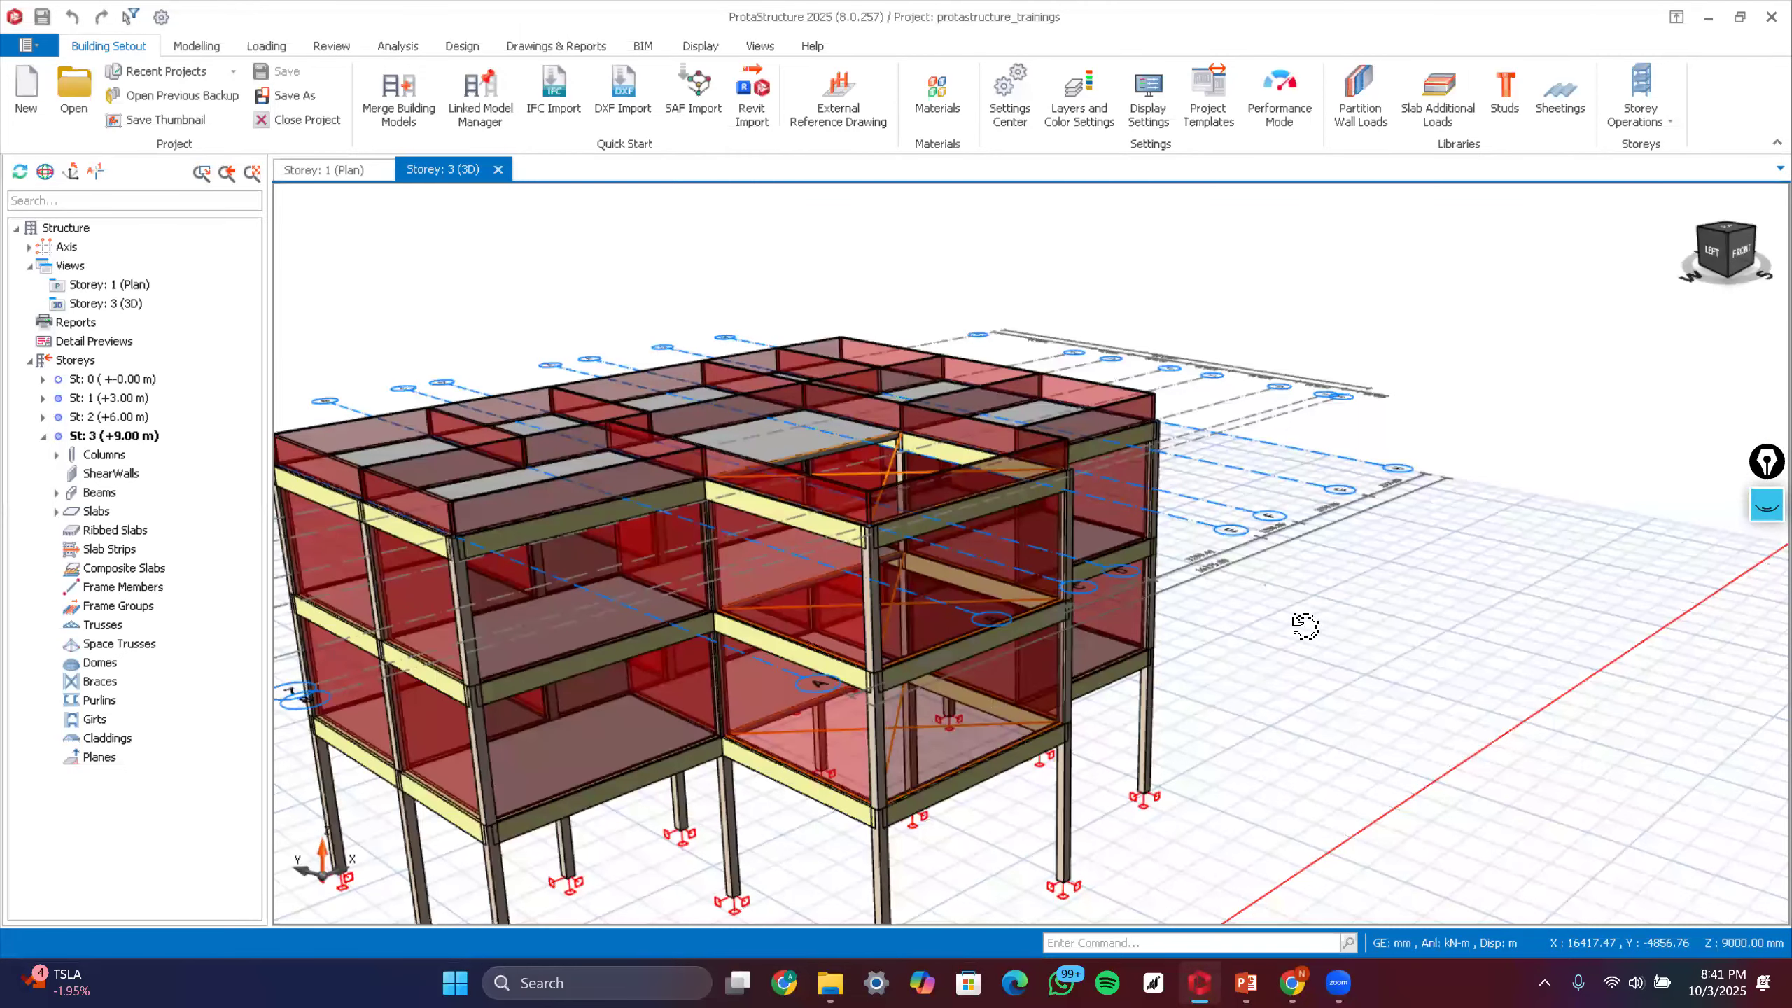
pyautogui.scroll(-2, 1297, 624)
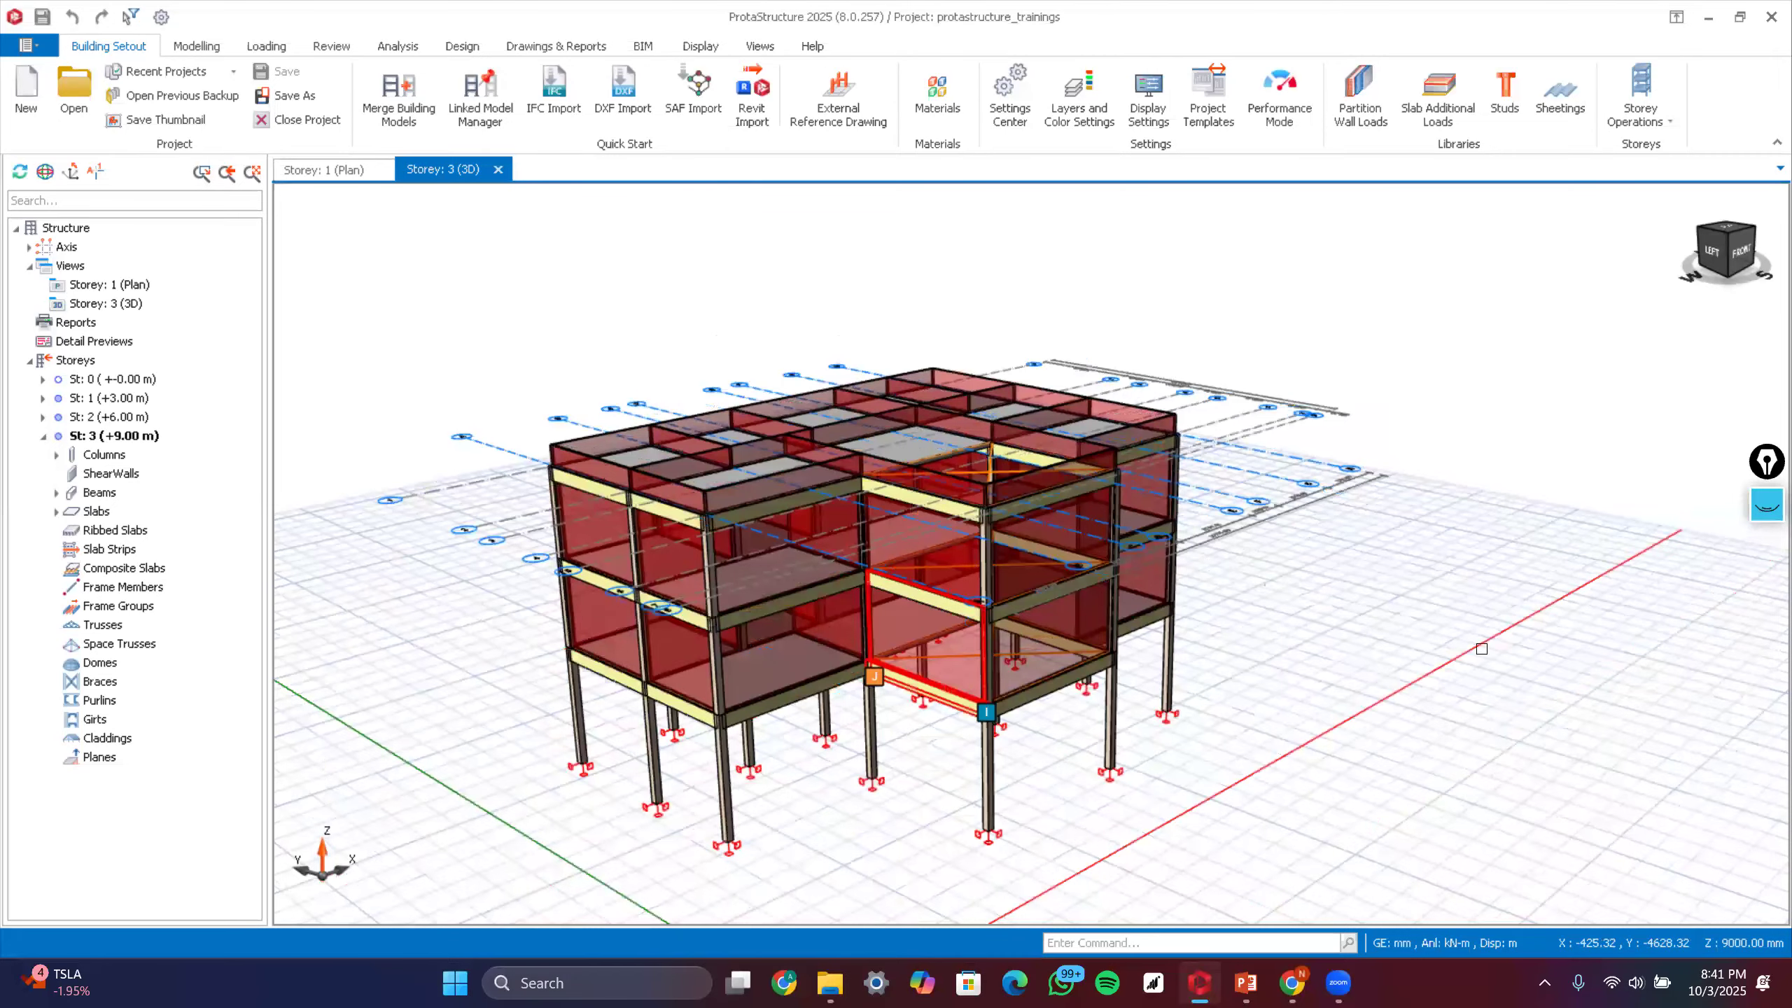
pyautogui.moveTo(1483, 649); pyautogui.dragTo(812, 597, button='middle')
pyautogui.rightClick(1189, 619)
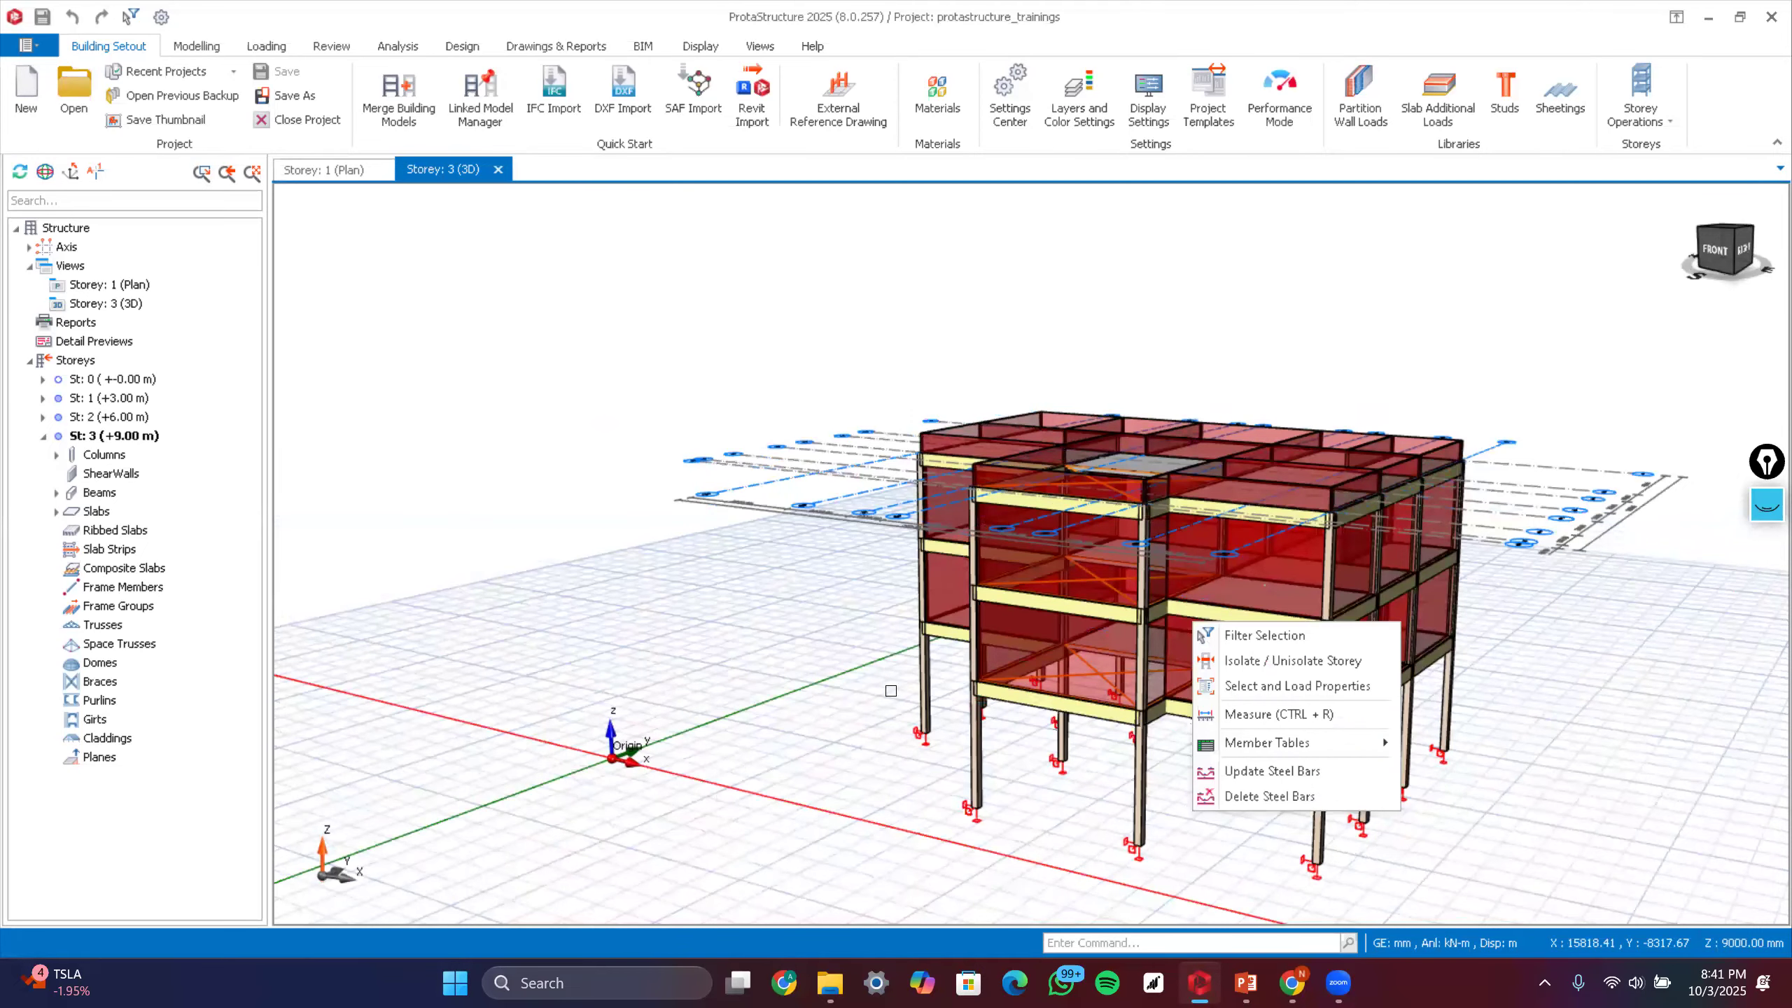
pyautogui.scroll(-2, 1050, 583)
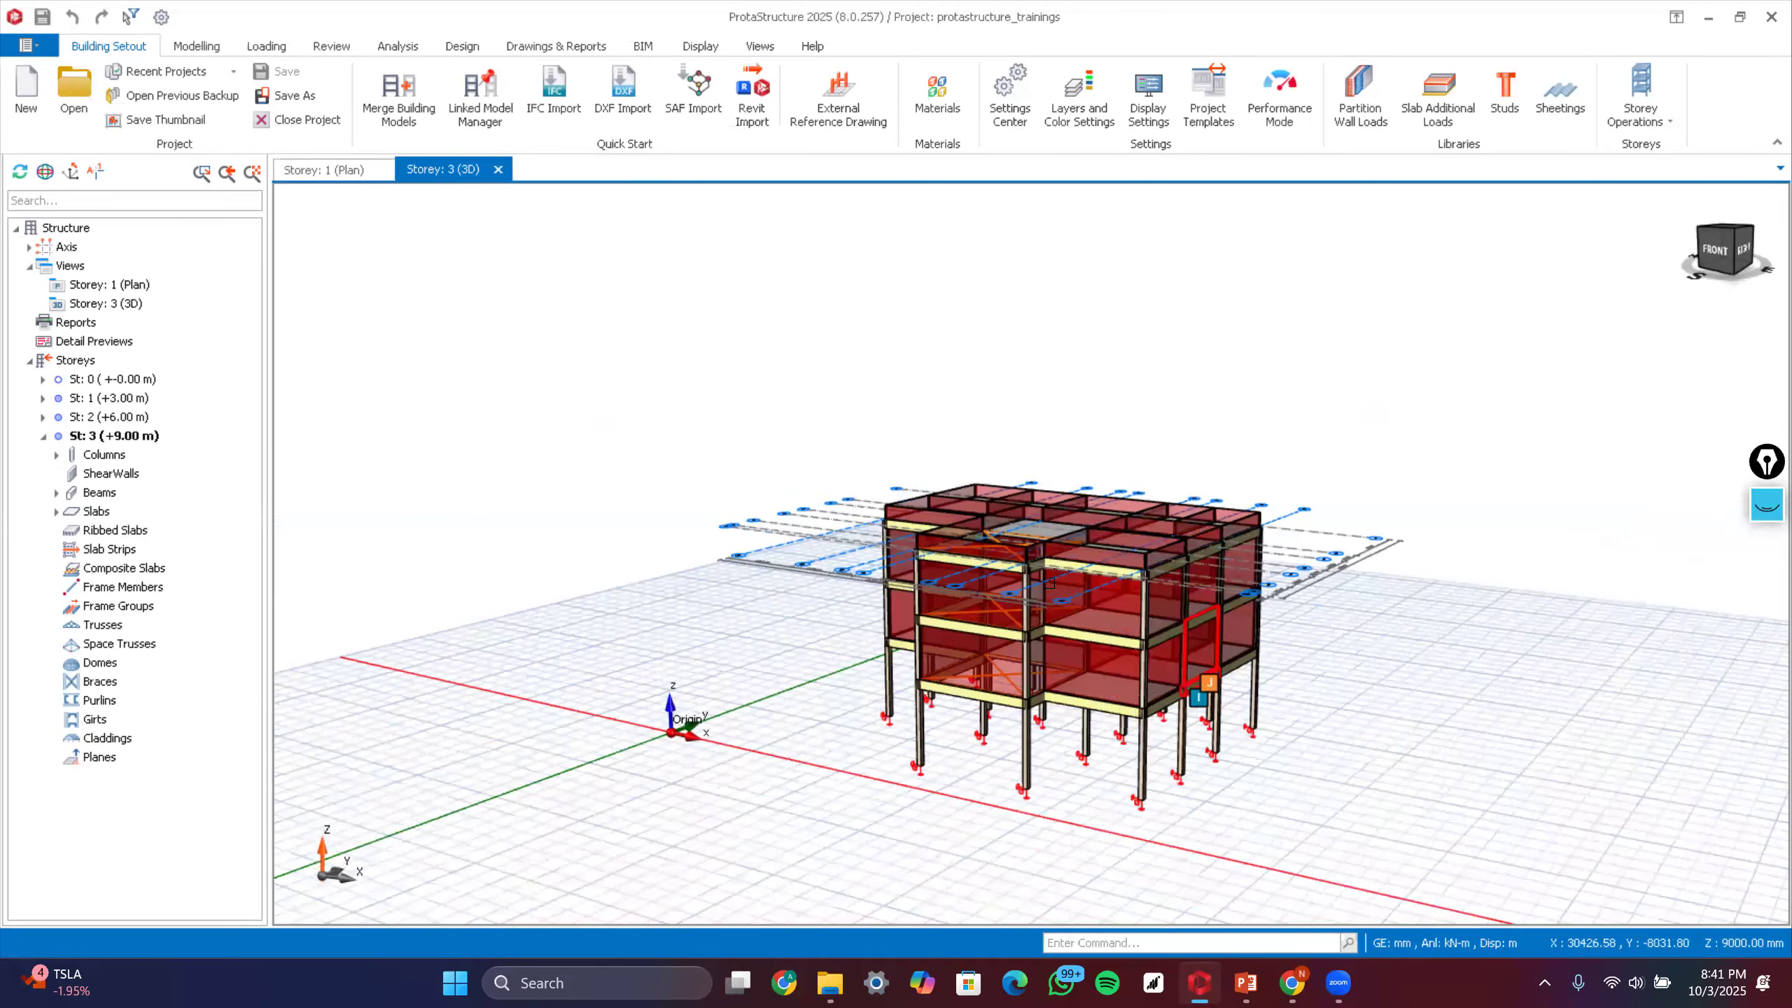
pyautogui.scroll(3, 1096, 706)
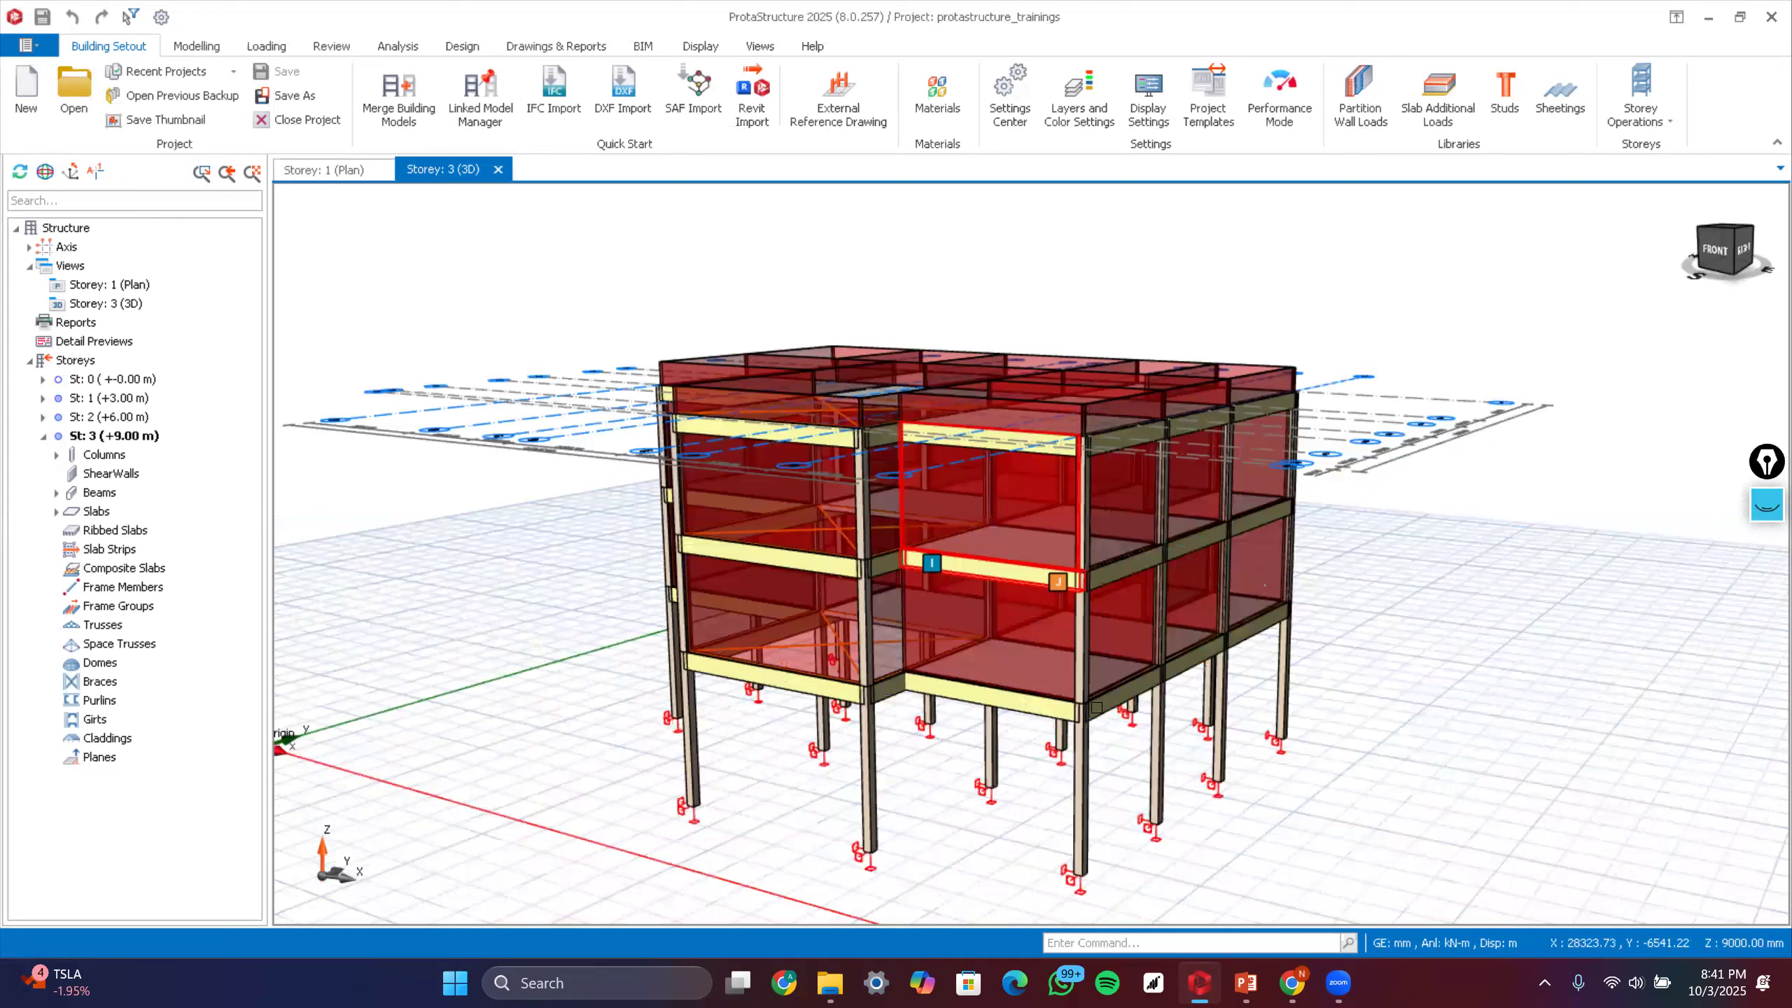
pyautogui.scroll(-3, 1096, 707)
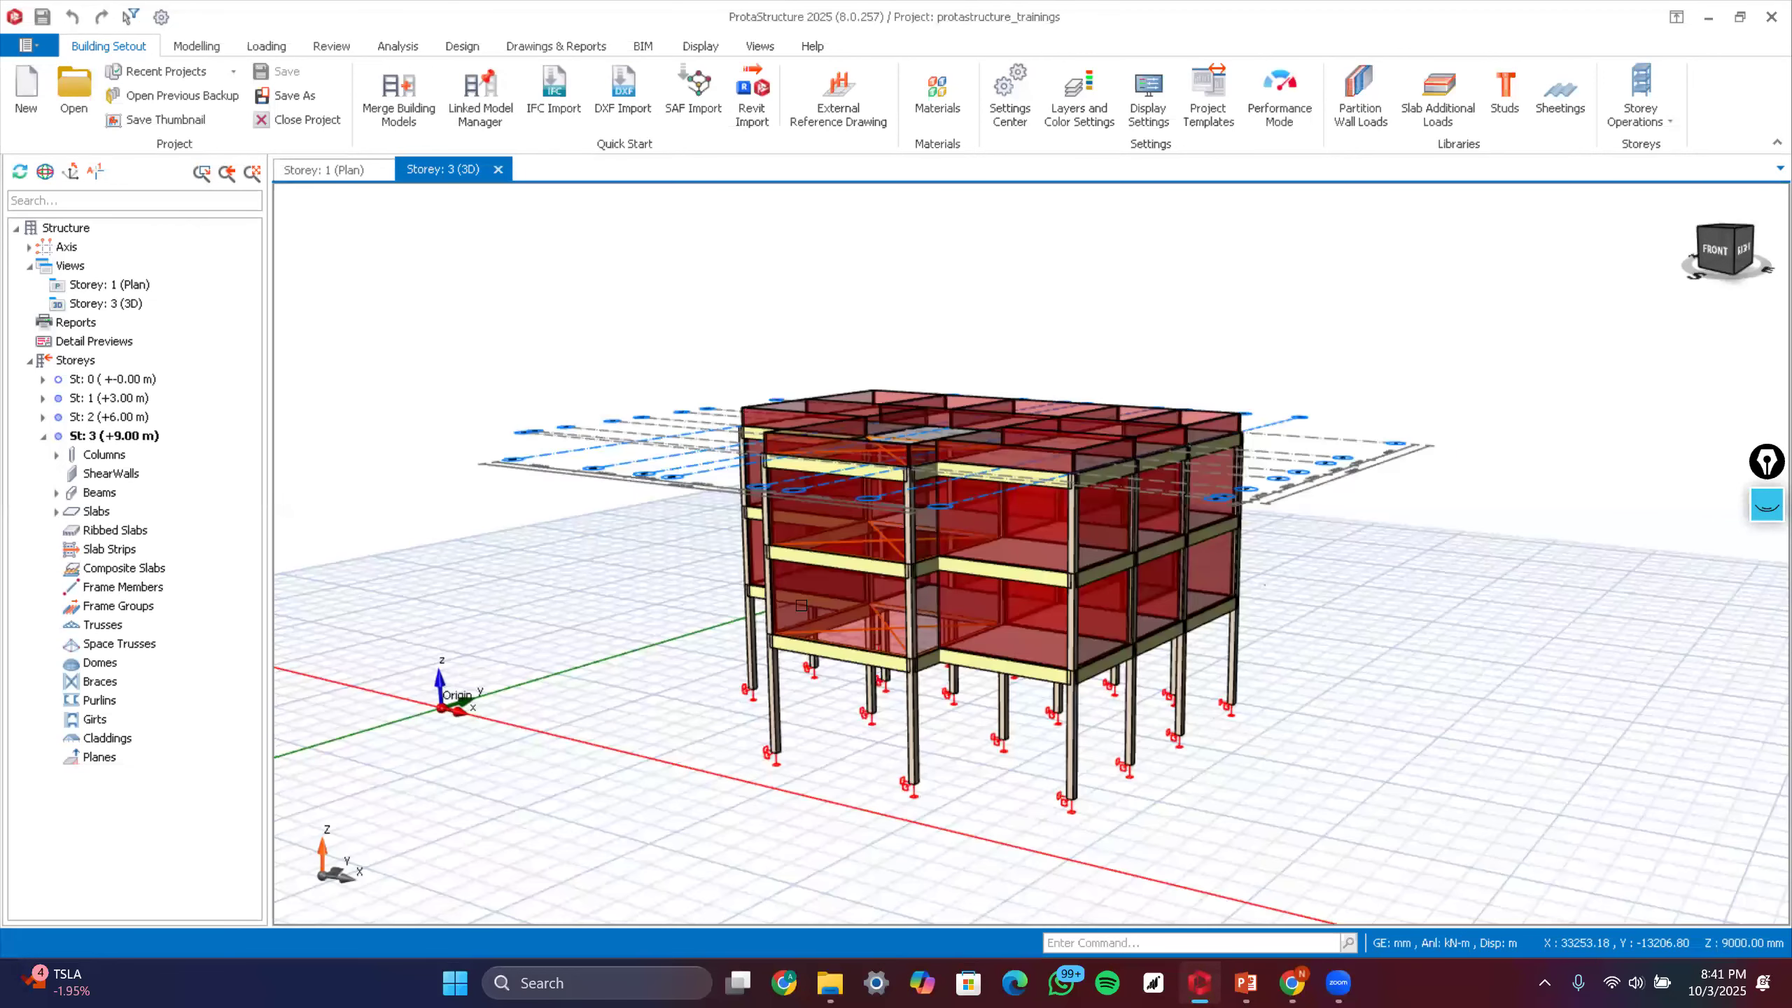
pyautogui.moveTo(908, 644); pyautogui.dragTo(801, 605, button='middle')
pyautogui.scroll(2, 801, 605)
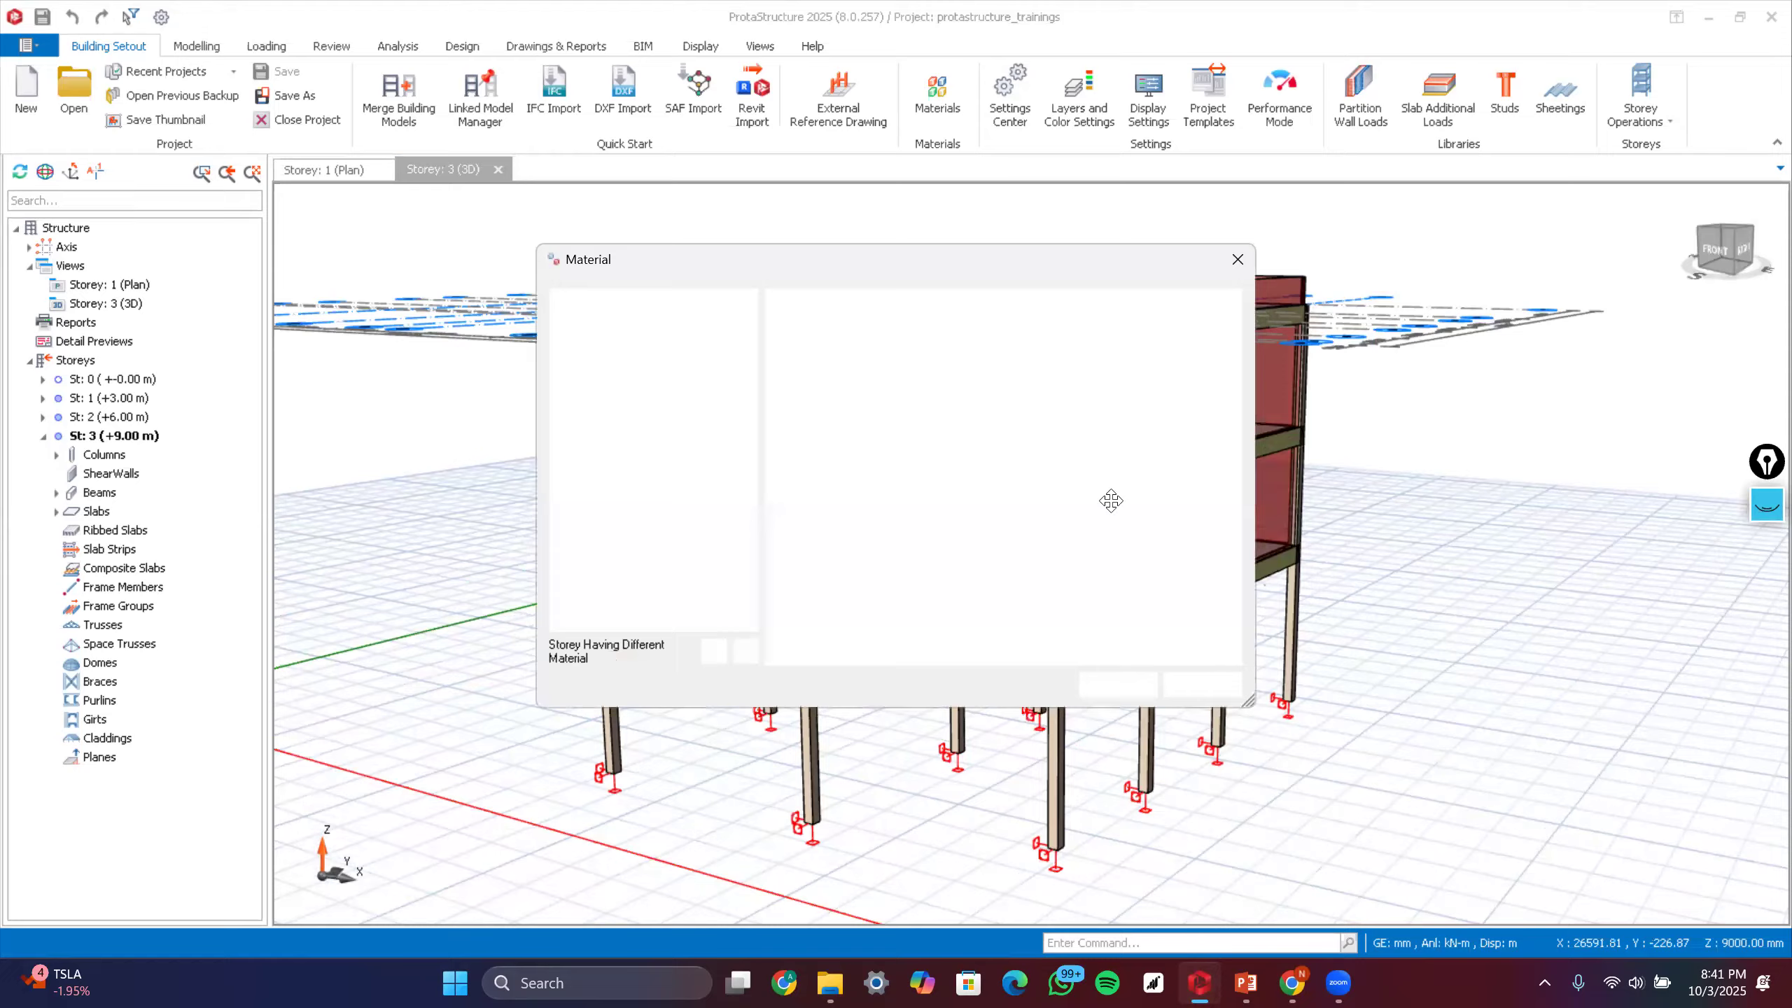
# - Close the Material dialog and open the Edit Storey settings from the storey operations
pyautogui.click(1237, 259)
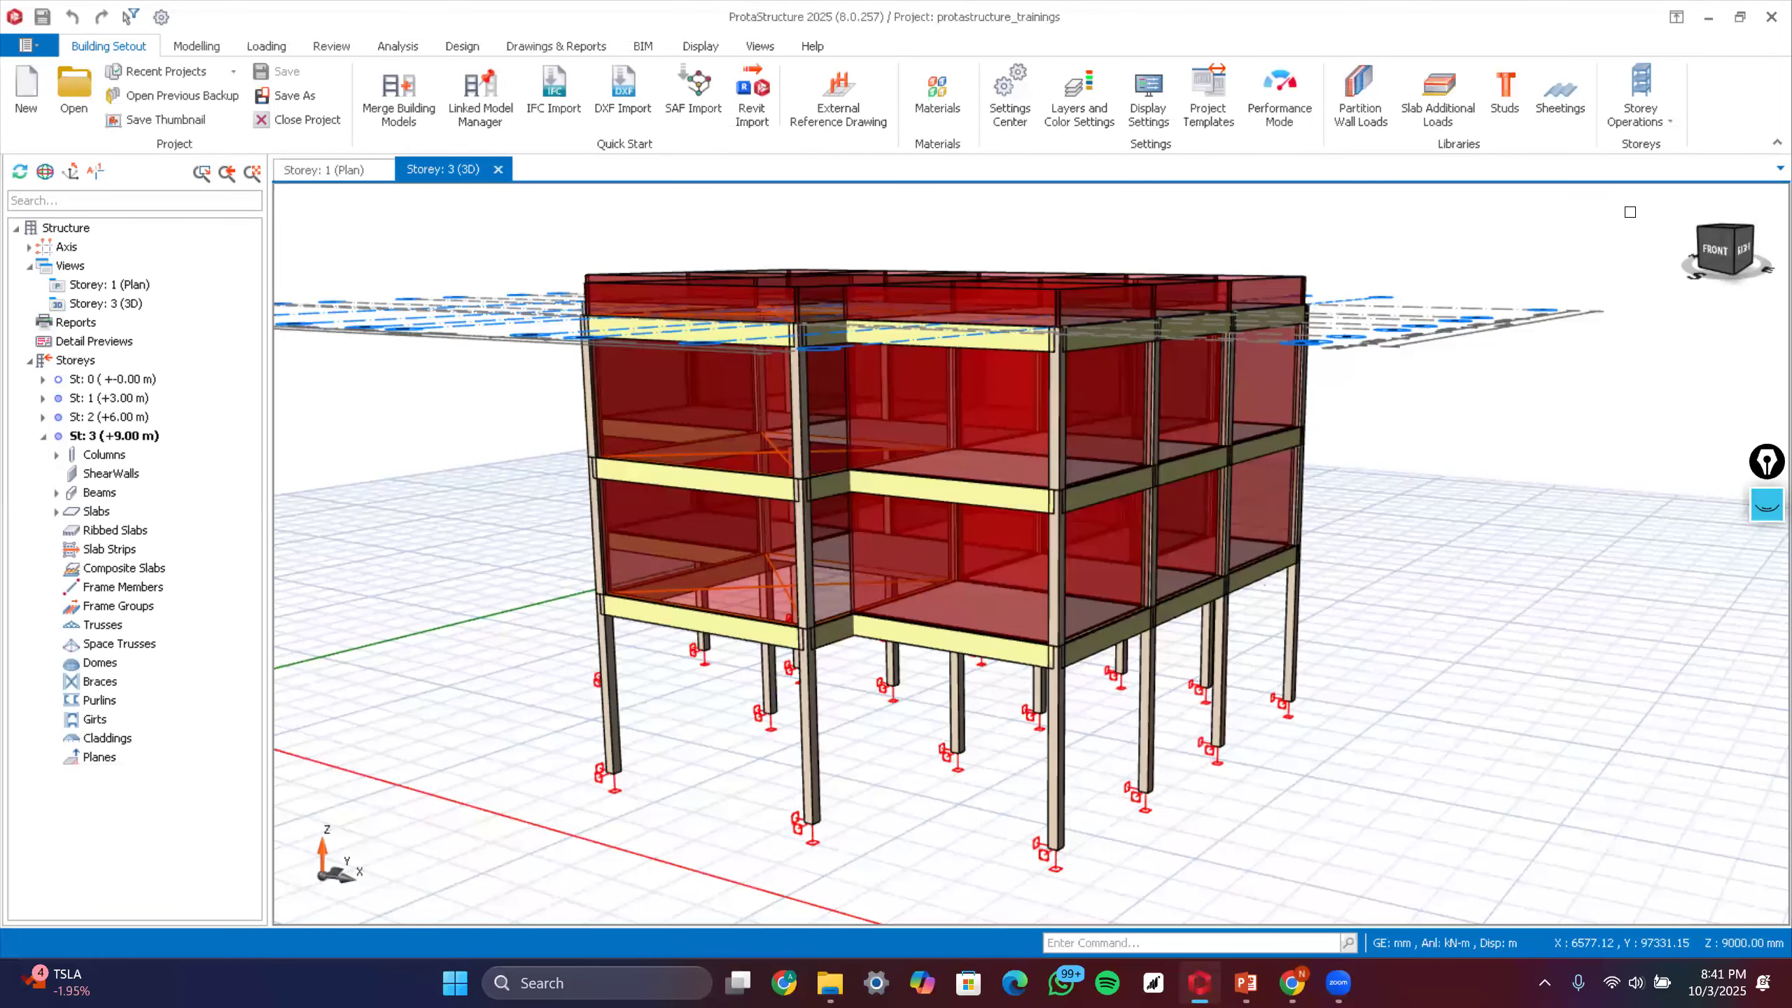
pyautogui.click(1649, 125)
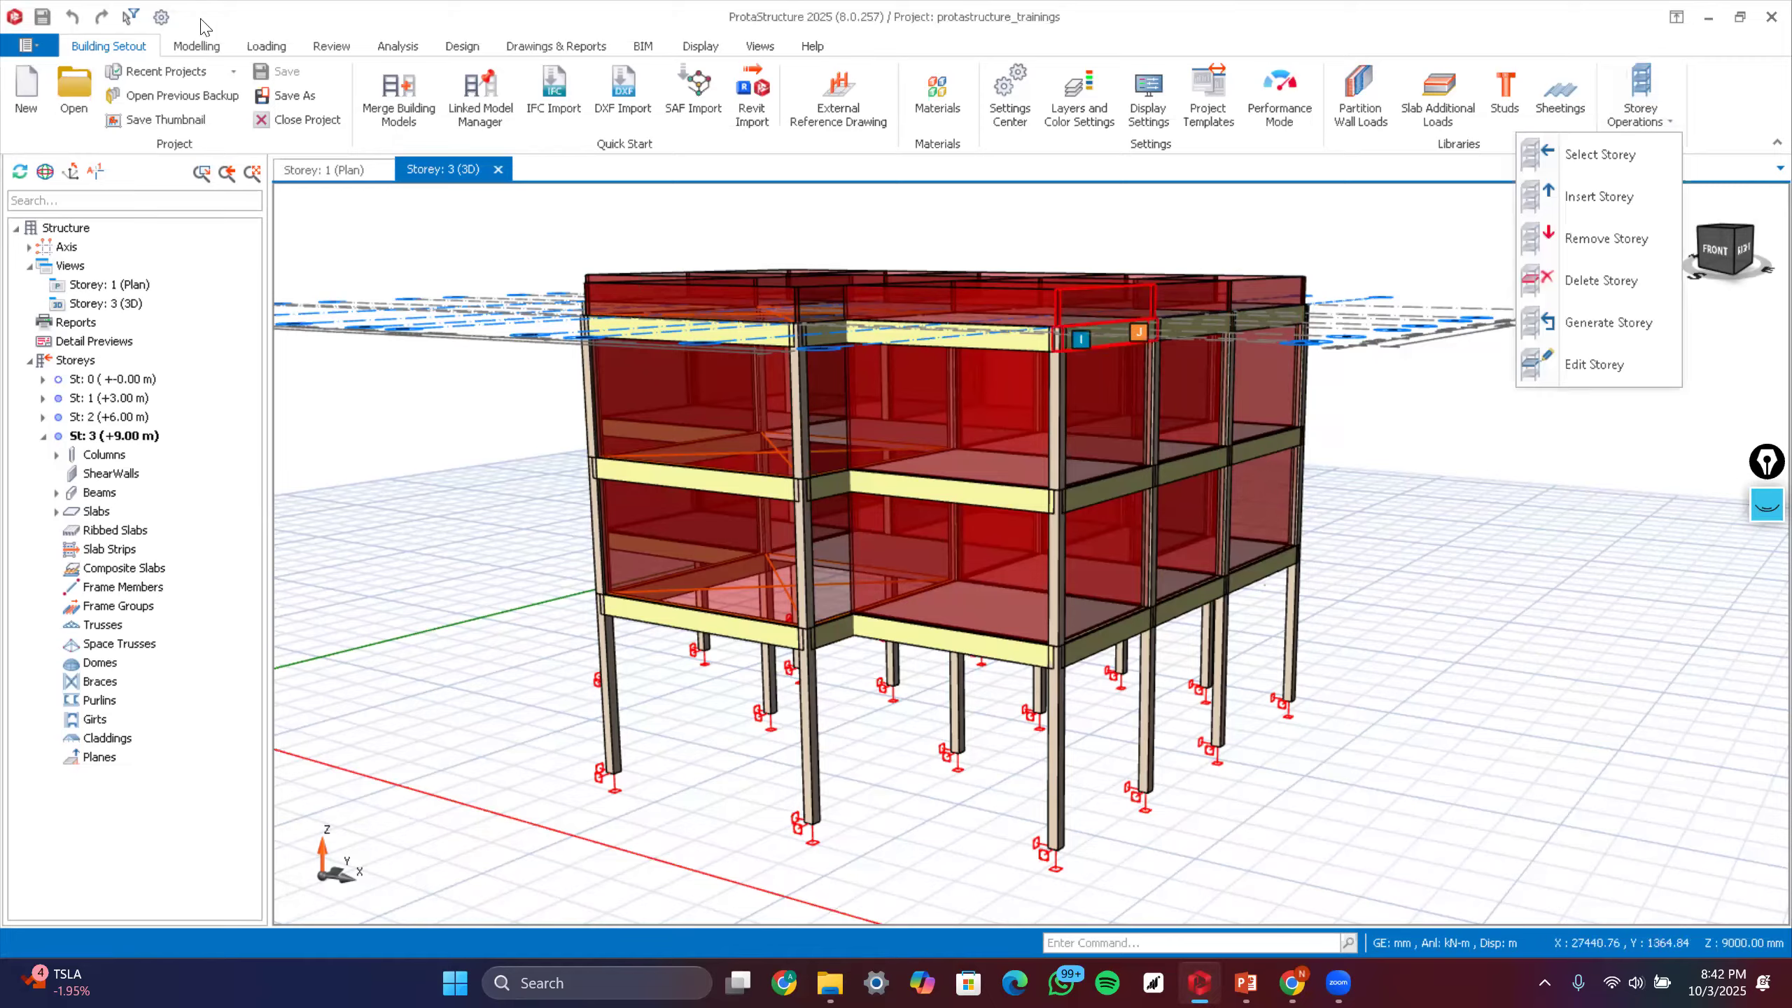
pyautogui.click(130, 46)
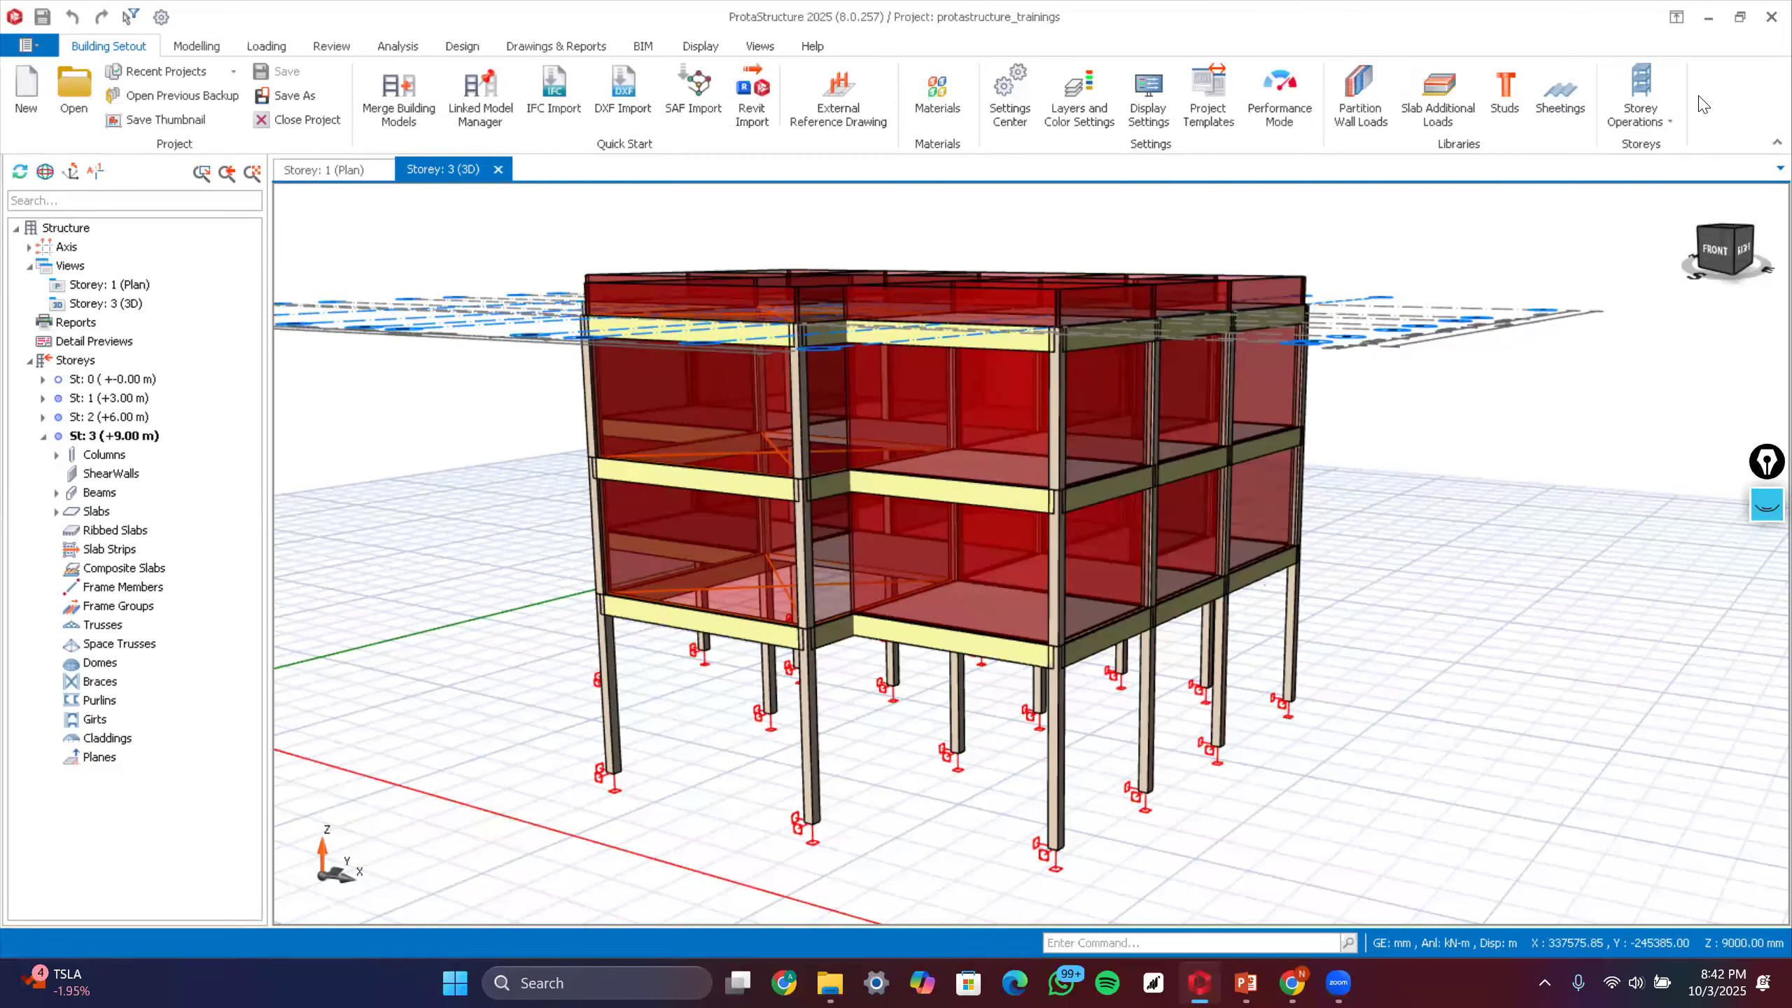
pyautogui.click(1662, 112)
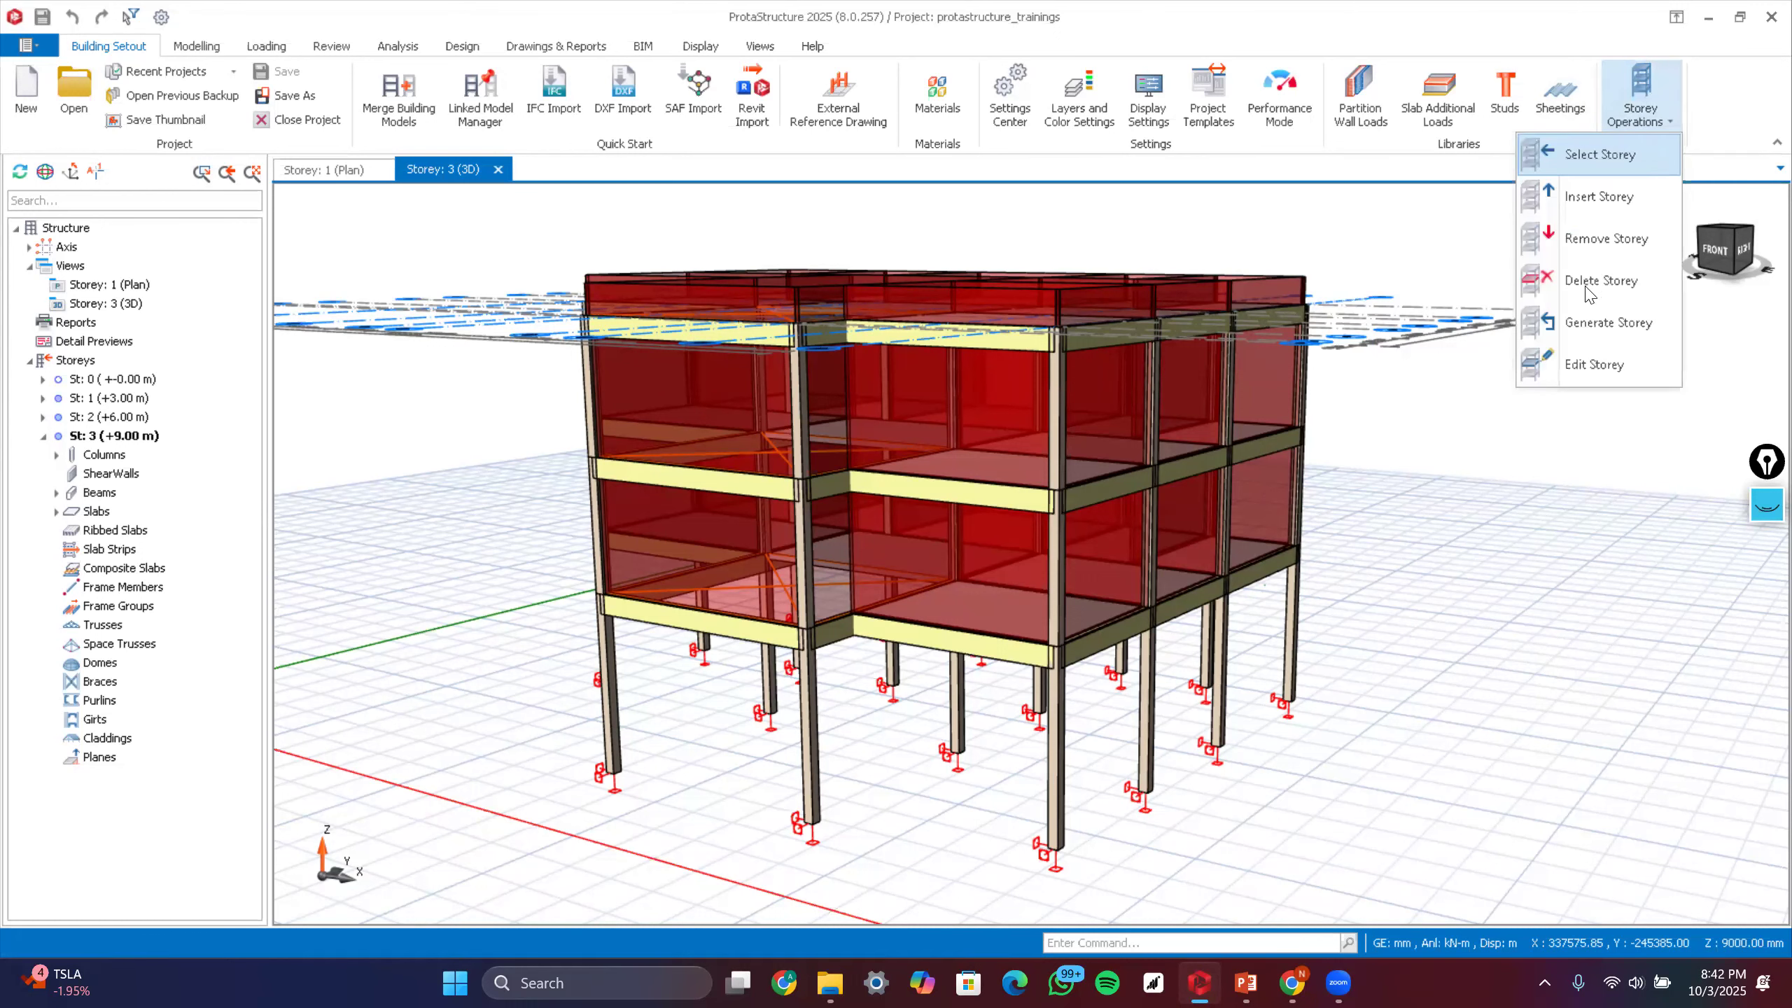
pyautogui.click(1600, 366)
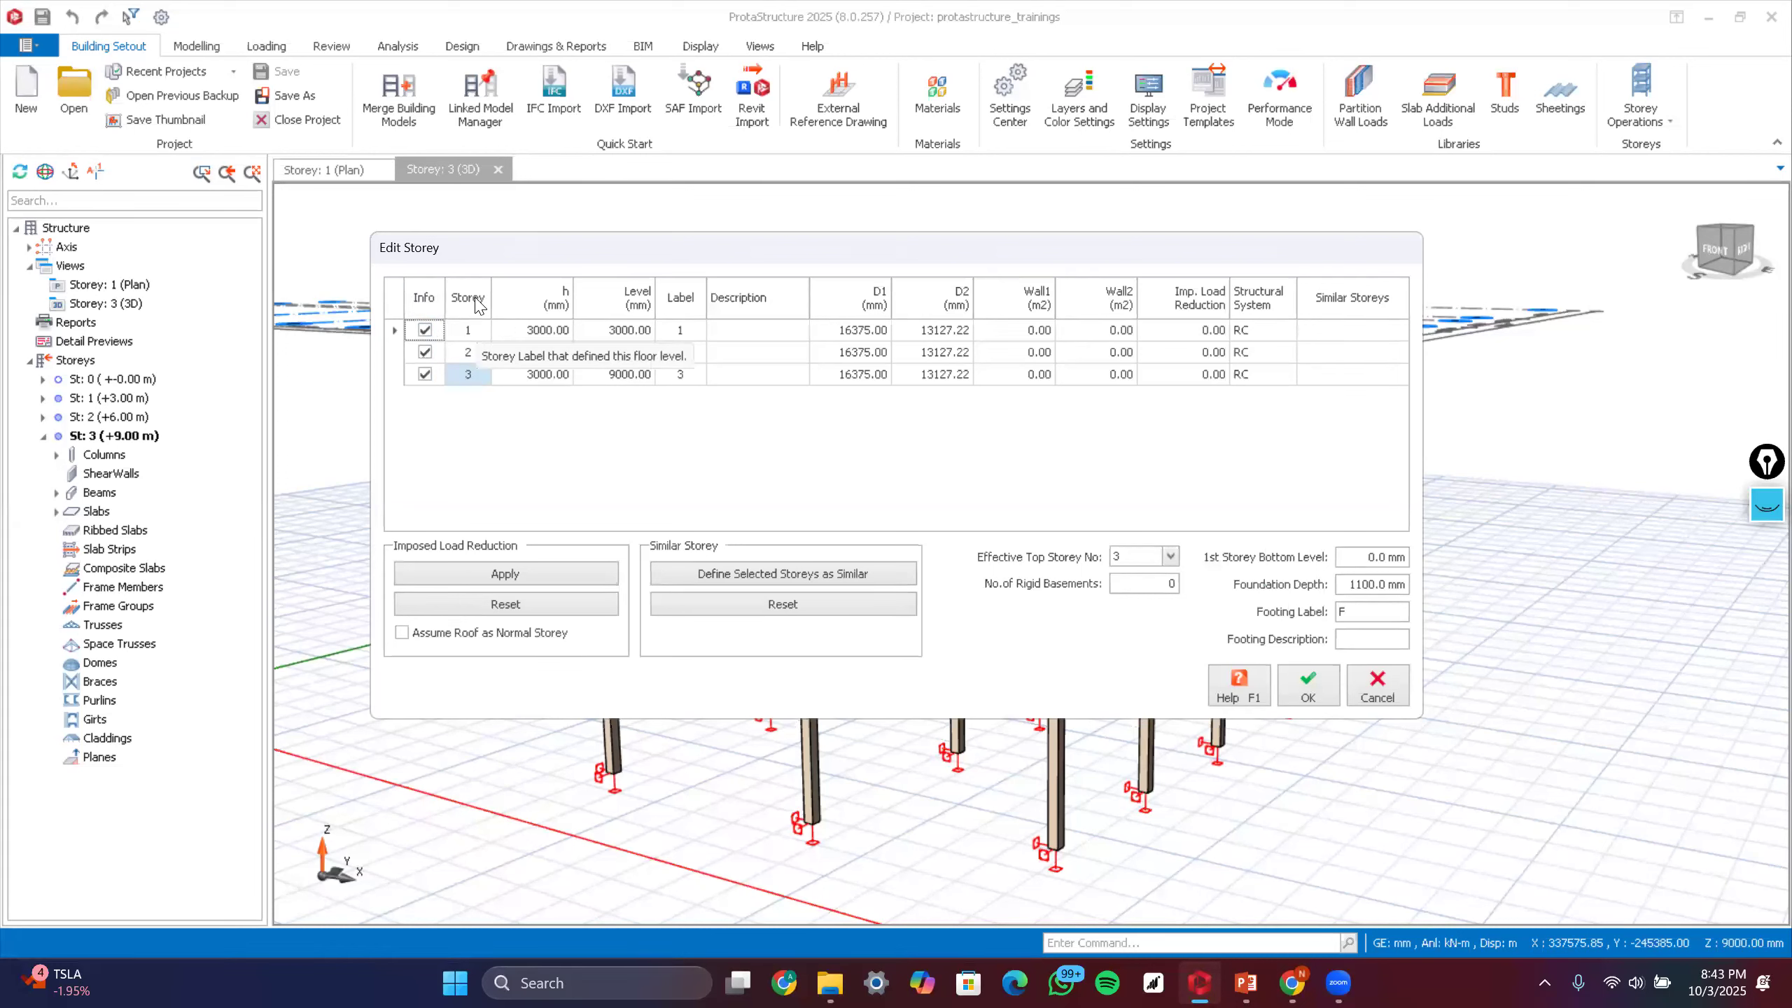
# - Set the height of storey 1 to 3150 mm
pyautogui.click(471, 338)
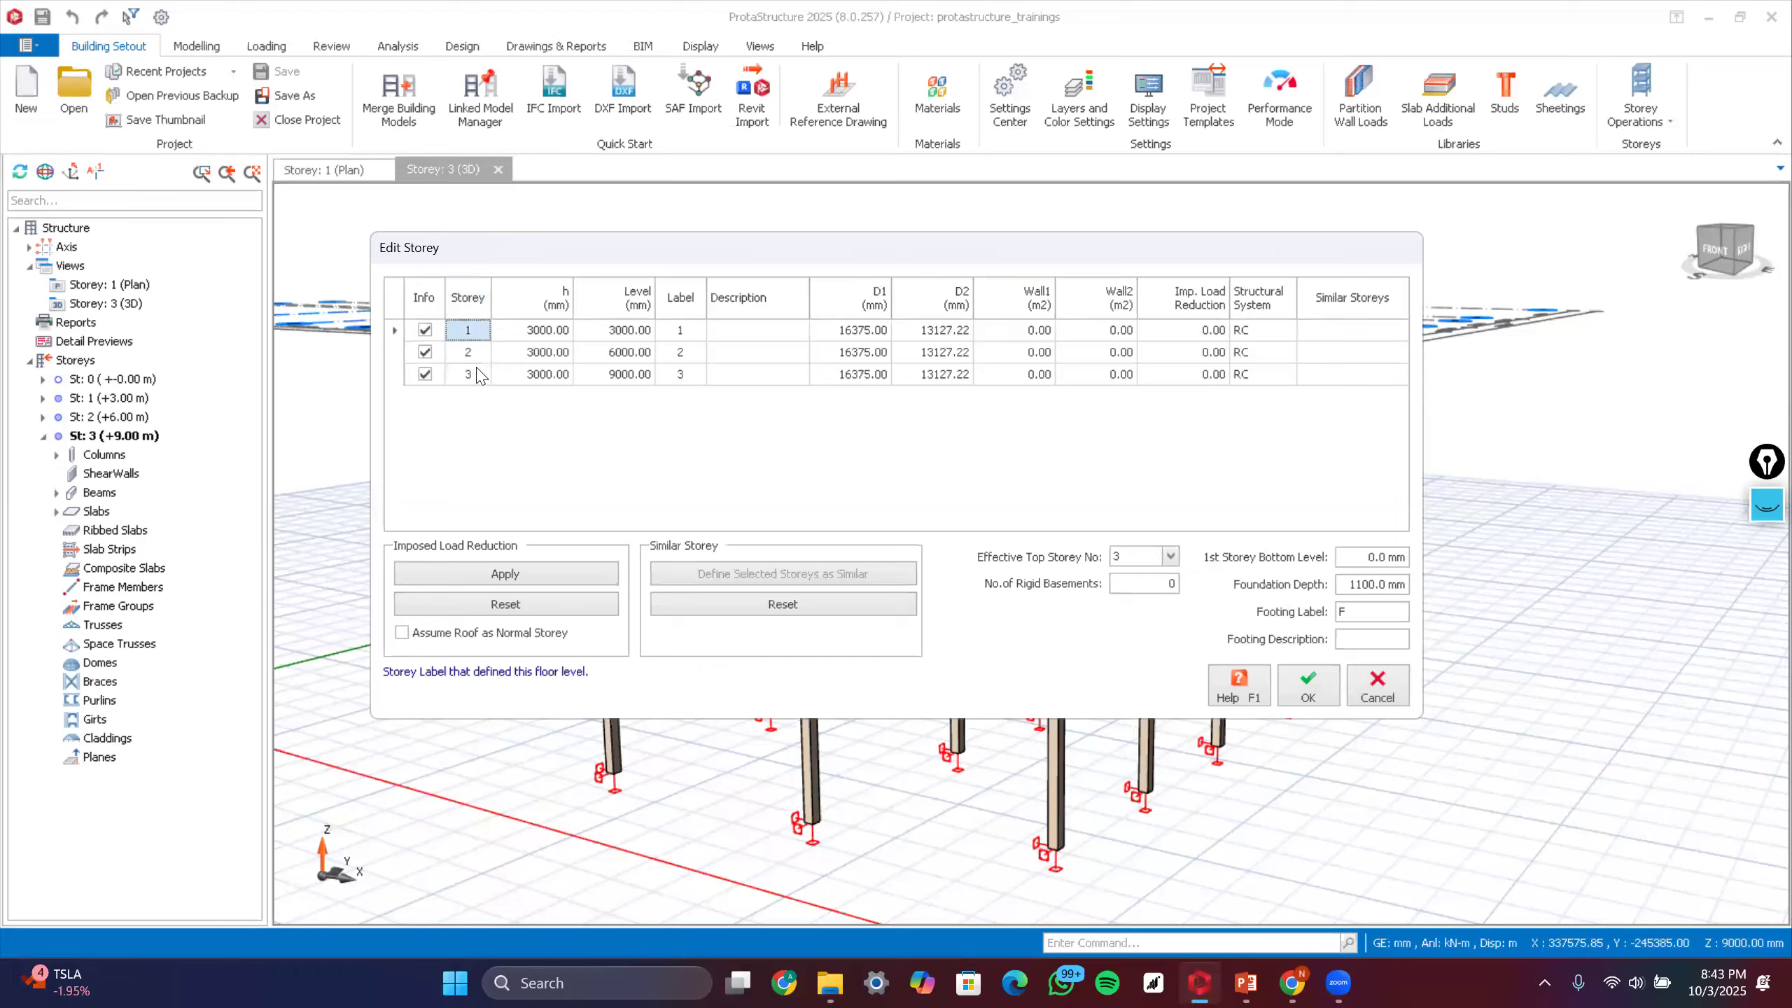
pyautogui.click(474, 353)
pyautogui.click(552, 337)
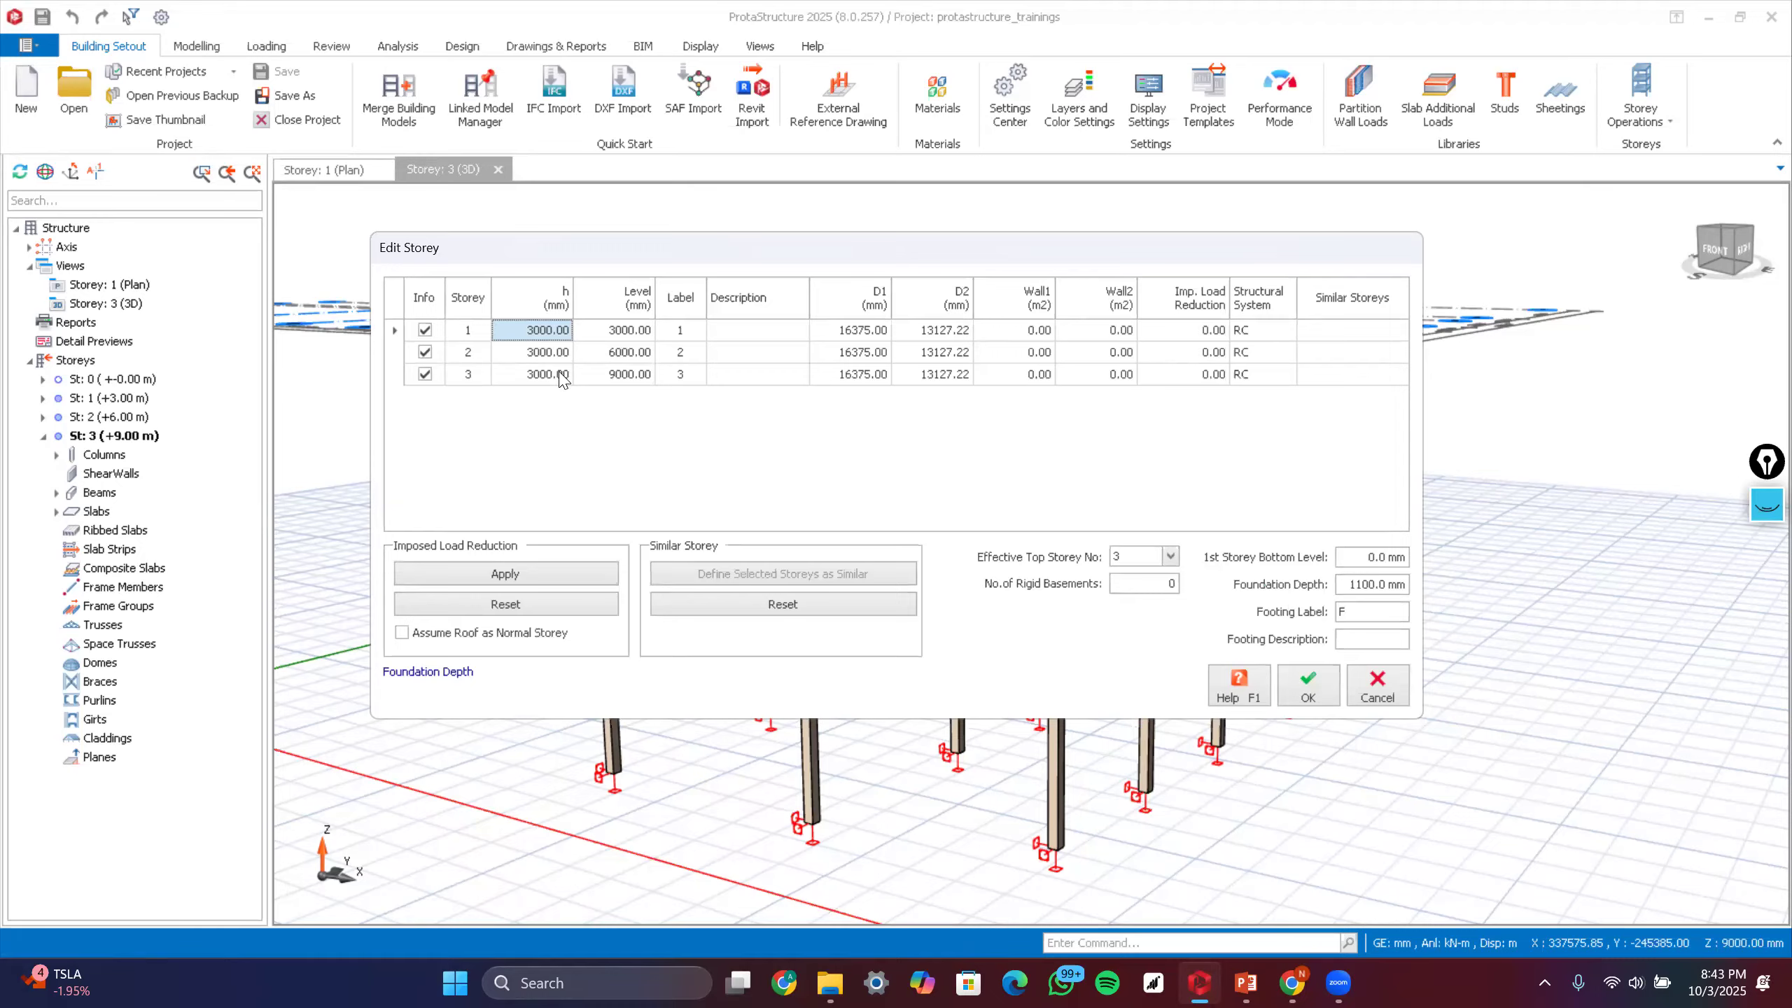
pyautogui.click(547, 330)
pyautogui.write('31')
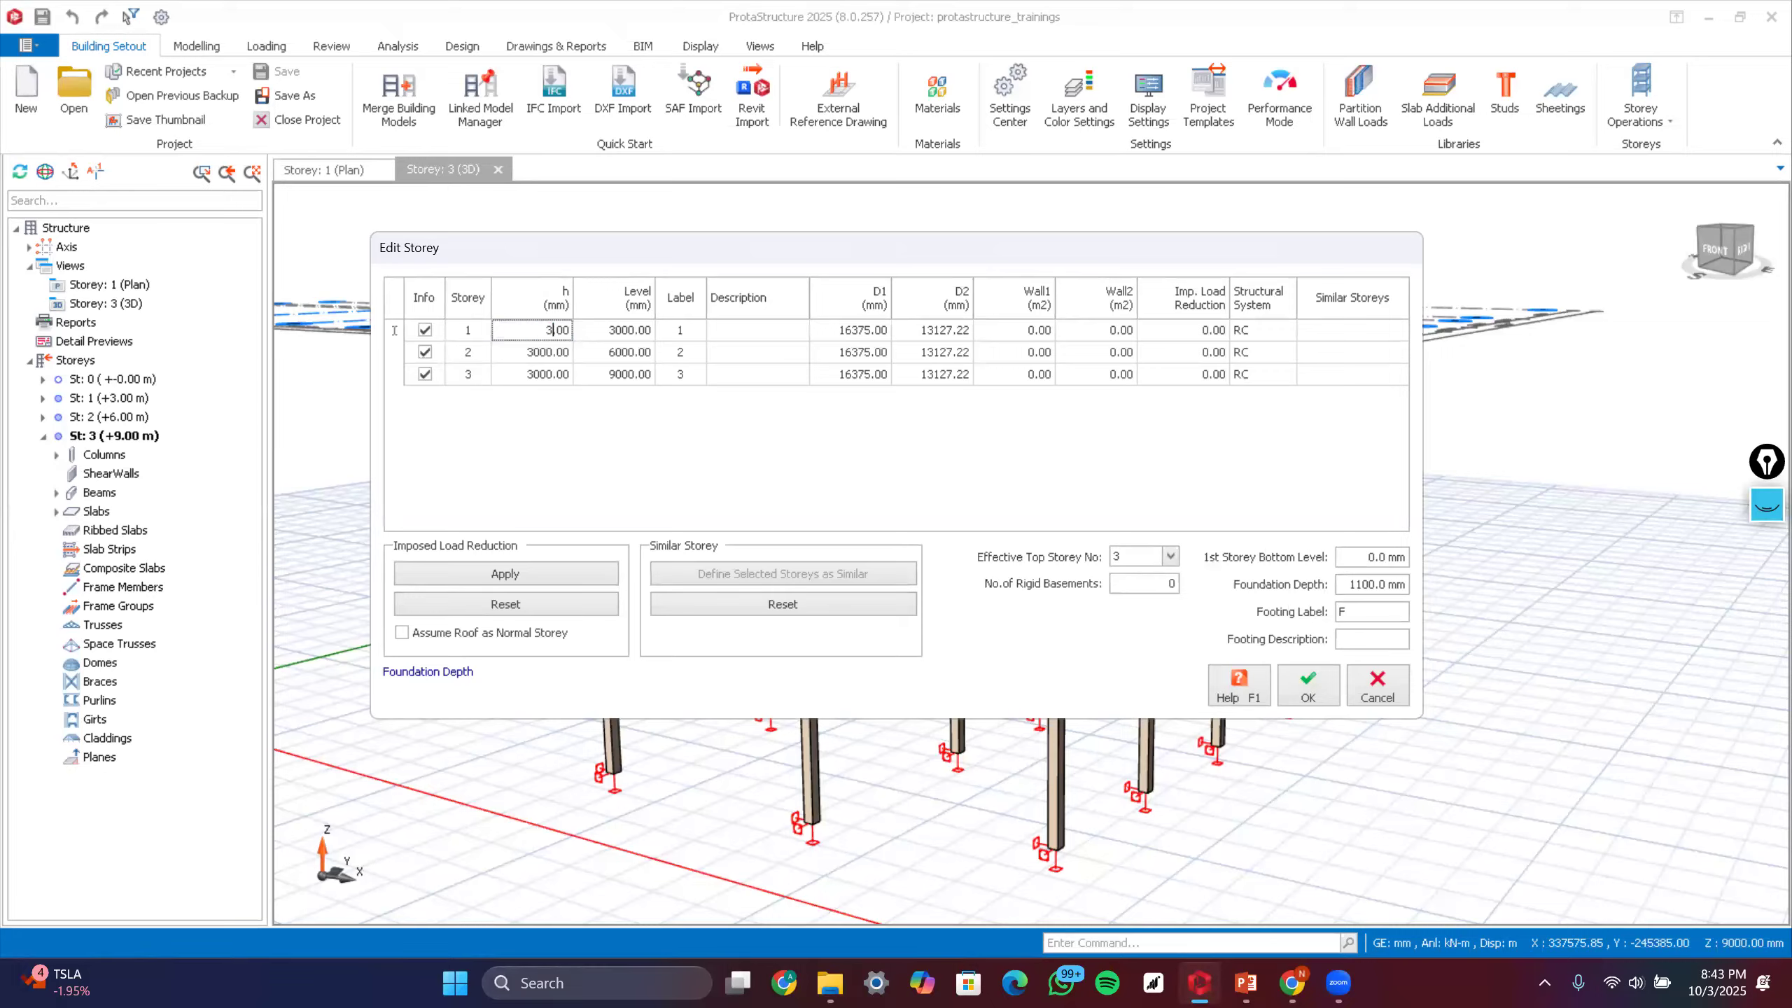
pyautogui.write('0')
pyautogui.press('BackSpace')
pyautogui.press('BackSpace')
pyautogui.press('BackSpace')
pyautogui.press('BackSpace')
pyautogui.write('310050')
# - Set the heights of storeys 2 and 3 to 3150 mm each
pyautogui.click(549, 356)
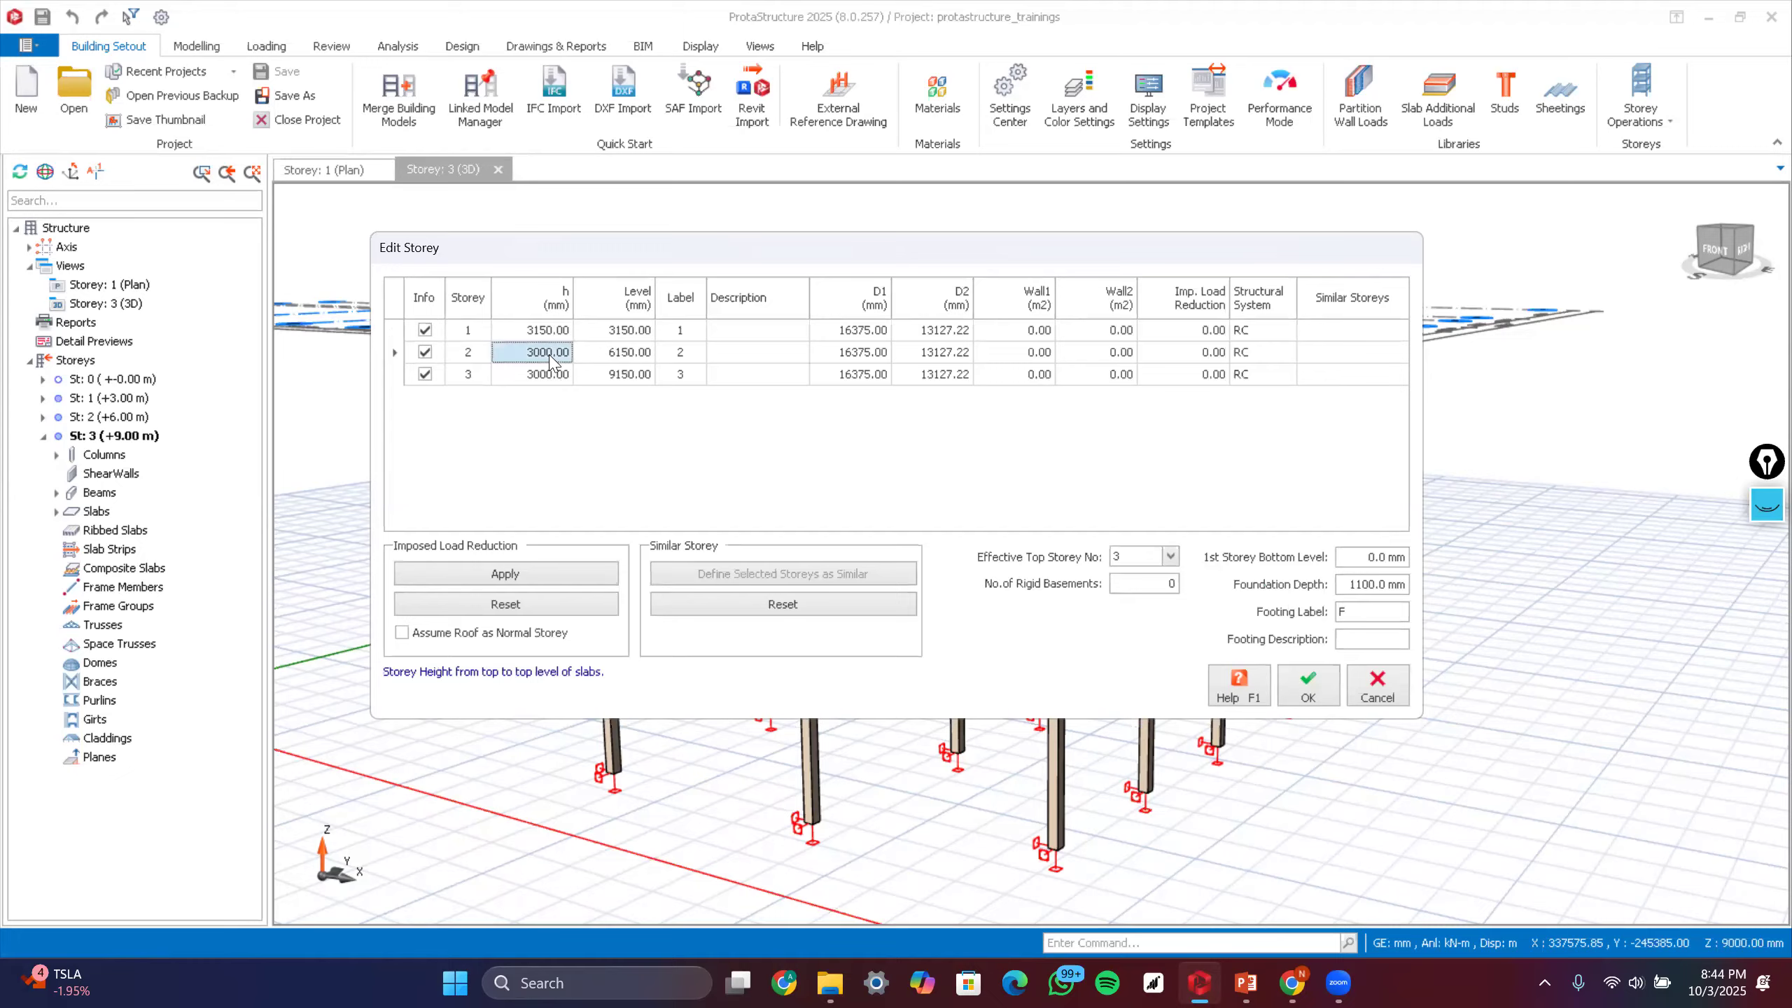
pyautogui.write('3150')
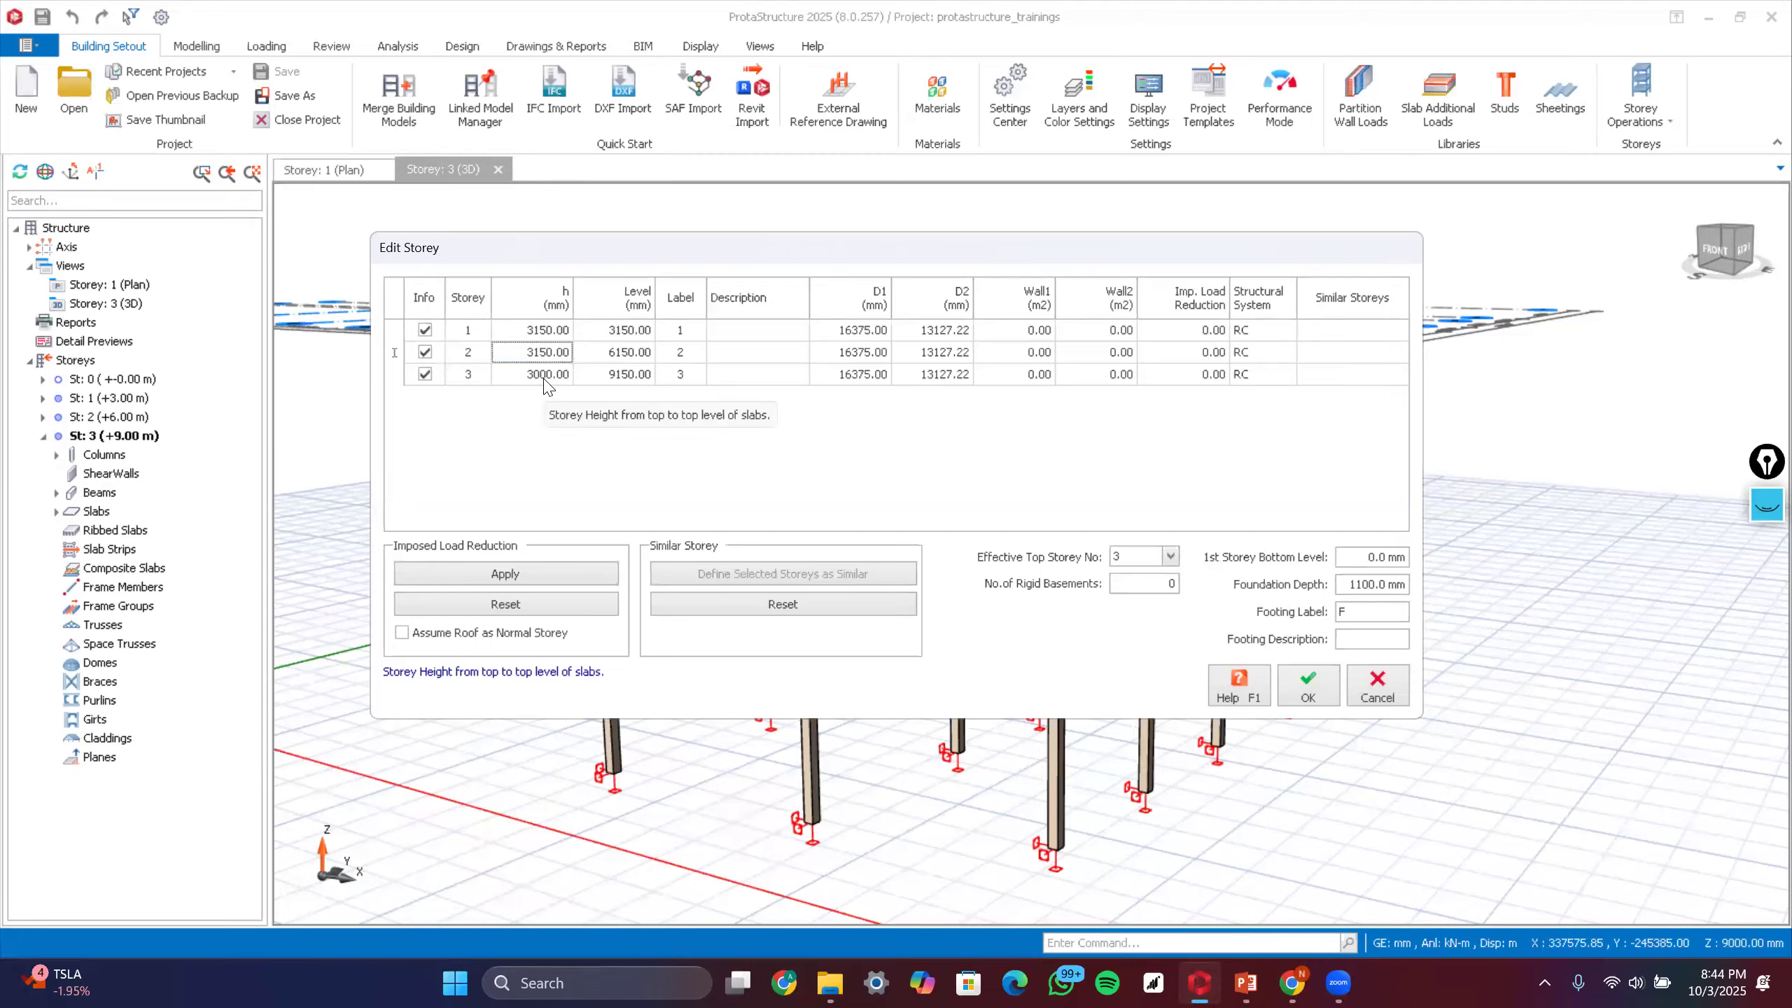
pyautogui.click(544, 375)
pyautogui.write('3150')
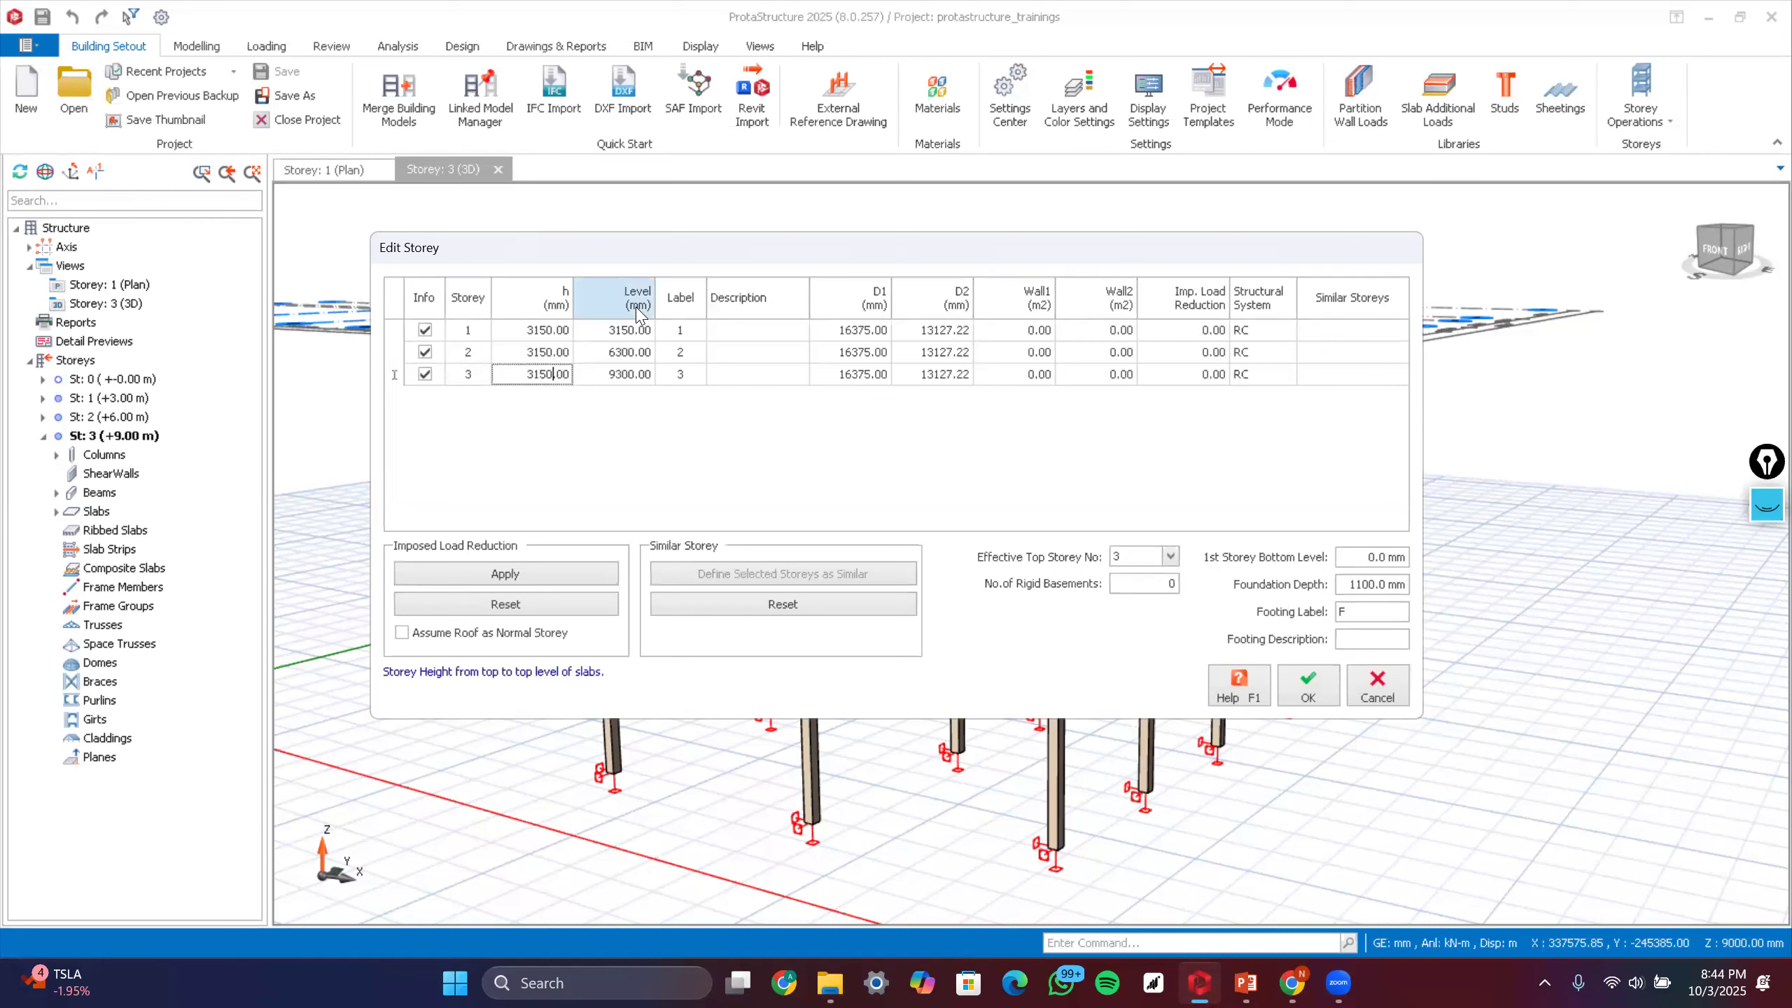
pyautogui.press('Return')
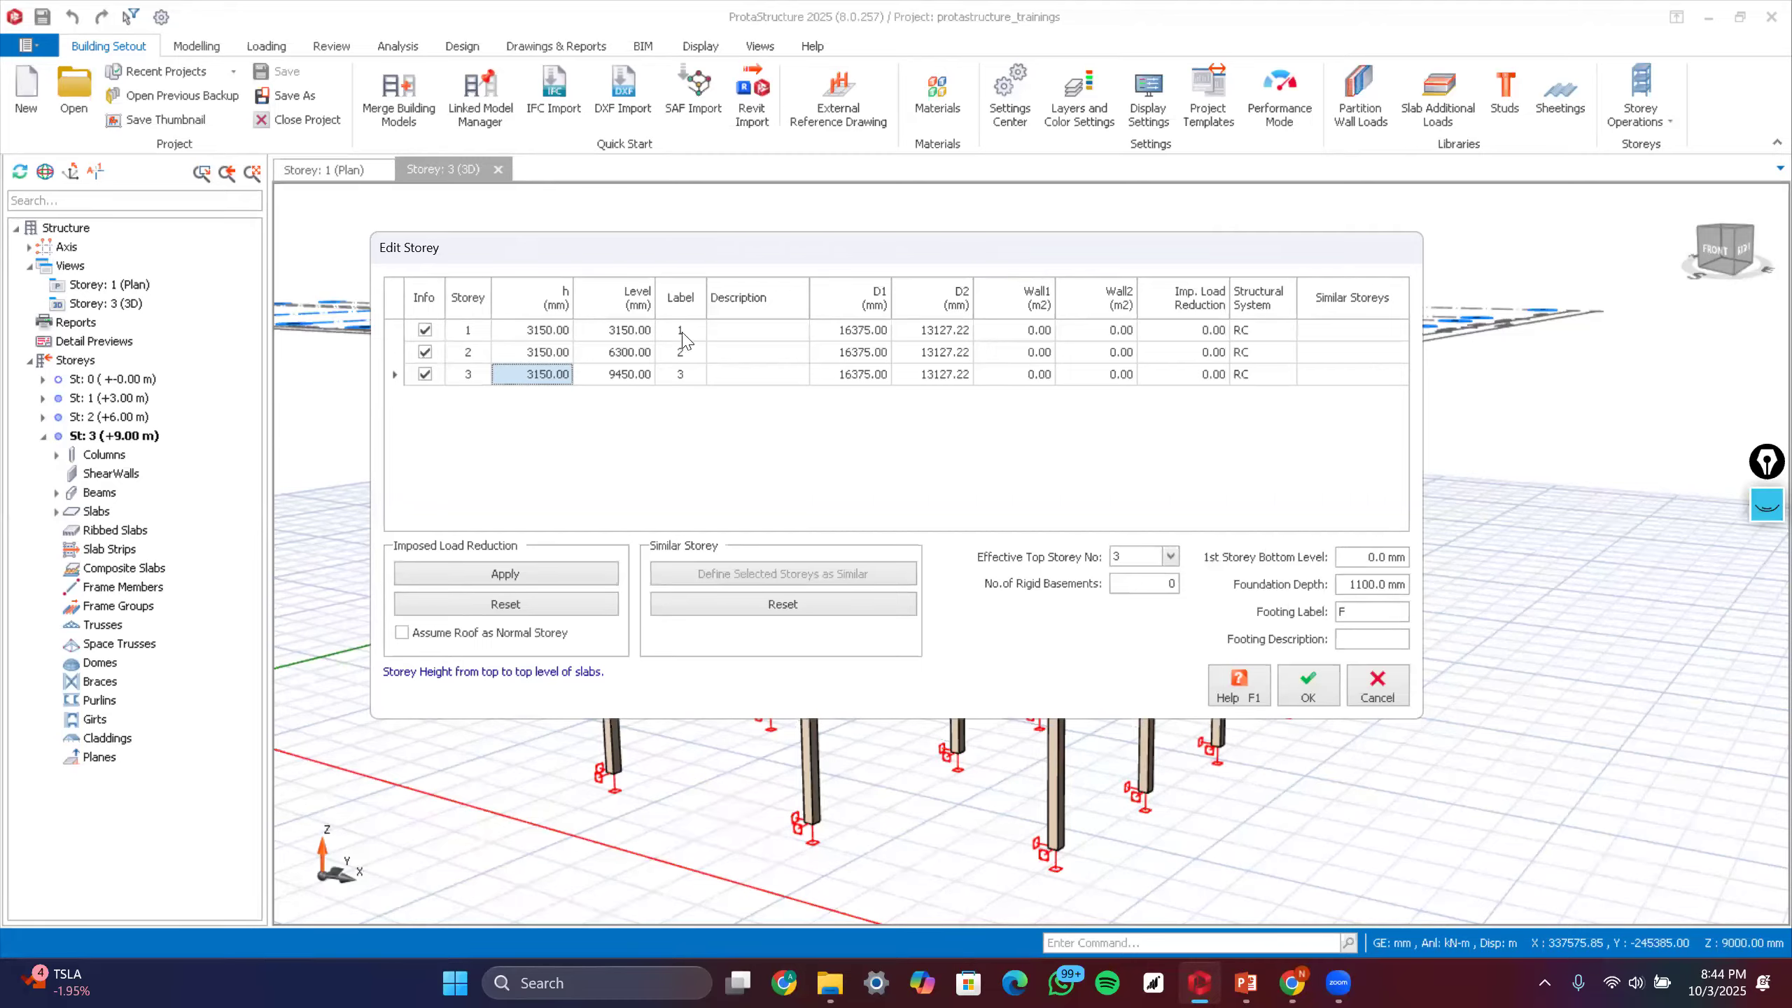
# - Try the label st1 for storey 1 and restore the label to 1
pyautogui.click(681, 330)
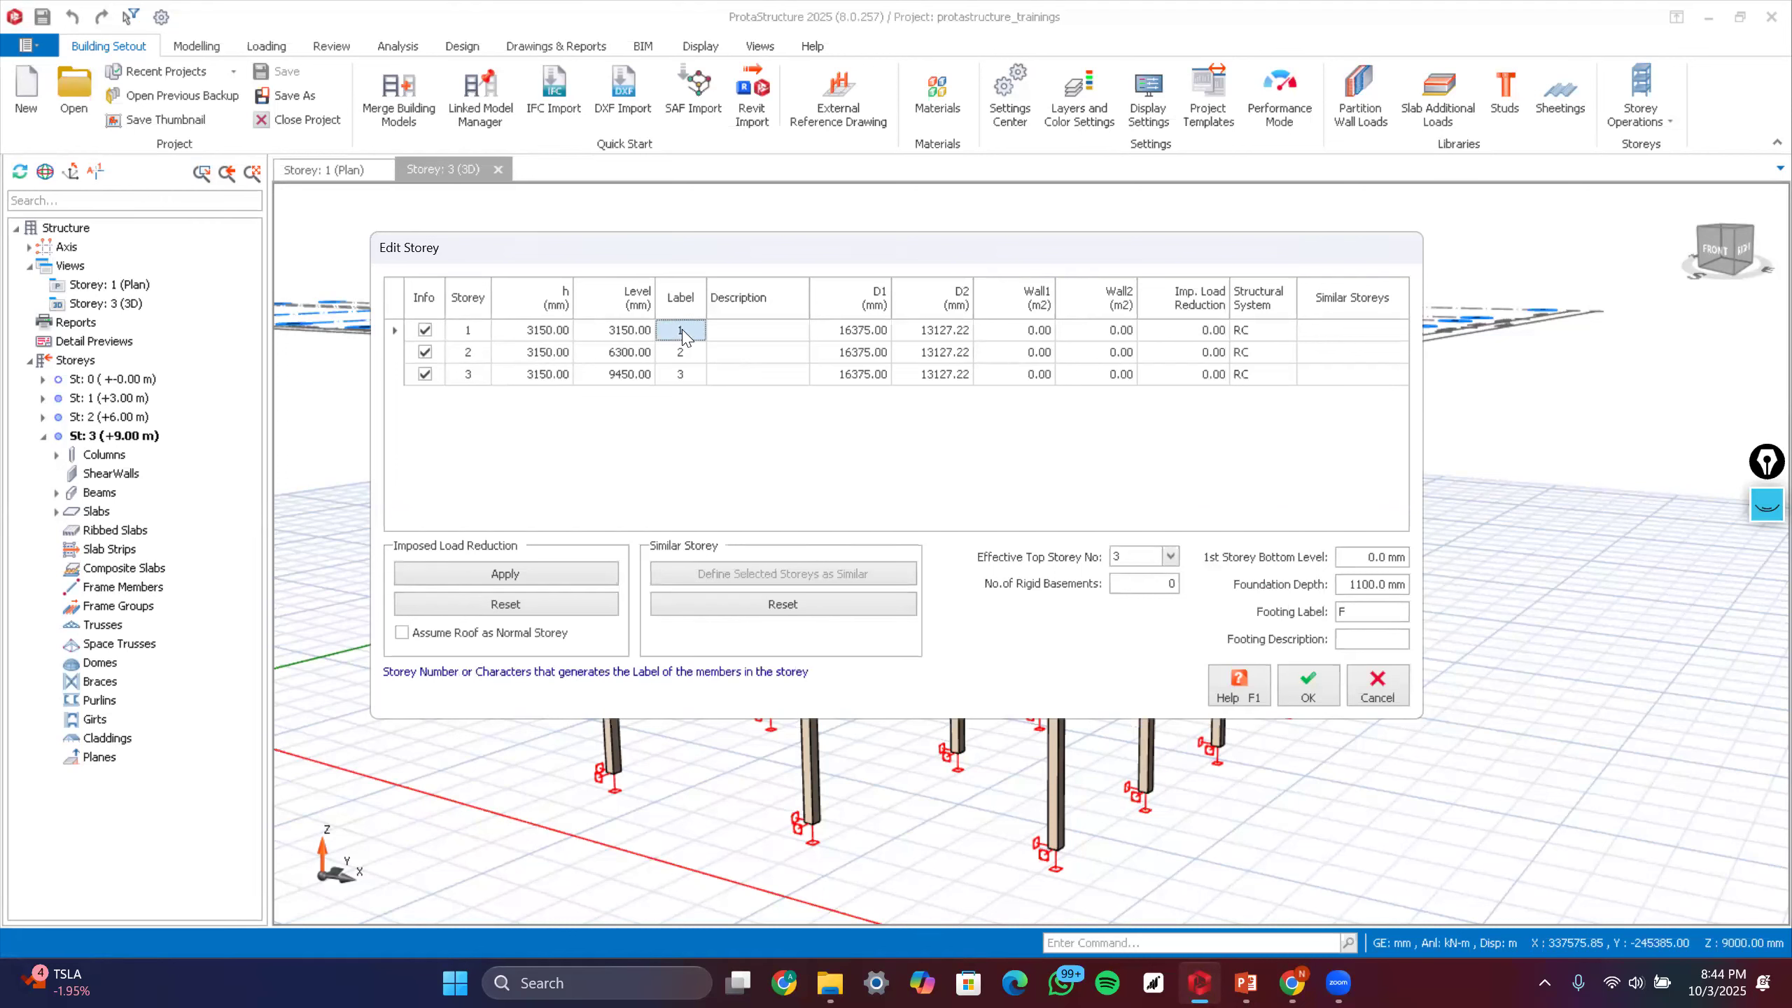
pyautogui.write('st')
pyautogui.write('1')
pyautogui.press('BackSpace')
pyautogui.press('BackSpace')
pyautogui.press('BackSpace')
pyautogui.write('1')
pyautogui.click(682, 353)
pyautogui.click(693, 376)
pyautogui.click(766, 331)
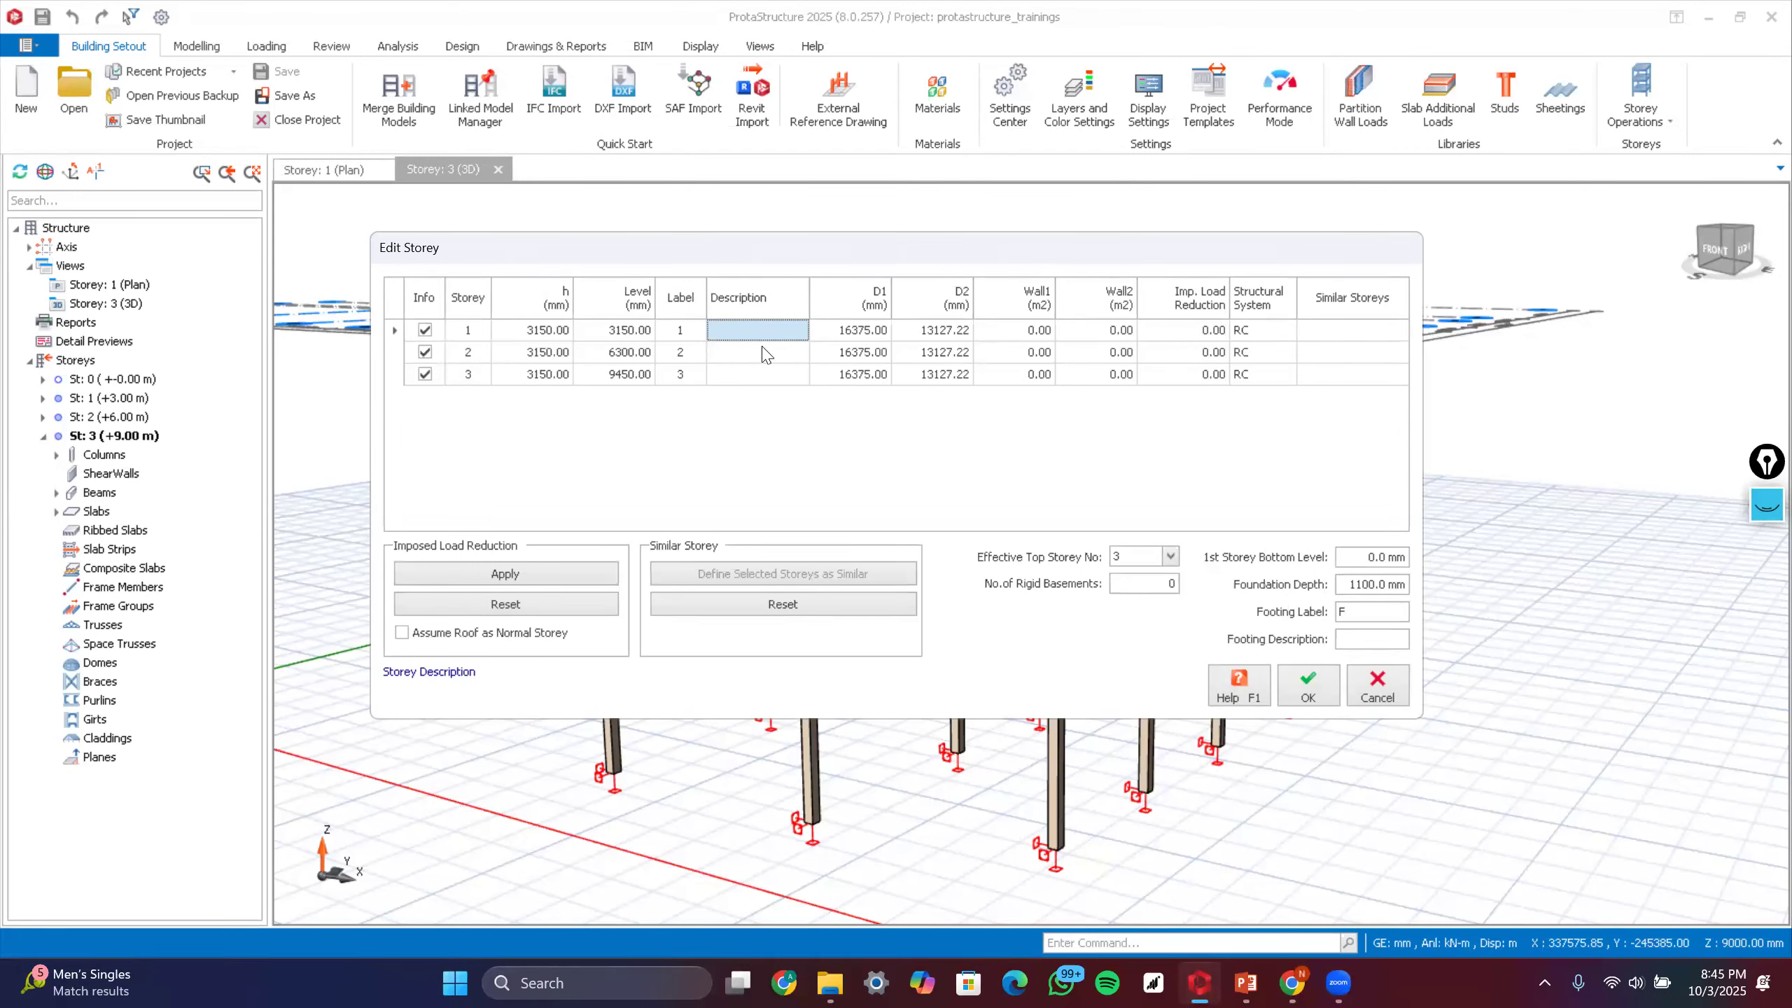
pyautogui.click(765, 353)
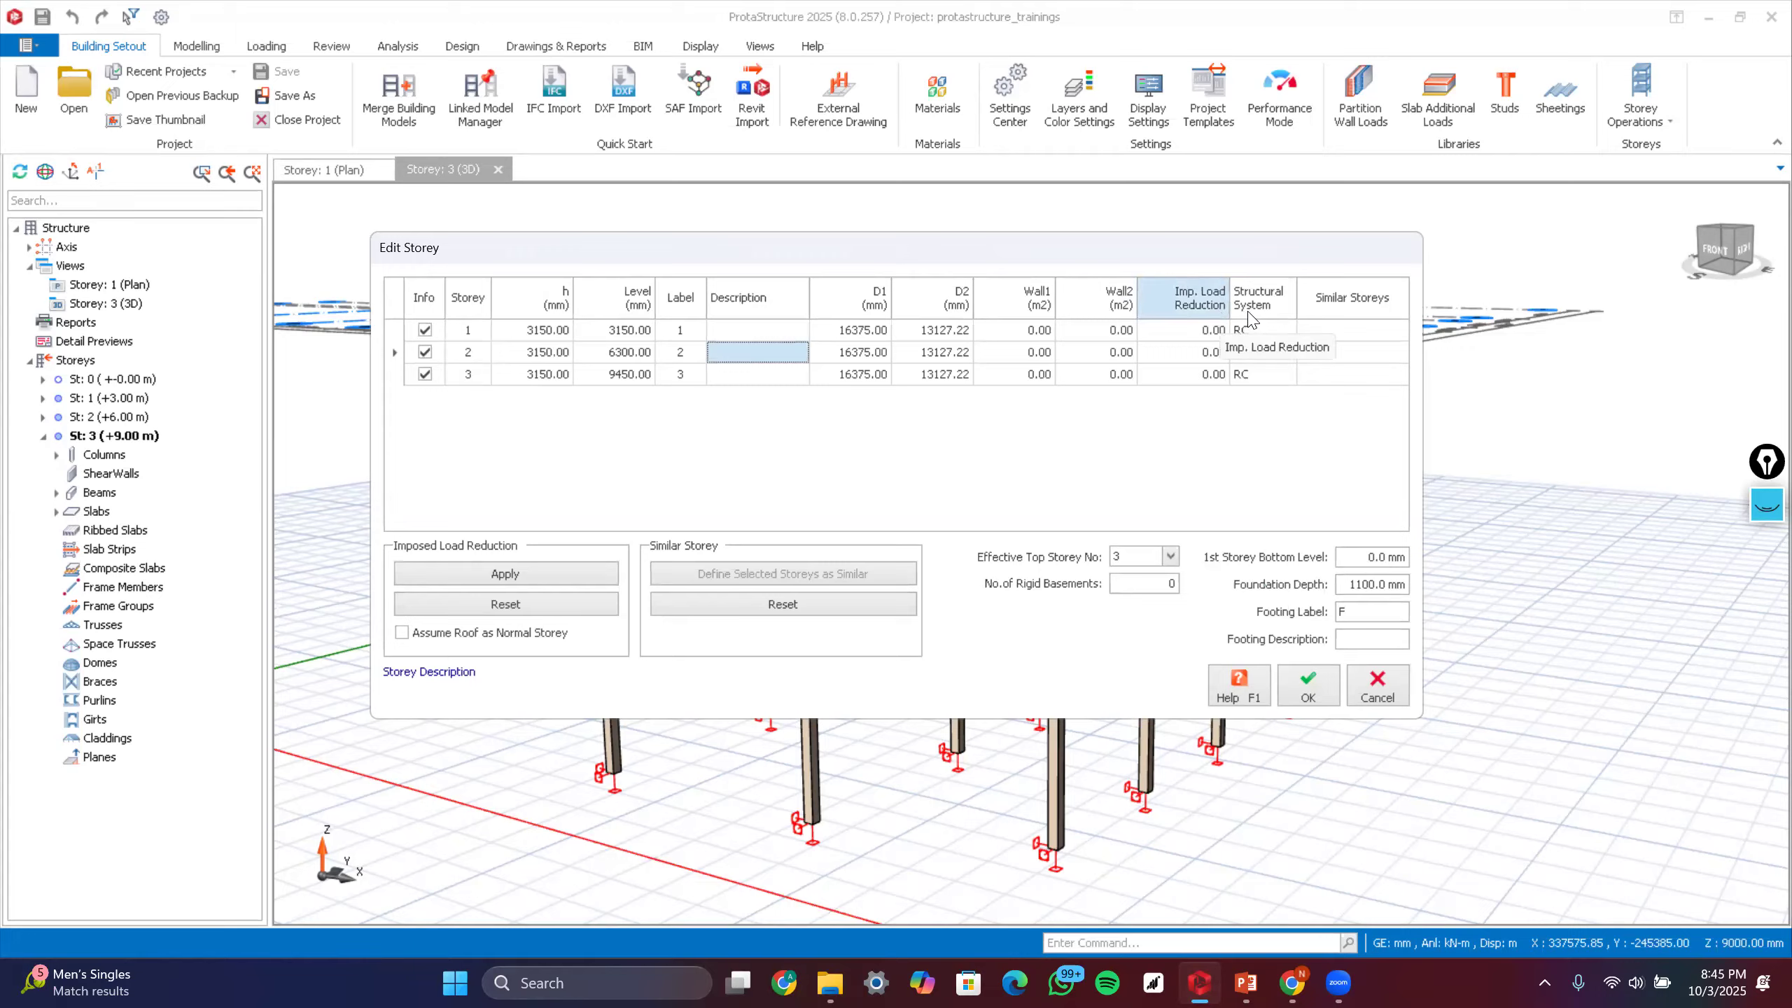
# - Check the structural system options for storey 1 and select RC
pyautogui.click(1285, 331)
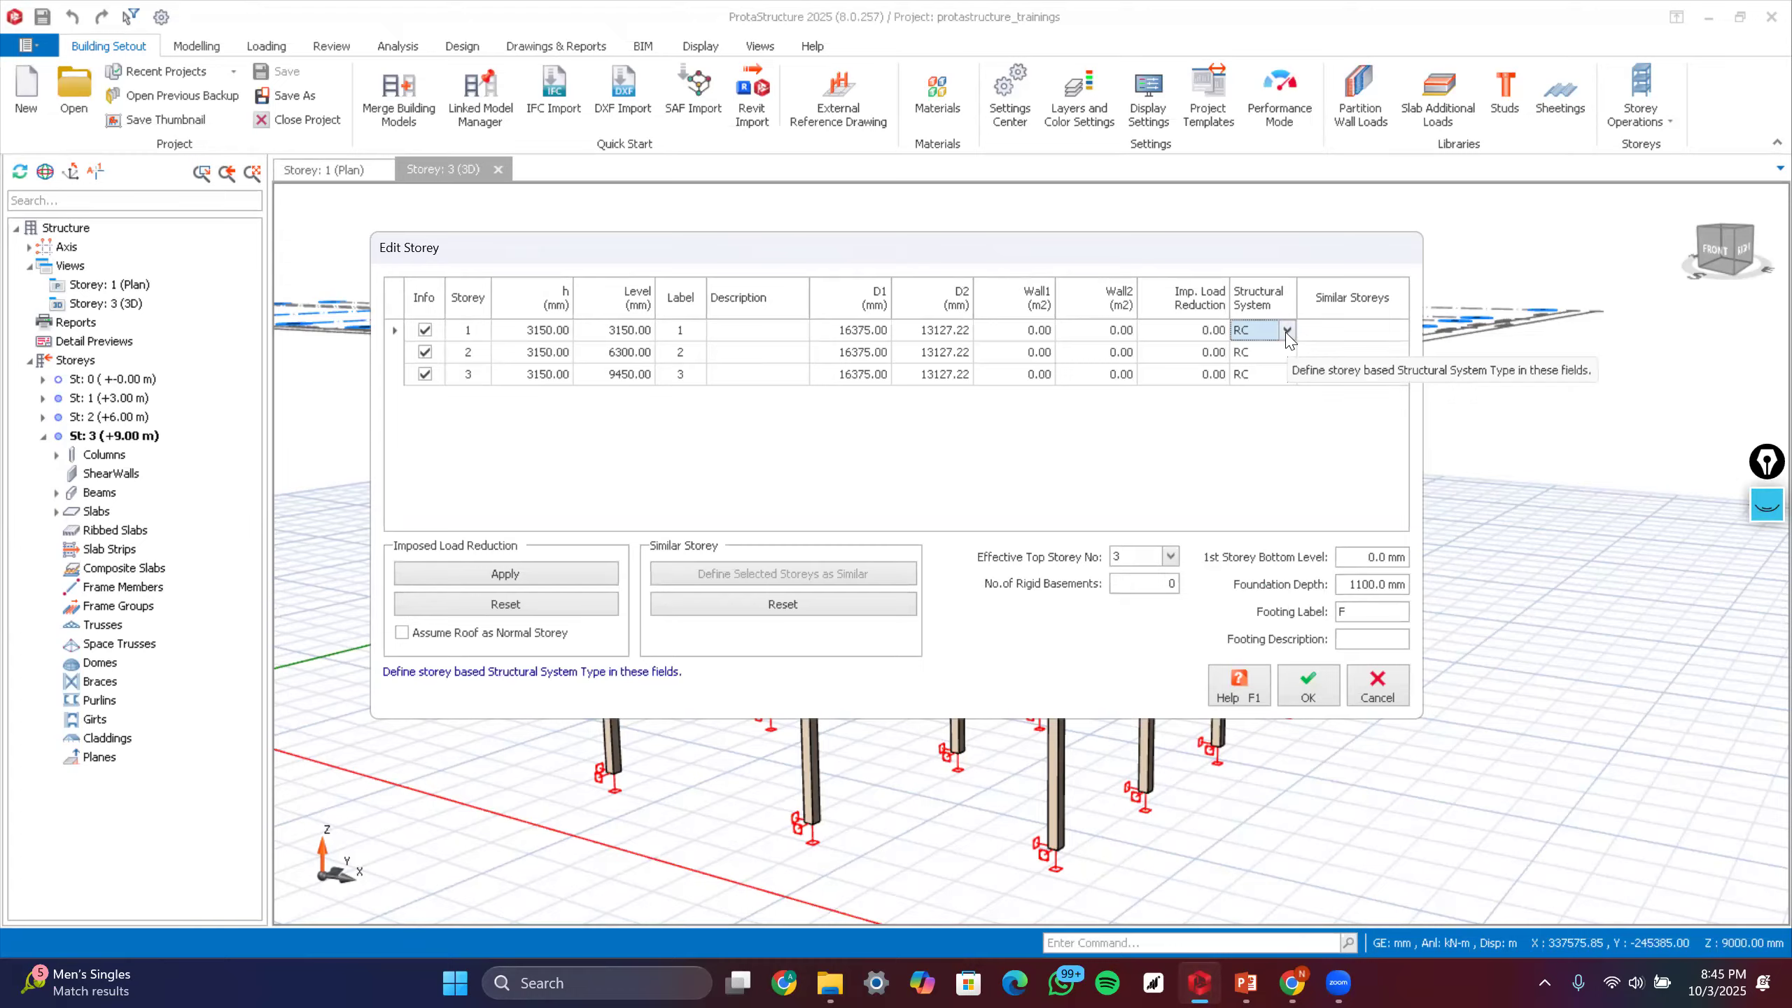
pyautogui.click(1286, 331)
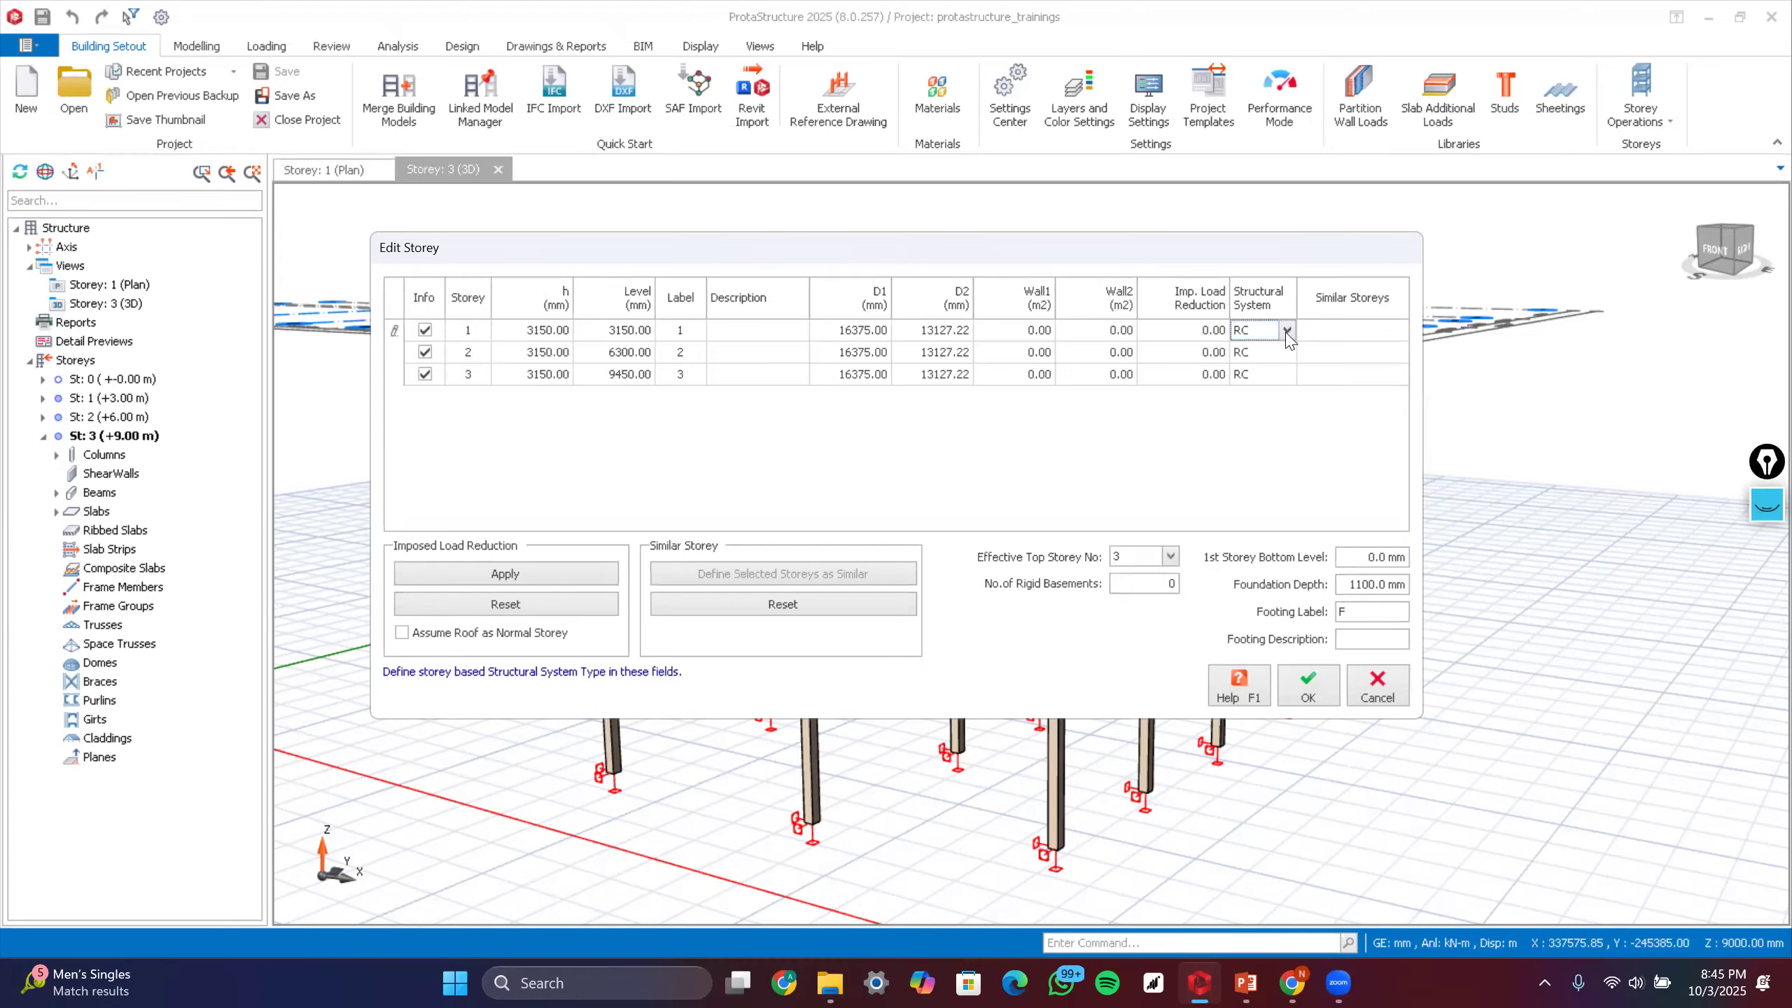
pyautogui.click(1286, 331)
pyautogui.click(1247, 364)
pyautogui.click(1286, 330)
pyautogui.click(1269, 351)
pyautogui.hotkey('ctrl', 'shift', '1')
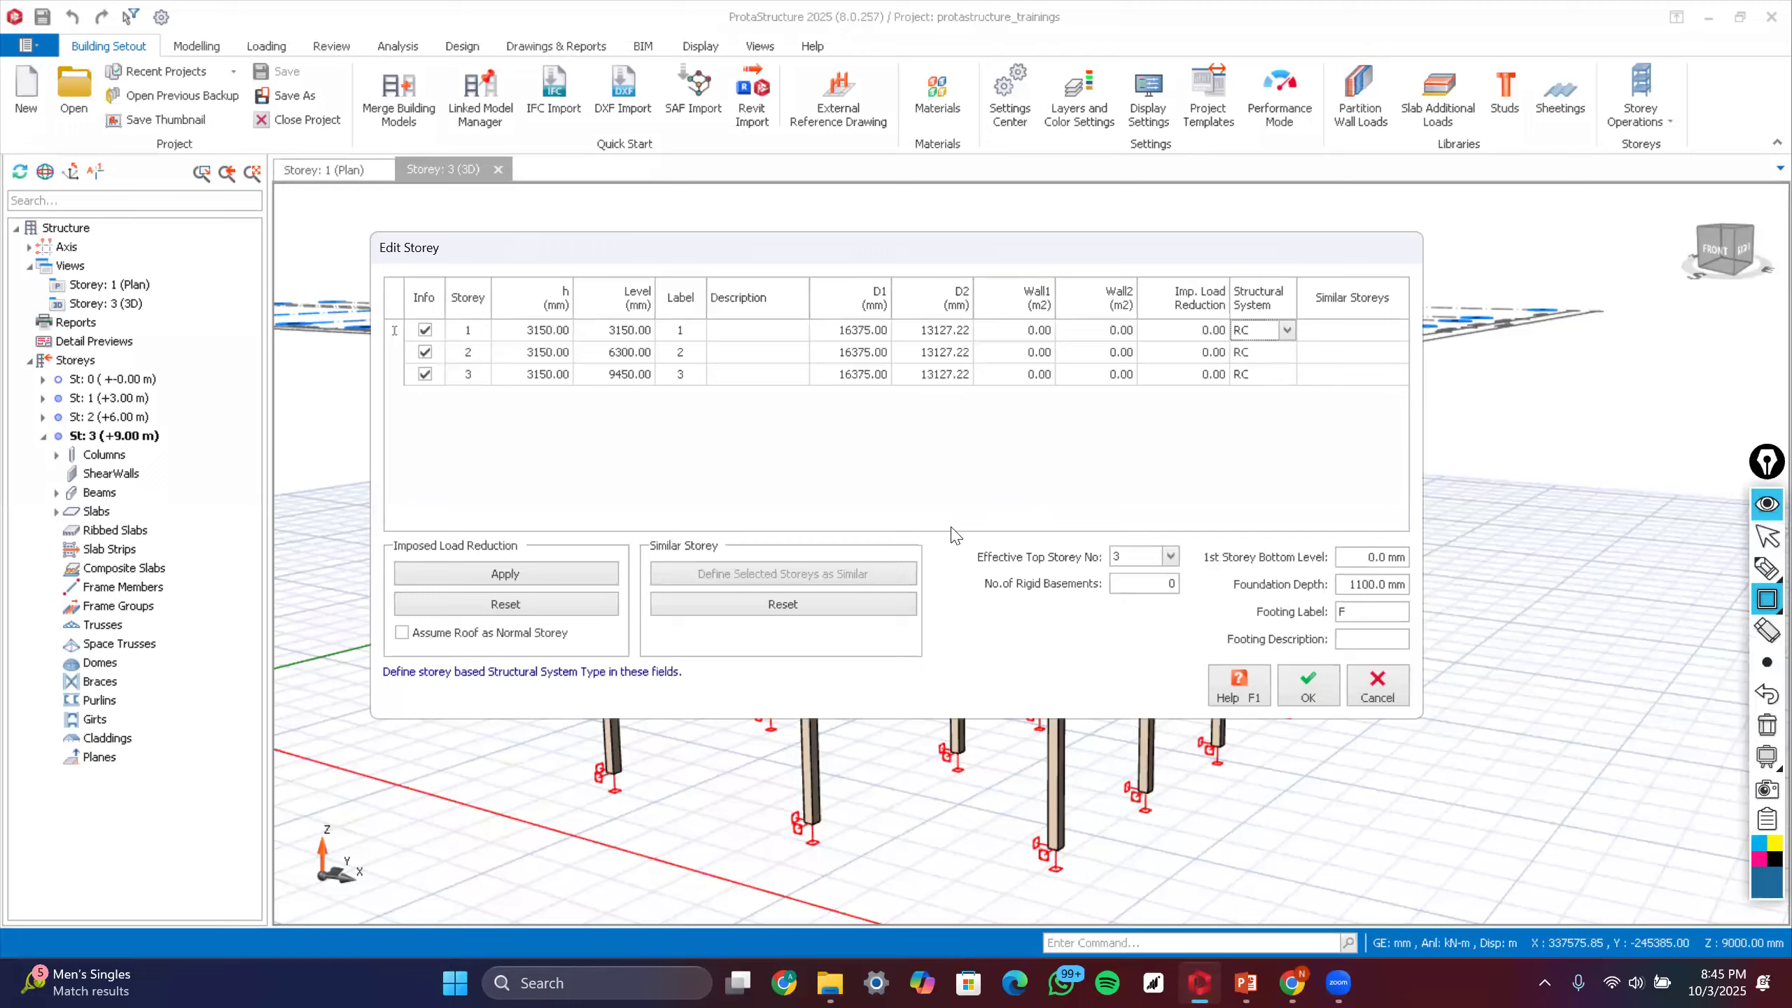
pyautogui.moveTo(953, 534)
pyautogui.mouseDown()
pyautogui.moveTo(1109, 645)
pyautogui.moveTo(1259, 685)
pyautogui.mouseUp()
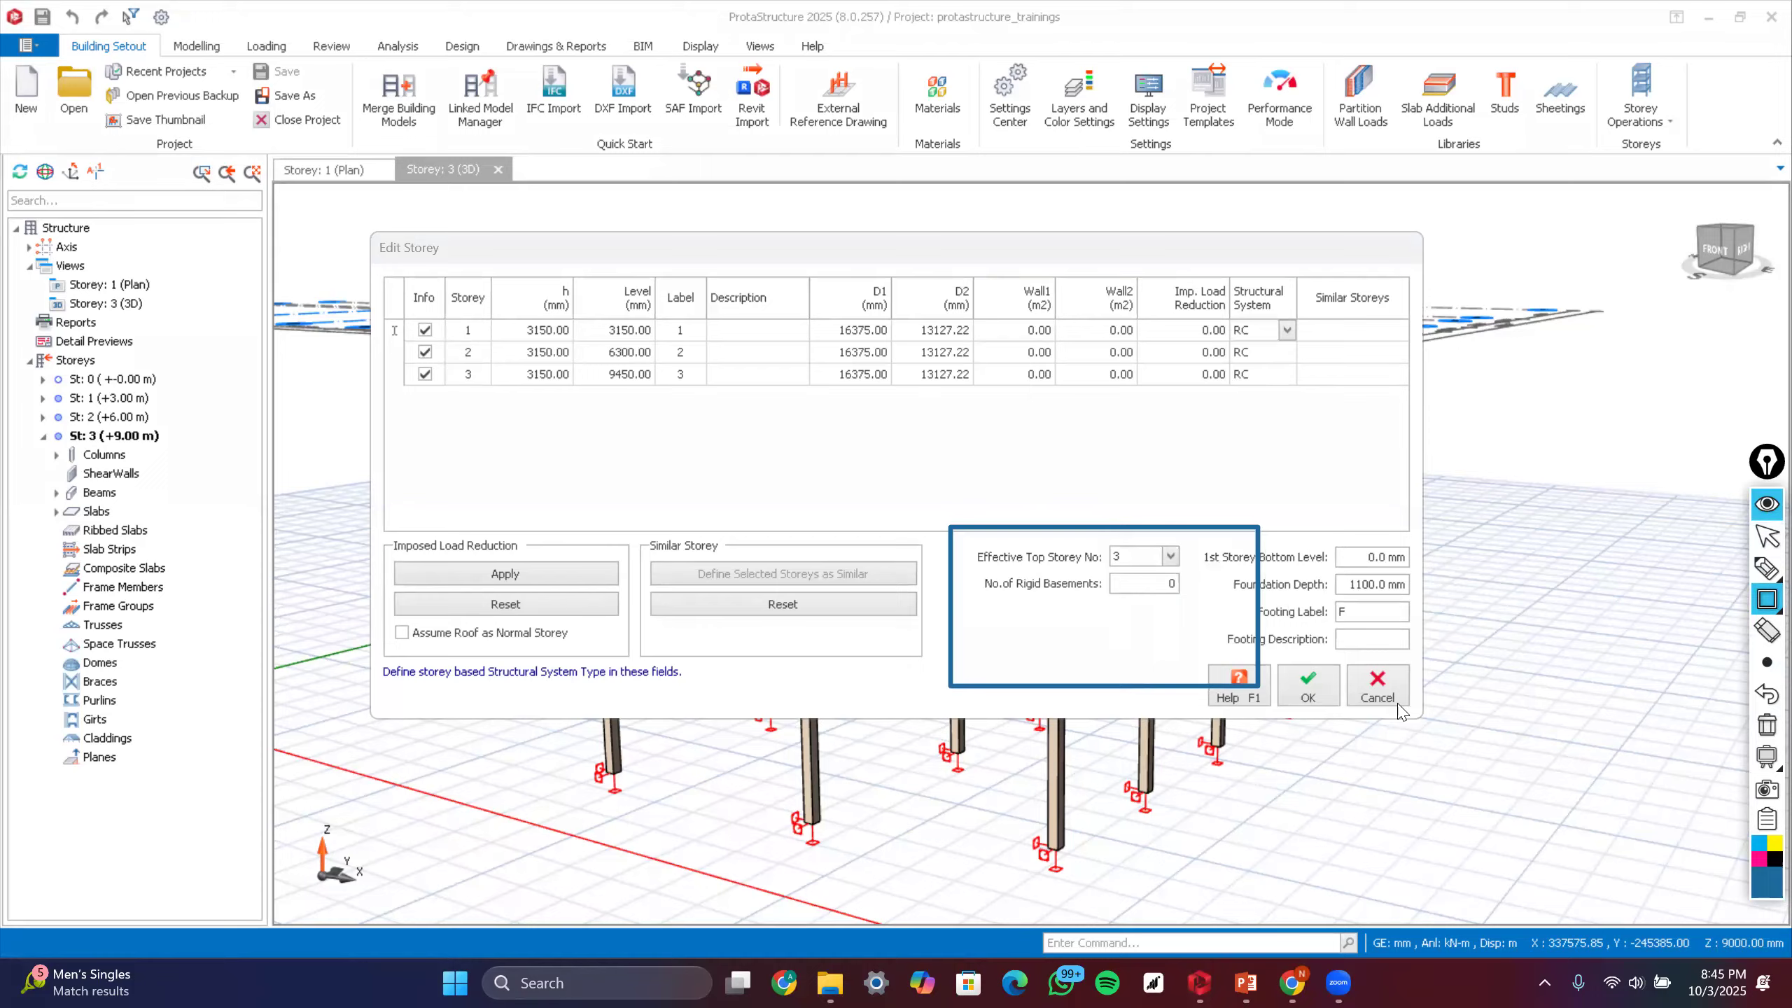
pyautogui.moveTo(1417, 719); pyautogui.dragTo(1424, 720)
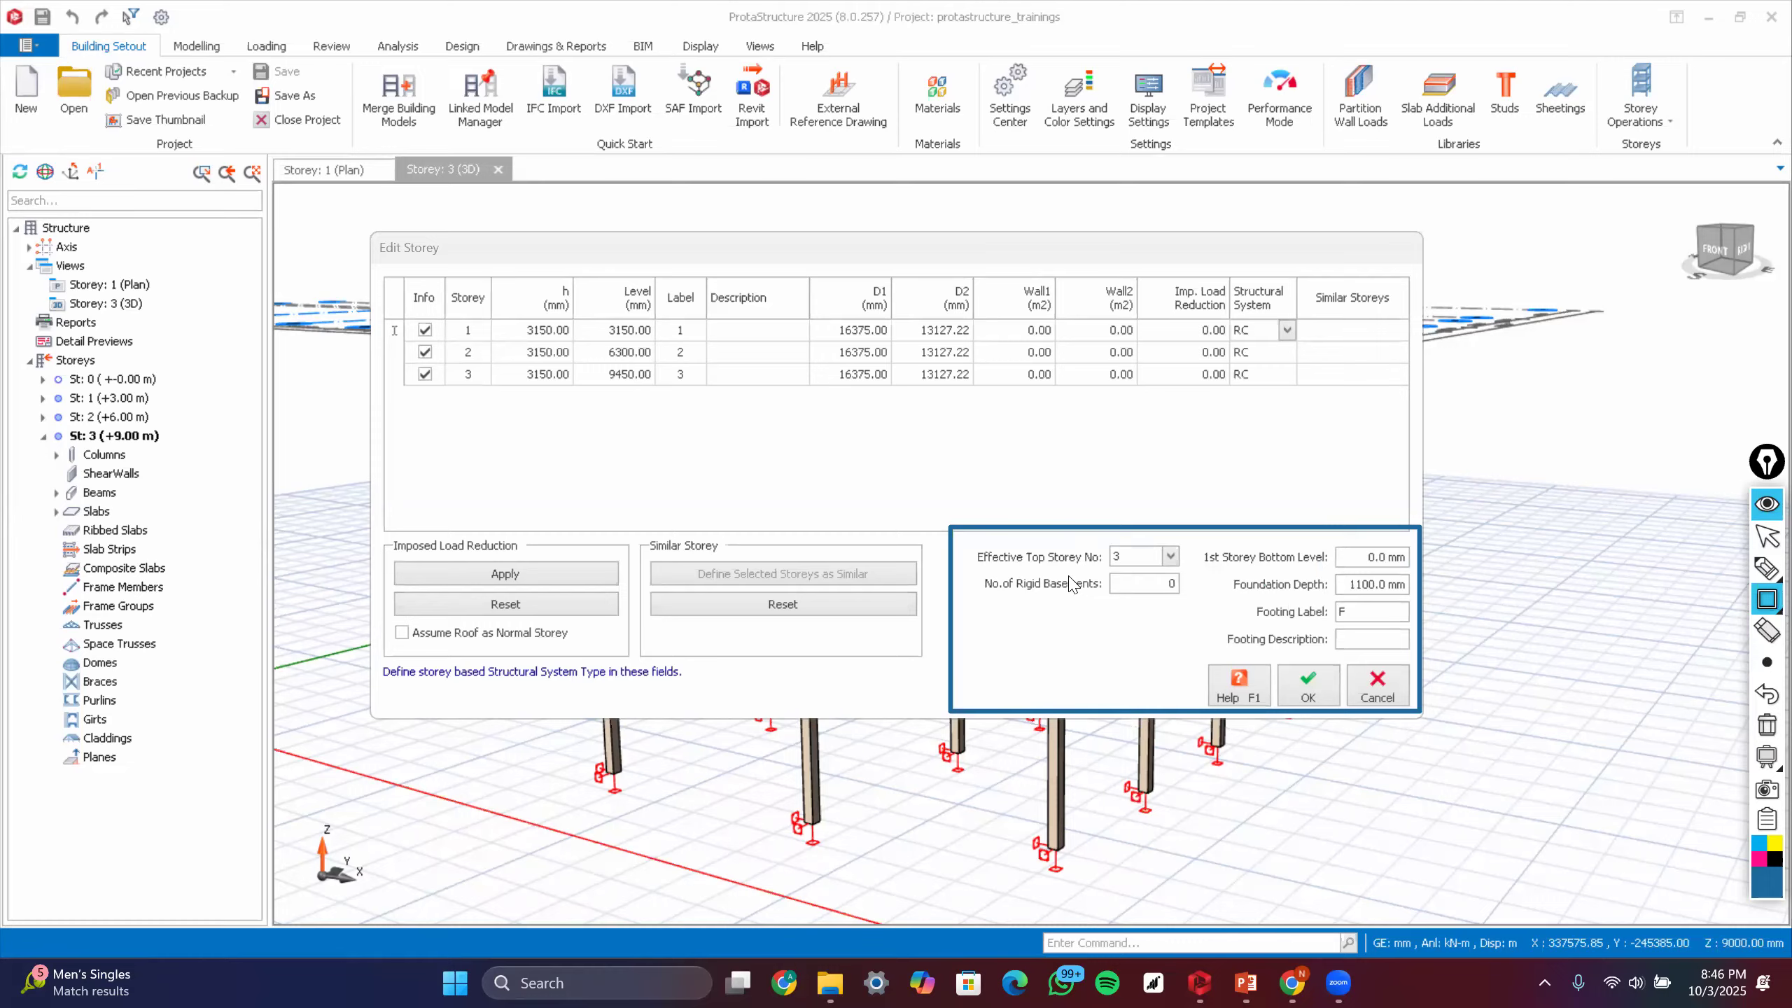
pyautogui.hotkey('ctrl', 'shift', '2')
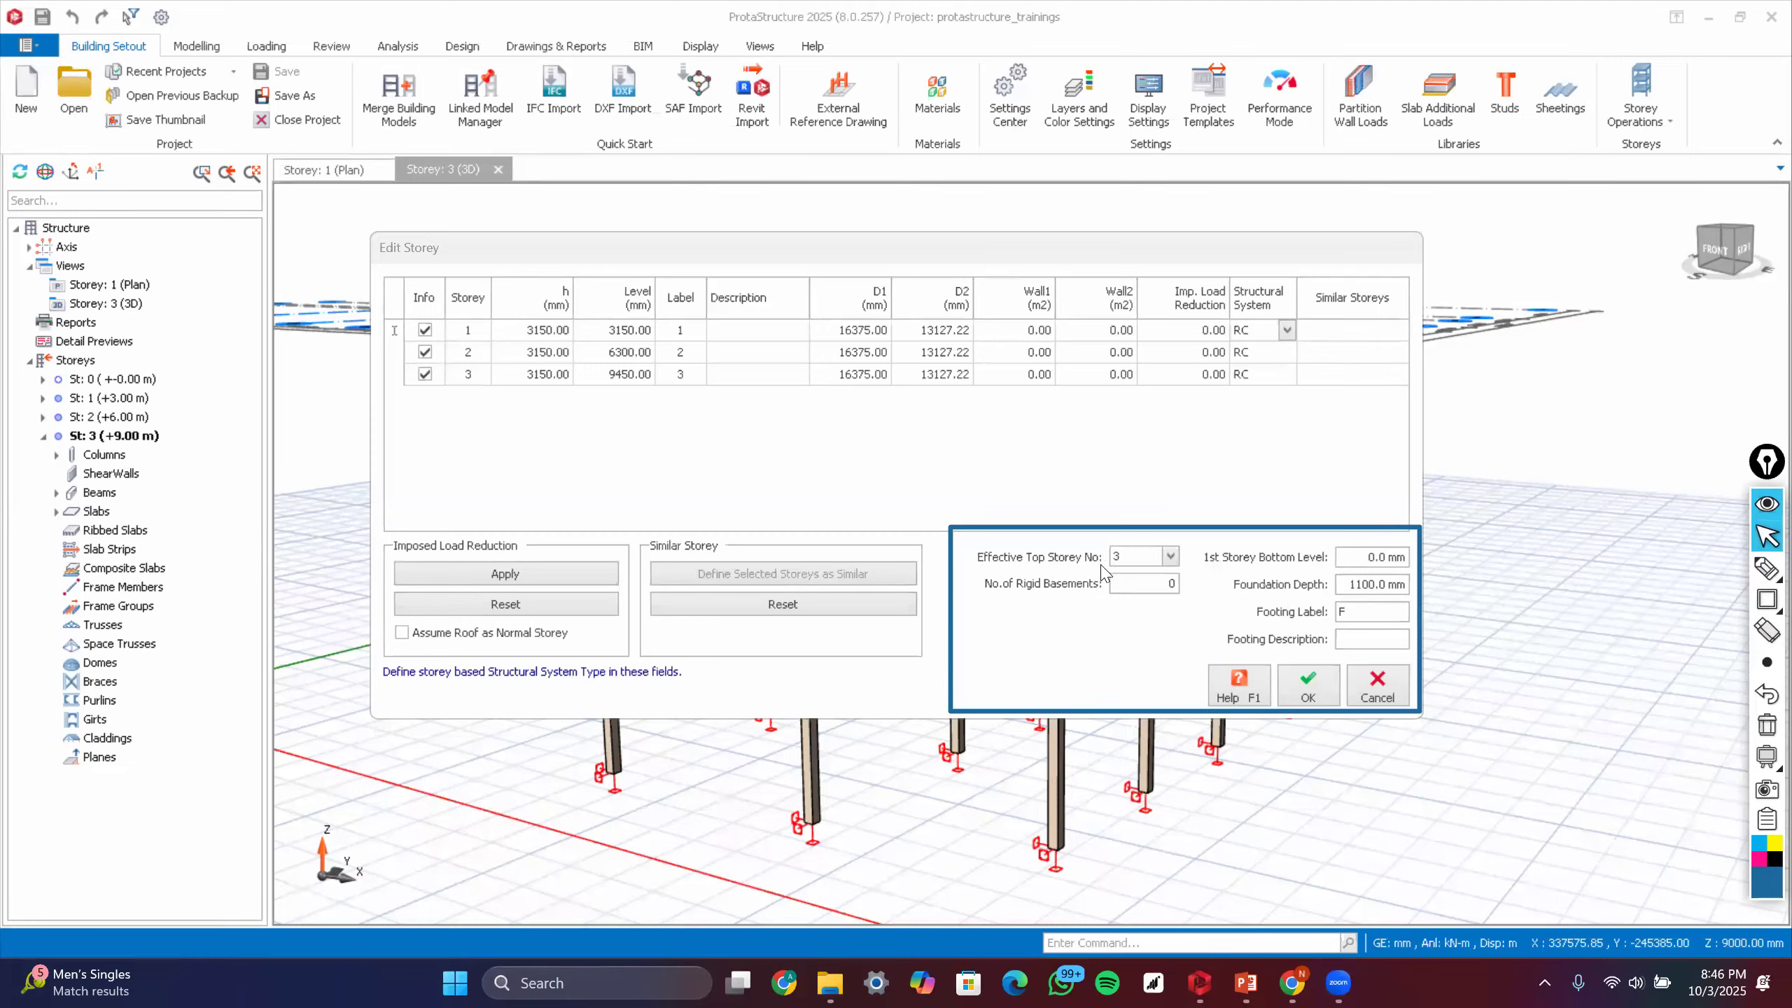
# - Set the Effective Top Storey No to 2
pyautogui.click(1171, 557)
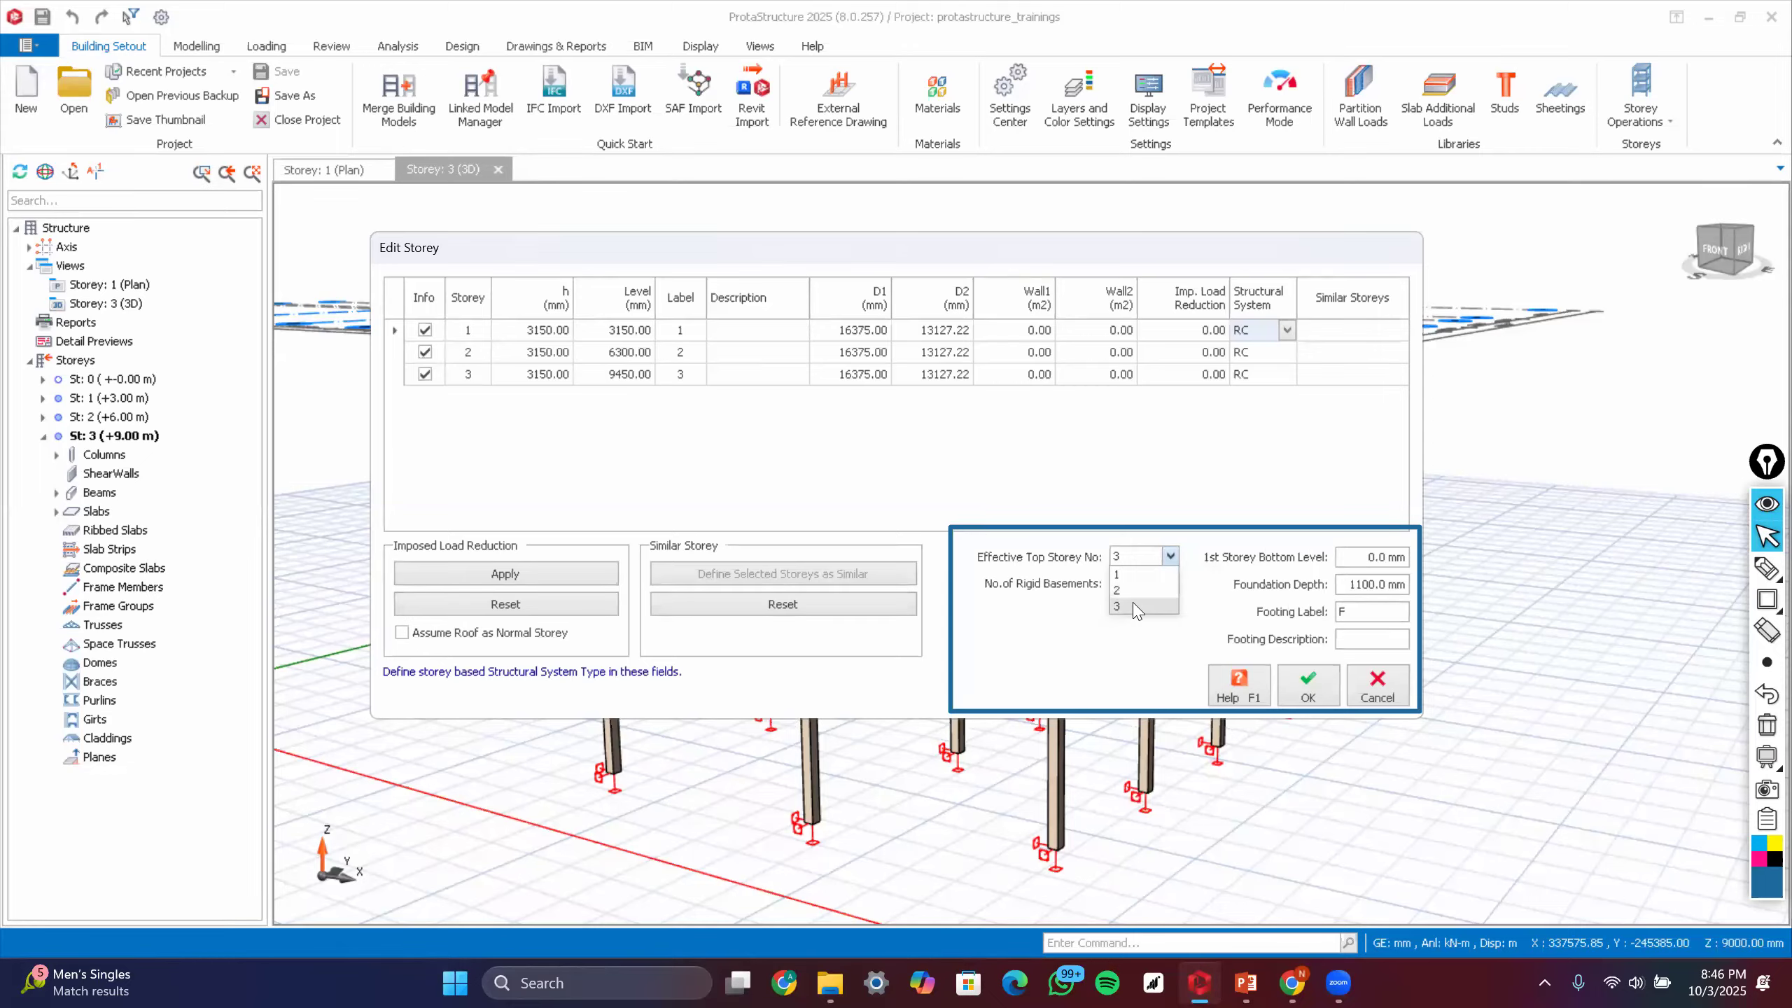
pyautogui.click(1119, 636)
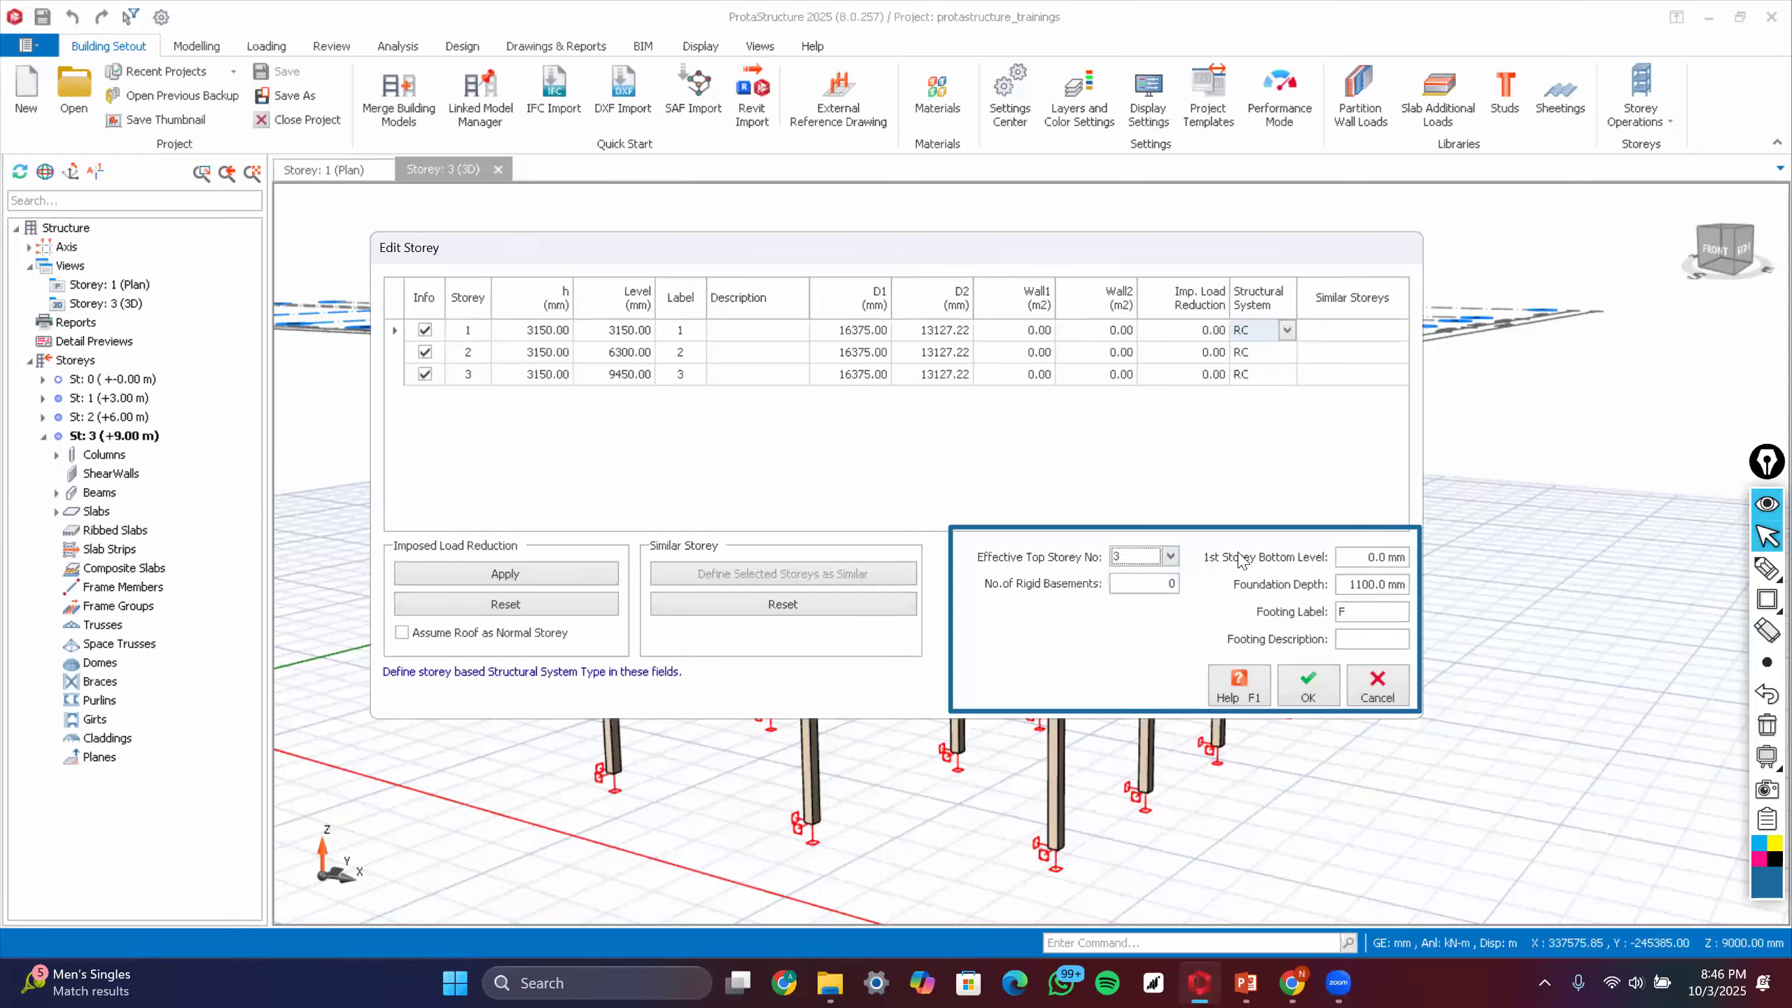
pyautogui.click(1170, 557)
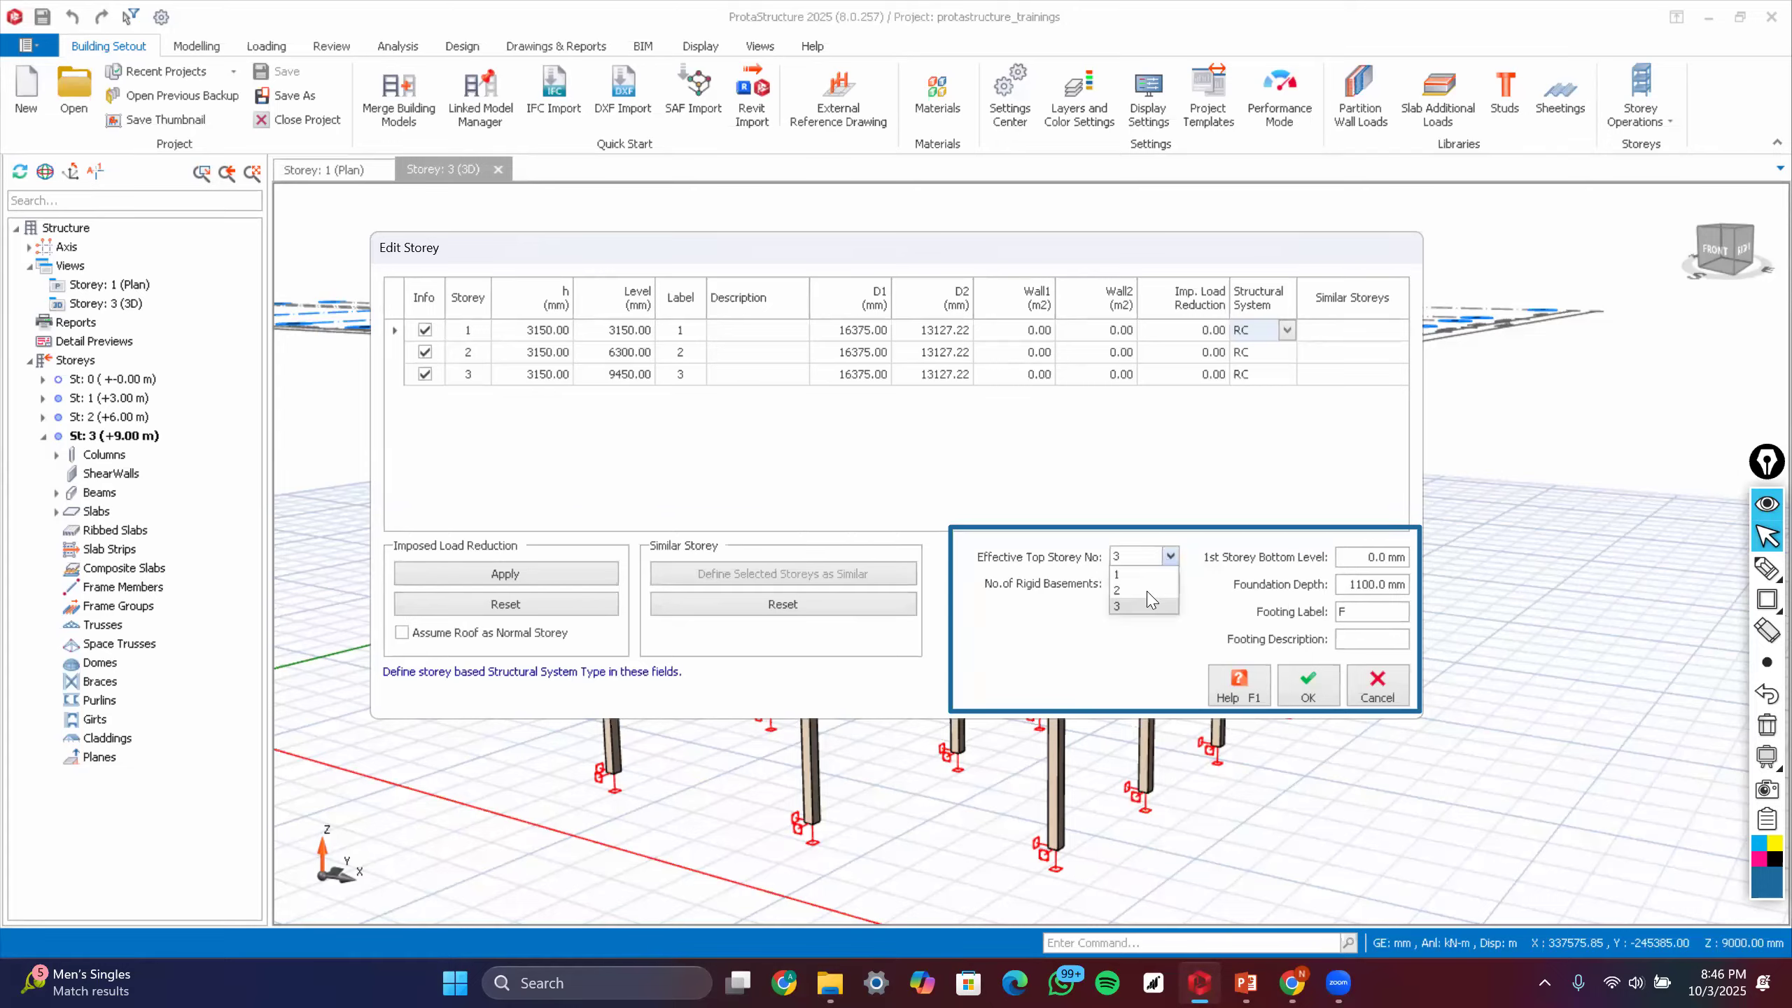
pyautogui.click(1148, 590)
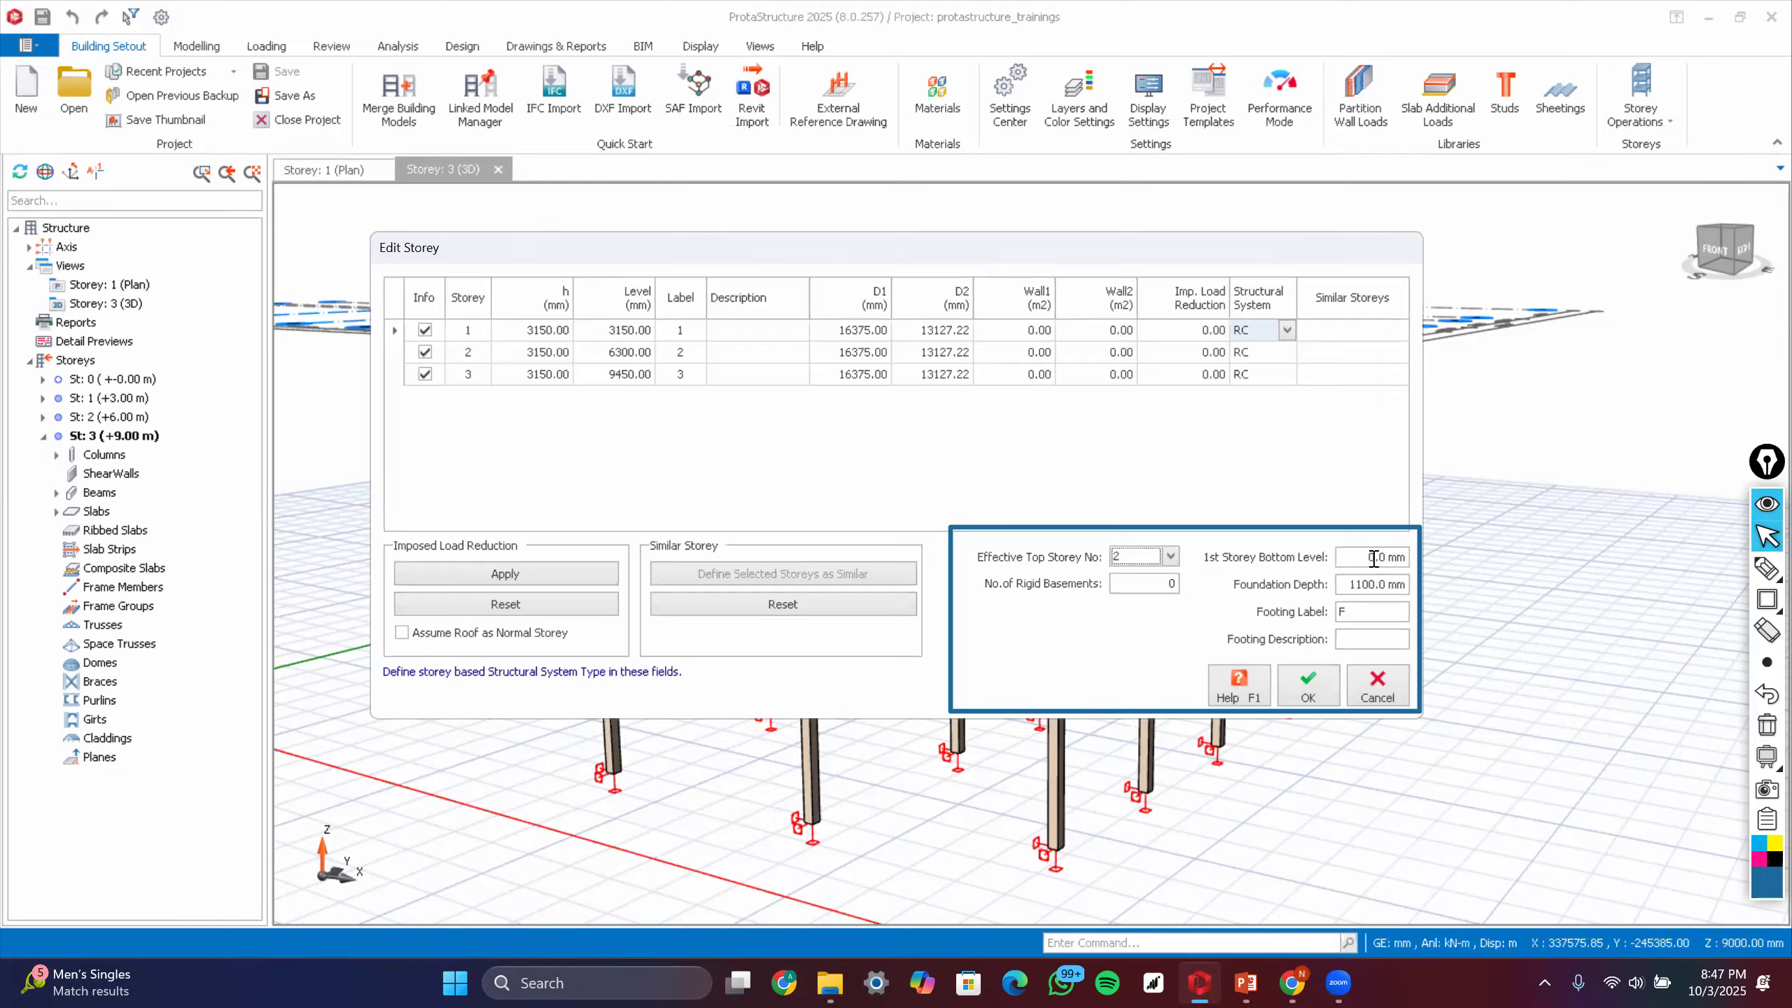
# - Set the 1st Storey Bottom Level to 400 mm and accept the storey edits
pyautogui.click(1374, 558)
pyautogui.write('4')
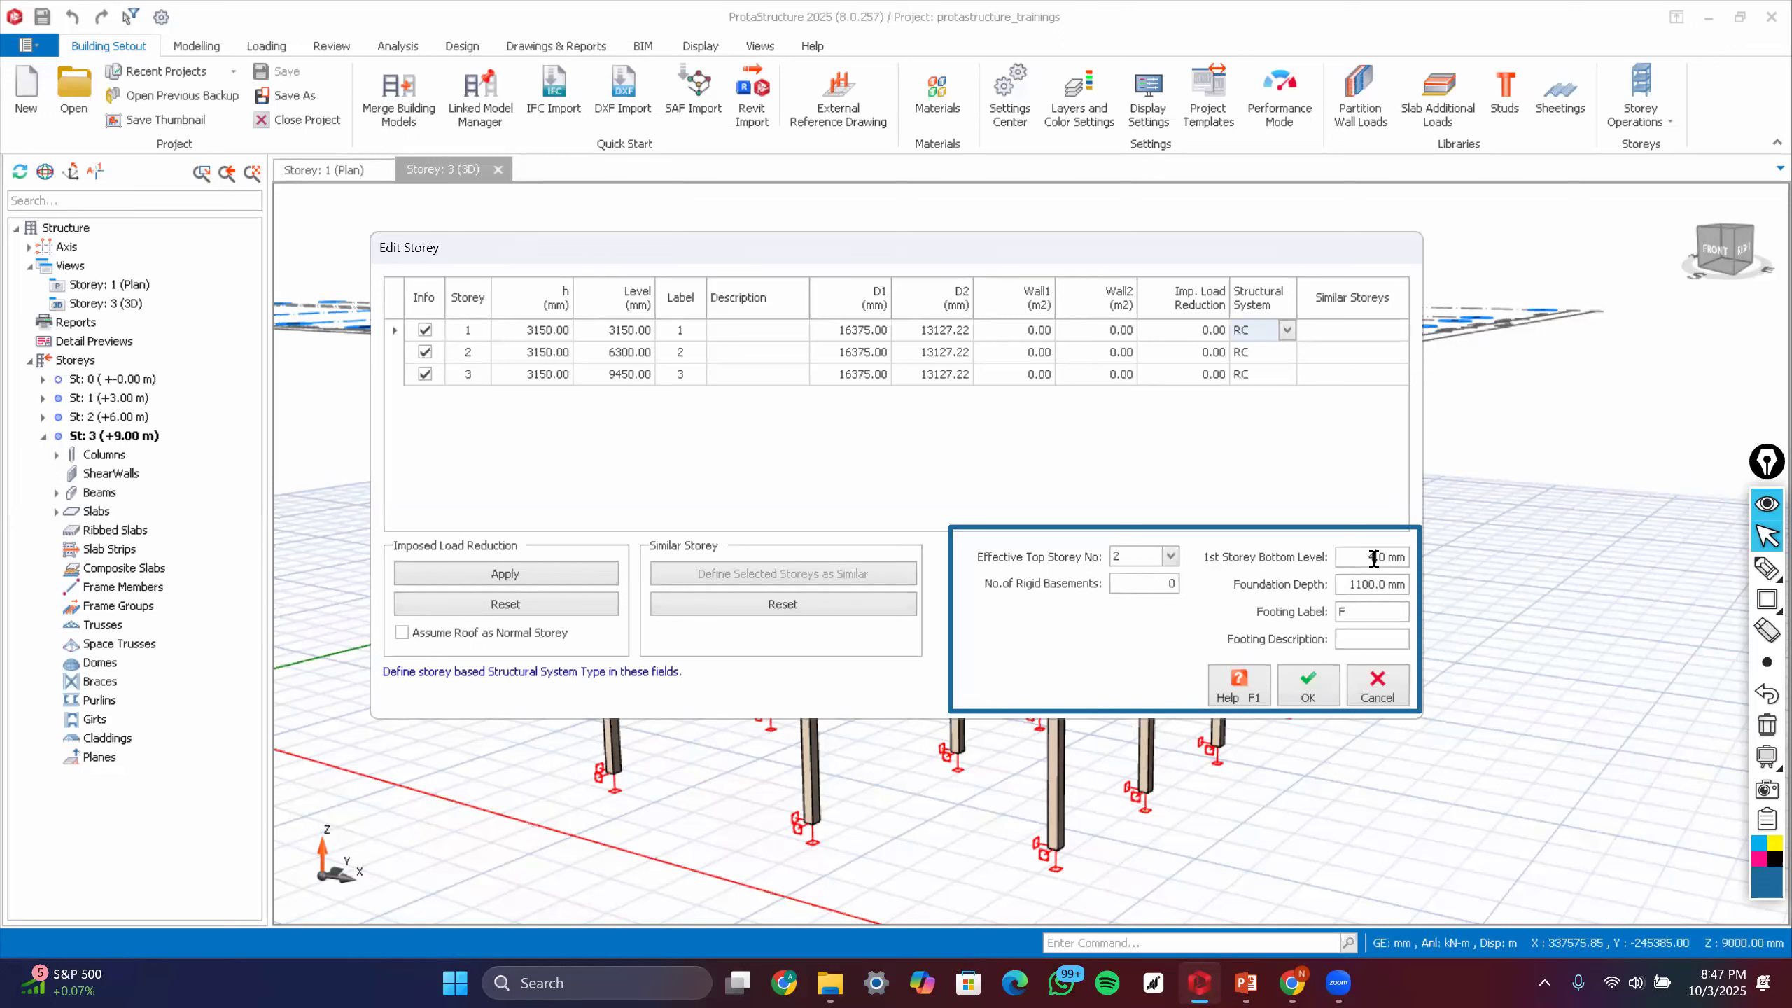
pyautogui.write('00')
pyautogui.click(1347, 586)
pyautogui.moveTo(1339, 983)
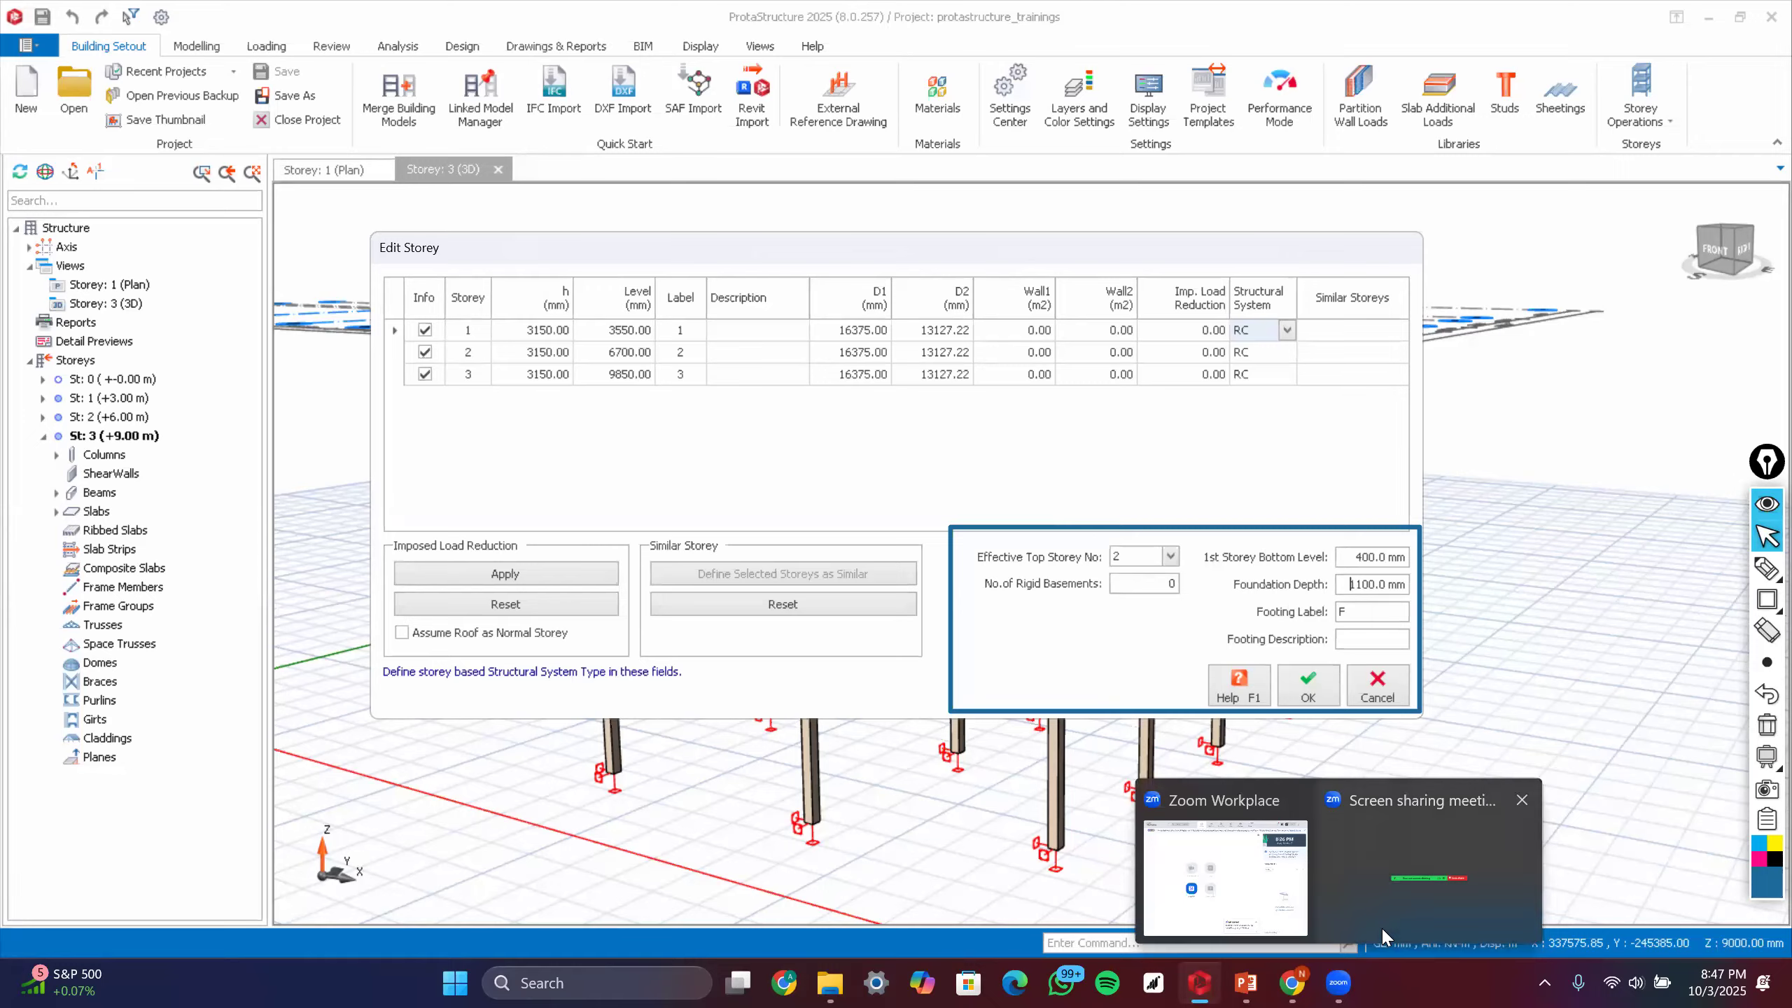
pyautogui.click(1047, 459)
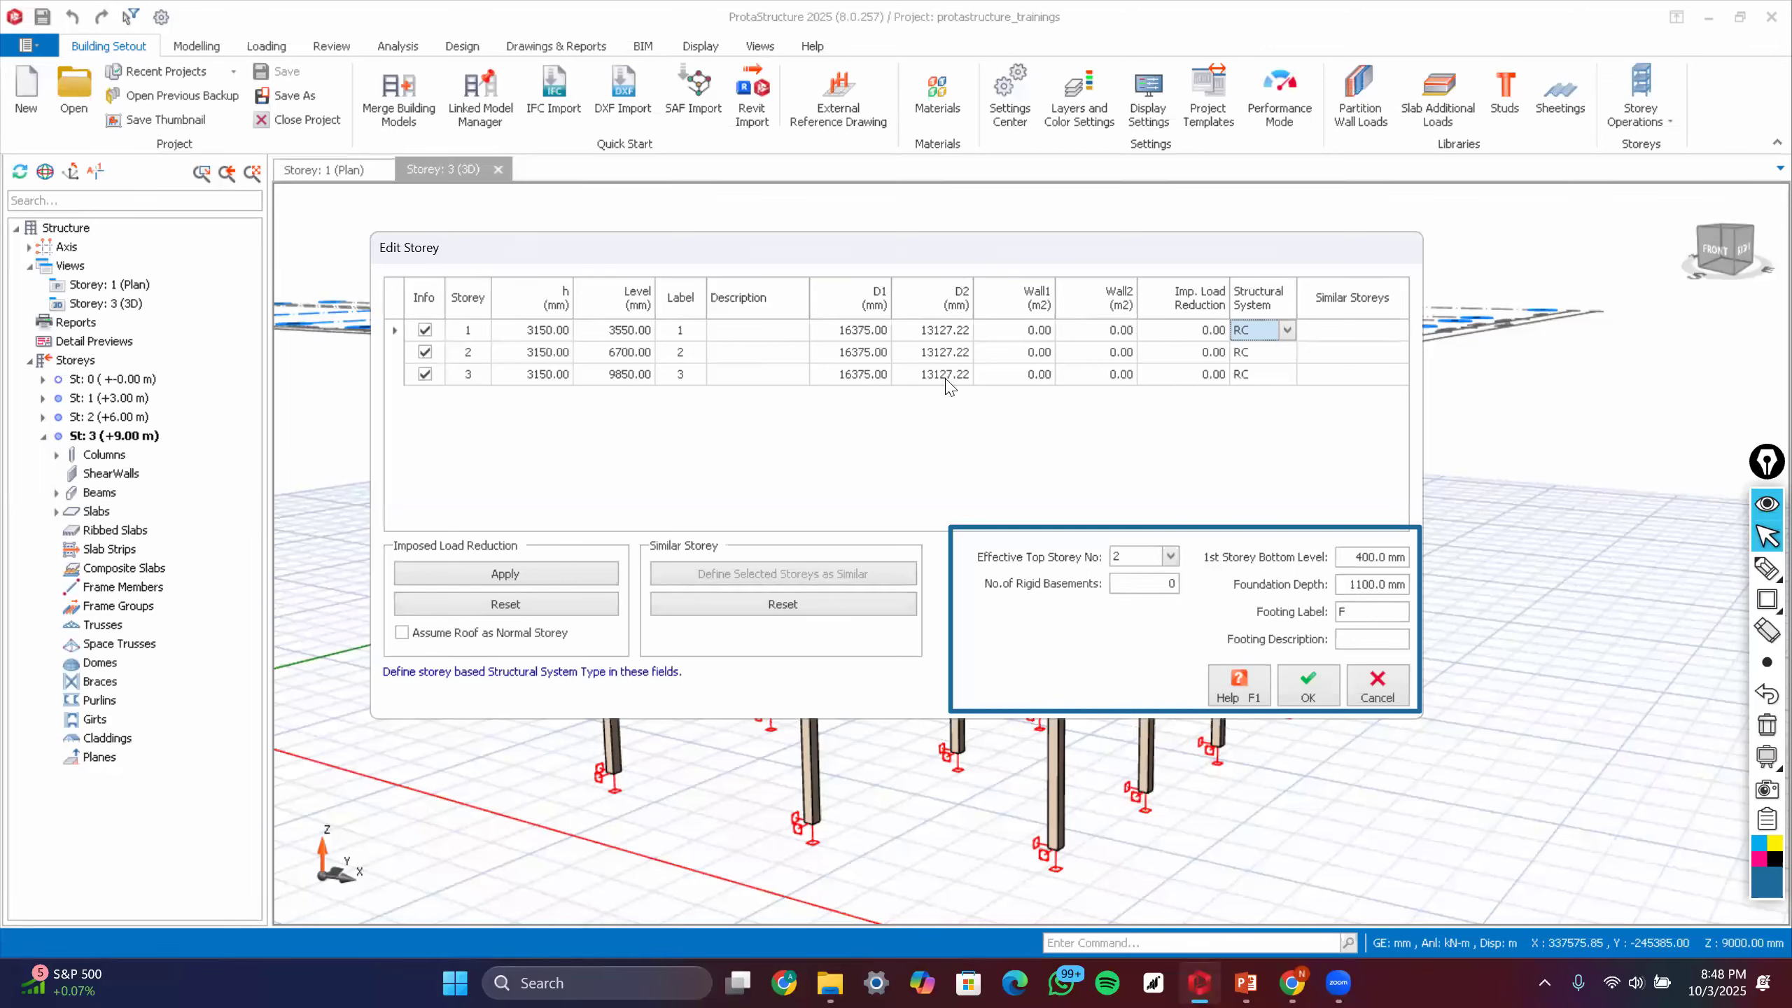
pyautogui.click(1307, 690)
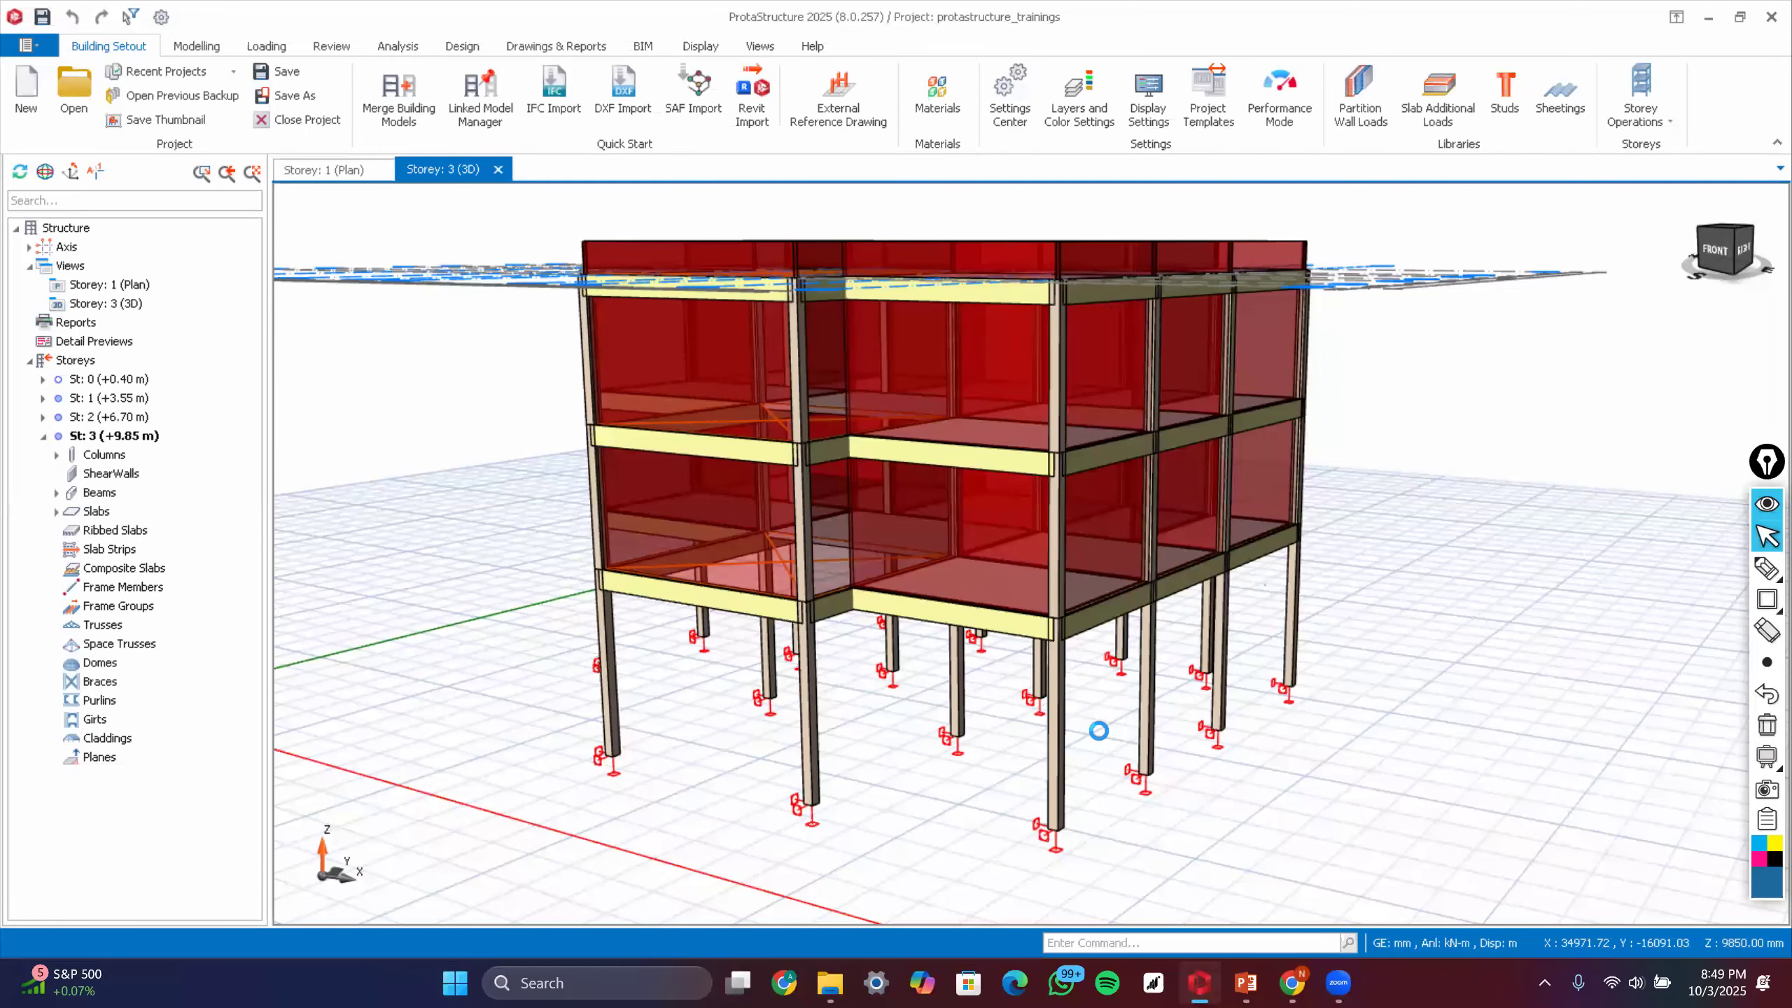
# - Examine the updated building model in 3D from several angles, including the storey 2 beams and column bases
pyautogui.scroll(-3, 1104, 735)
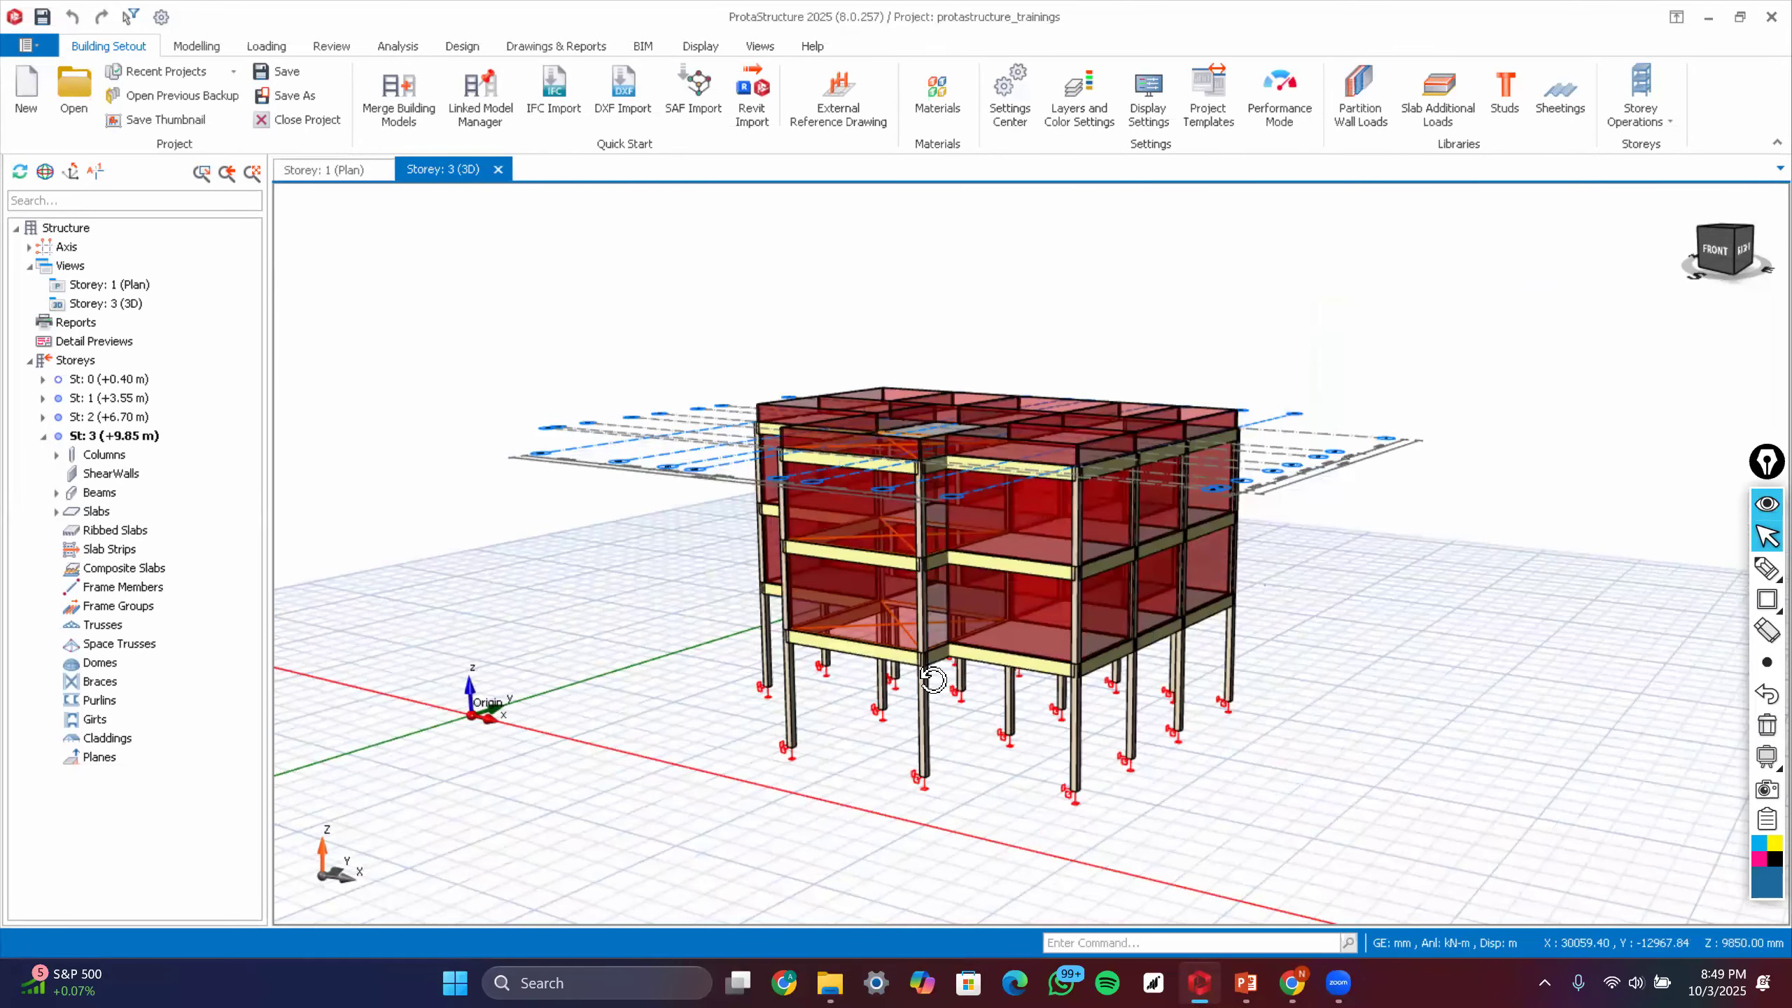
pyautogui.moveTo(1107, 633)
pyautogui.mouseDown(button='middle')
pyautogui.moveTo(975, 676)
pyautogui.moveTo(1102, 603)
pyautogui.mouseUp(button='middle')
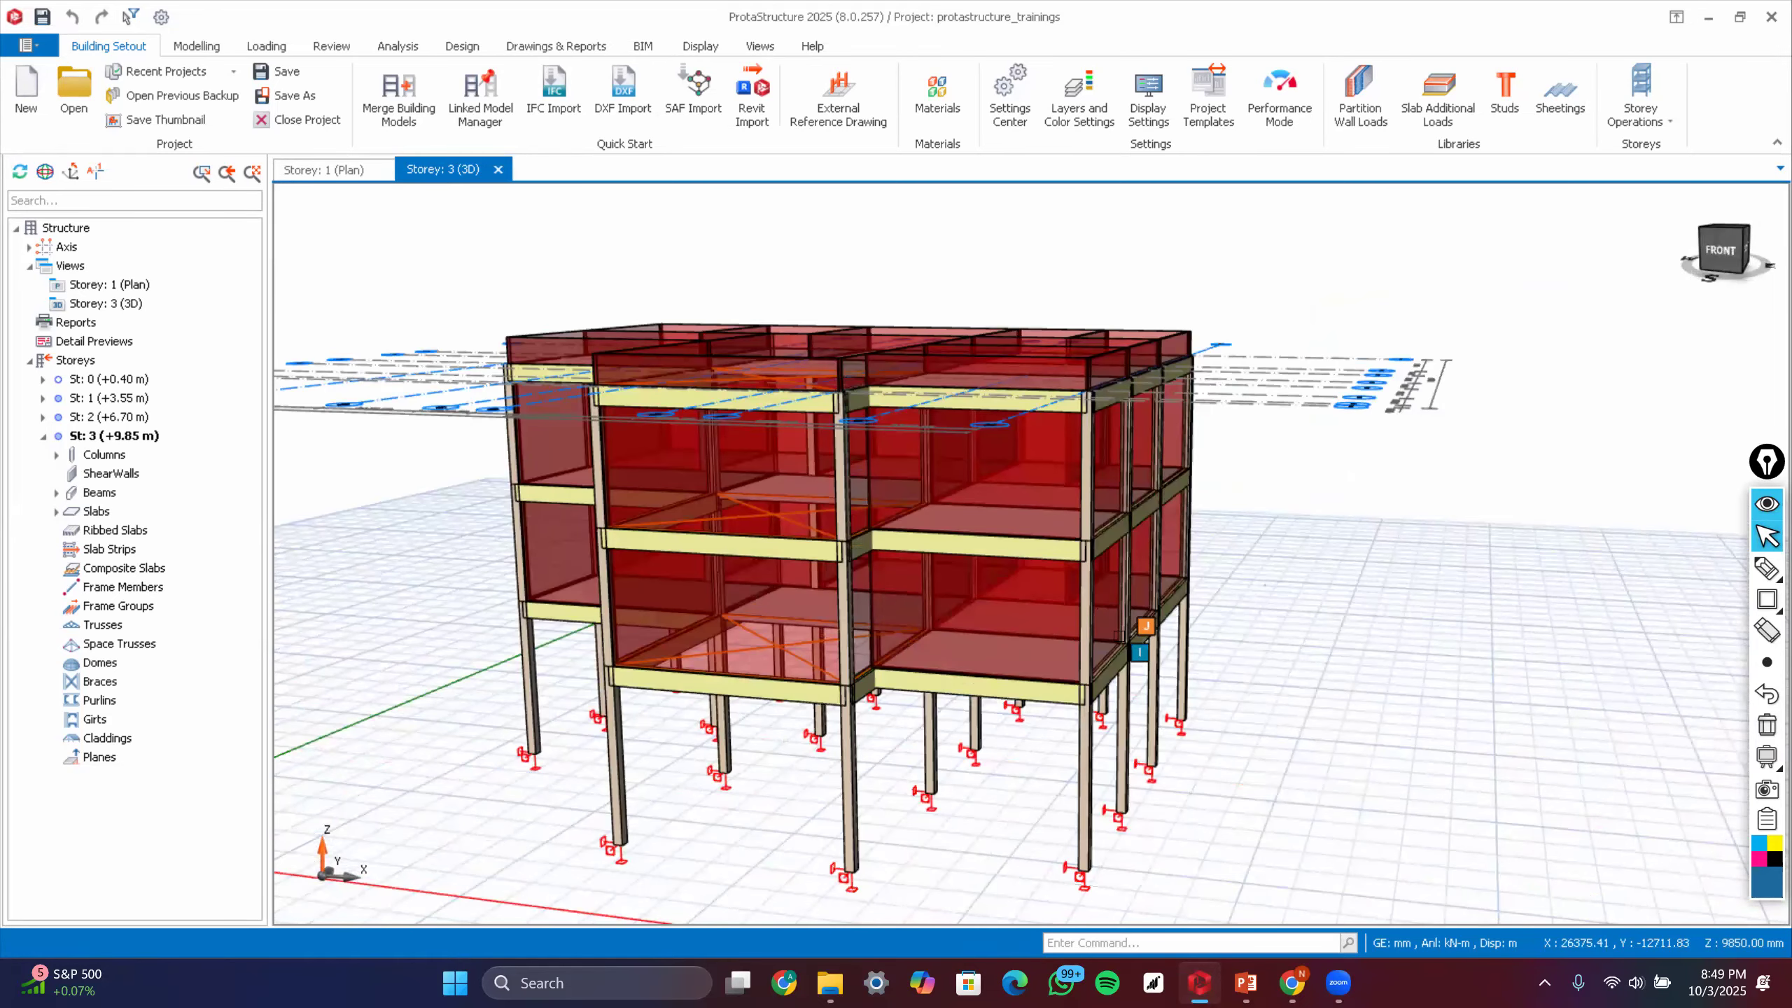
pyautogui.scroll(-3, 1118, 637)
pyautogui.scroll(2, 1194, 606)
pyautogui.moveTo(1228, 621)
pyautogui.mouseDown(button='middle')
pyautogui.moveTo(1308, 613)
pyautogui.moveTo(1340, 649)
pyautogui.moveTo(1323, 668)
pyautogui.mouseUp(button='middle')
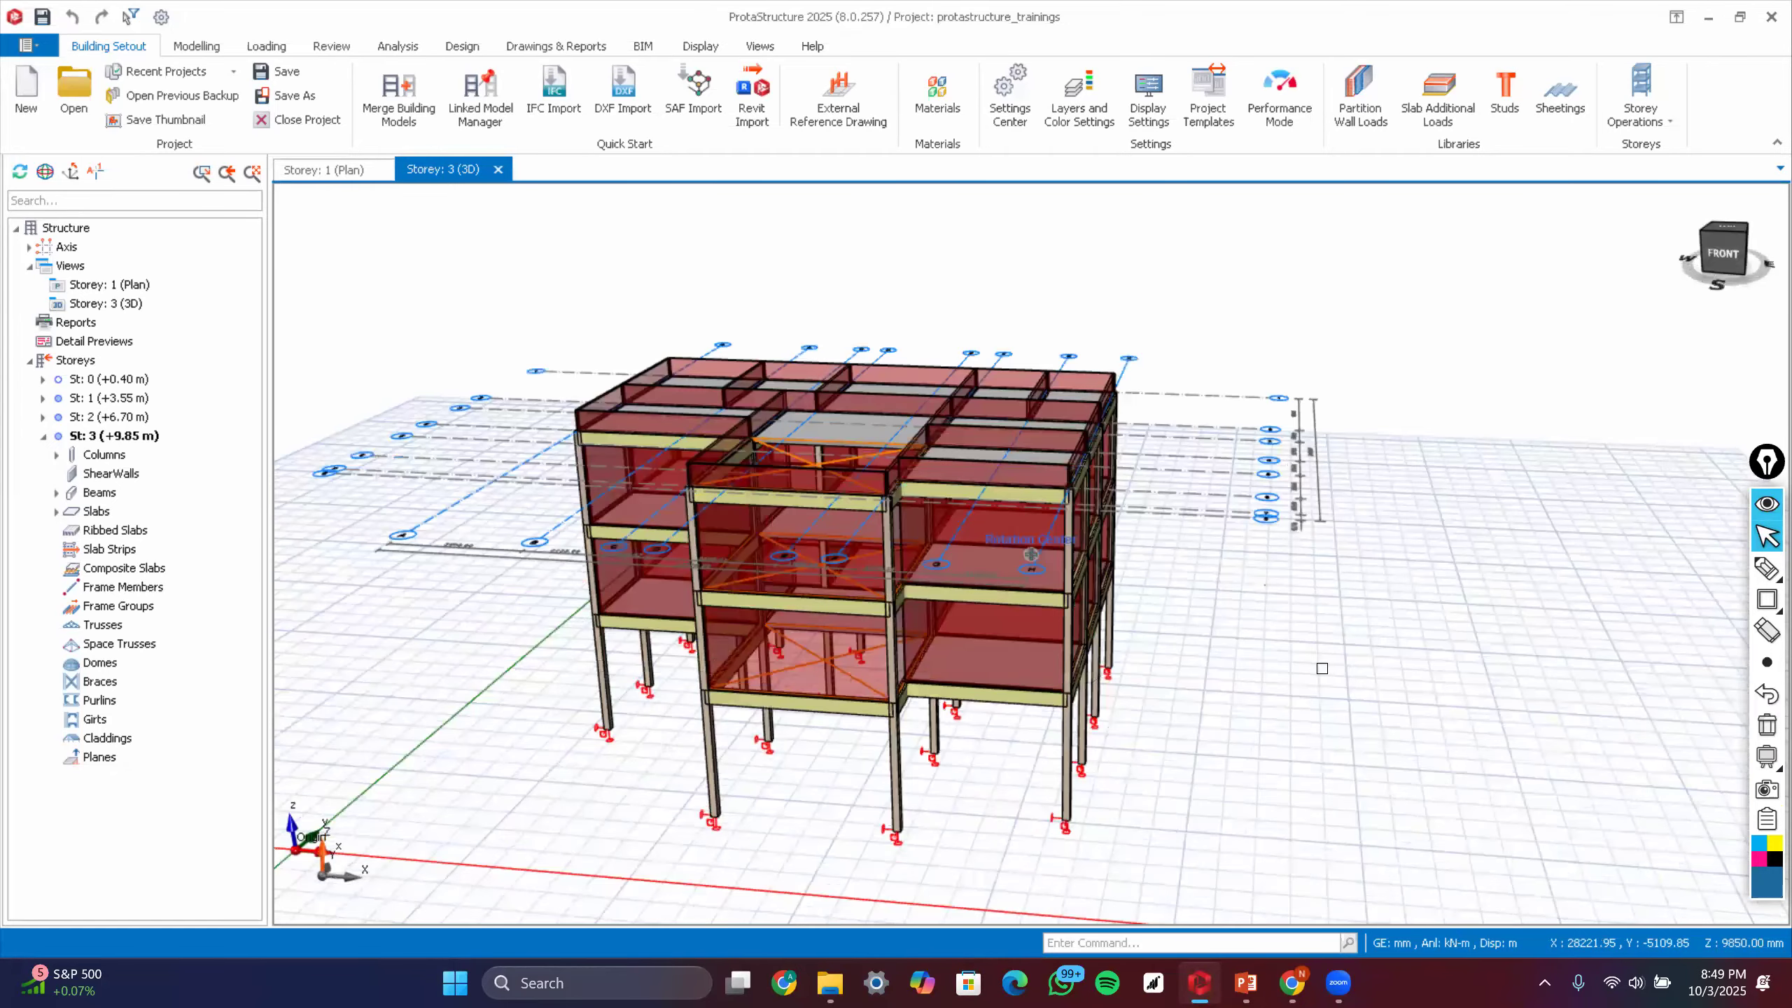
pyautogui.scroll(-2, 1089, 600)
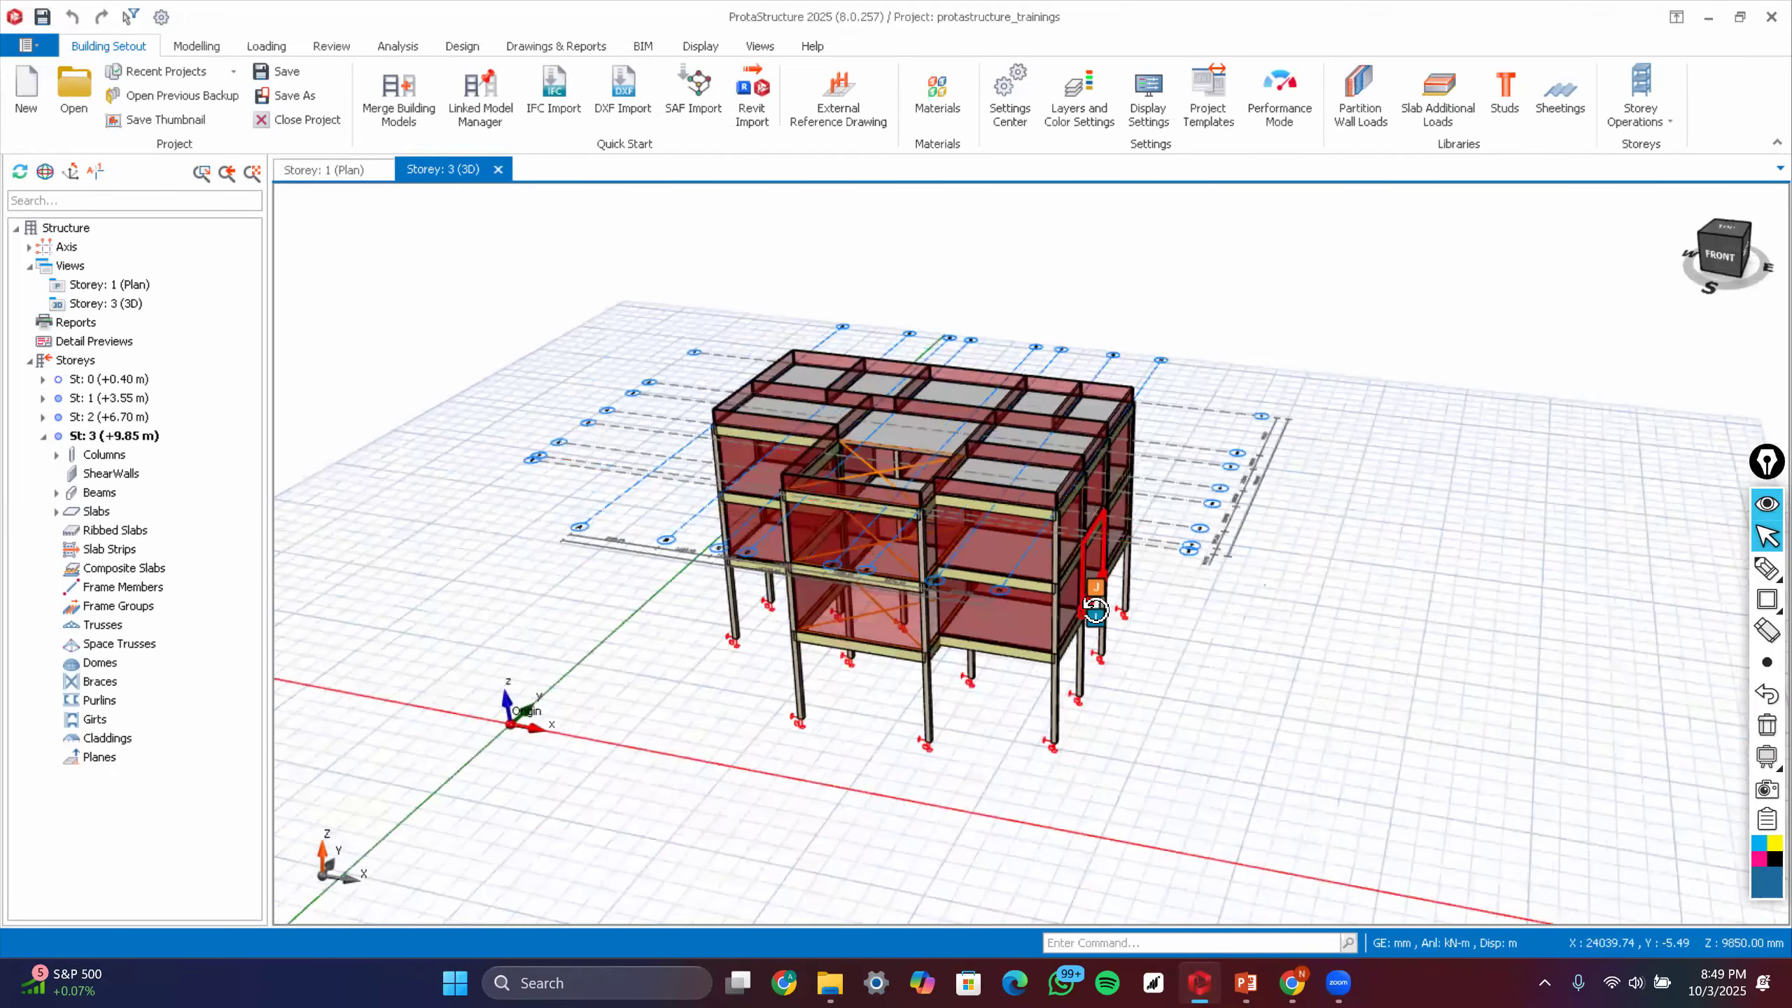
pyautogui.moveTo(985, 554); pyautogui.dragTo(939, 536, button='middle')
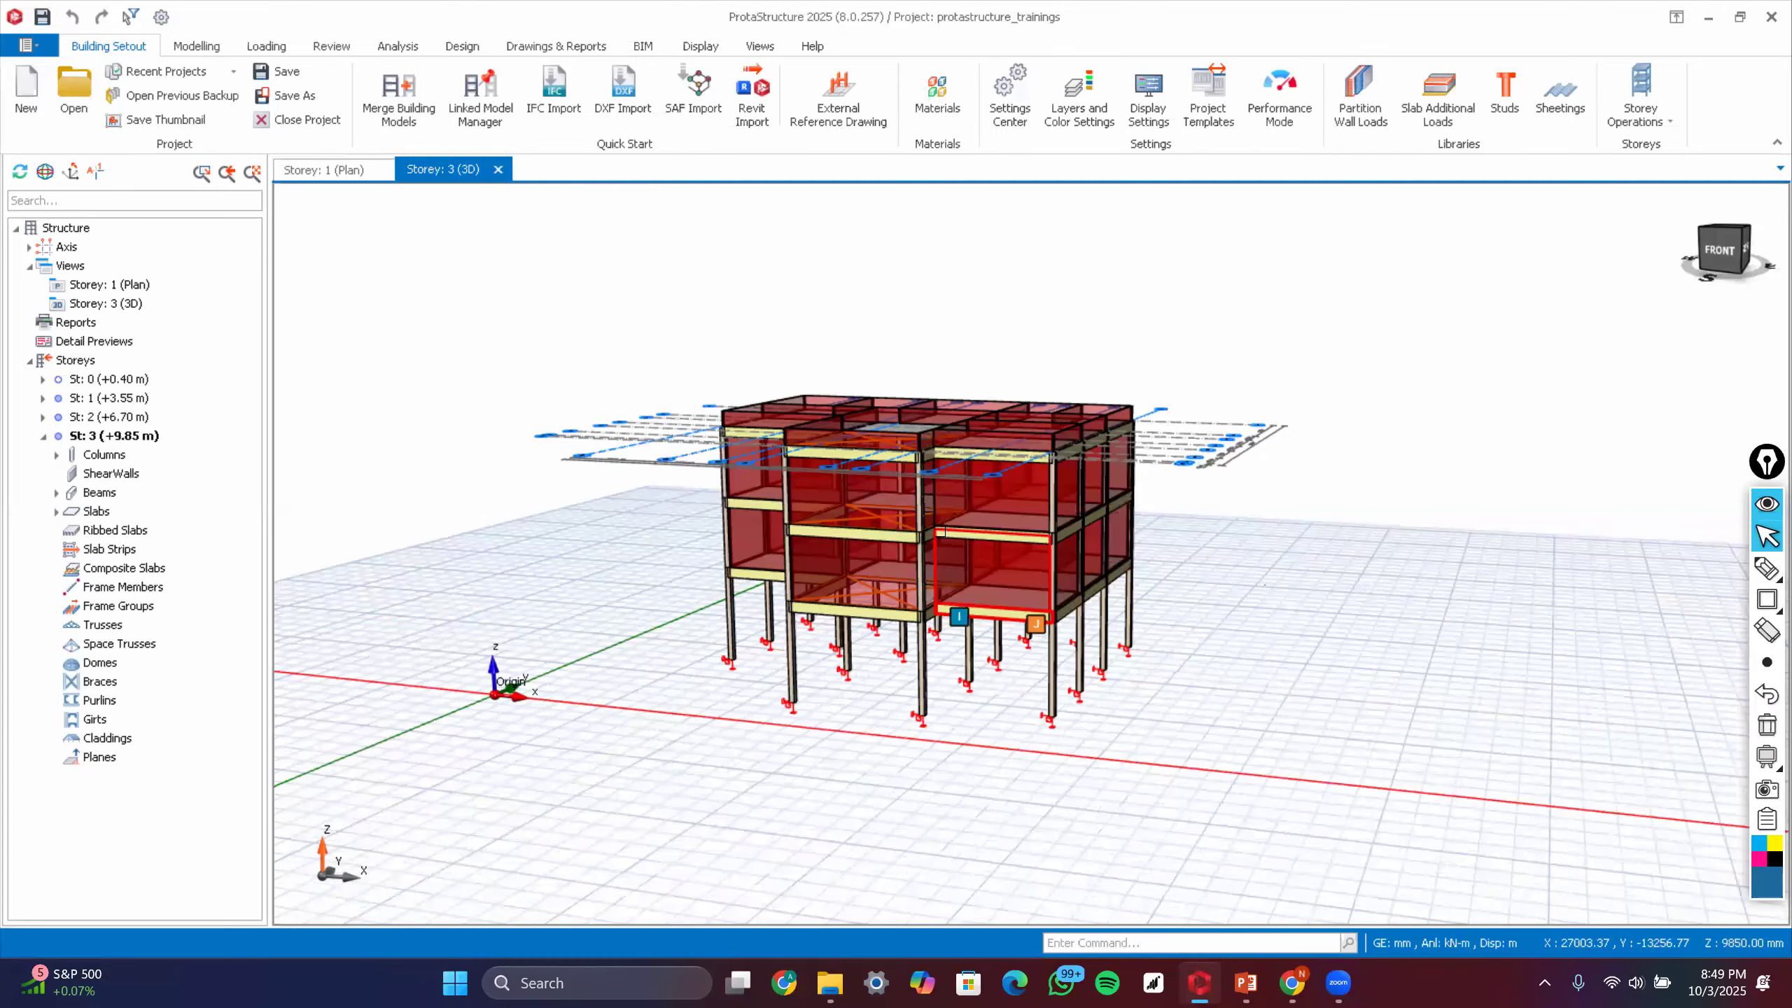
pyautogui.scroll(2, 939, 535)
pyautogui.moveTo(942, 530)
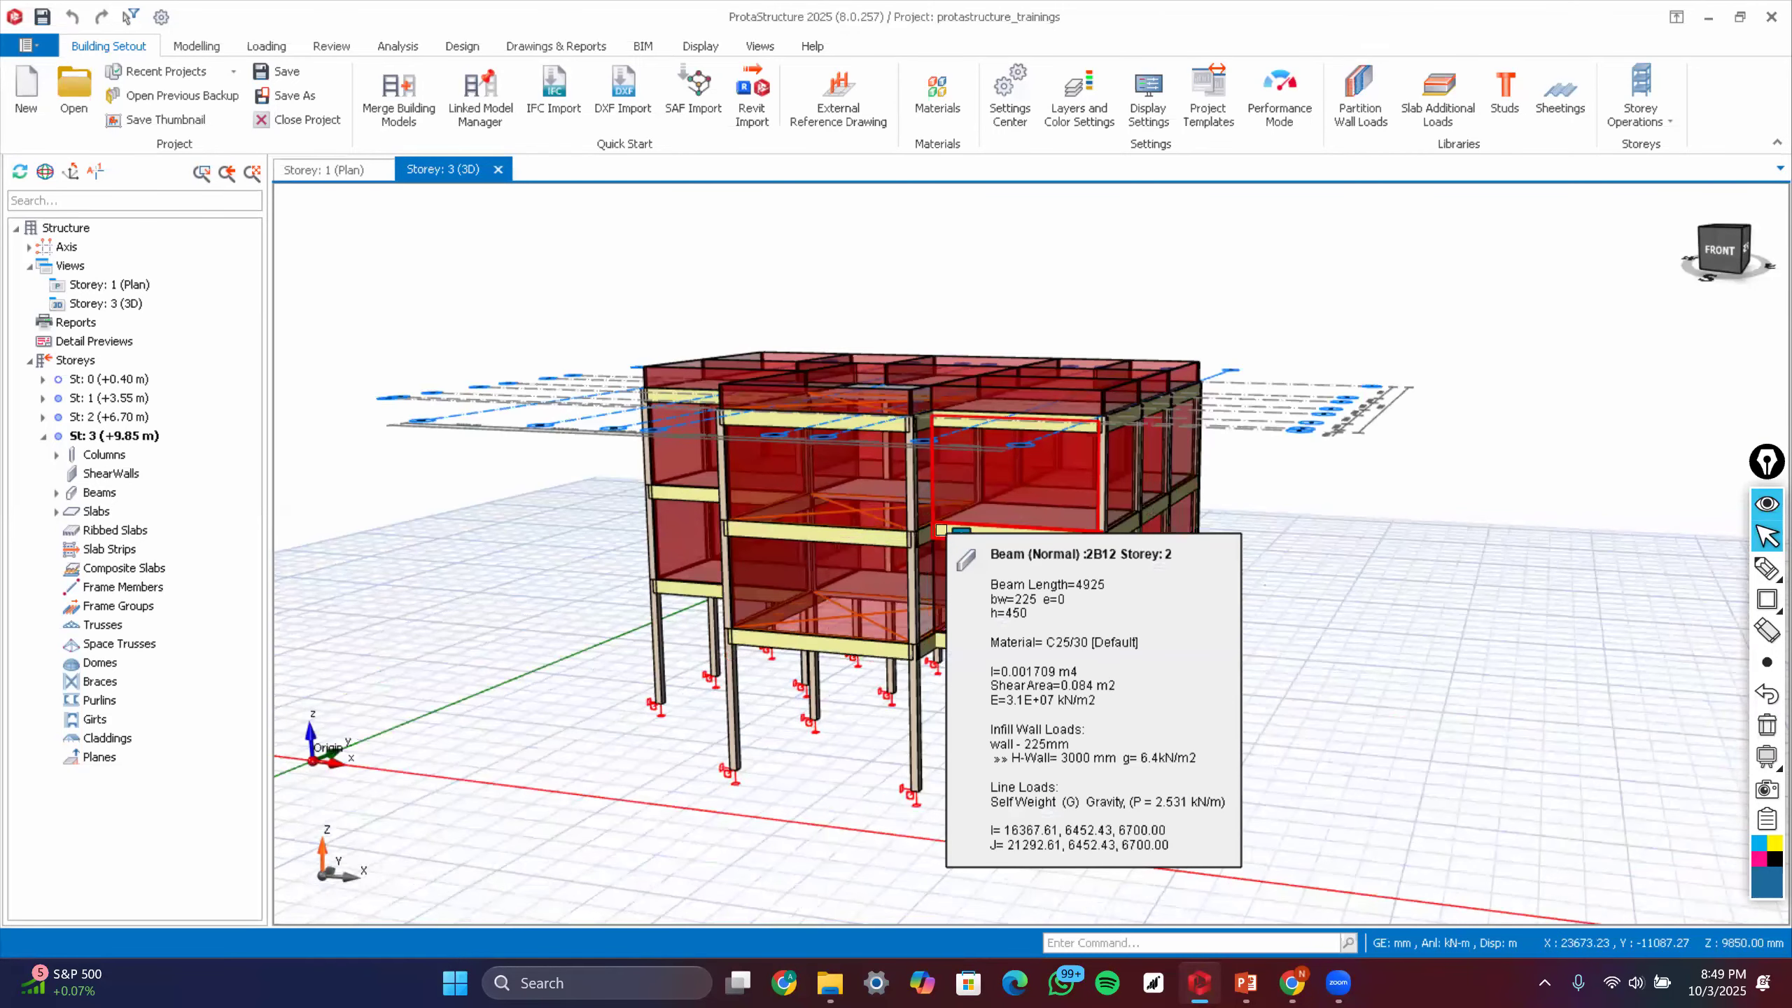
# - Switch to the storey 1 plan and run the Building Model Check with every check enabled for all storeys
pyautogui.click(462, 47)
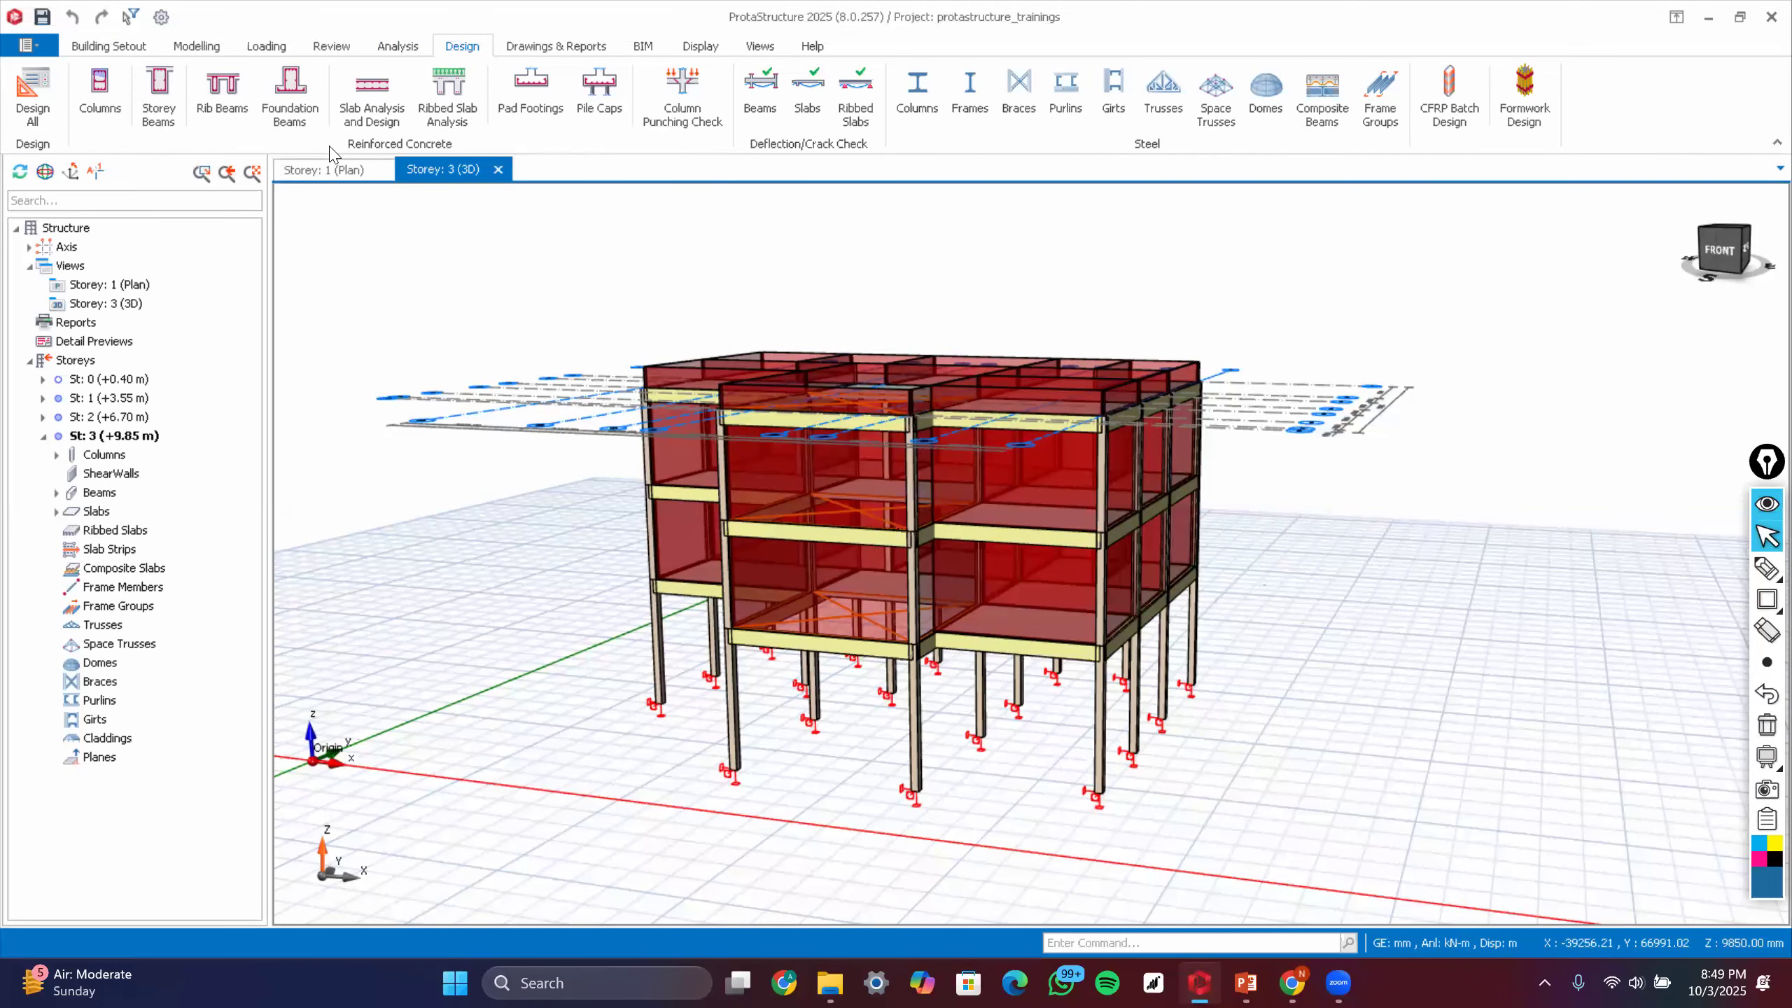
pyautogui.click(333, 176)
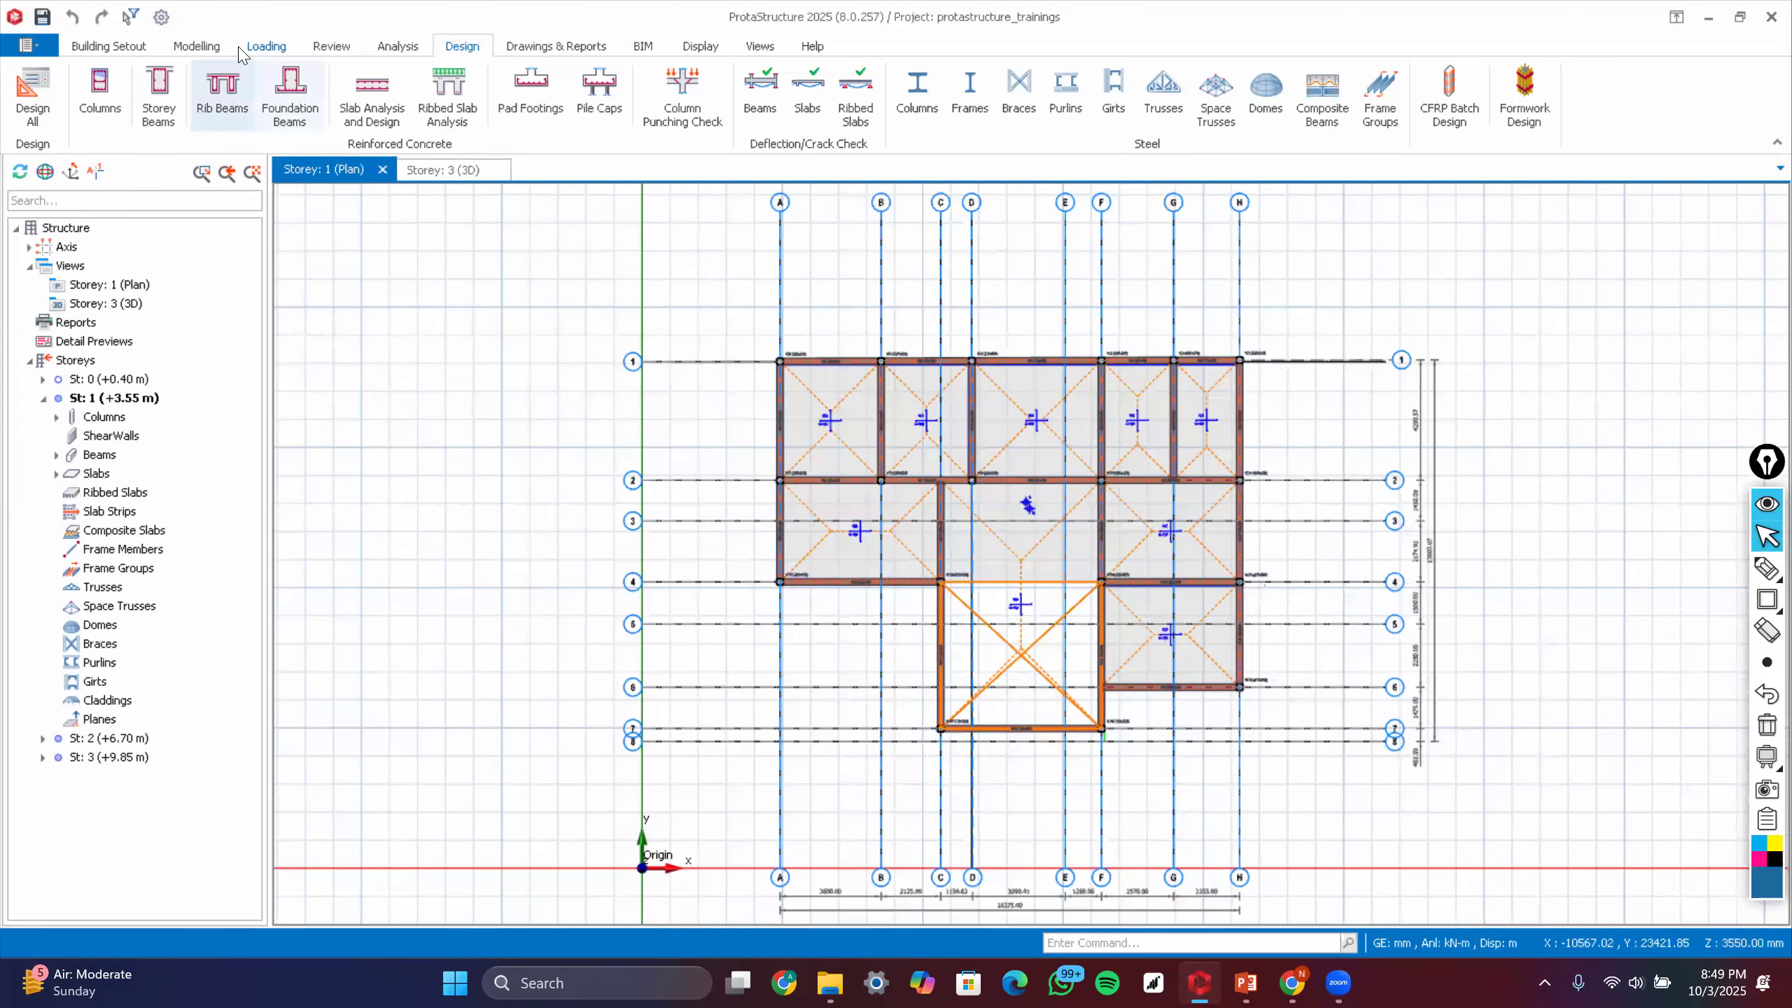
pyautogui.click(331, 49)
pyautogui.click(285, 48)
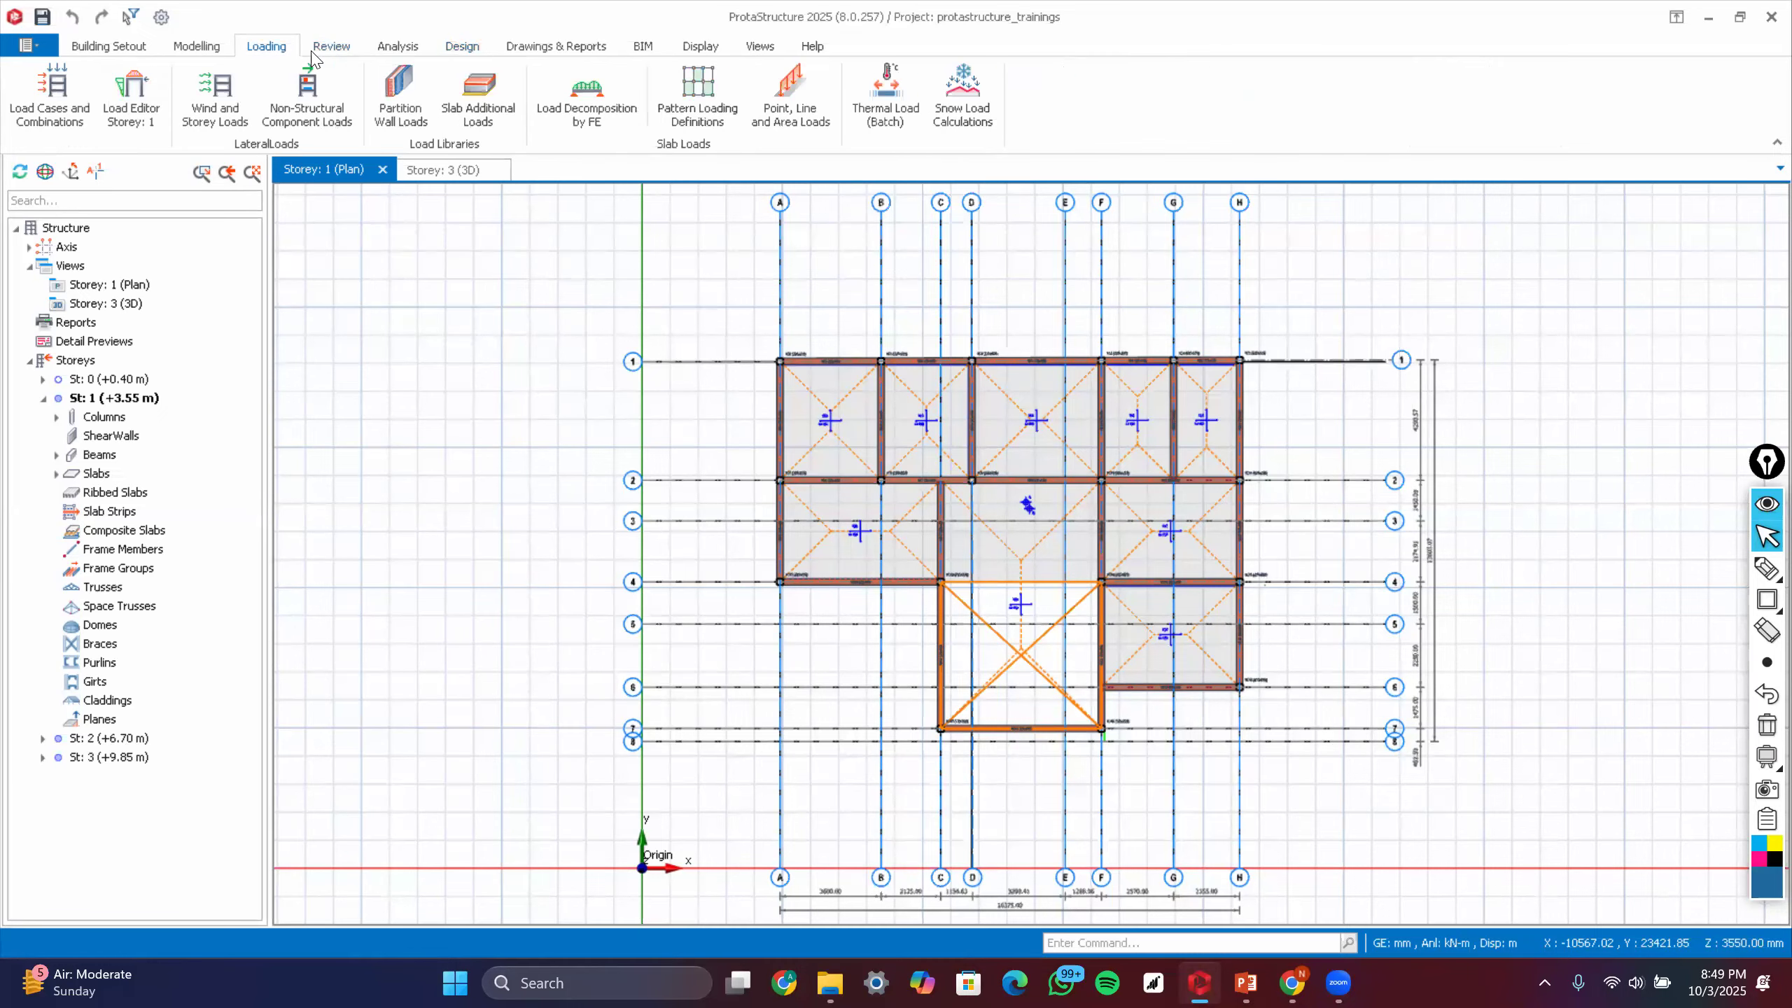
pyautogui.click(315, 51)
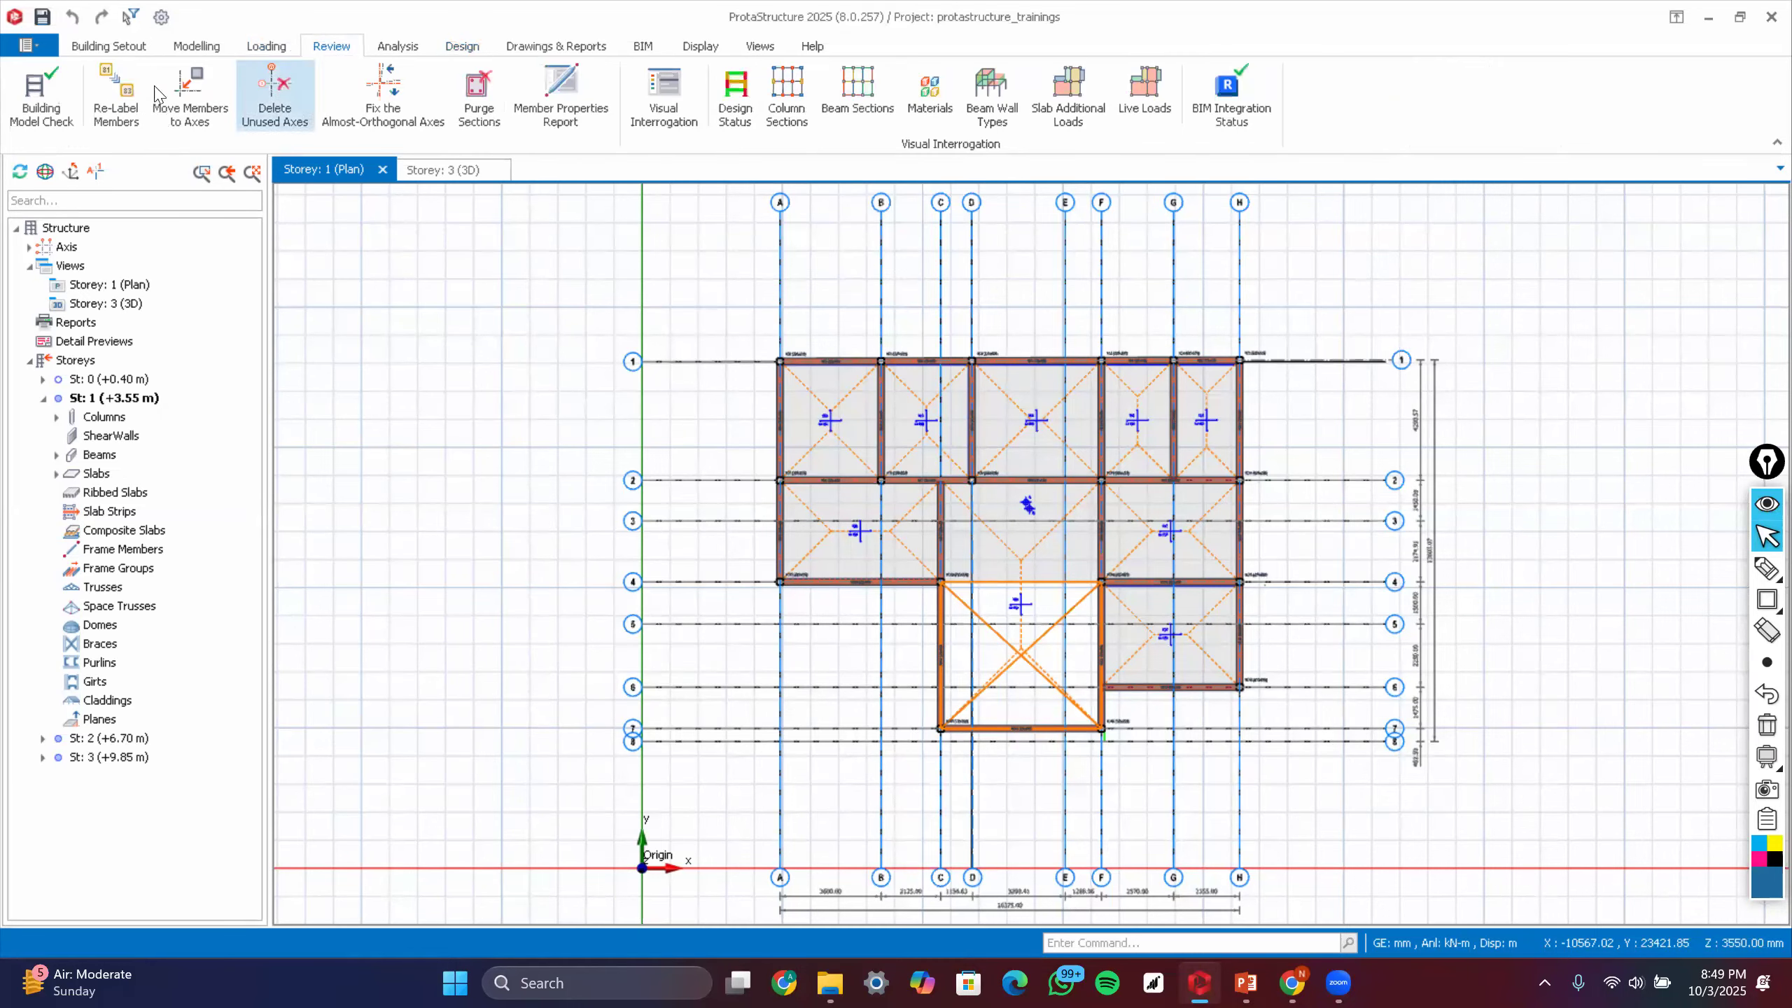
pyautogui.click(16, 99)
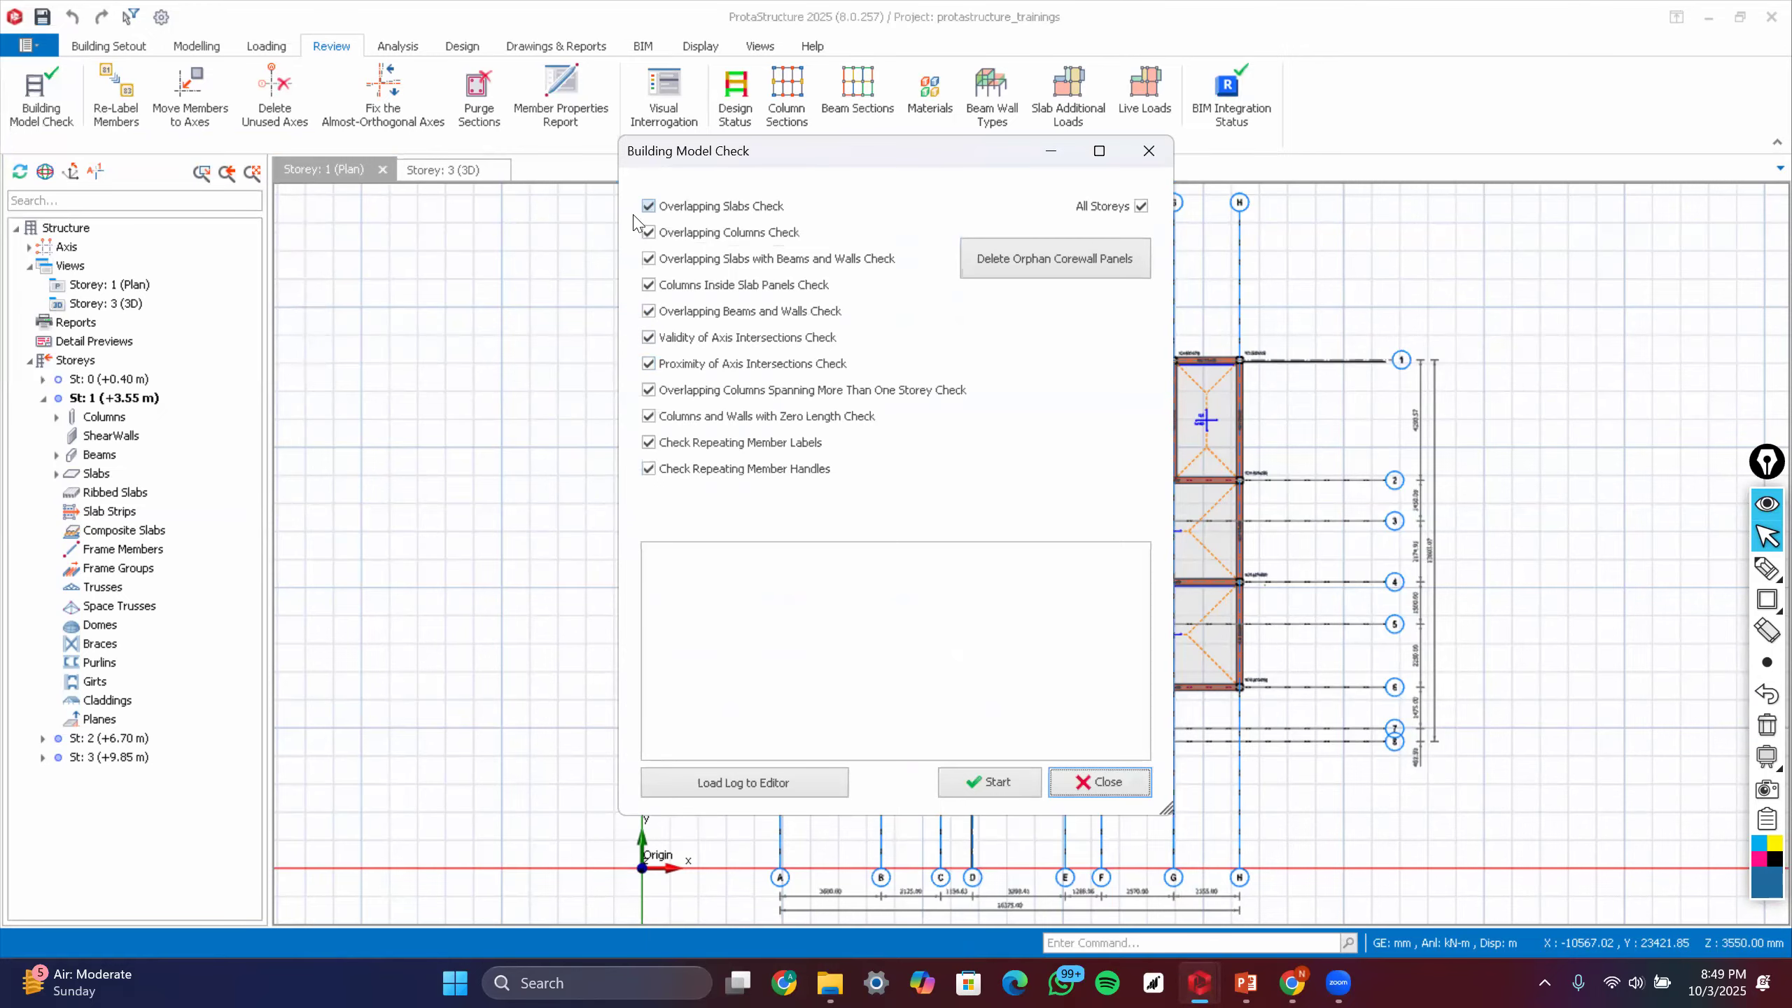
pyautogui.click(648, 363)
pyautogui.click(986, 782)
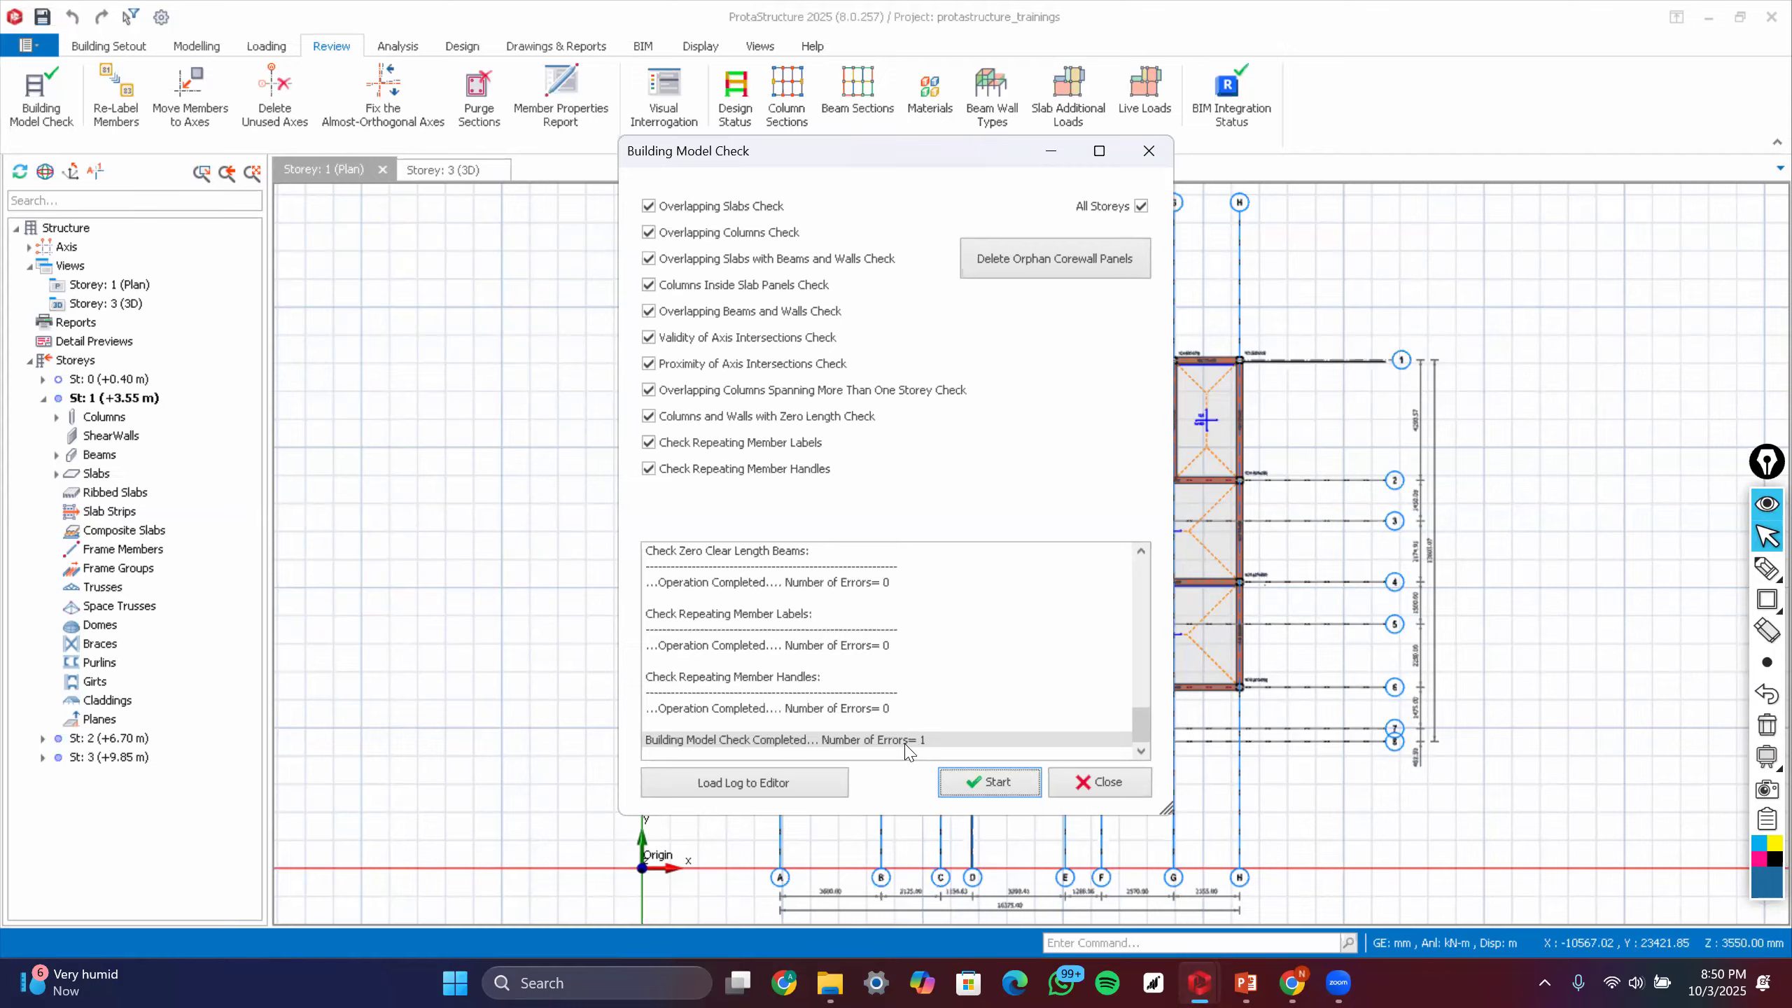
# - Read through the model check log, including the Axis Exact Orthogonality Check, and close the check dialog
pyautogui.scroll(10, 920, 664)
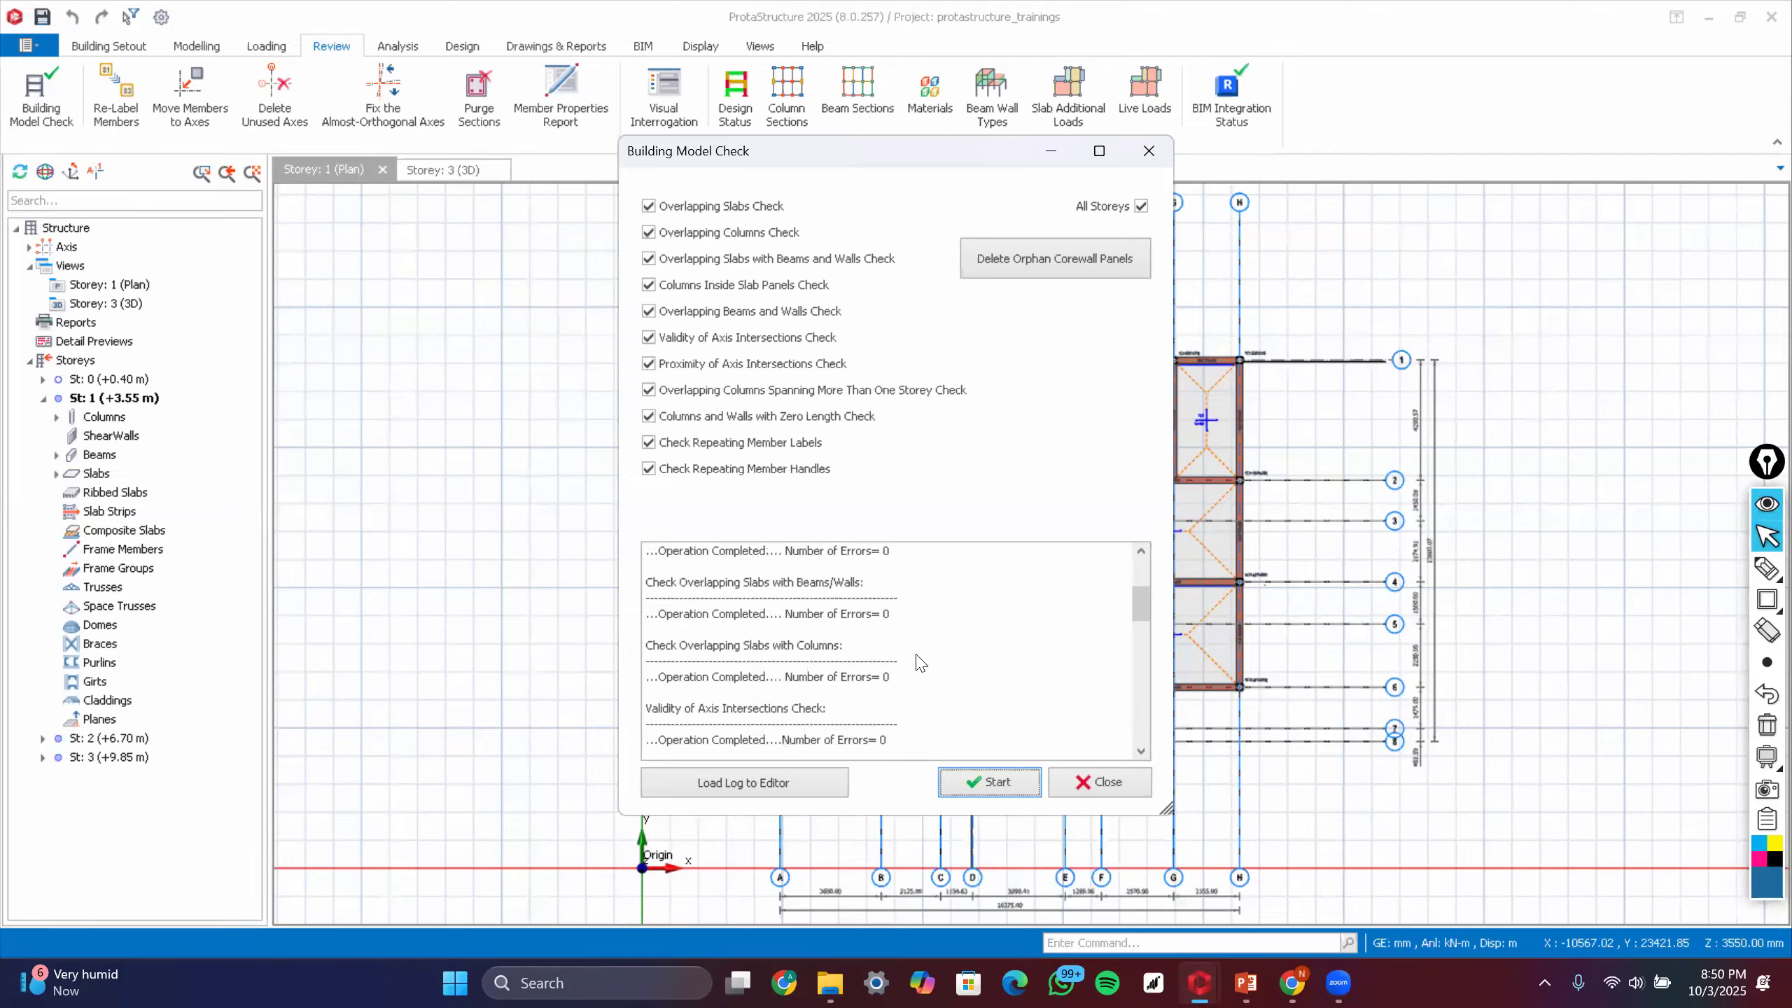
pyautogui.scroll(-10, 921, 663)
pyautogui.scroll(2, 921, 664)
pyautogui.scroll(5, 921, 663)
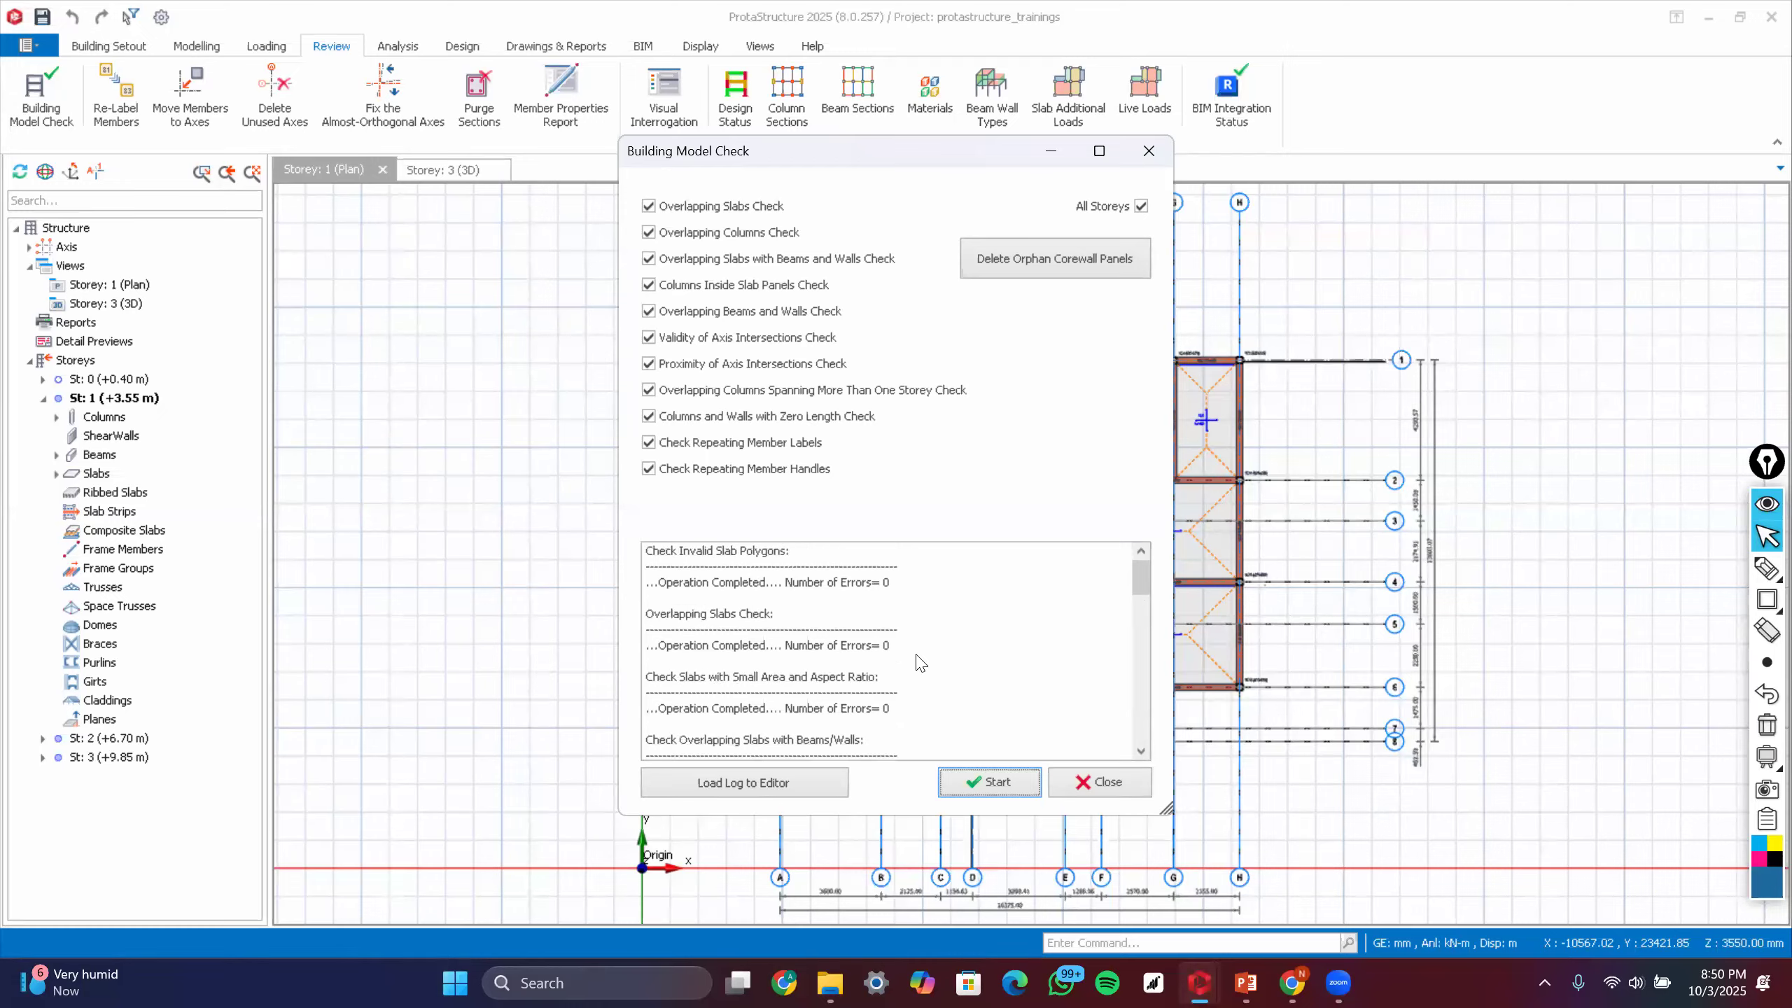
pyautogui.scroll(-2, 875, 645)
pyautogui.scroll(2, 875, 645)
pyautogui.scroll(-2, 875, 645)
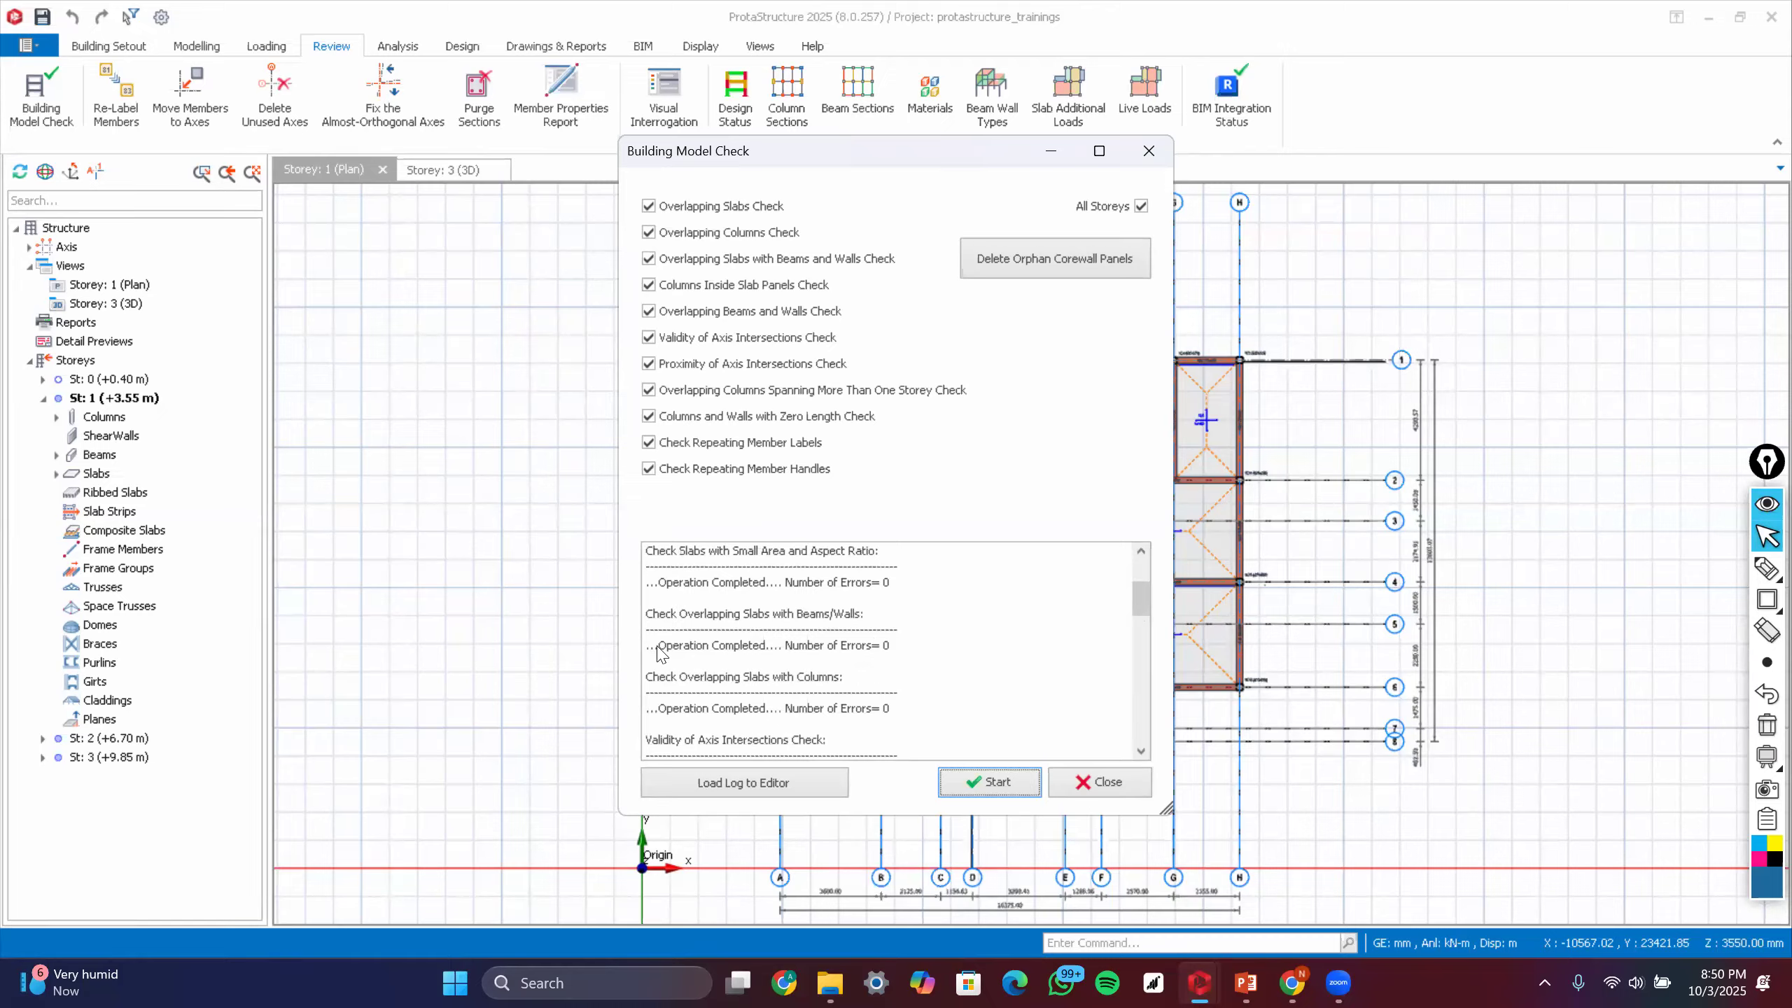
pyautogui.scroll(-3, 660, 653)
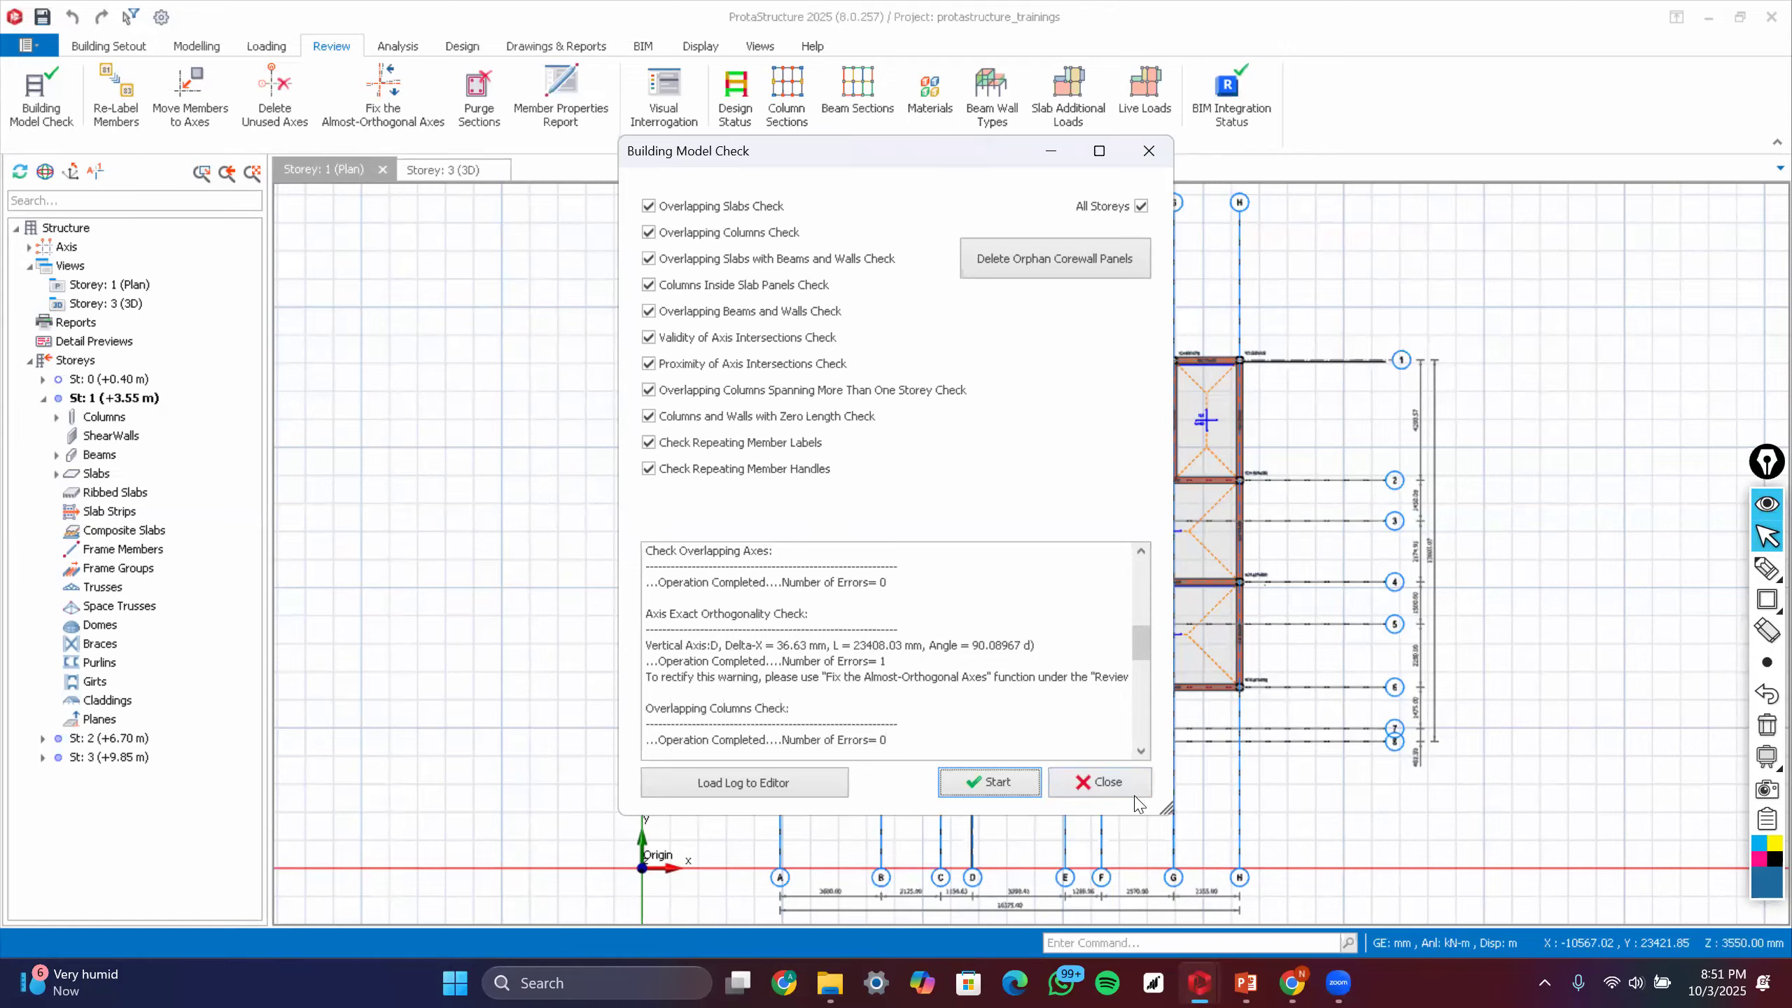
pyautogui.click(1106, 781)
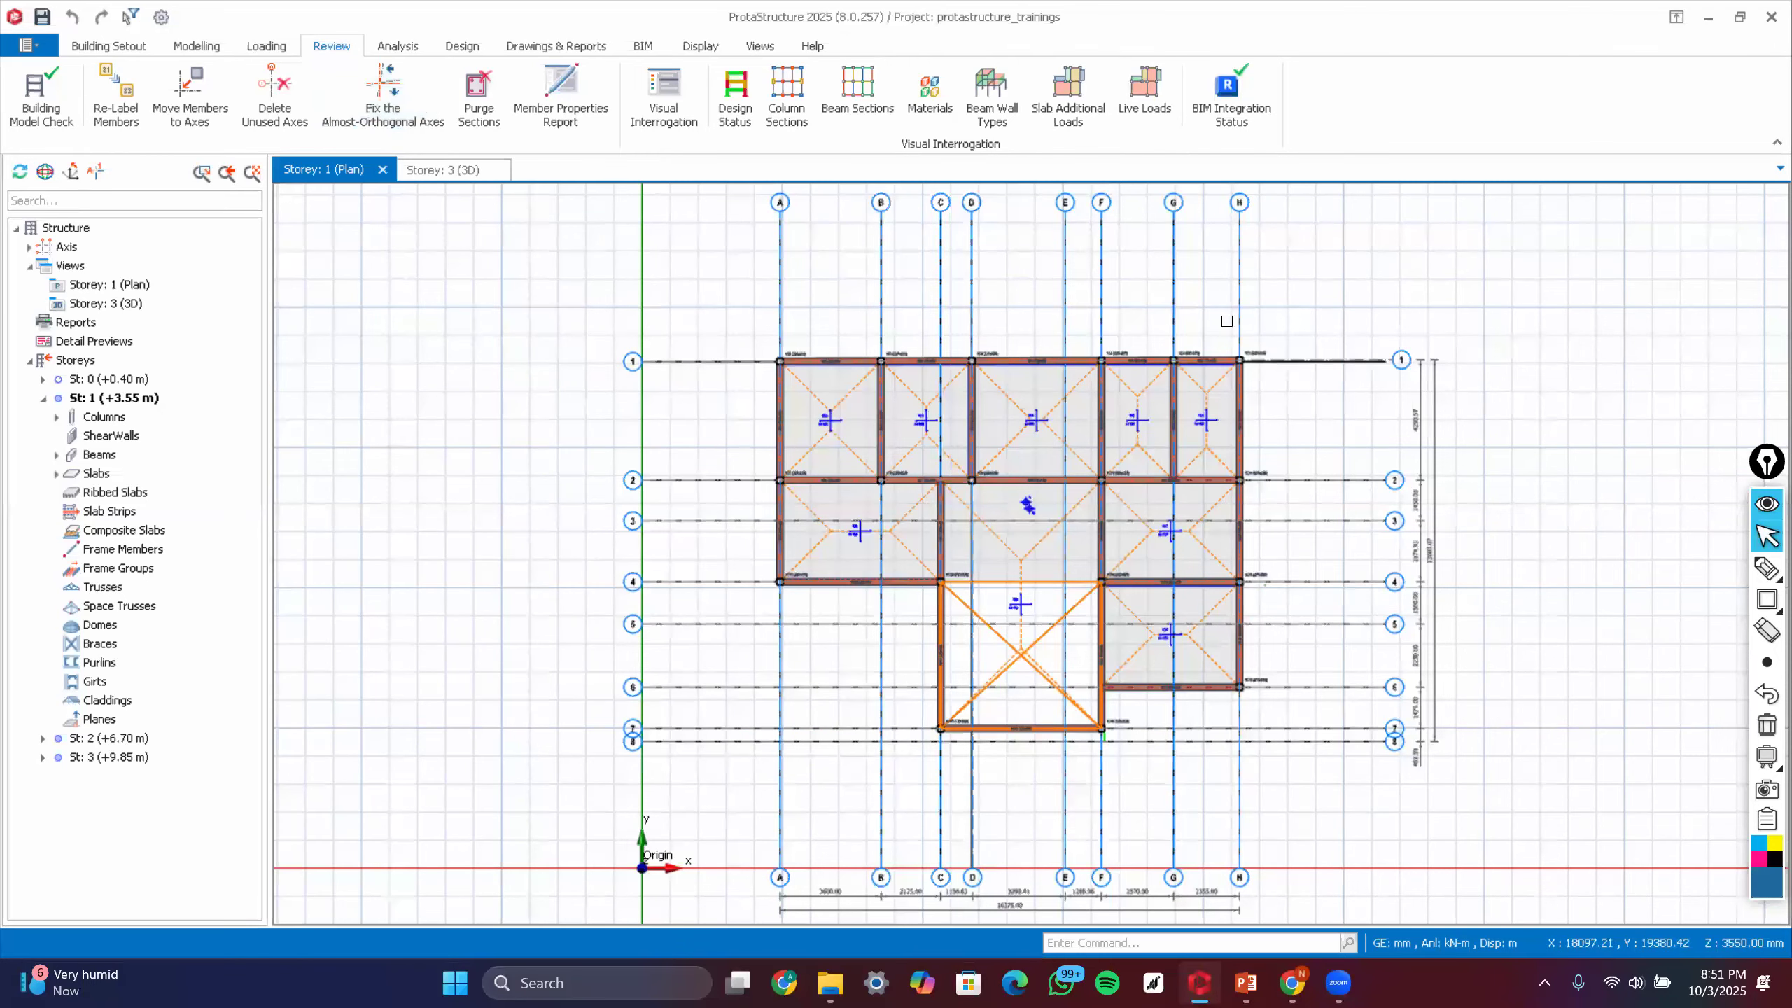
# - Examine the axes on the storey 1 plan and check the length and angle of axis 1 in its properties
pyautogui.scroll(5, 1270, 317)
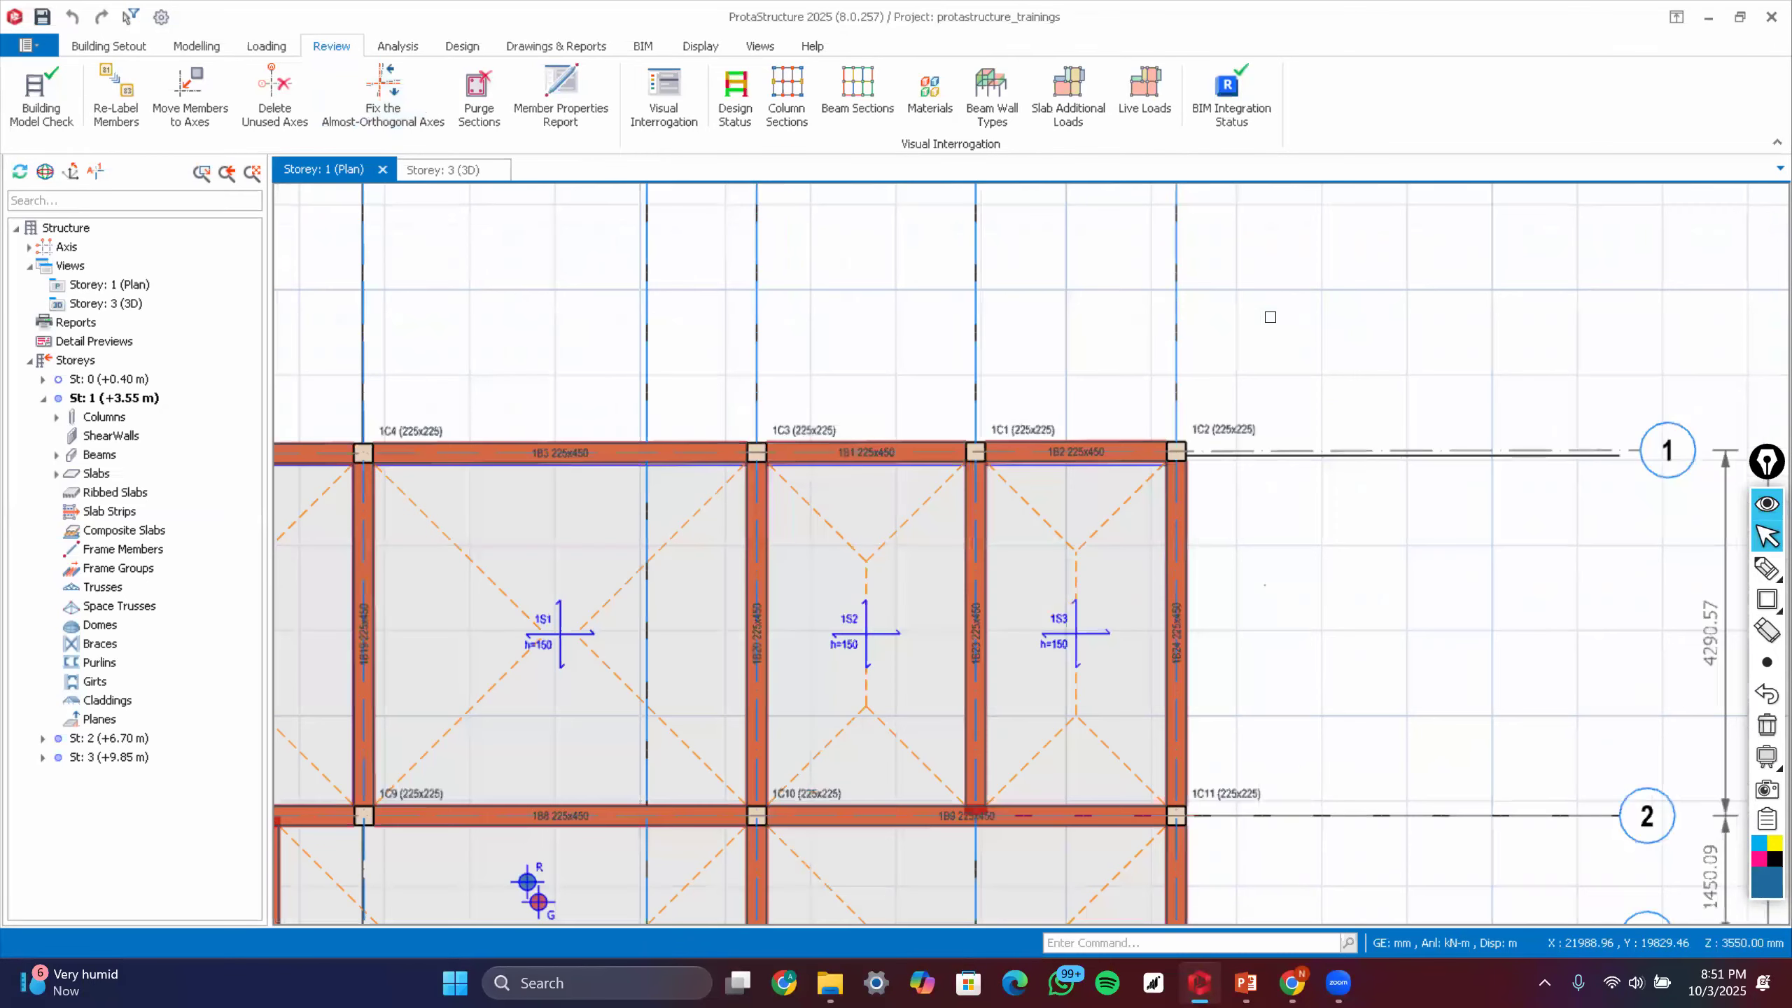
pyautogui.scroll(1, 1270, 317)
pyautogui.scroll(-1, 901, 366)
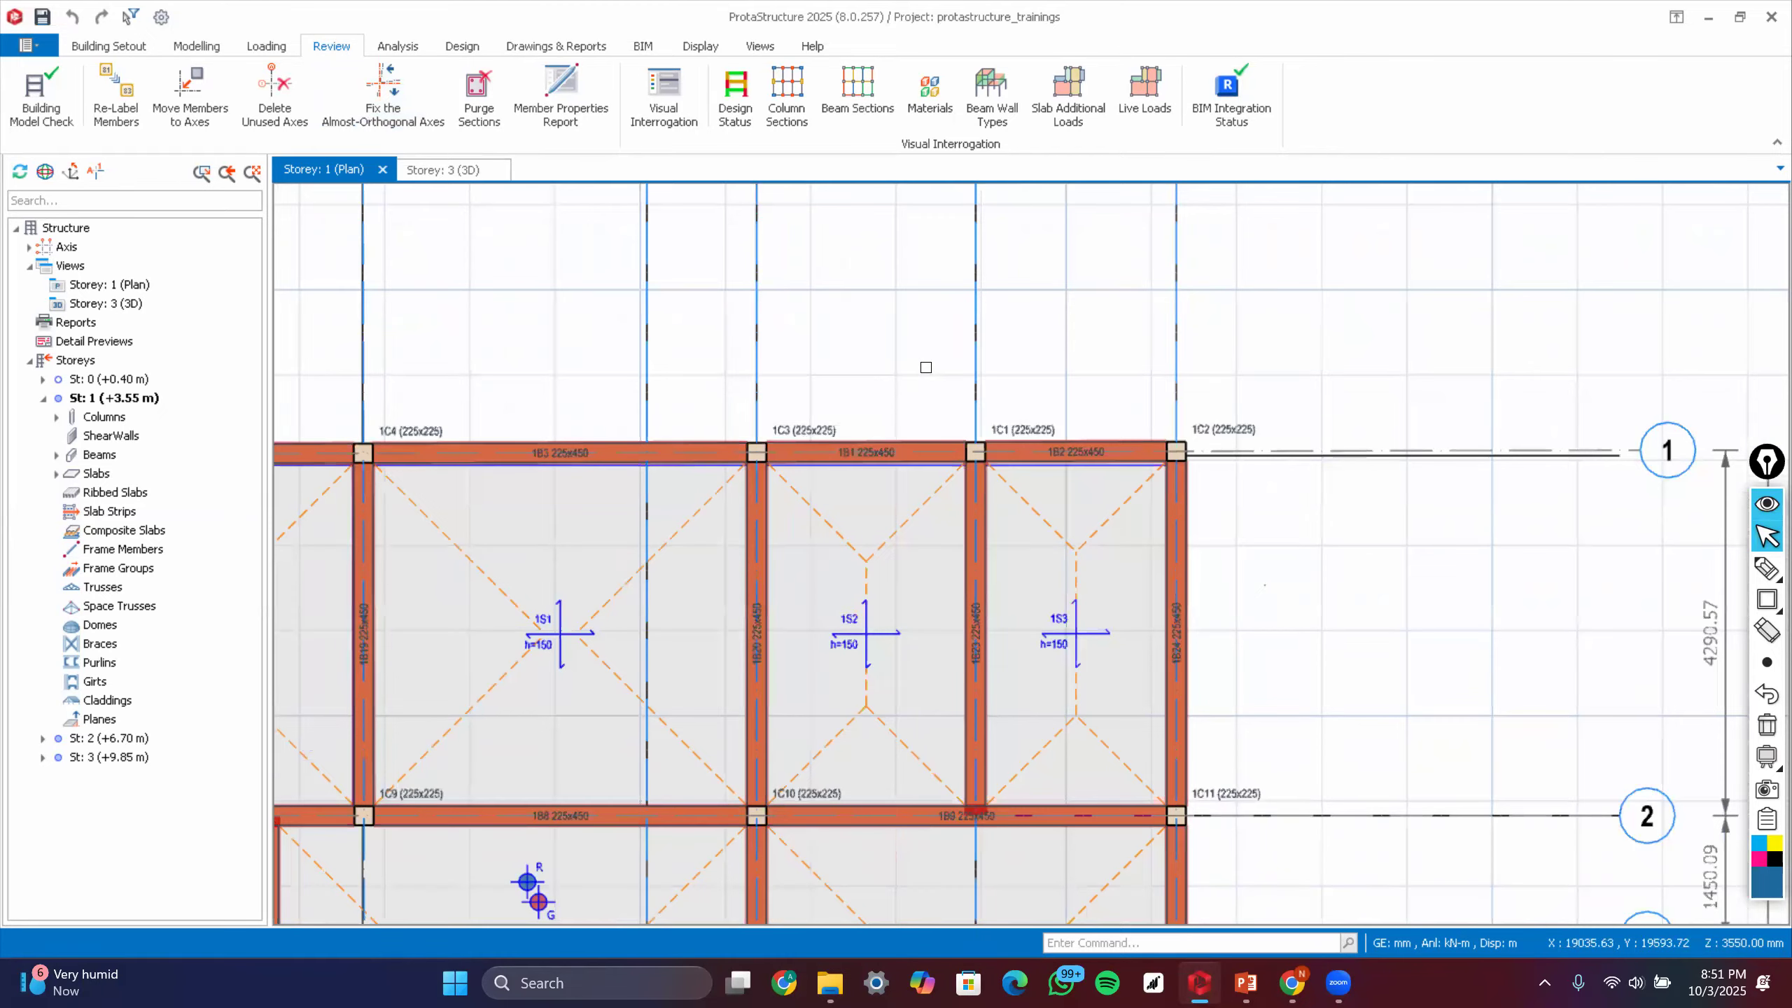
pyautogui.scroll(-2, 925, 366)
pyautogui.scroll(-2, 996, 360)
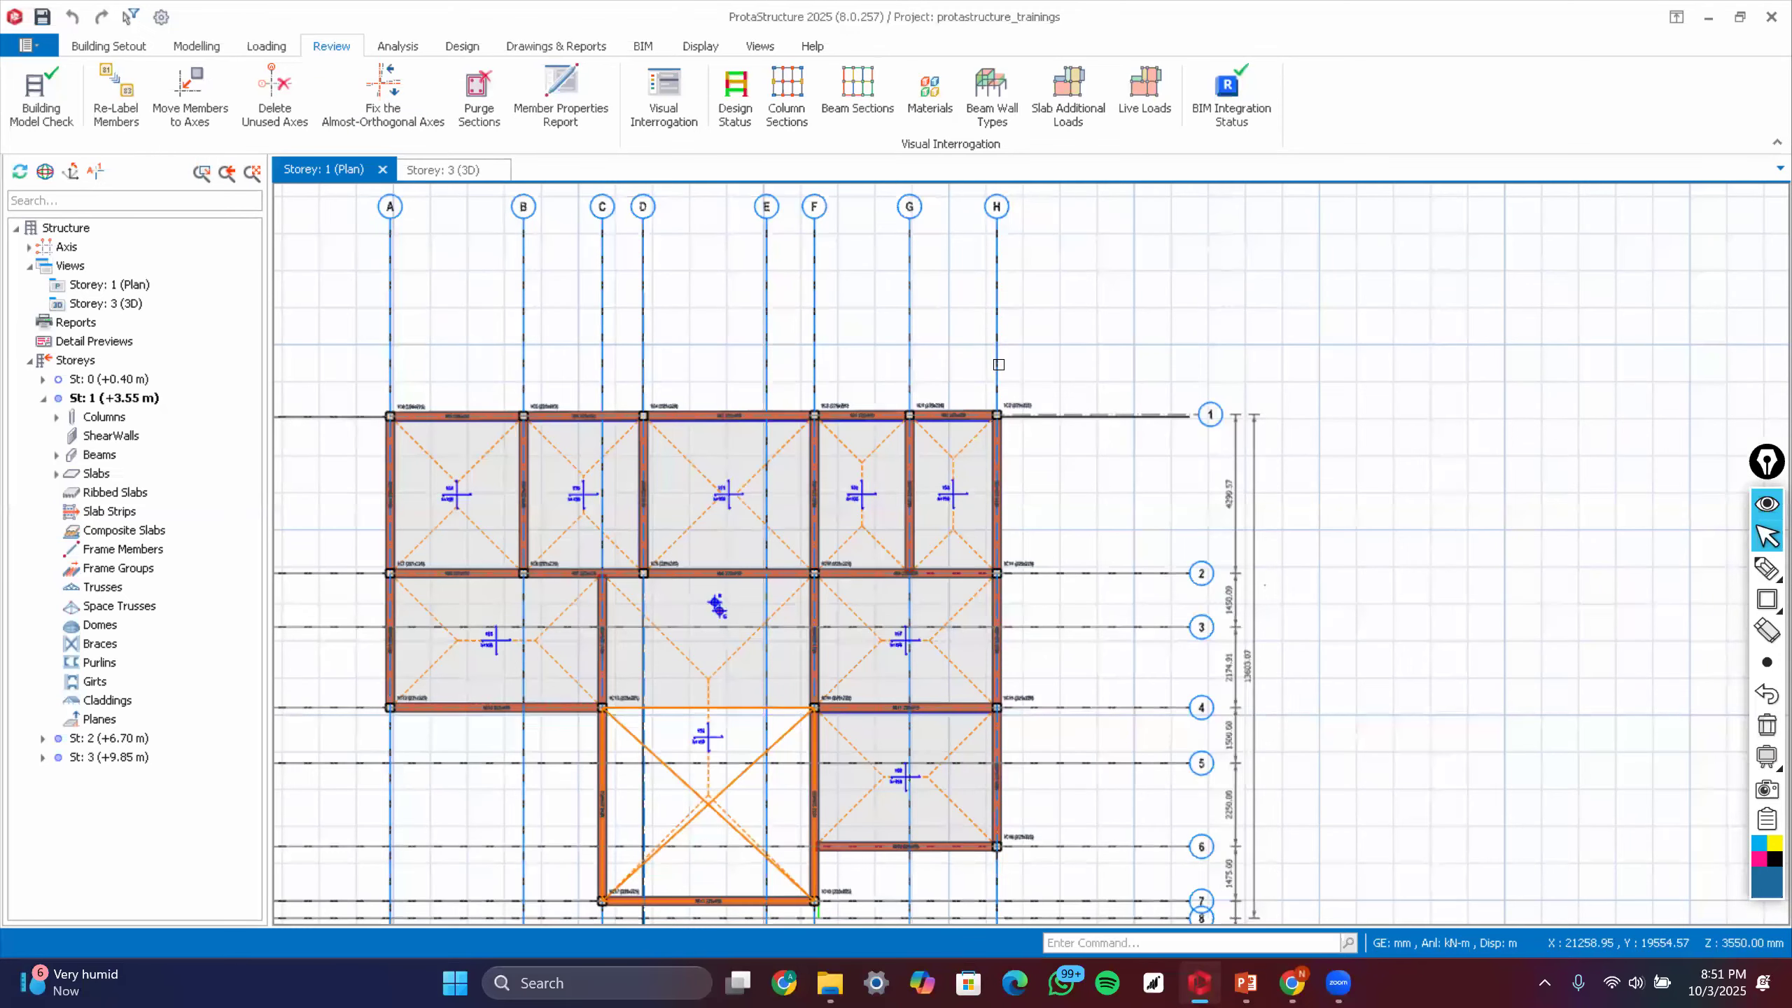
pyautogui.scroll(4, 998, 364)
pyautogui.scroll(-1, 983, 367)
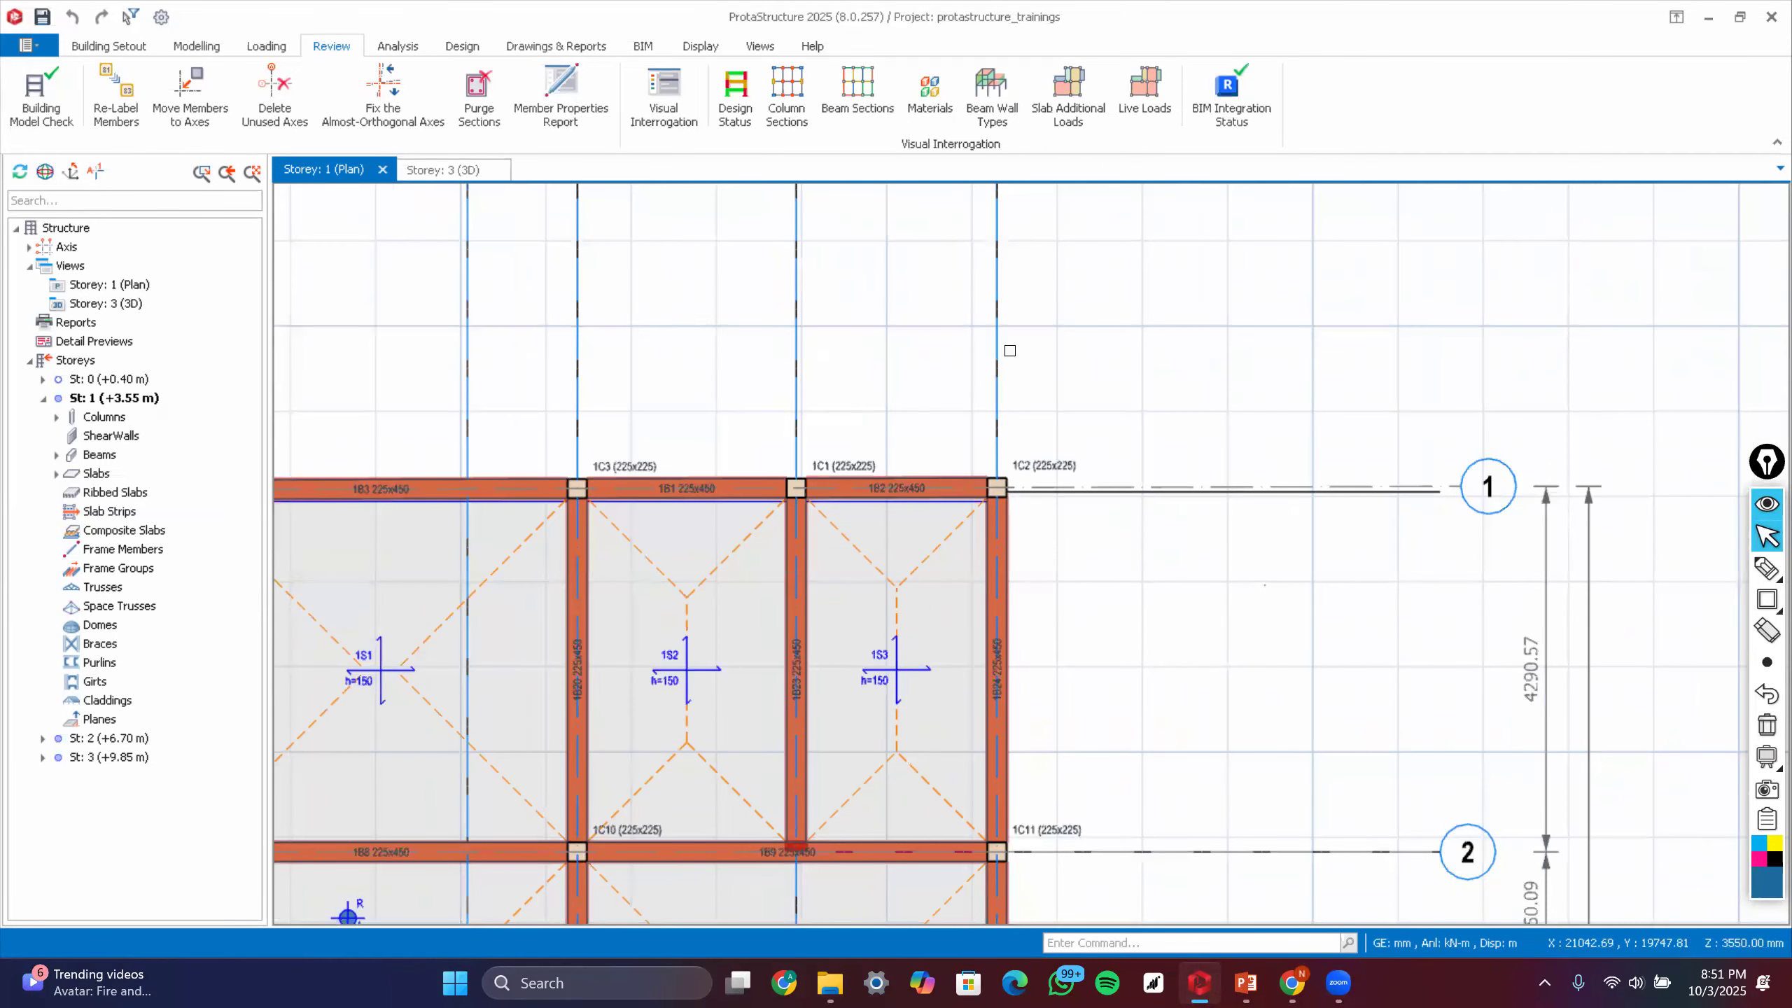
pyautogui.scroll(-2, 1000, 357)
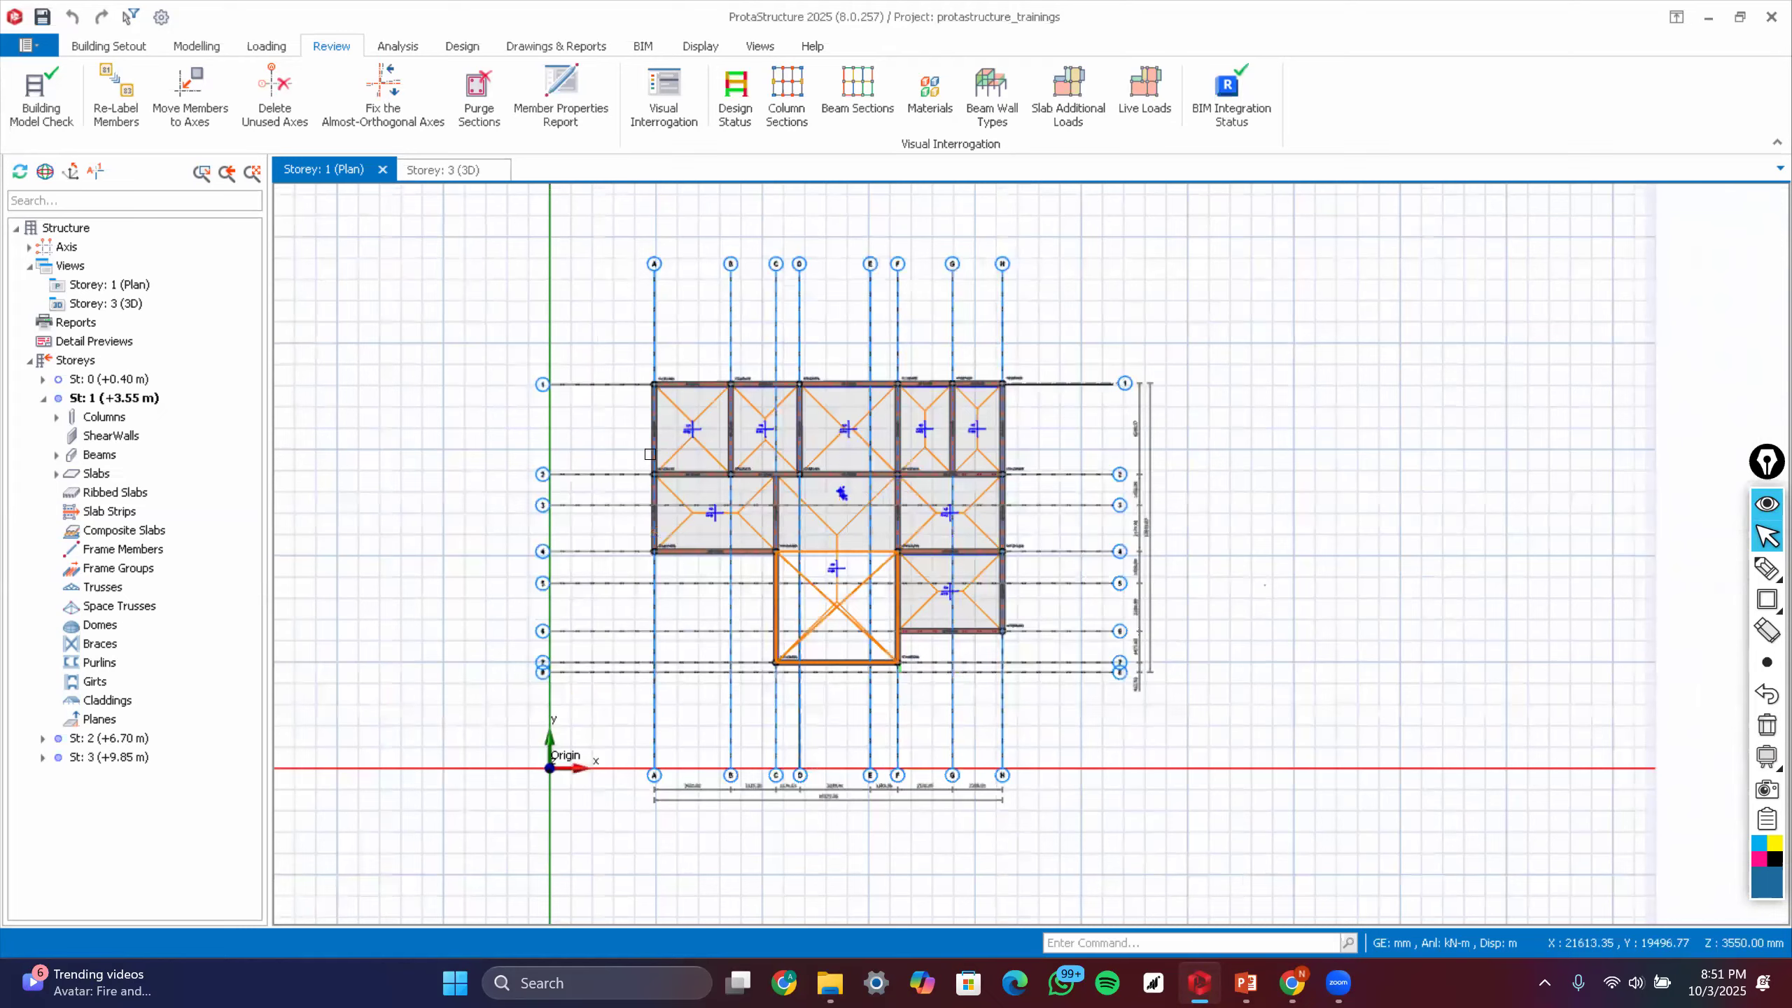
pyautogui.scroll(4, 639, 484)
pyautogui.scroll(-3, 652, 485)
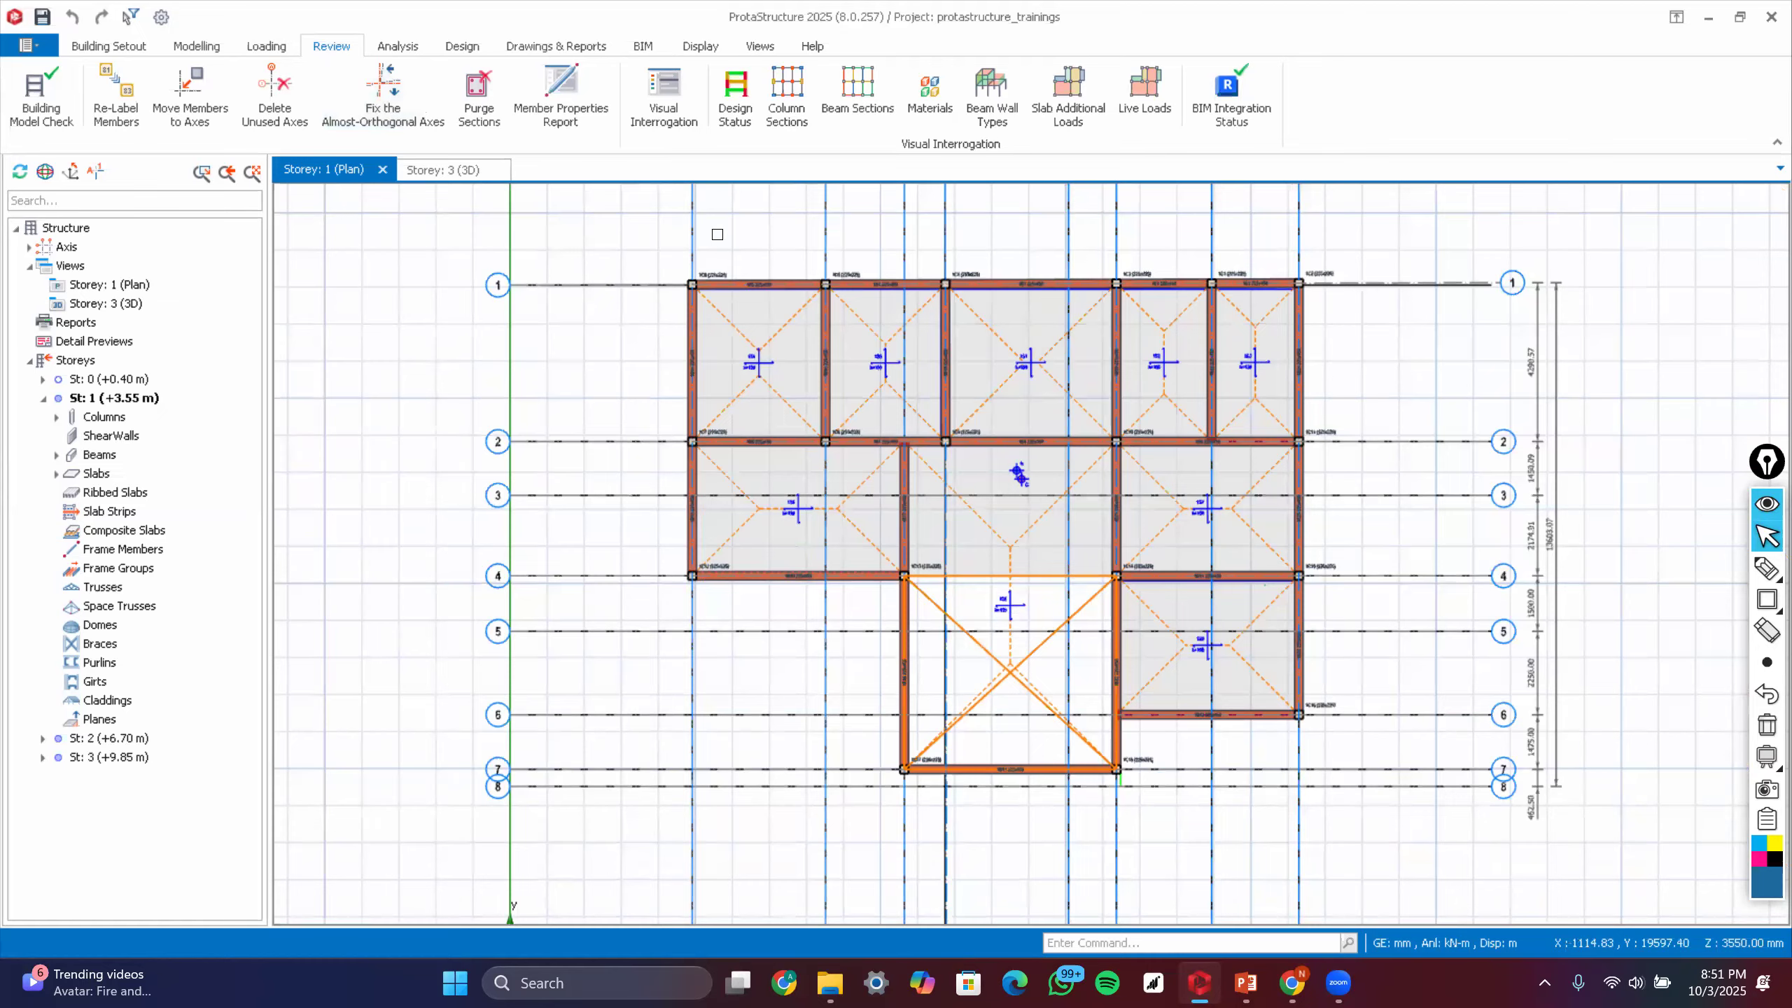
pyautogui.click(618, 299)
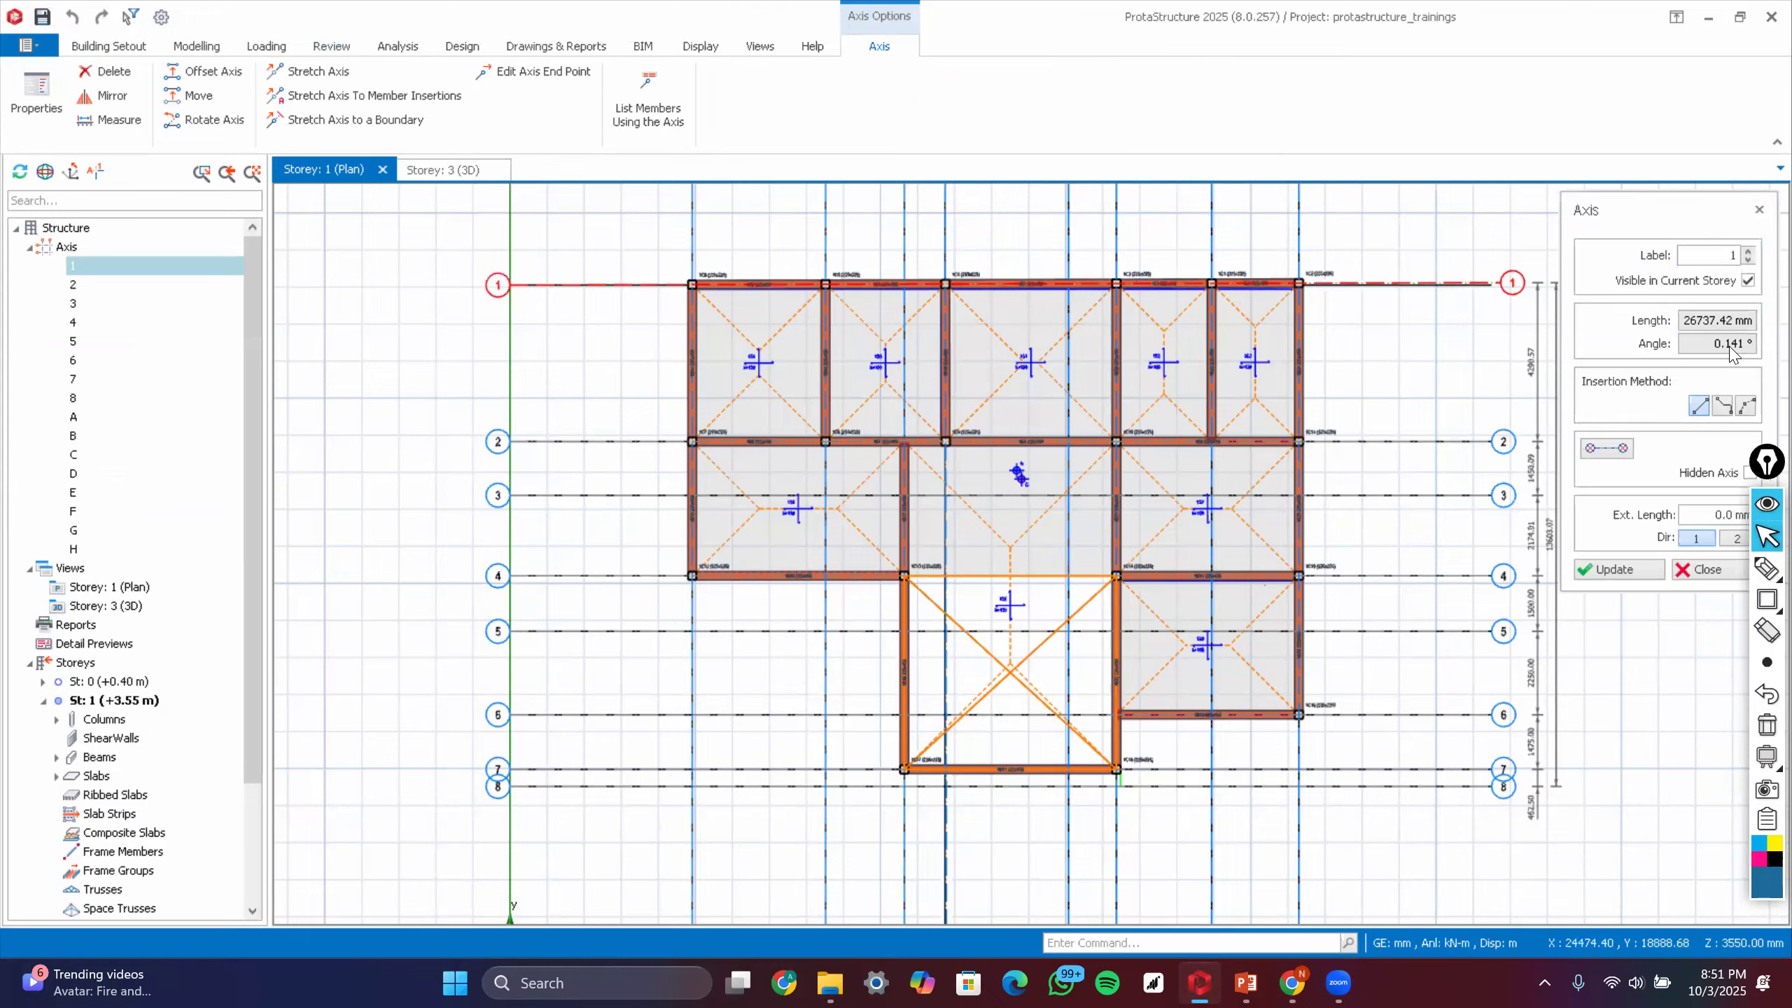
pyautogui.click(1759, 209)
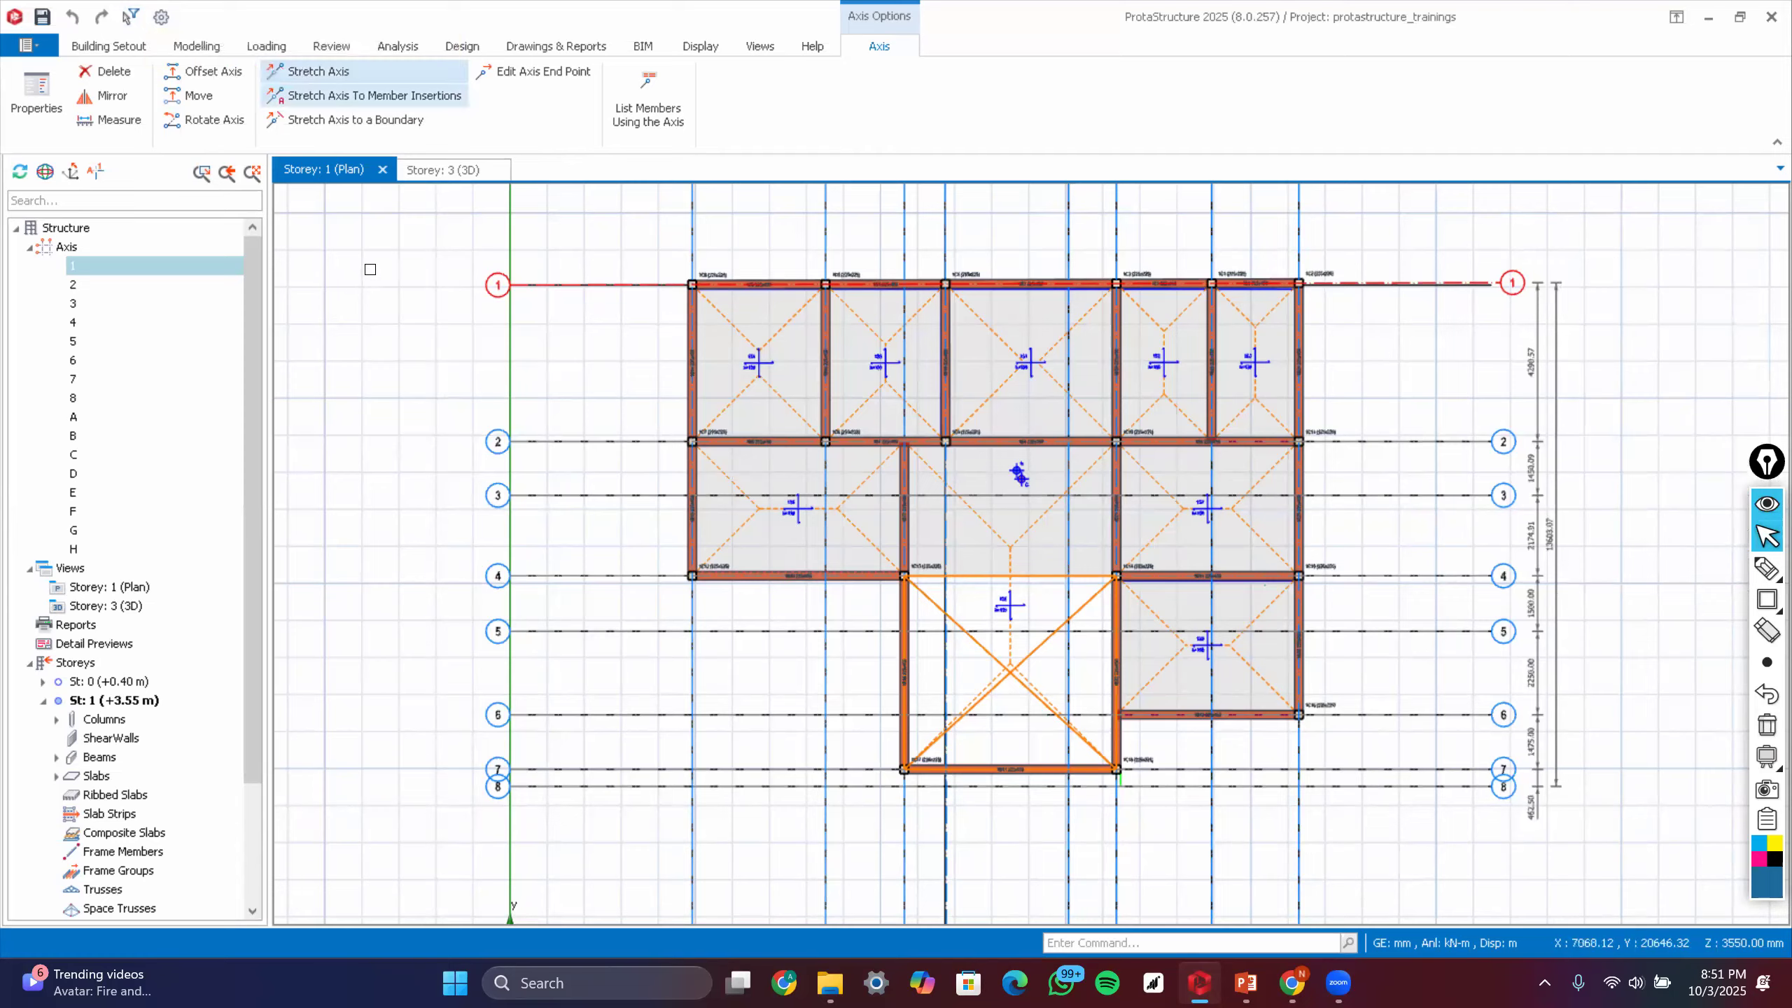
# - Check which axes Fix the Almost-Orthogonal Axes lists, accept the editor without adjusting them, and deselect axis 1
pyautogui.click(331, 47)
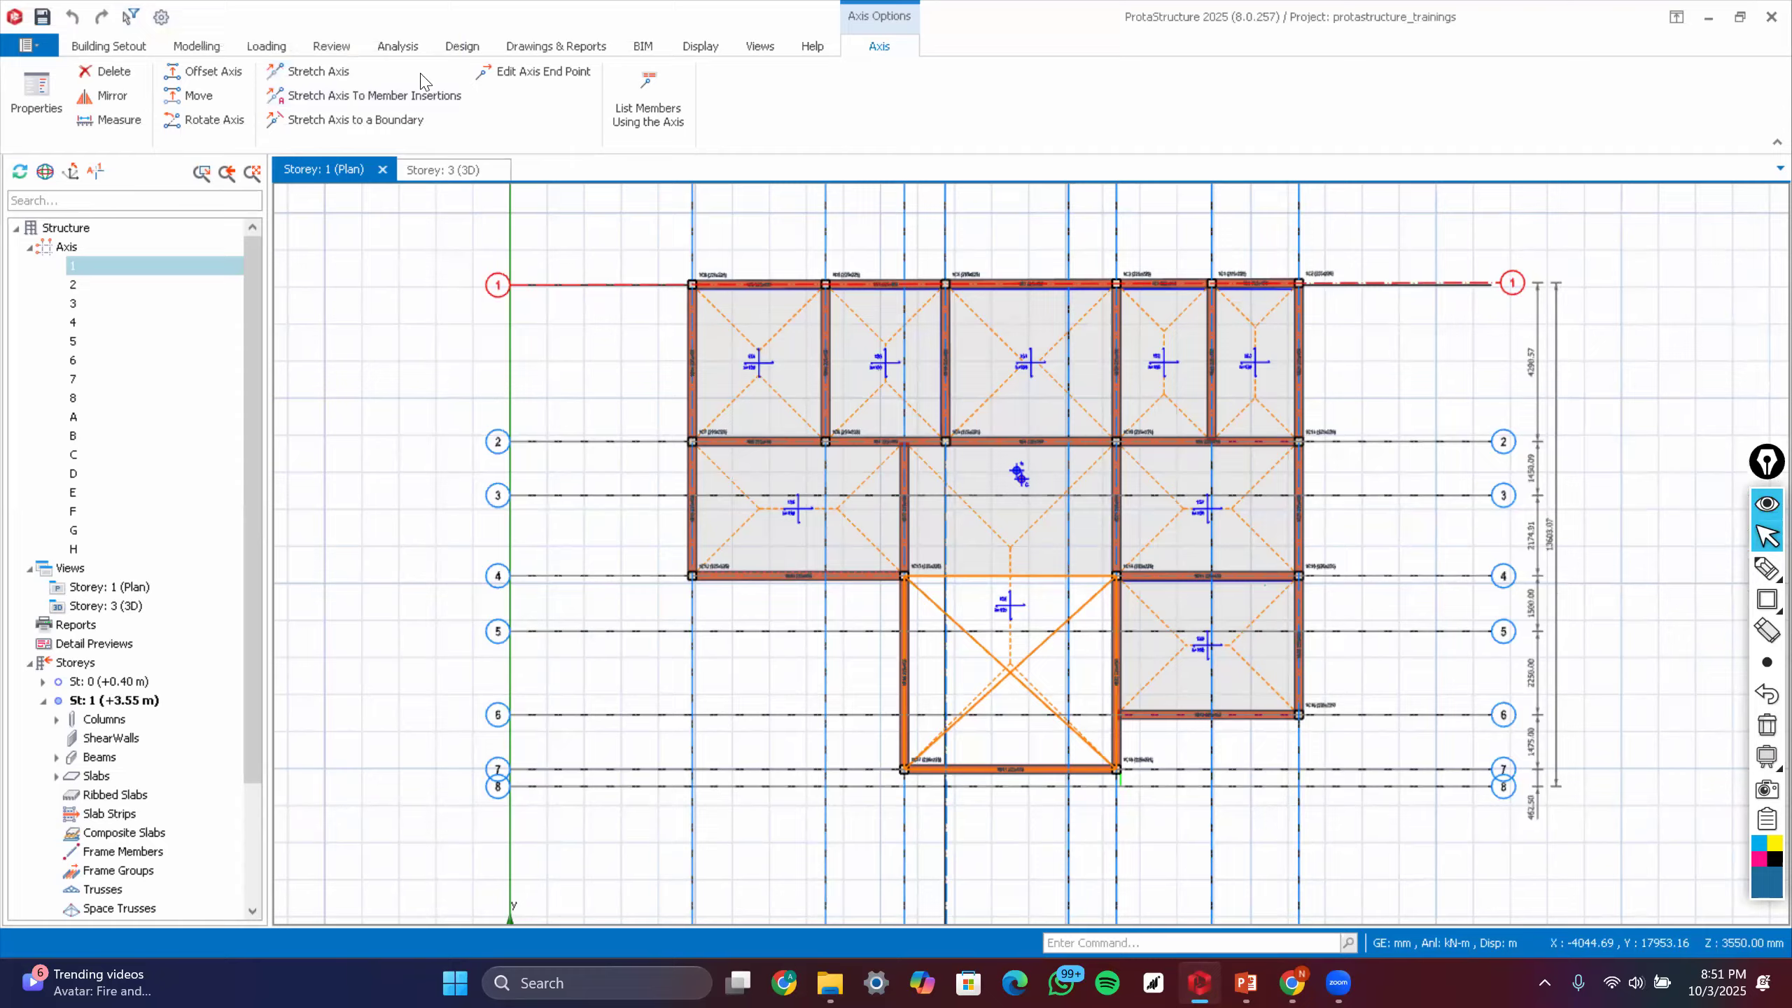
pyautogui.click(419, 107)
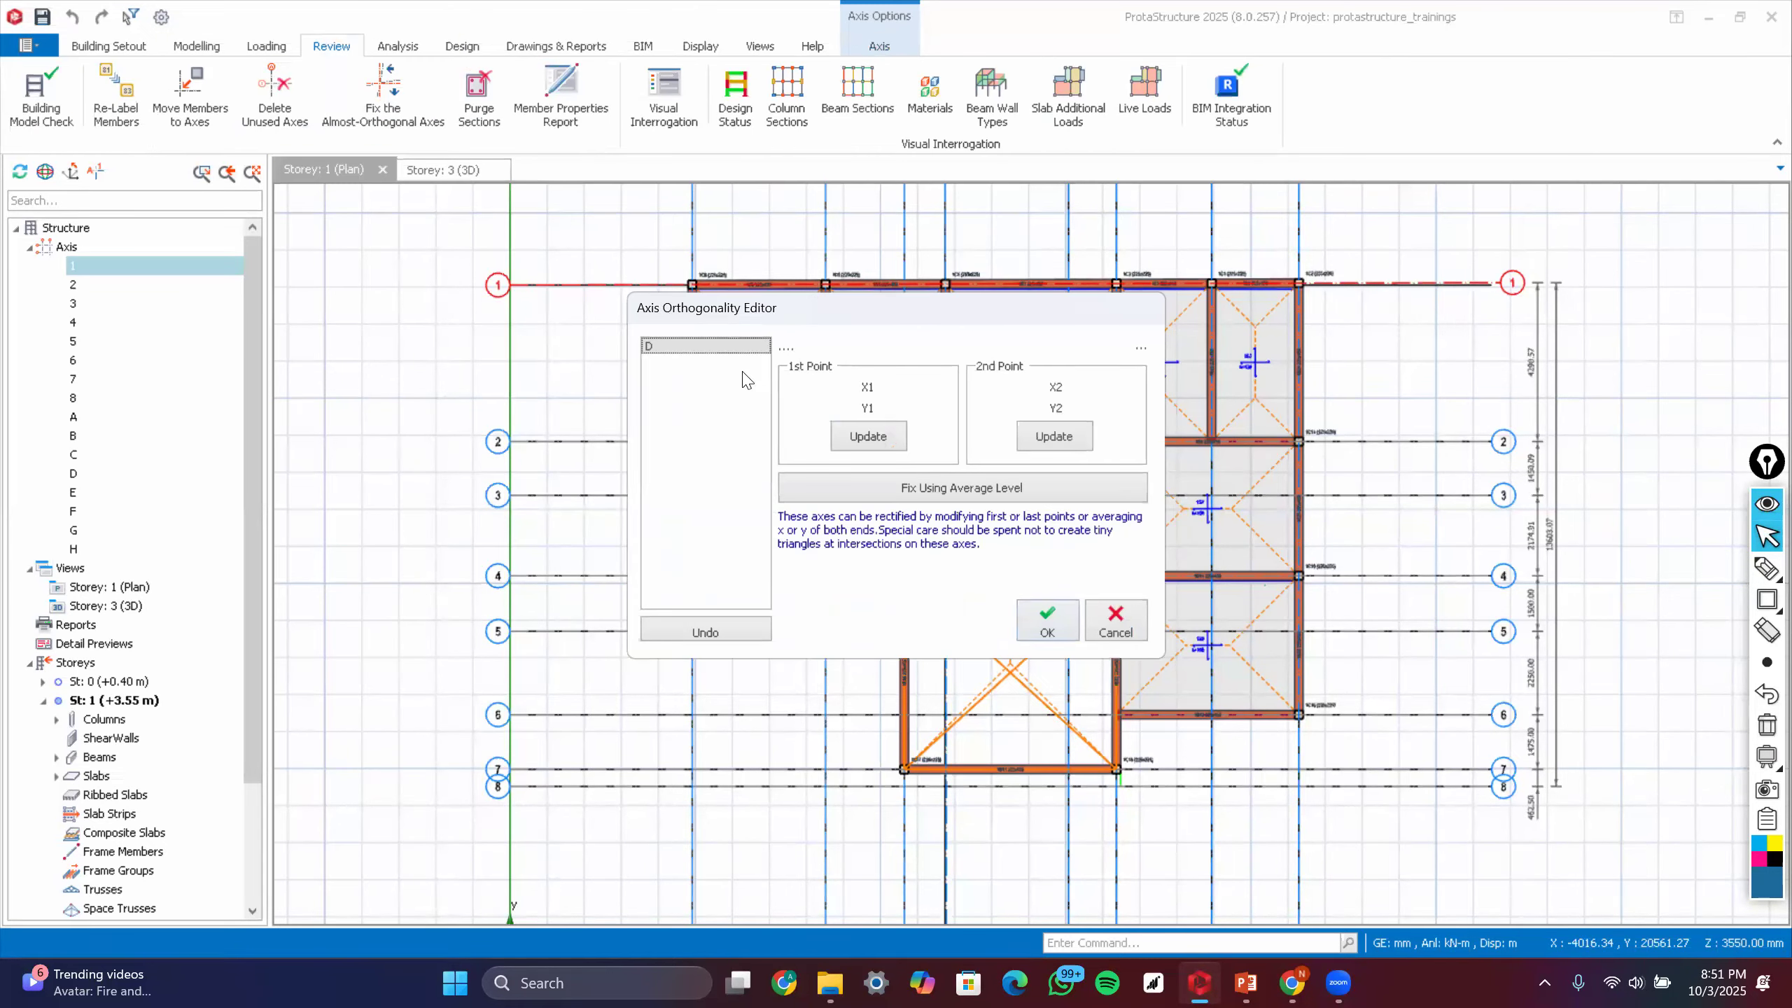
pyautogui.click(1043, 617)
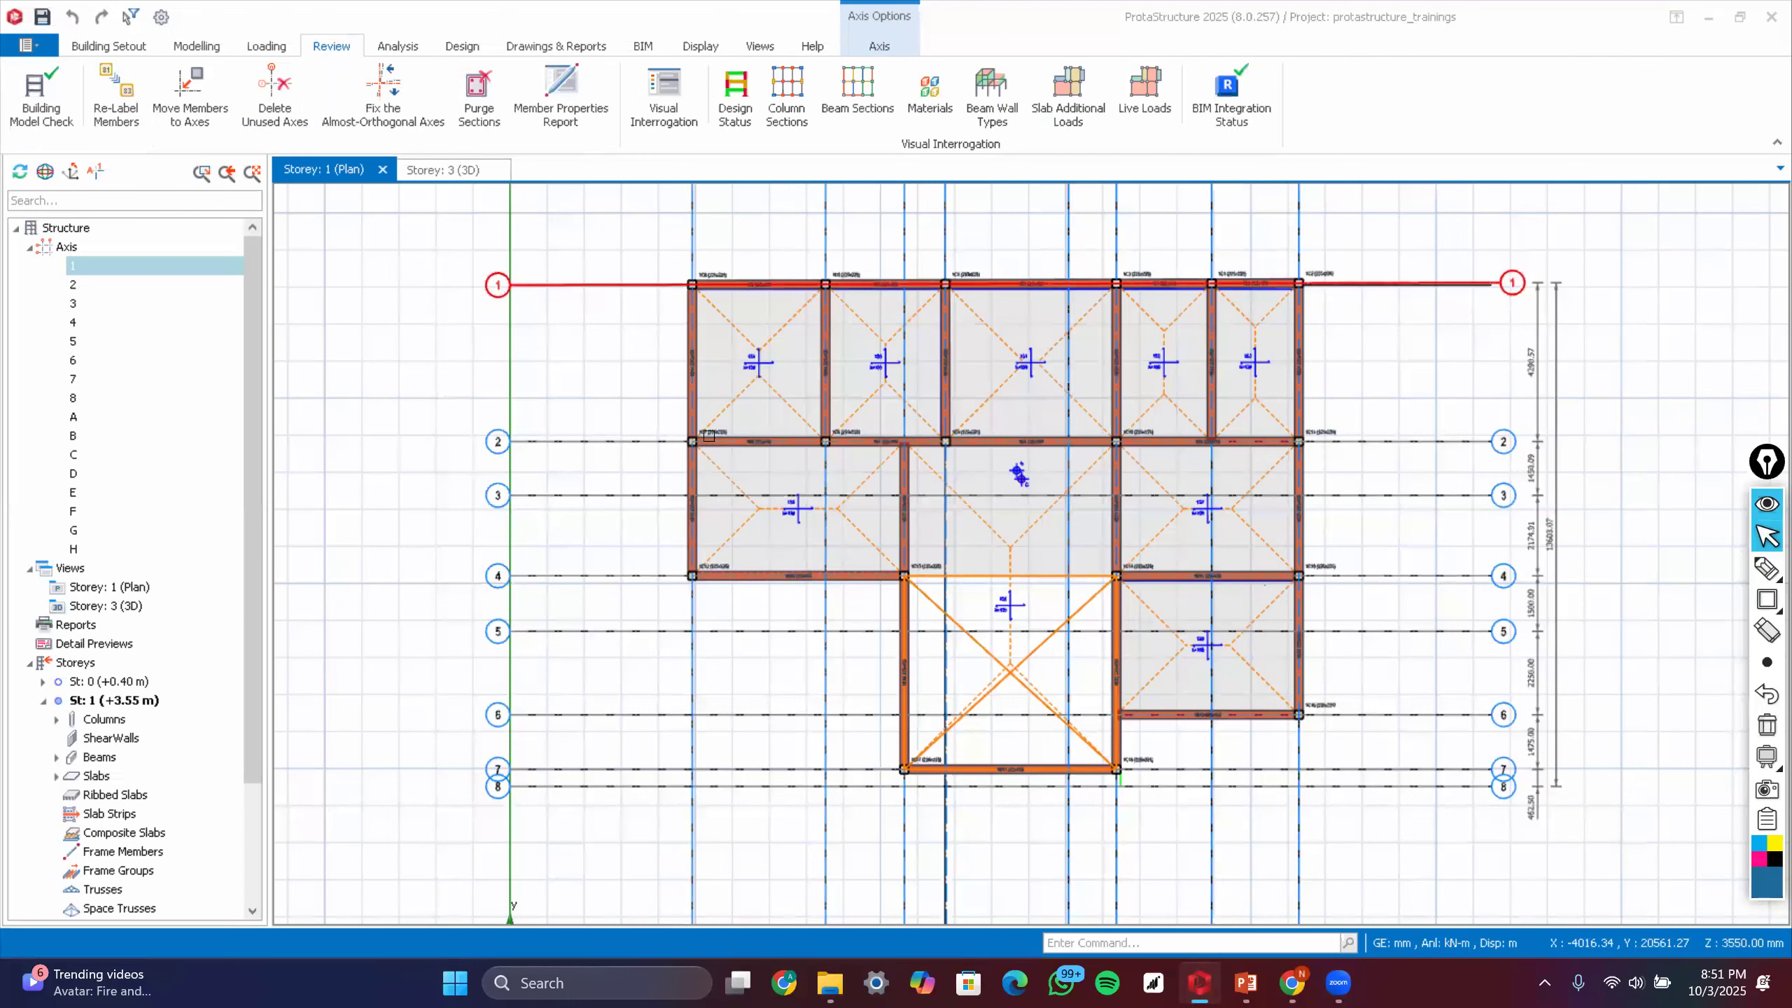
pyautogui.click(624, 338)
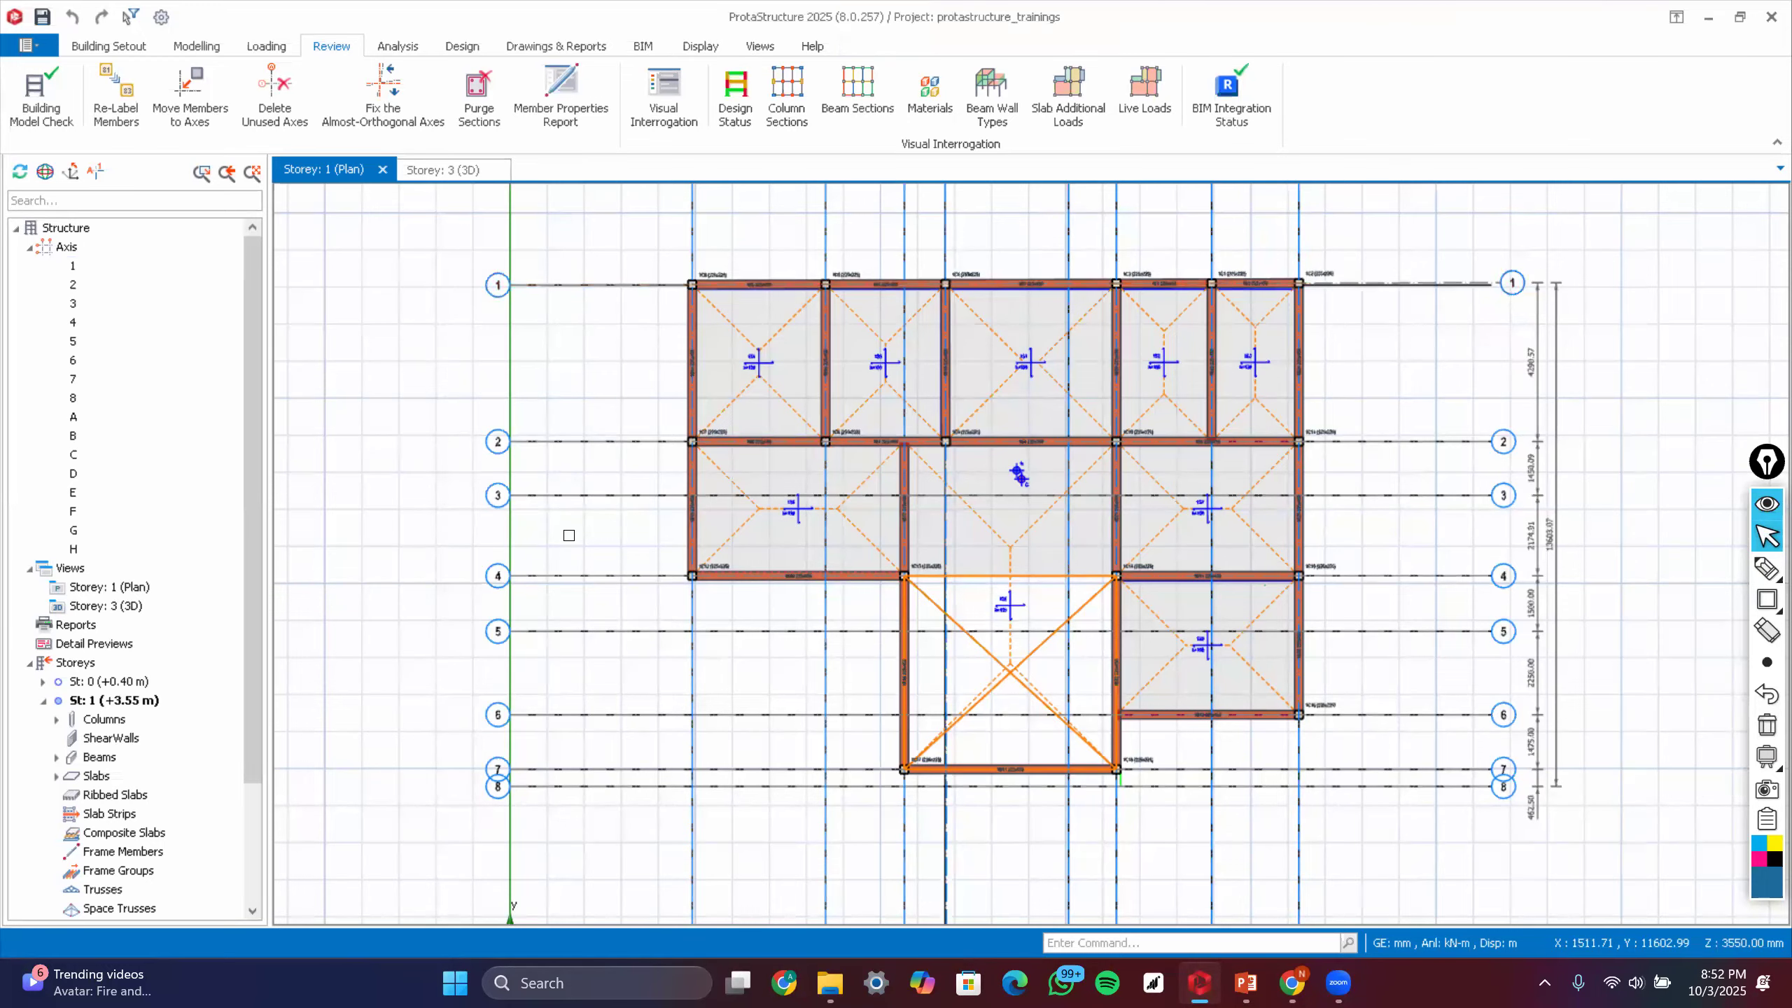
# - Open Building Analysis and show the design codes in its Settings Center
pyautogui.scroll(-5, 568, 535)
pyautogui.scroll(3, 568, 535)
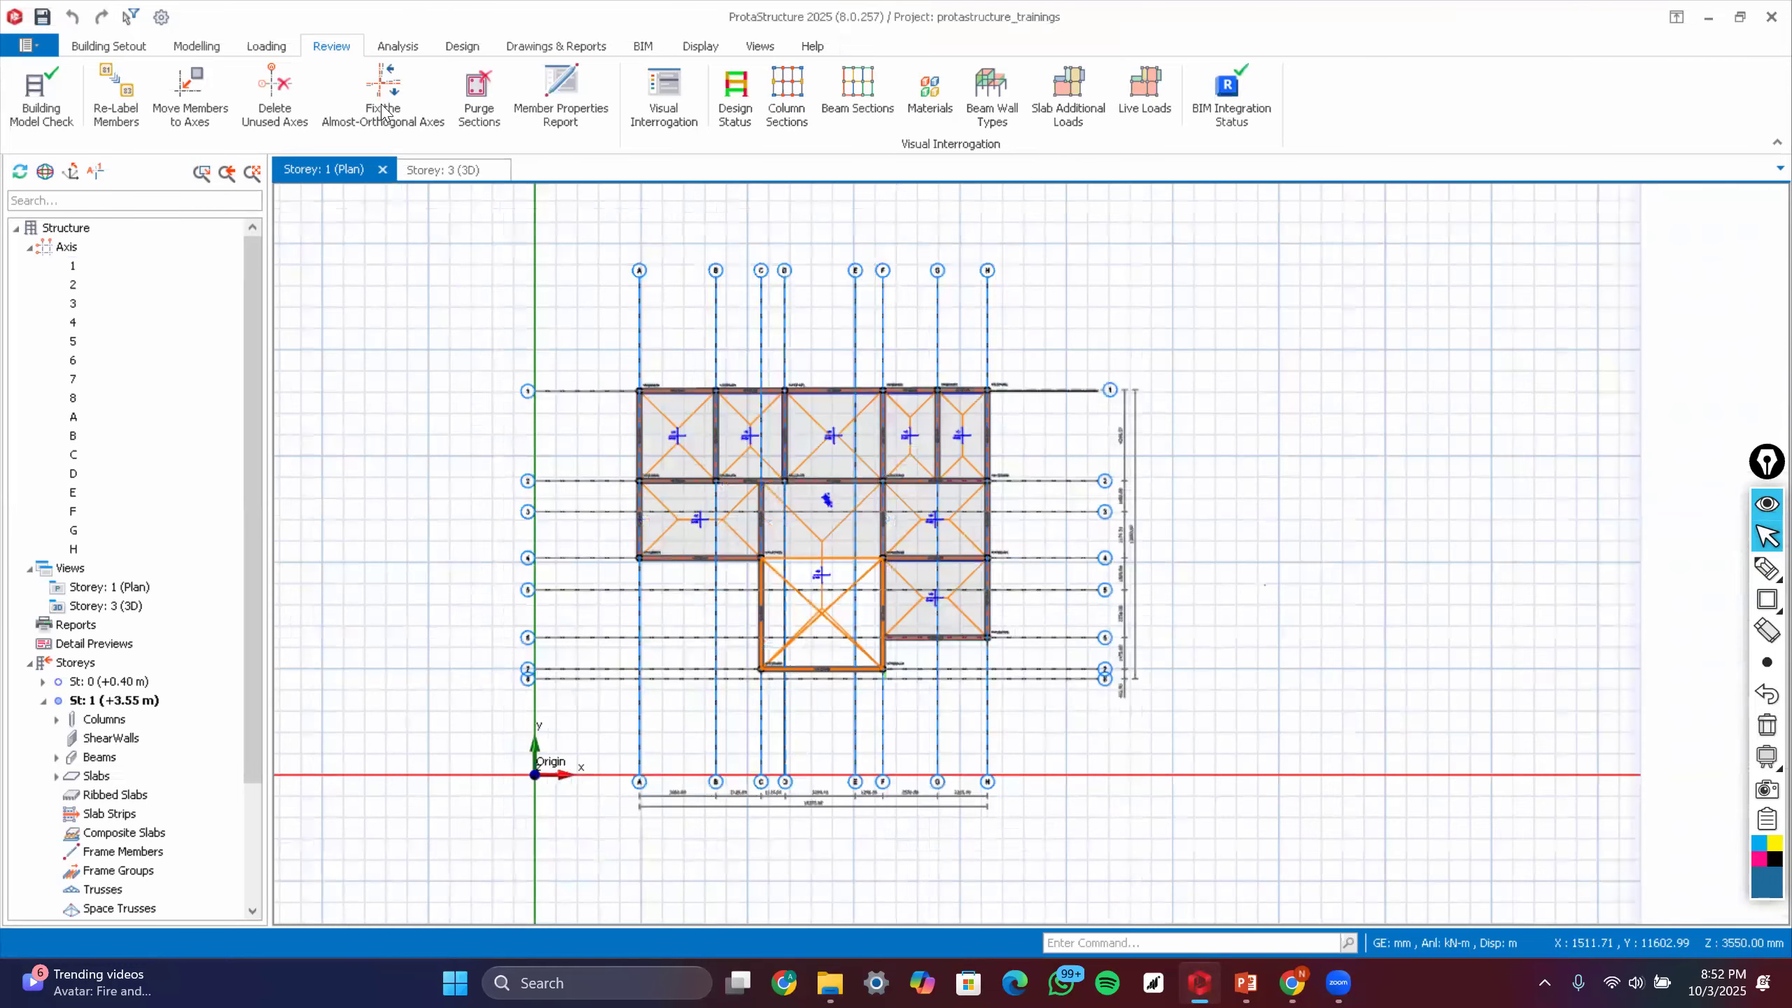
pyautogui.click(398, 47)
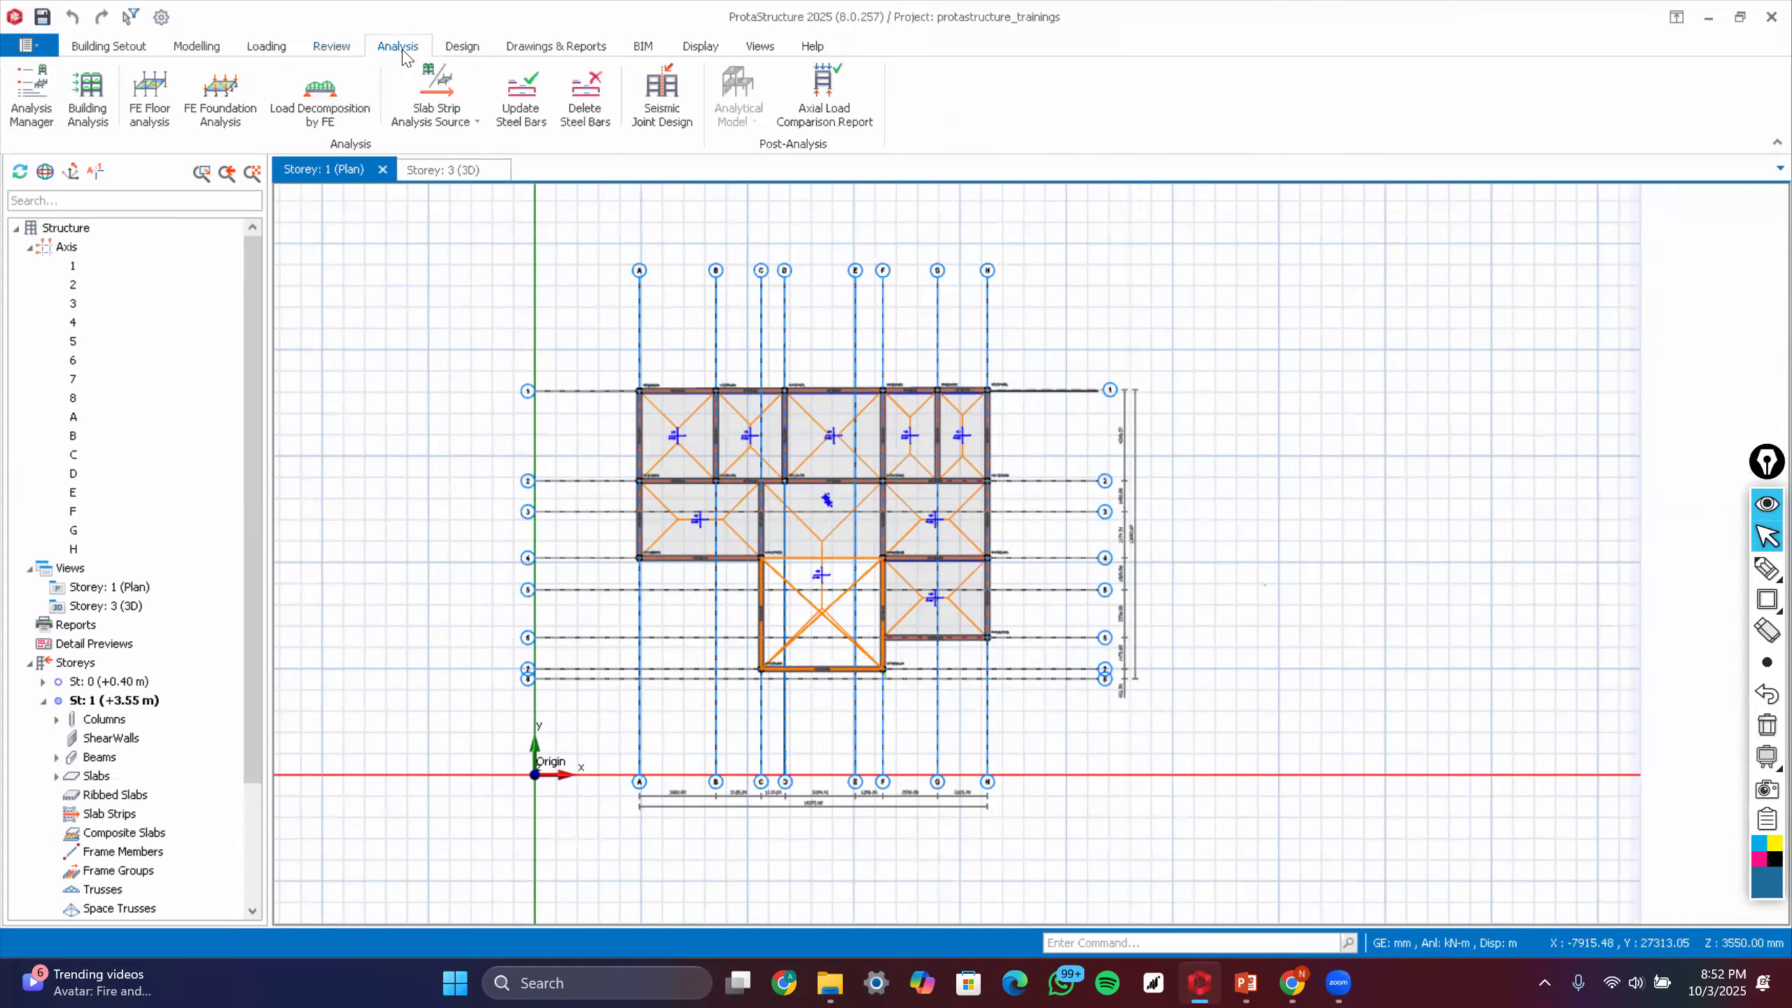
pyautogui.click(97, 108)
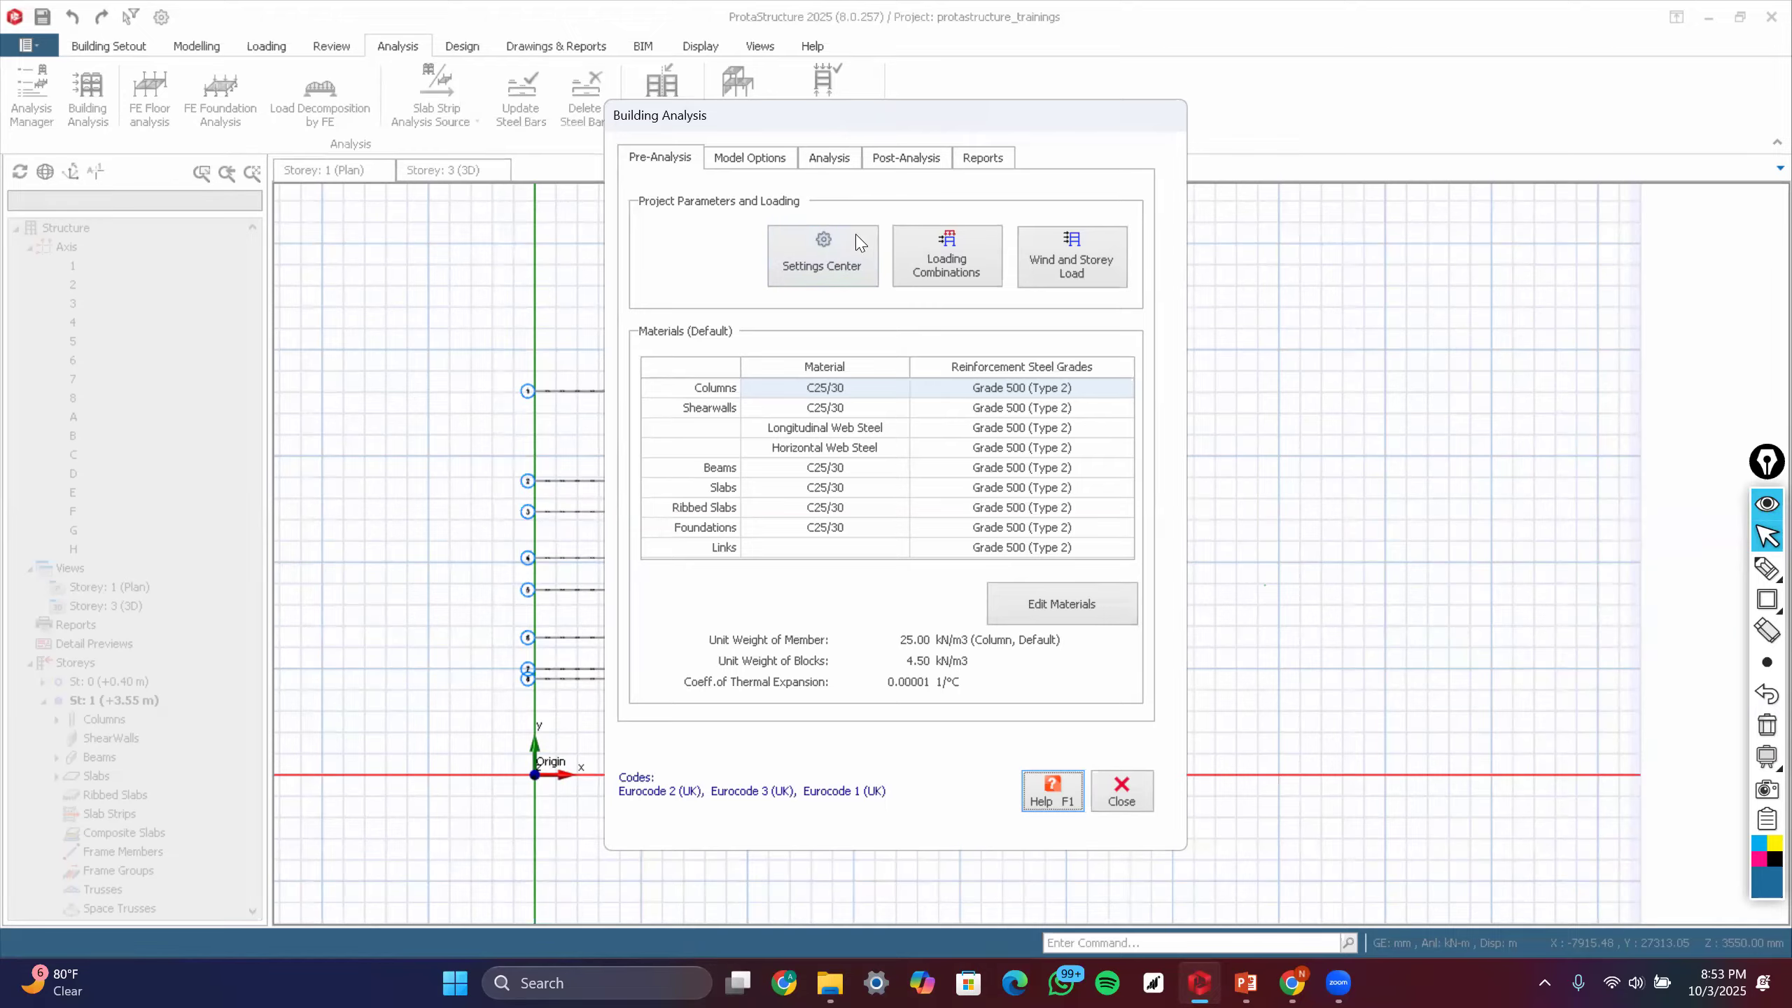
pyautogui.click(803, 250)
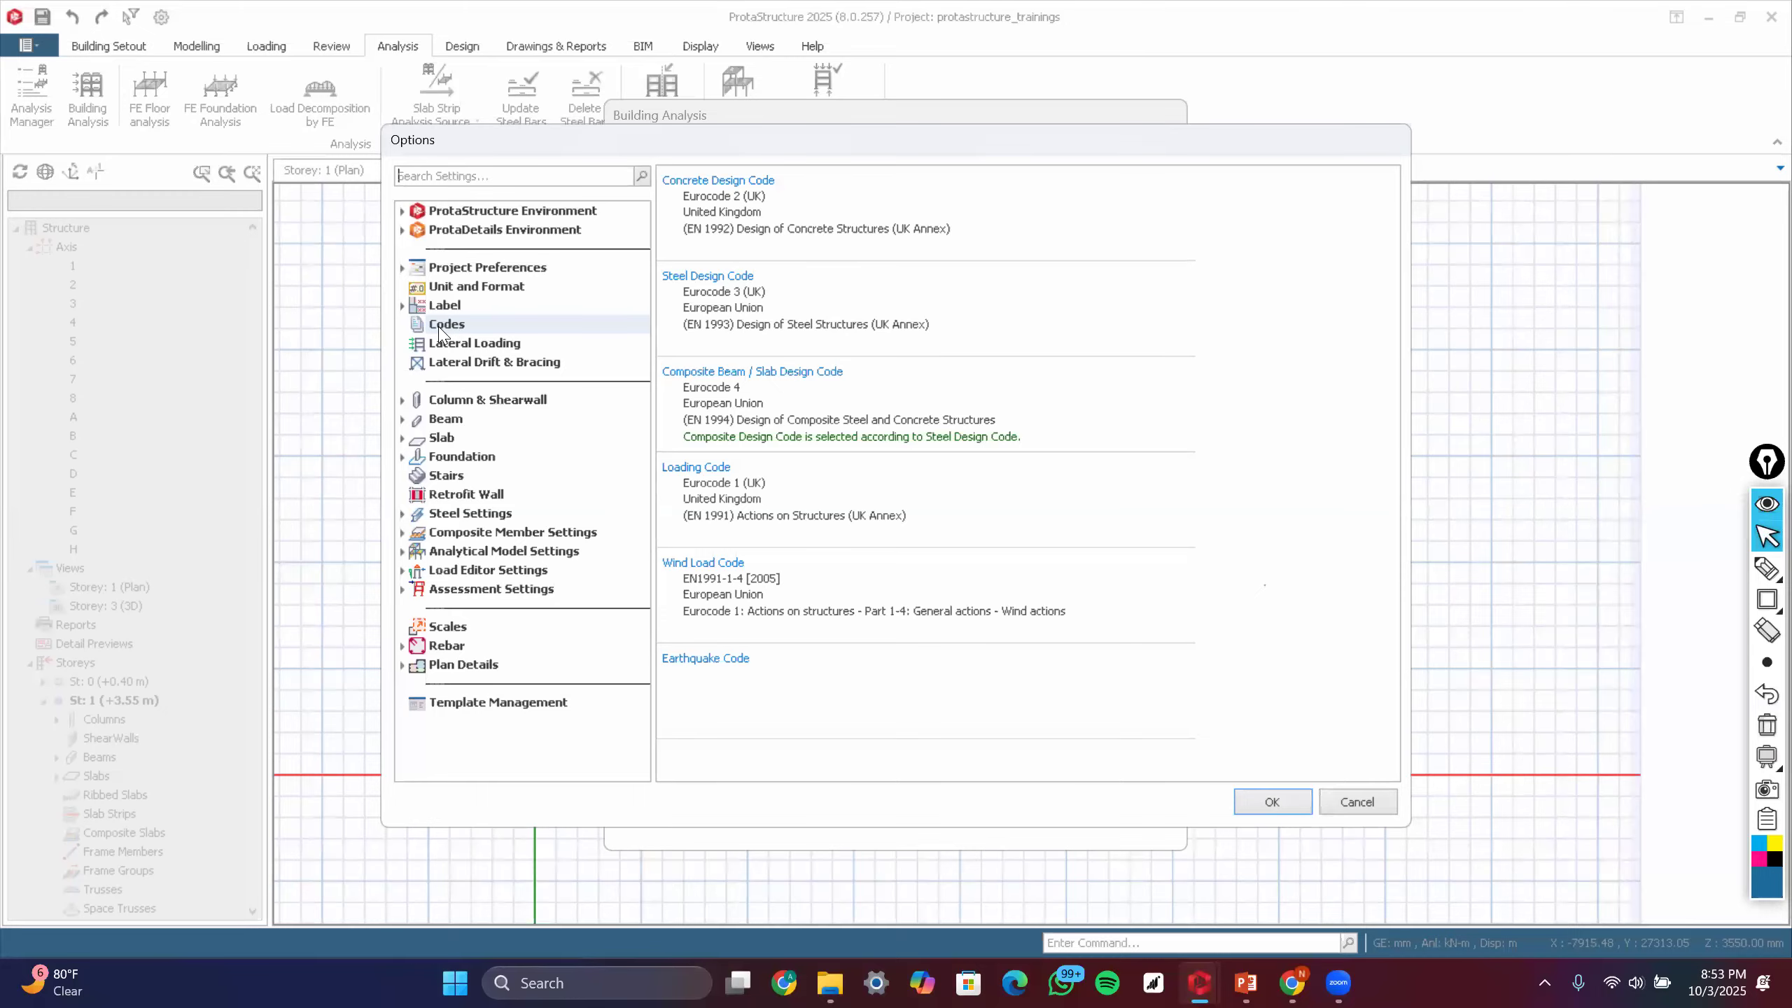
pyautogui.click(492, 329)
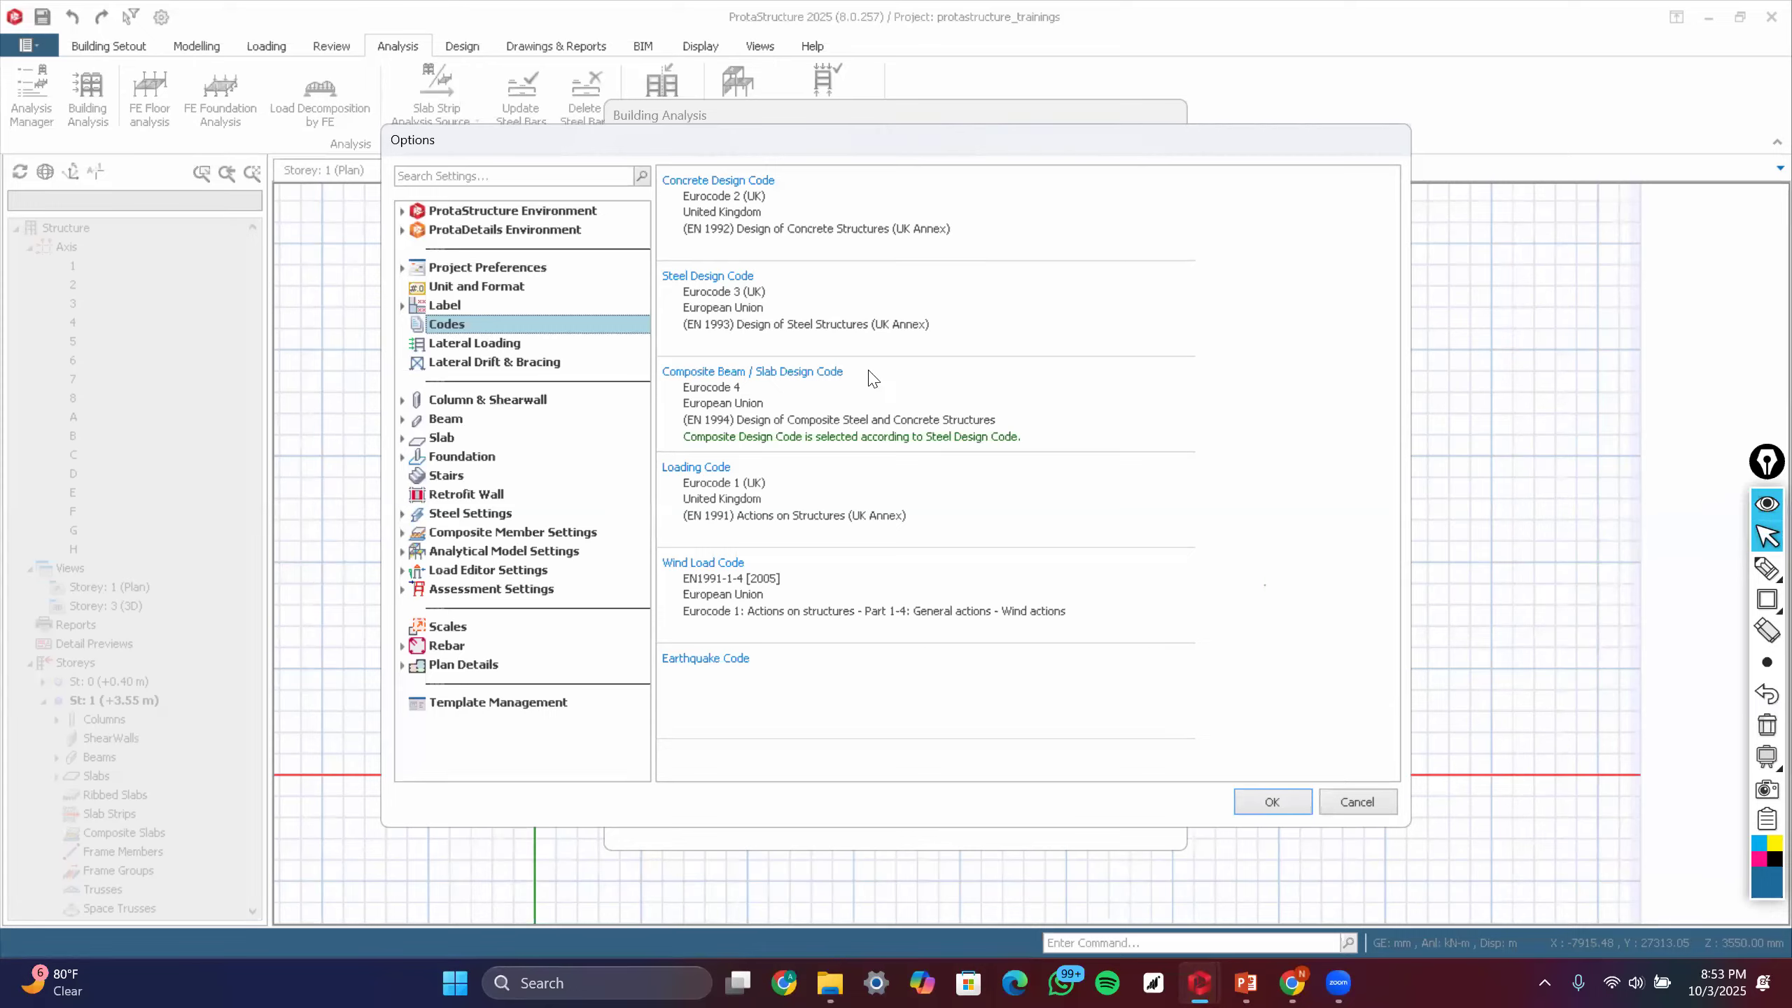
# - Check the available concrete and steel design codes without changing them, and review the Lateral Drift & Bracing settings
pyautogui.doubleClick(729, 205)
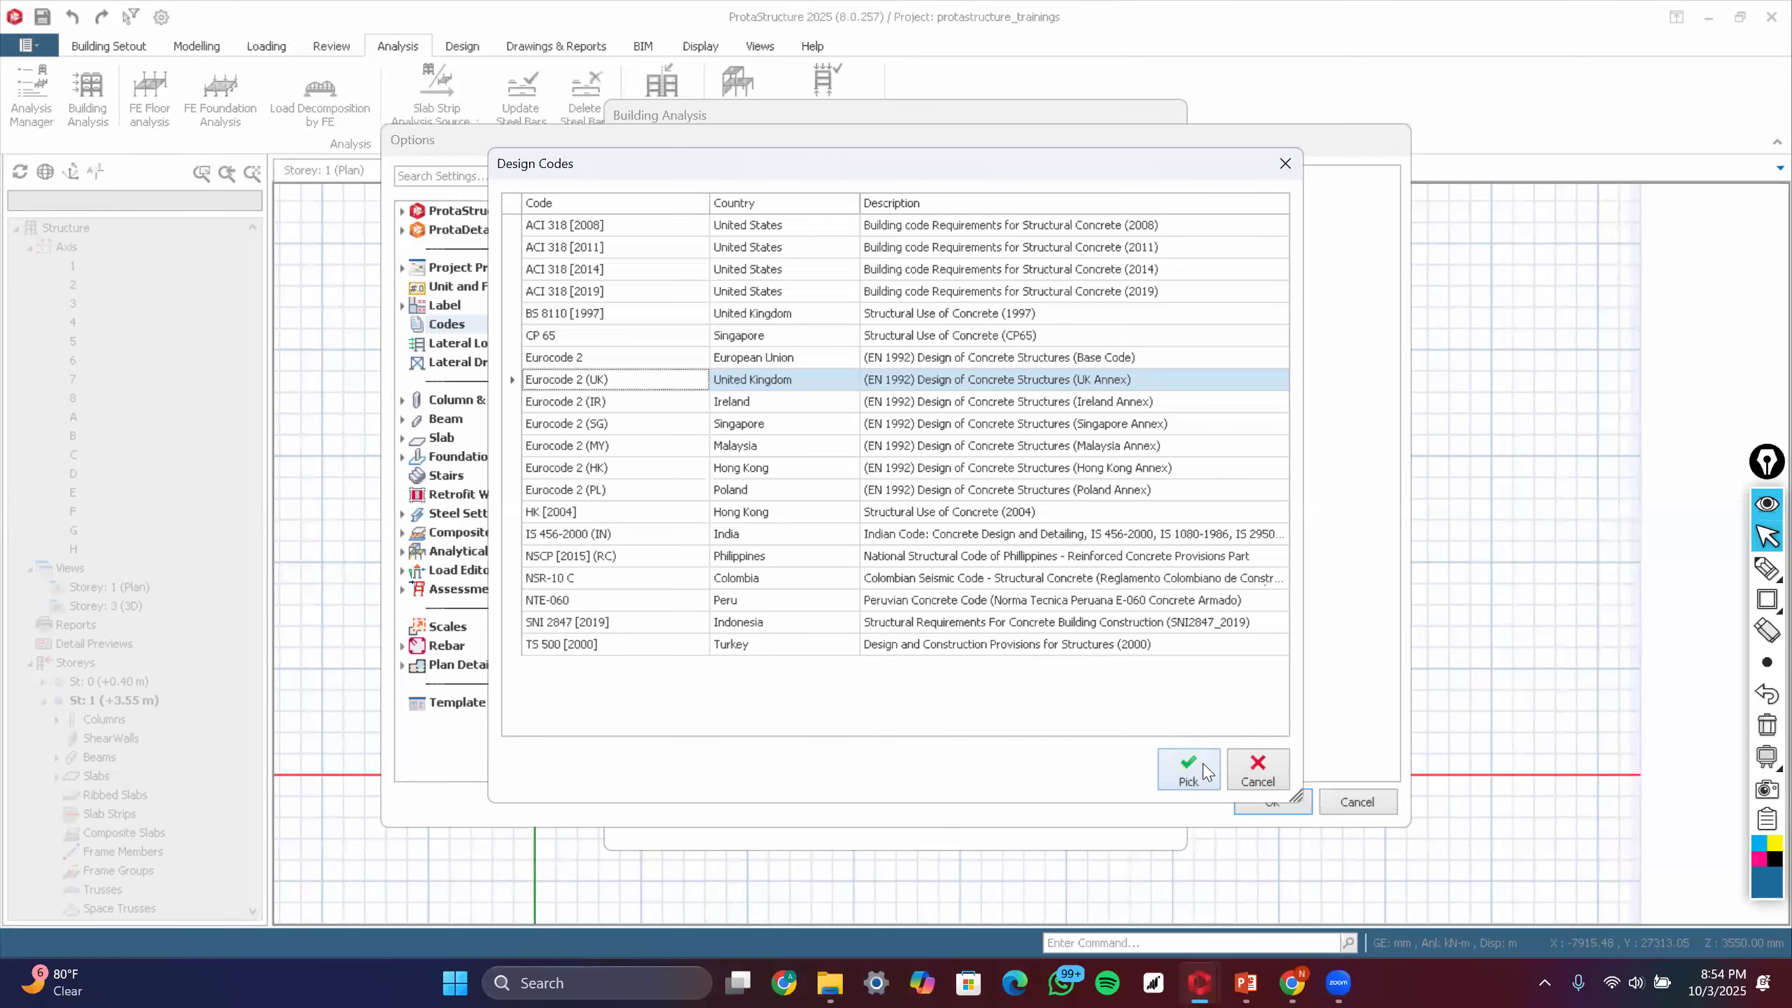
pyautogui.click(1258, 773)
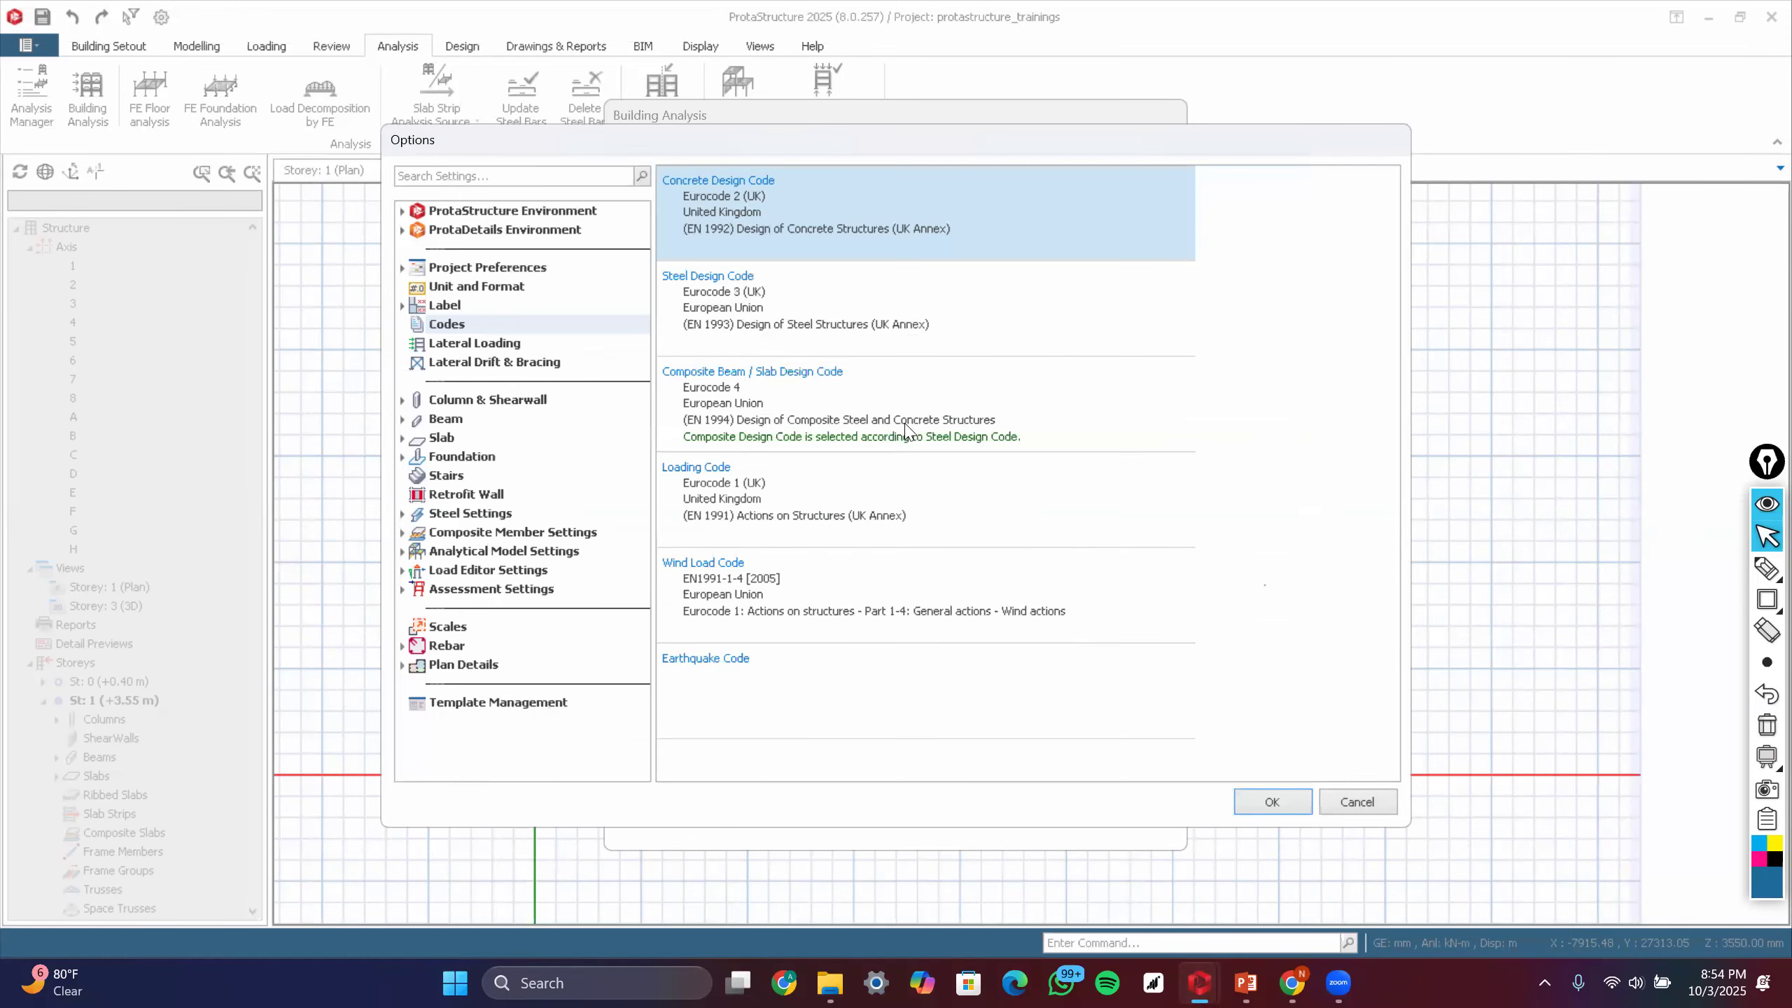
pyautogui.doubleClick(840, 311)
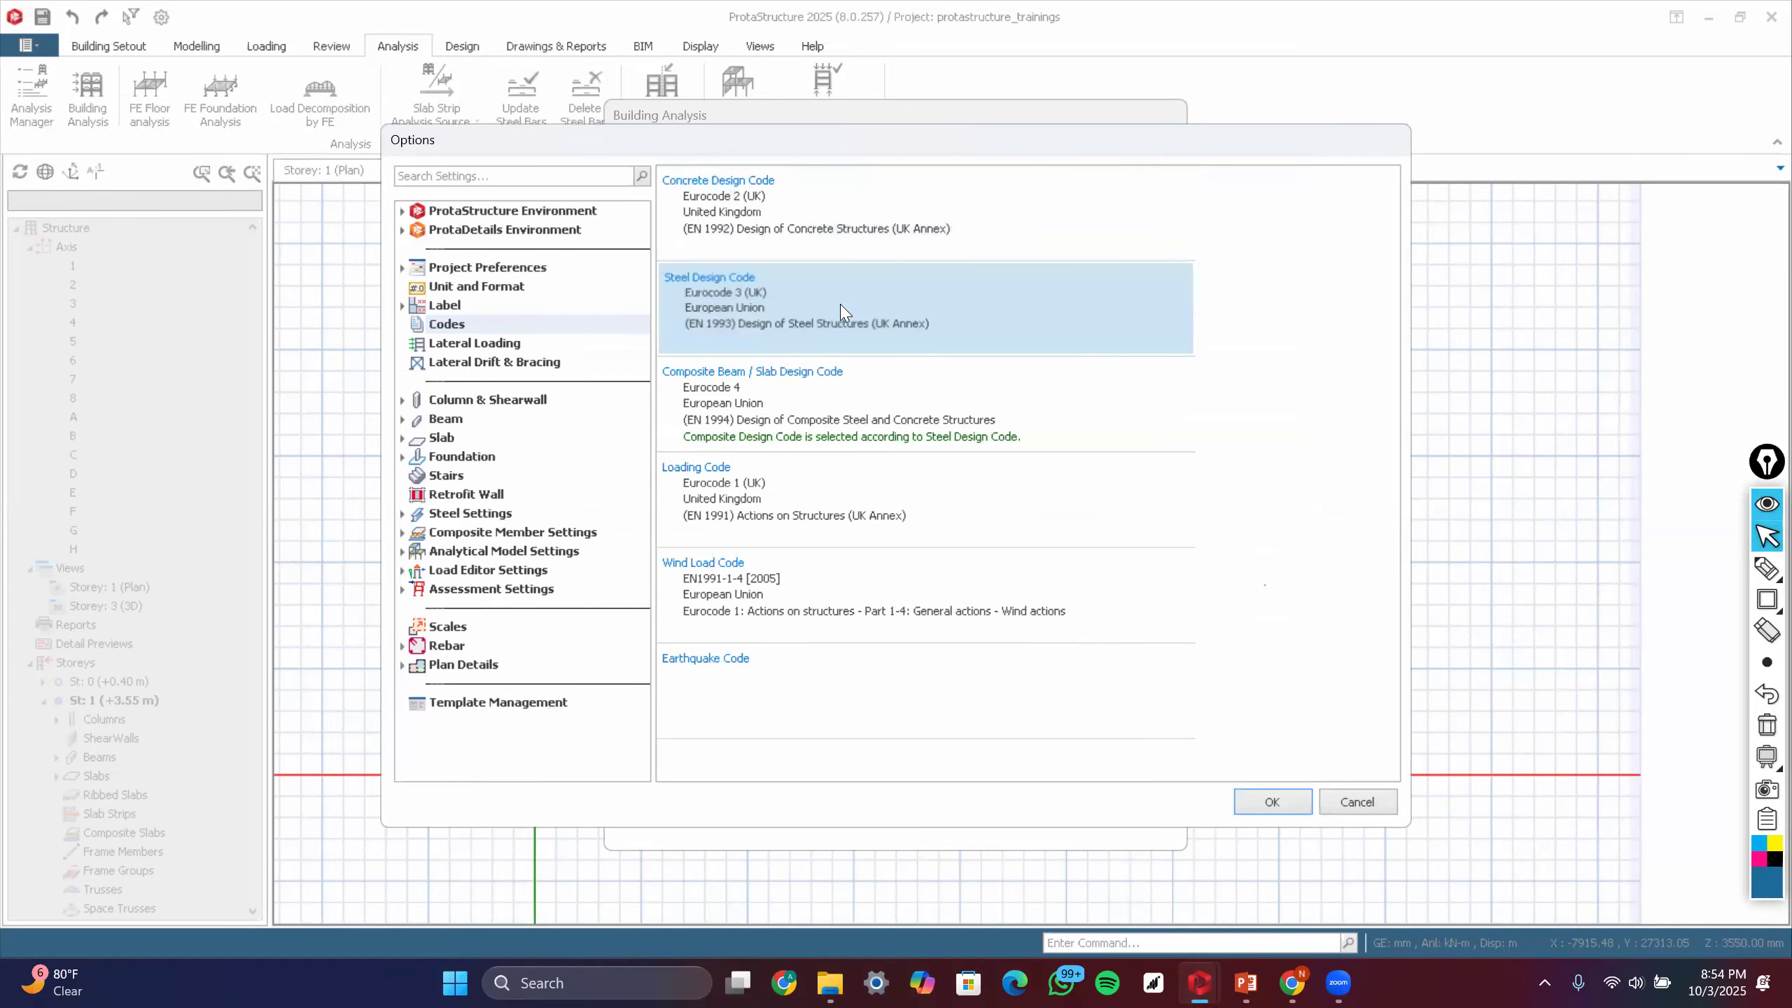
pyautogui.click(1259, 771)
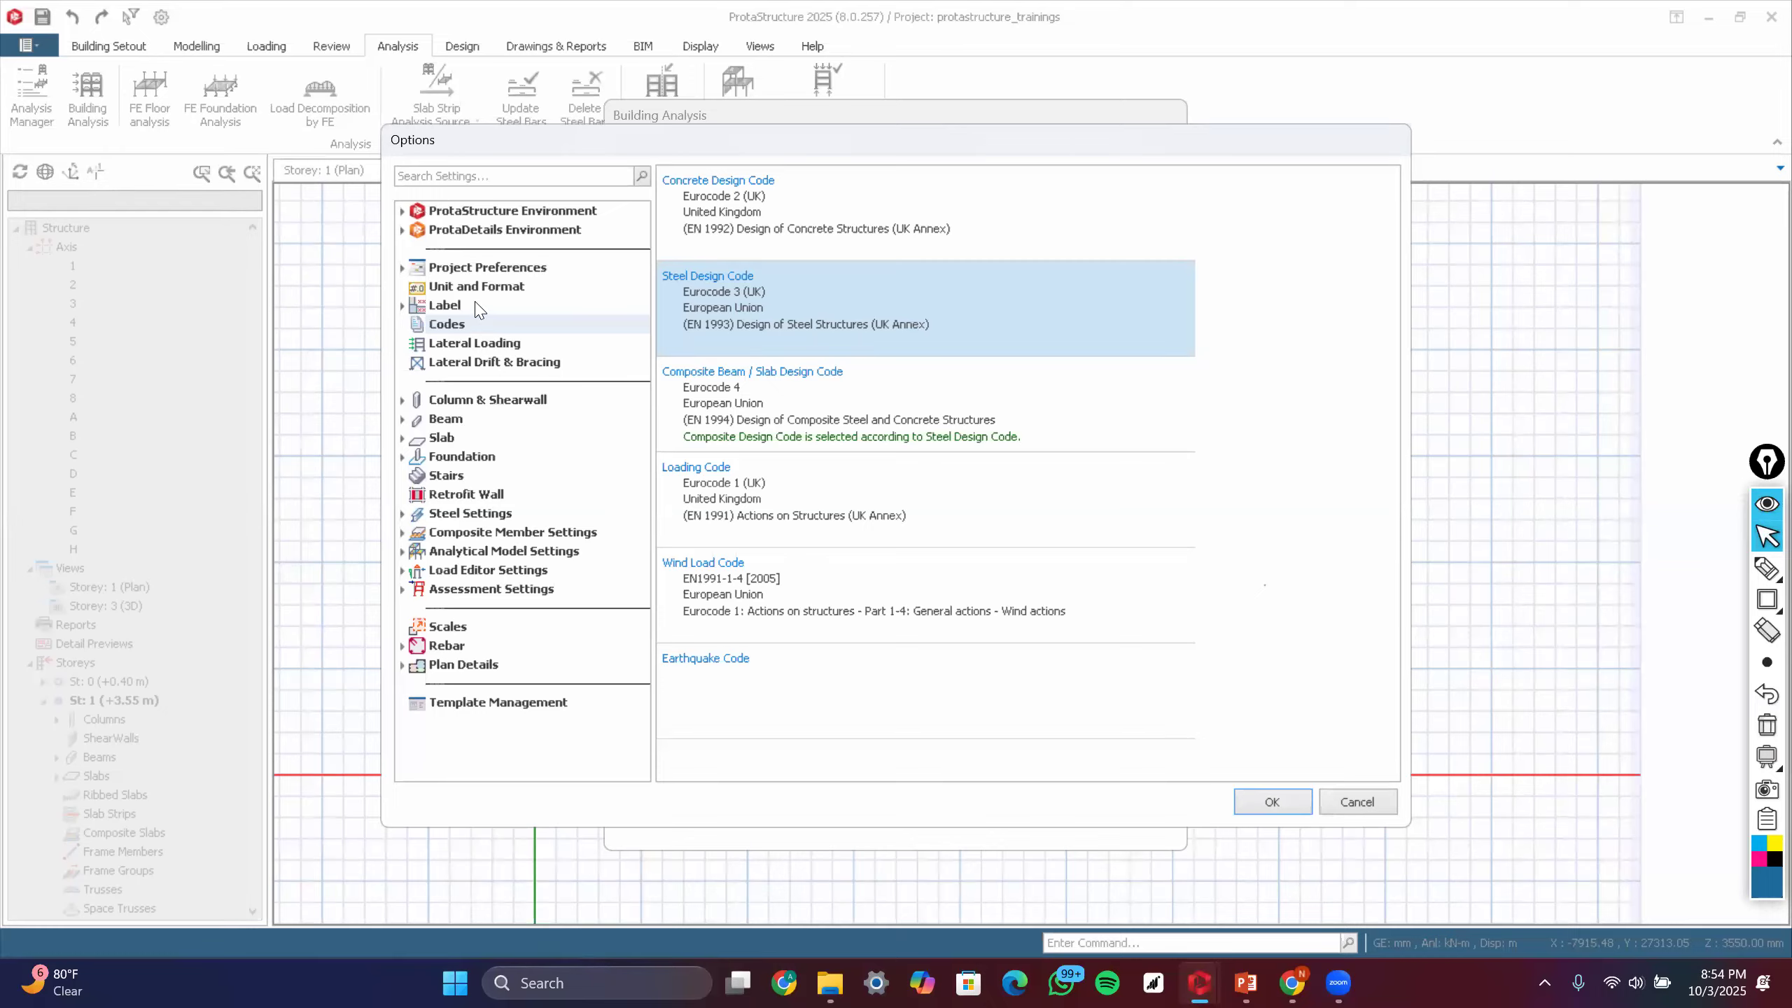
pyautogui.click(486, 362)
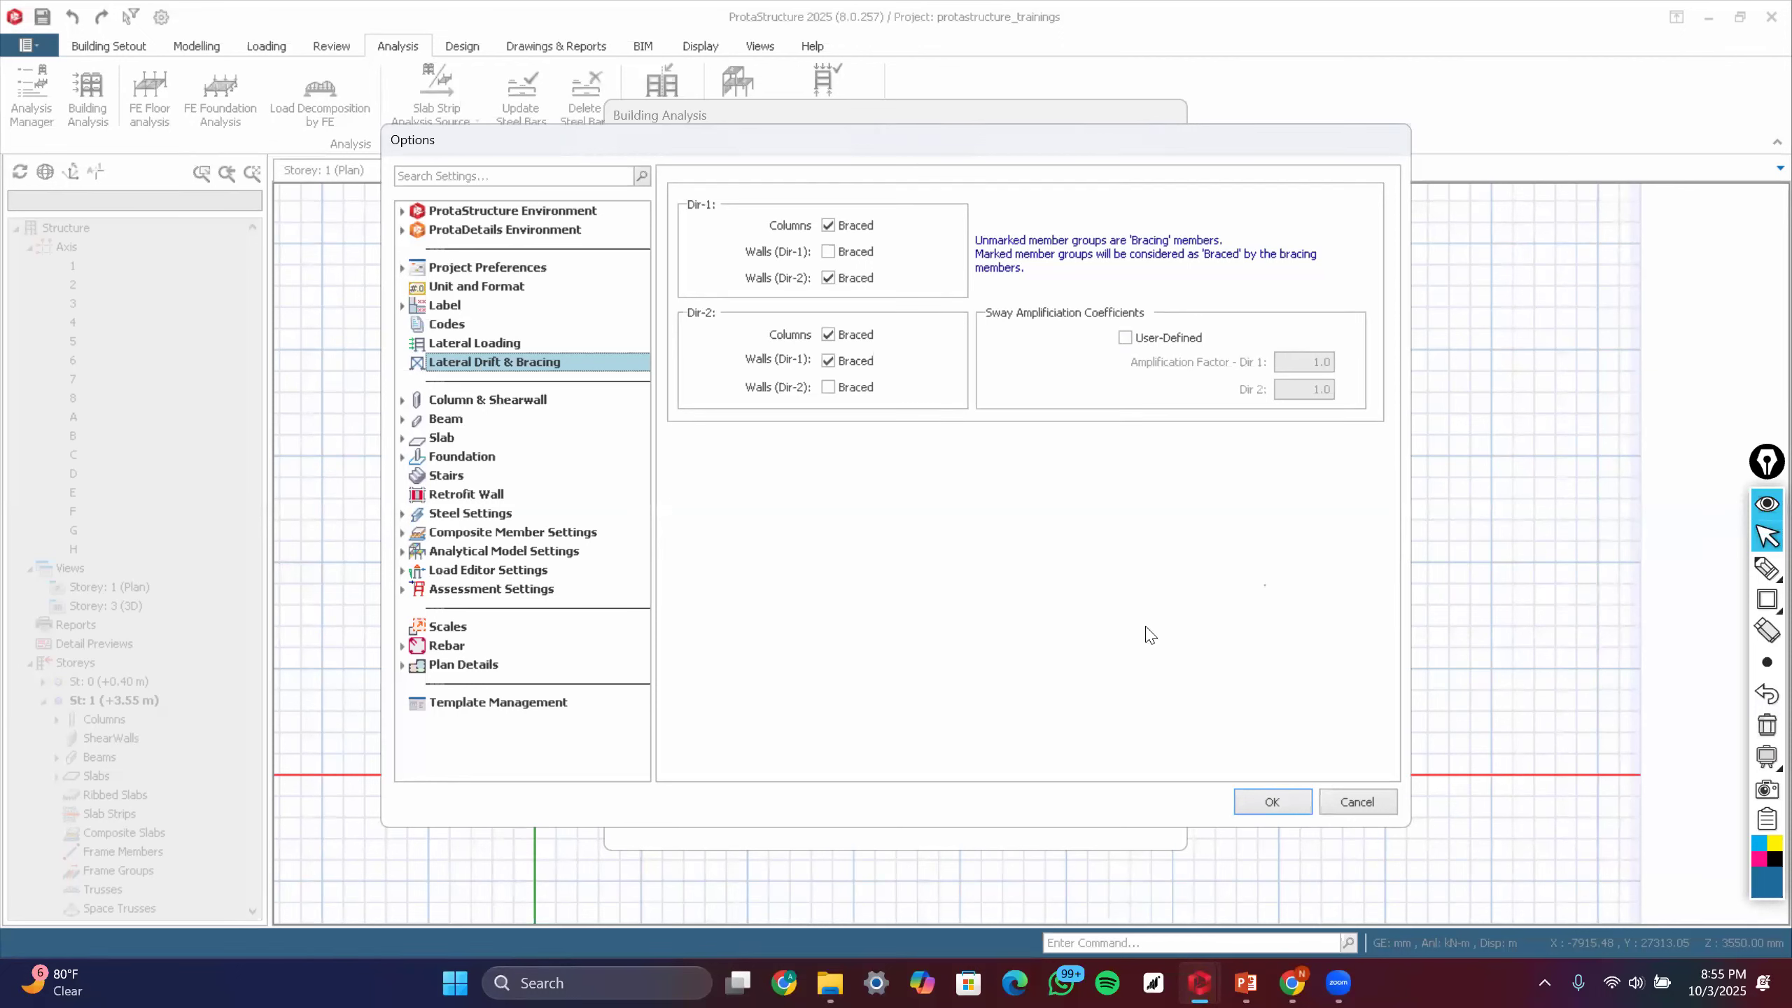
pyautogui.moveTo(1336, 978)
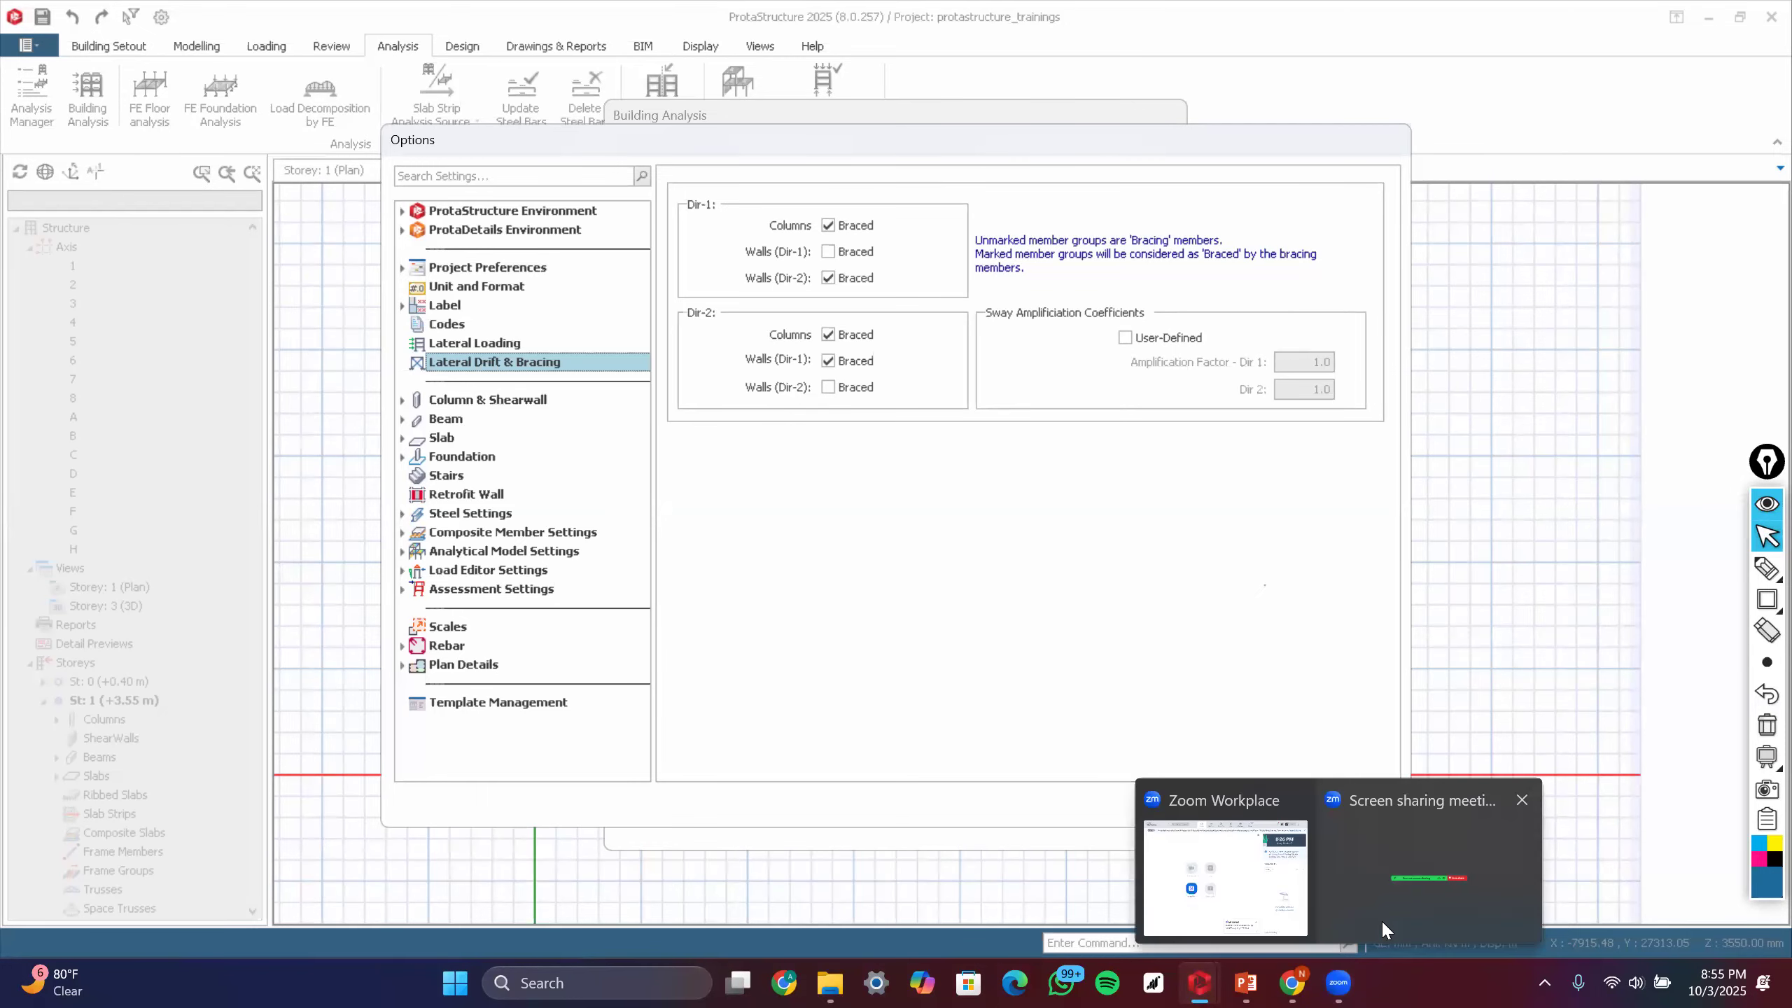
pyautogui.click(1379, 925)
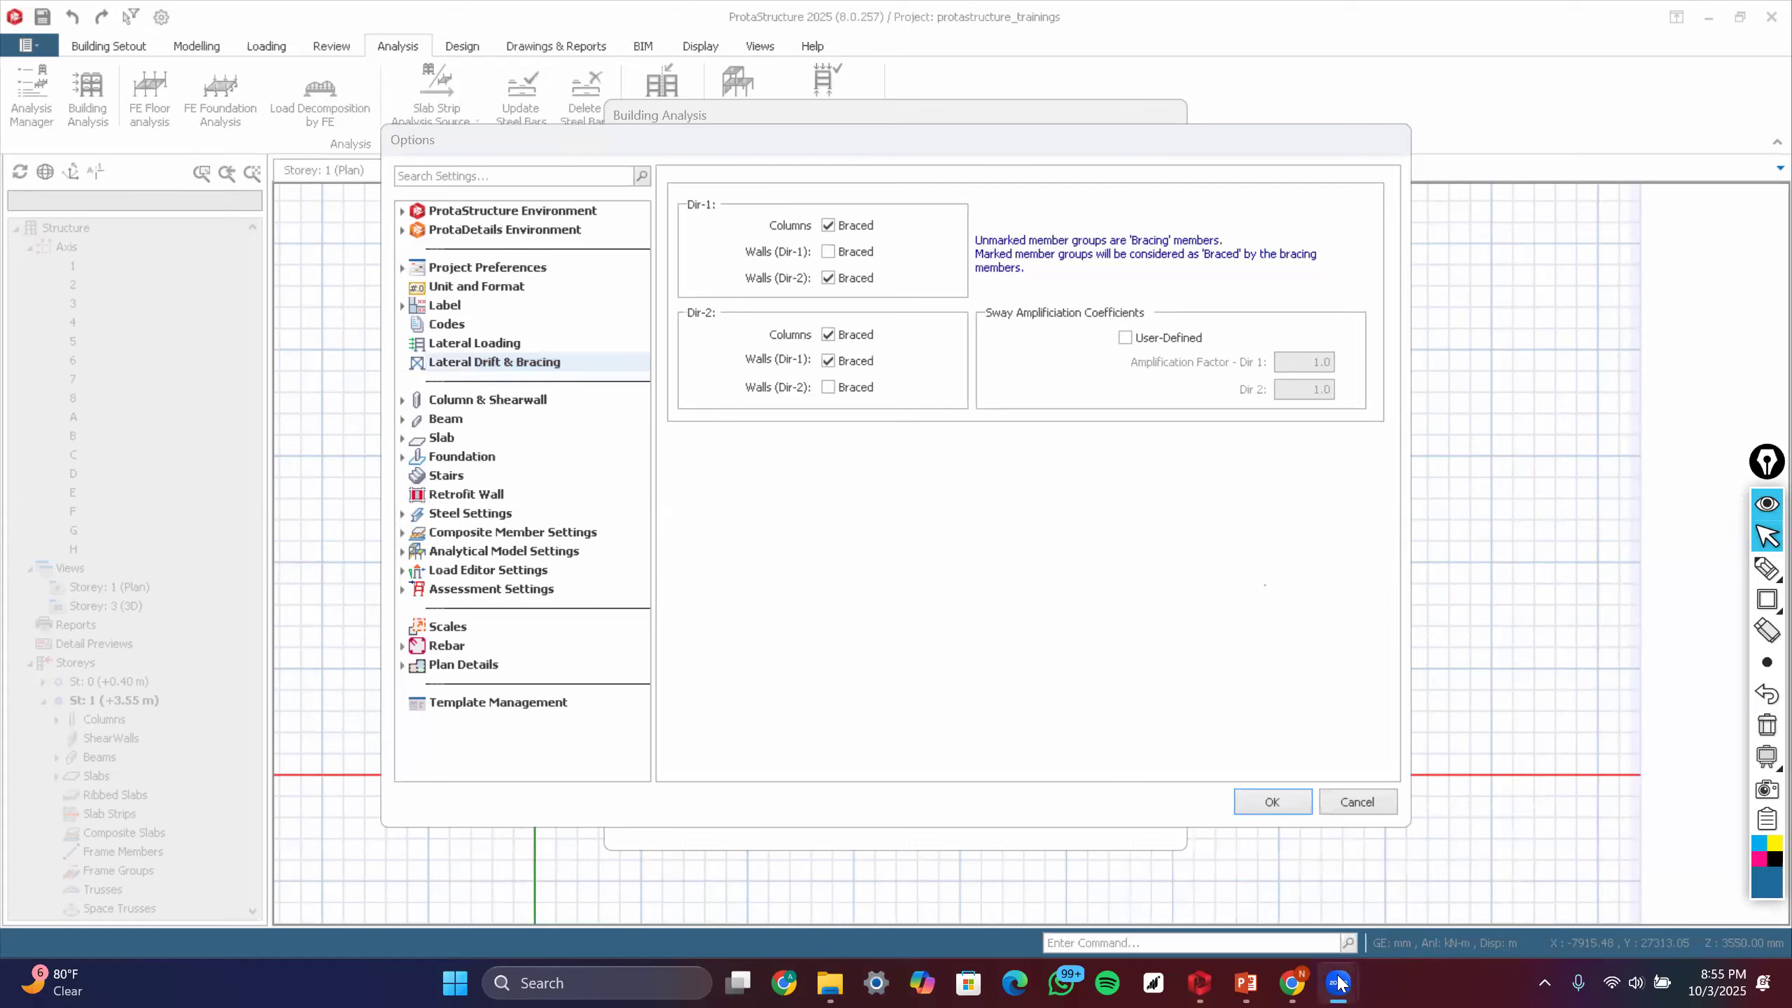
pyautogui.moveTo(1338, 983)
pyautogui.click(1383, 905)
# - Set the analysis displacement unit to mm in the Unit and Format settings
pyautogui.click(450, 306)
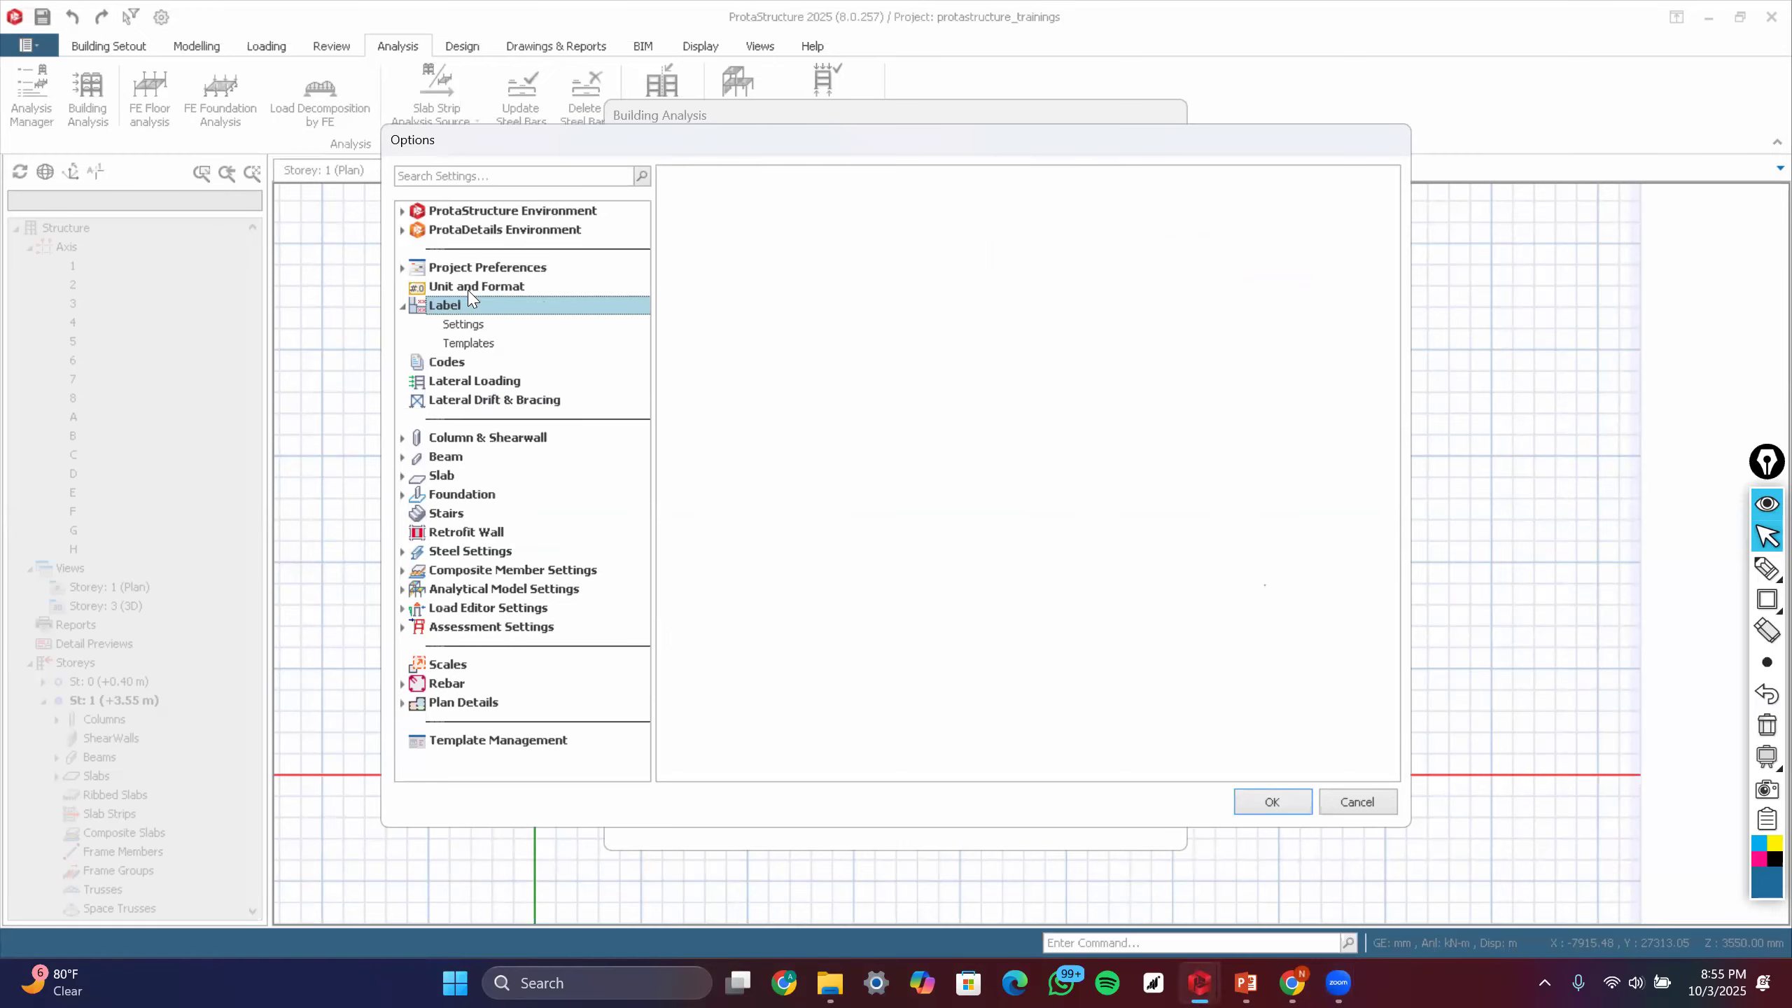
pyautogui.click(470, 289)
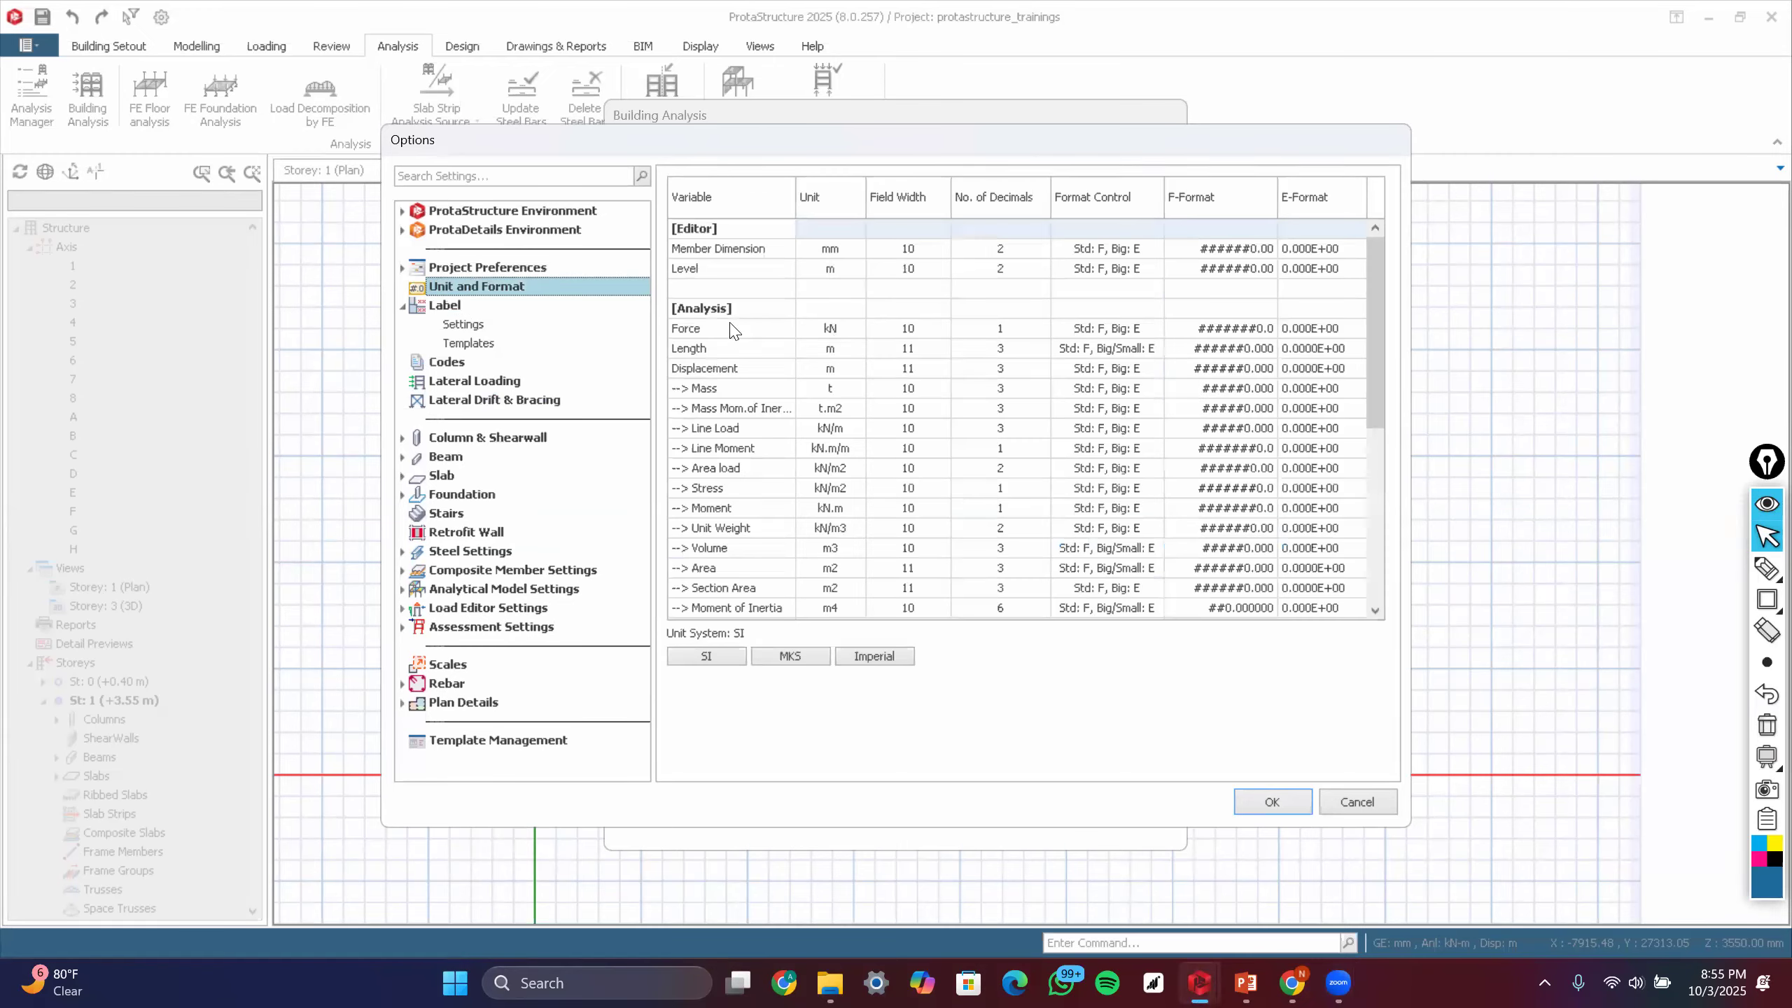
pyautogui.click(846, 377)
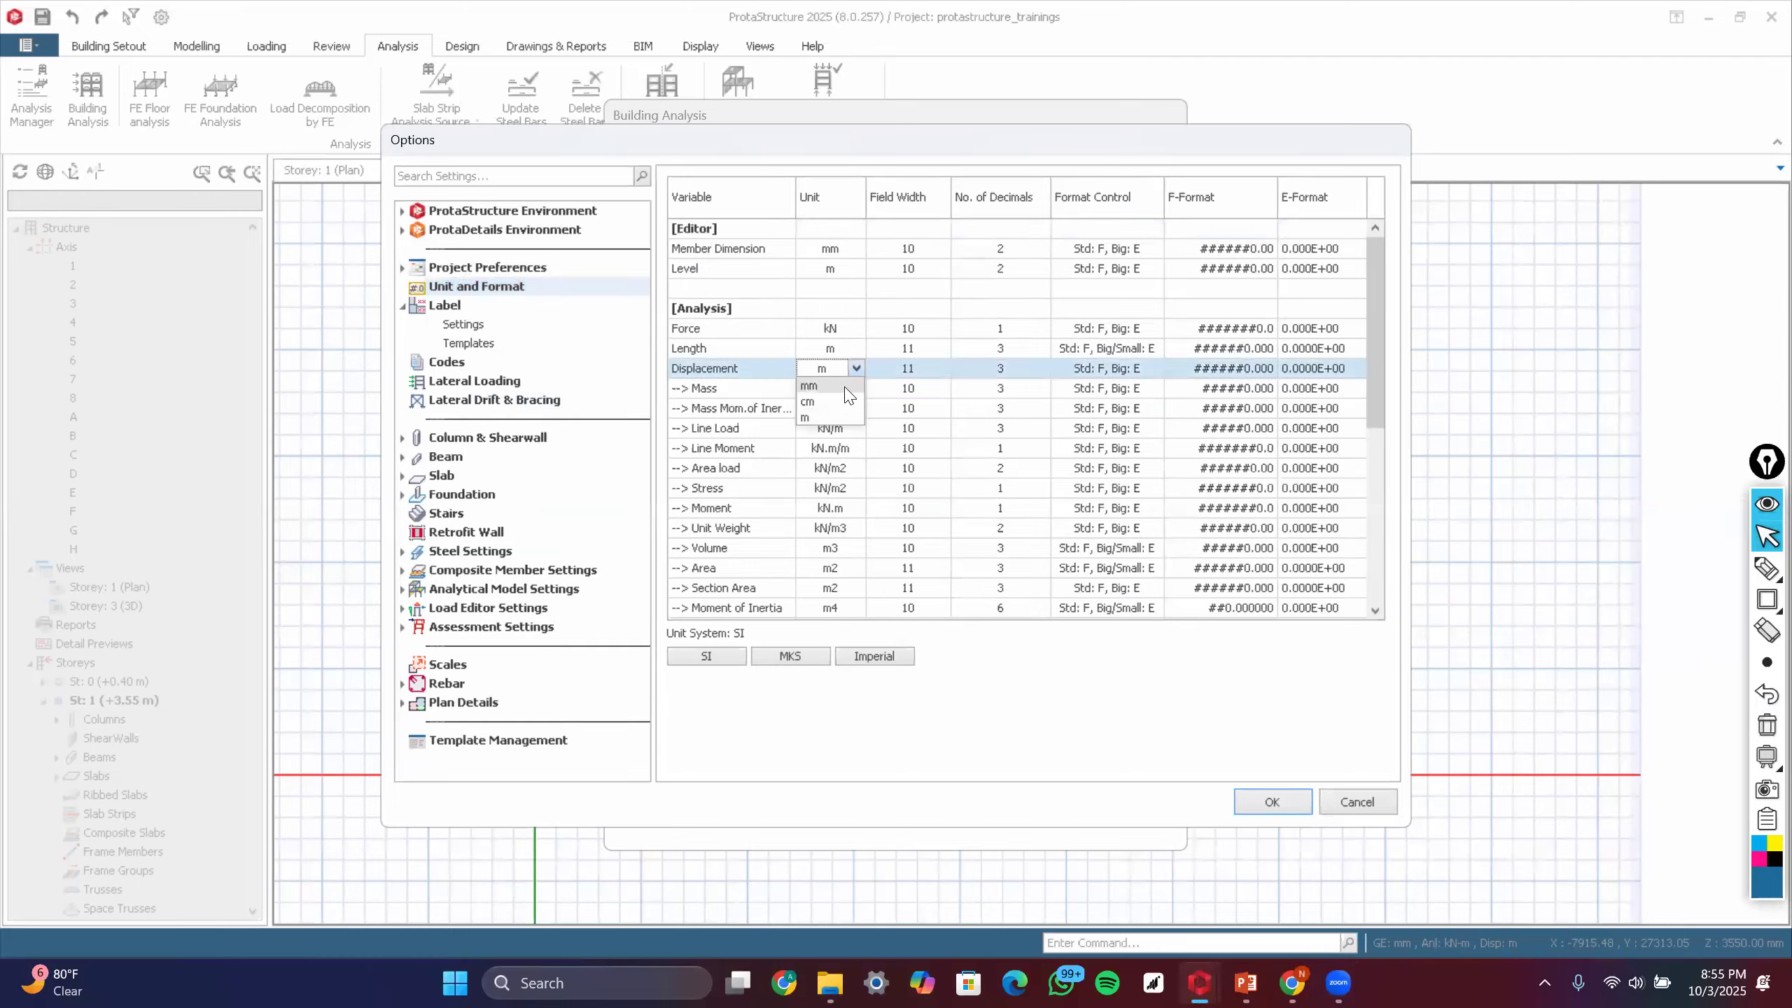
pyautogui.click(809, 385)
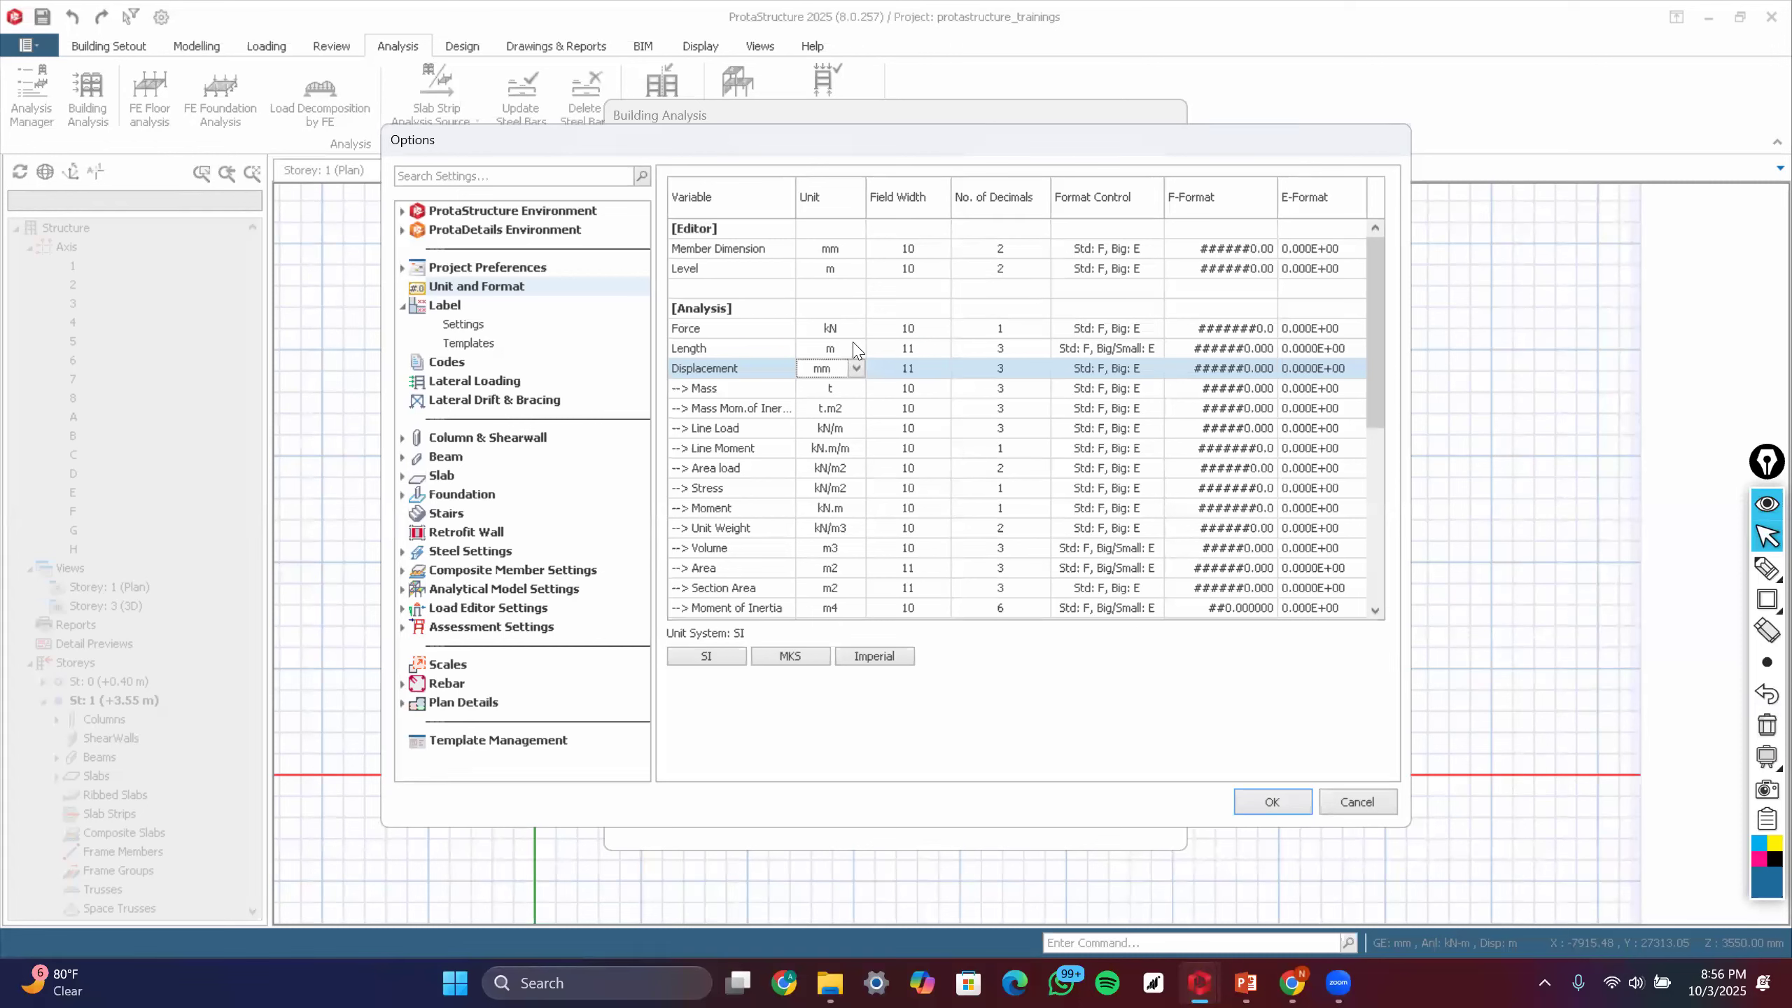
# - Review the Project Preferences and the Column & Shearwall design settings, and accept the options
pyautogui.click(518, 267)
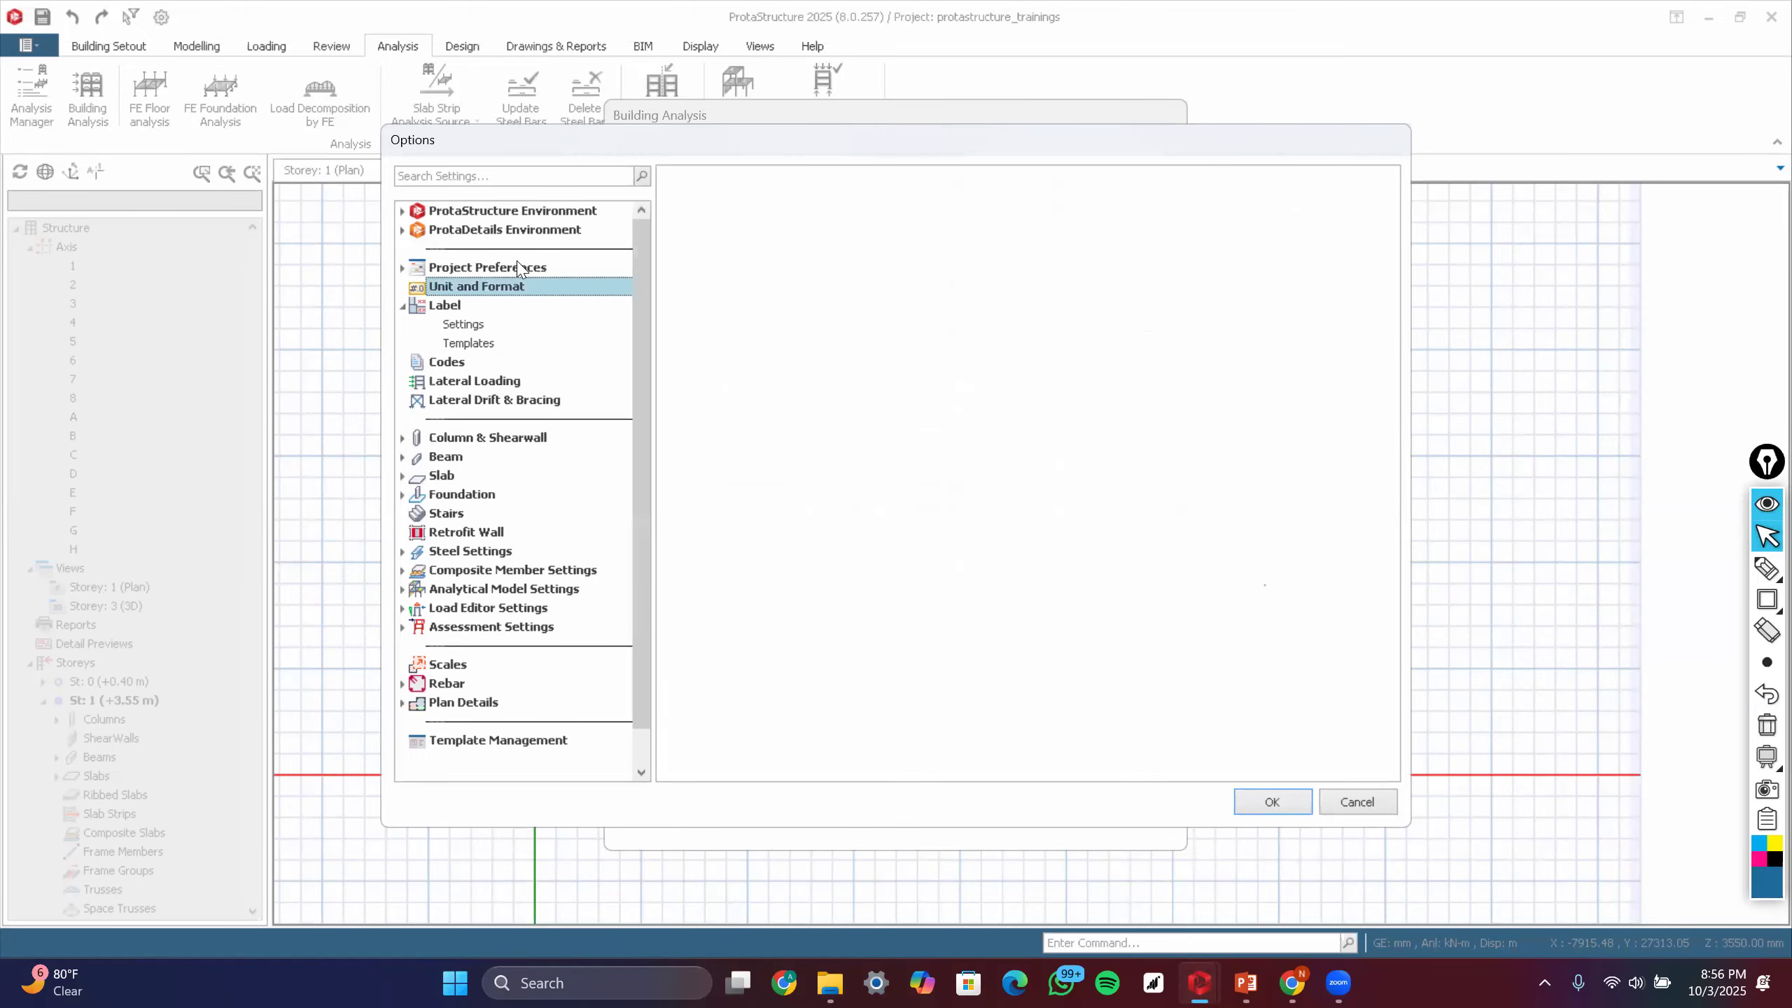
pyautogui.doubleClick(519, 267)
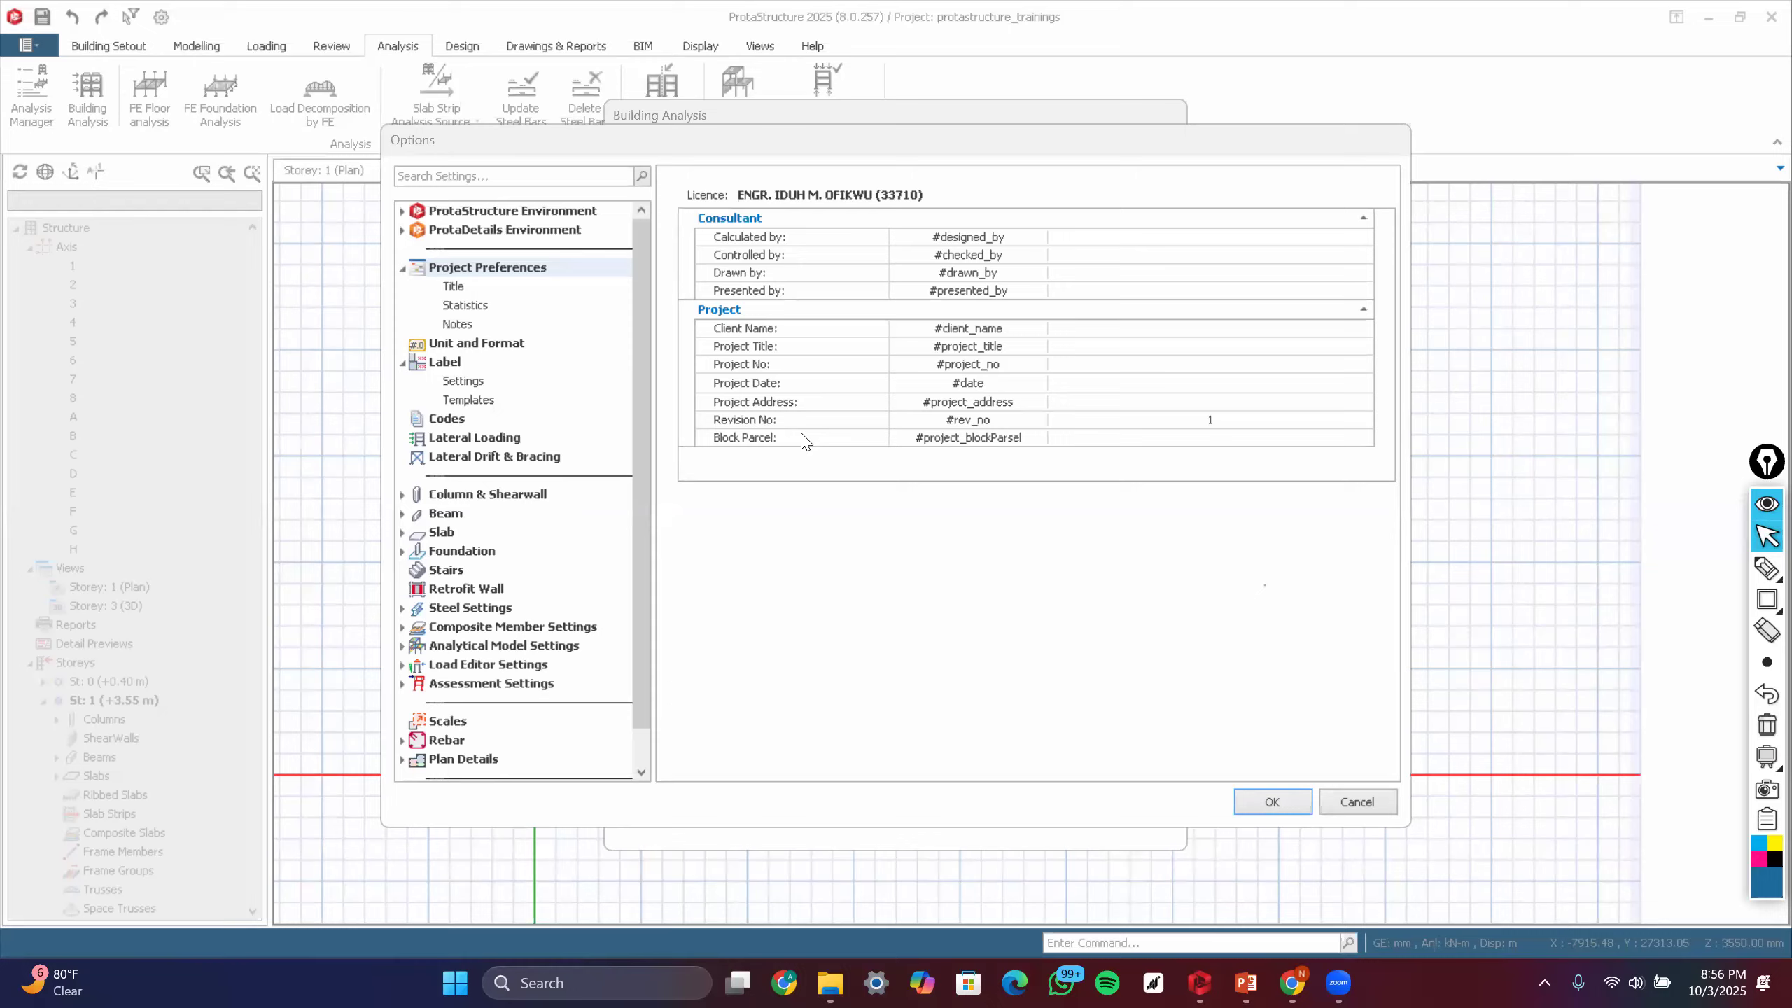
pyautogui.click(434, 499)
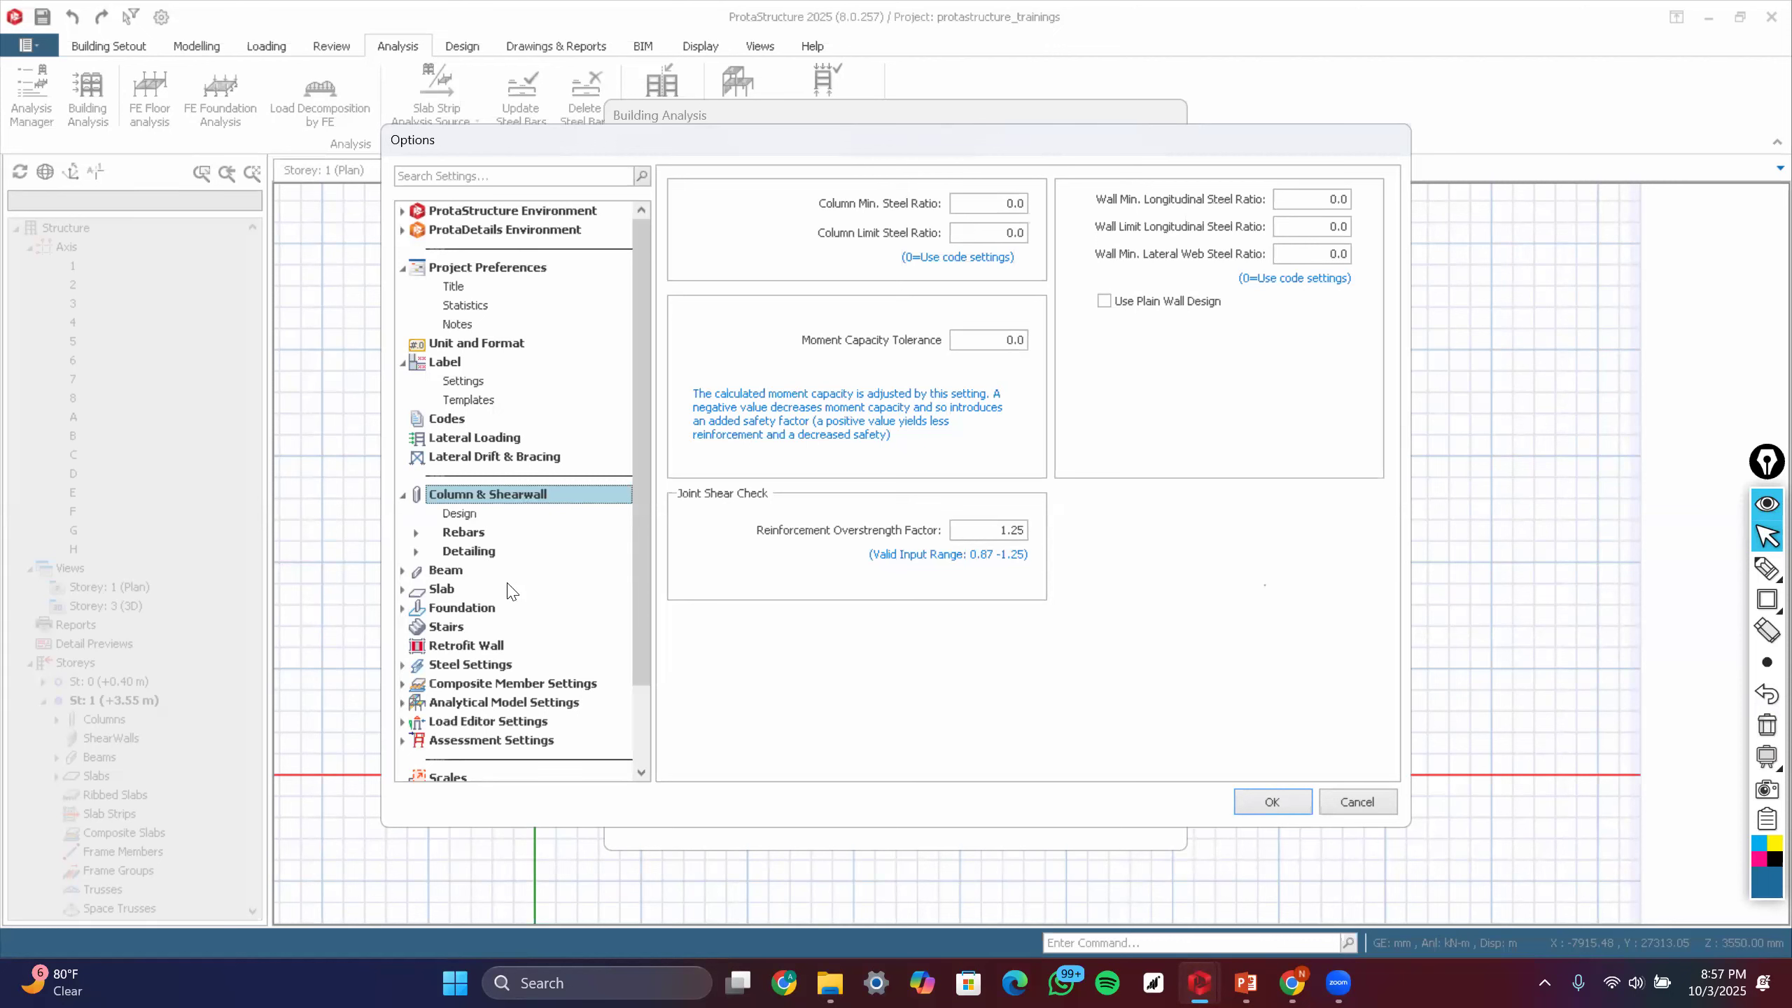
pyautogui.scroll(-2, 511, 592)
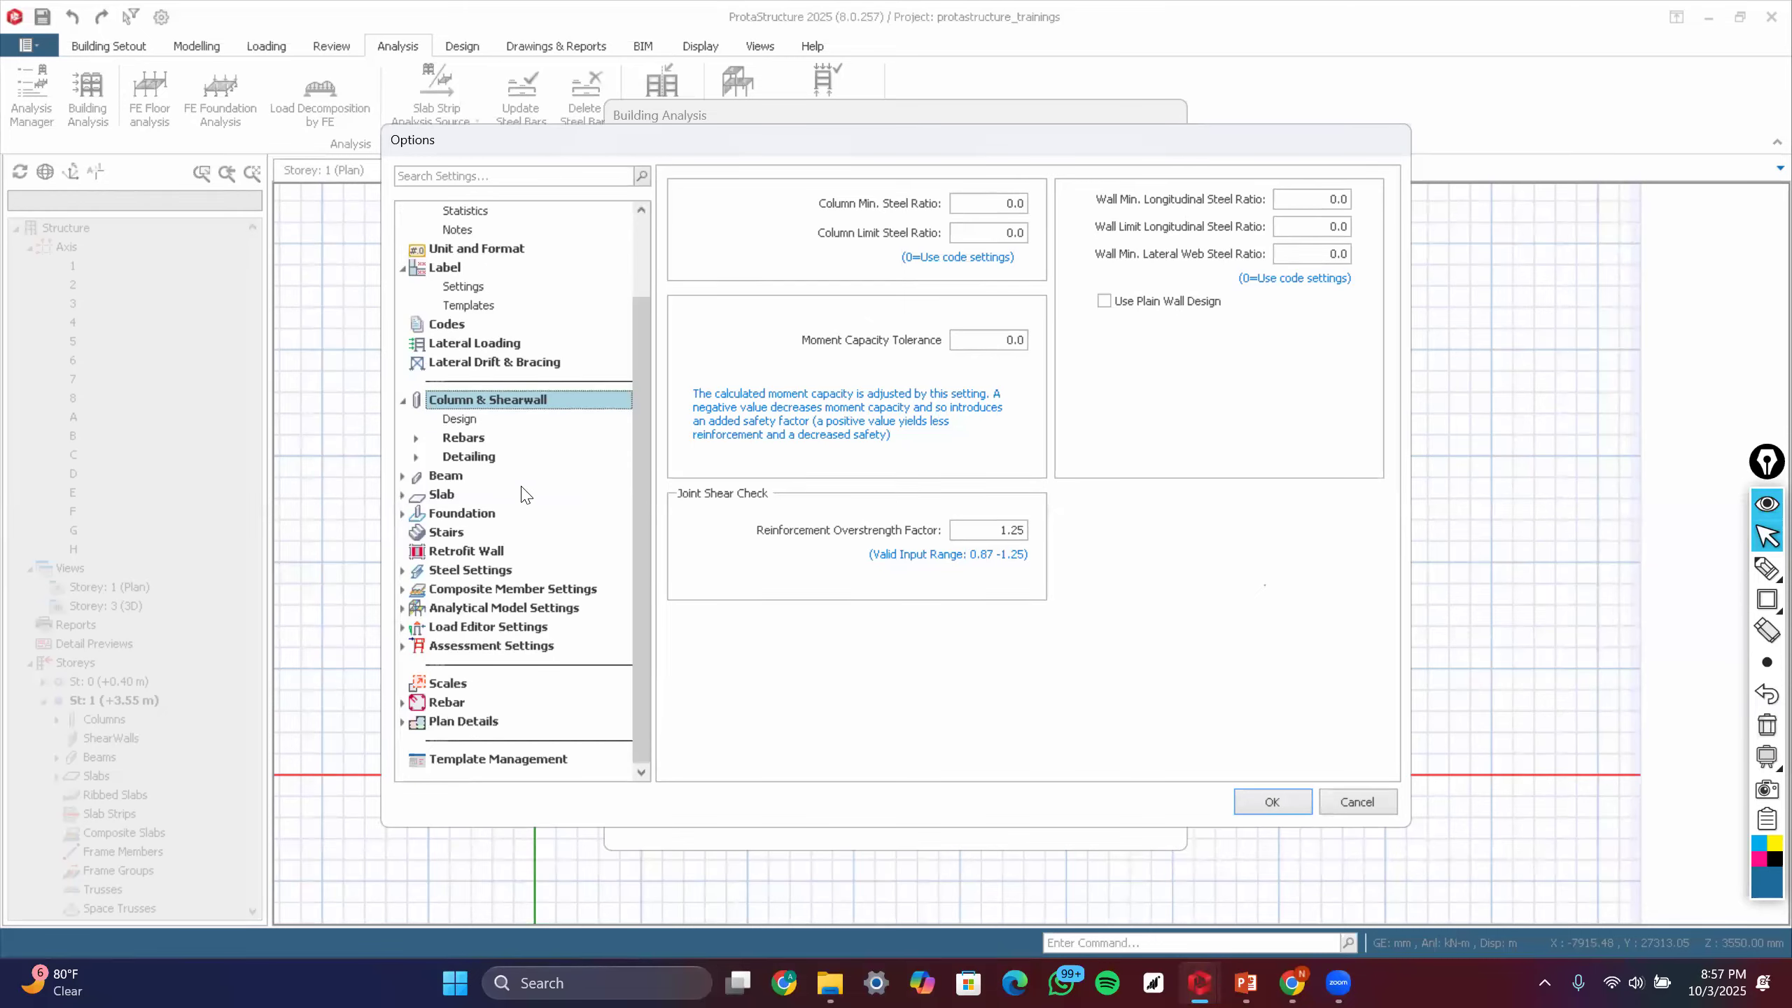
pyautogui.scroll(2, 523, 495)
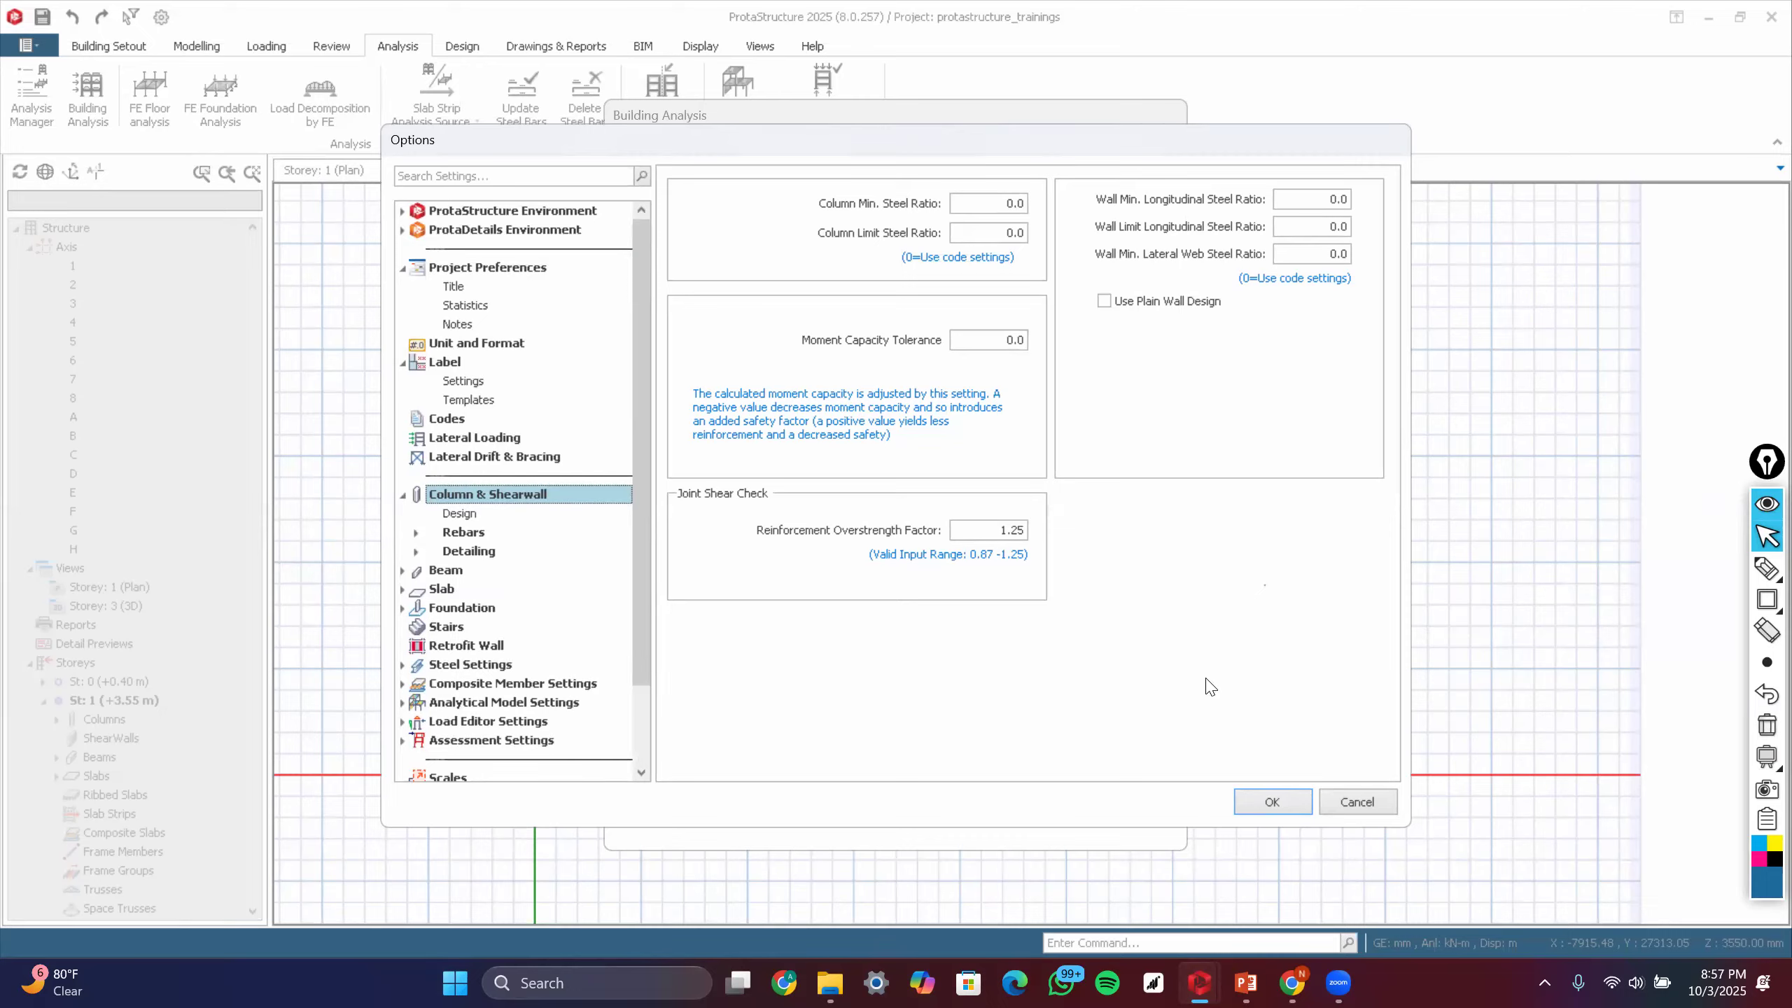
pyautogui.click(1253, 803)
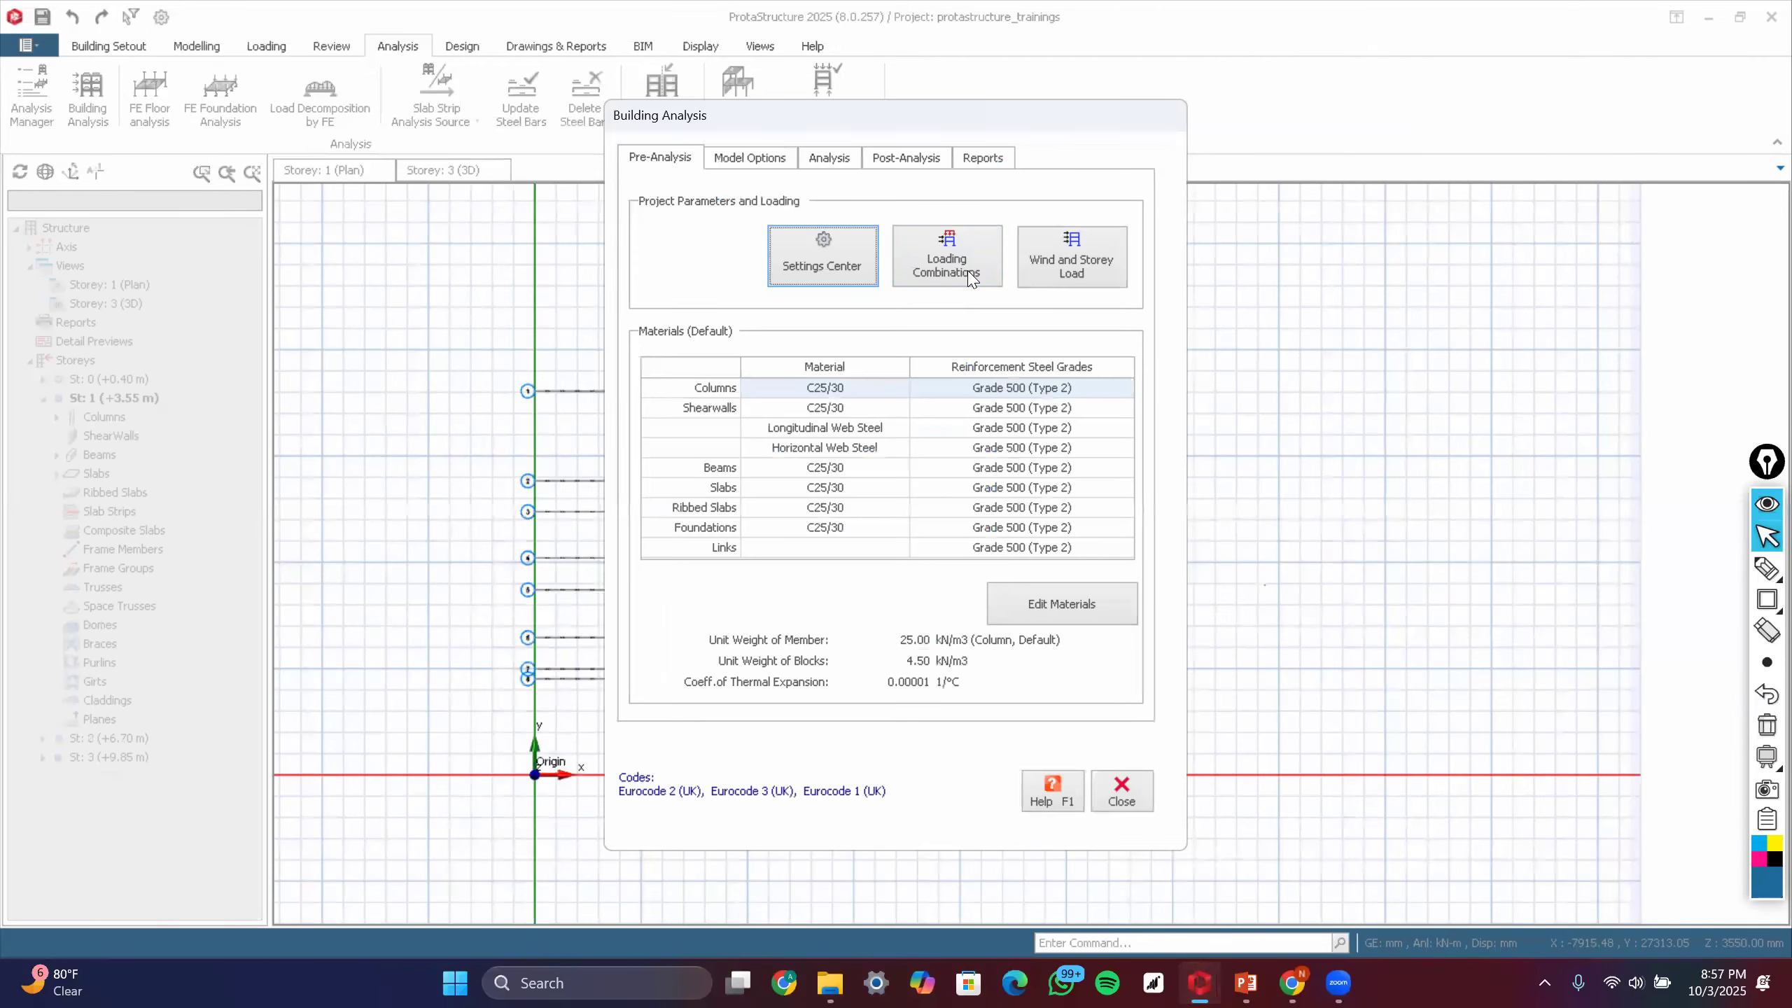
# - Review the vertical and horizontal settings of the load combination generator, and accept the generated load combinations
pyautogui.click(969, 278)
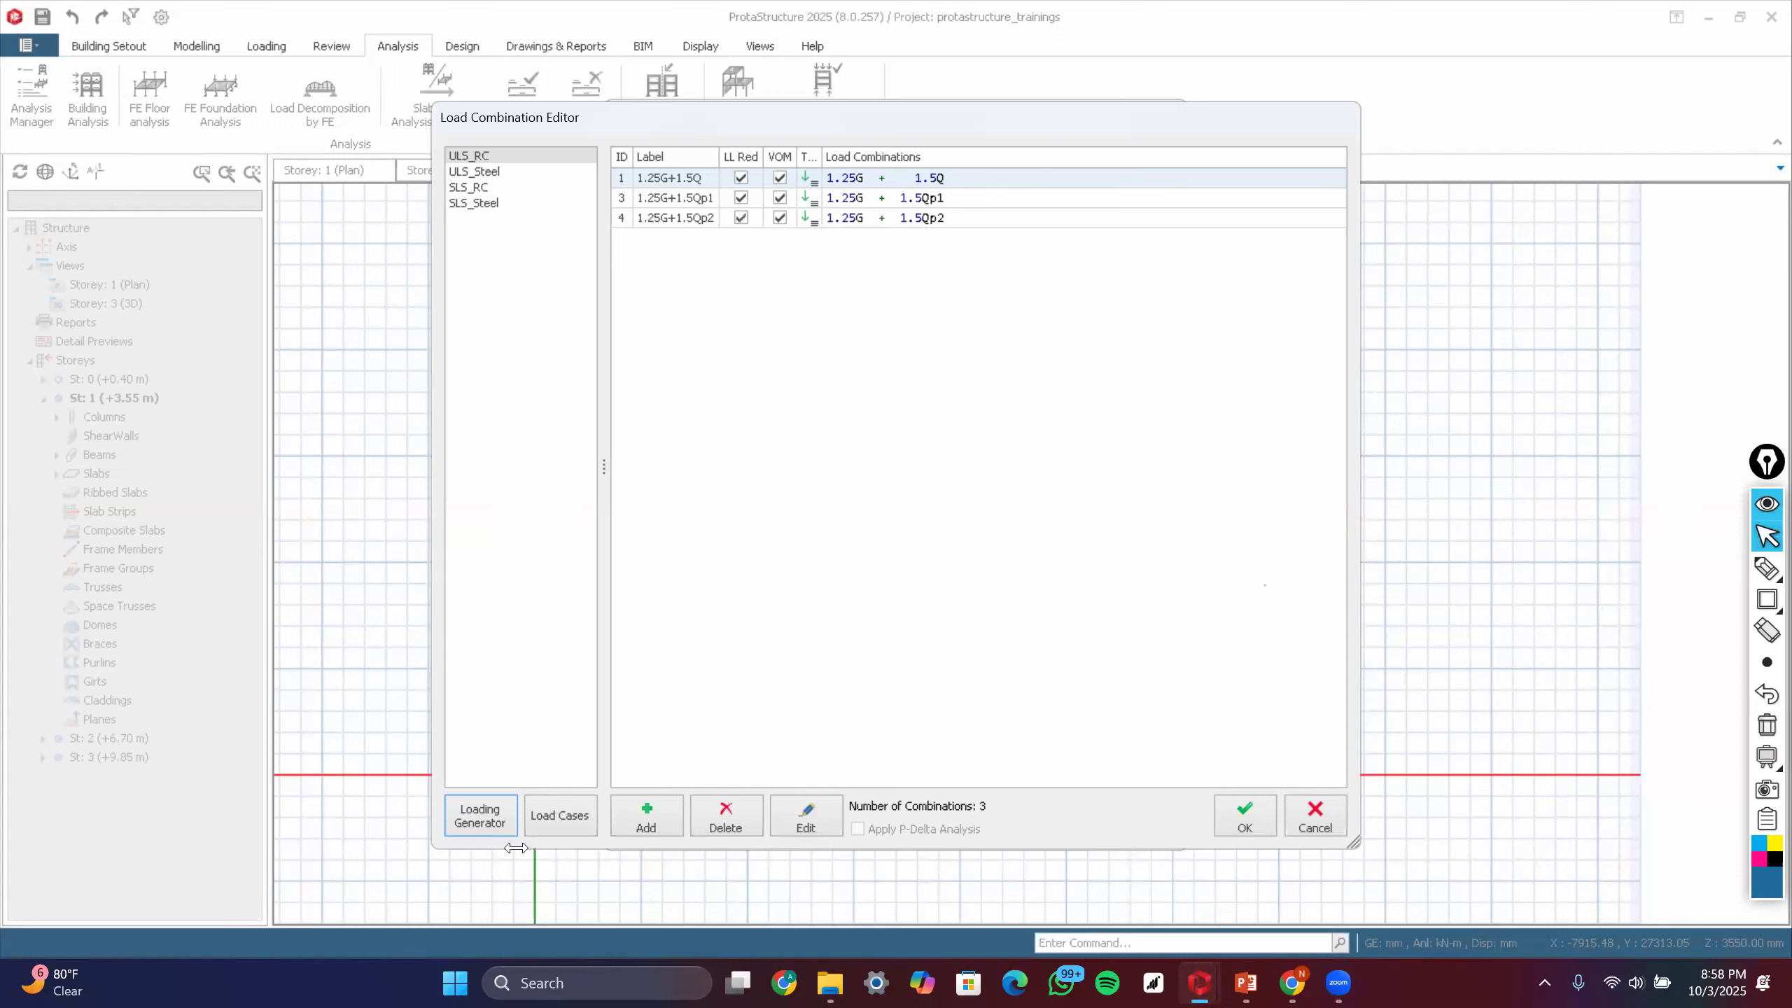
pyautogui.click(481, 816)
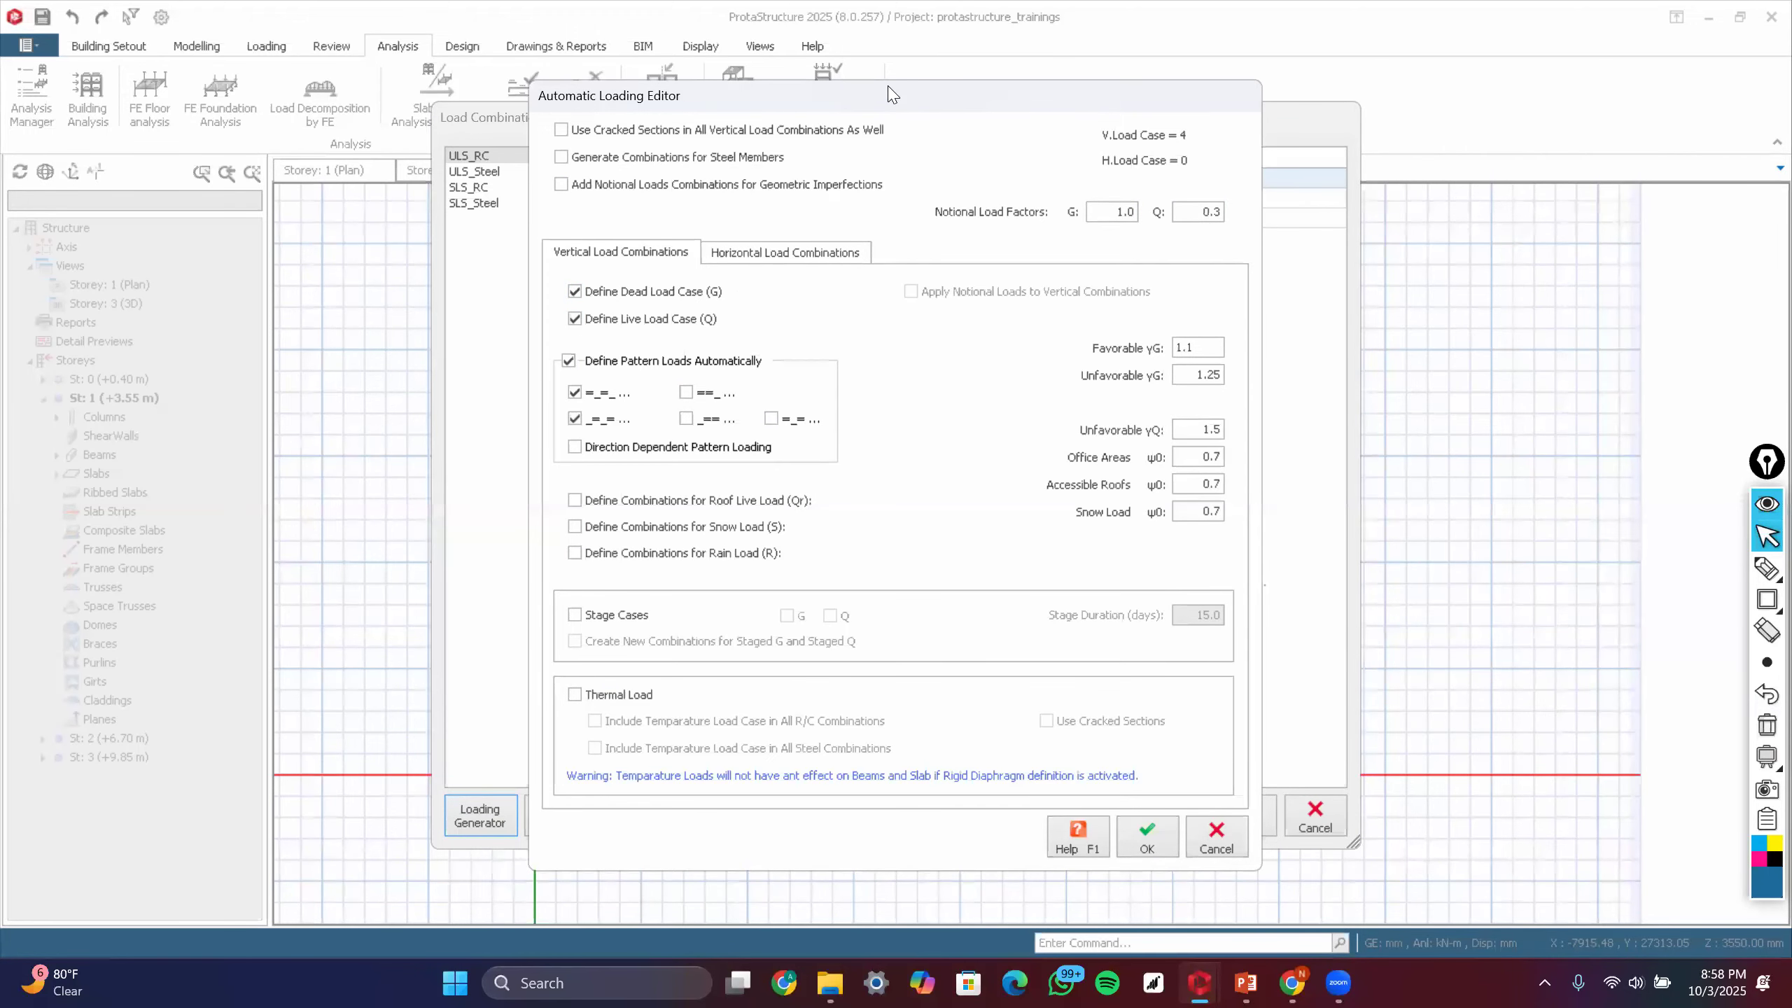
pyautogui.moveTo(890, 92); pyautogui.dragTo(877, 53)
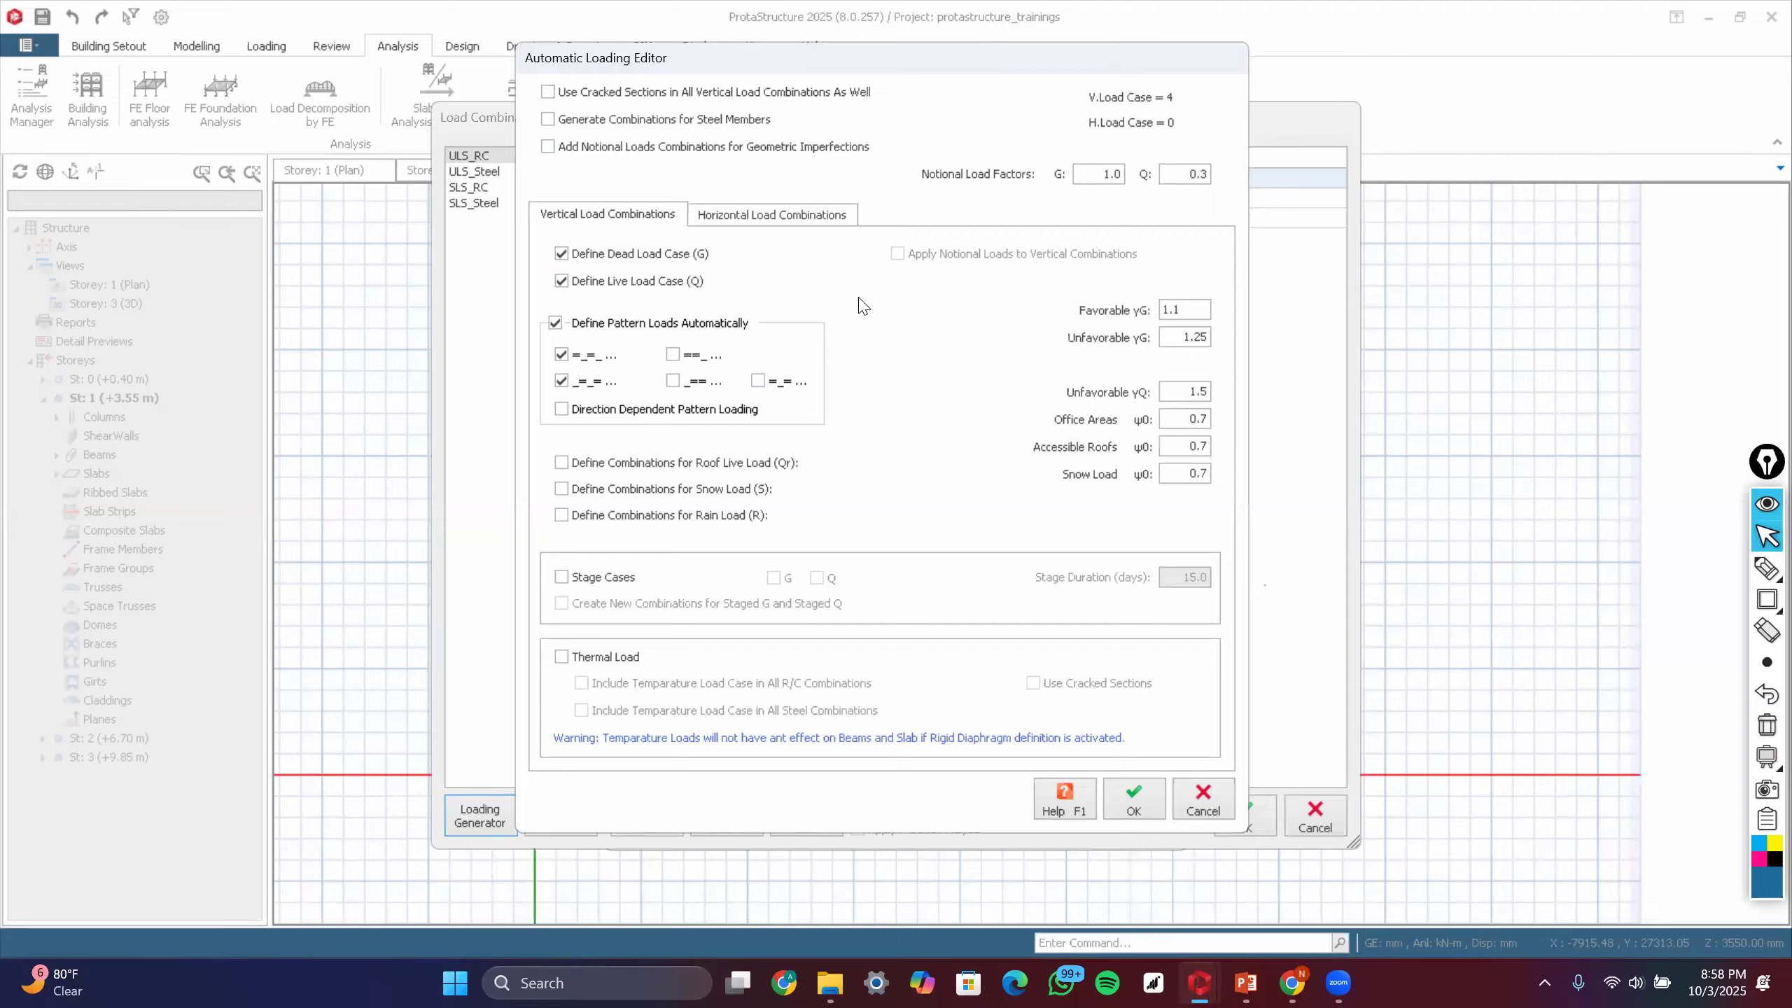
pyautogui.click(801, 220)
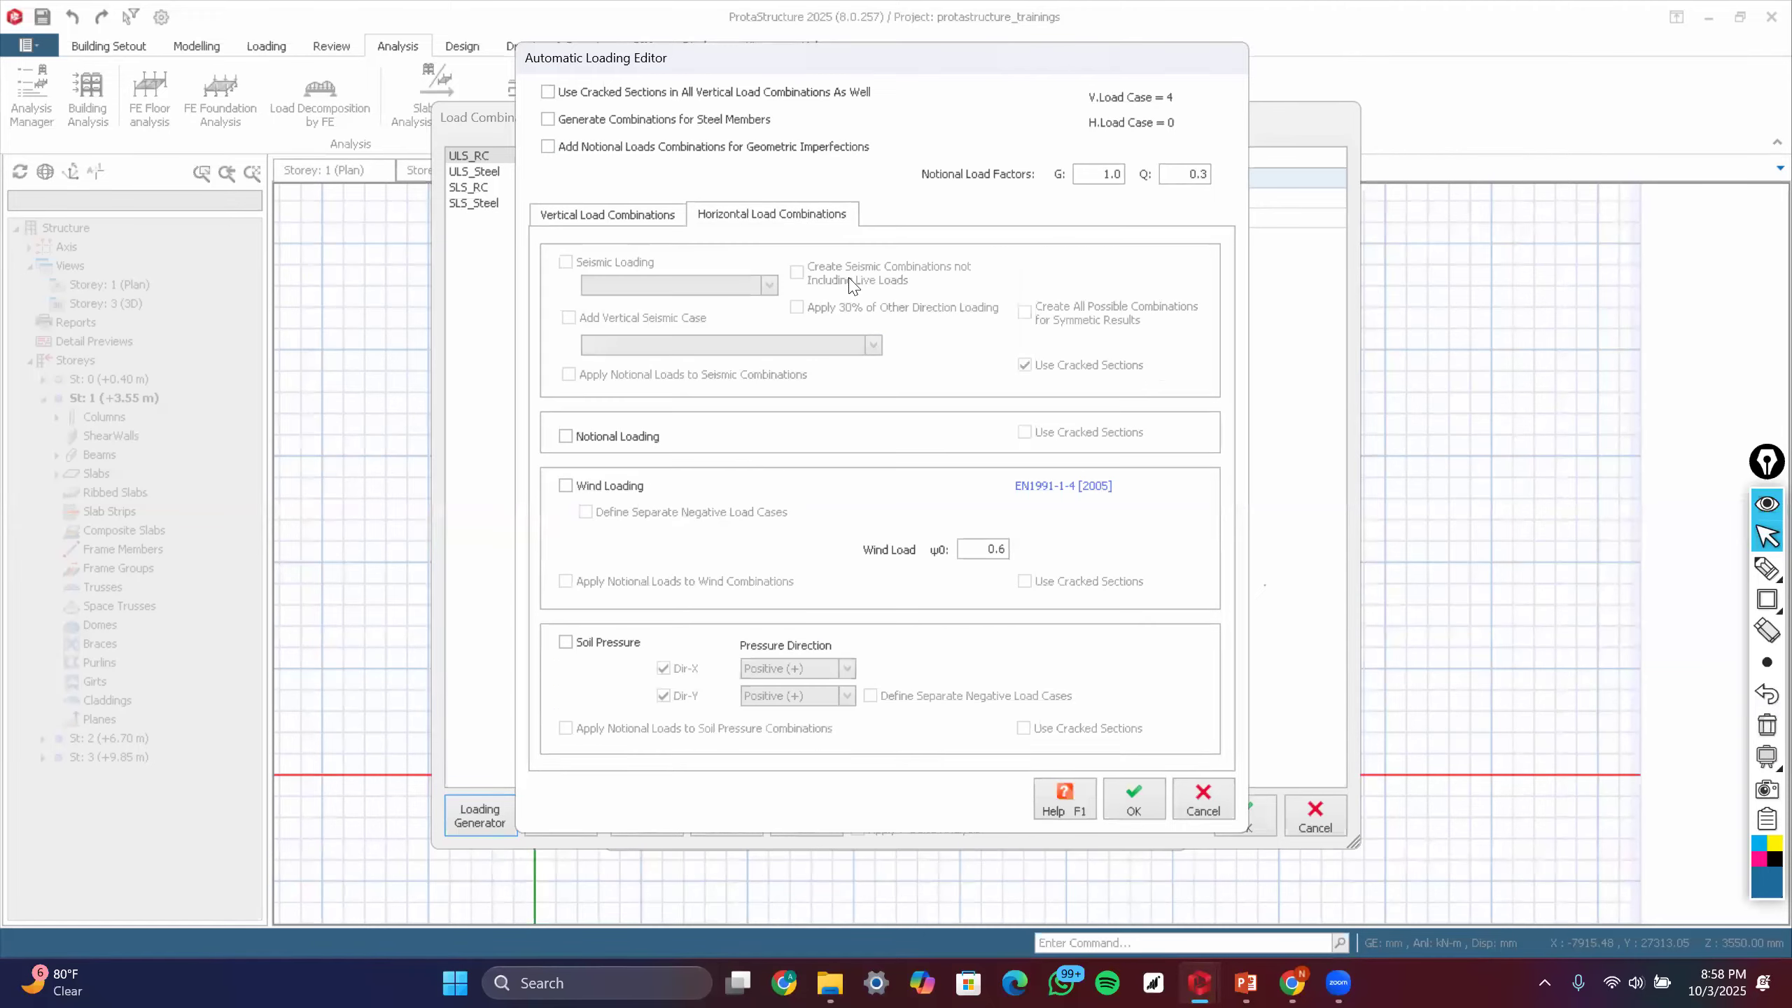
pyautogui.click(1131, 803)
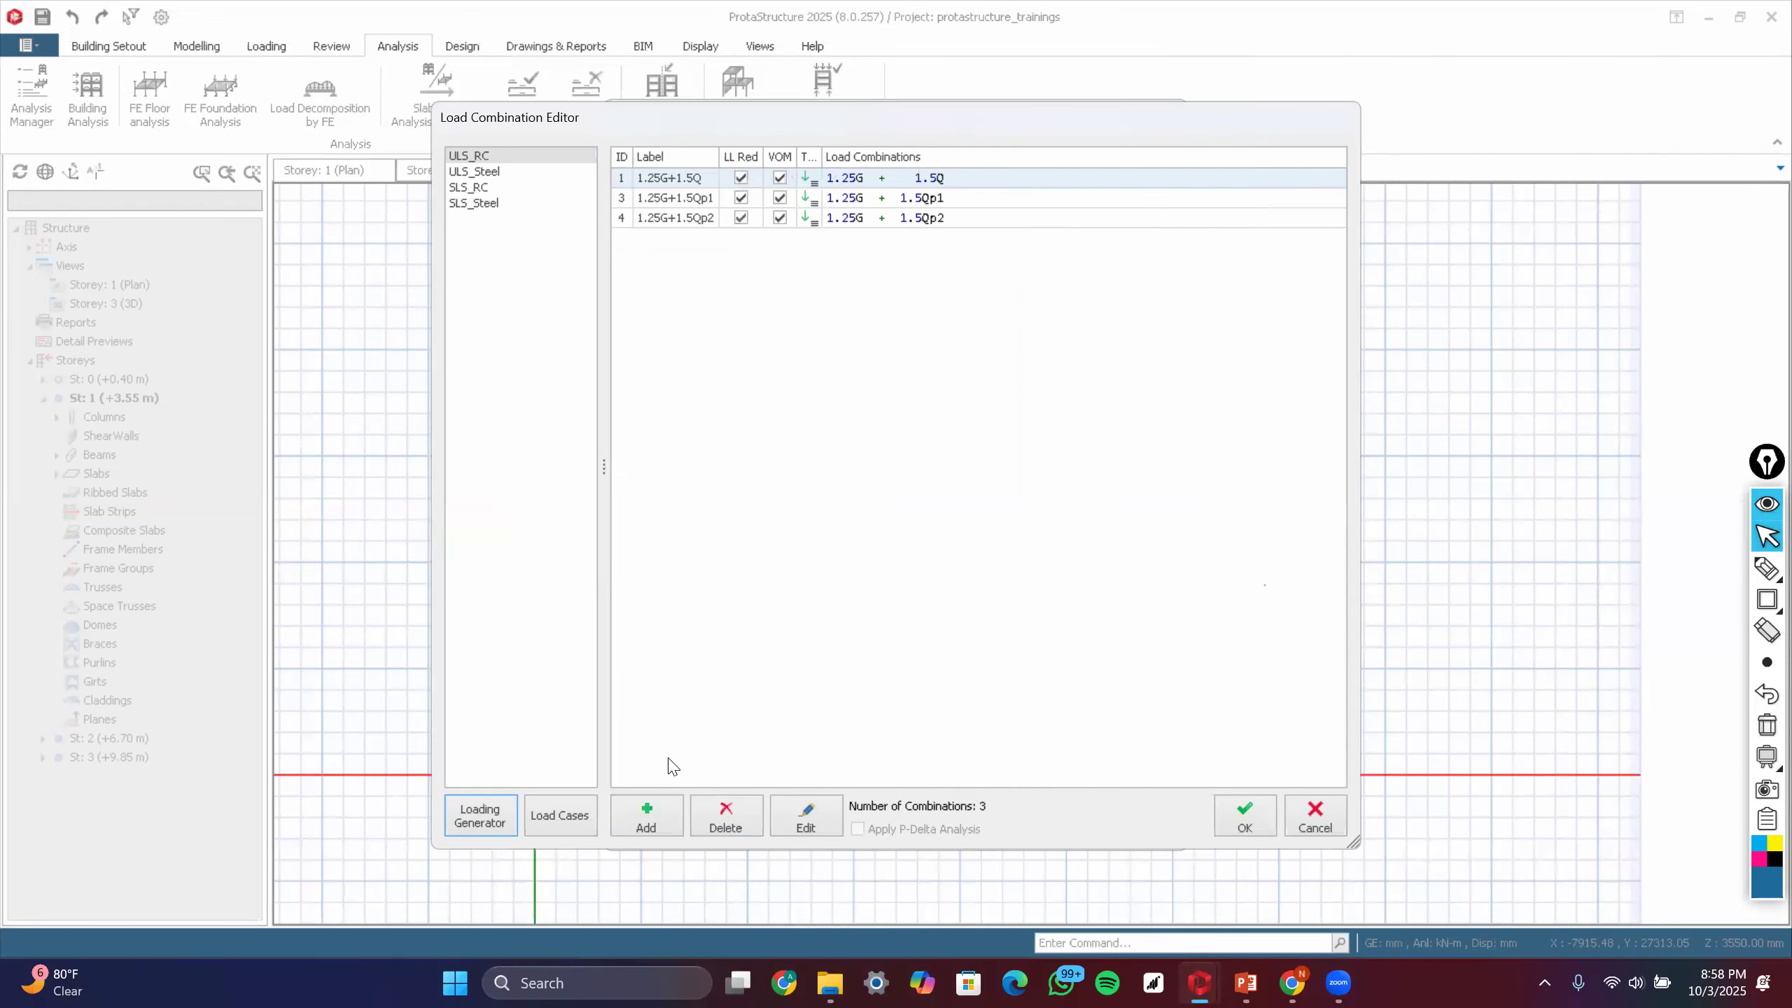
pyautogui.click(1243, 818)
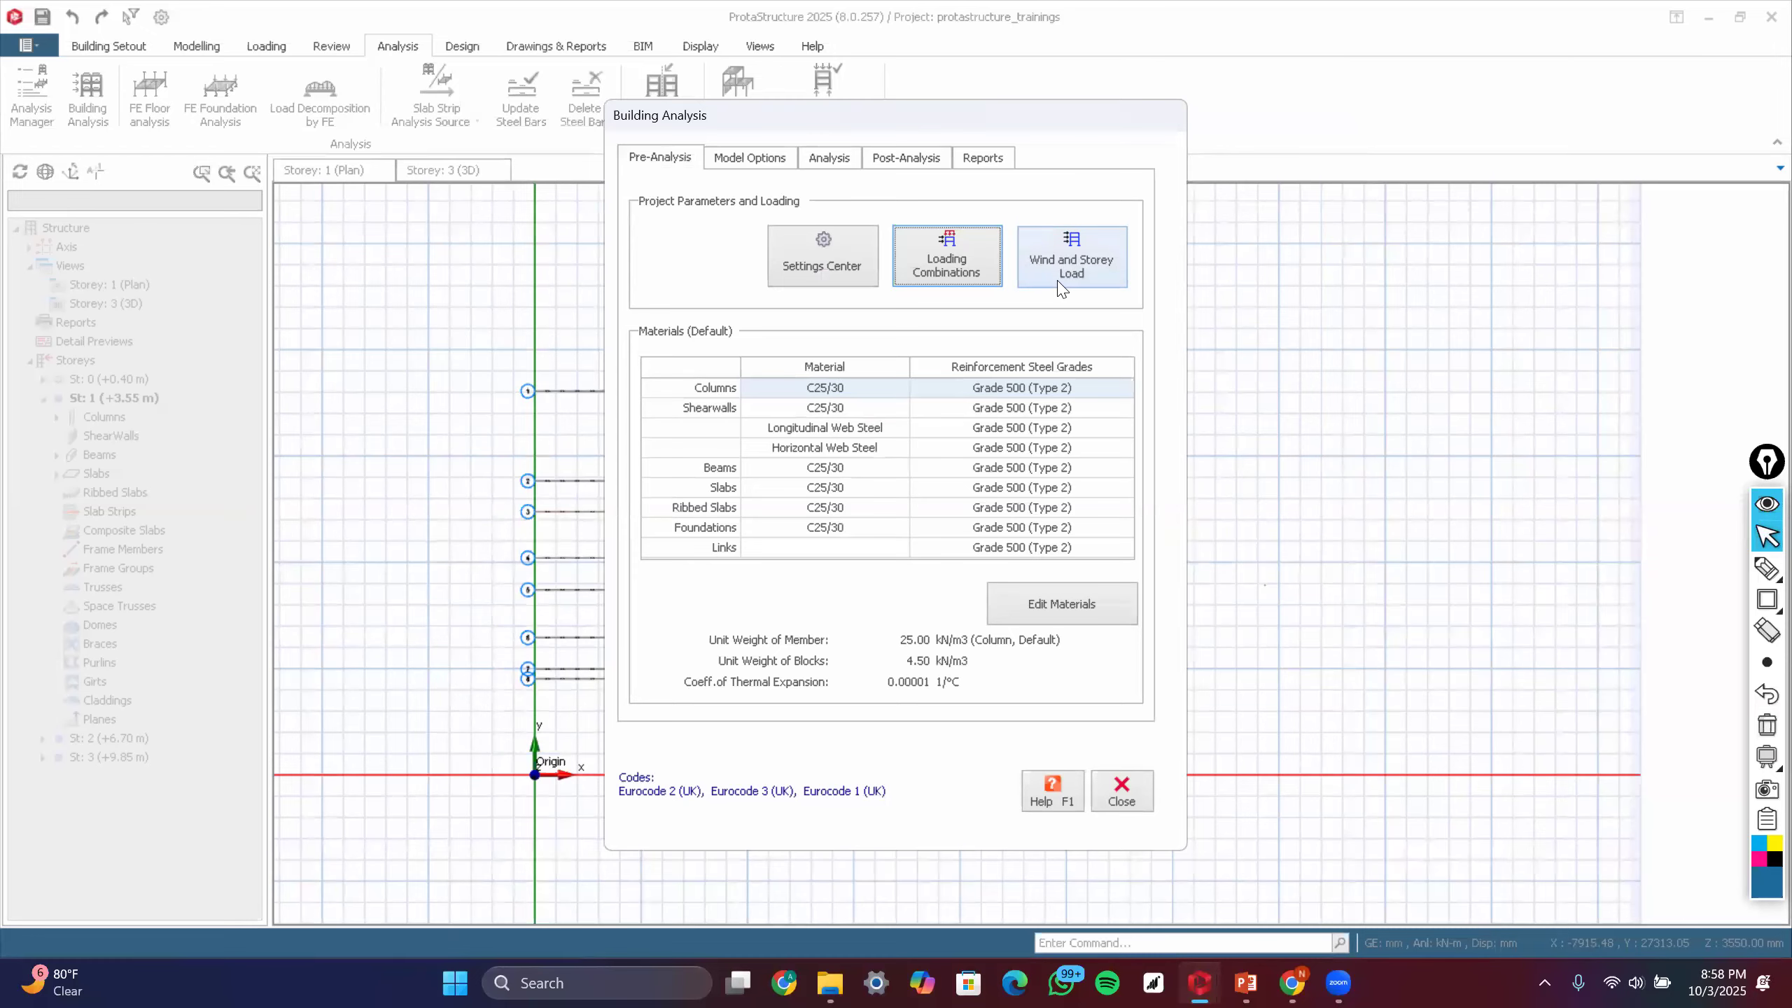
# - Check the storey parameters and loads under Wind and Storey Load, and leave without changing them
pyautogui.click(1063, 278)
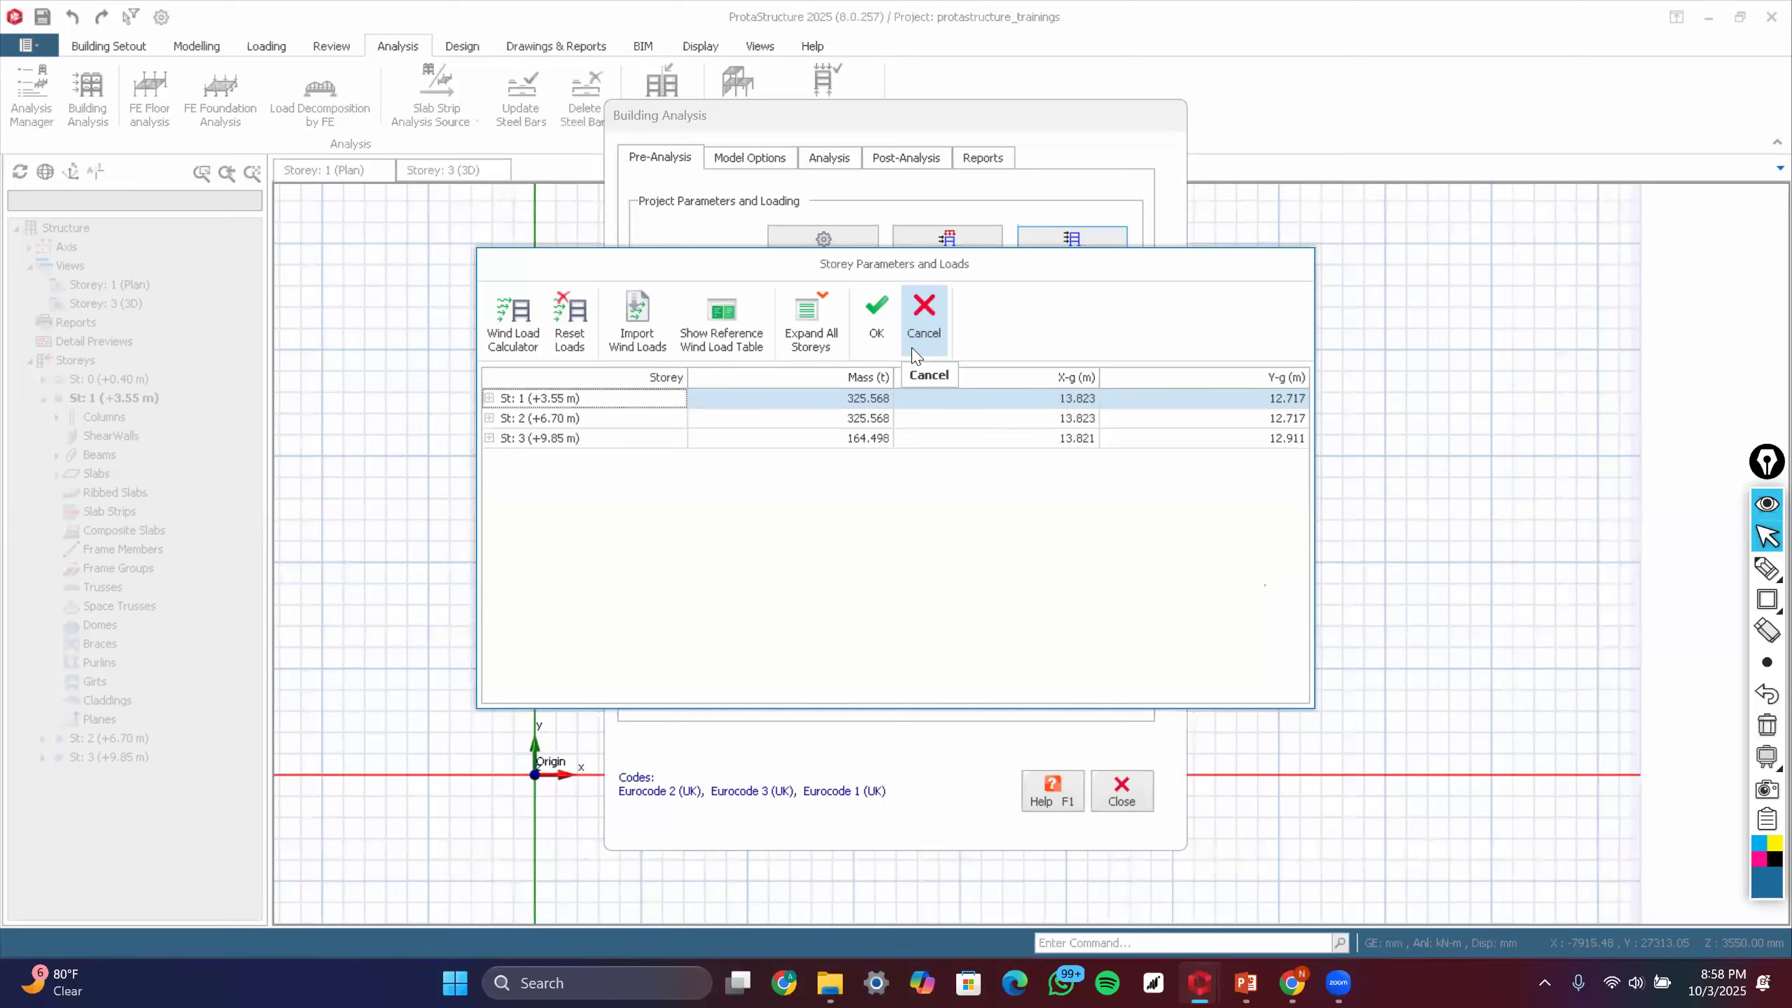
pyautogui.click(916, 353)
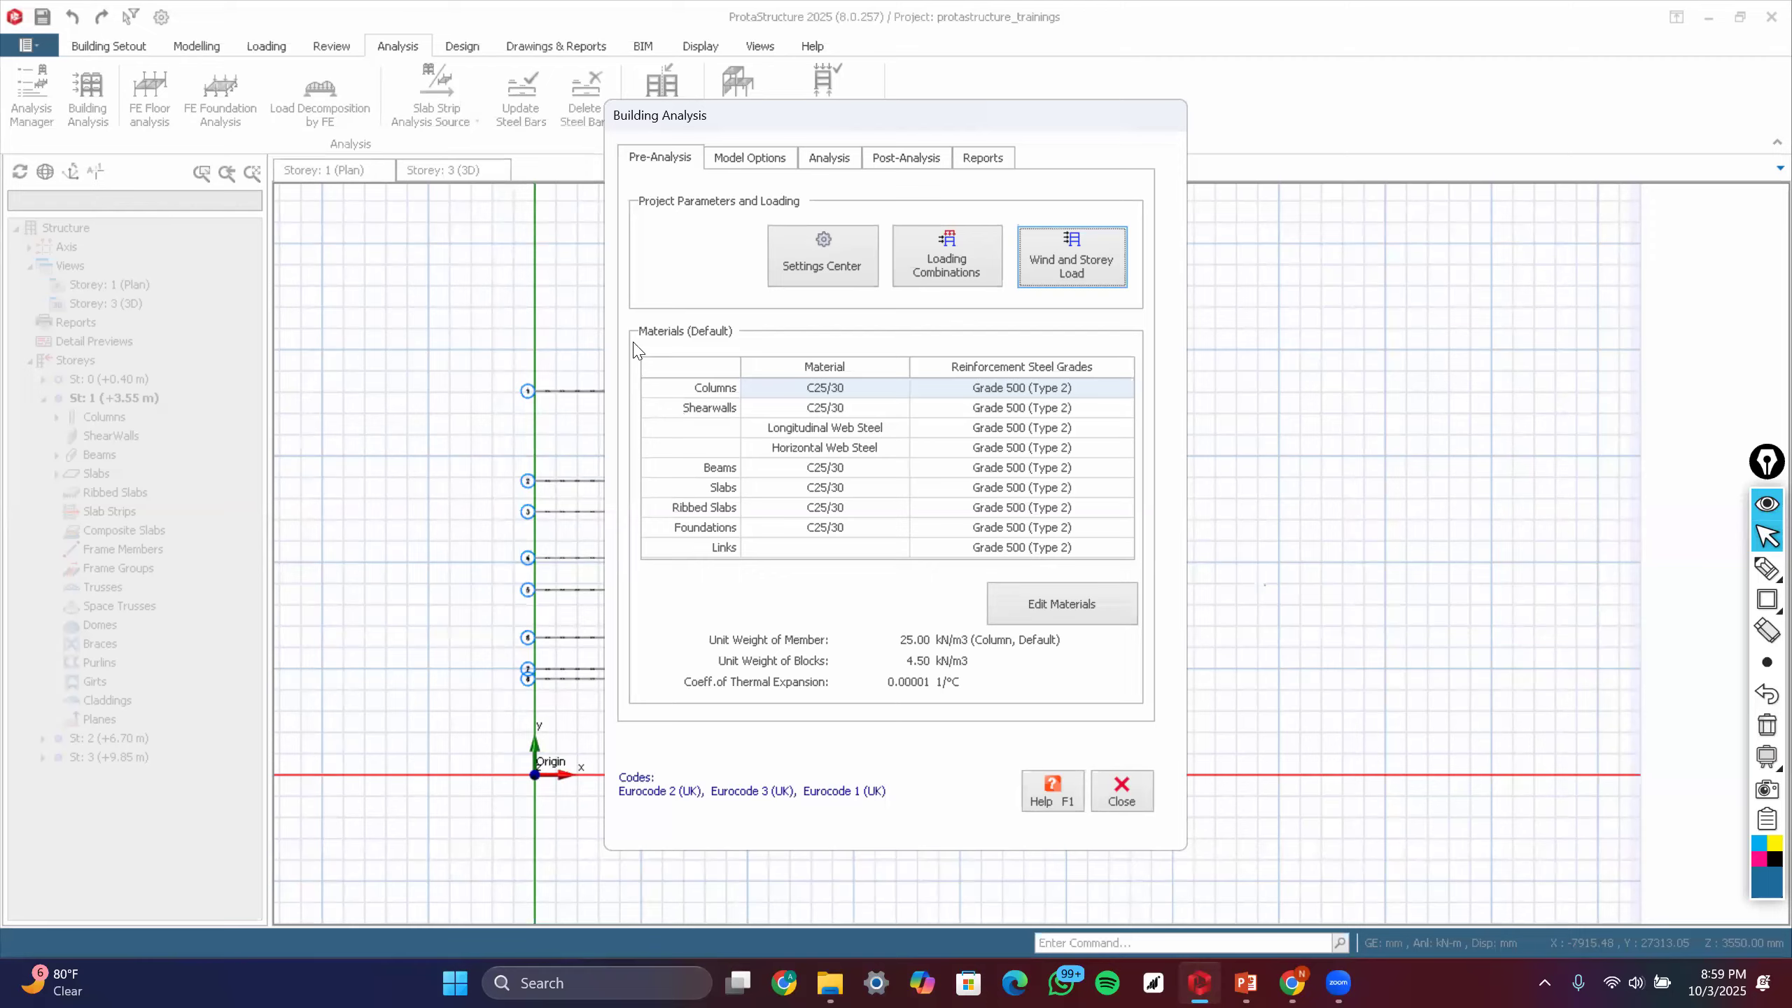
pyautogui.hotkey('ctrl', 'shift', 'r')
pyautogui.moveTo(631, 339)
pyautogui.mouseDown()
pyautogui.moveTo(852, 553)
pyautogui.moveTo(1157, 738)
pyautogui.mouseUp()
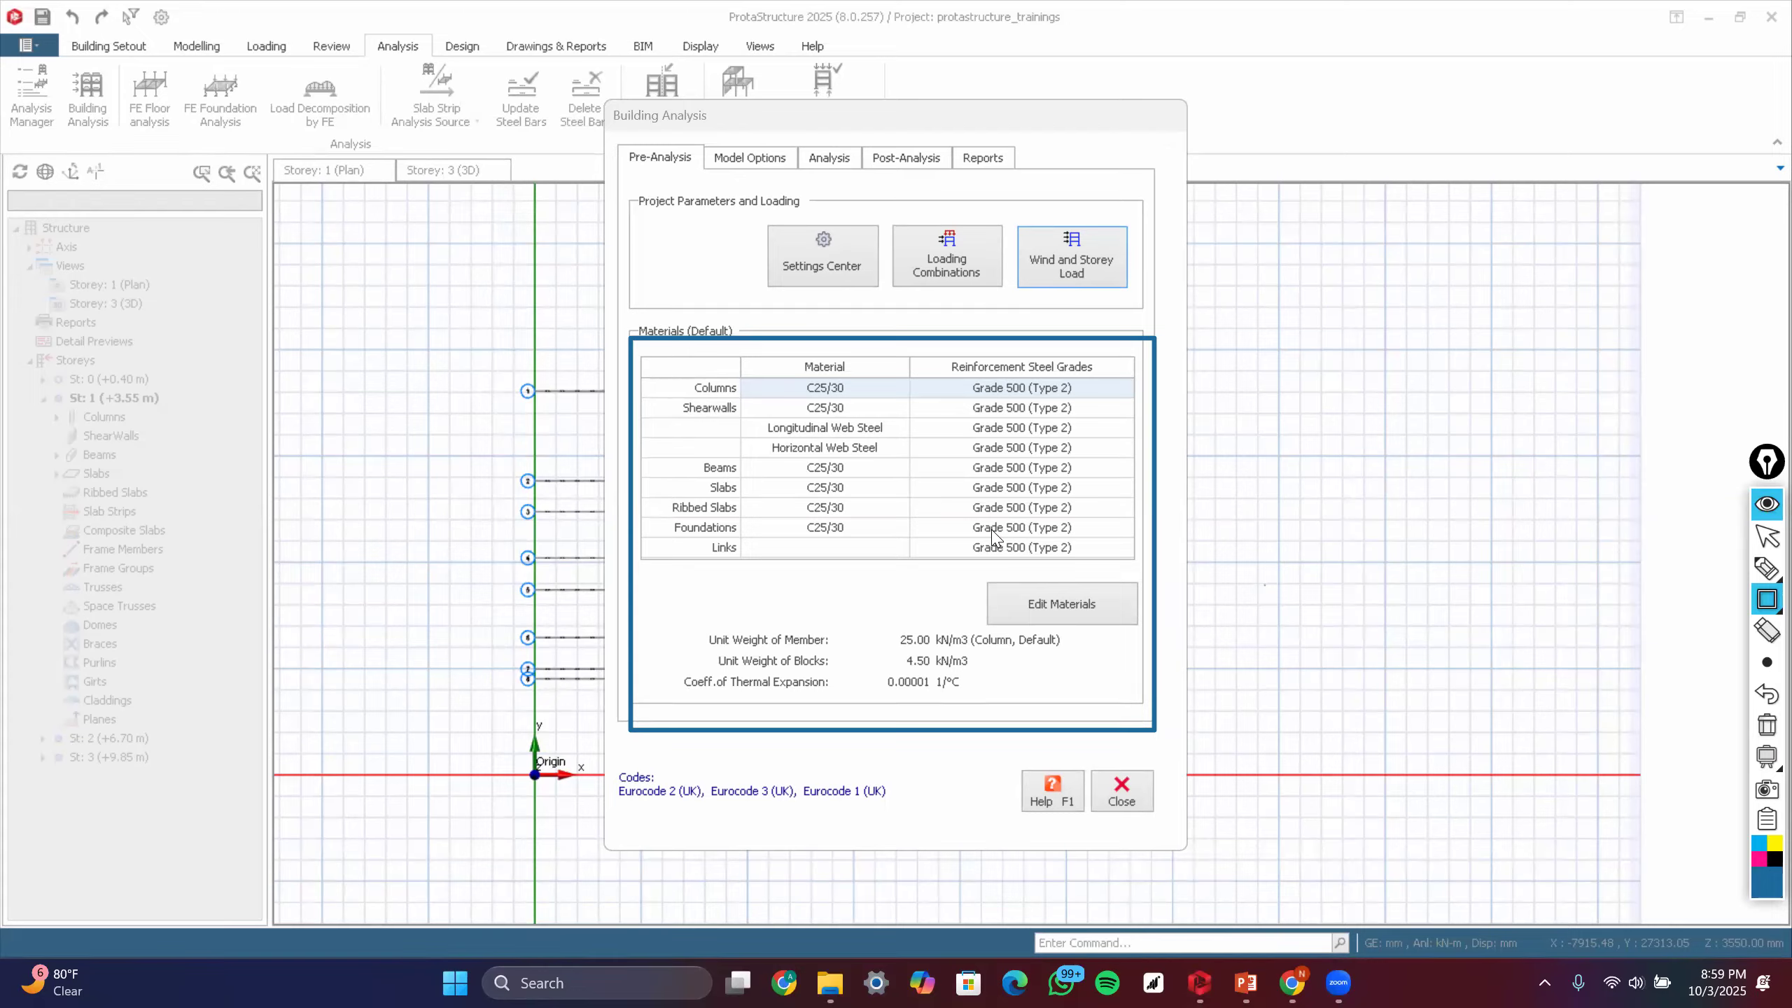
pyautogui.hotkey('ctrl', 'shift', '2')
pyautogui.hotkey('ctrl', 'shift', '7')
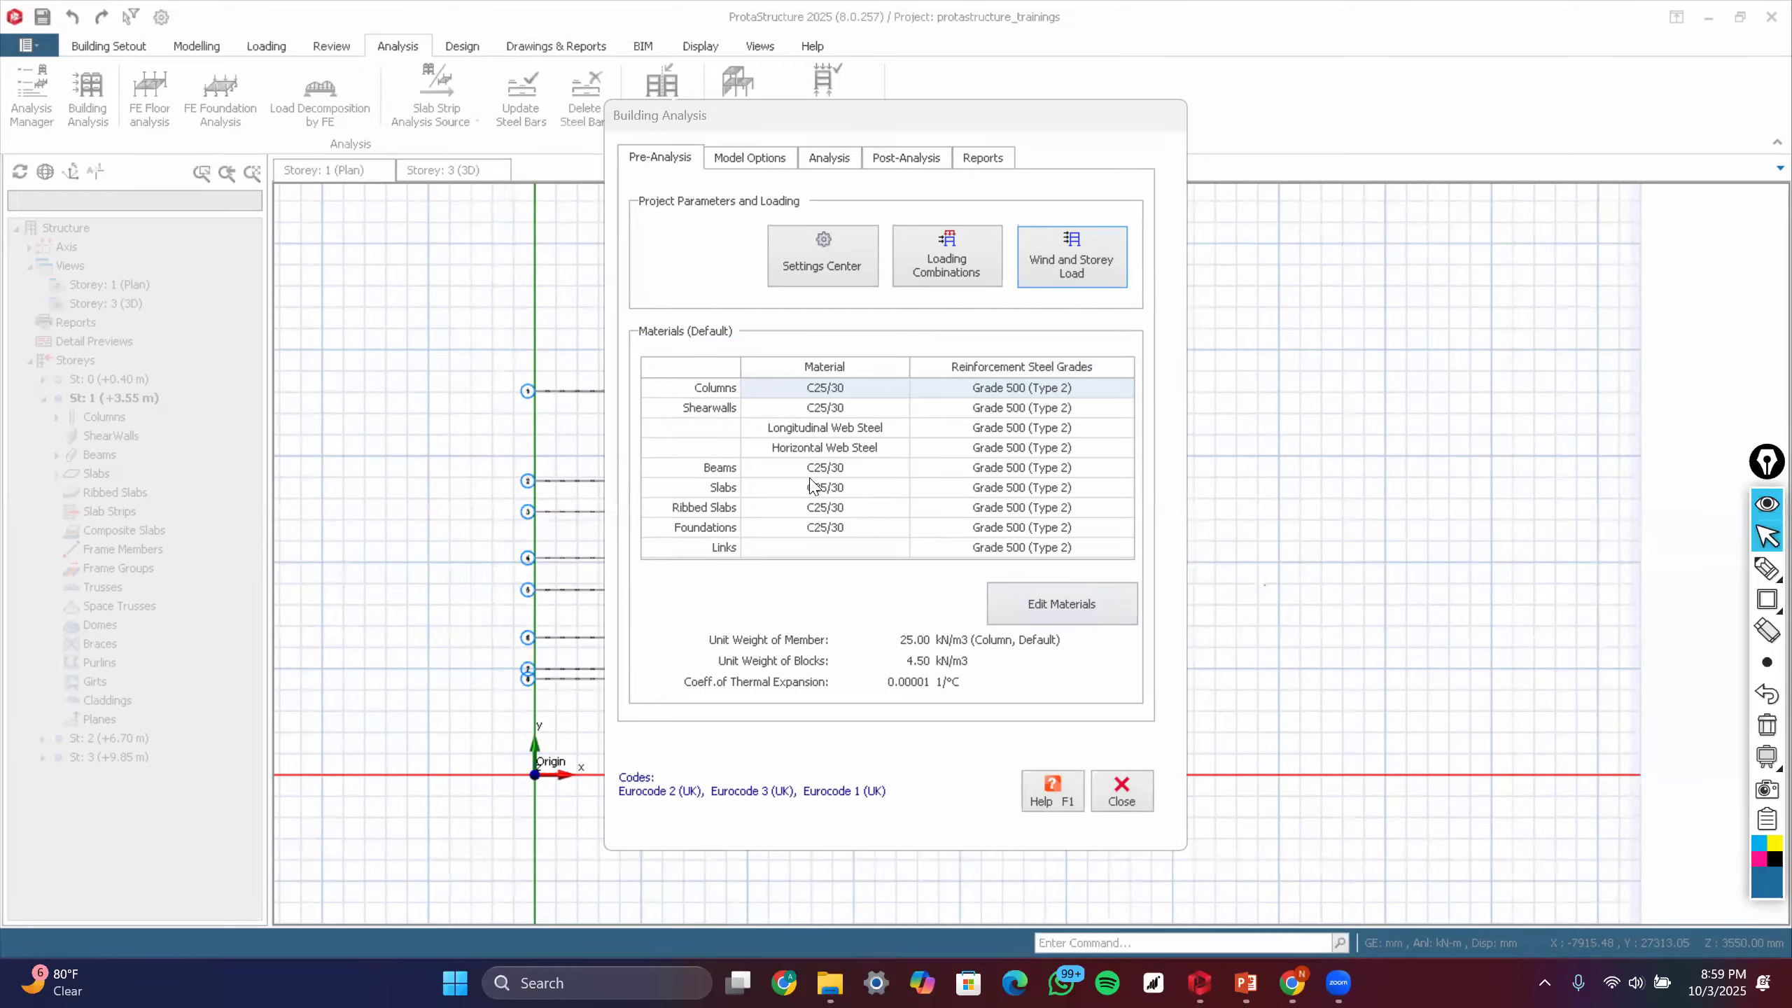
# - Open the material settings and compare the Default Materials with the Foundation Floor materials
pyautogui.click(1035, 596)
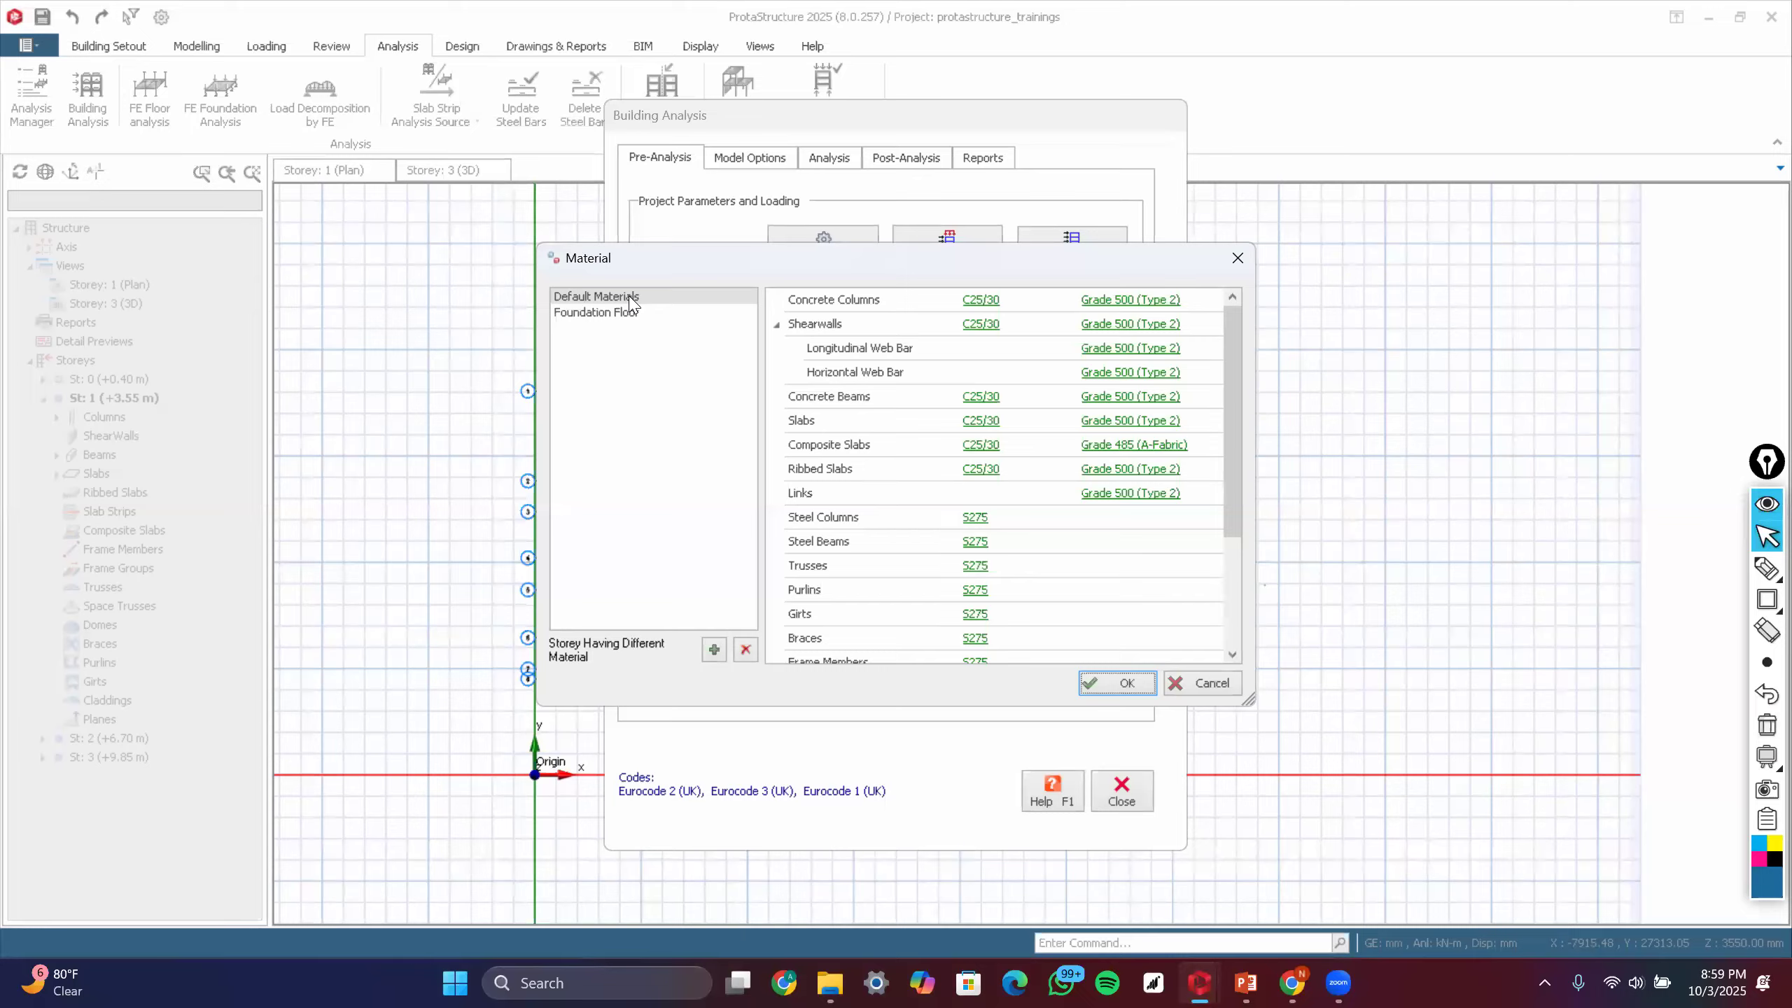
pyautogui.click(630, 315)
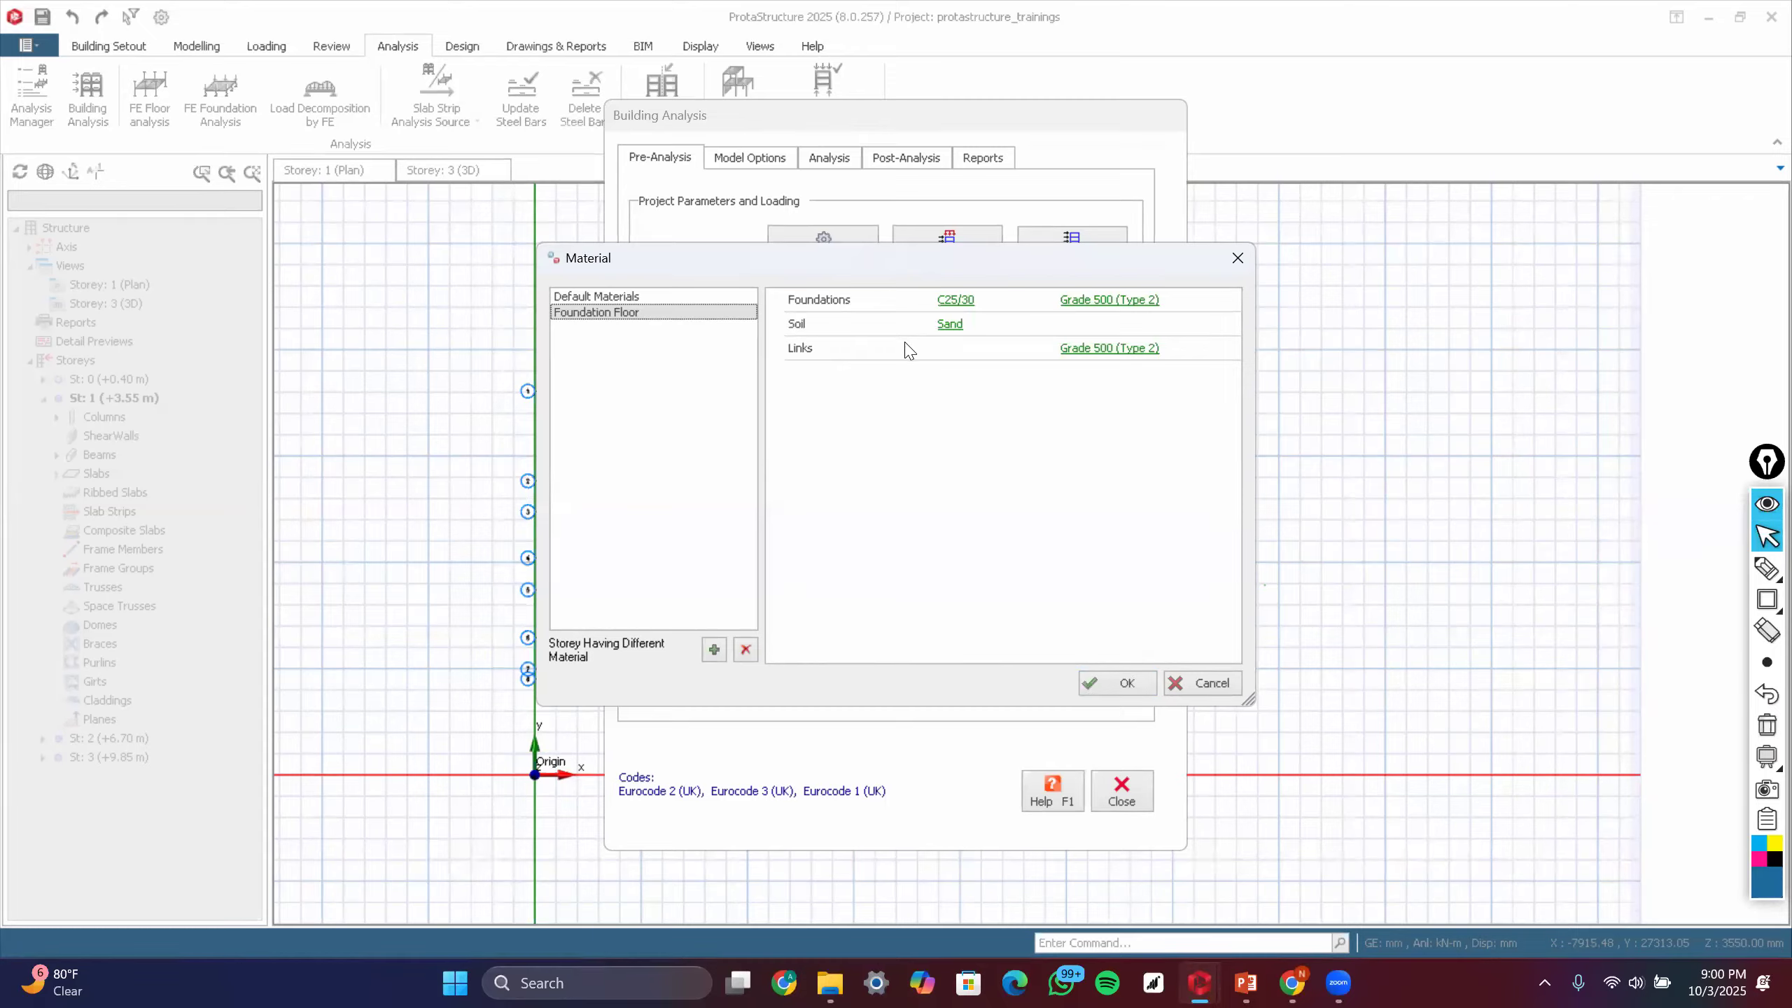
pyautogui.click(611, 297)
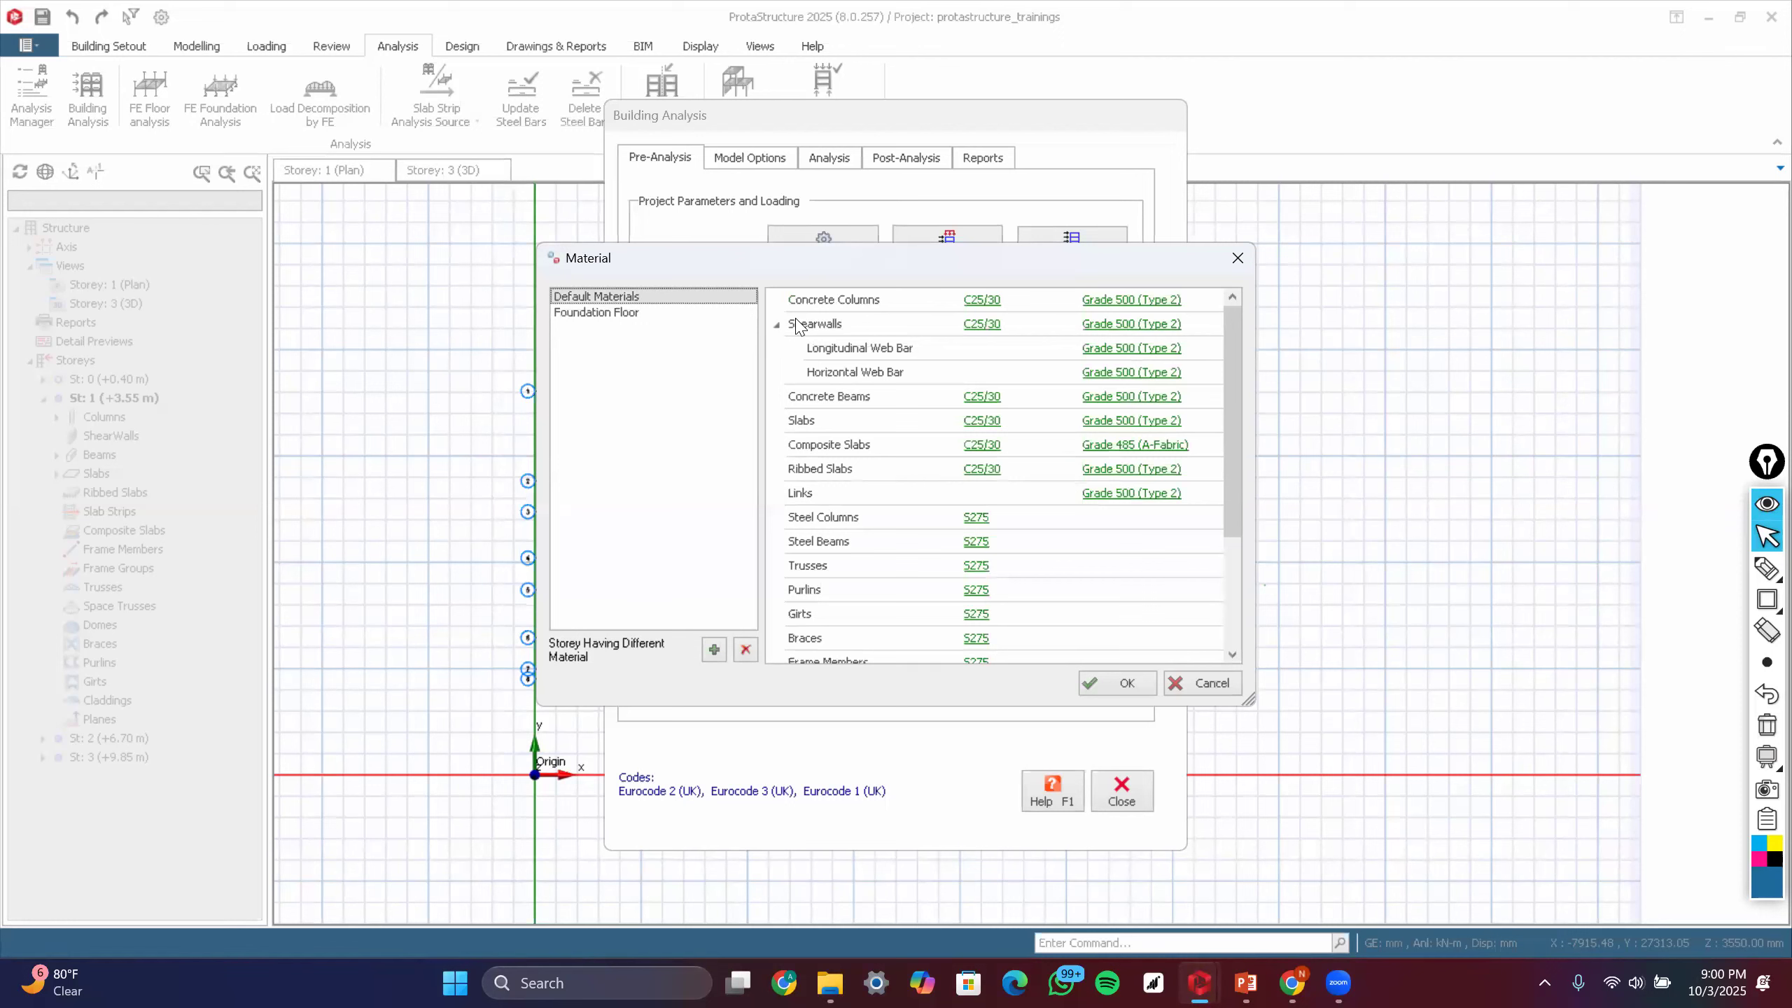
# - Review the properties of the concrete grades and set the default concrete columns' material to C20/25
pyautogui.click(980, 303)
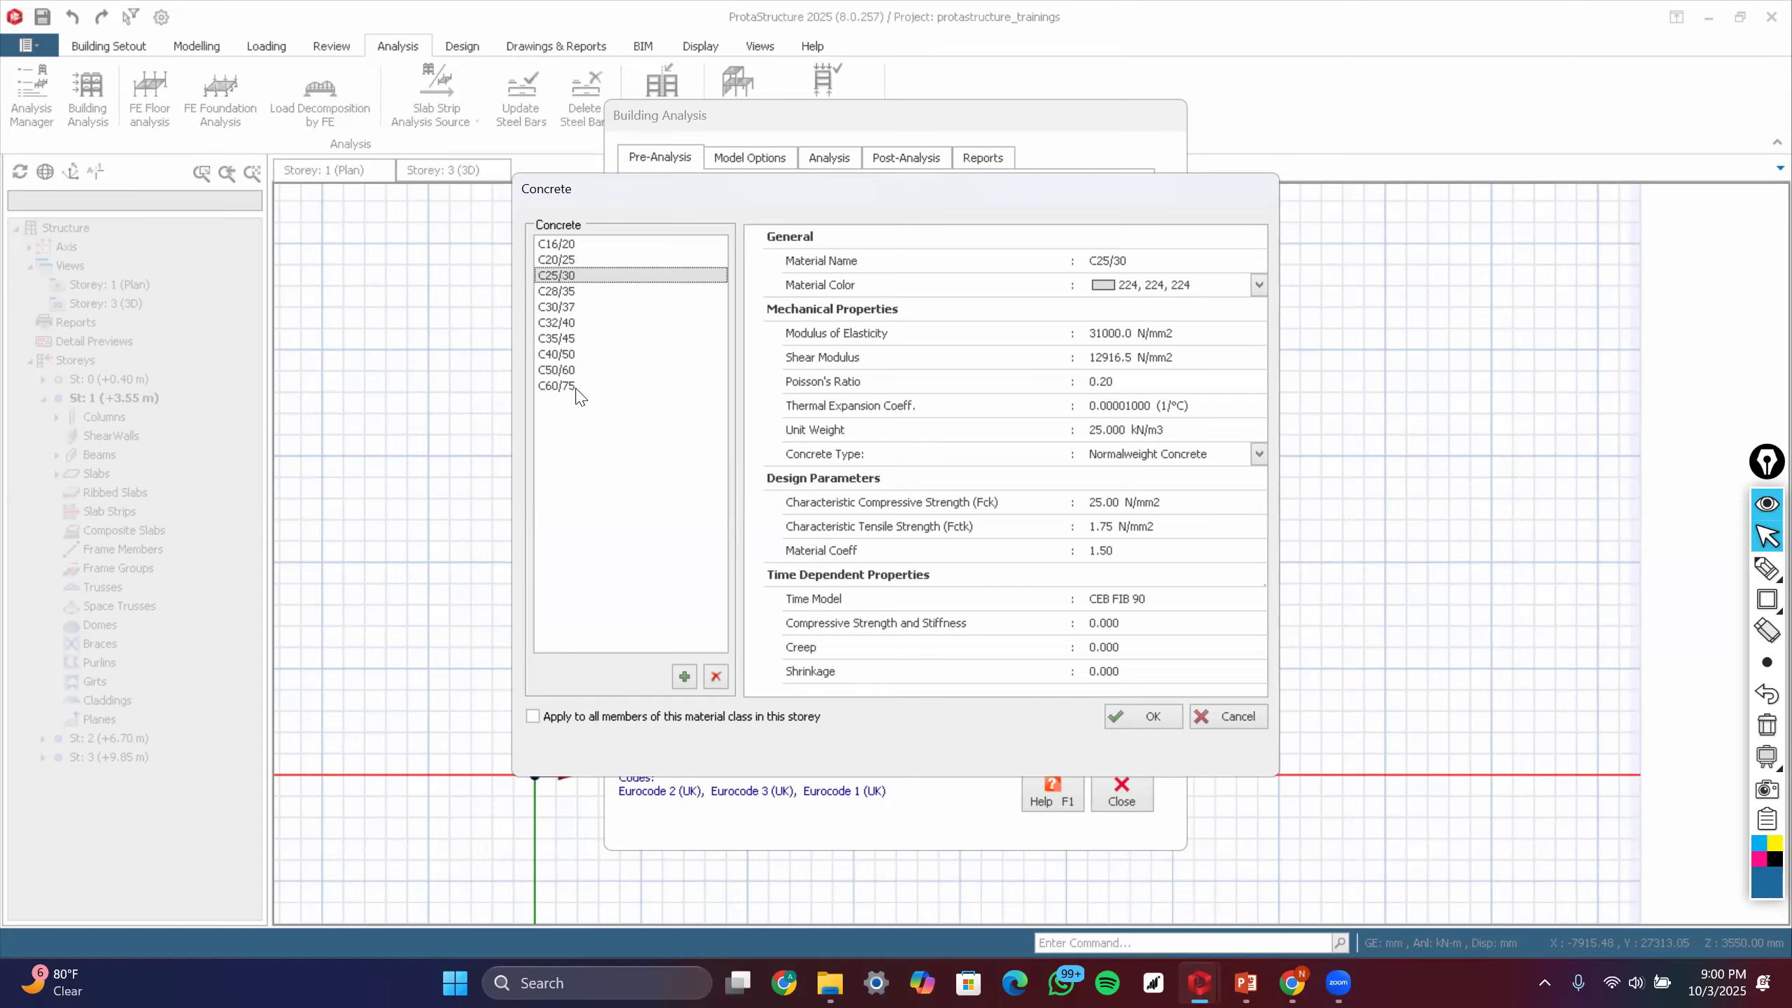
pyautogui.click(590, 264)
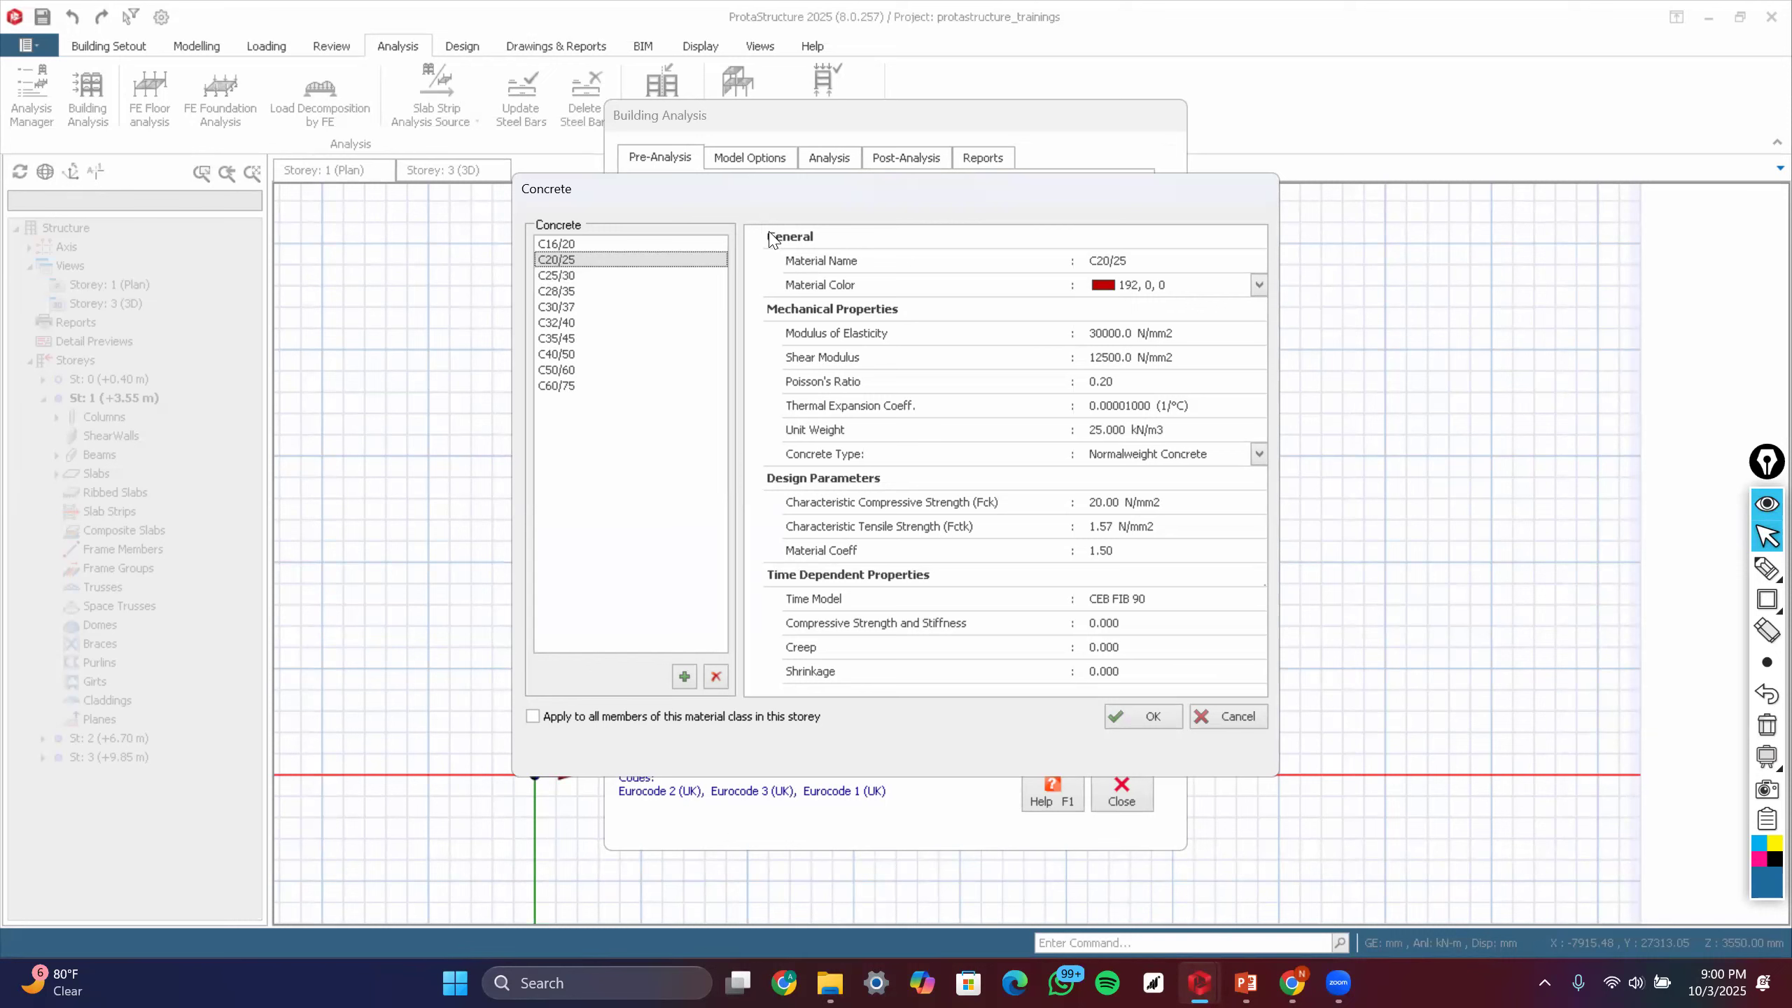
pyautogui.hotkey('ctrl', 'shift', 'r')
pyautogui.moveTo(749, 227)
pyautogui.mouseDown()
pyautogui.moveTo(1192, 660)
pyautogui.moveTo(1250, 747)
pyautogui.moveTo(1263, 661)
pyautogui.moveTo(1330, 674)
pyautogui.moveTo(1278, 695)
pyautogui.mouseUp()
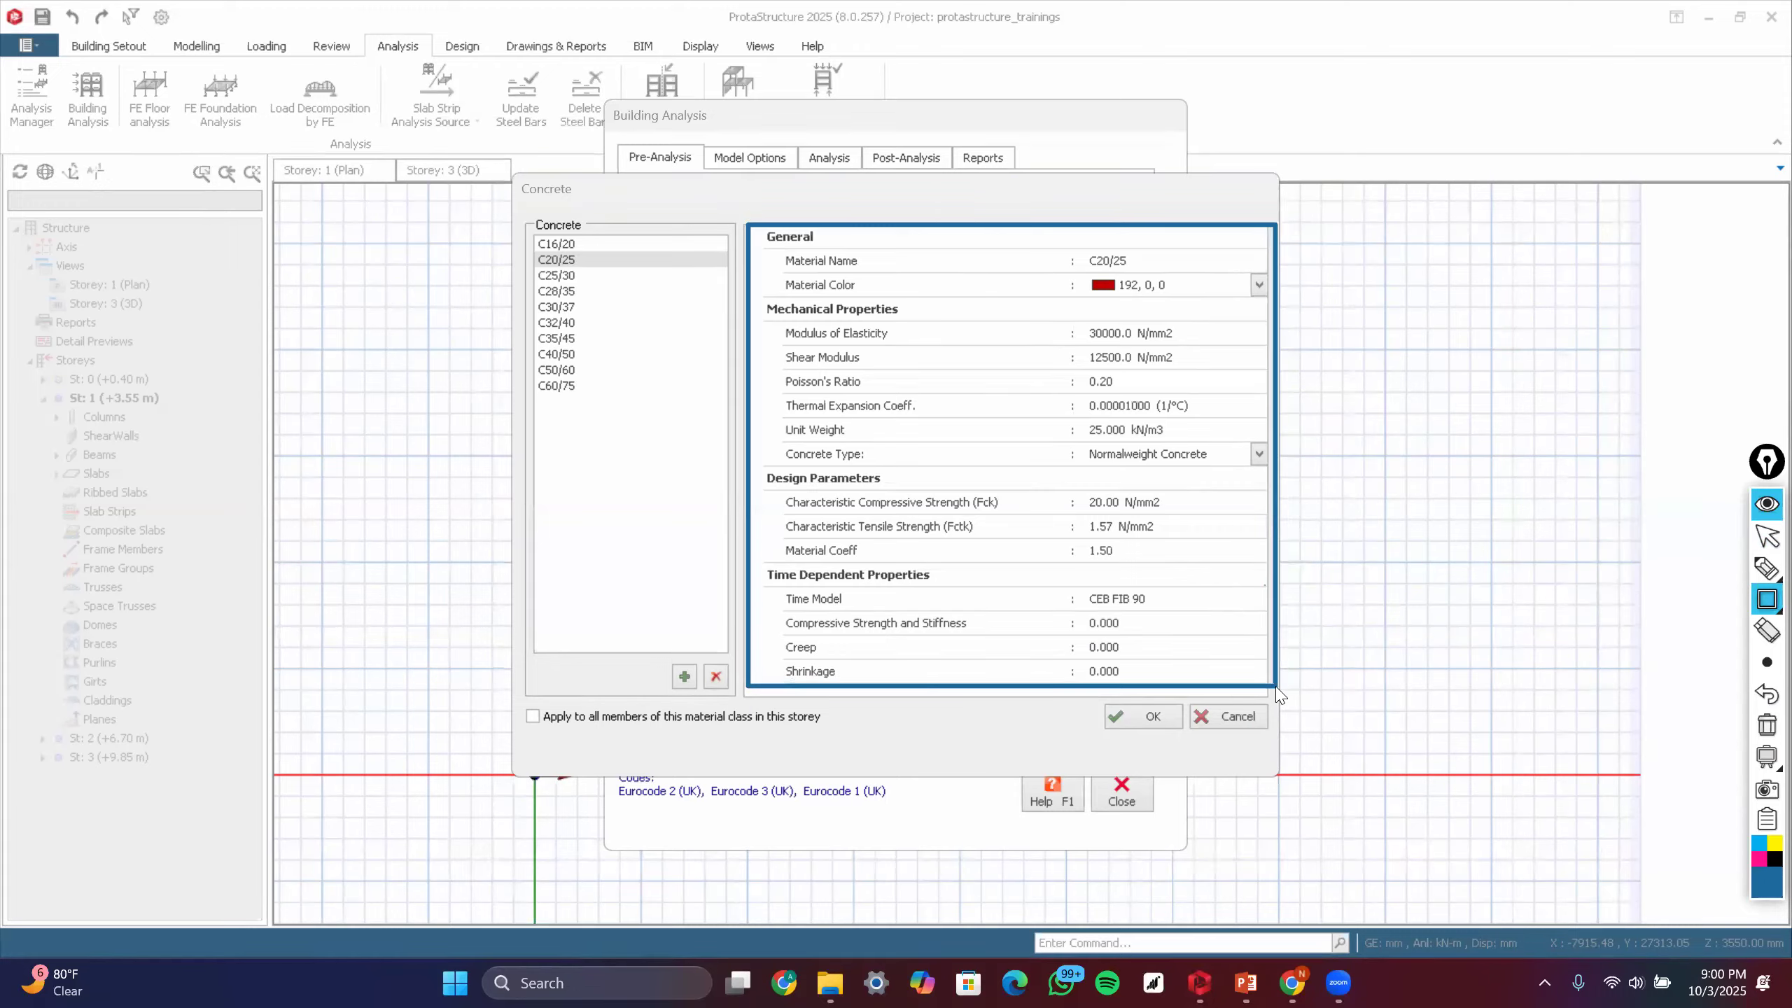
pyautogui.hotkey('ctrl', 'shift', '7')
pyautogui.hotkey('ctrl', 'shift', '2')
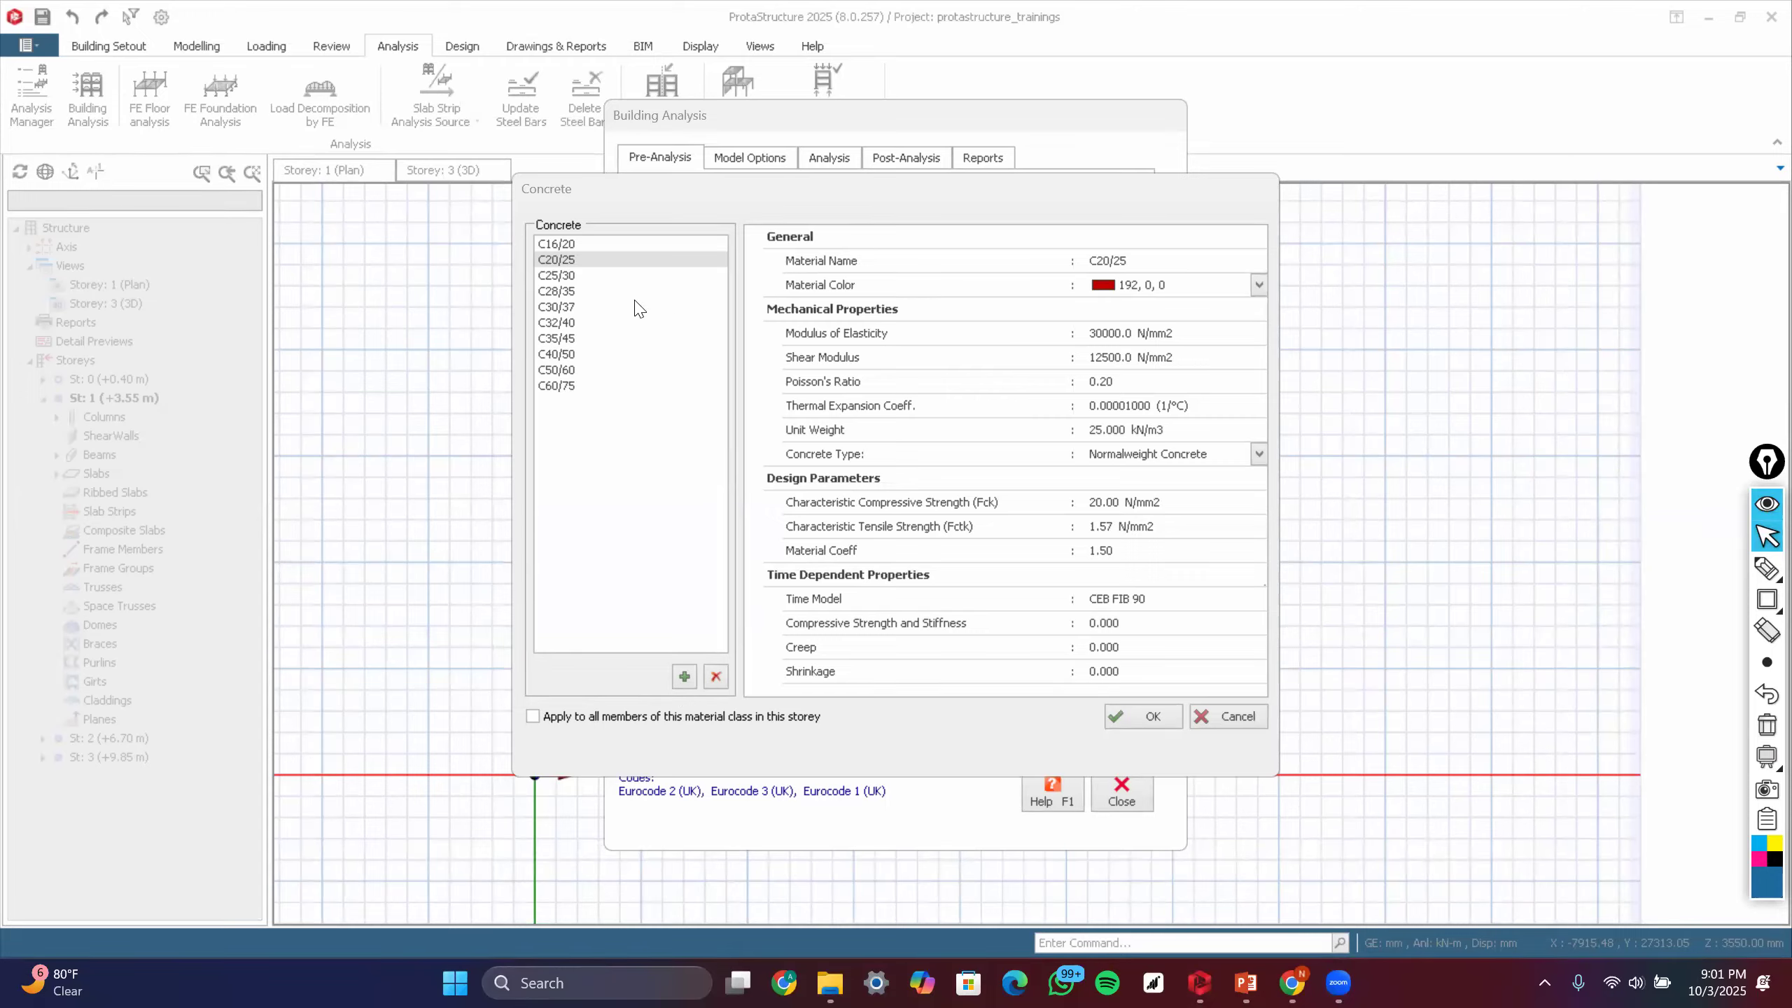
pyautogui.click(598, 276)
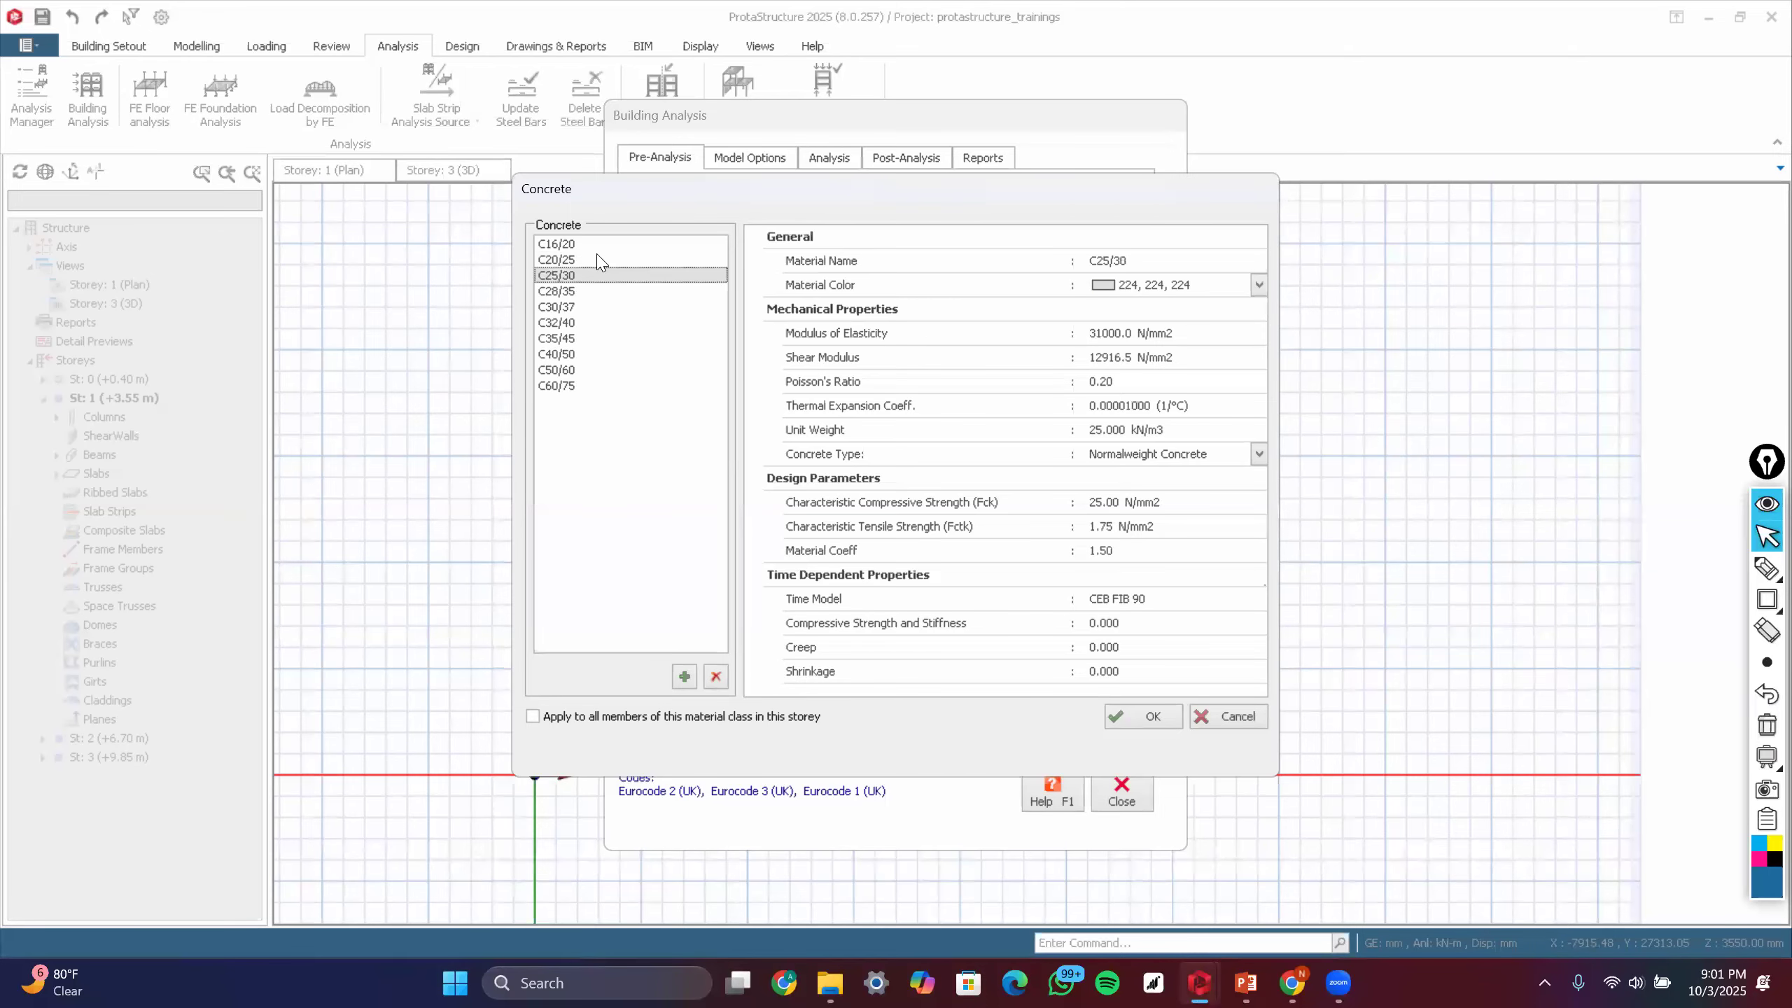
pyautogui.click(600, 260)
pyautogui.click(1132, 715)
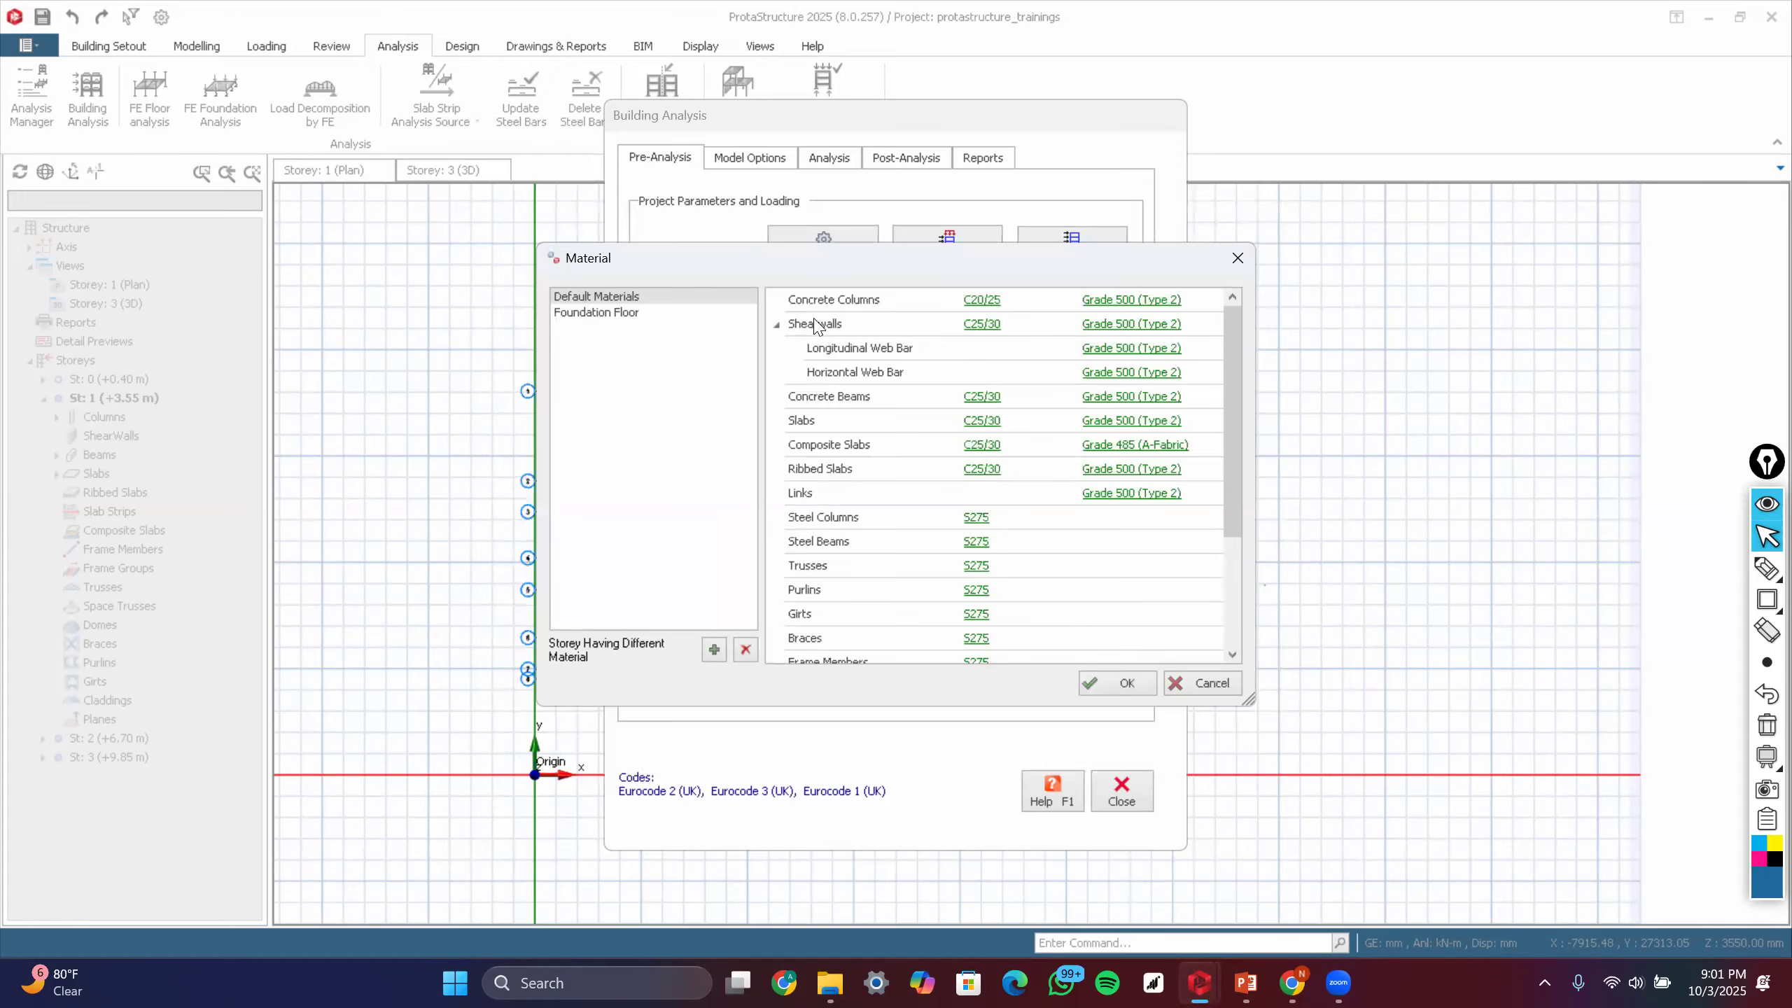
# - Set the shearwalls' concrete to C20/25 and apply it to all members of this material class in the storey
pyautogui.click(985, 326)
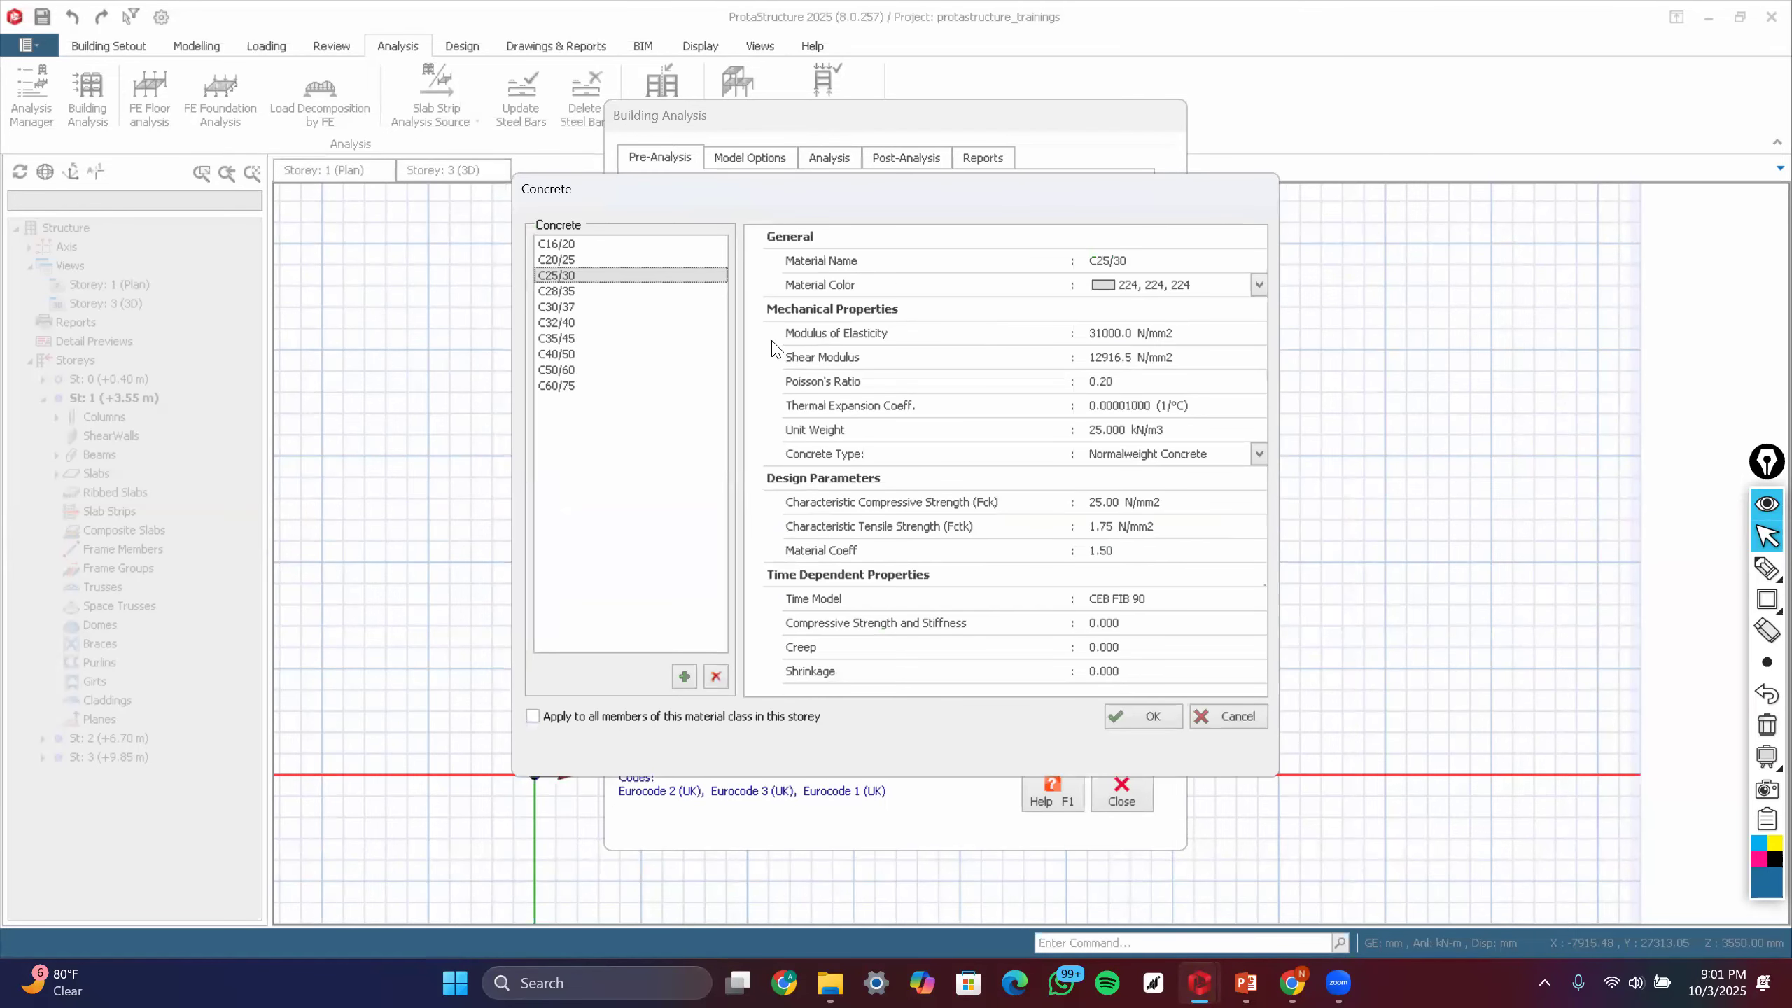
pyautogui.click(624, 261)
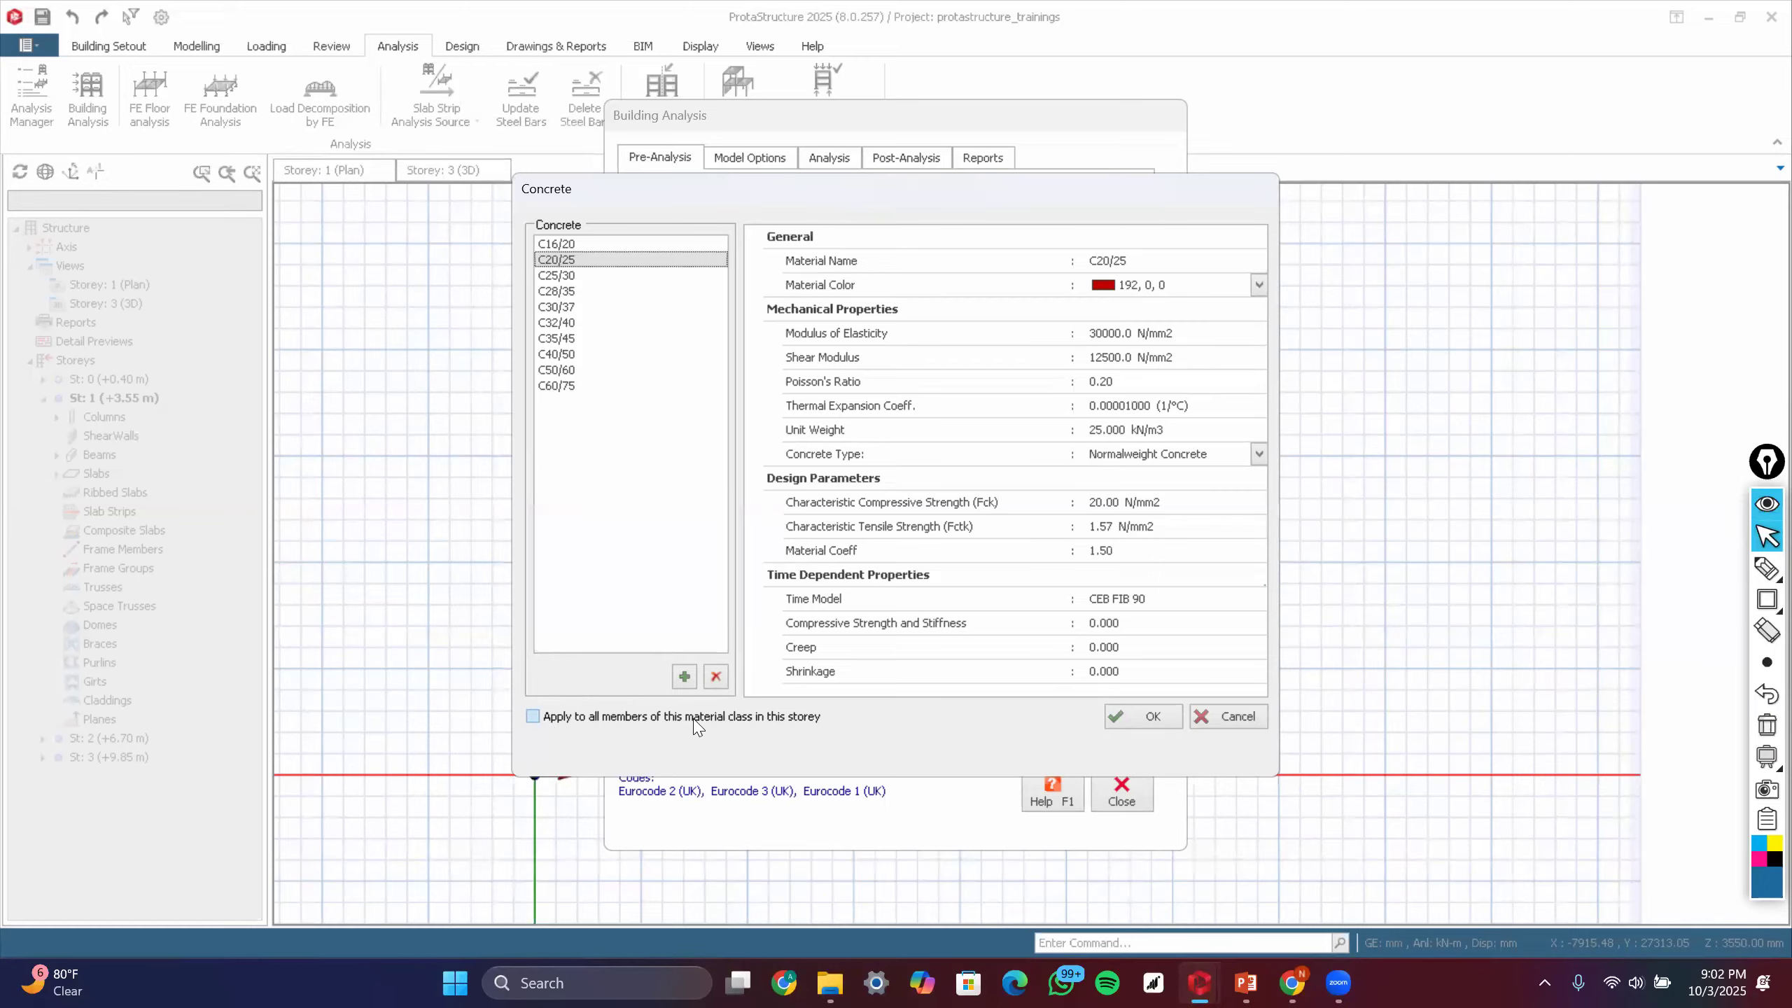
pyautogui.click(658, 717)
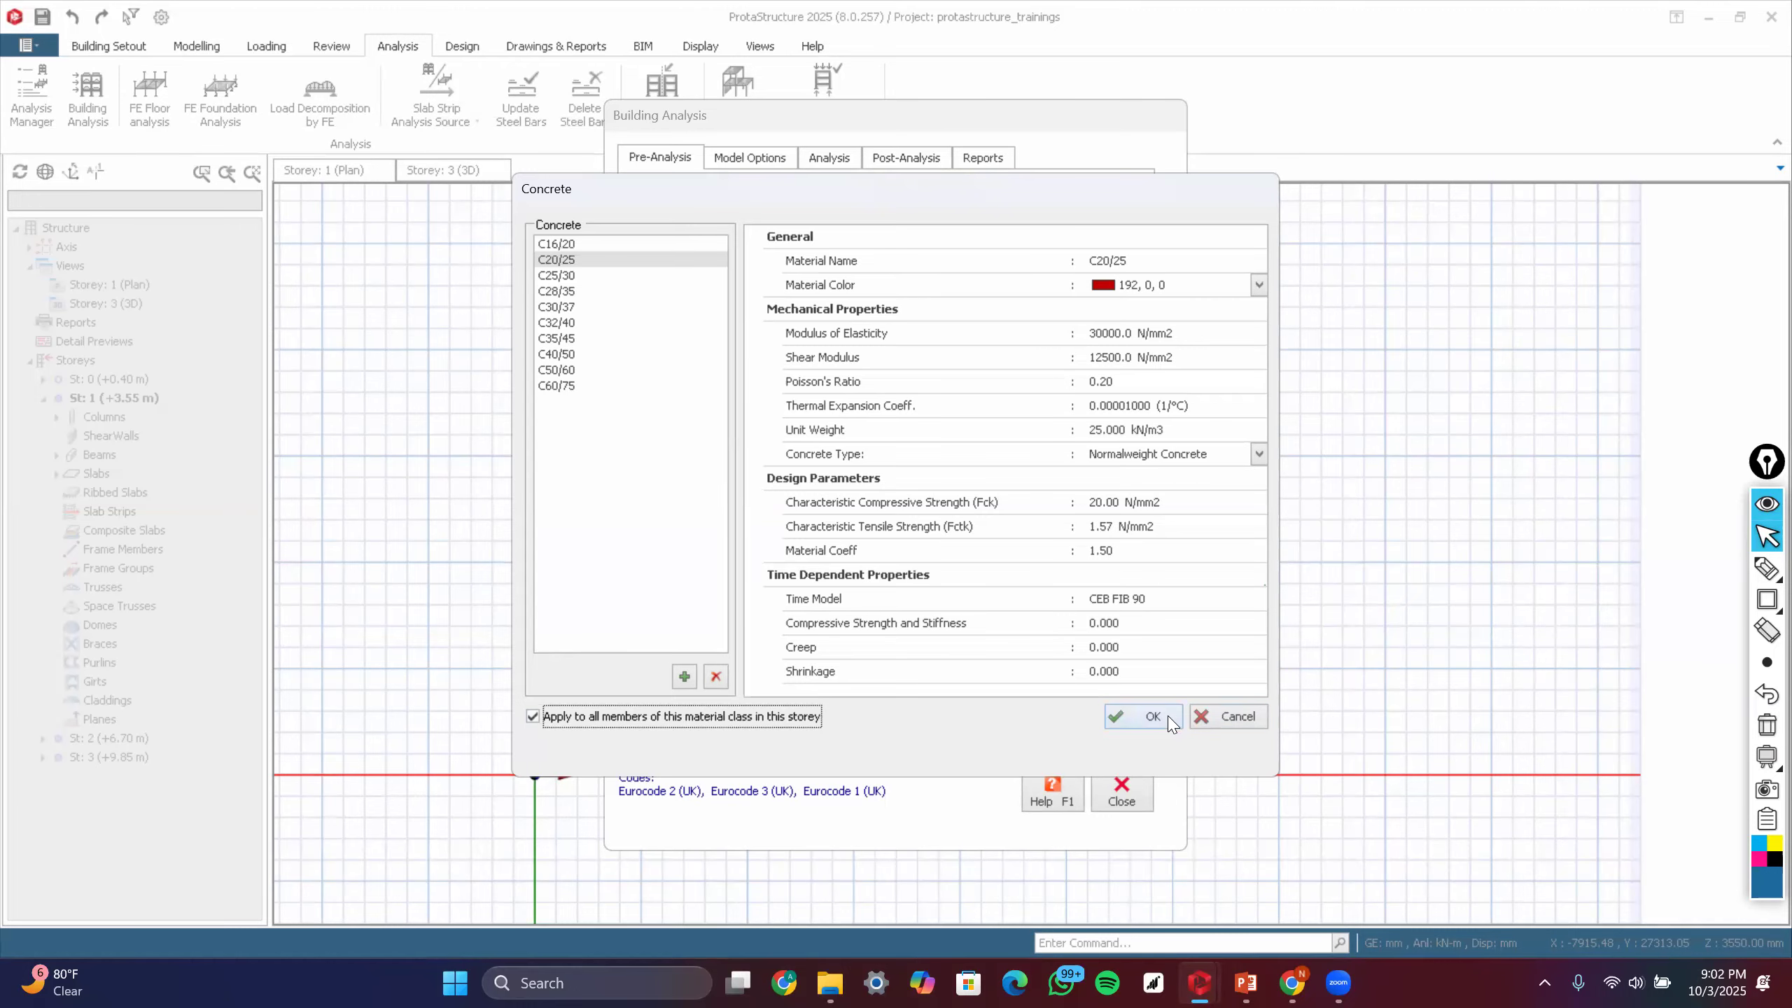
pyautogui.click(1152, 717)
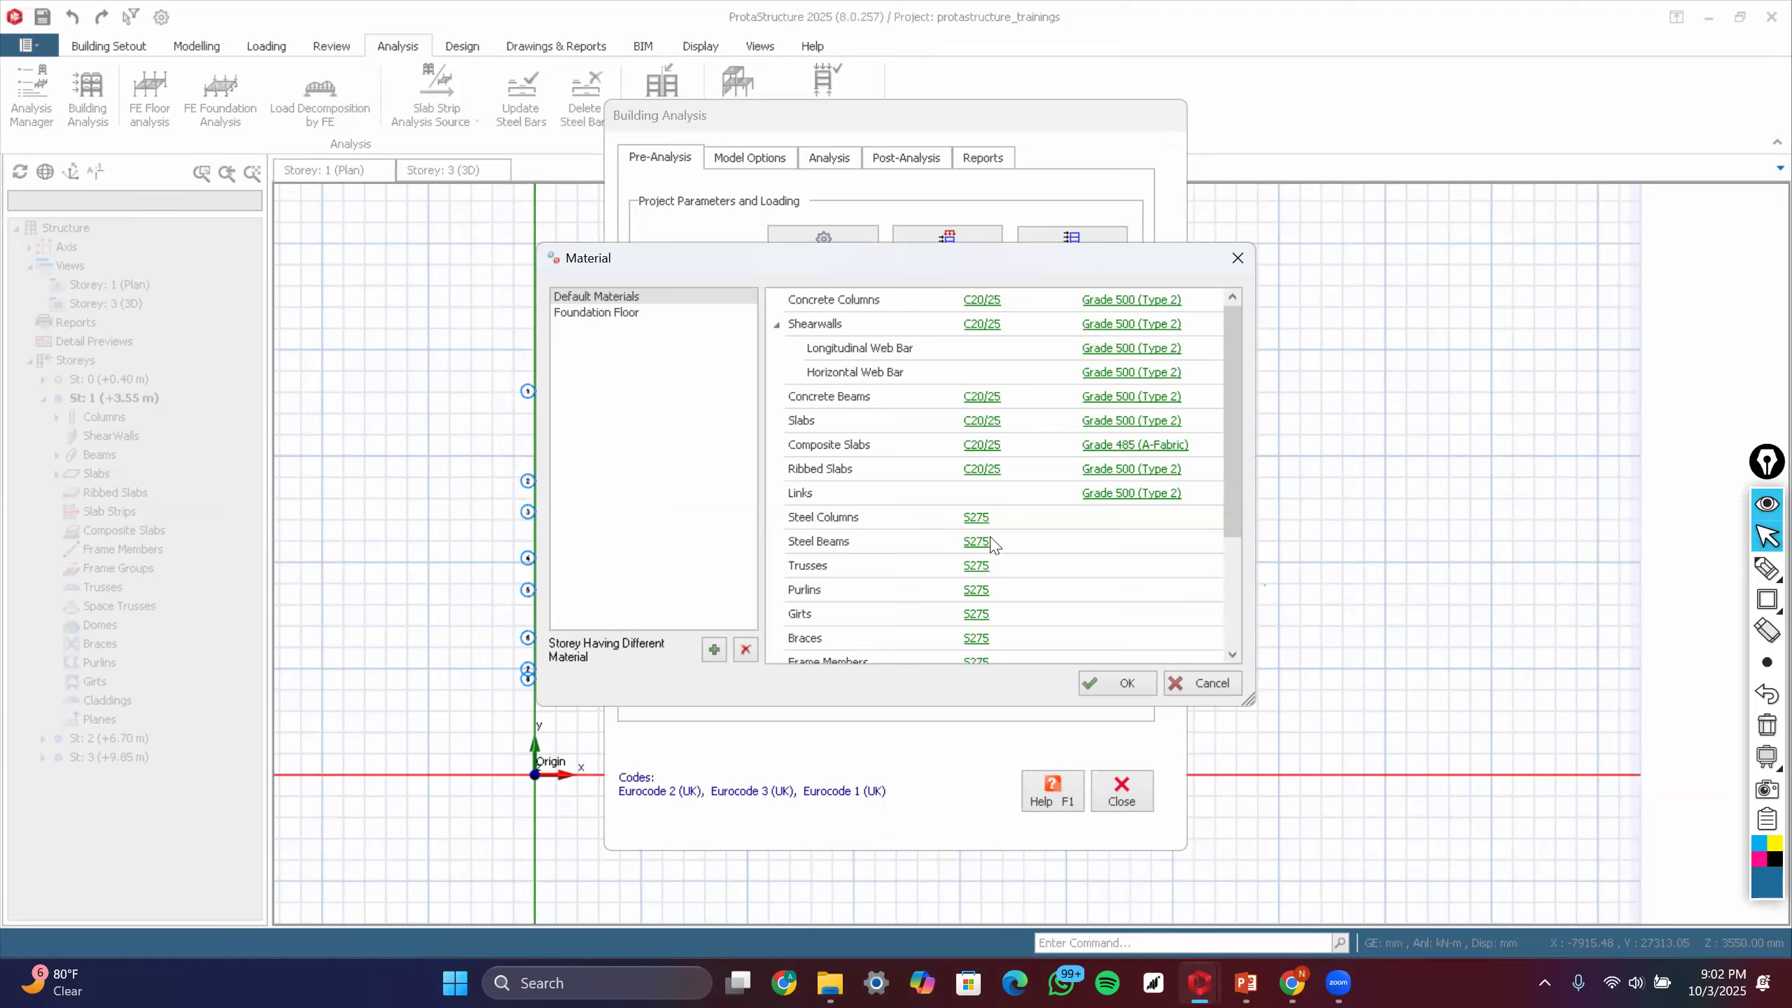
# - Check the concrete columns' reinforcement grade, keep Grade 500 (Type 2), and accept the material settings
pyautogui.click(1109, 305)
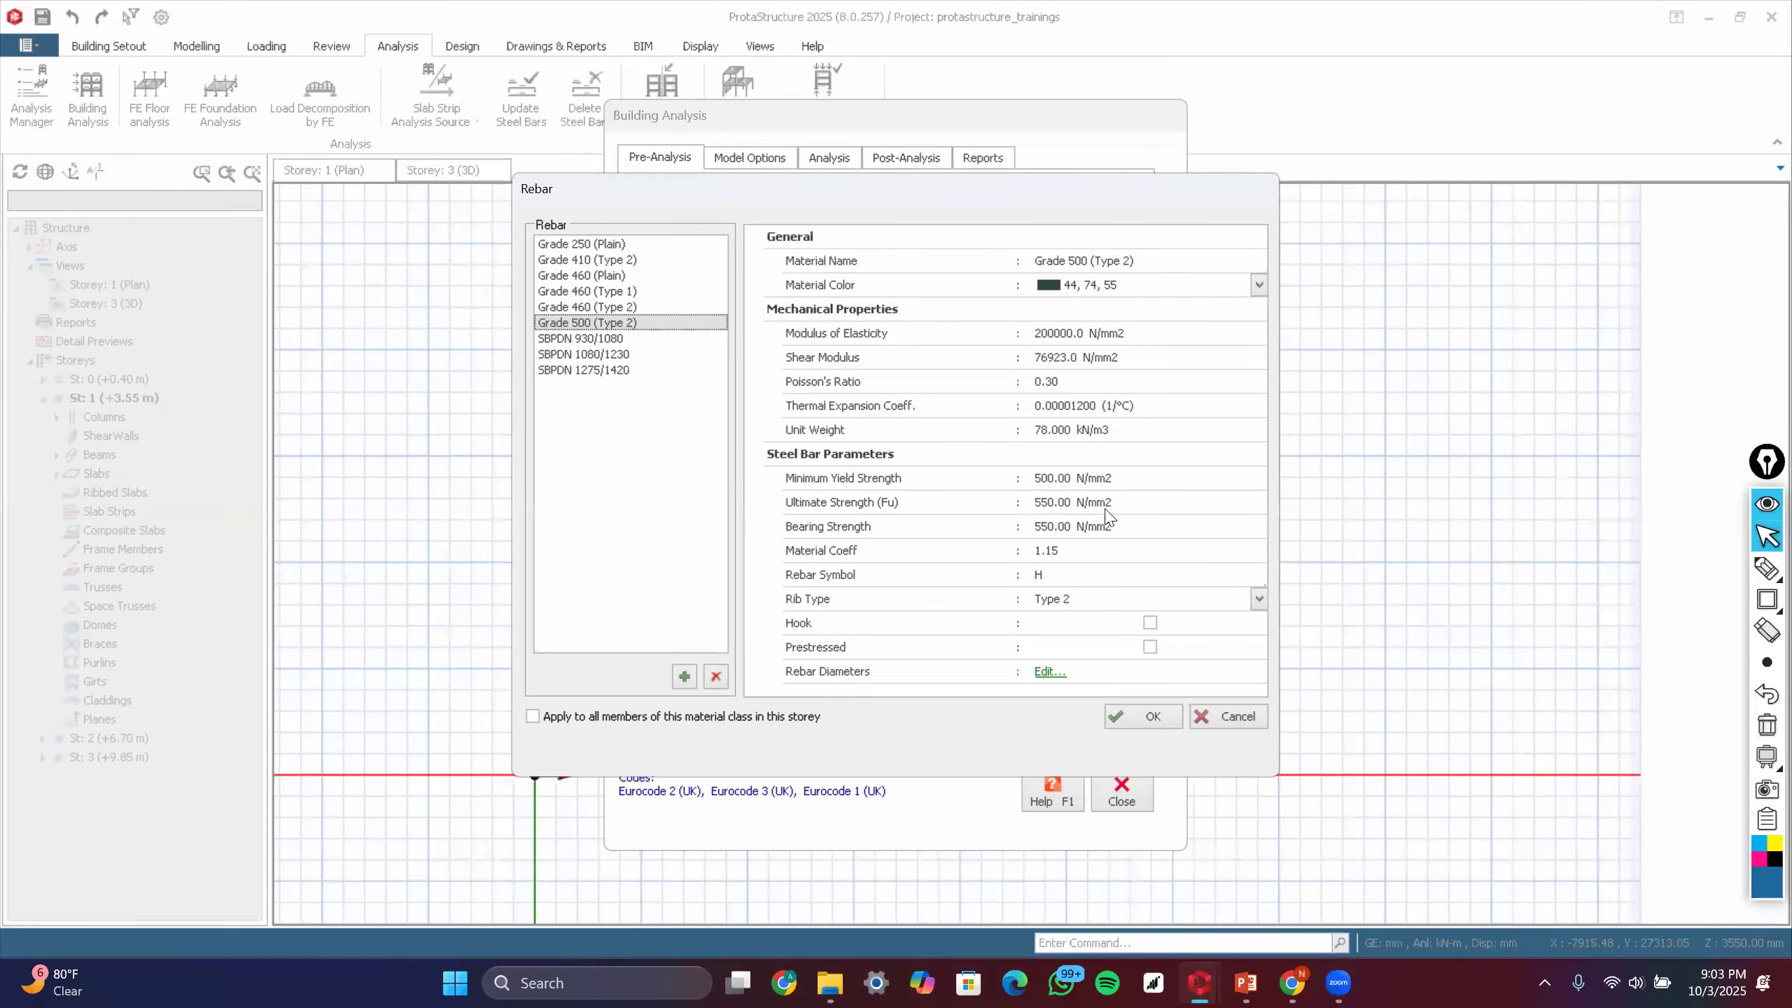
pyautogui.click(1132, 717)
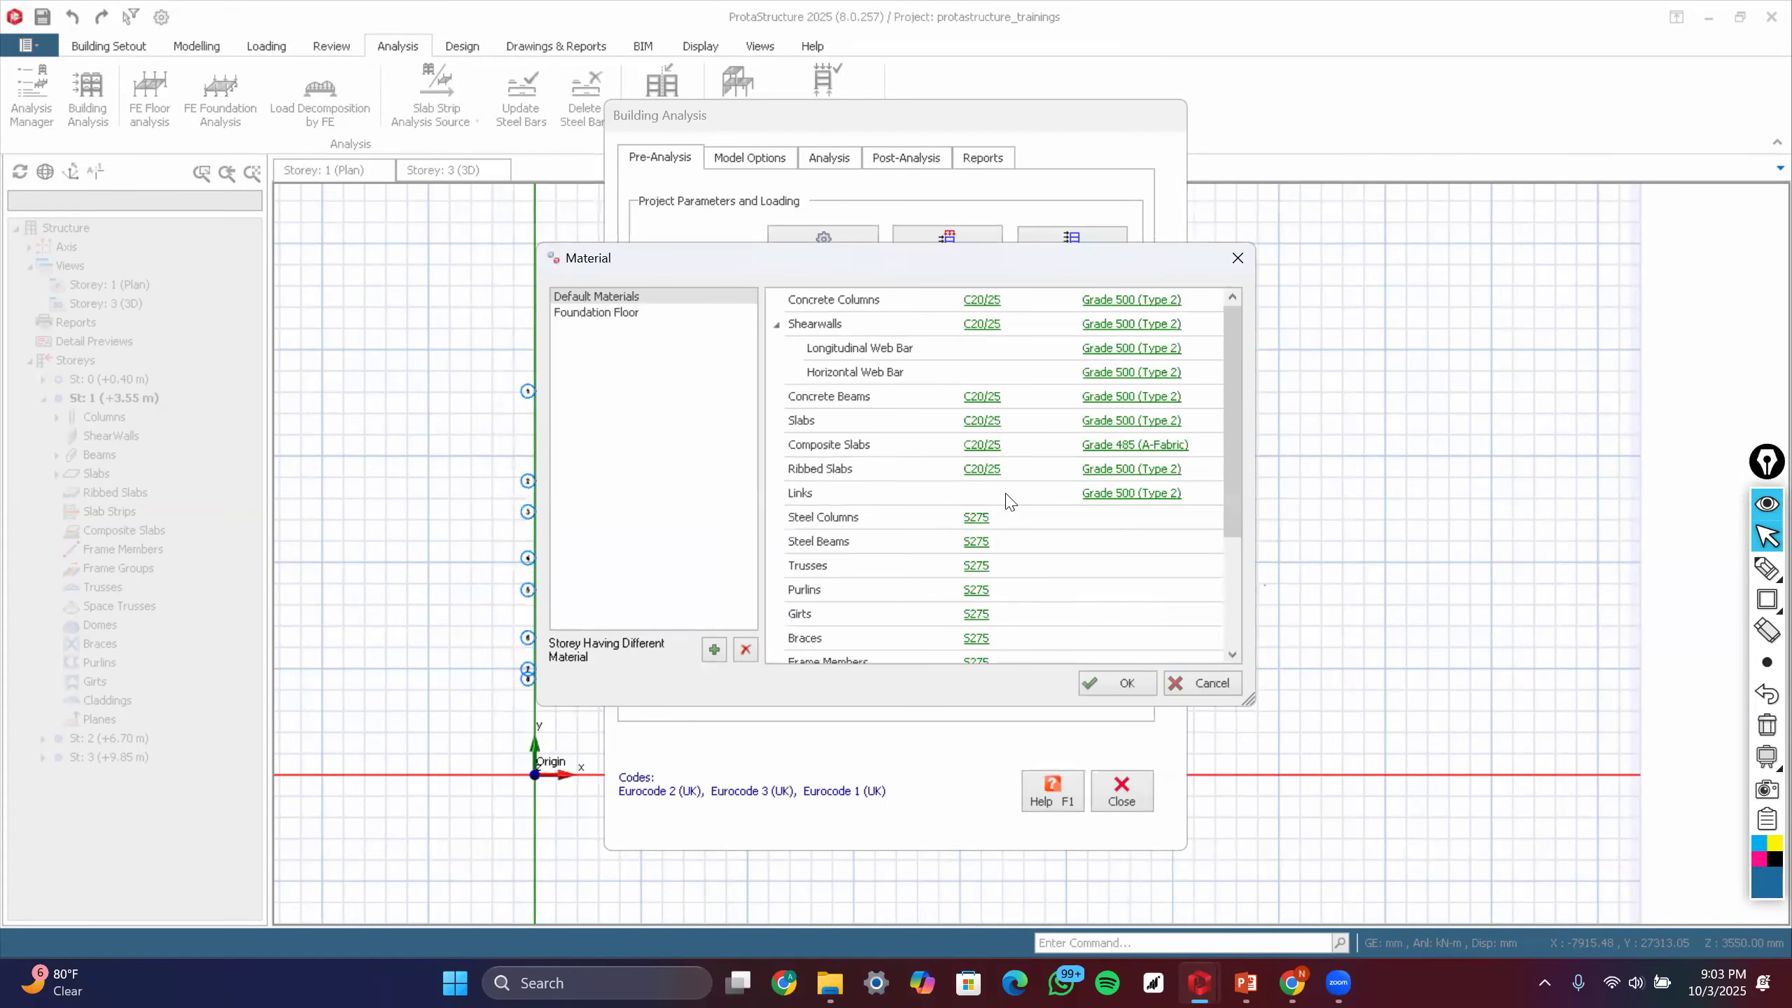
pyautogui.click(1096, 685)
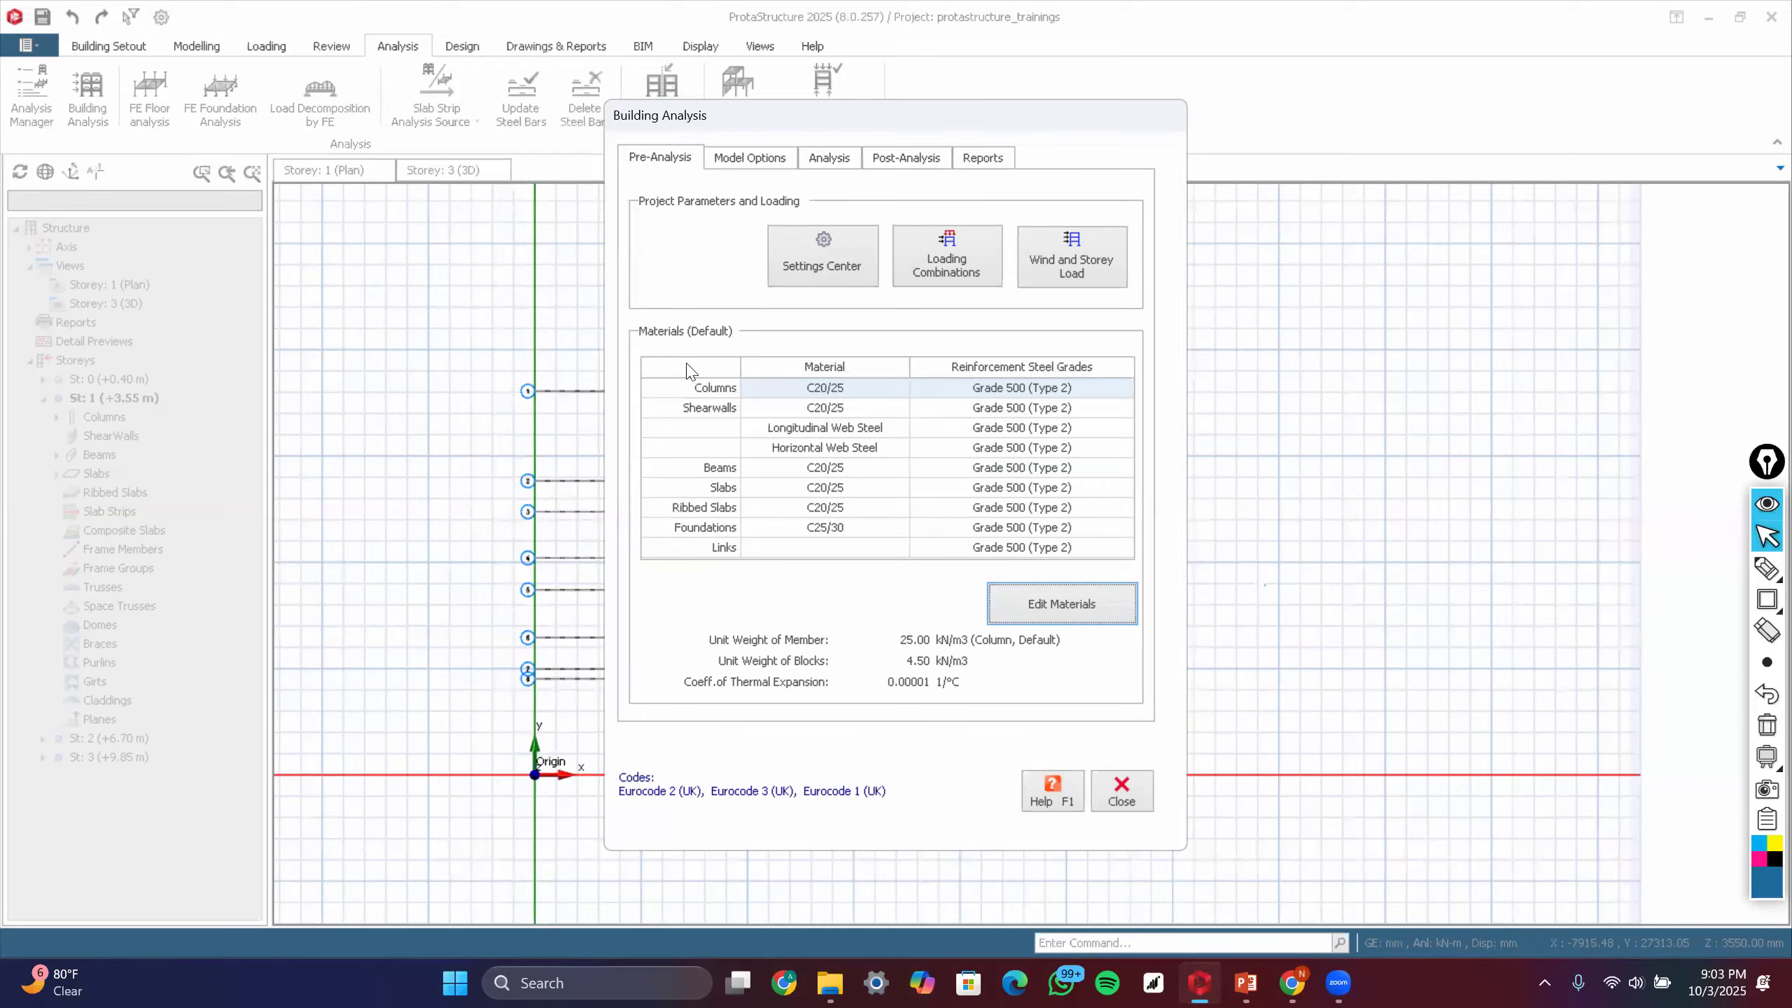
# - Look over the analysis model options and the available Building Model Check items, and leave without running the check
pyautogui.click(766, 166)
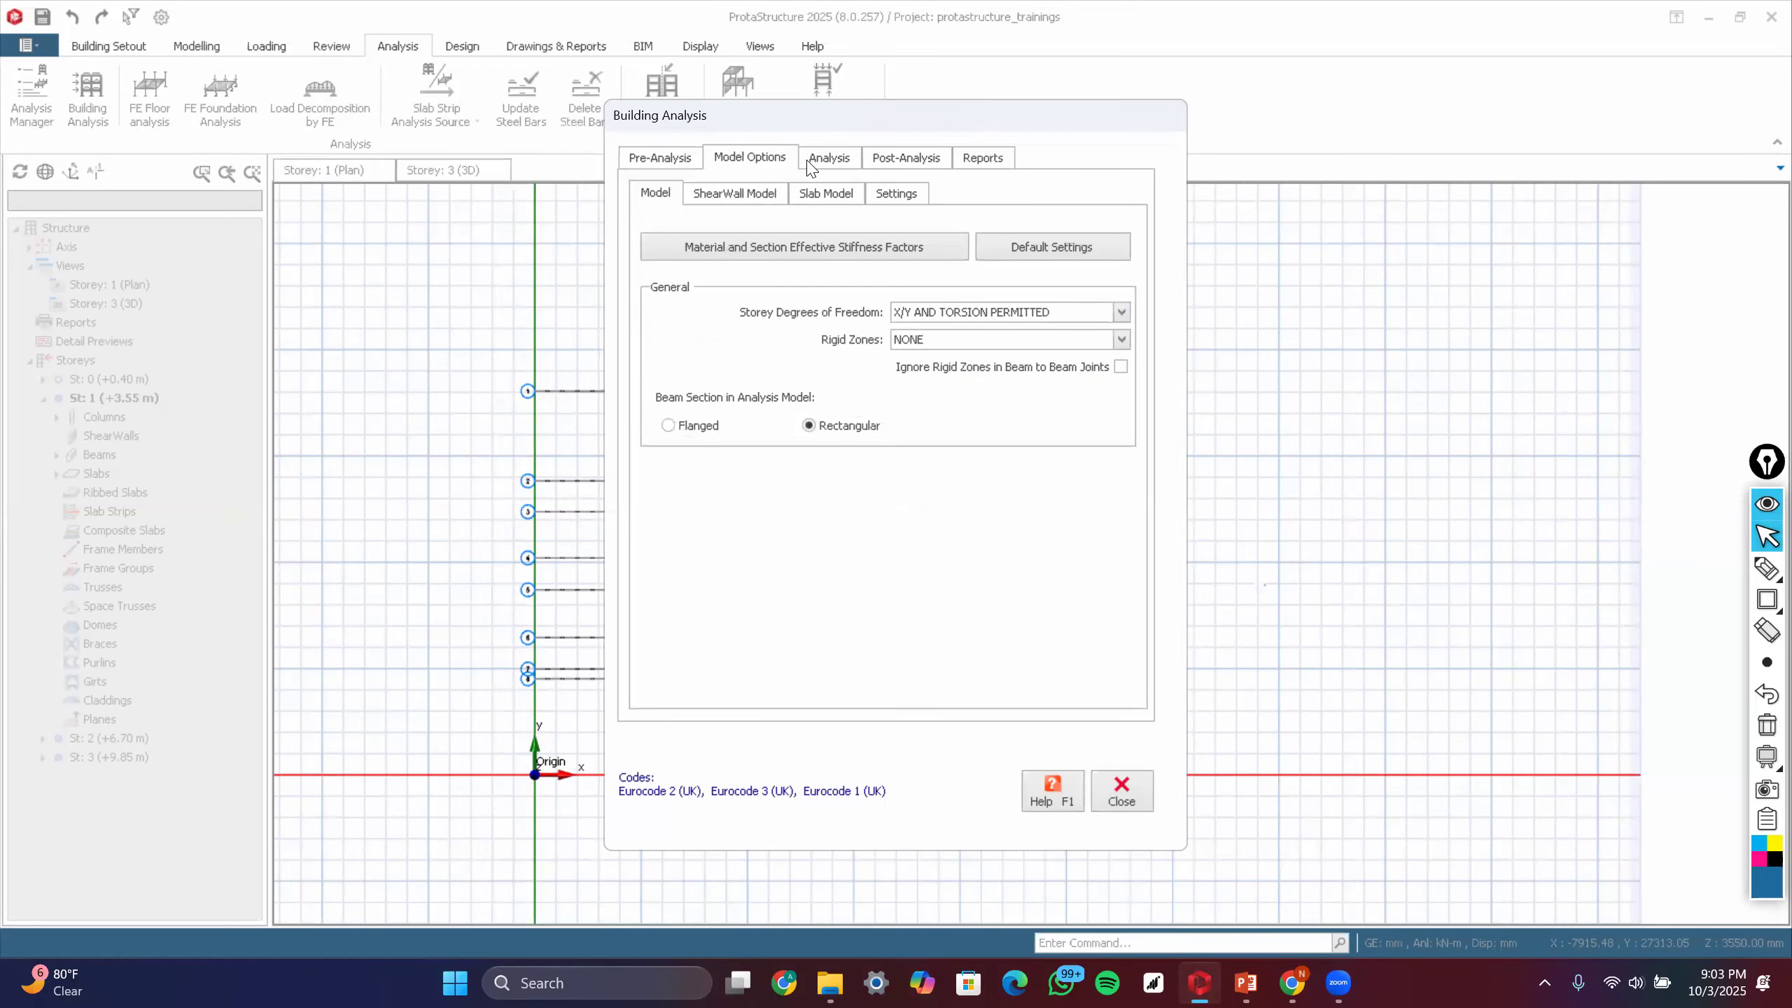
pyautogui.click(830, 168)
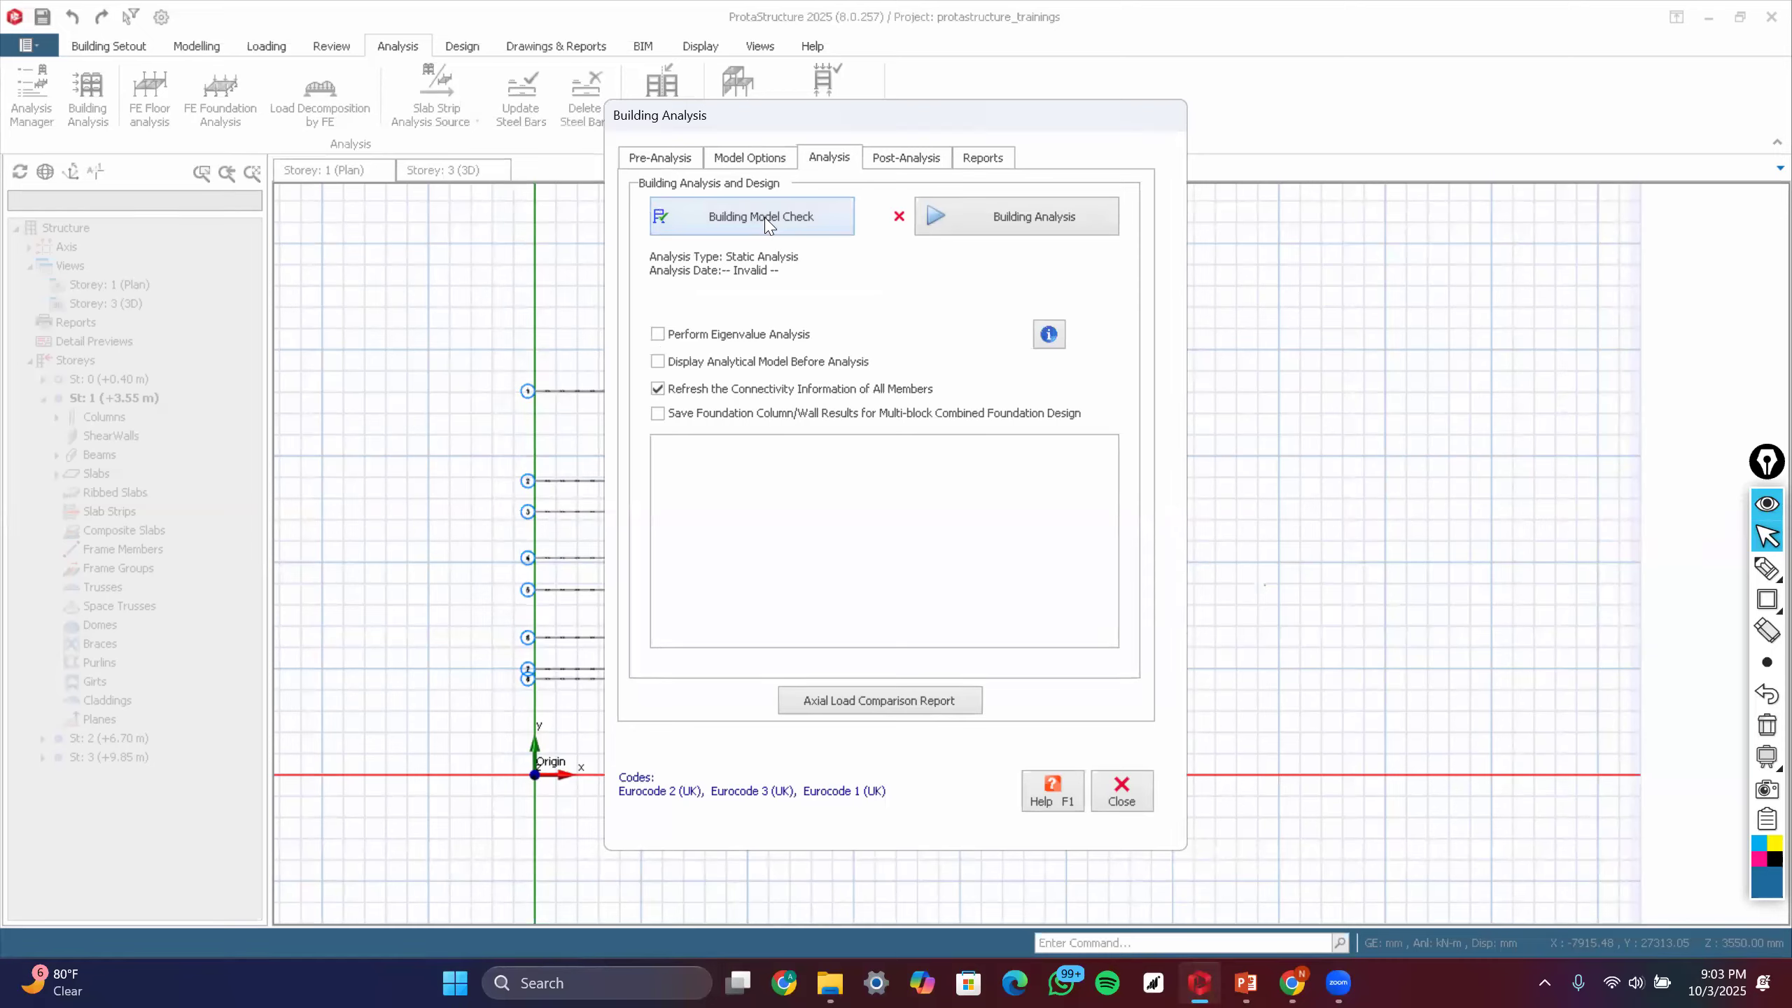
pyautogui.click(768, 225)
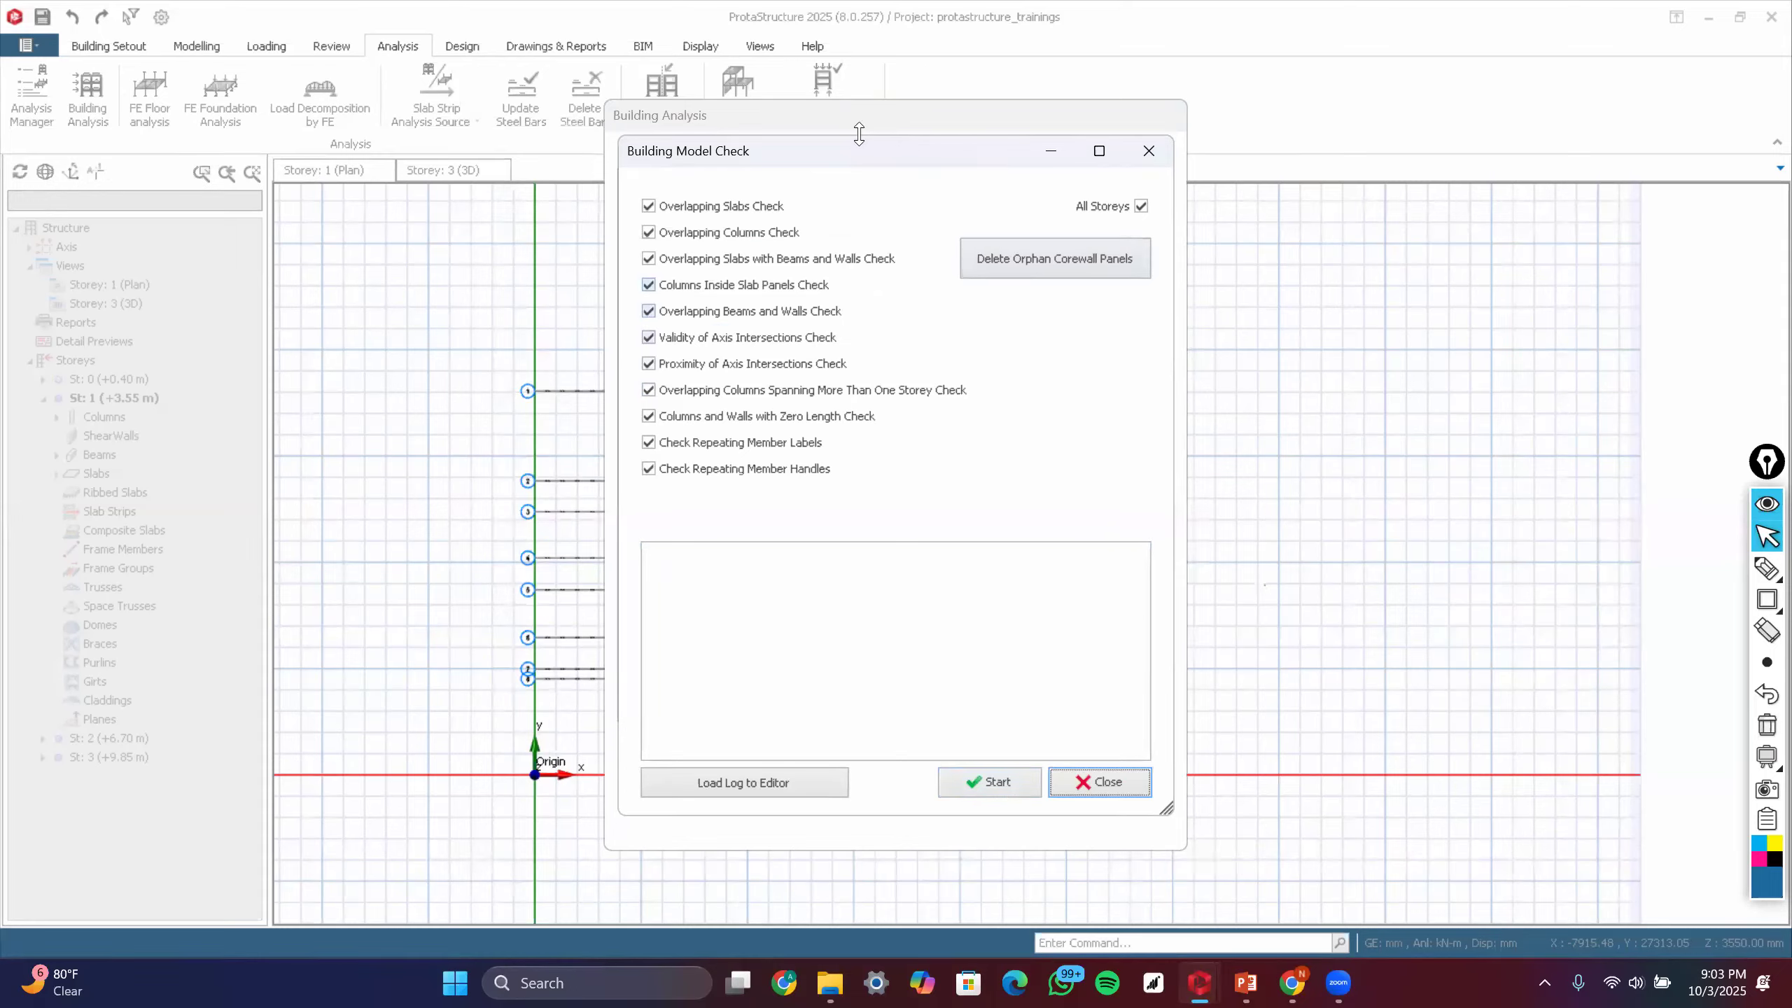
pyautogui.click(1098, 782)
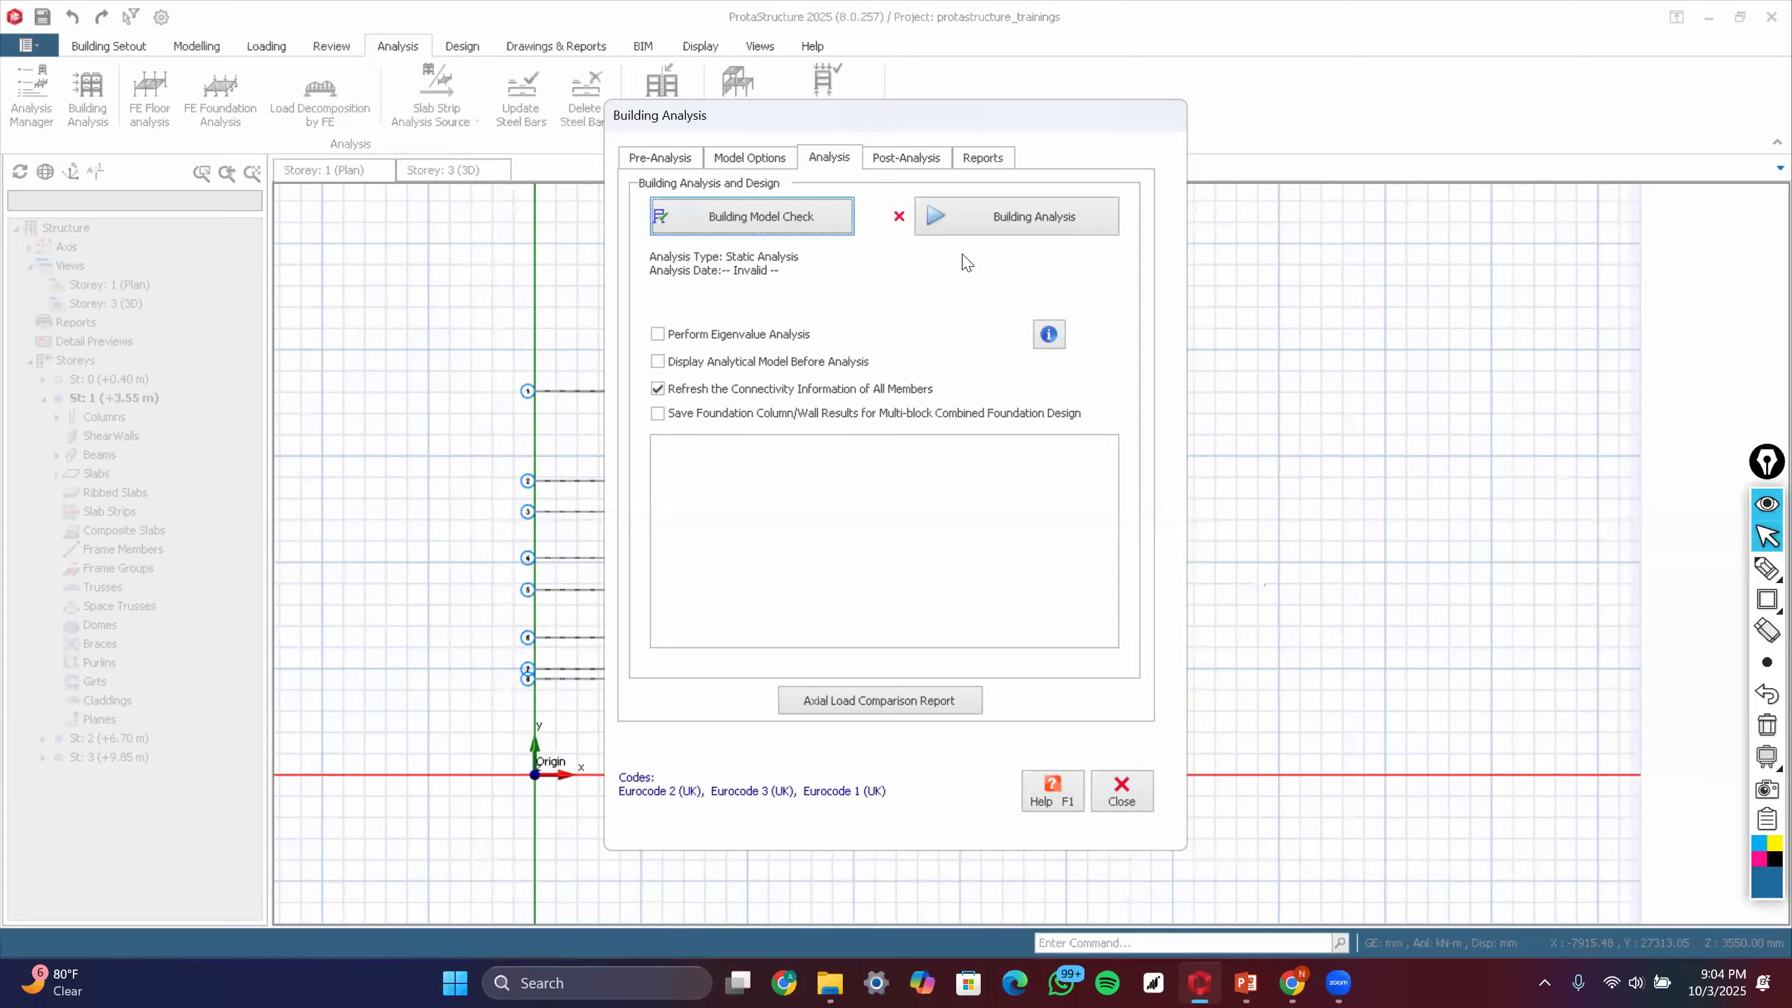
# - Try to run the building analysis
pyautogui.click(1005, 225)
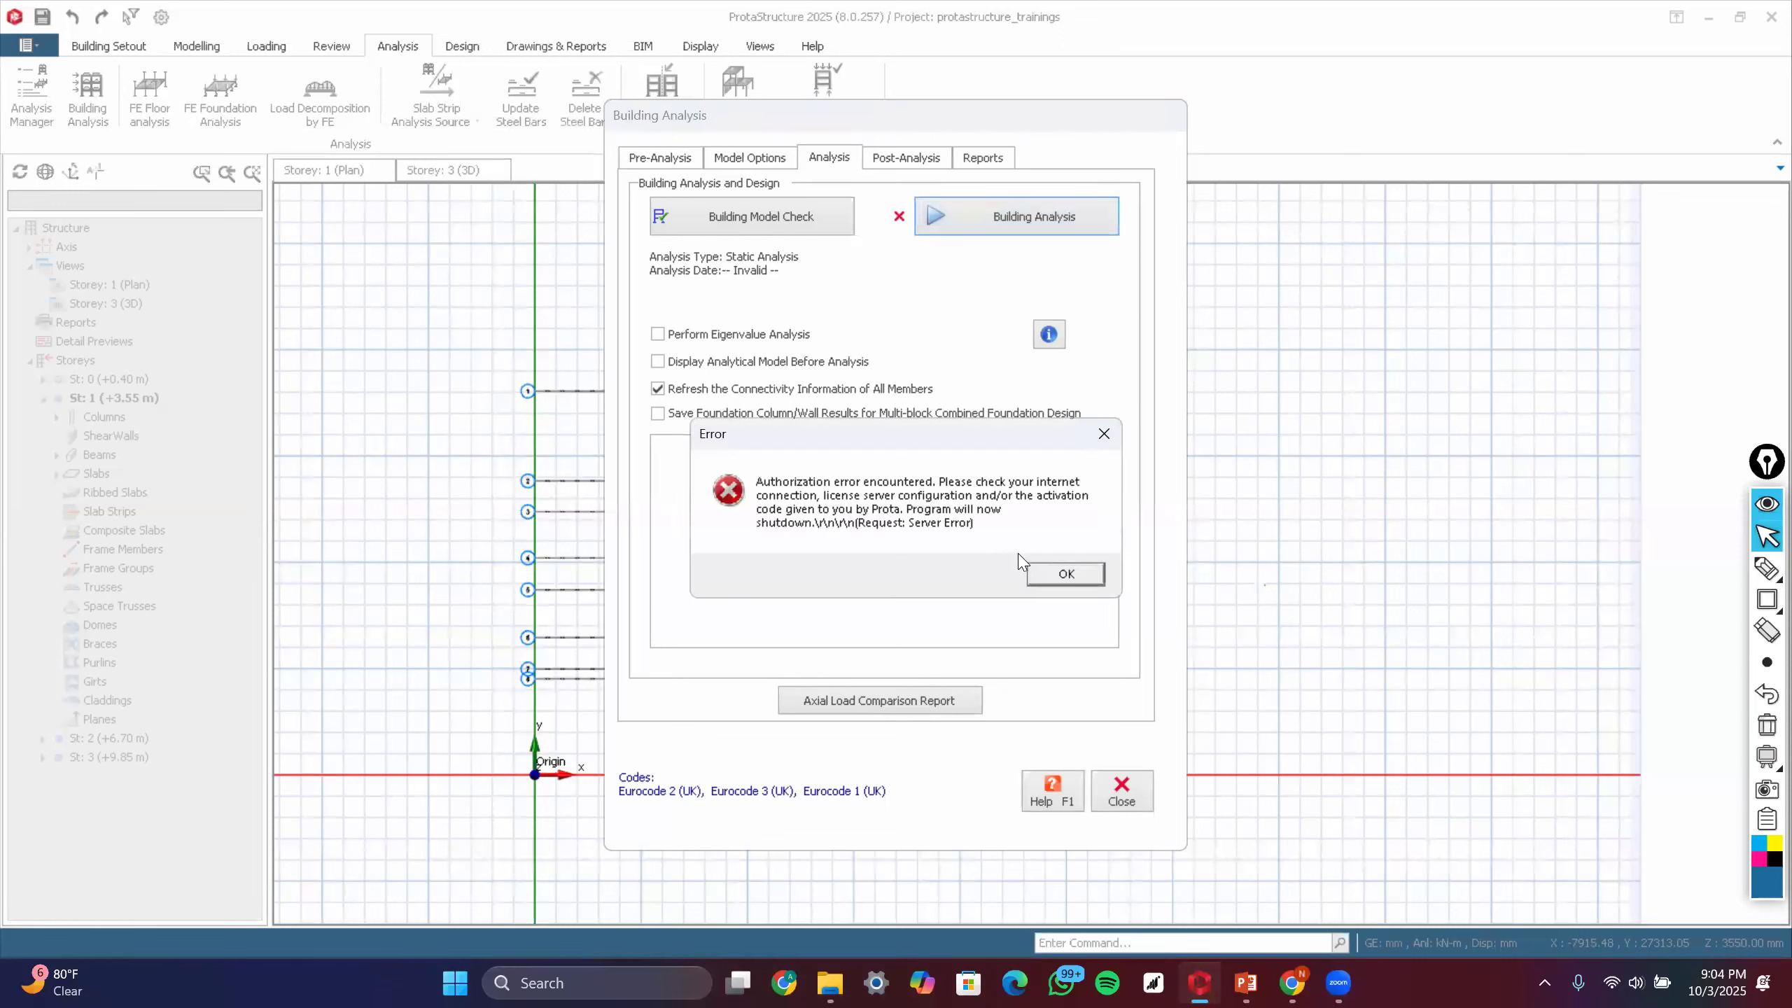
pyautogui.click(1051, 574)
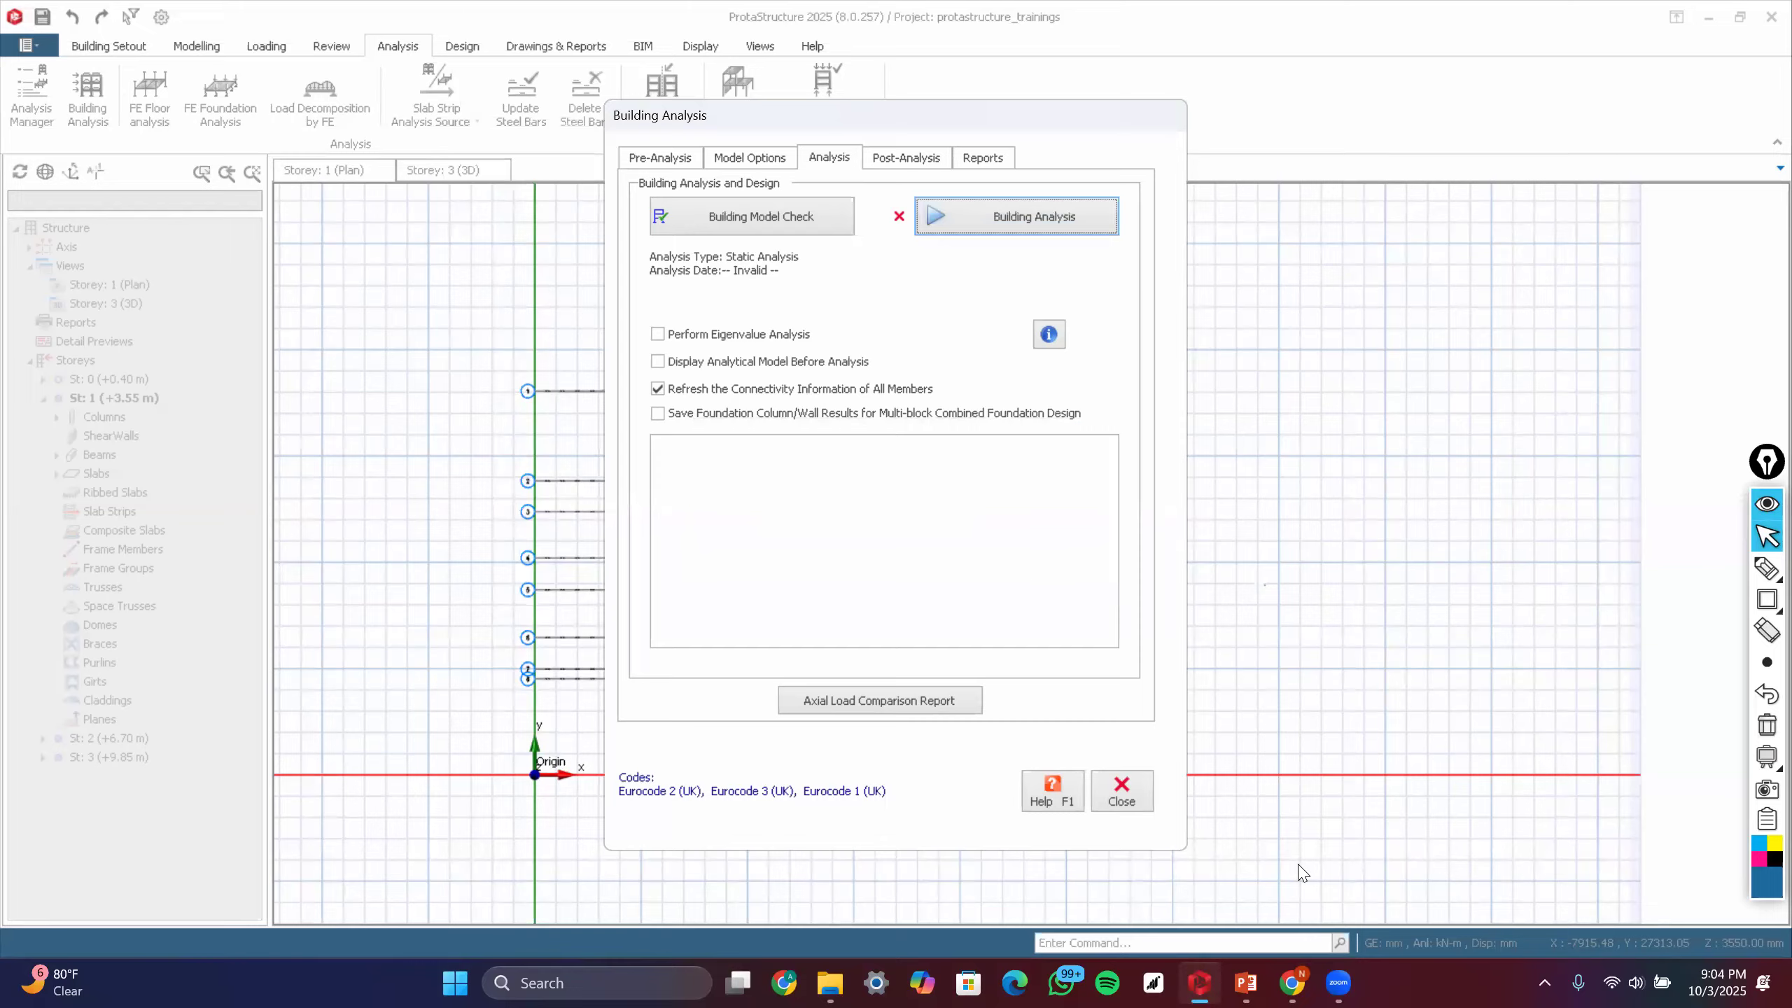
pyautogui.click(1026, 221)
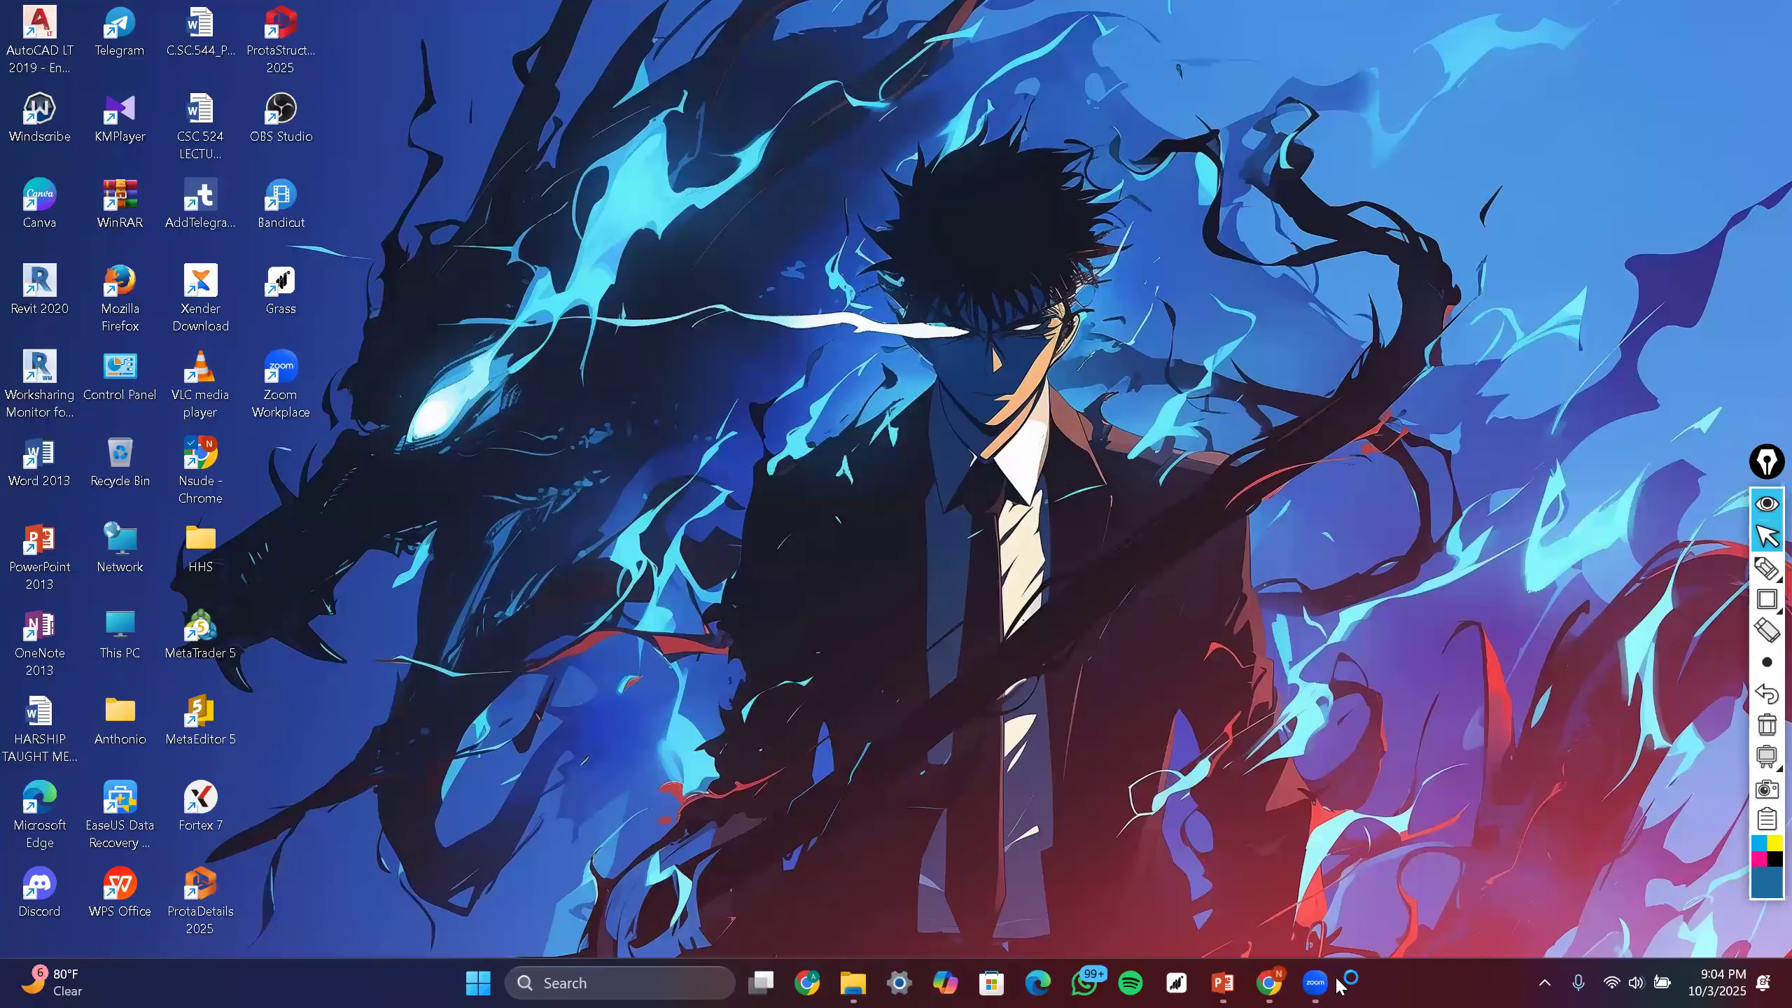
pyautogui.moveTo(1330, 987)
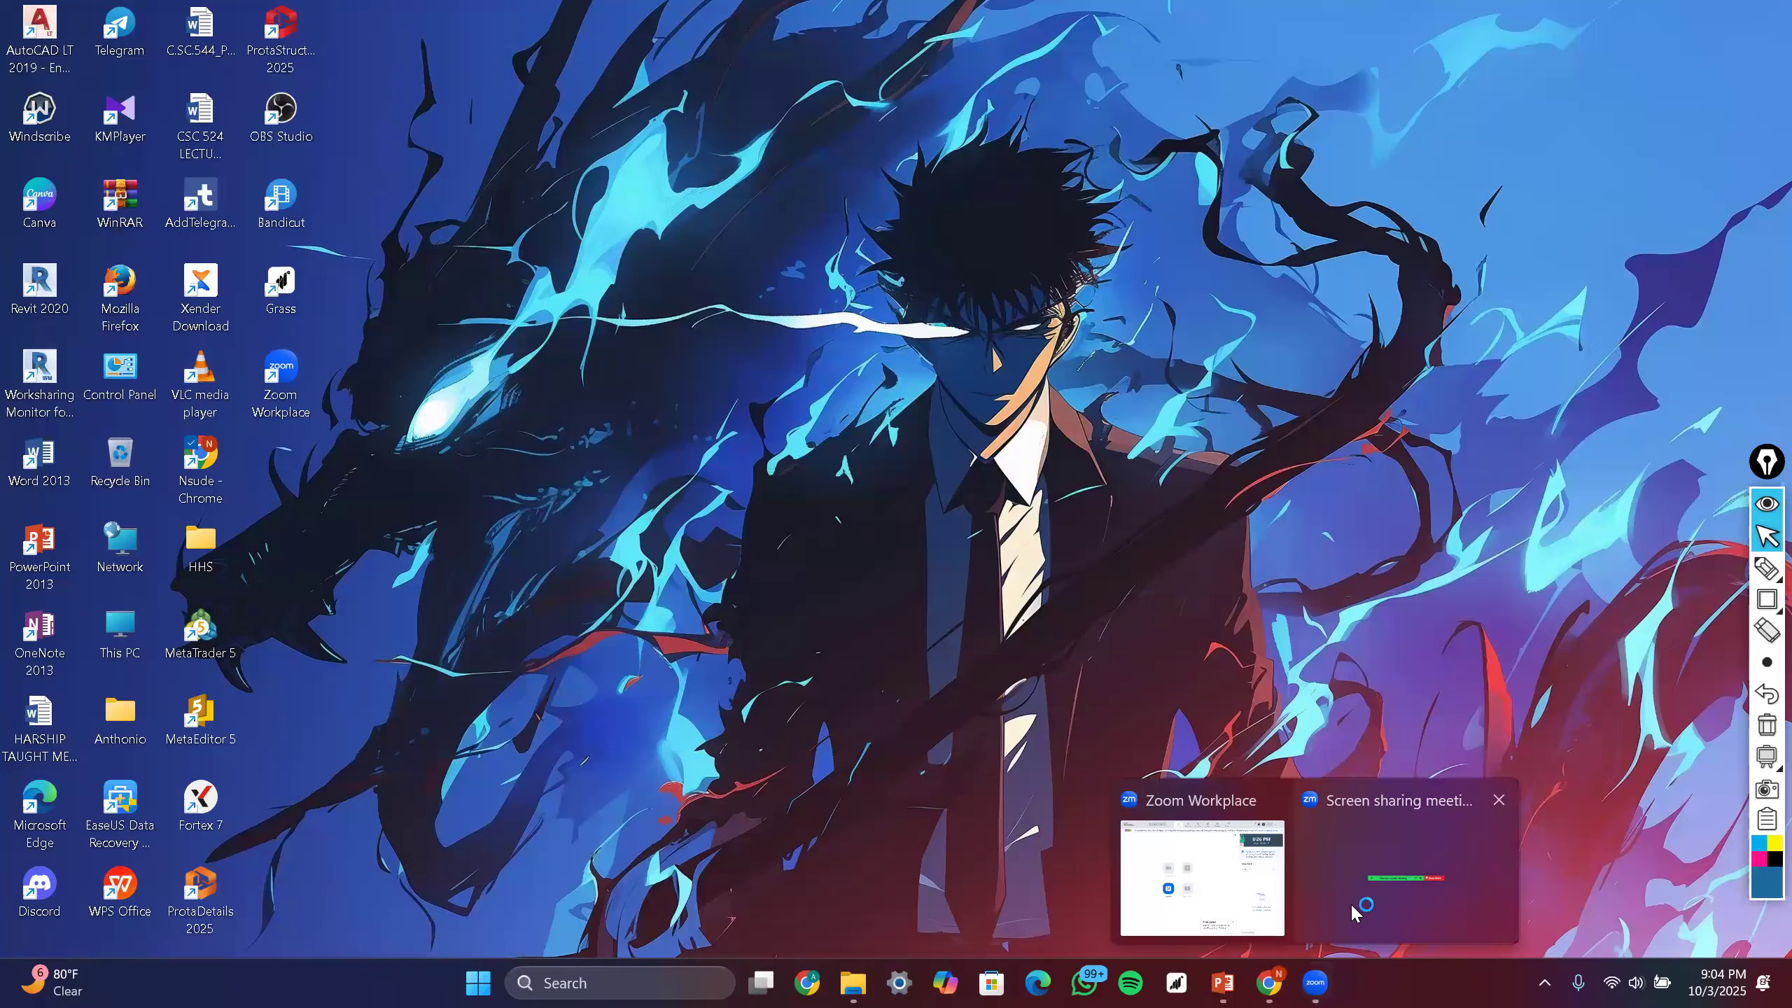
pyautogui.click(1352, 913)
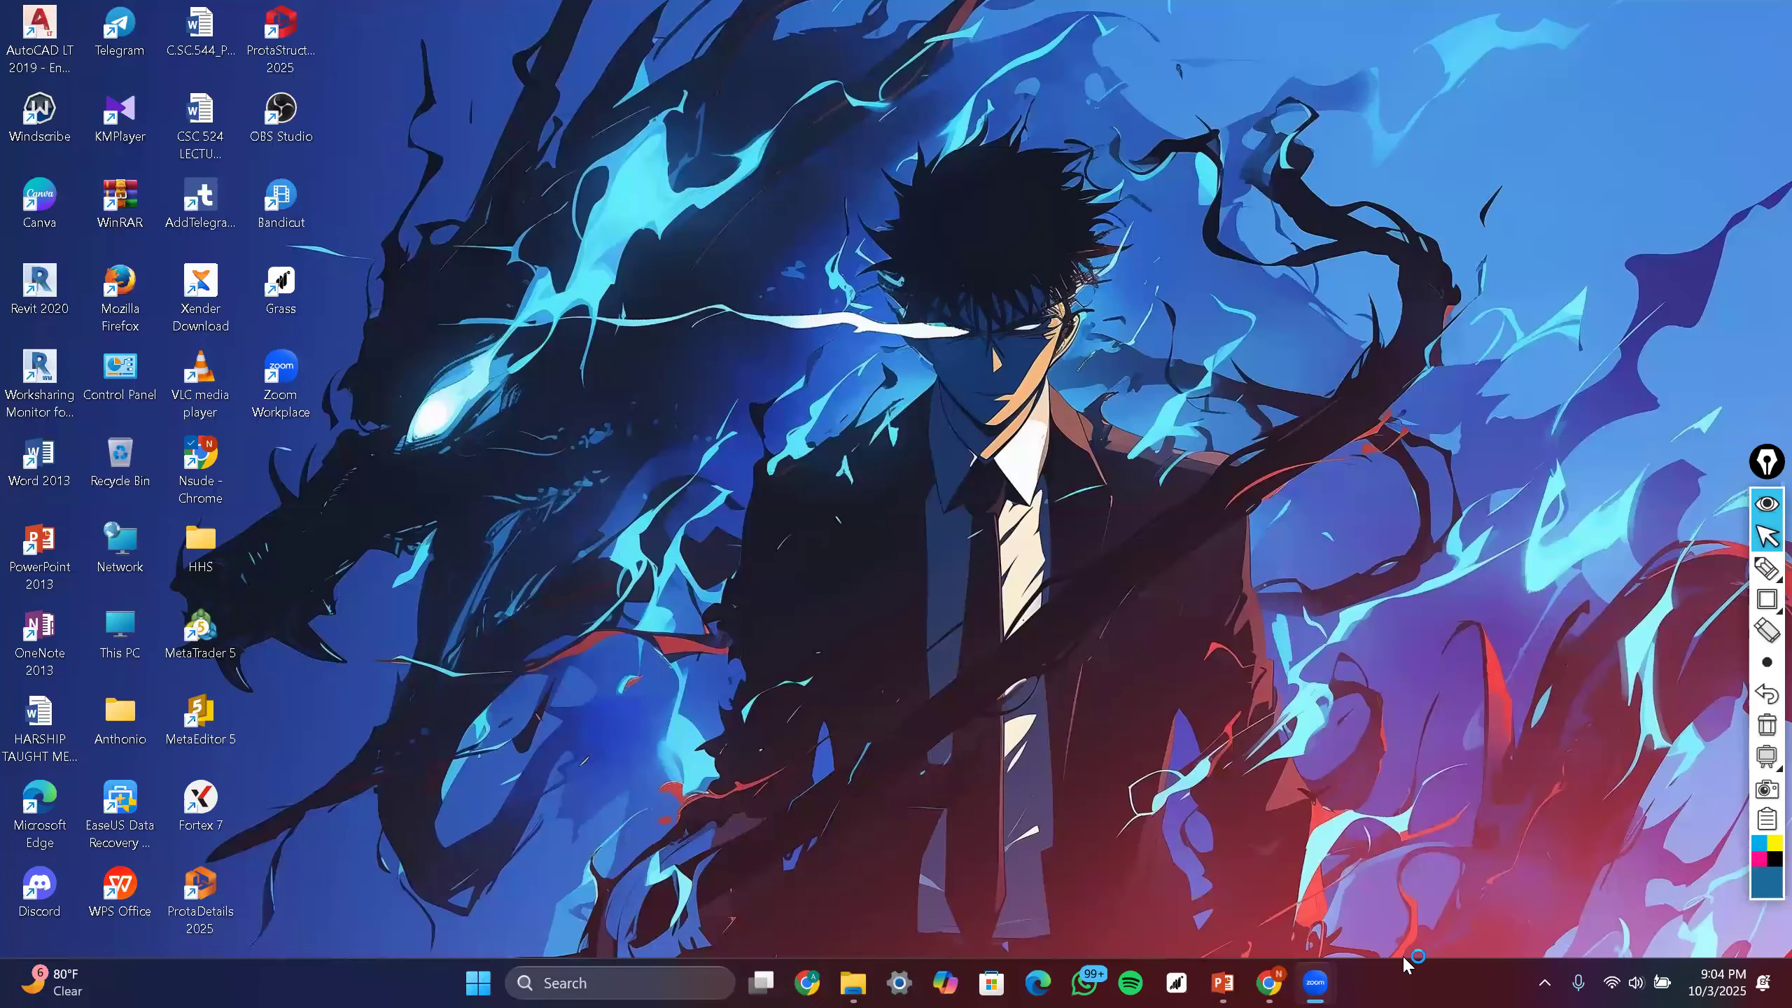
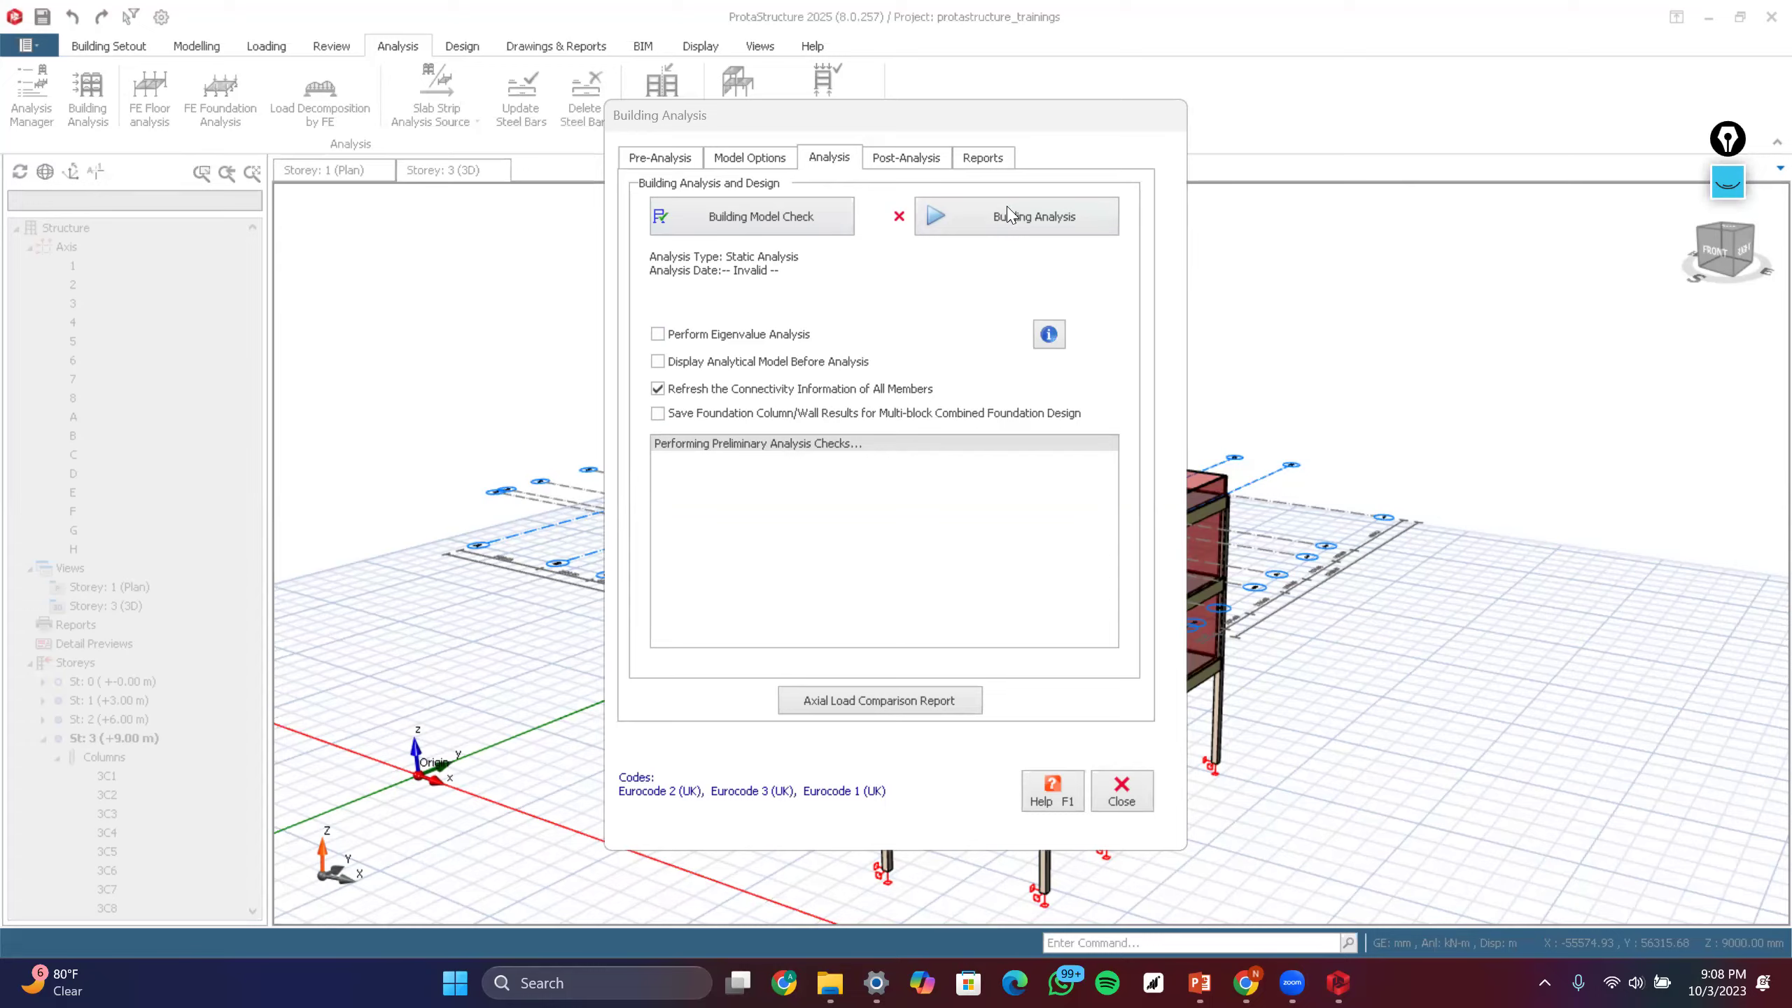
# - Start the building analysis setup and enable column/wall and beam reinforcement design, both with Re-select Bar / Design
pyautogui.click(1008, 212)
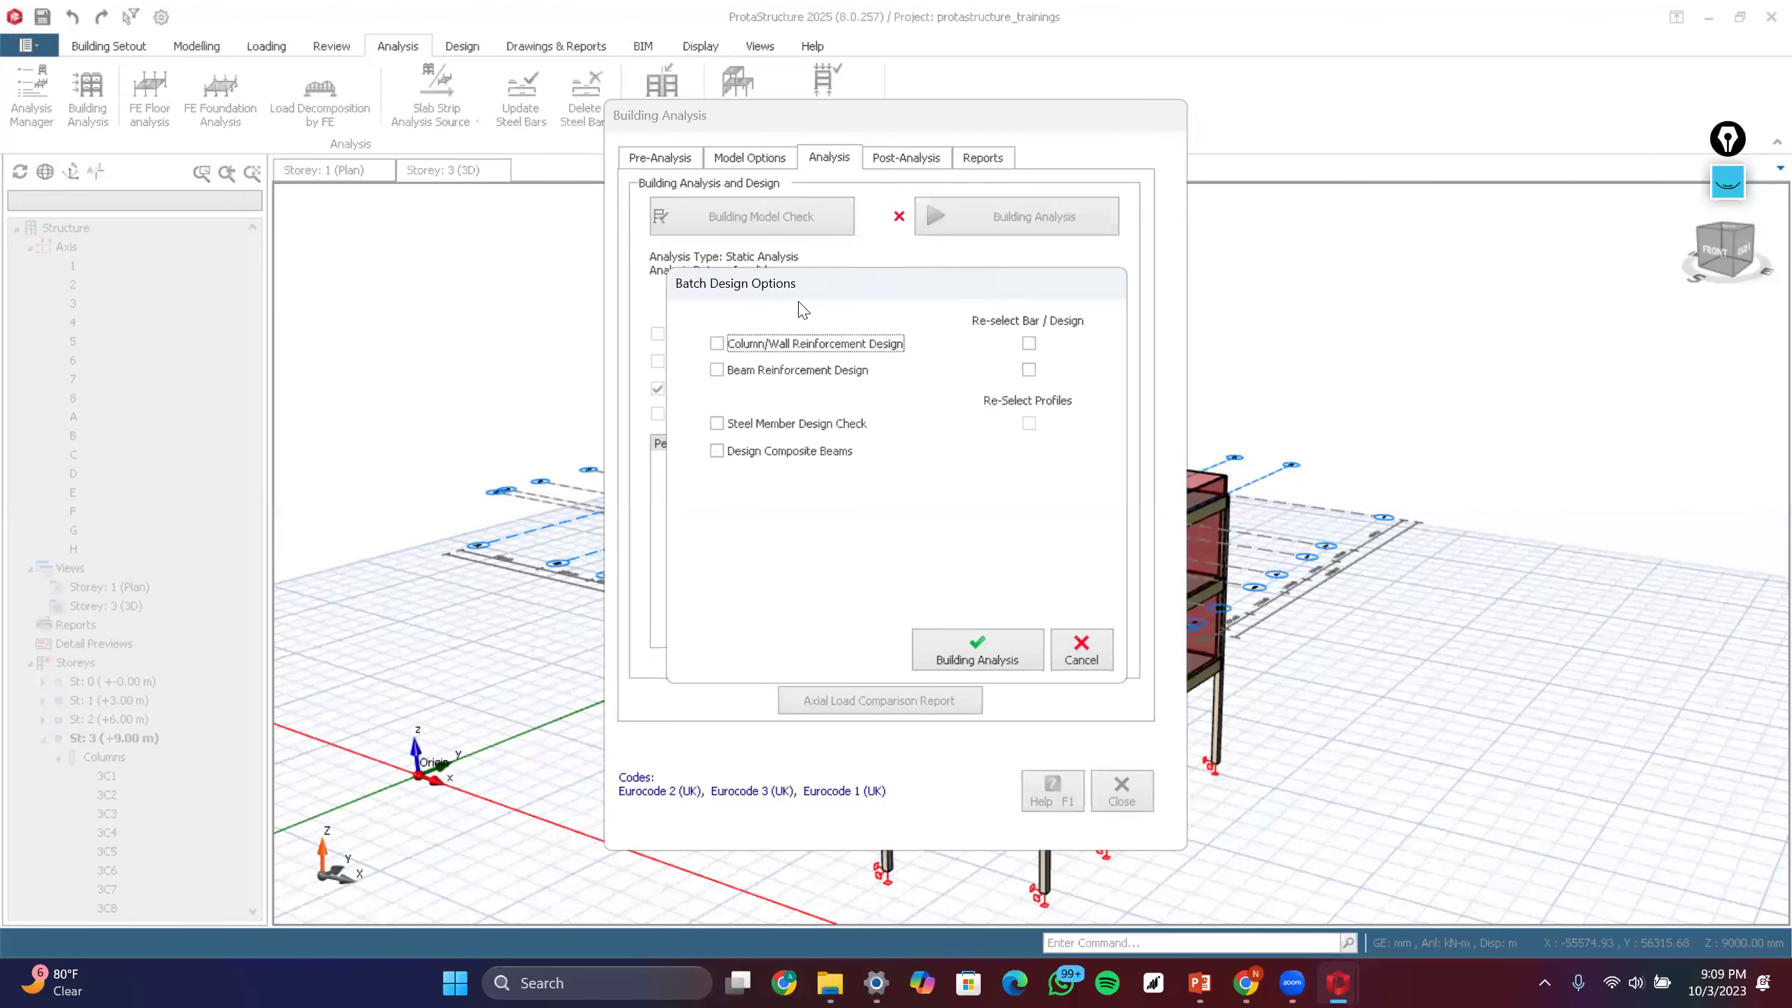
pyautogui.click(717, 344)
pyautogui.press('space')
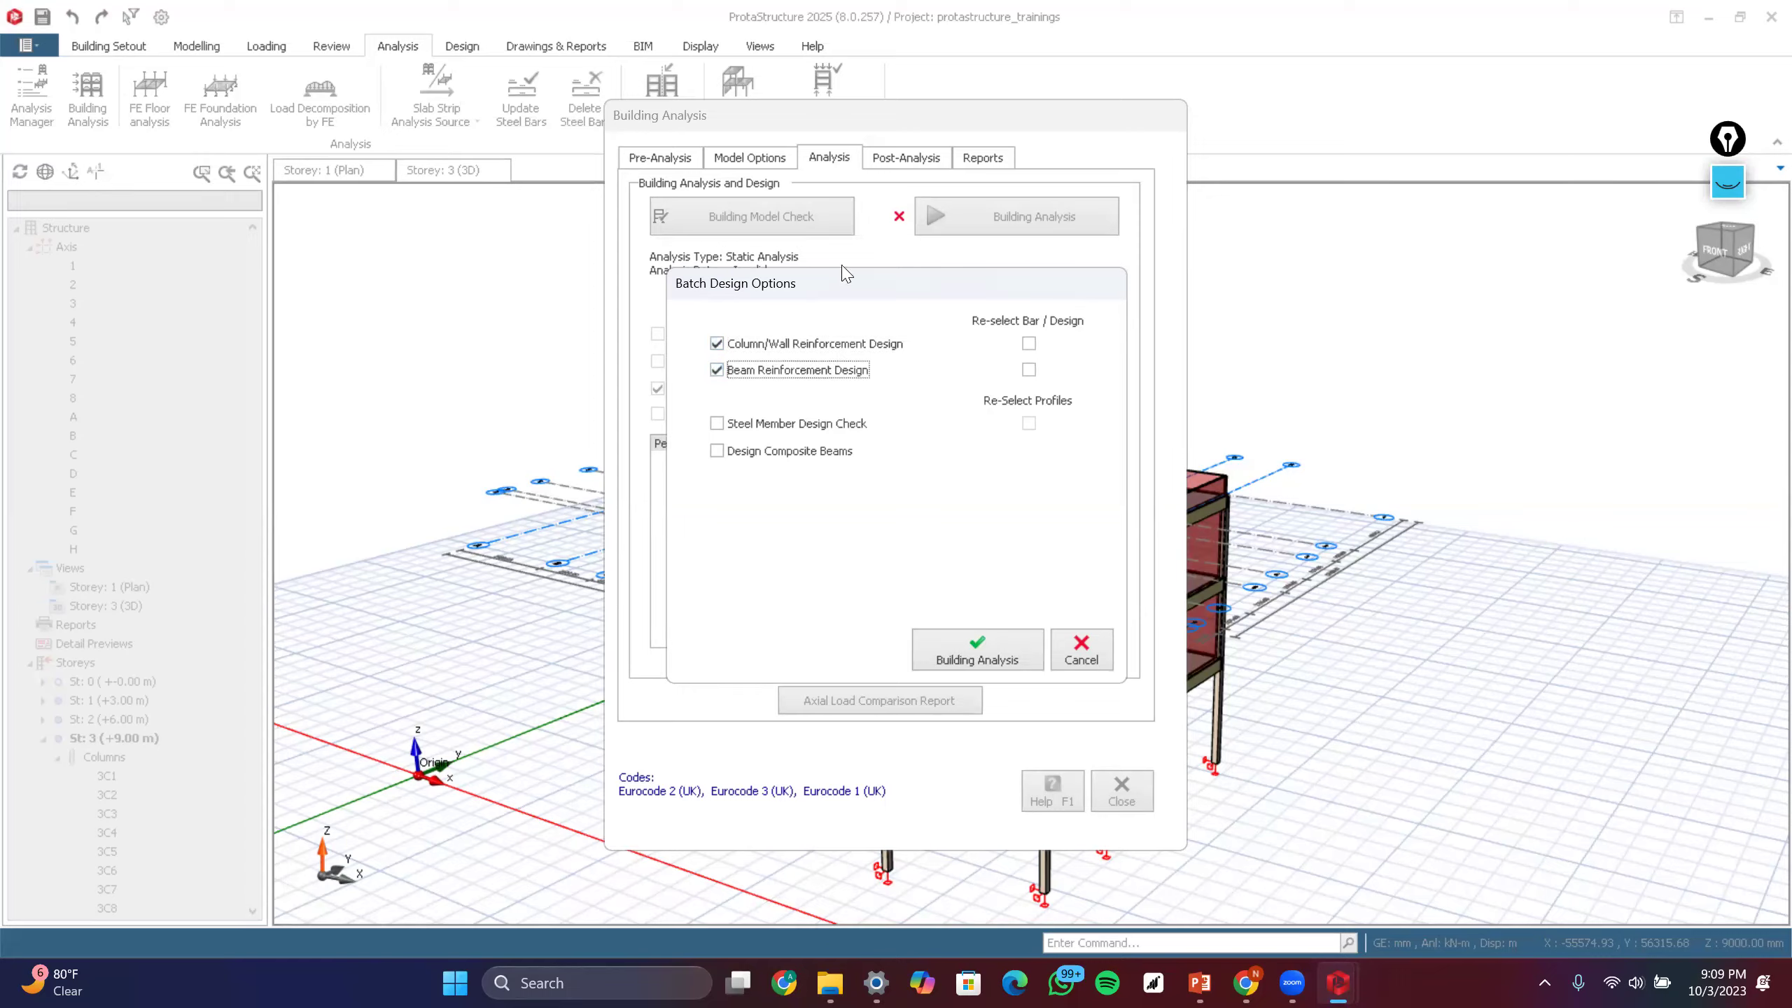
pyautogui.click(1029, 343)
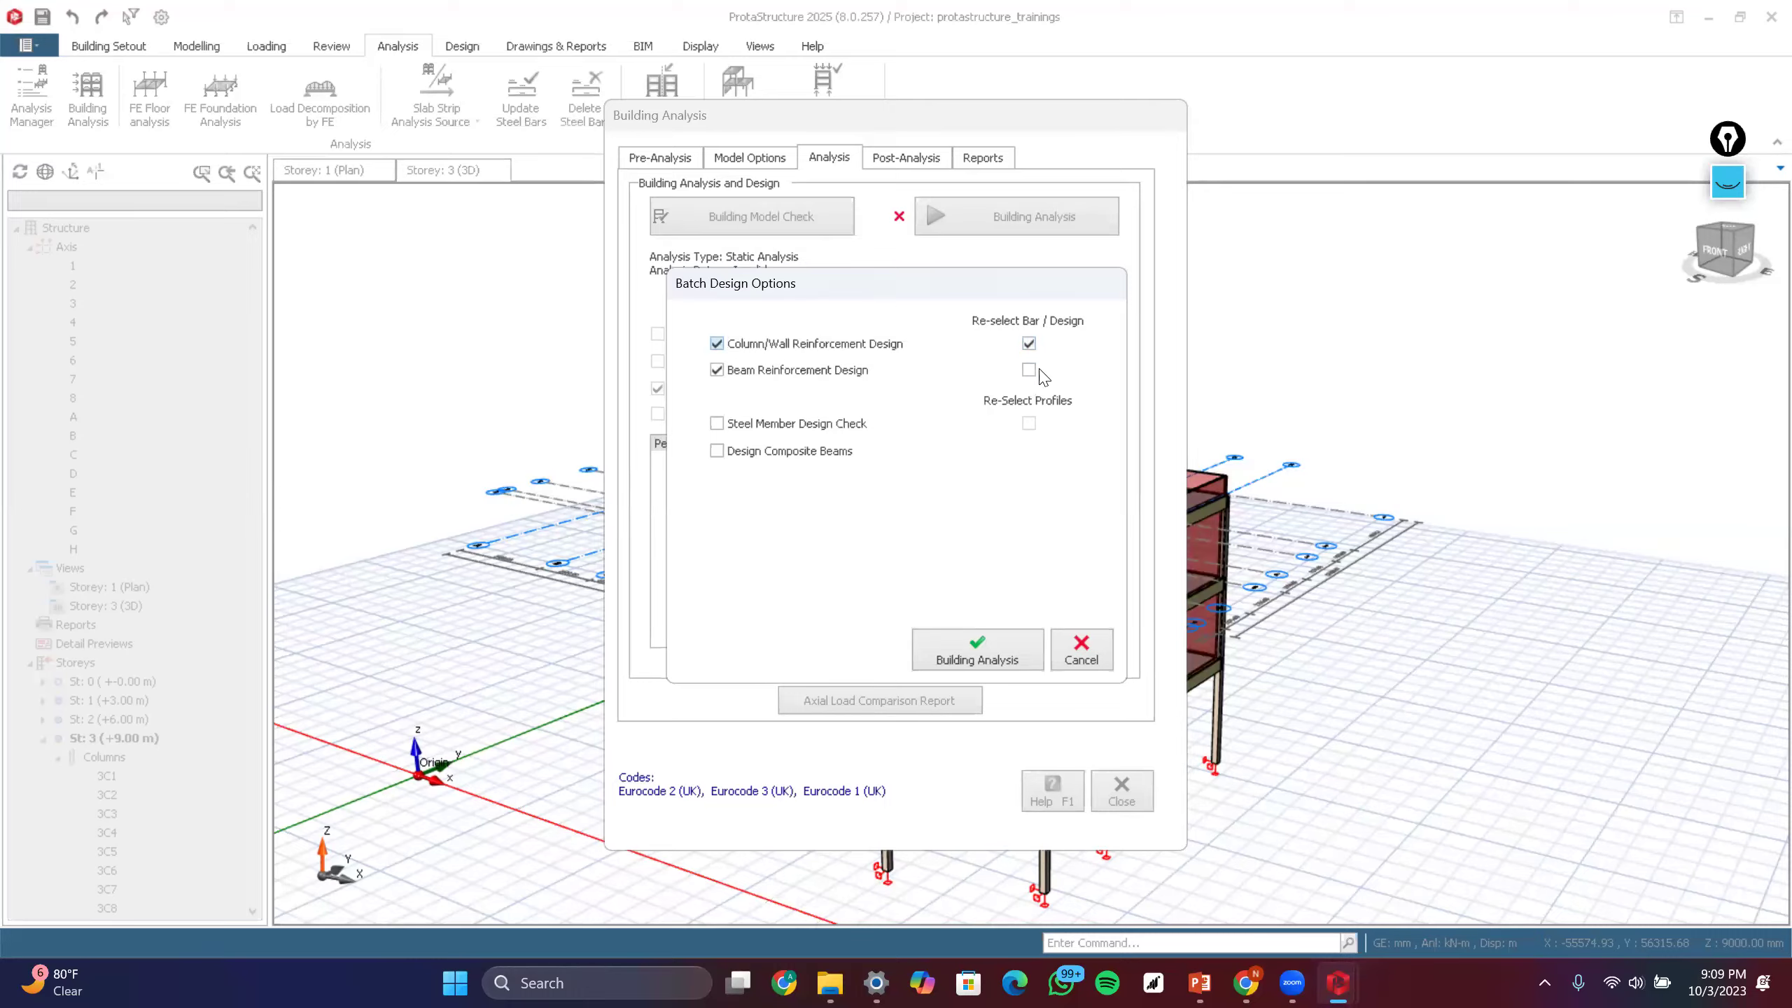
pyautogui.click(1032, 371)
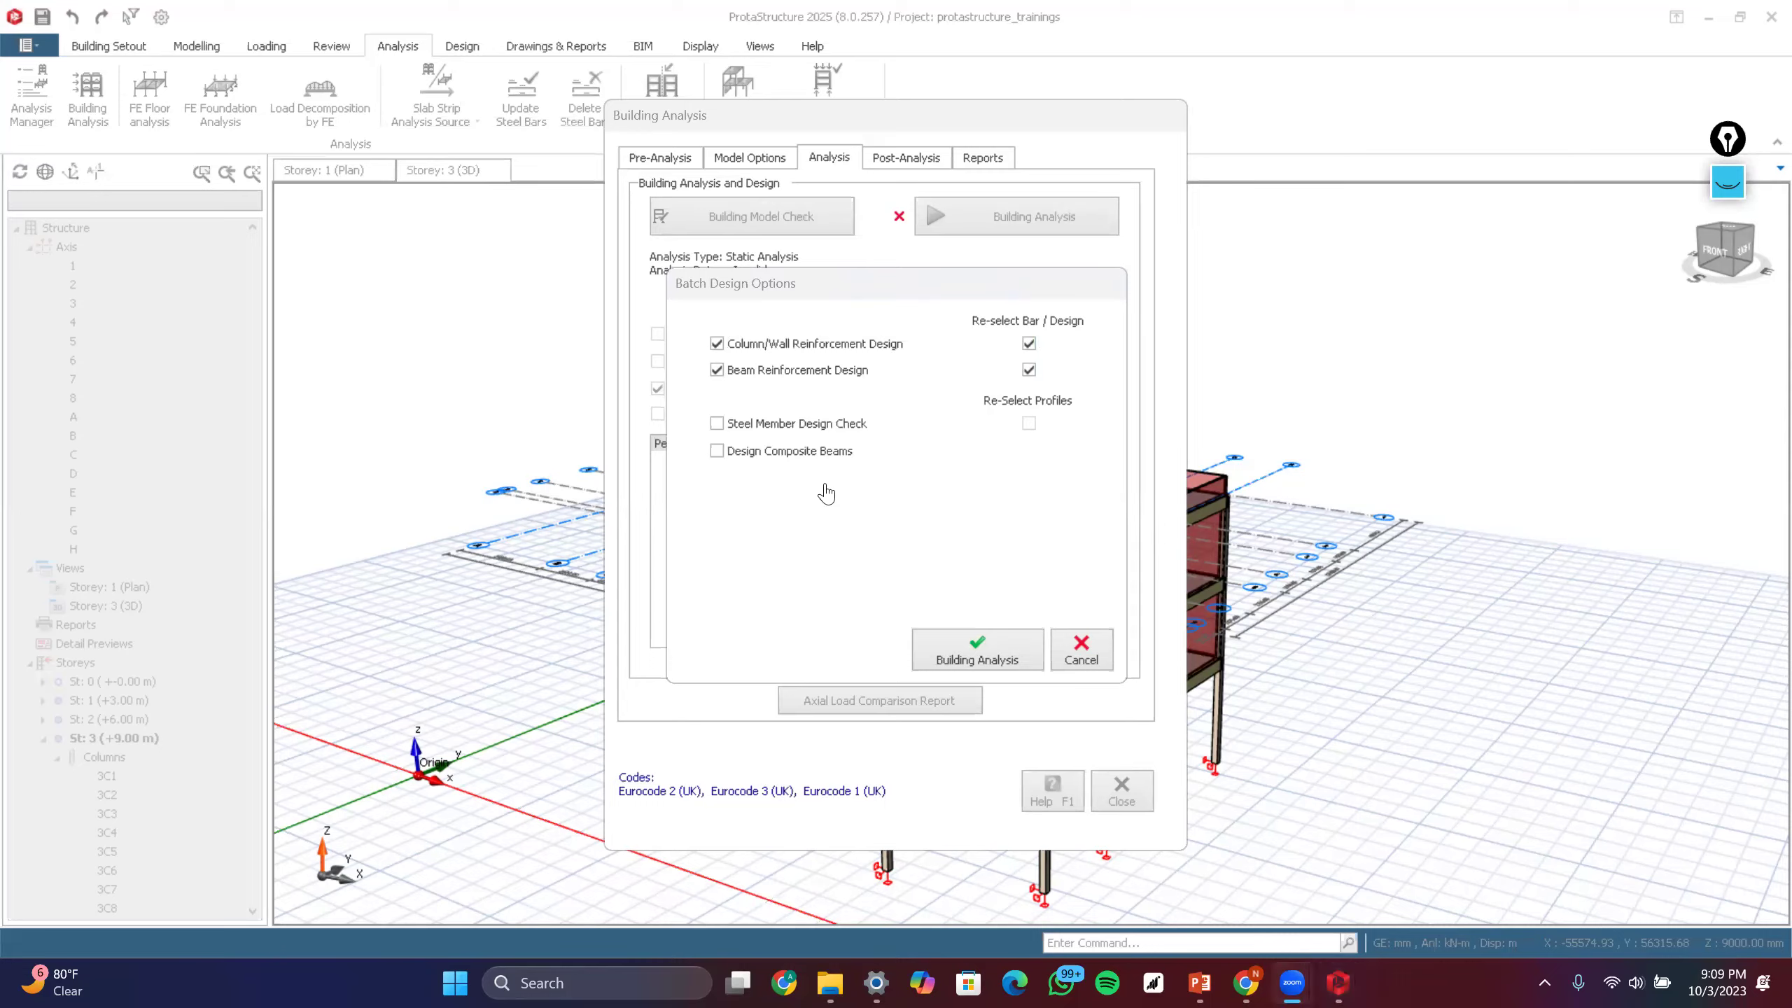
# - Run the building analysis with the chosen batch design options
pyautogui.click(983, 681)
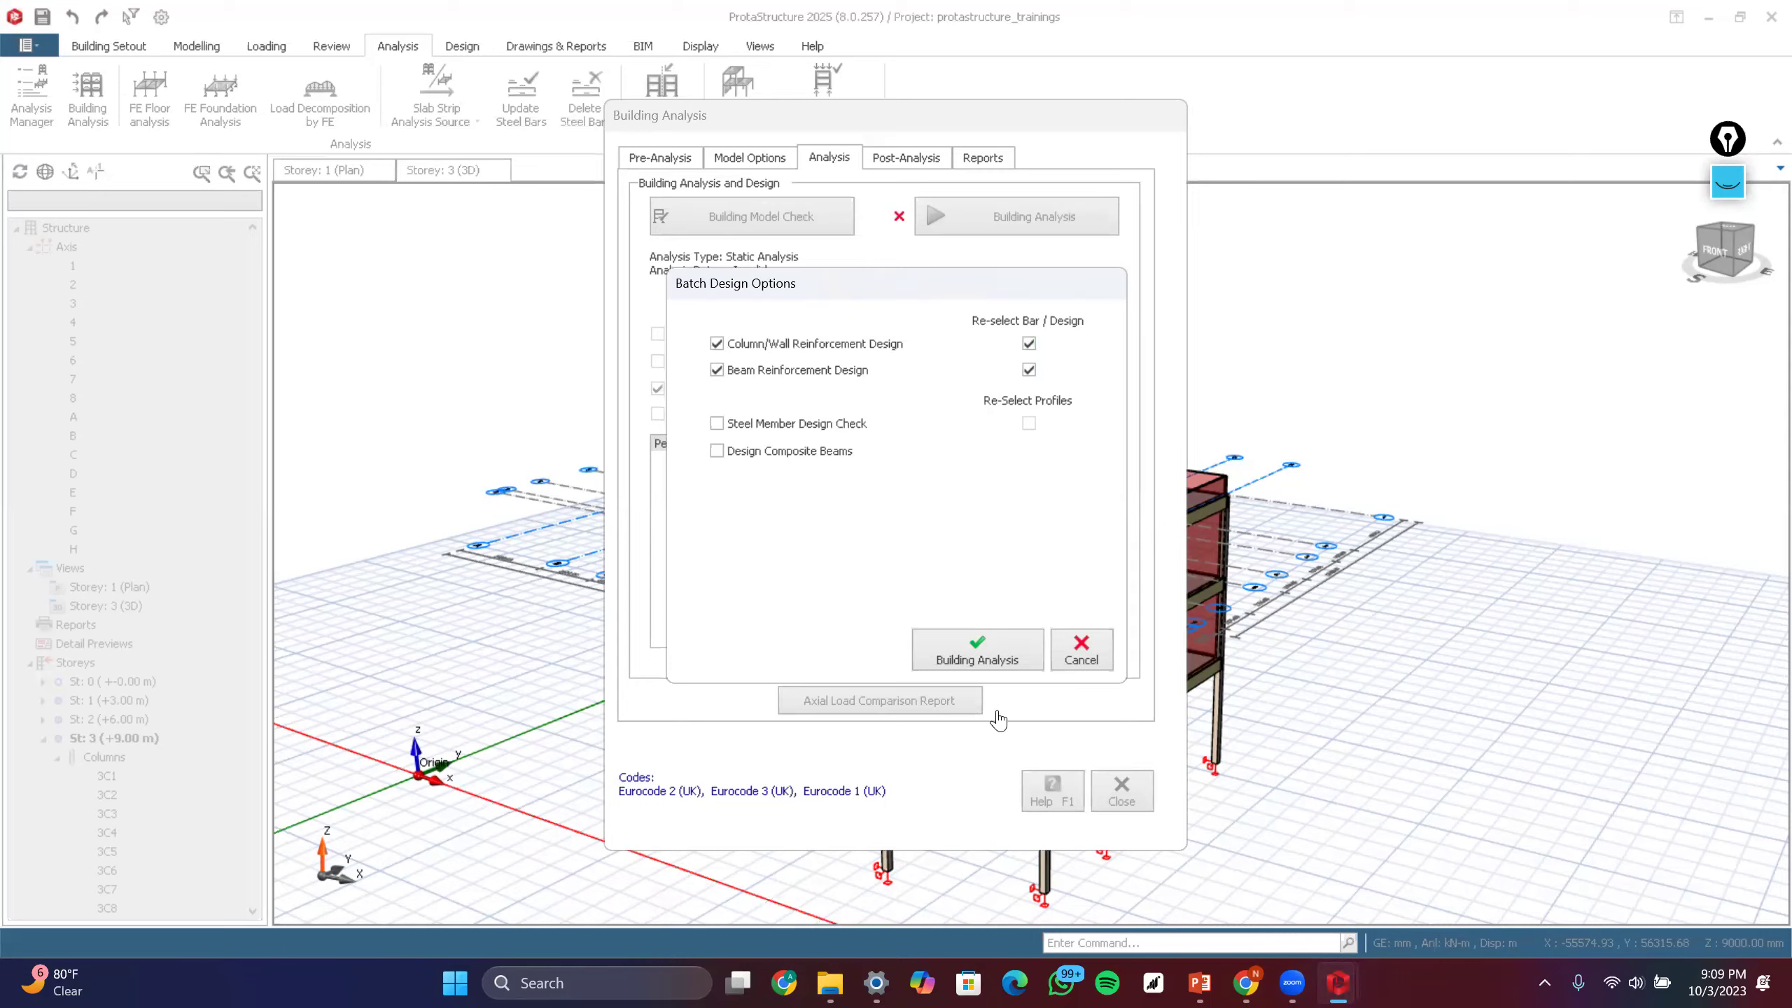
pyautogui.click(1289, 984)
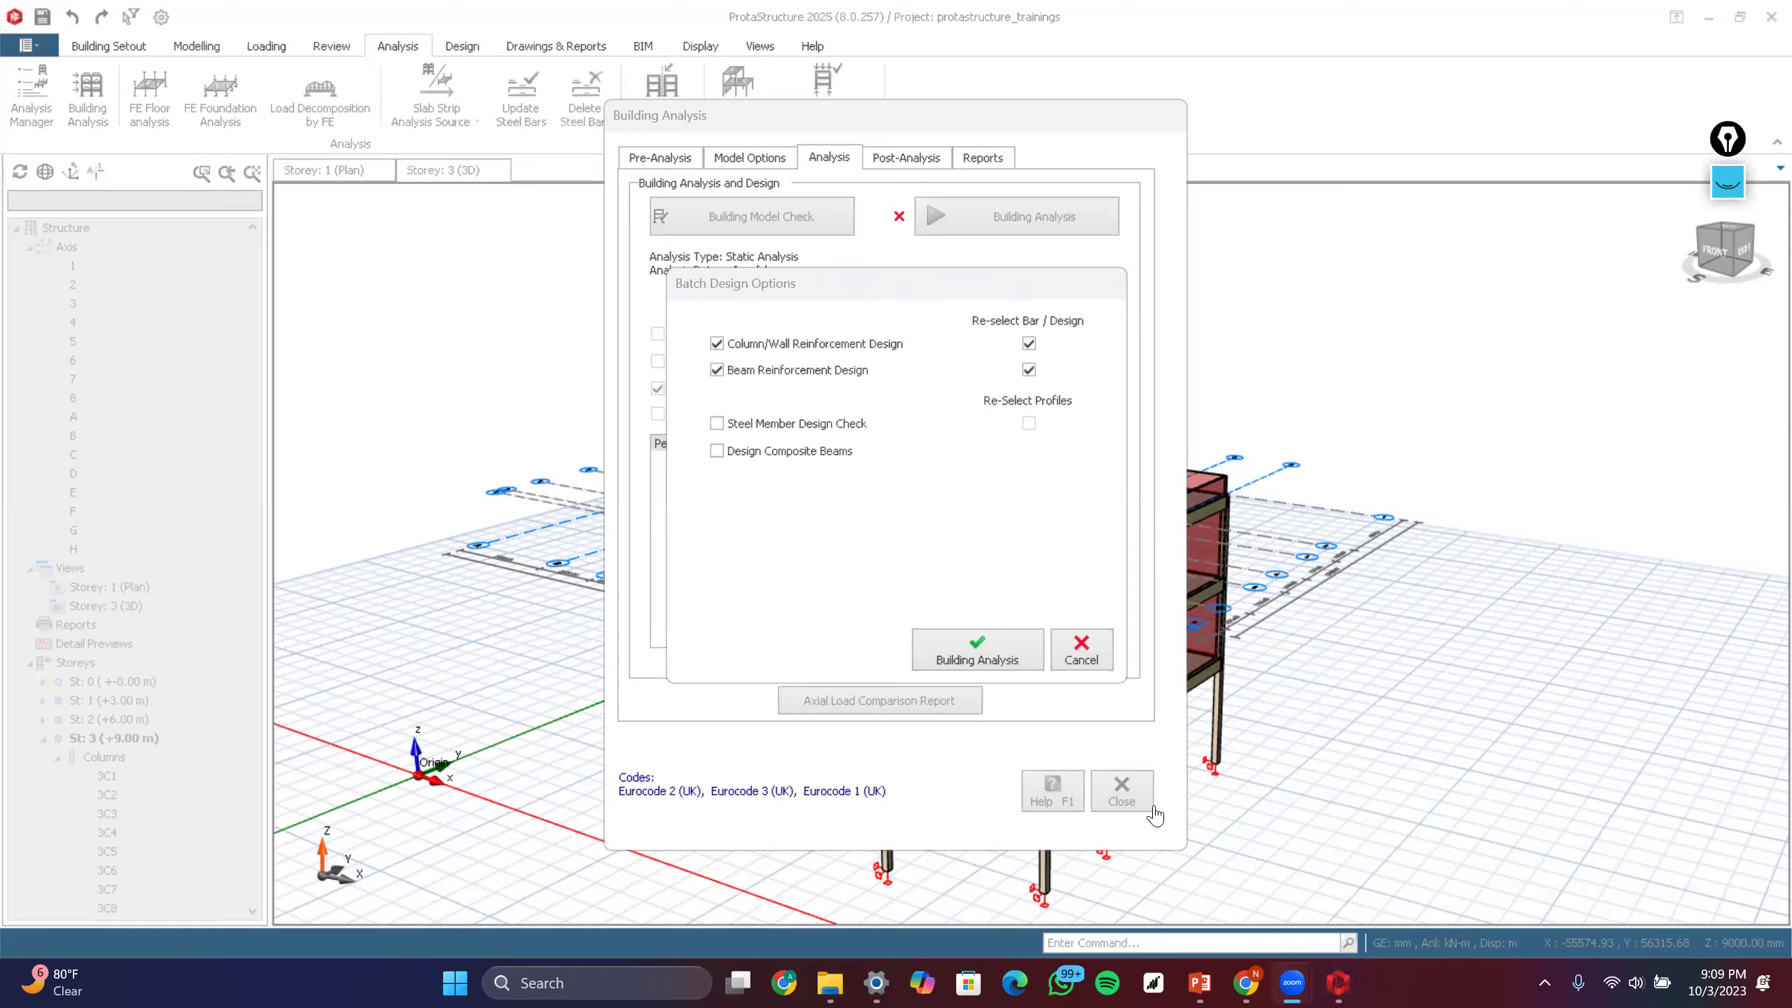
pyautogui.click(1301, 985)
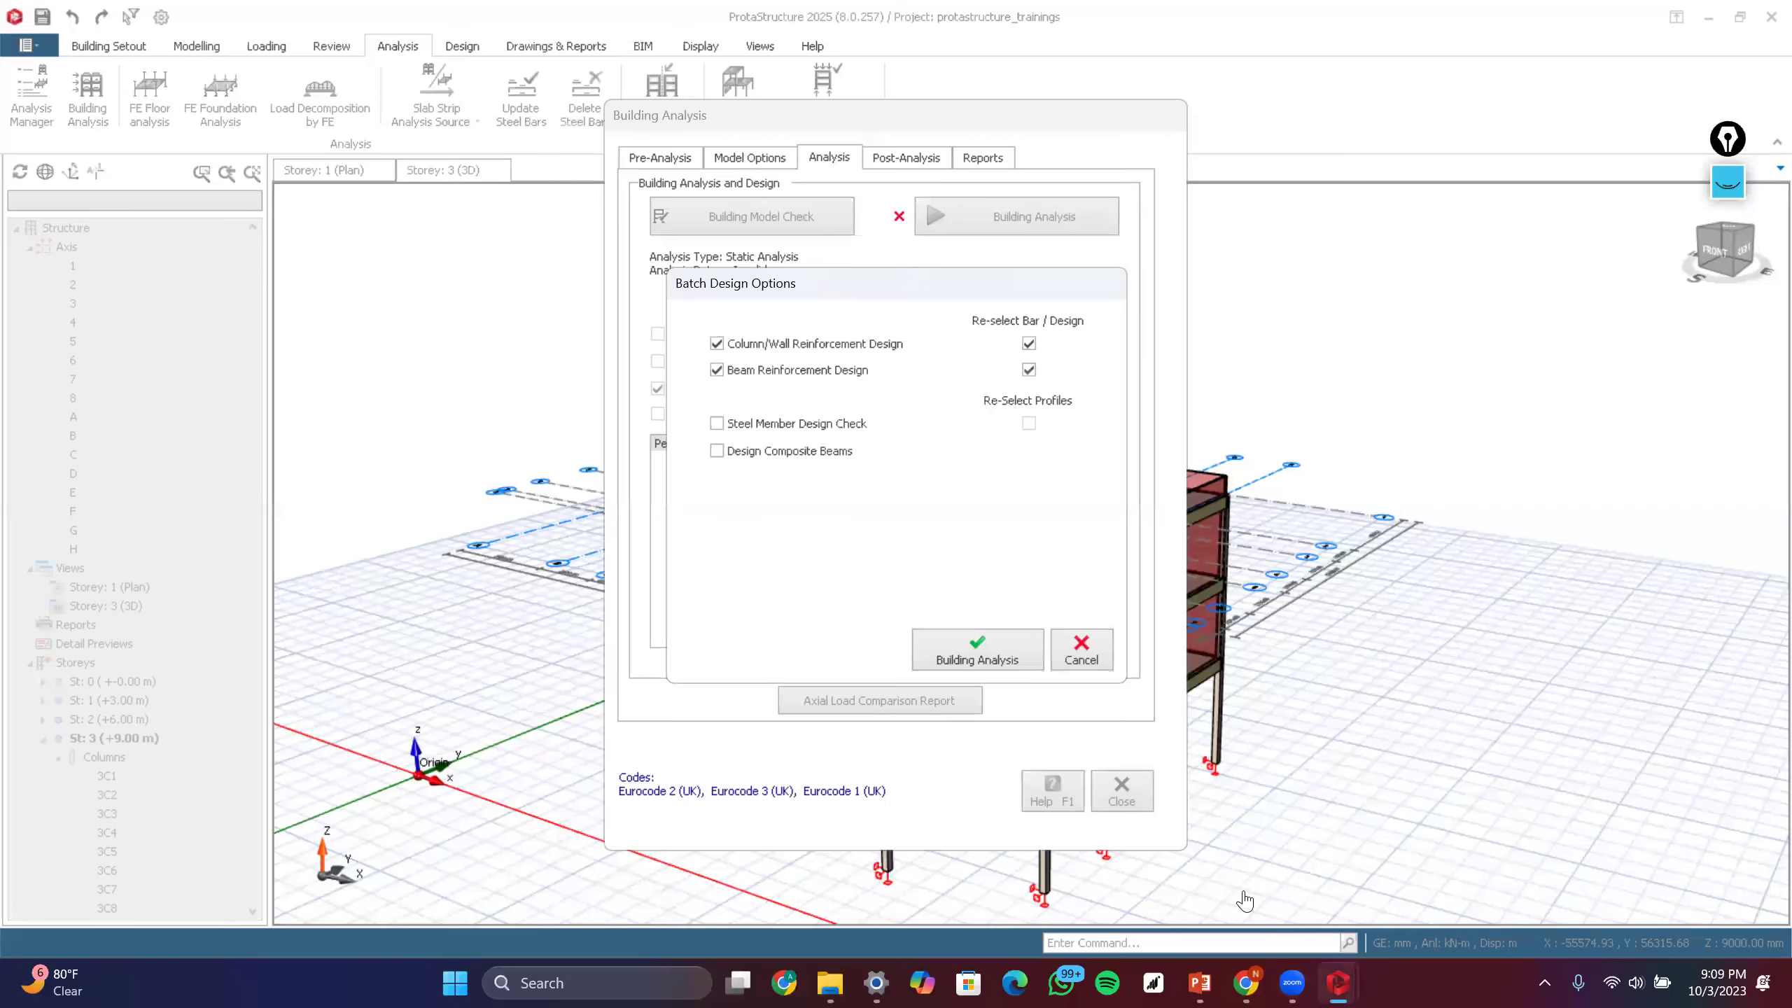
pyautogui.click(1304, 985)
pyautogui.click(1057, 629)
pyautogui.click(995, 661)
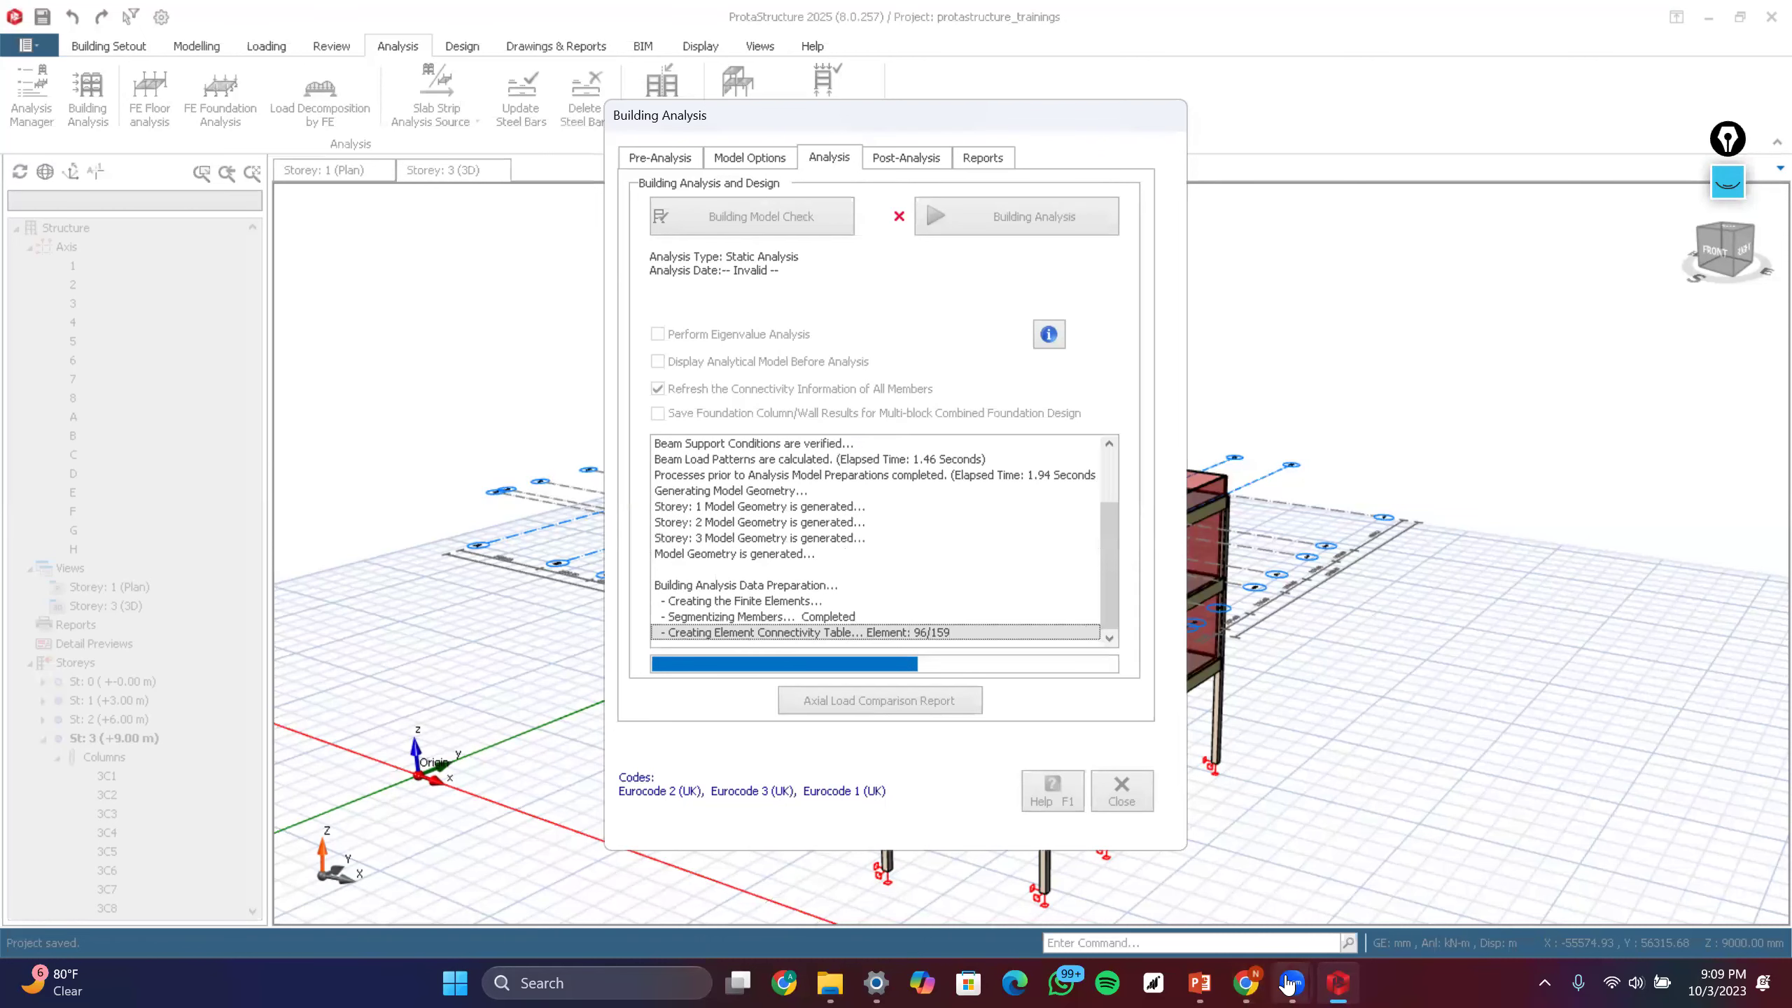
pyautogui.moveTo(1292, 983)
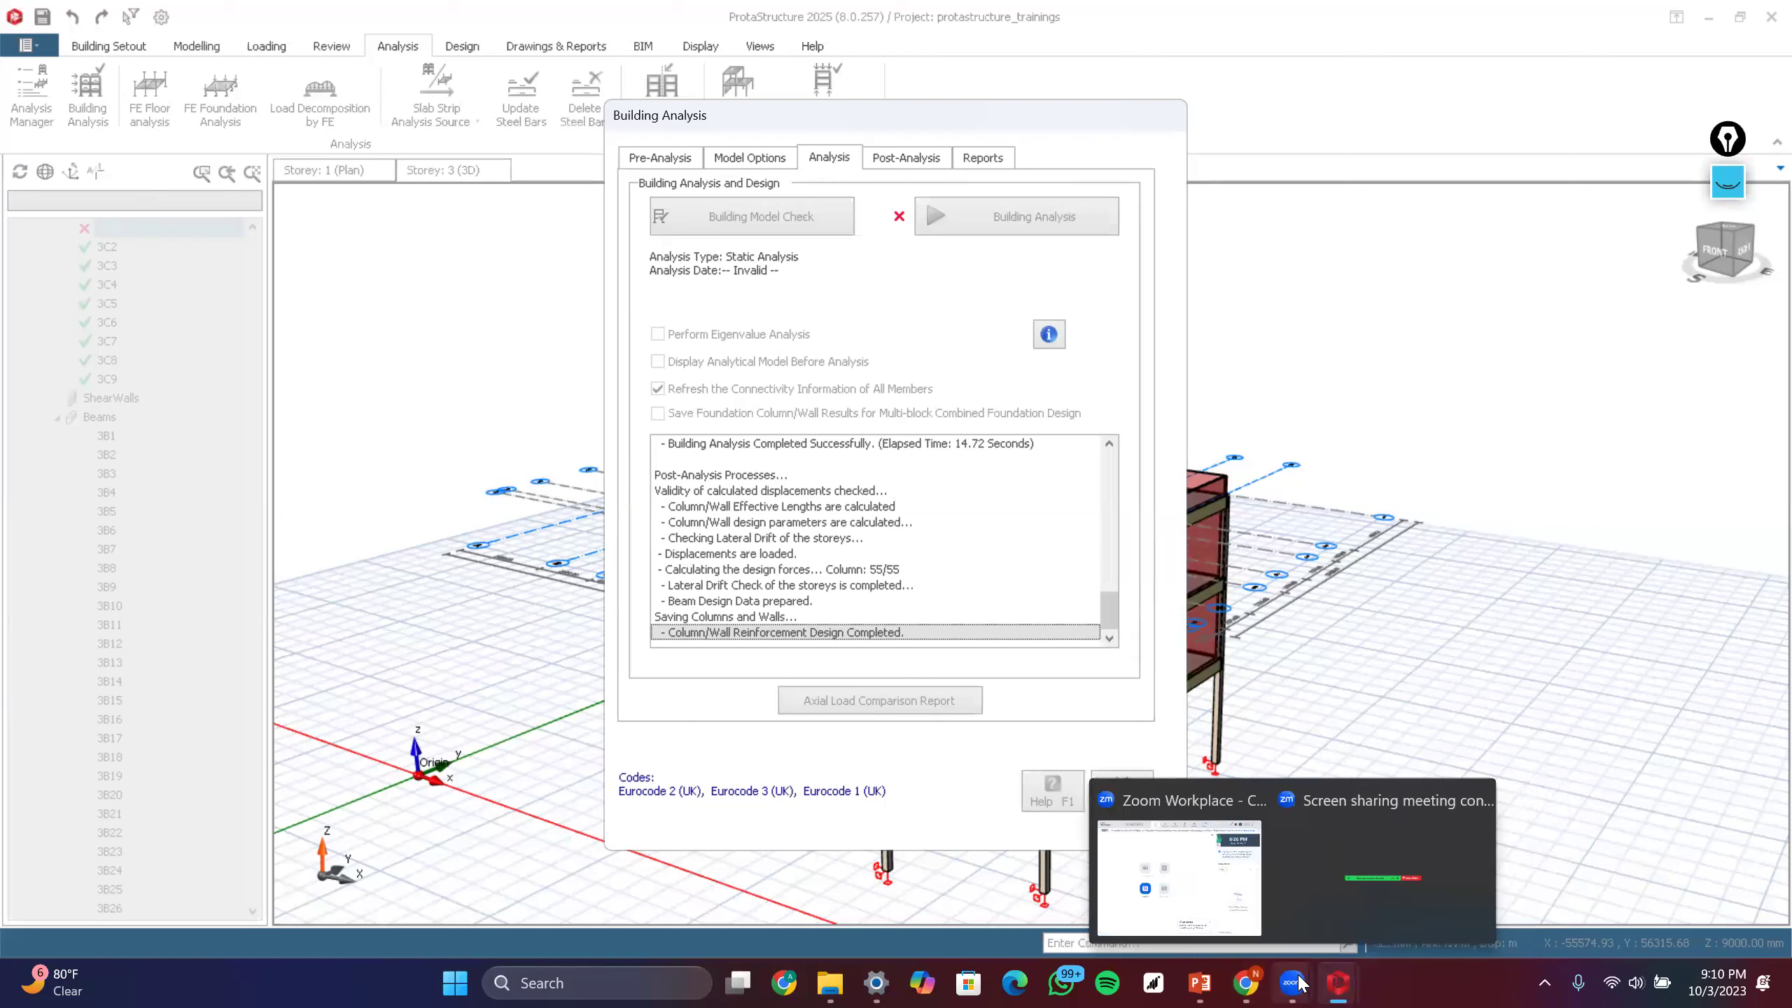
# - Acknowledge the axial load comparison warnings and close the Building Analysis dialog once the run has finished
pyautogui.click(1341, 868)
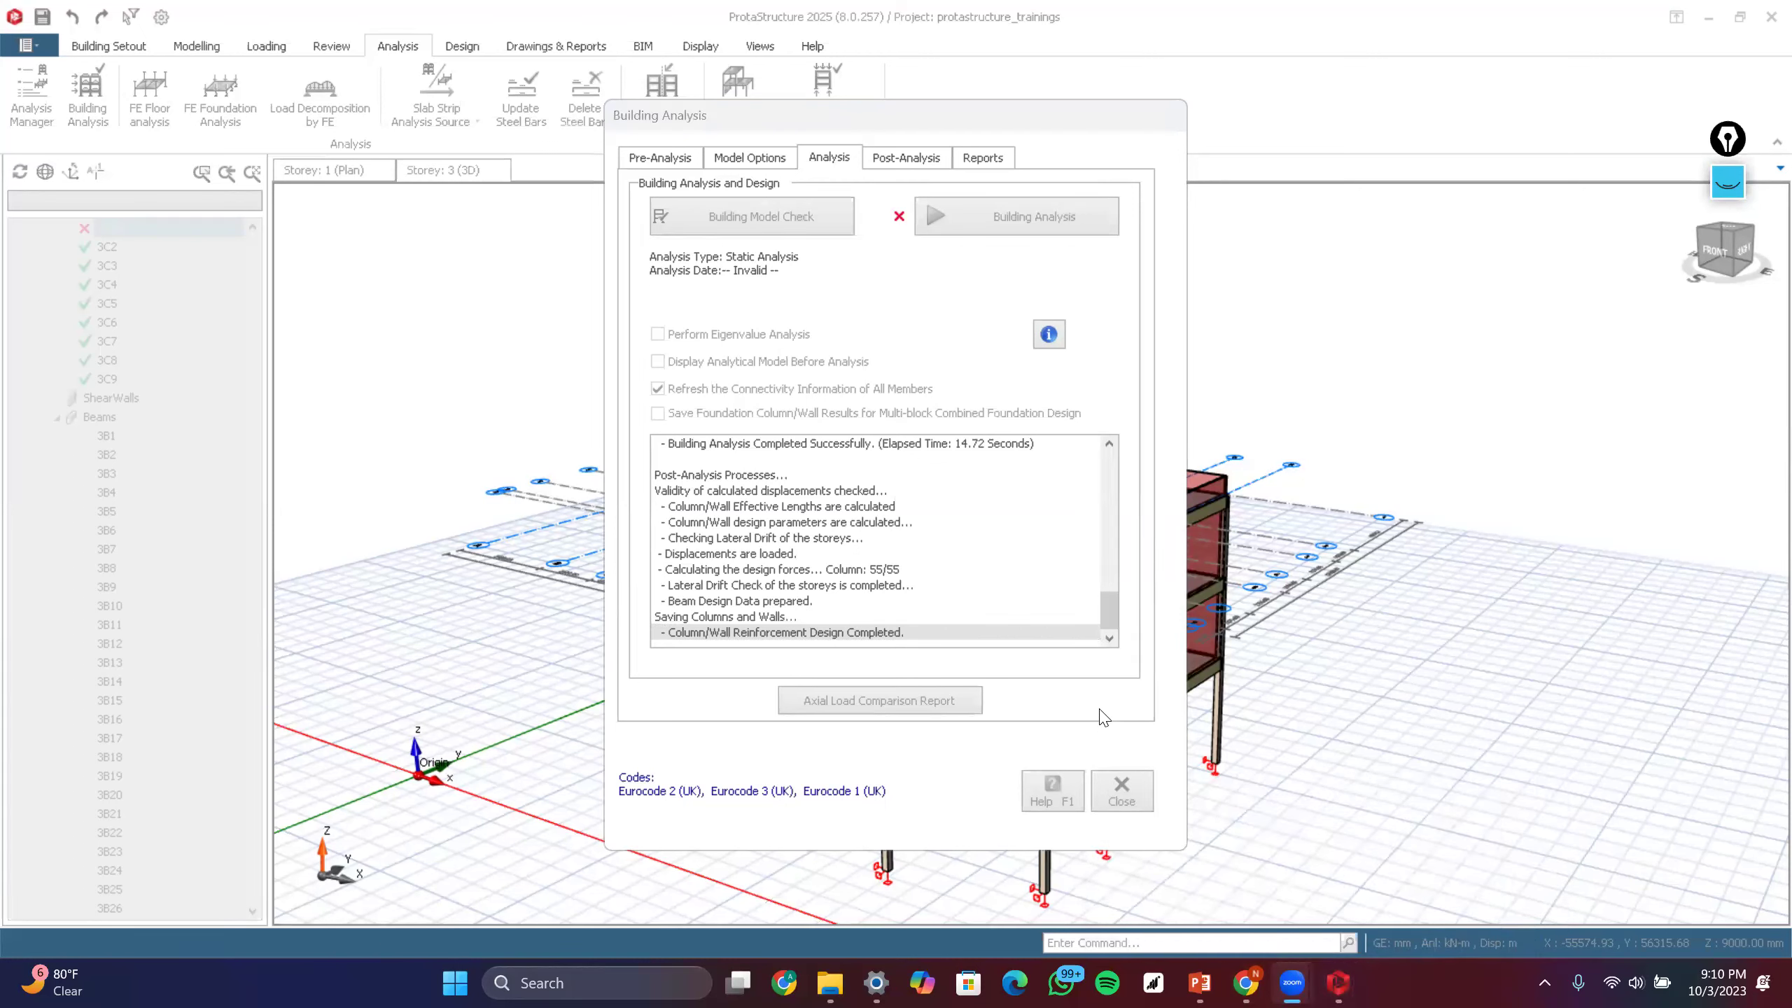
pyautogui.moveTo(1249, 983)
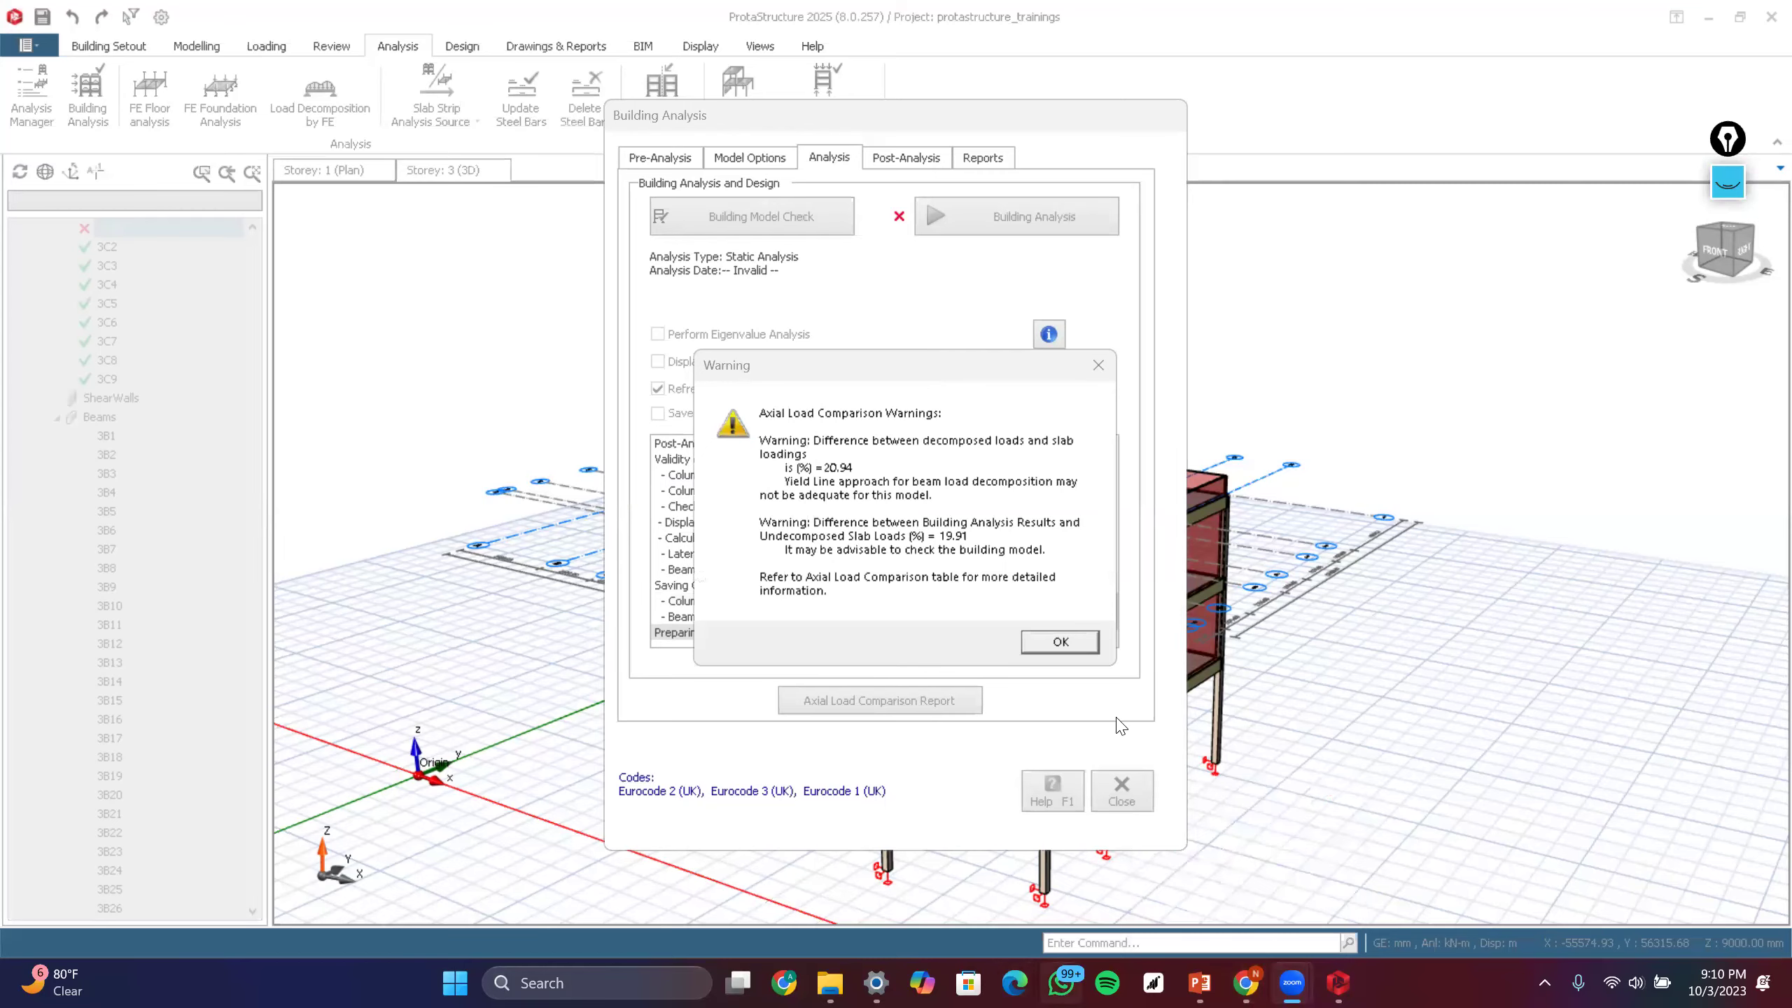
pyautogui.click(1035, 648)
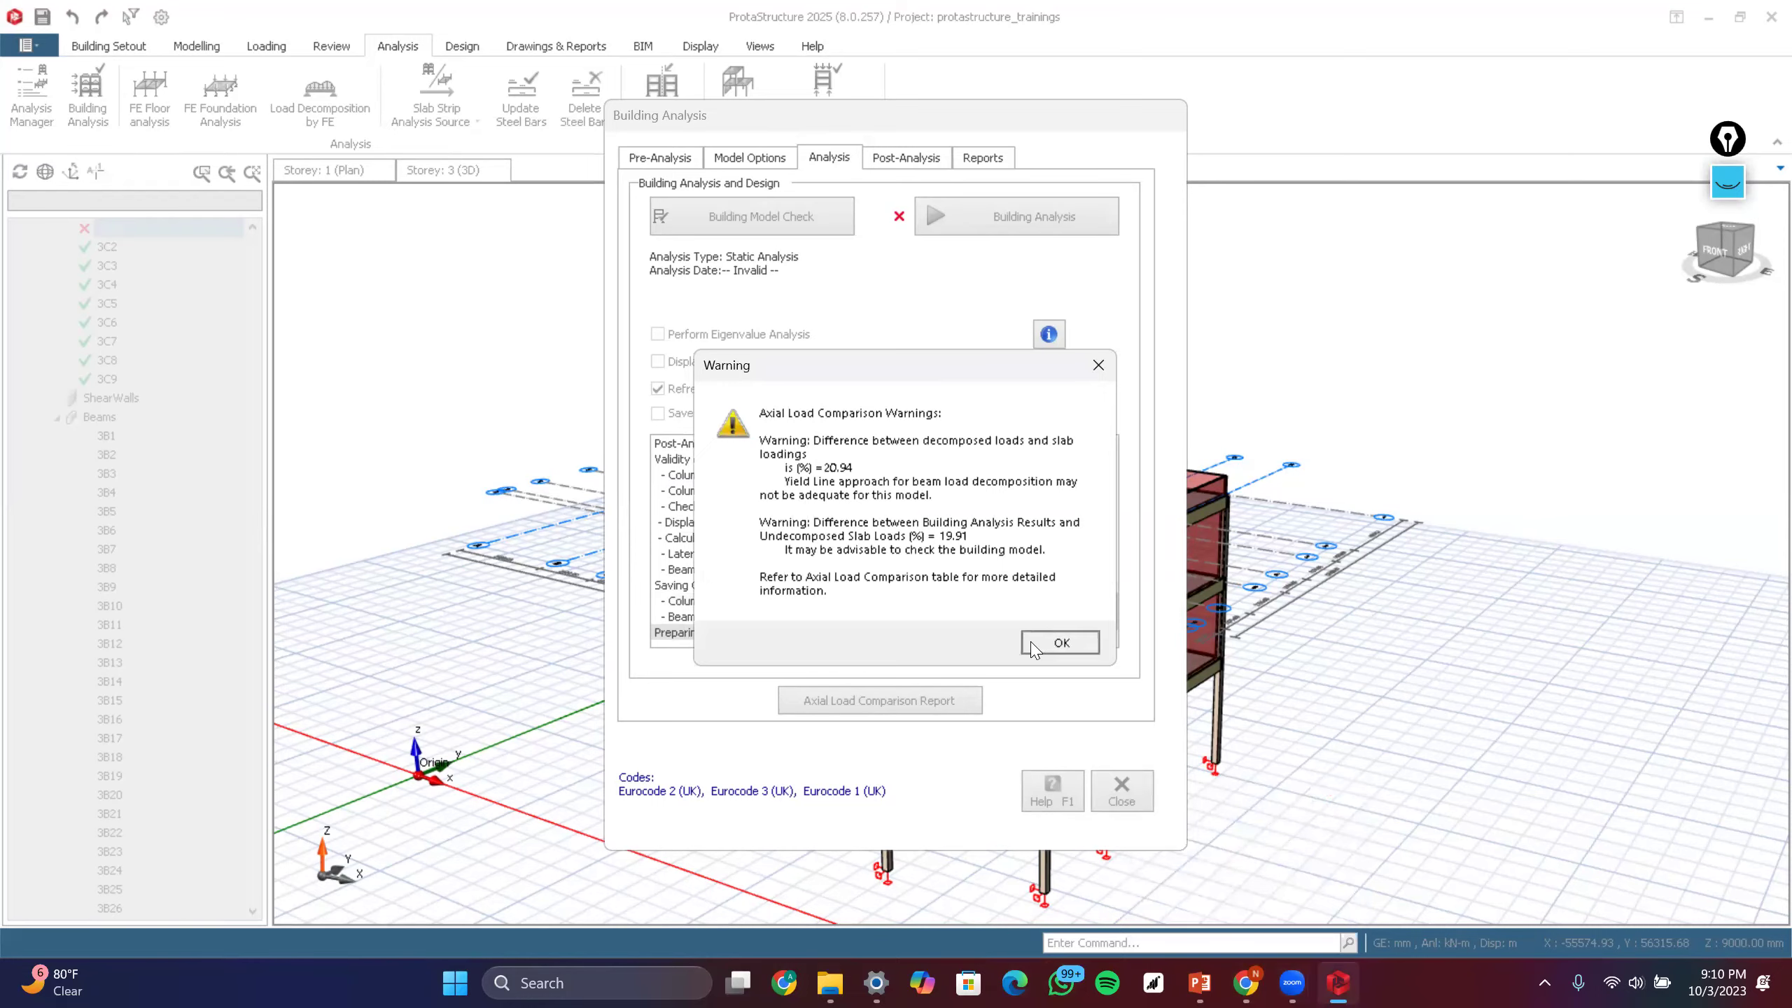
pyautogui.click(1033, 649)
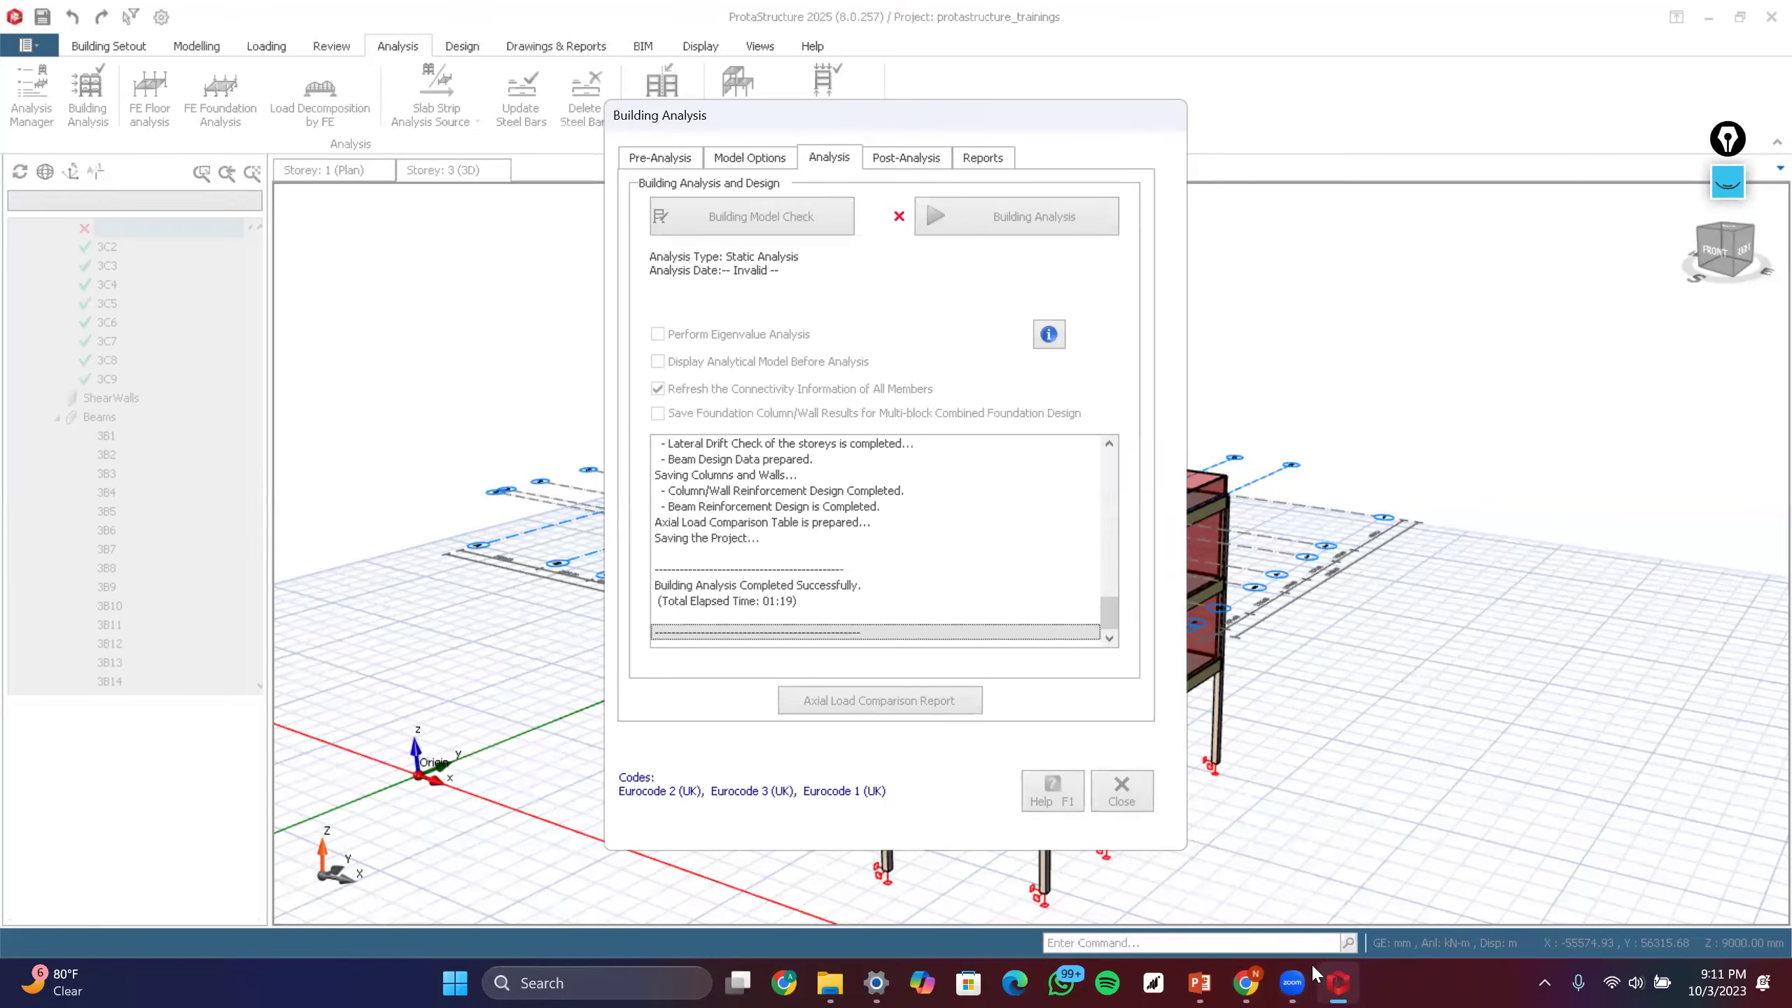
pyautogui.moveTo(1179, 972)
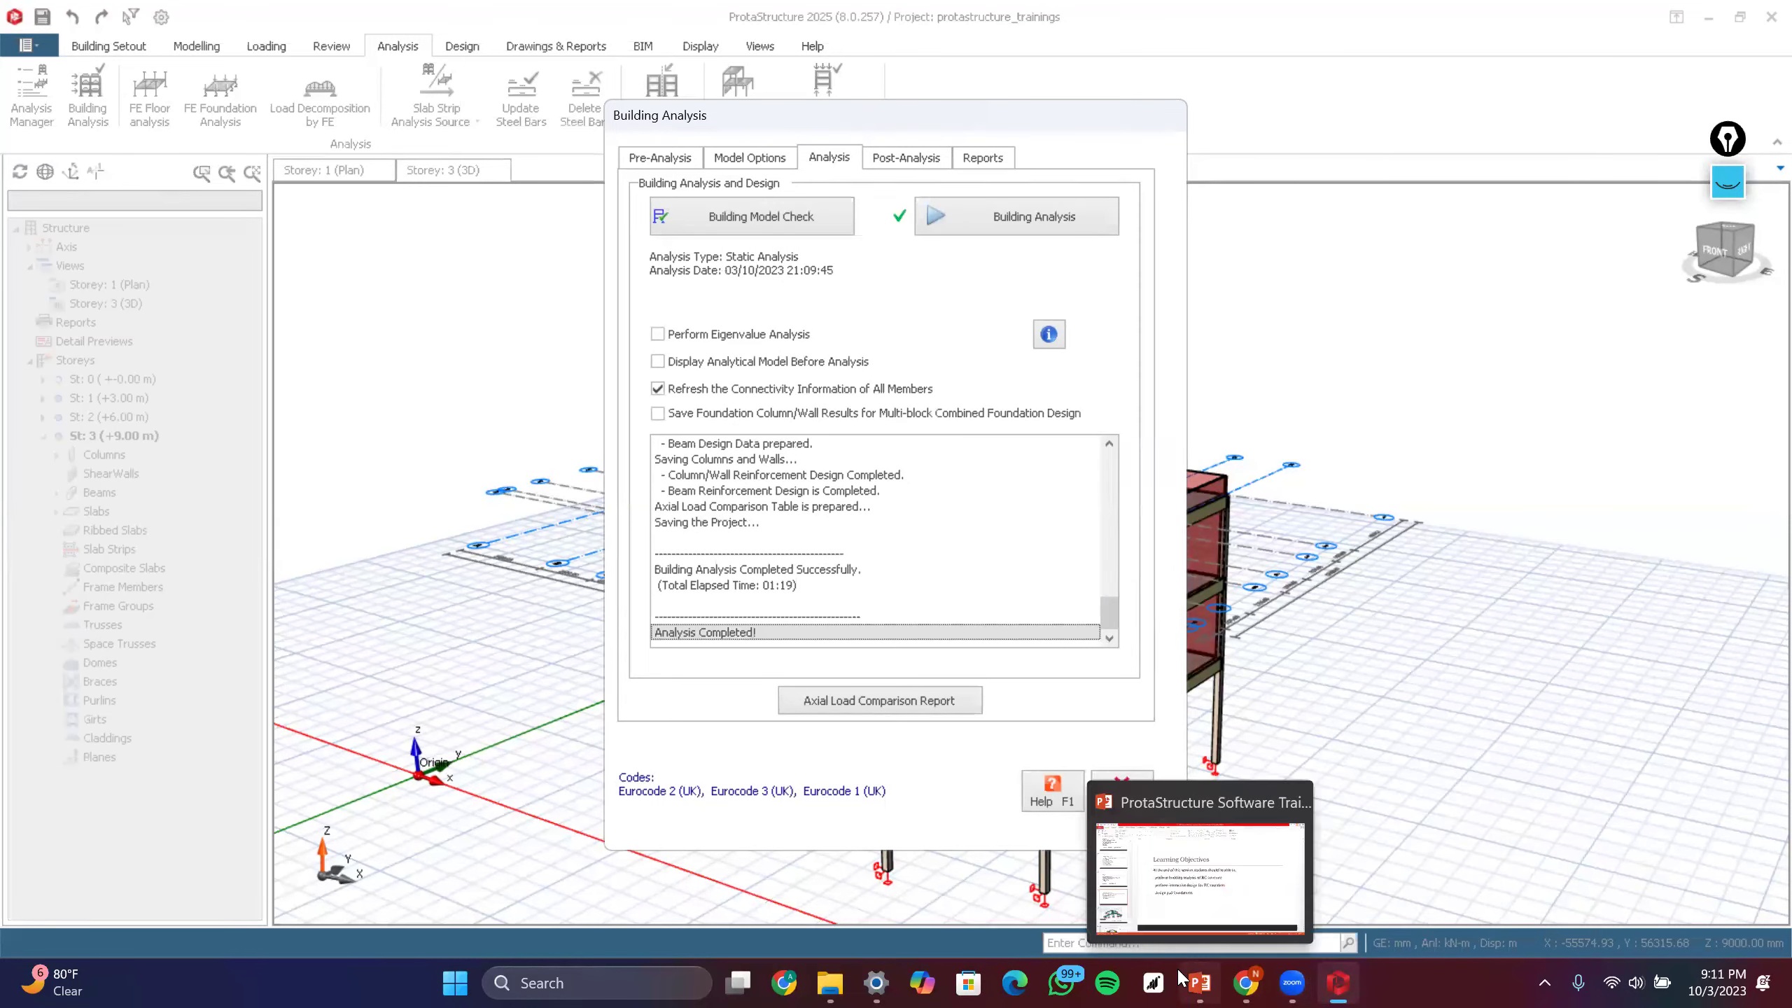
pyautogui.moveTo(1343, 980)
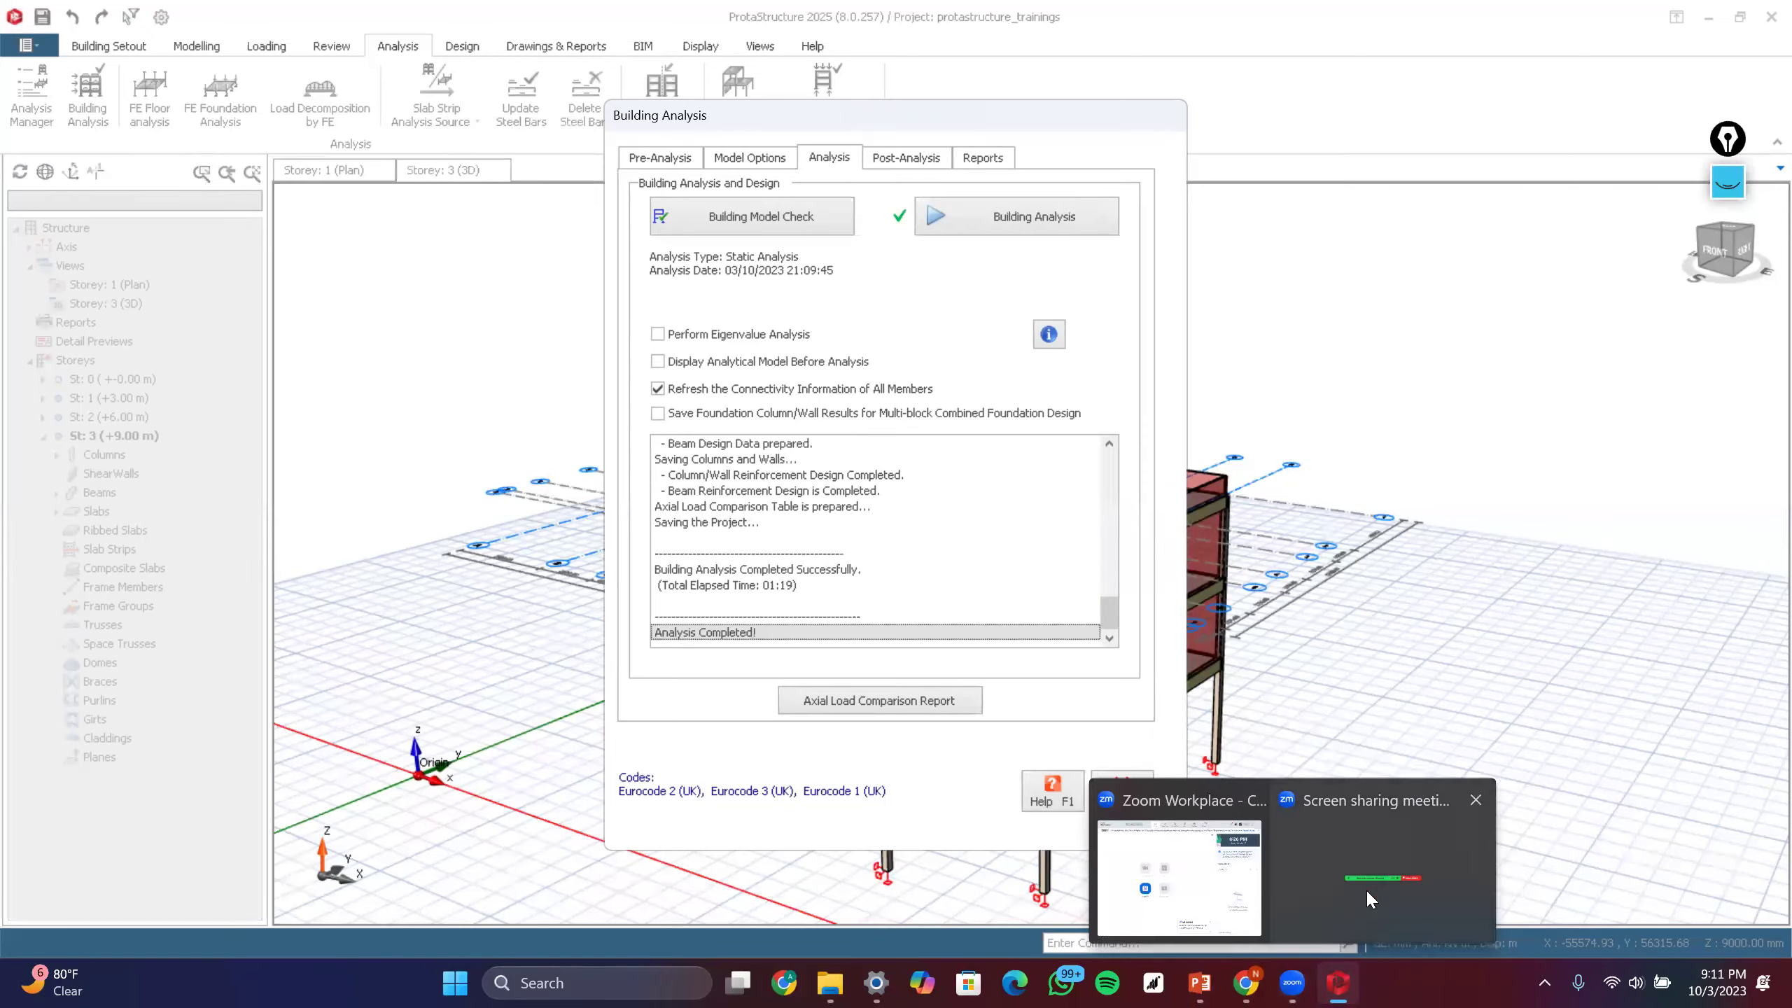
pyautogui.click(1476, 807)
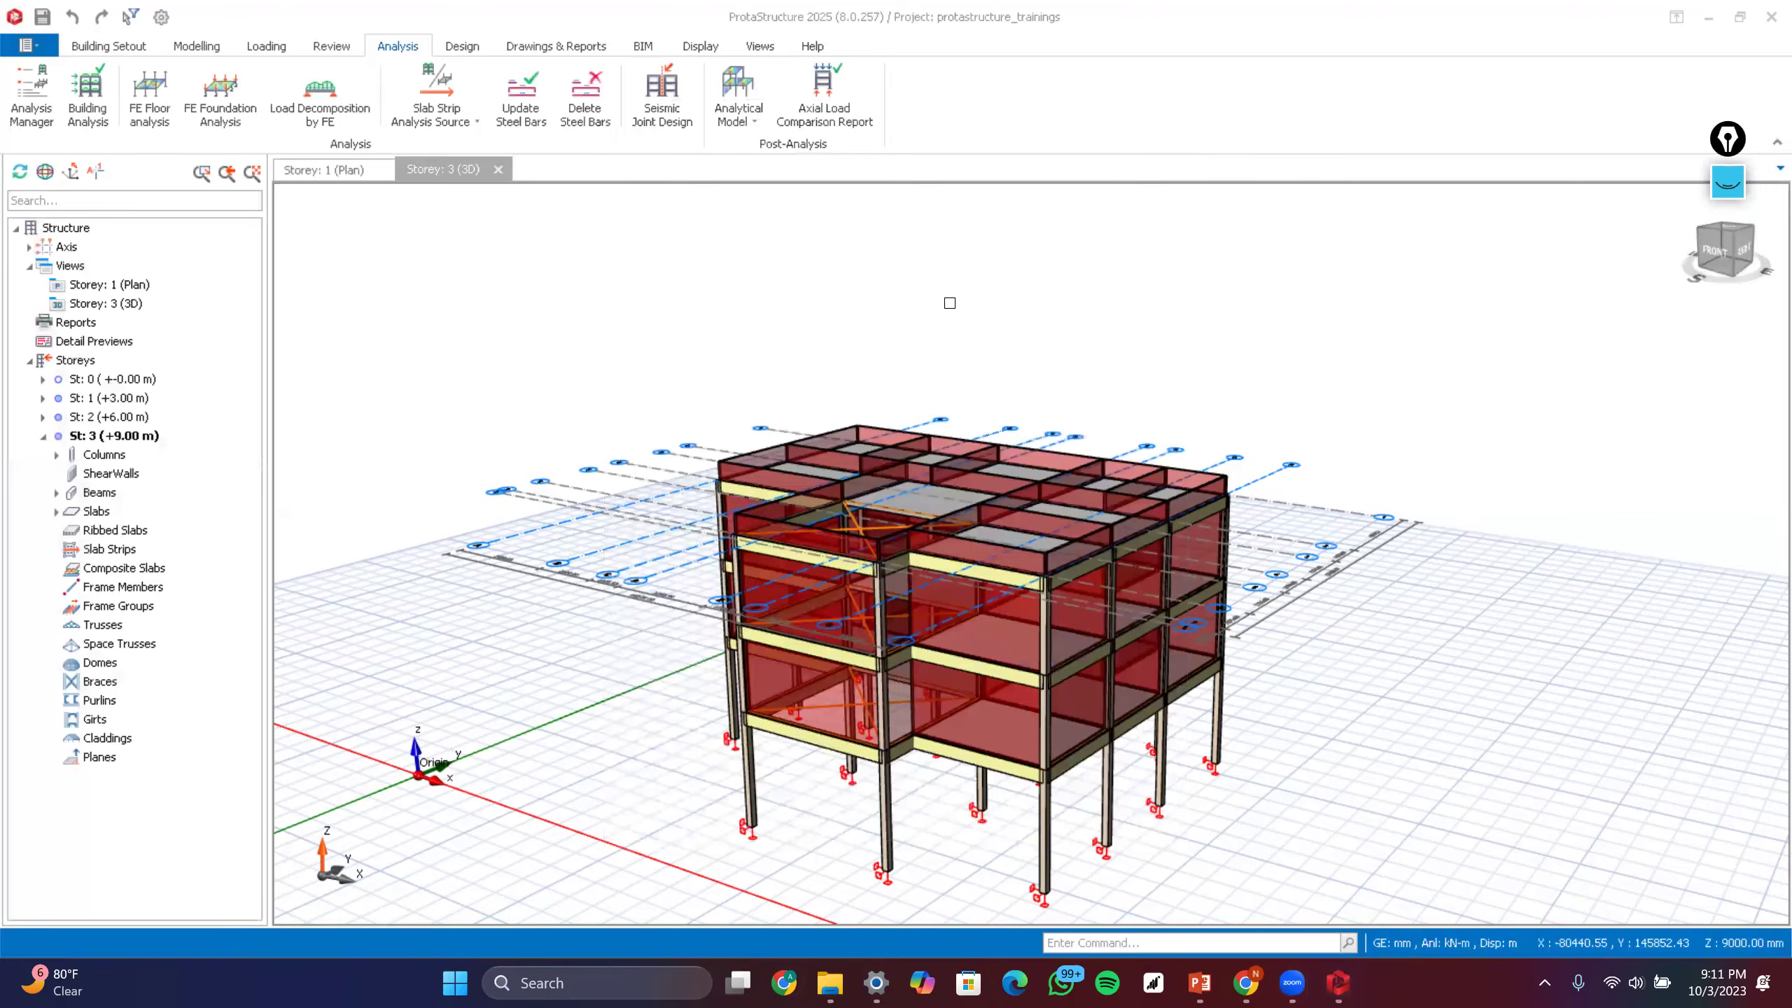
# - Inspect the analysed three-storey building in the 3D physical view from several sides and distances
pyautogui.click(770, 466)
pyautogui.scroll(-5, 873, 424)
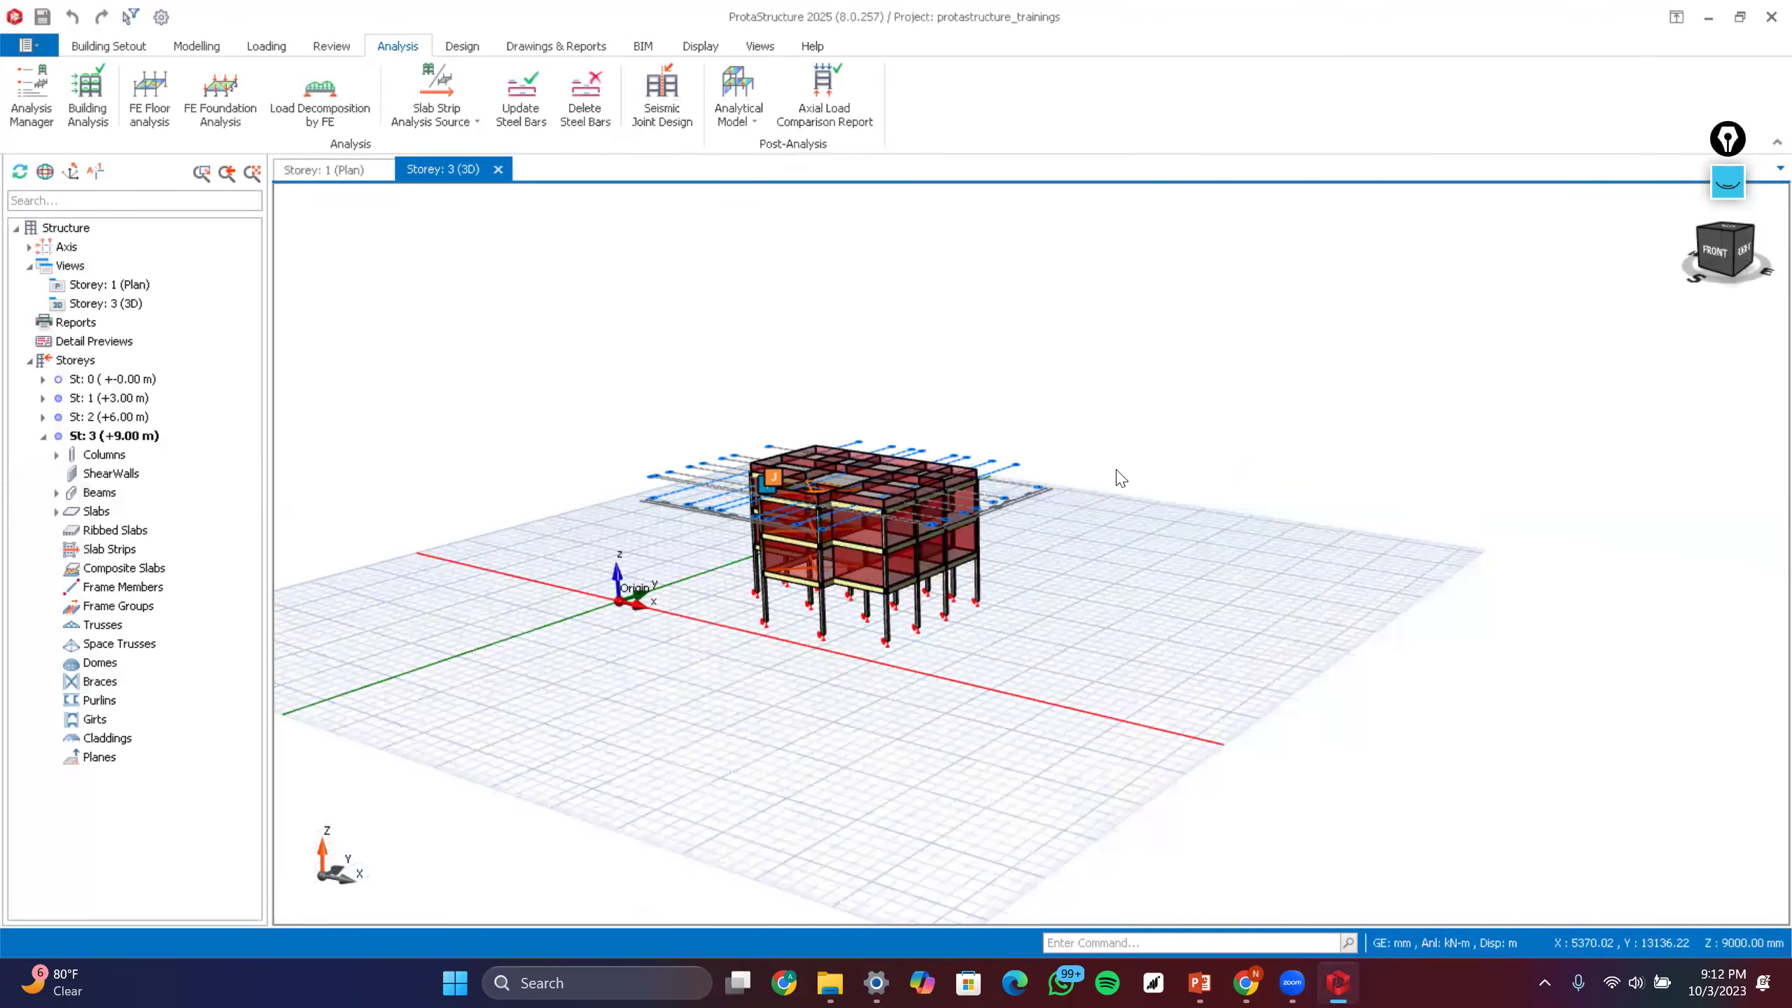
pyautogui.scroll(2, 784, 660)
pyautogui.moveTo(784, 660); pyautogui.dragTo(896, 550, button='middle')
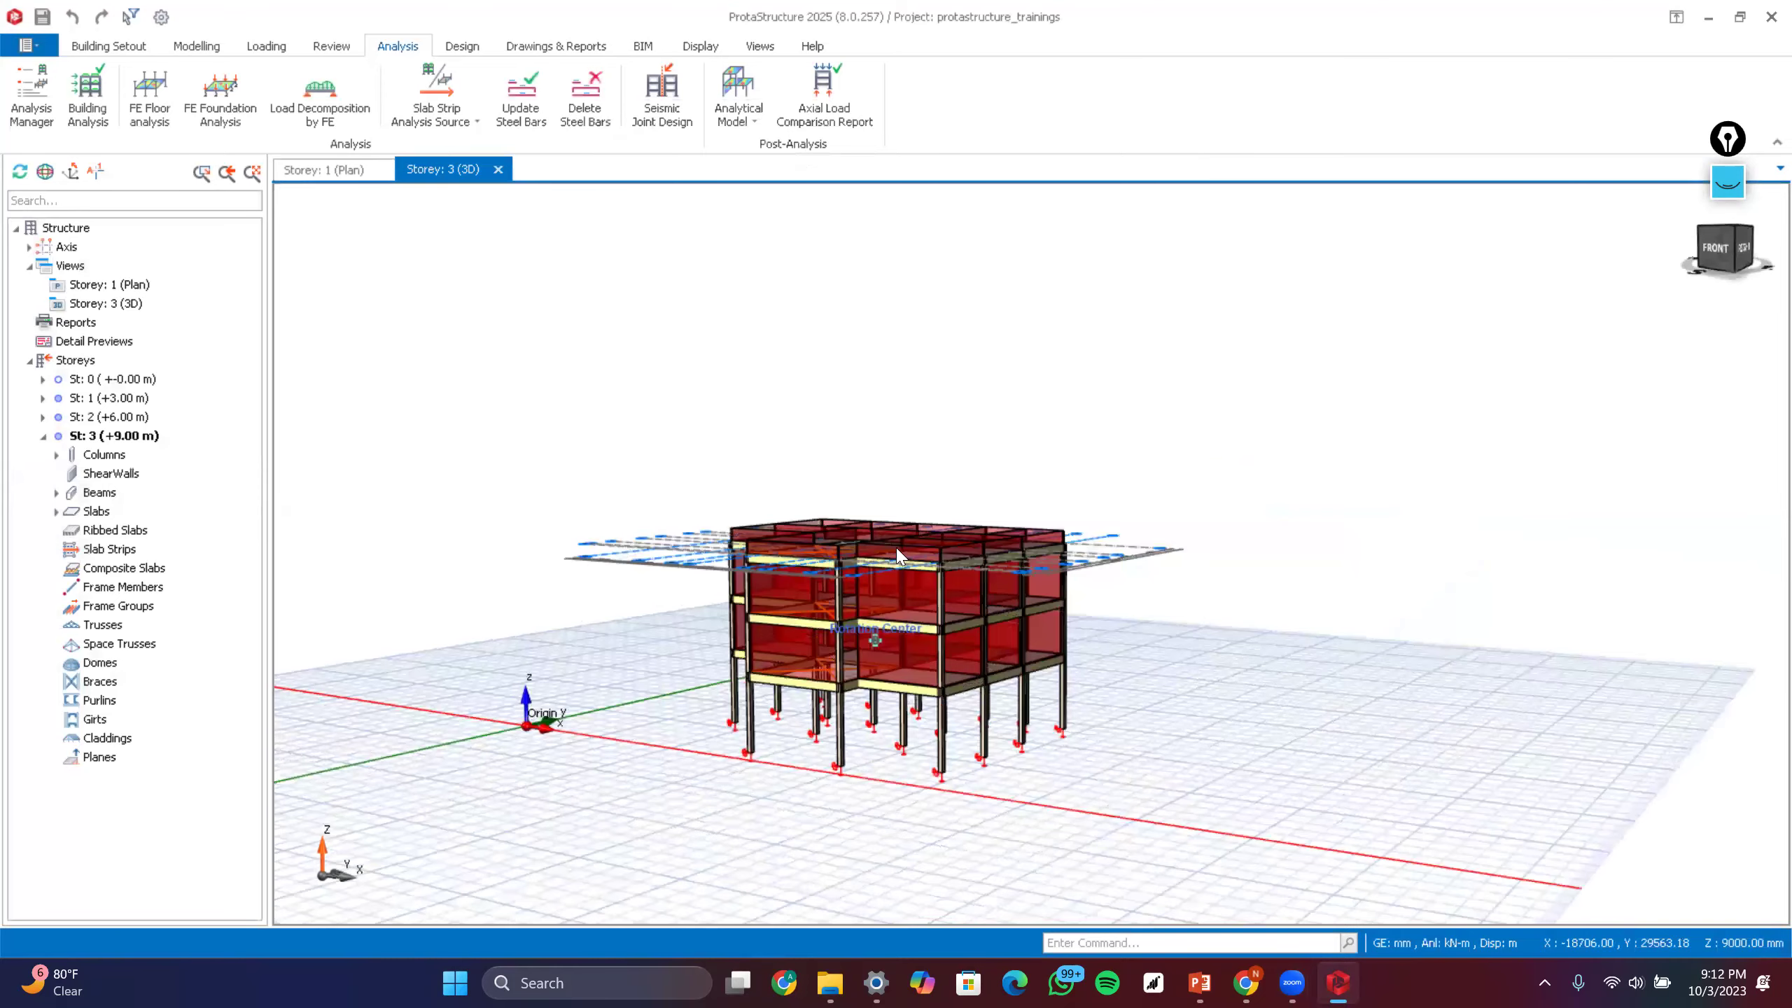
pyautogui.scroll(3, 897, 552)
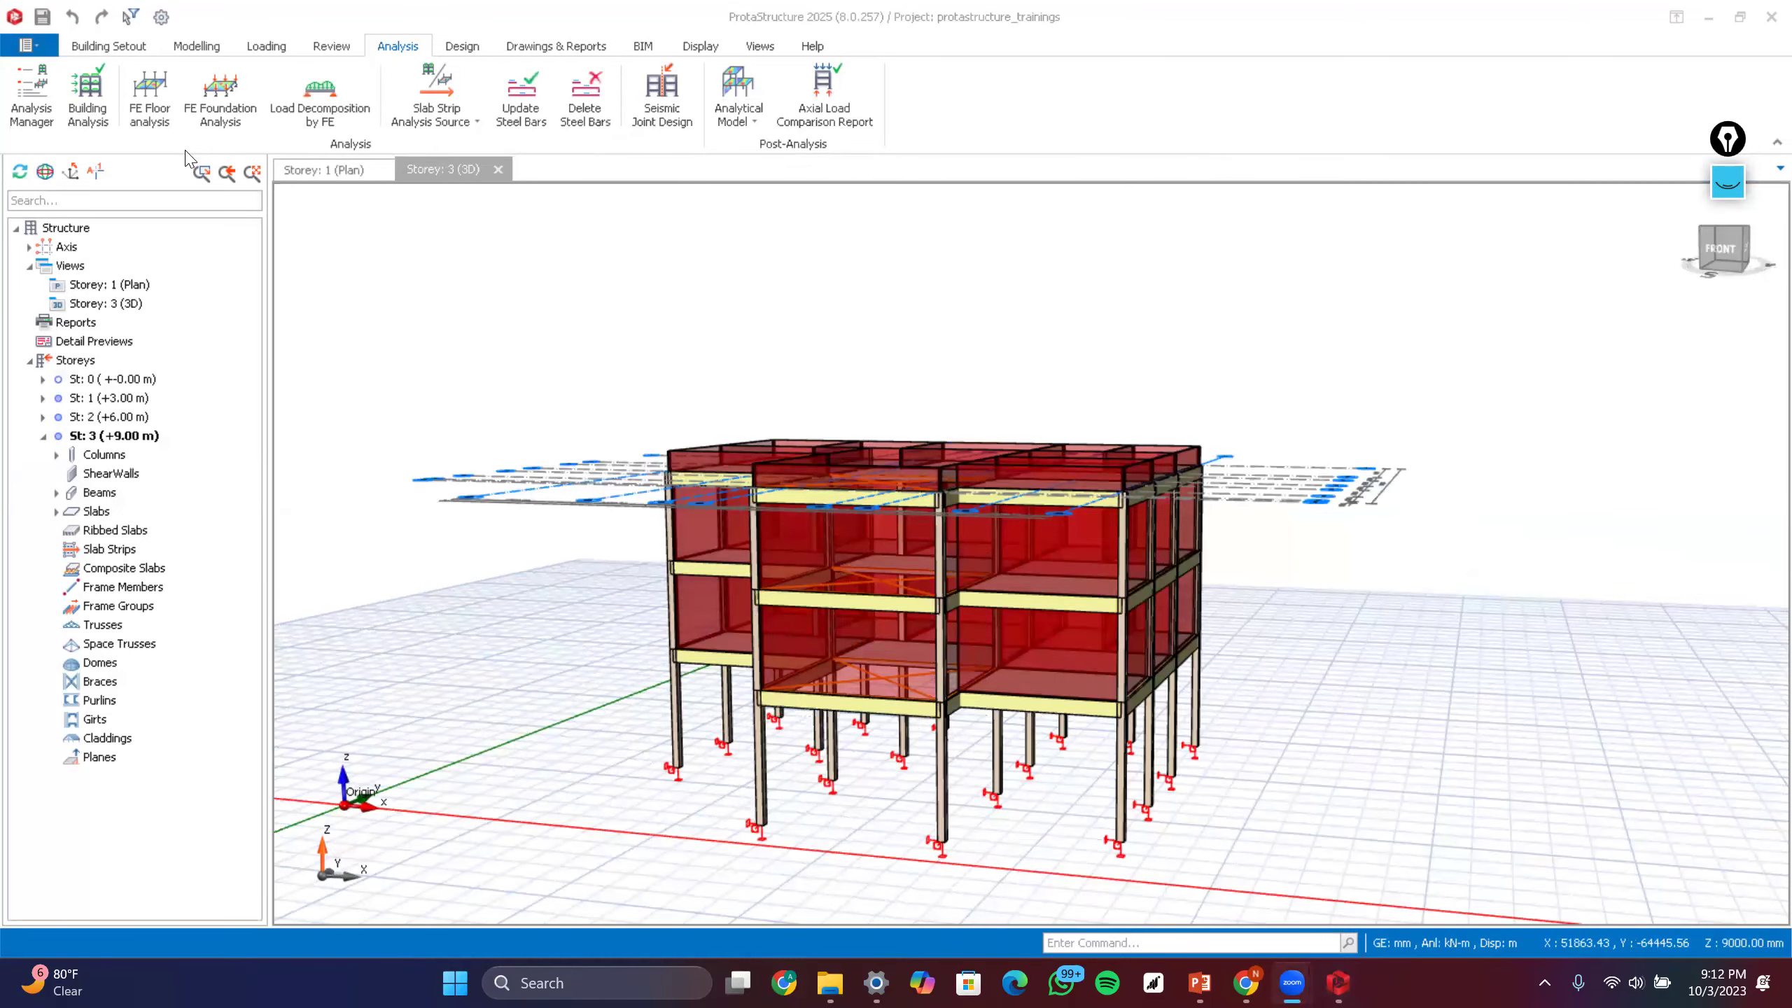
pyautogui.click(1040, 599)
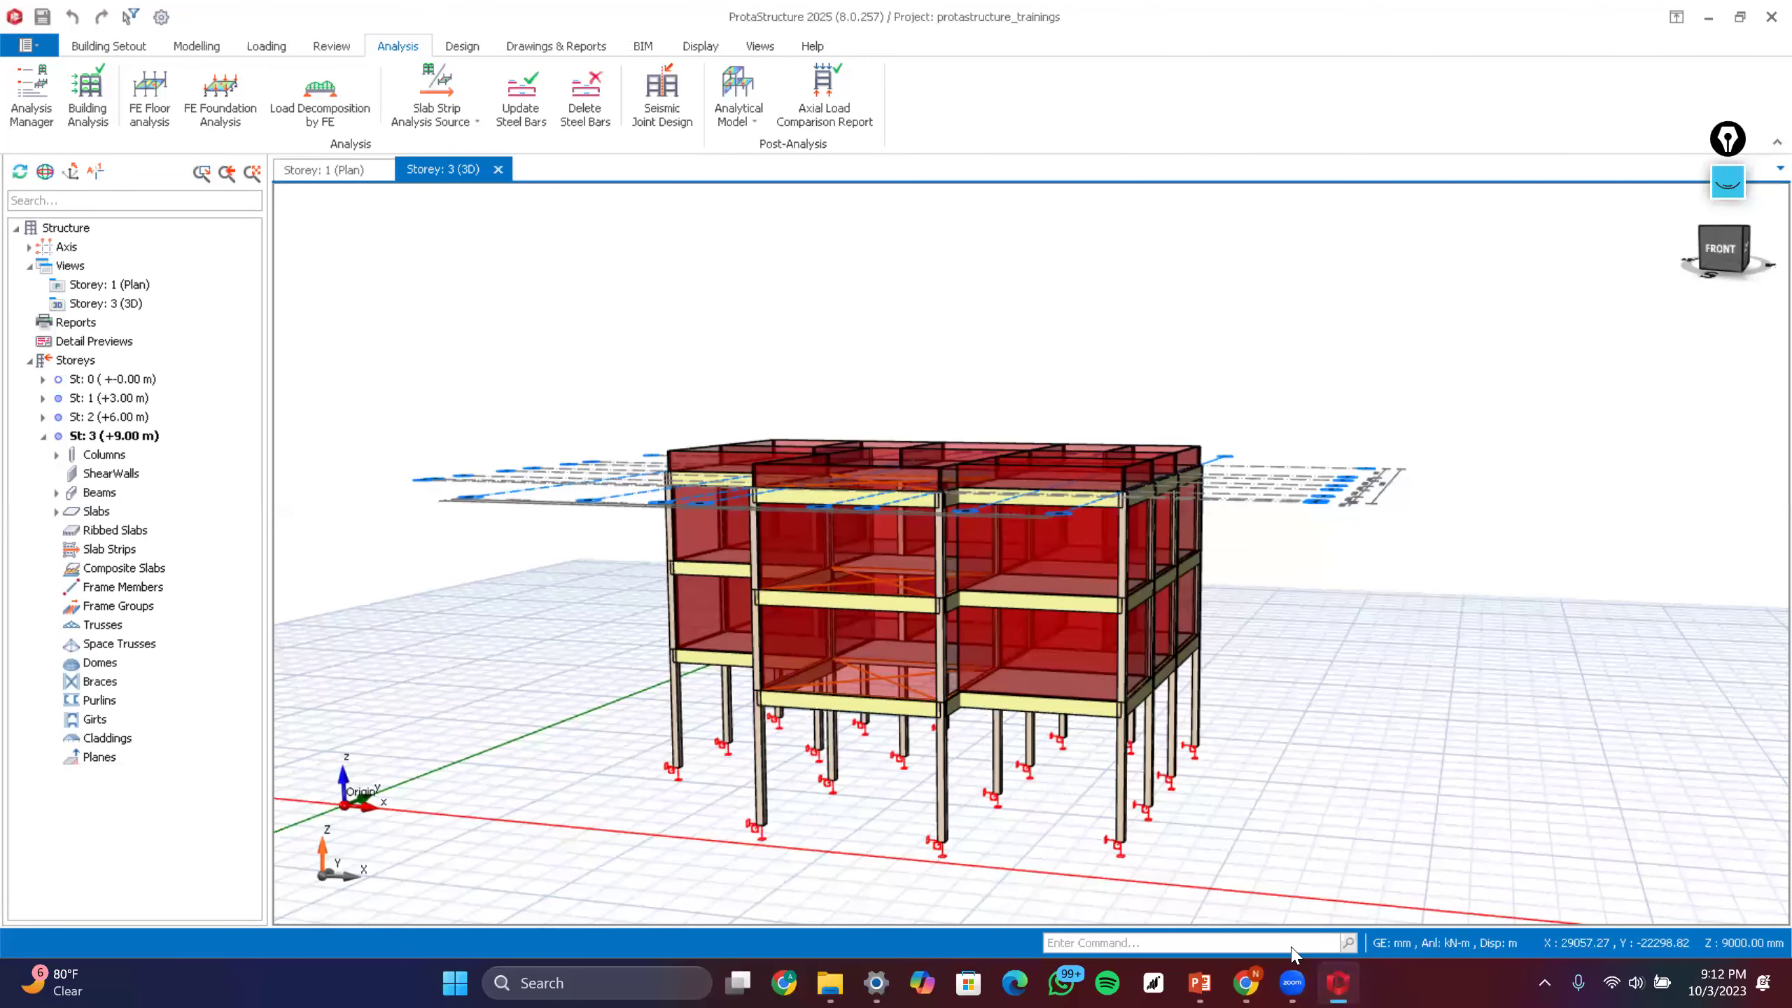
pyautogui.click(1291, 982)
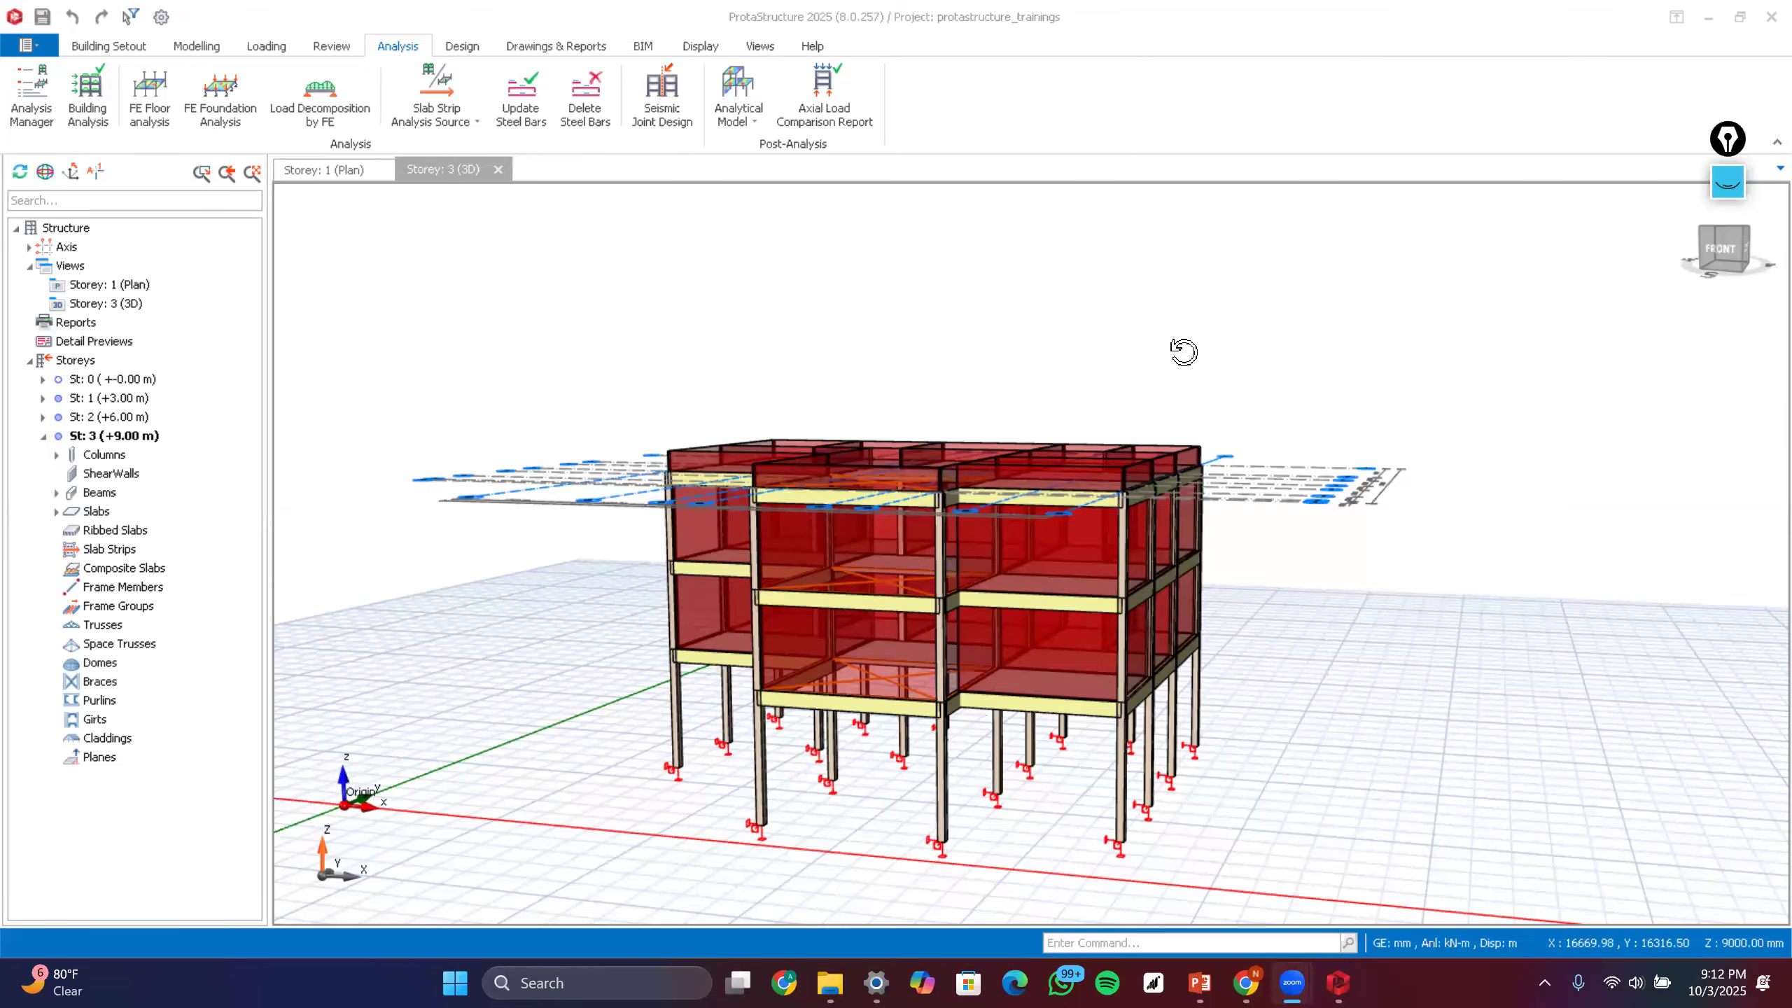
pyautogui.click(1184, 351)
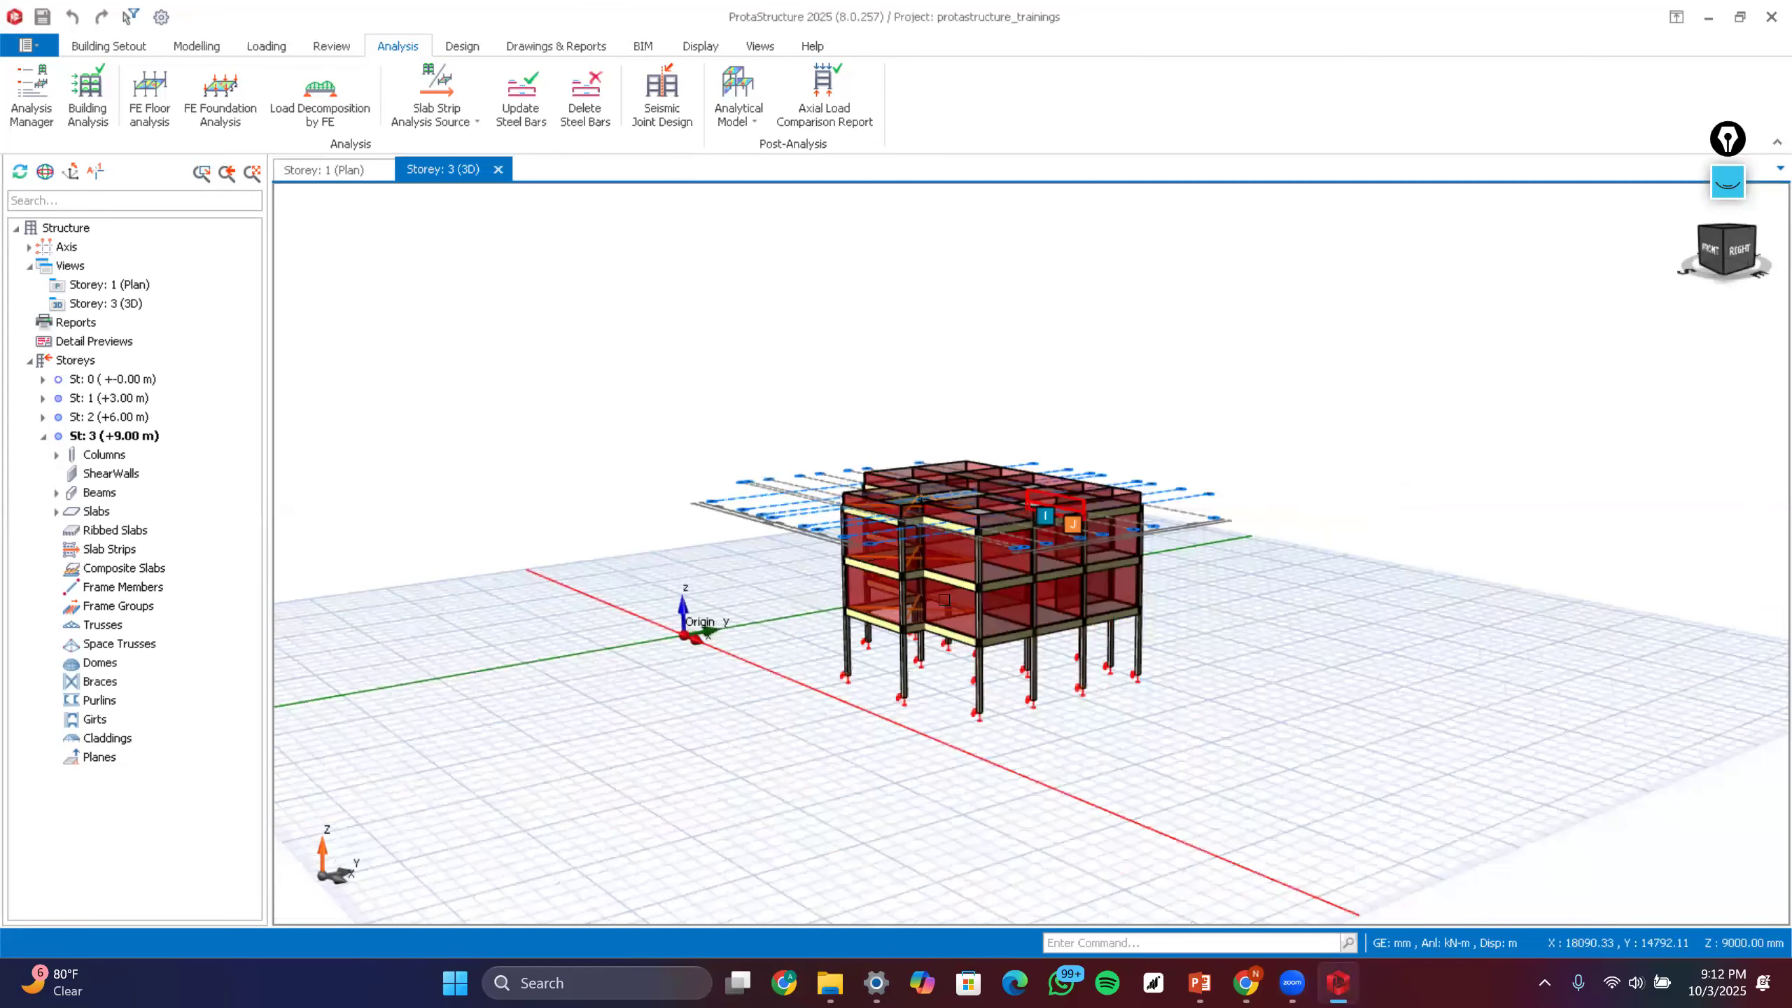
pyautogui.scroll(2, 944, 599)
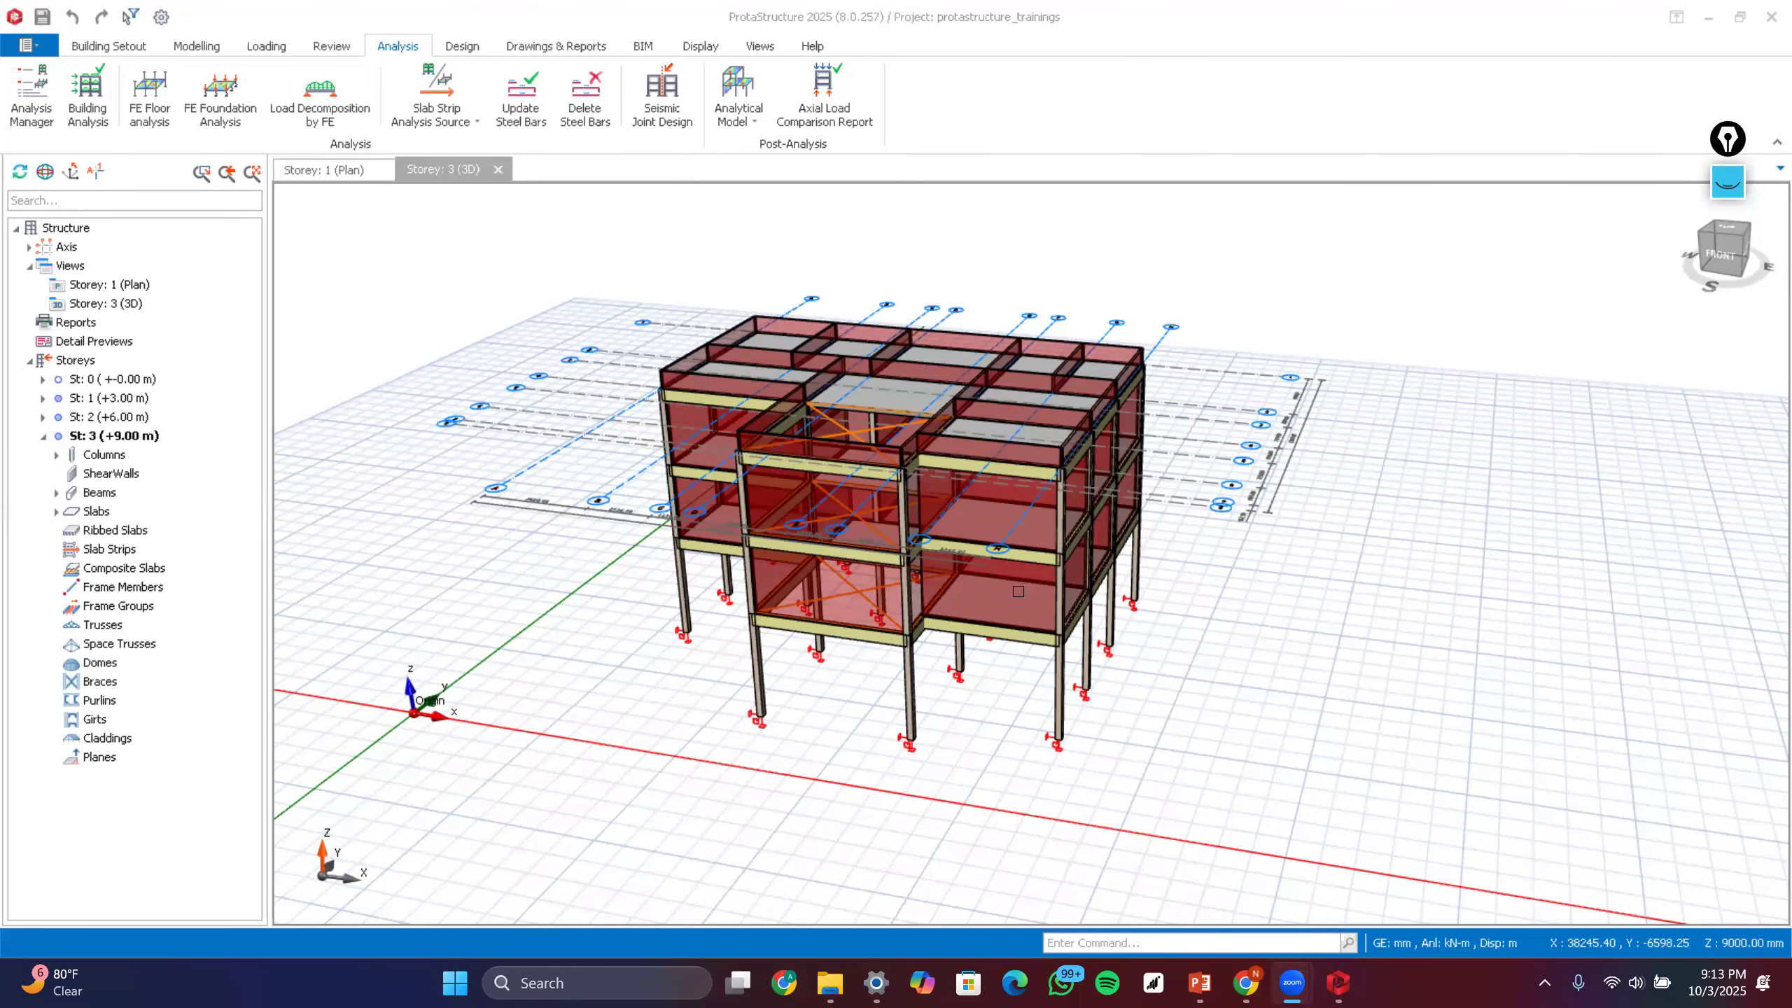
pyautogui.click(1121, 552)
pyautogui.scroll(-1, 1122, 552)
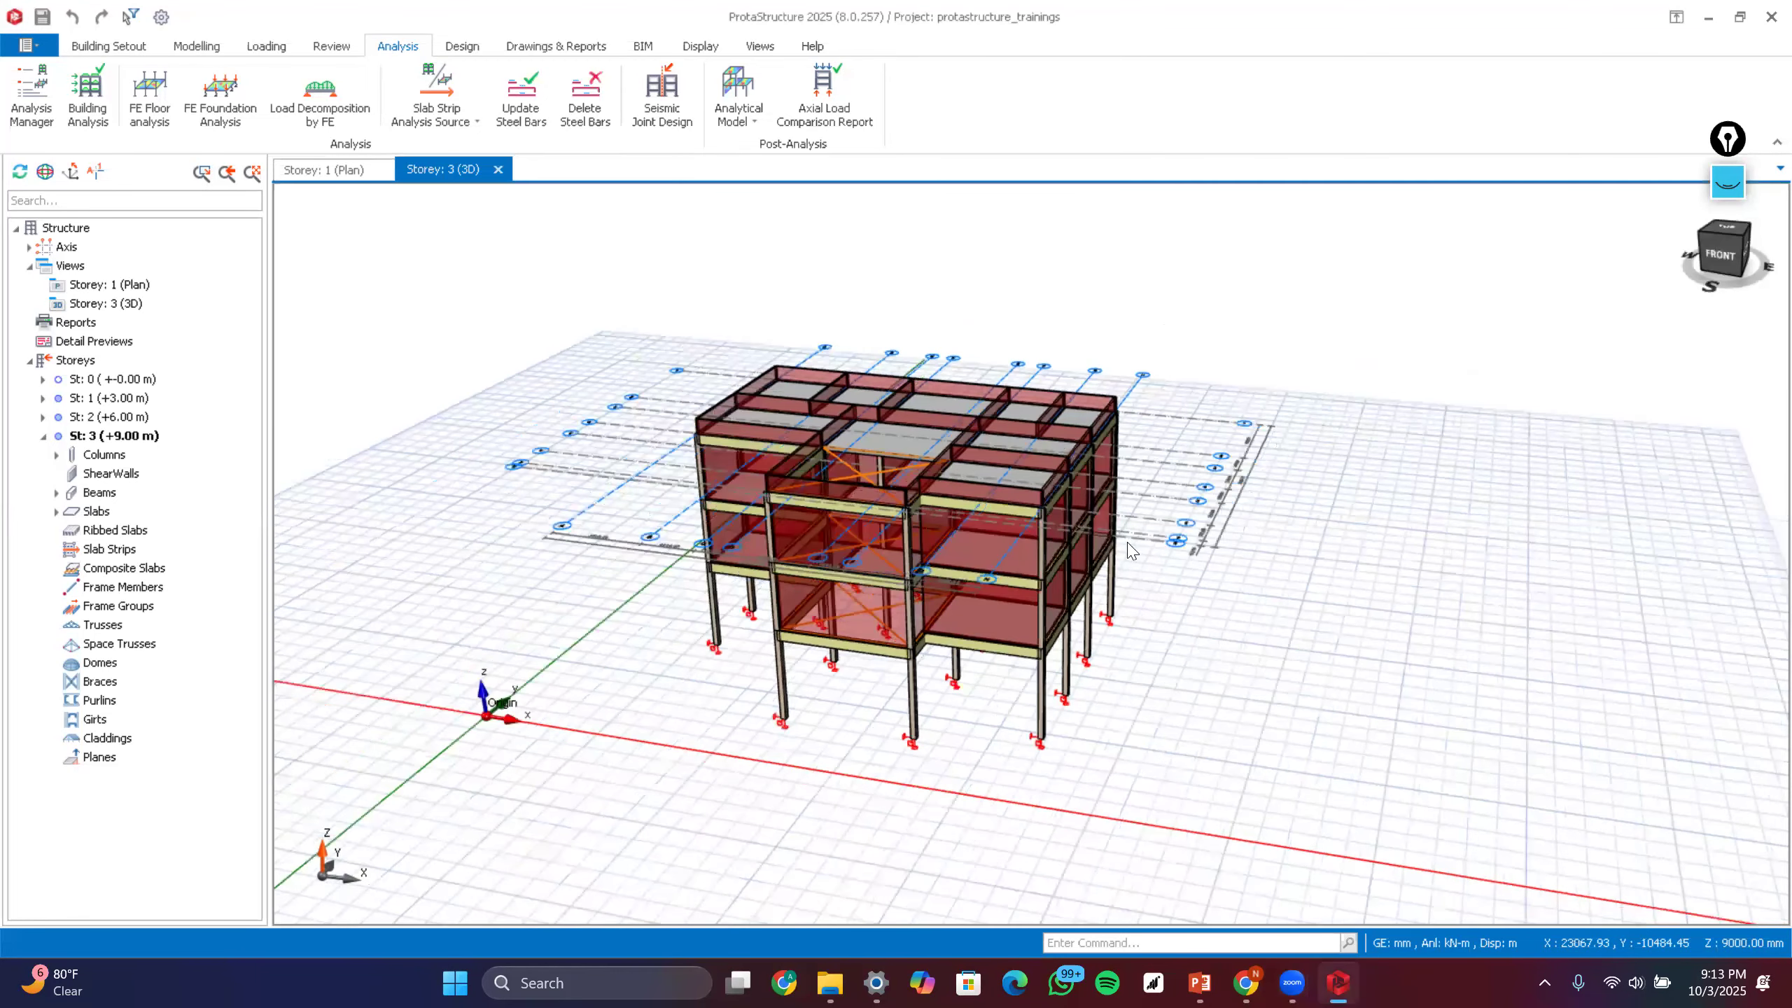
pyautogui.scroll(1, 1128, 545)
pyautogui.moveTo(947, 440); pyautogui.dragTo(984, 315, button='middle')
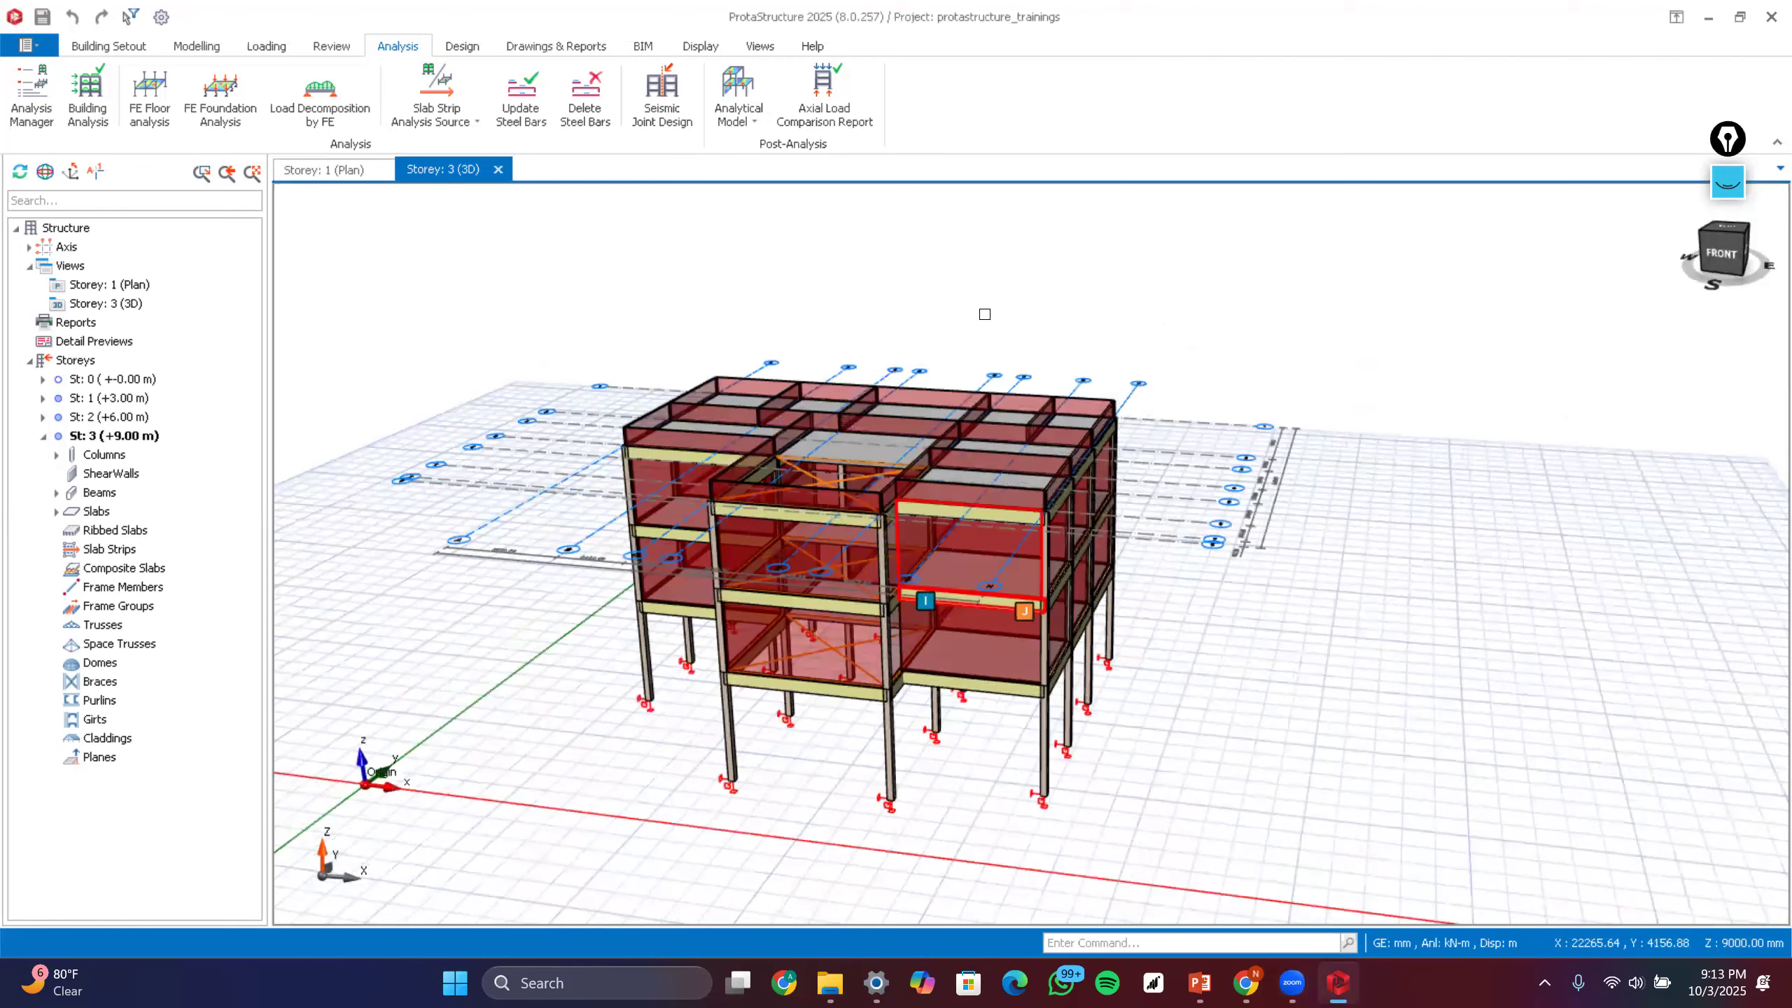
pyautogui.scroll(-1, 905, 589)
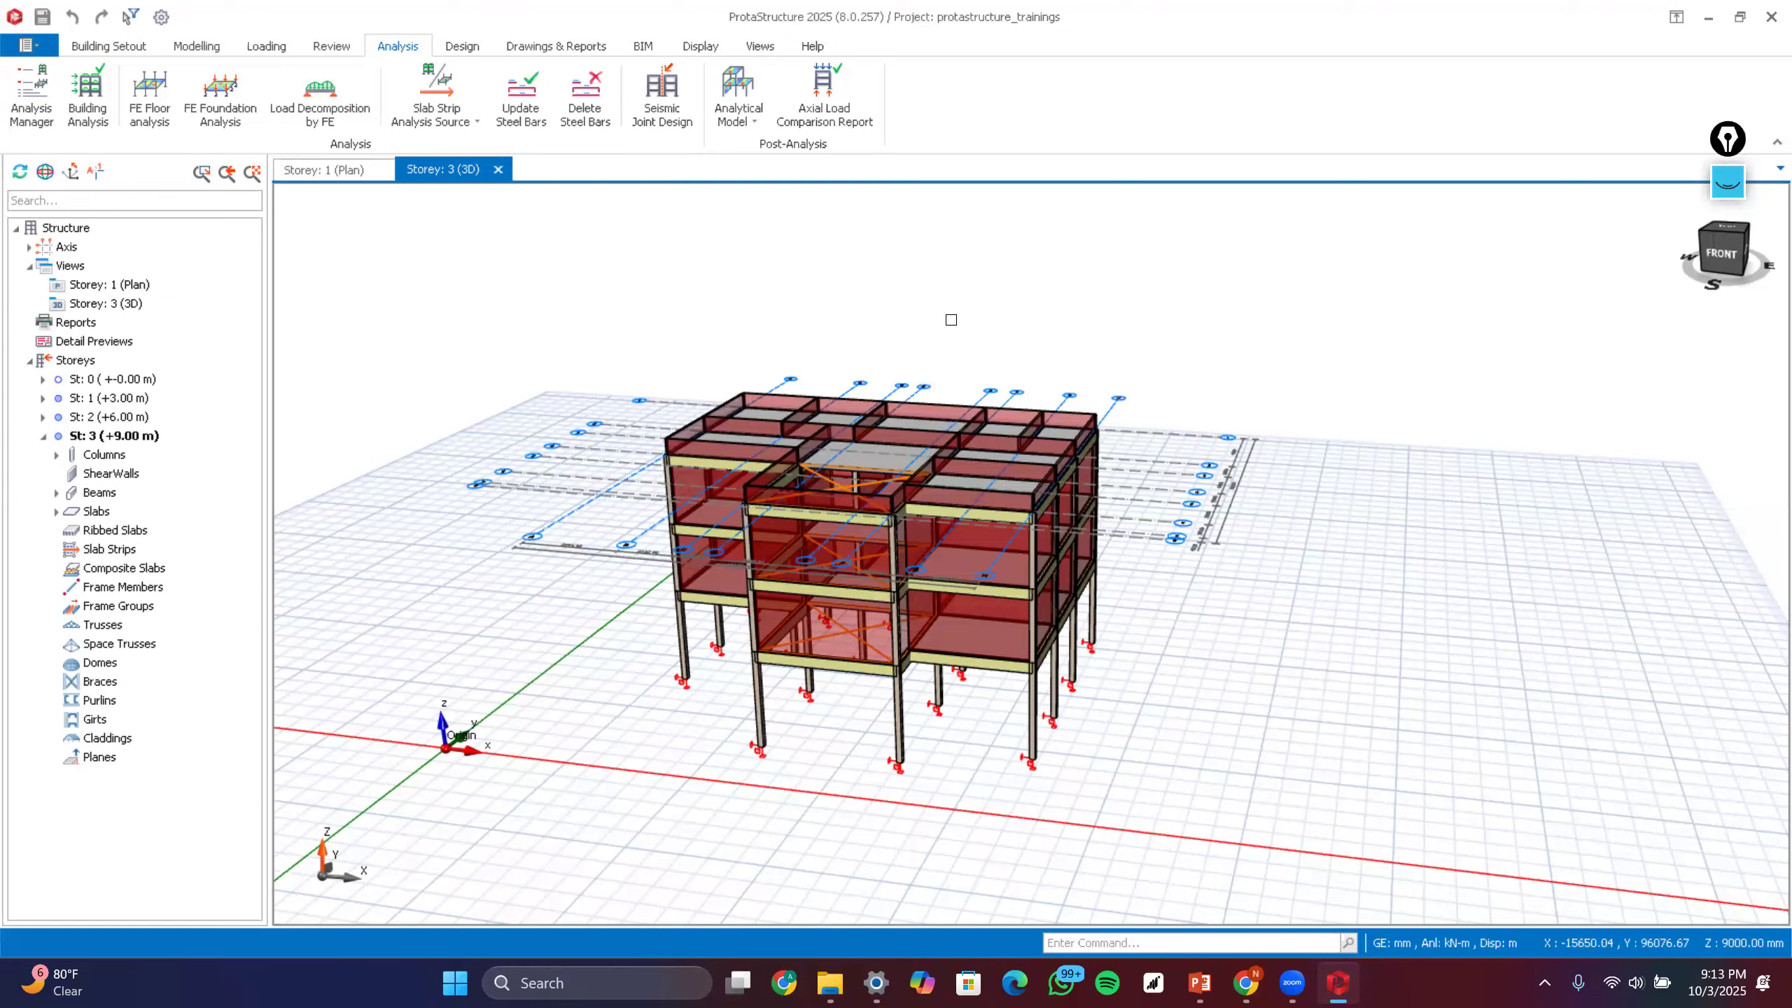
# - Create the Building Analysis Model view showing the frame's displacement results
pyautogui.click(834, 111)
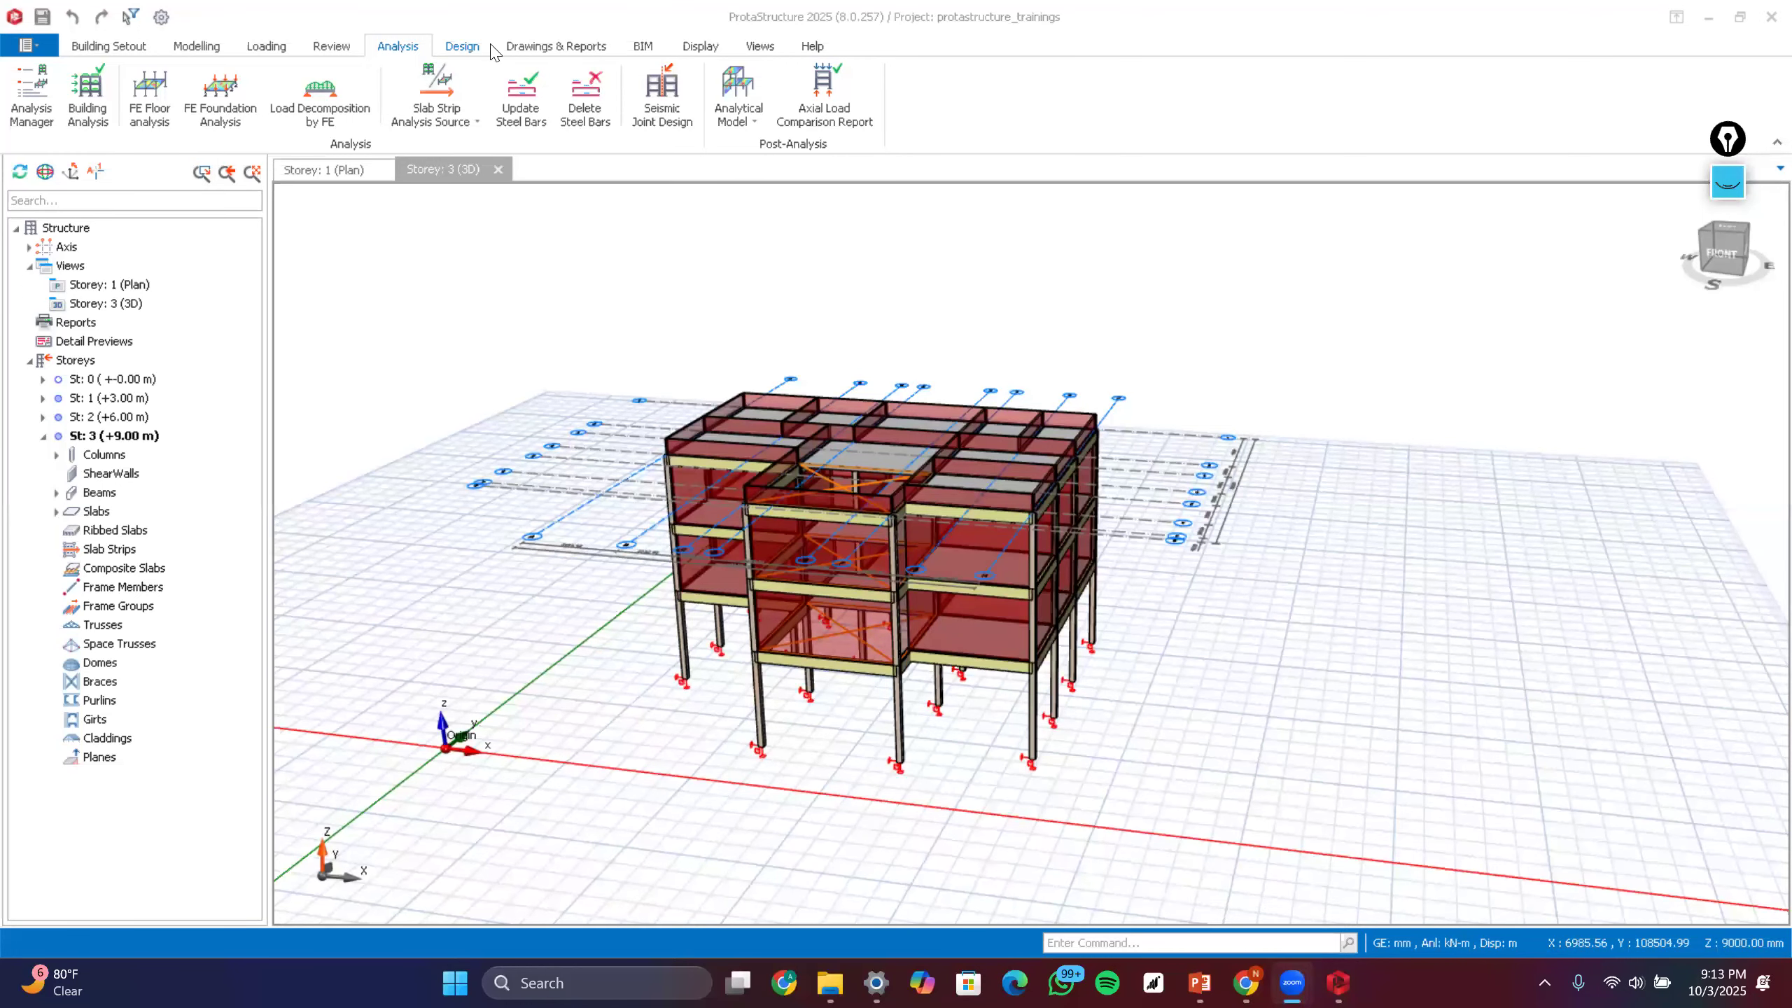
pyautogui.click(760, 49)
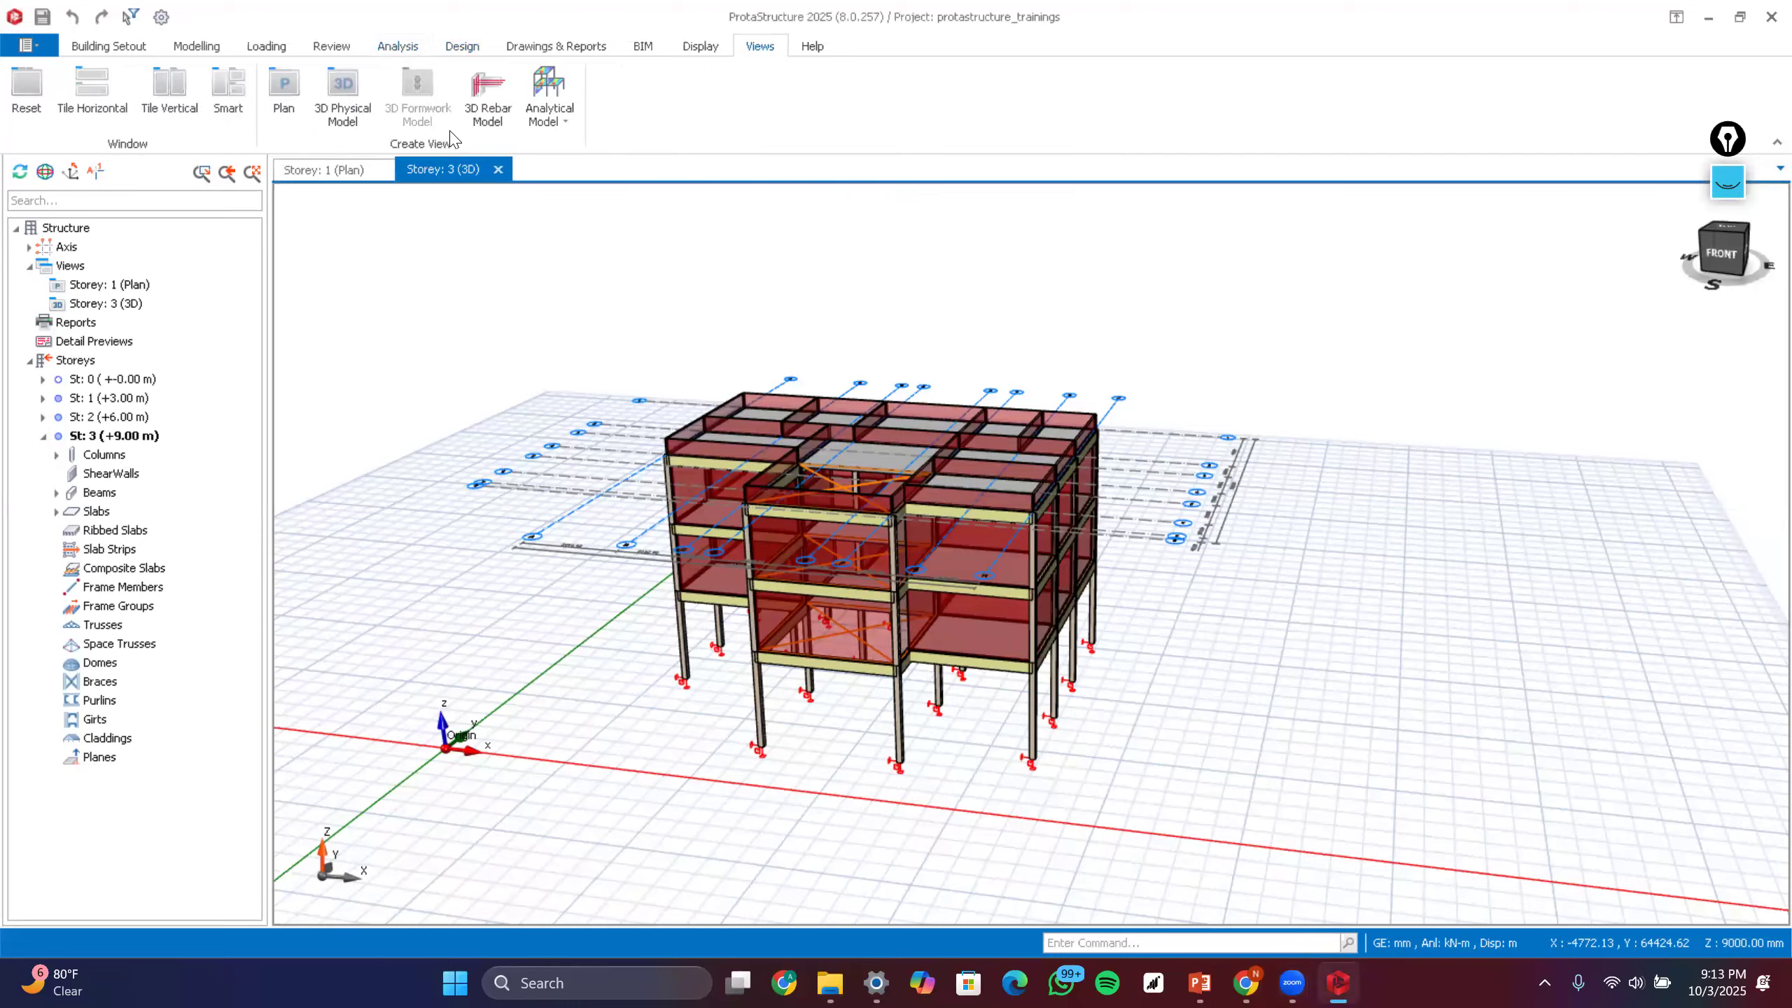
pyautogui.click(543, 109)
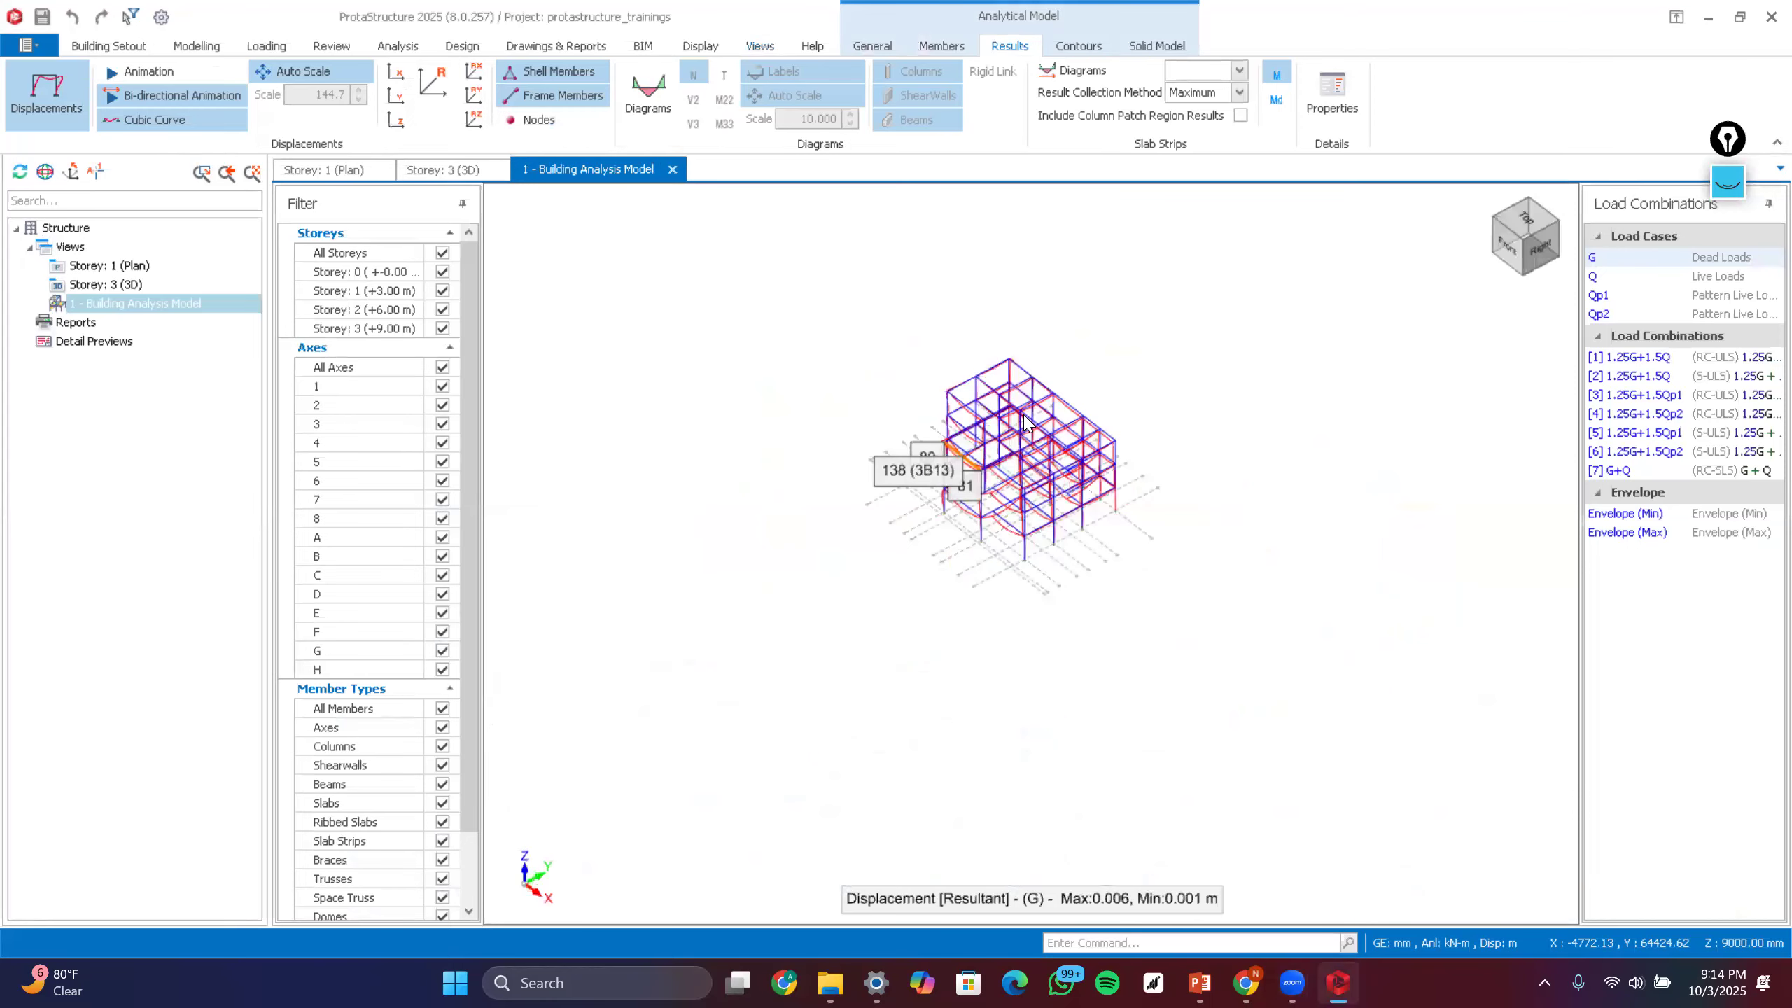
# - Examine the displaced shape of the frame under the dead load case G, overall and close up at beams and columns
pyautogui.scroll(2, 1022, 427)
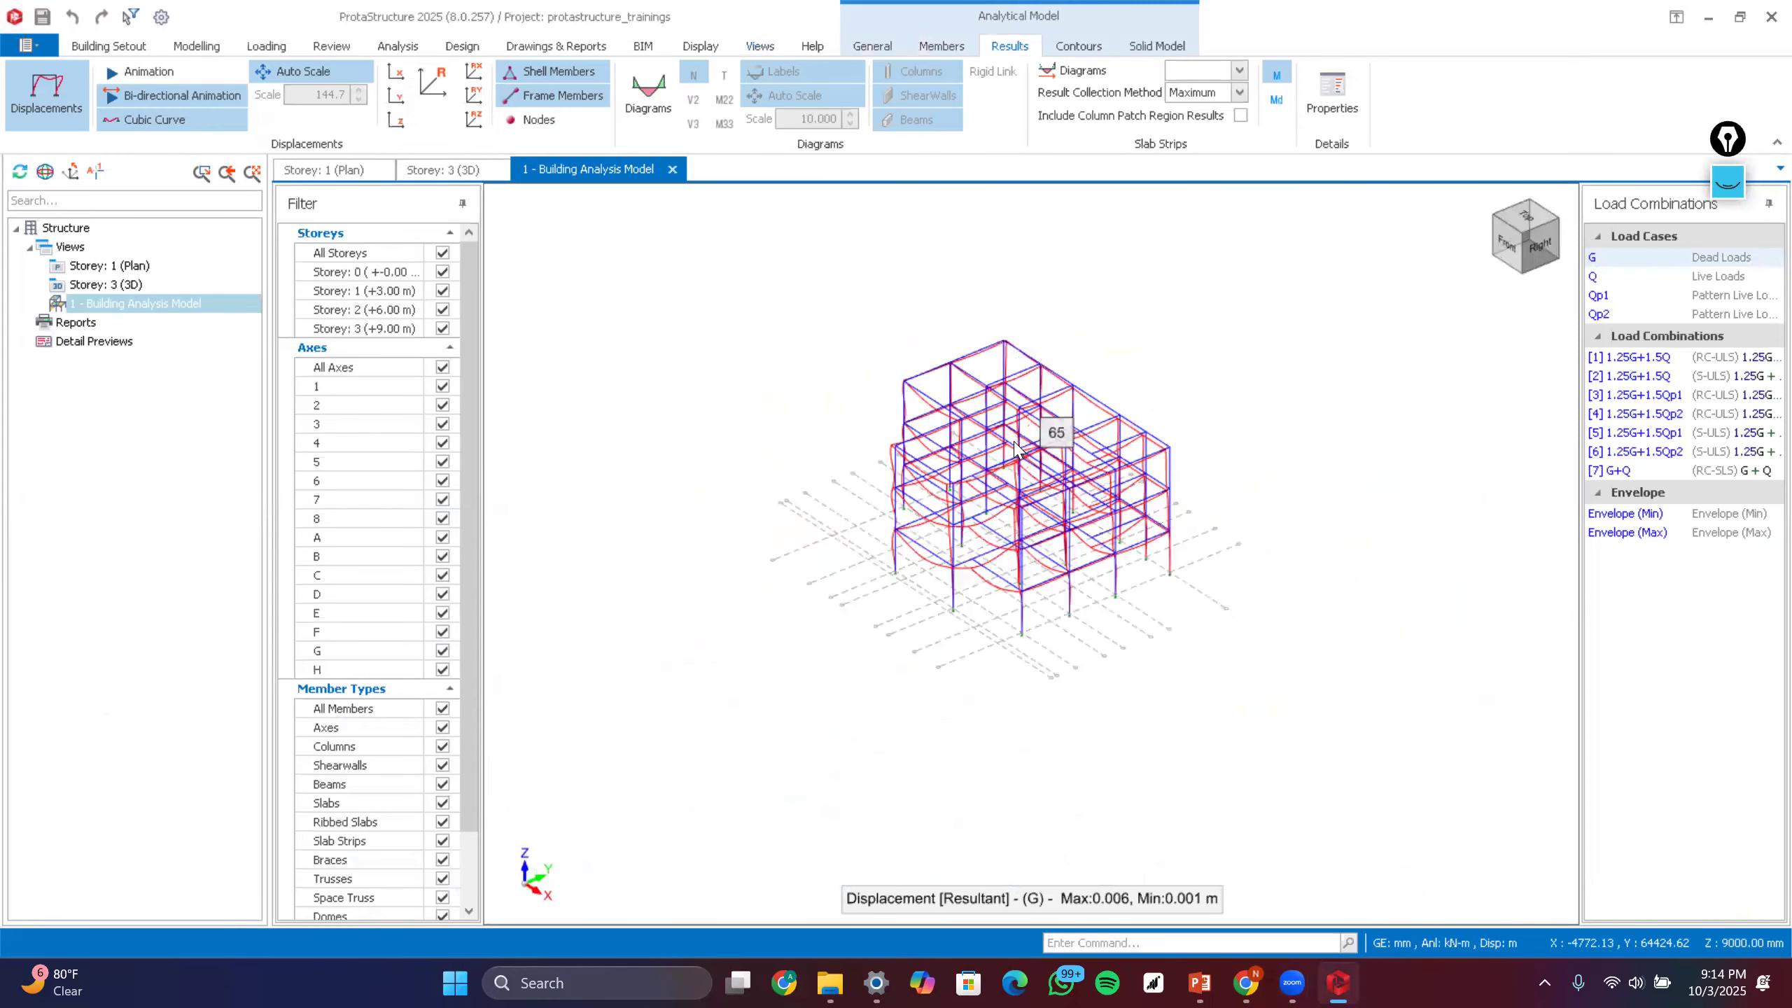
pyautogui.scroll(1, 1058, 515)
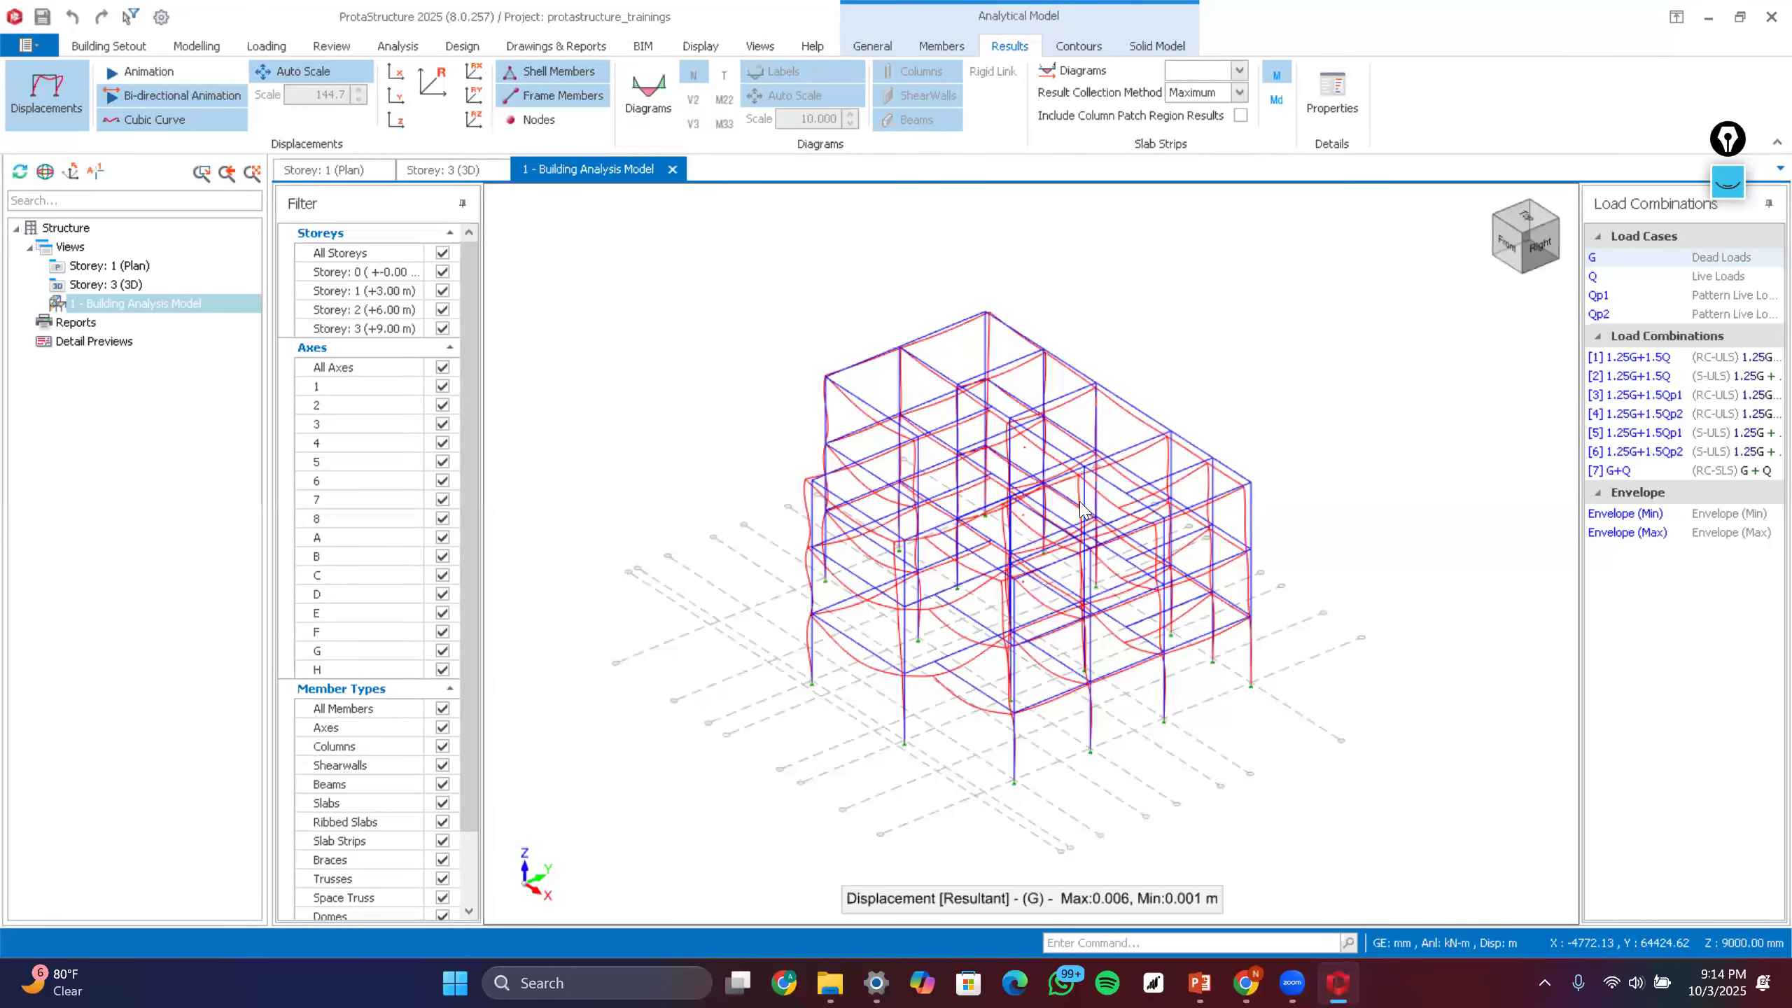
pyautogui.moveTo(1078, 500); pyautogui.dragTo(1086, 479, button='middle')
pyautogui.scroll(-1, 1086, 480)
pyautogui.scroll(1, 1101, 514)
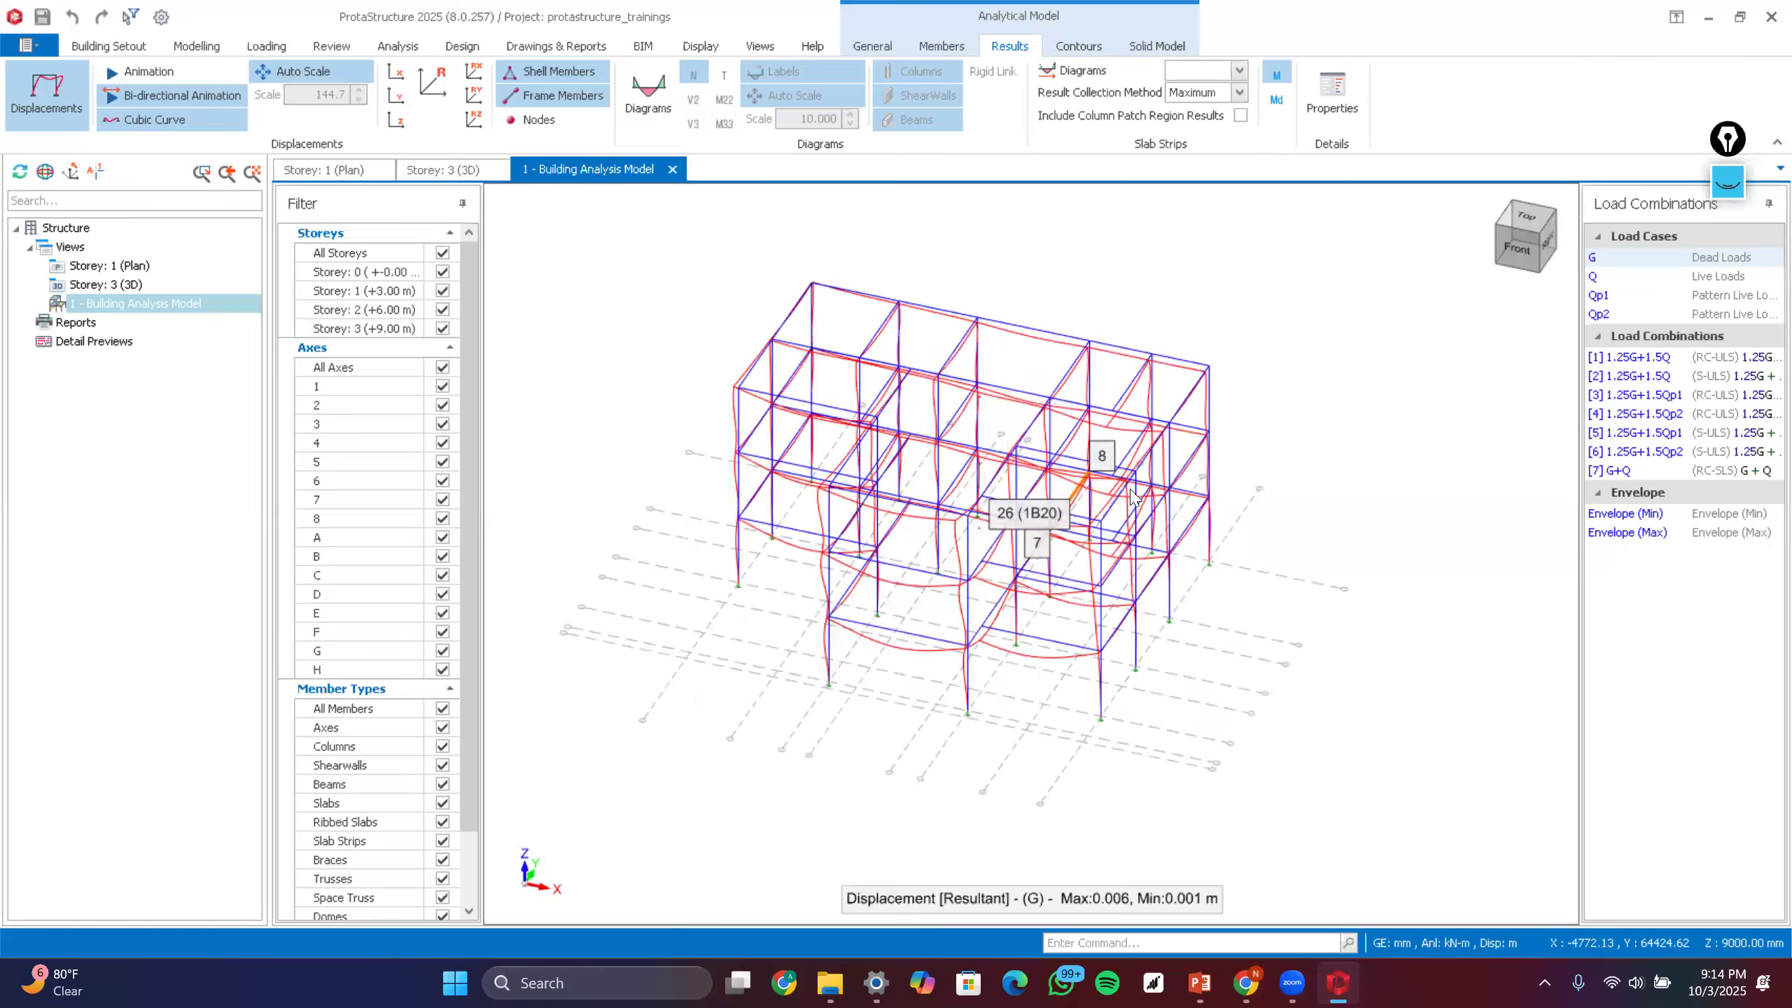
pyautogui.scroll(2, 1137, 466)
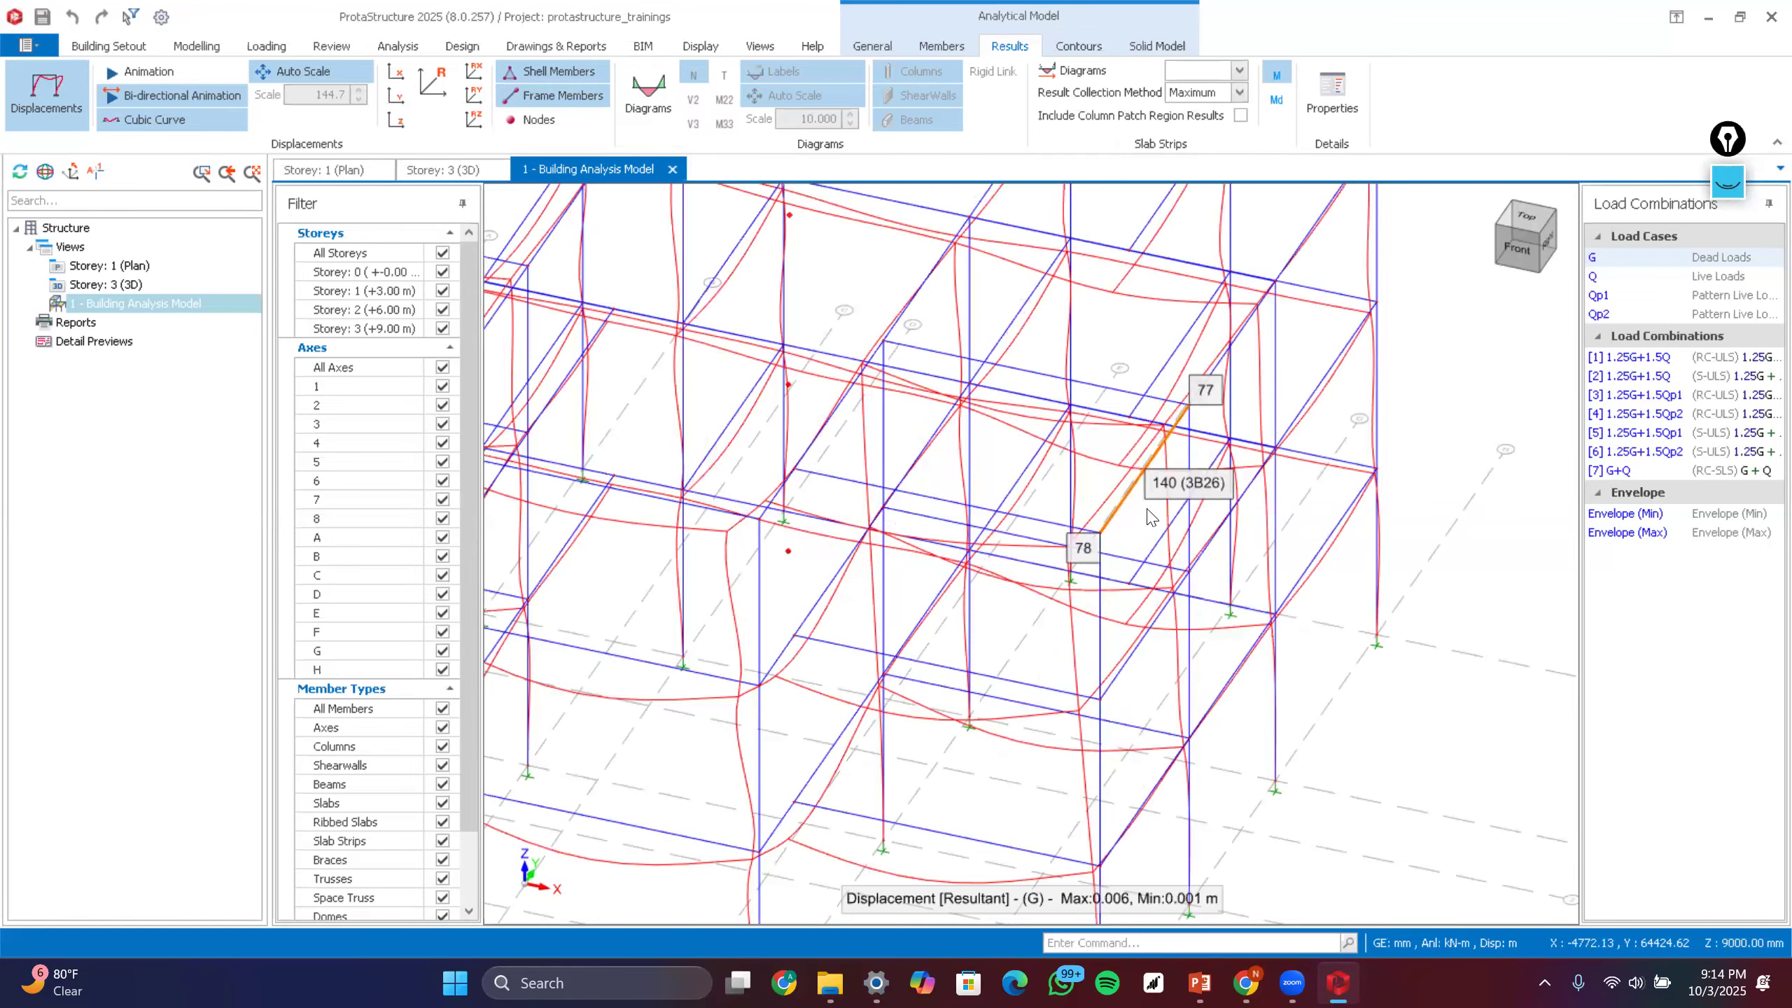
pyautogui.scroll(-5, 1059, 504)
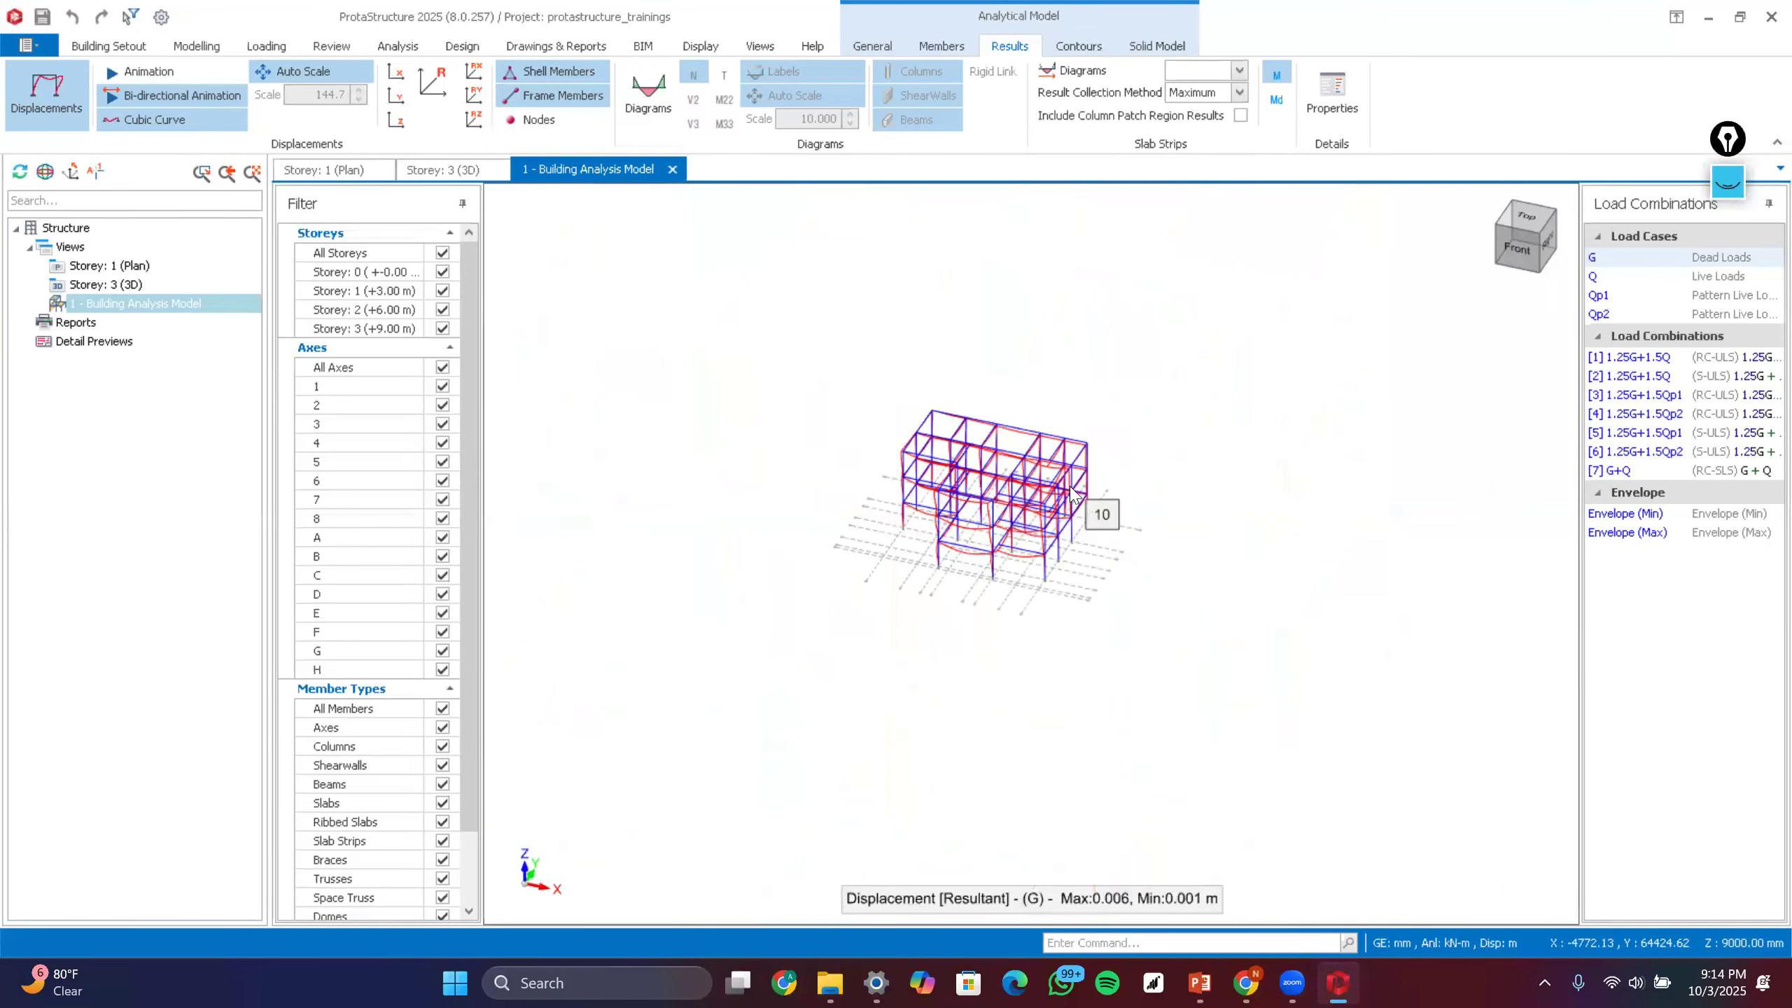
pyautogui.scroll(3, 1102, 514)
pyautogui.scroll(2, 1006, 624)
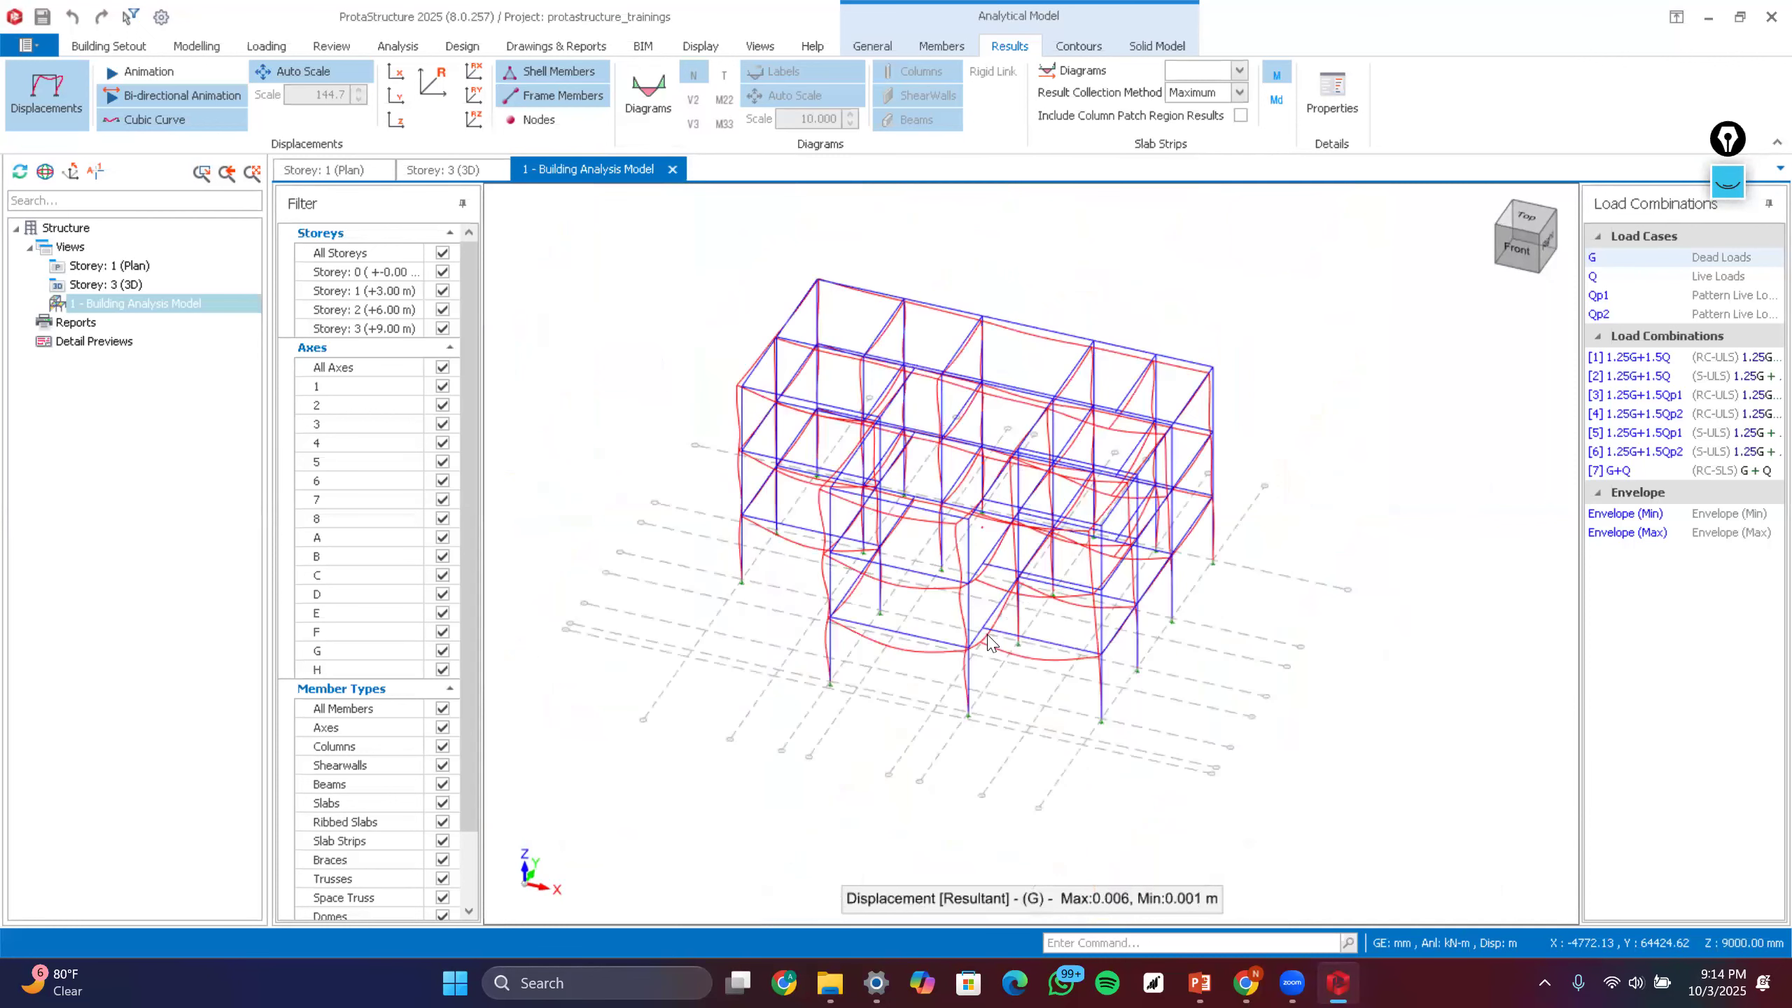
pyautogui.scroll(2, 925, 636)
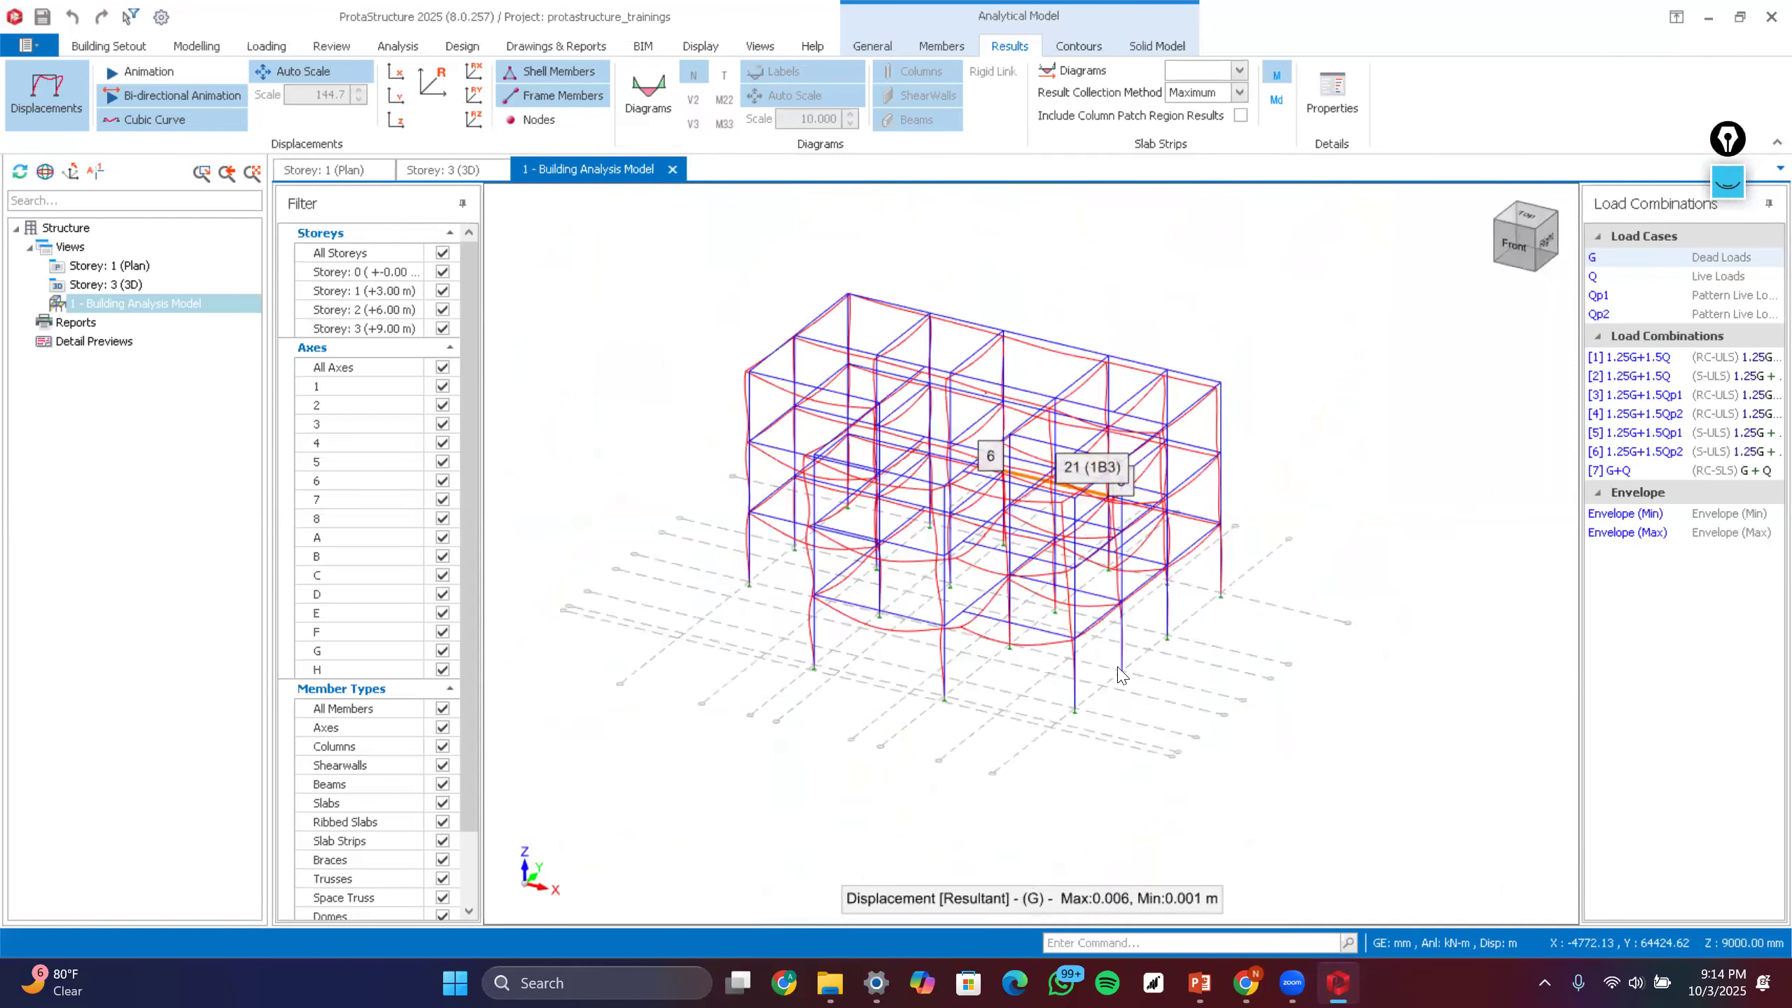
pyautogui.scroll(3, 1312, 657)
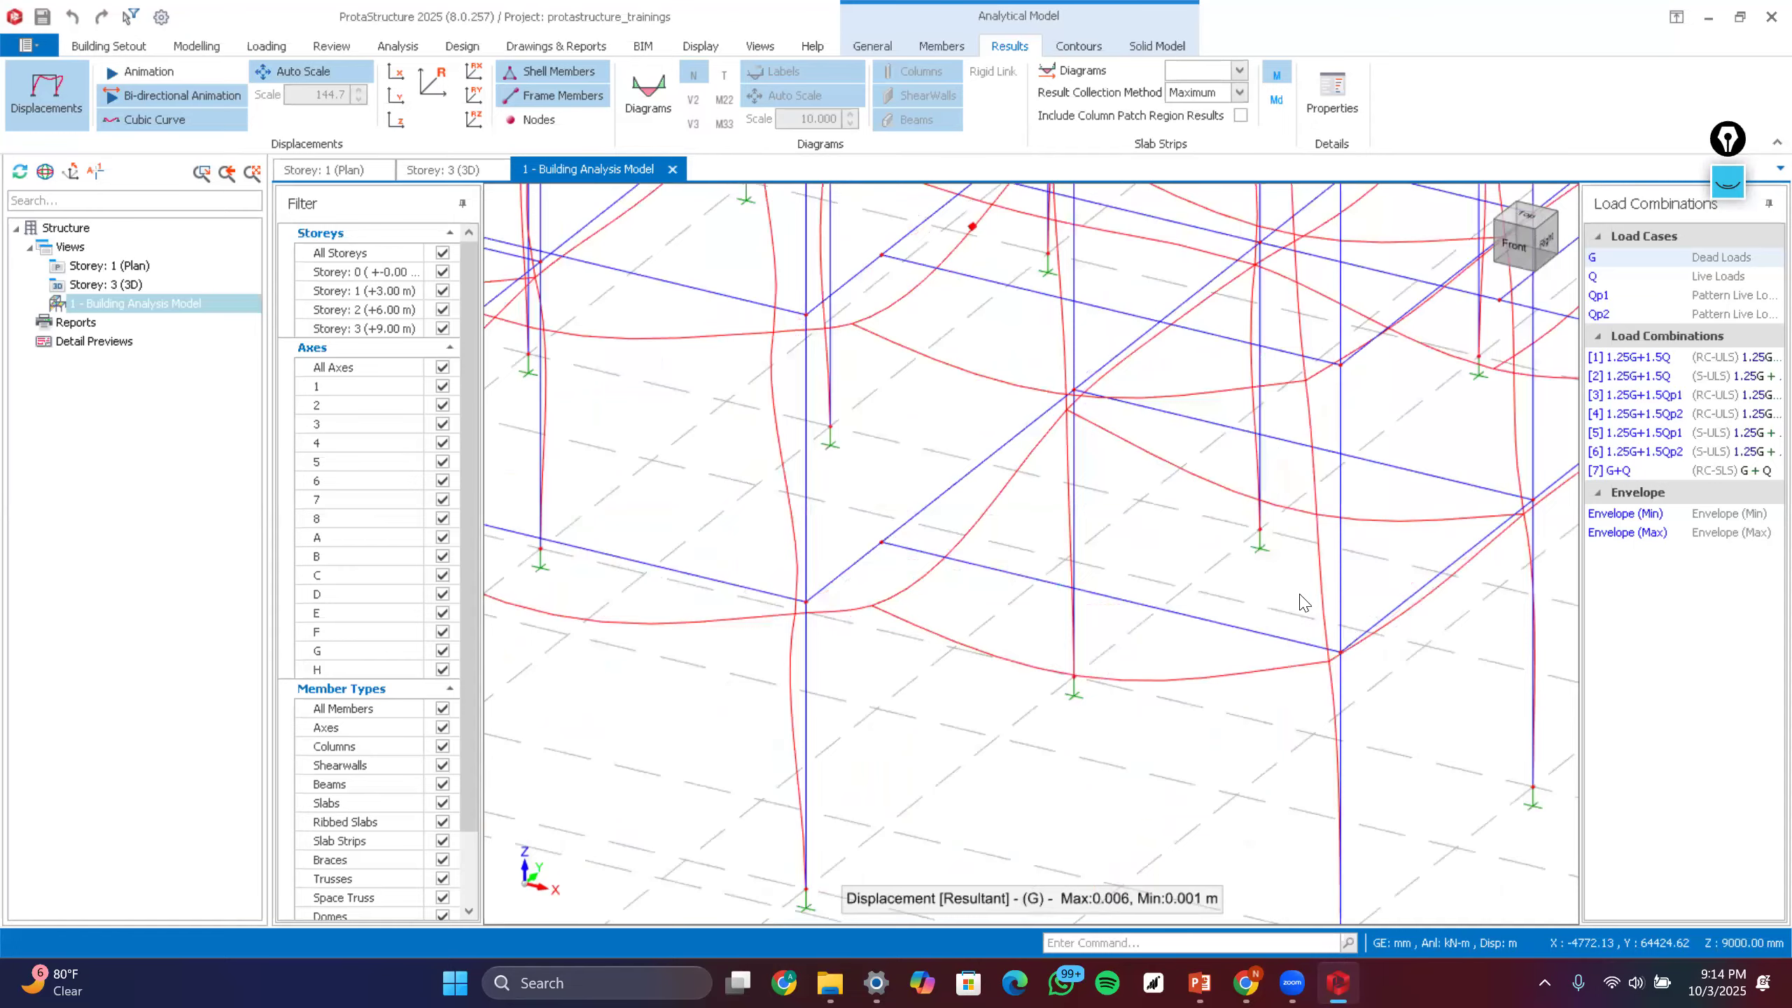
pyautogui.scroll(-10, 1078, 632)
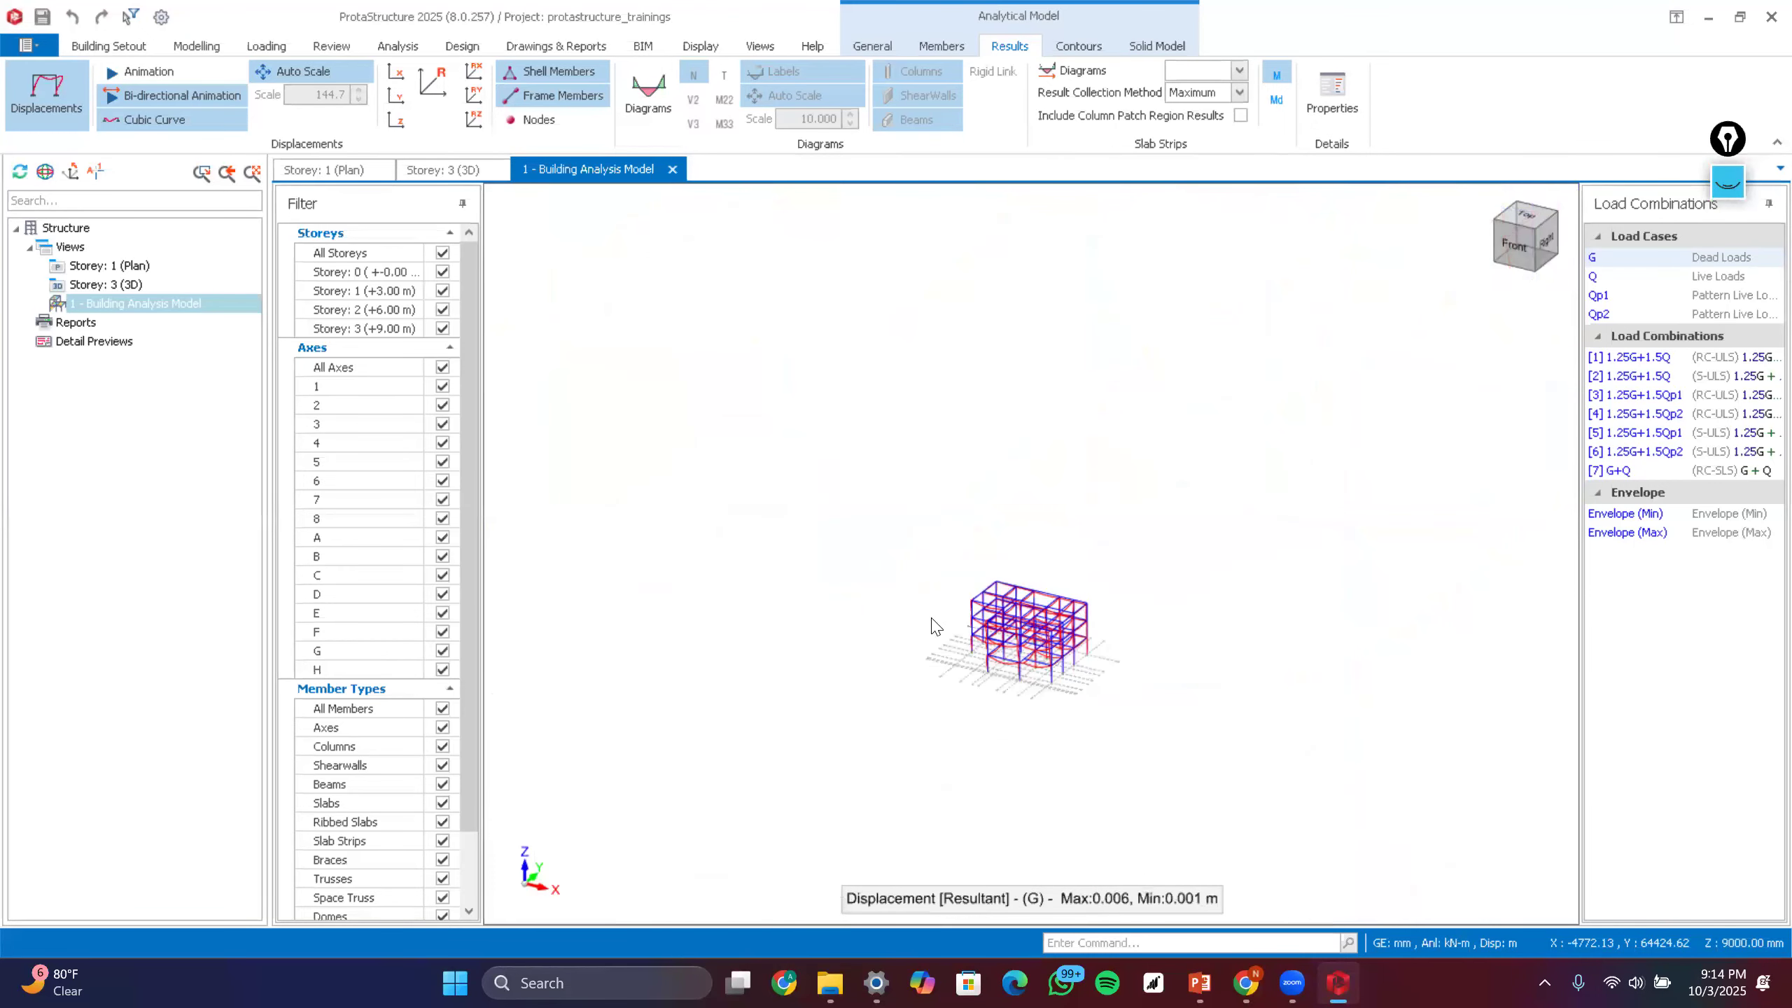
pyautogui.scroll(10, 851, 681)
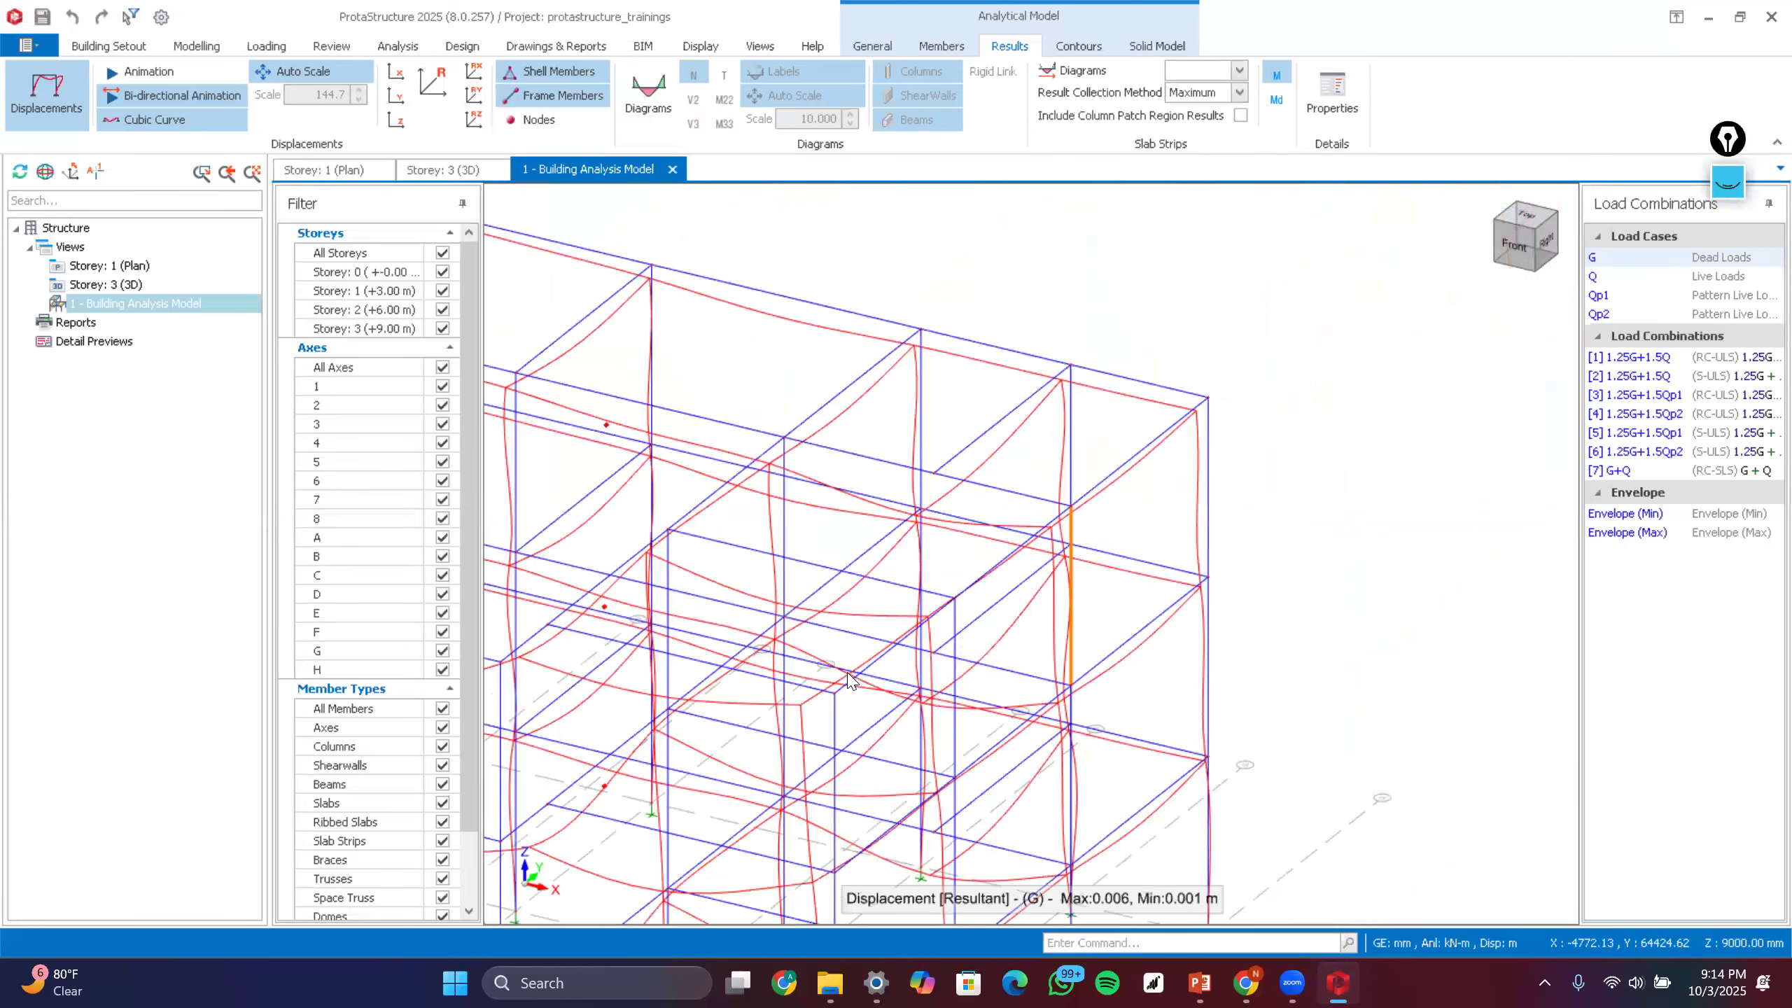
pyautogui.scroll(-8, 852, 681)
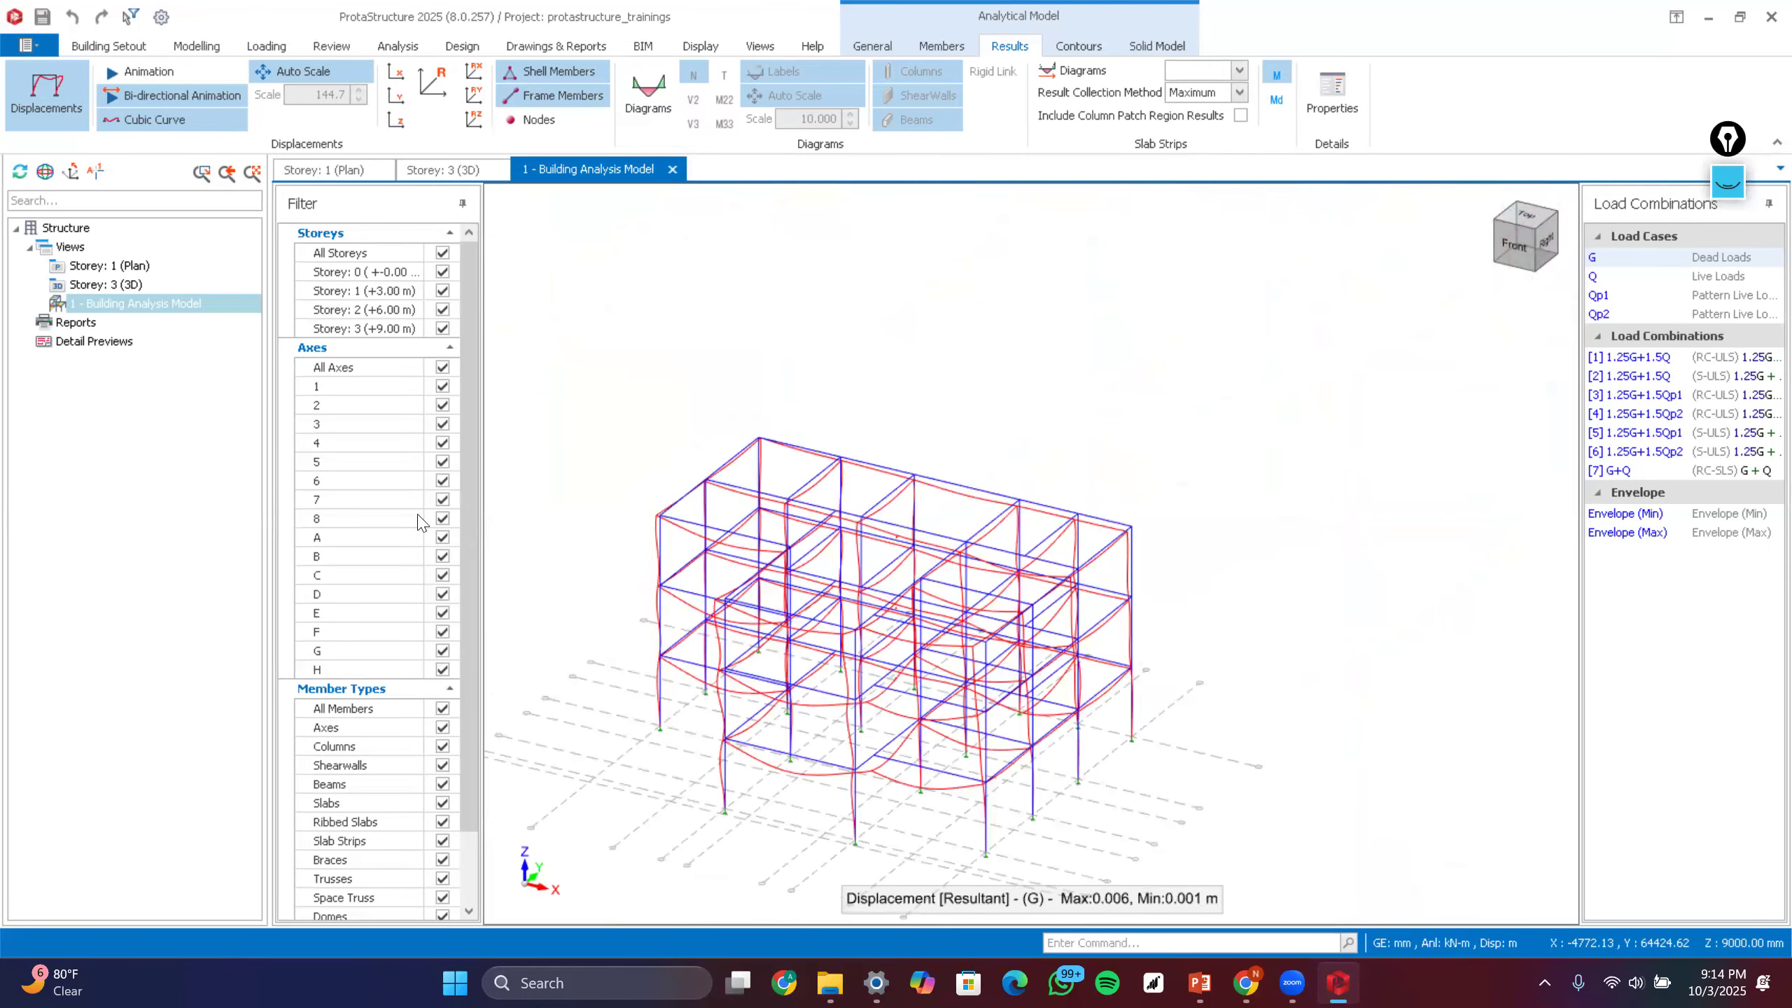
# - Hide storeys 0, 1 and 2 and the remaining storey in the displacement view, and restore all storeys
pyautogui.click(442, 273)
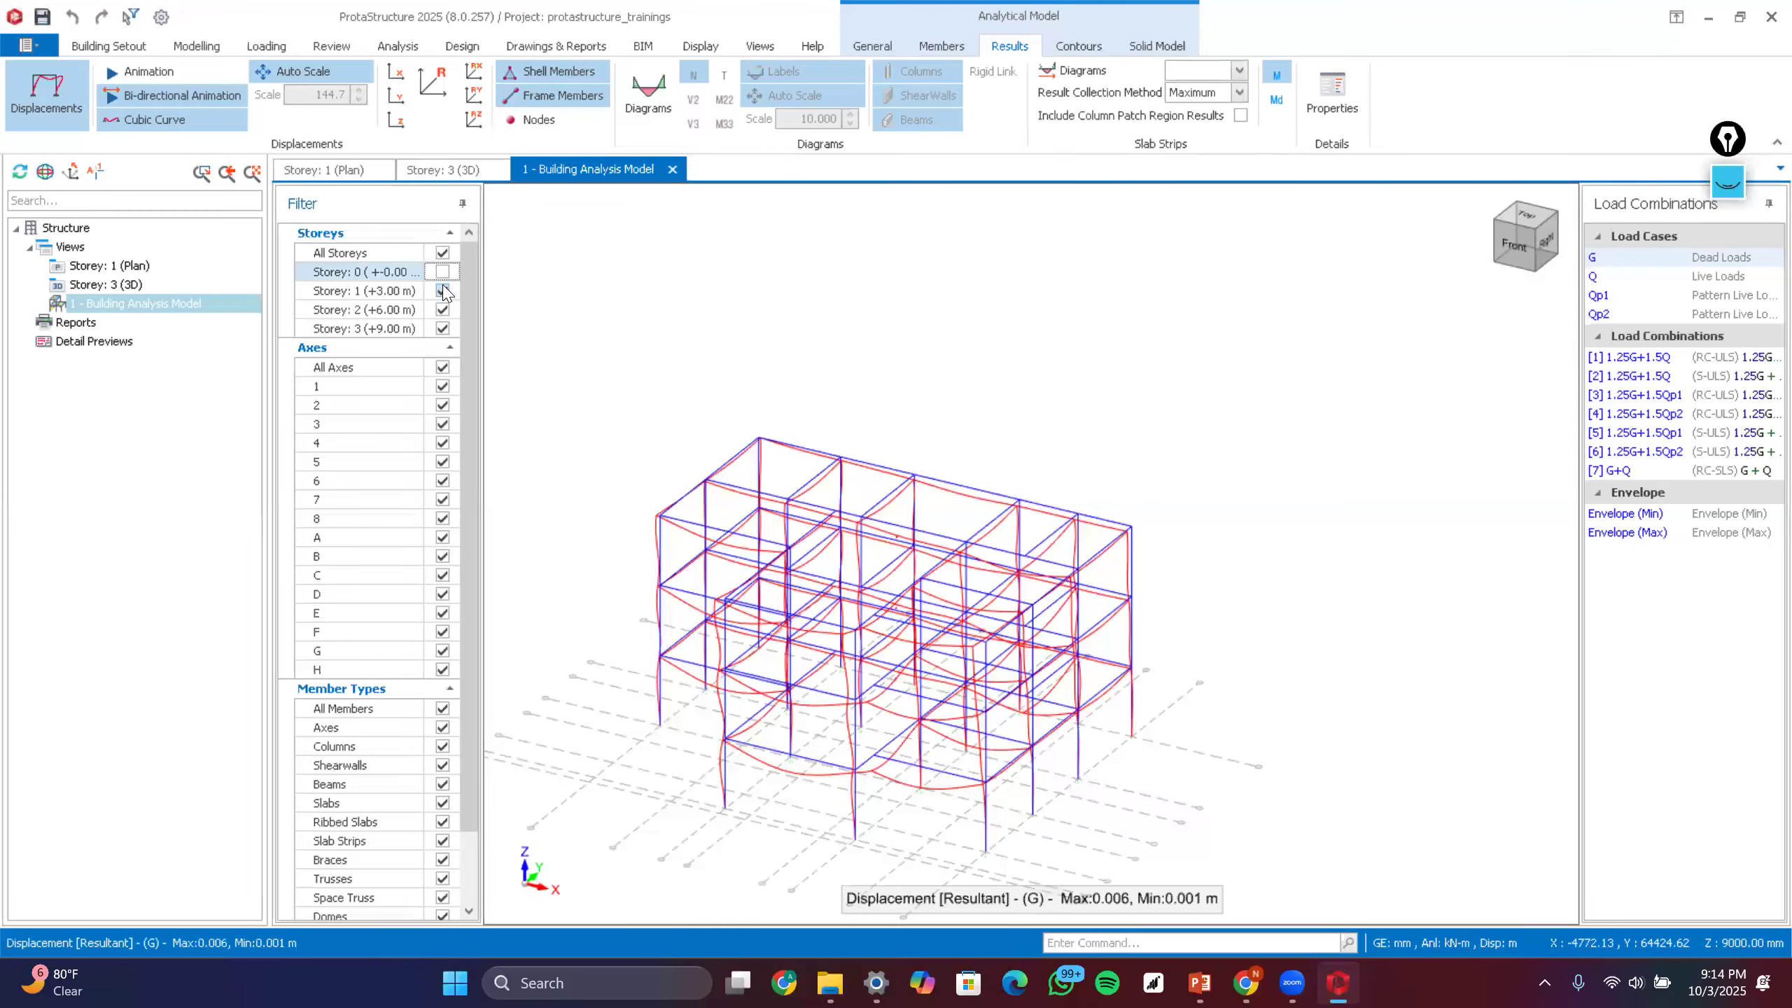
pyautogui.click(442, 291)
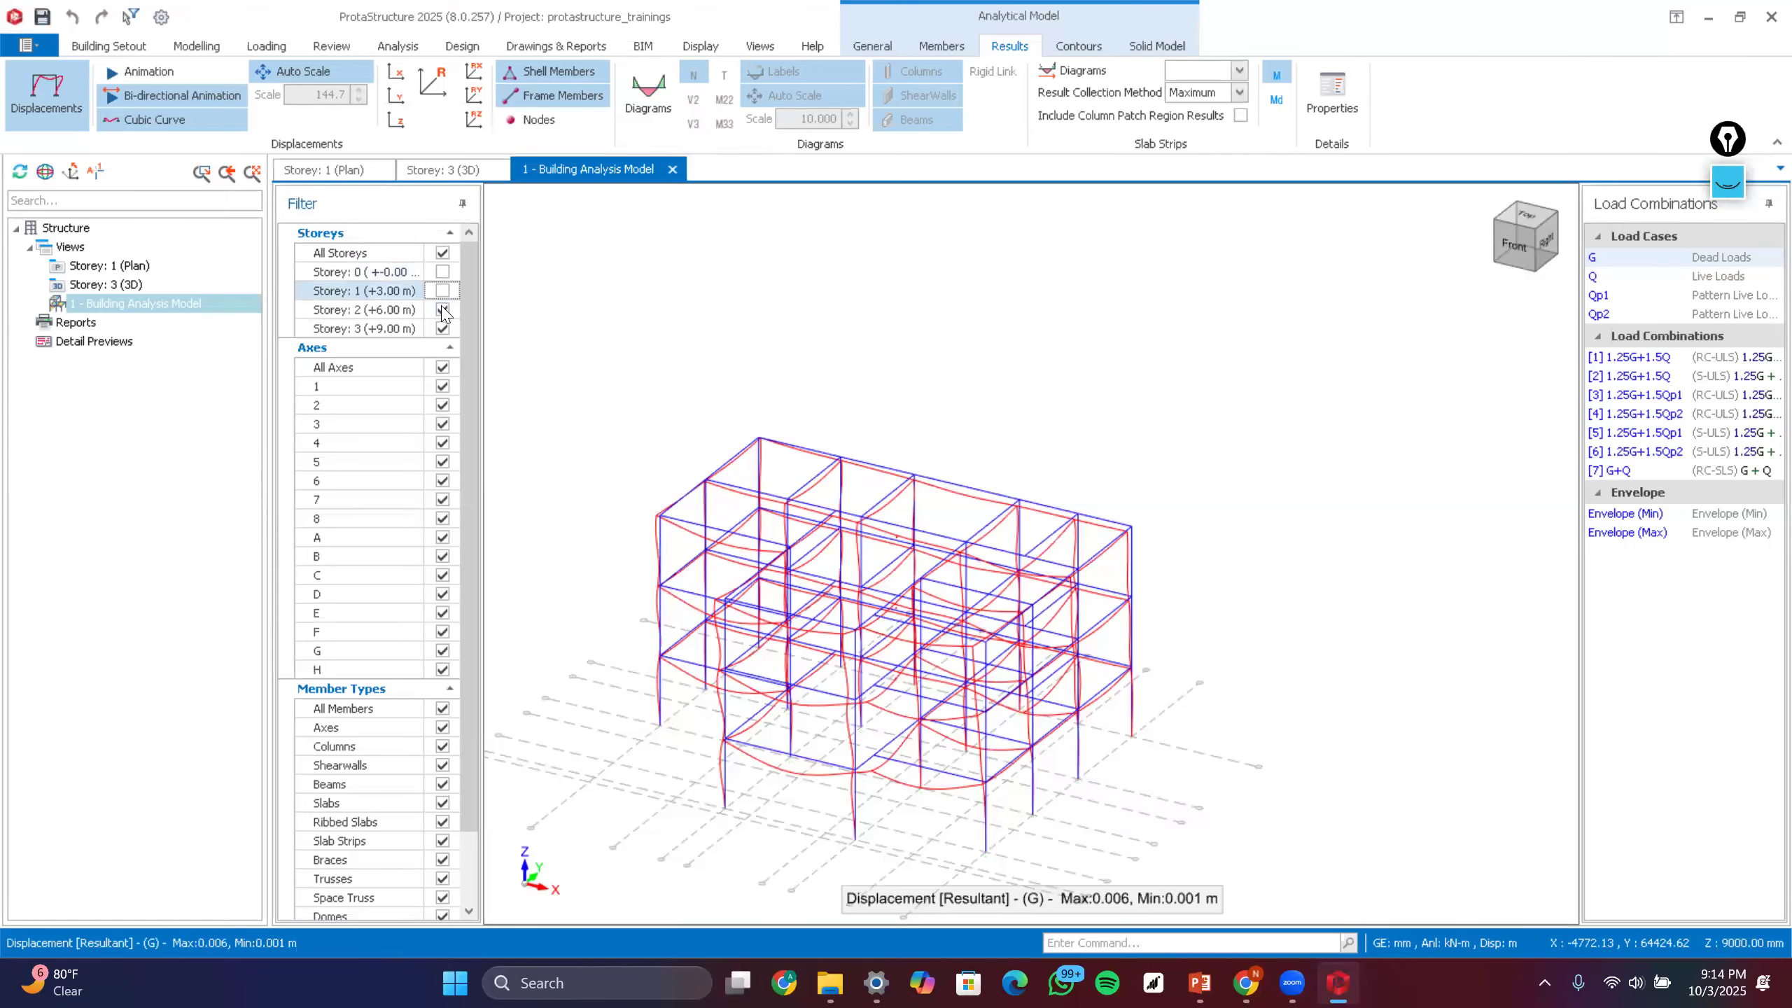
pyautogui.click(443, 311)
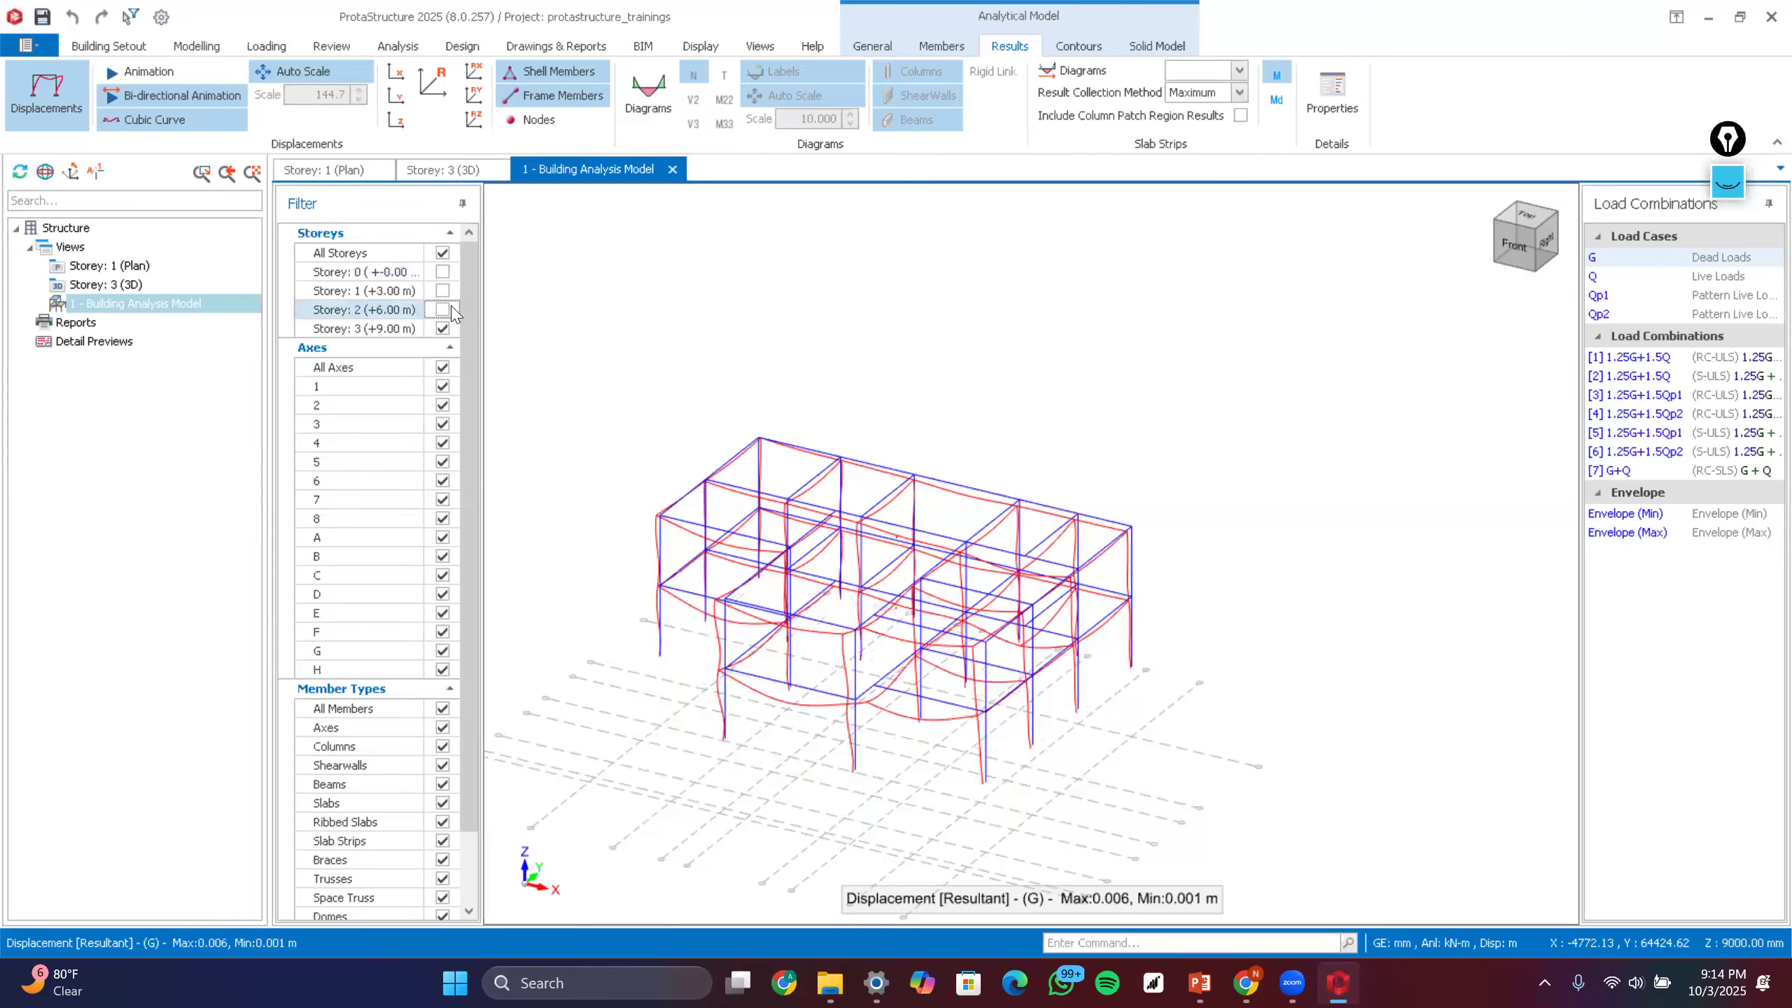
pyautogui.click(447, 259)
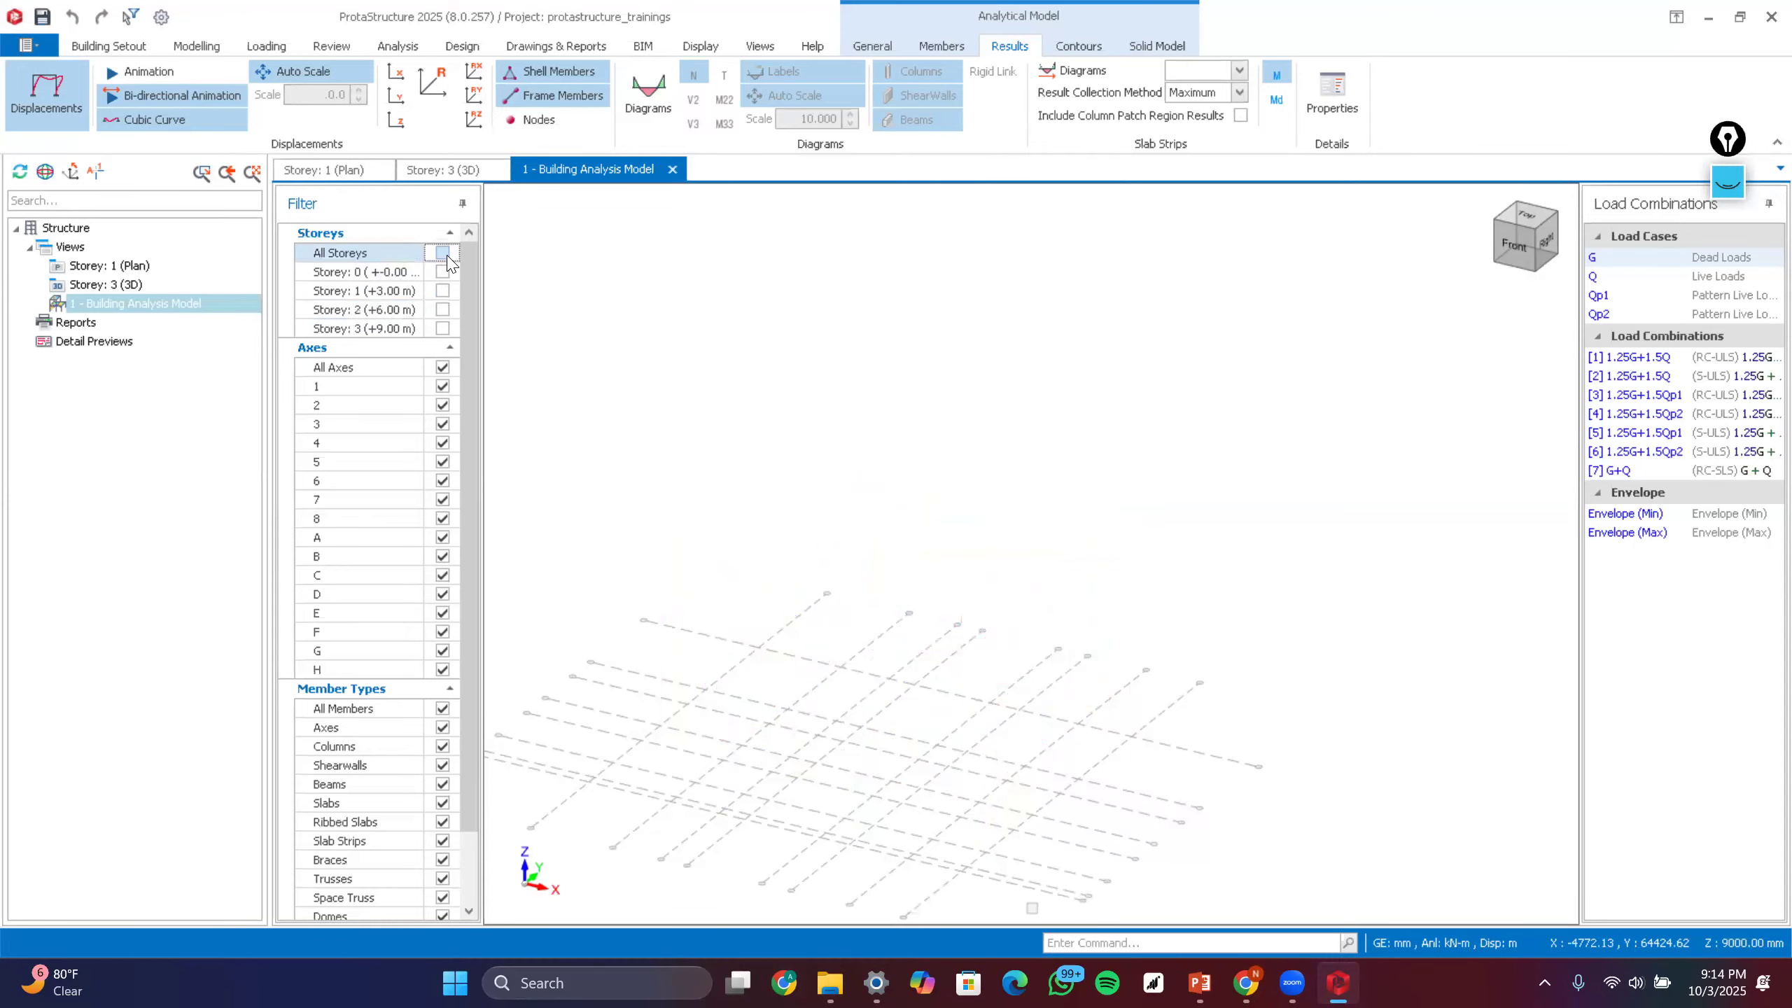
pyautogui.press('space')
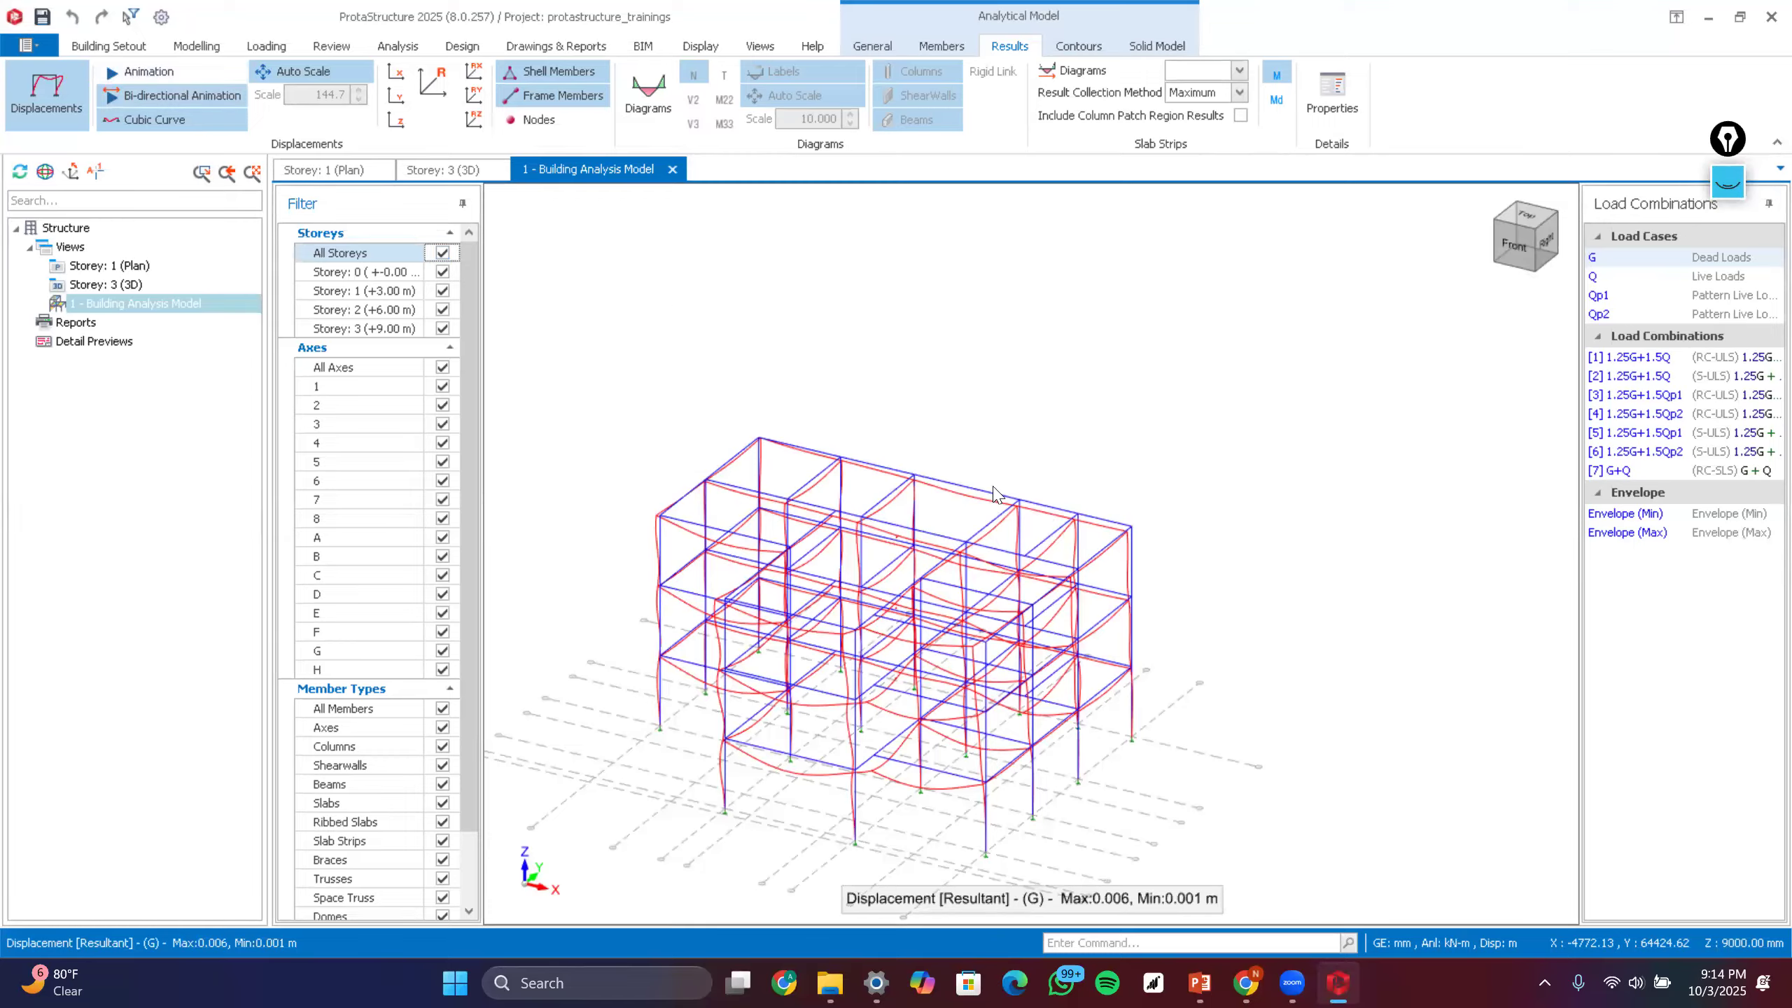
# - Examine the displaced shape of the full frame from above and close up at the beam-column joints
pyautogui.moveTo(915, 565); pyautogui.dragTo(921, 552, button='middle')
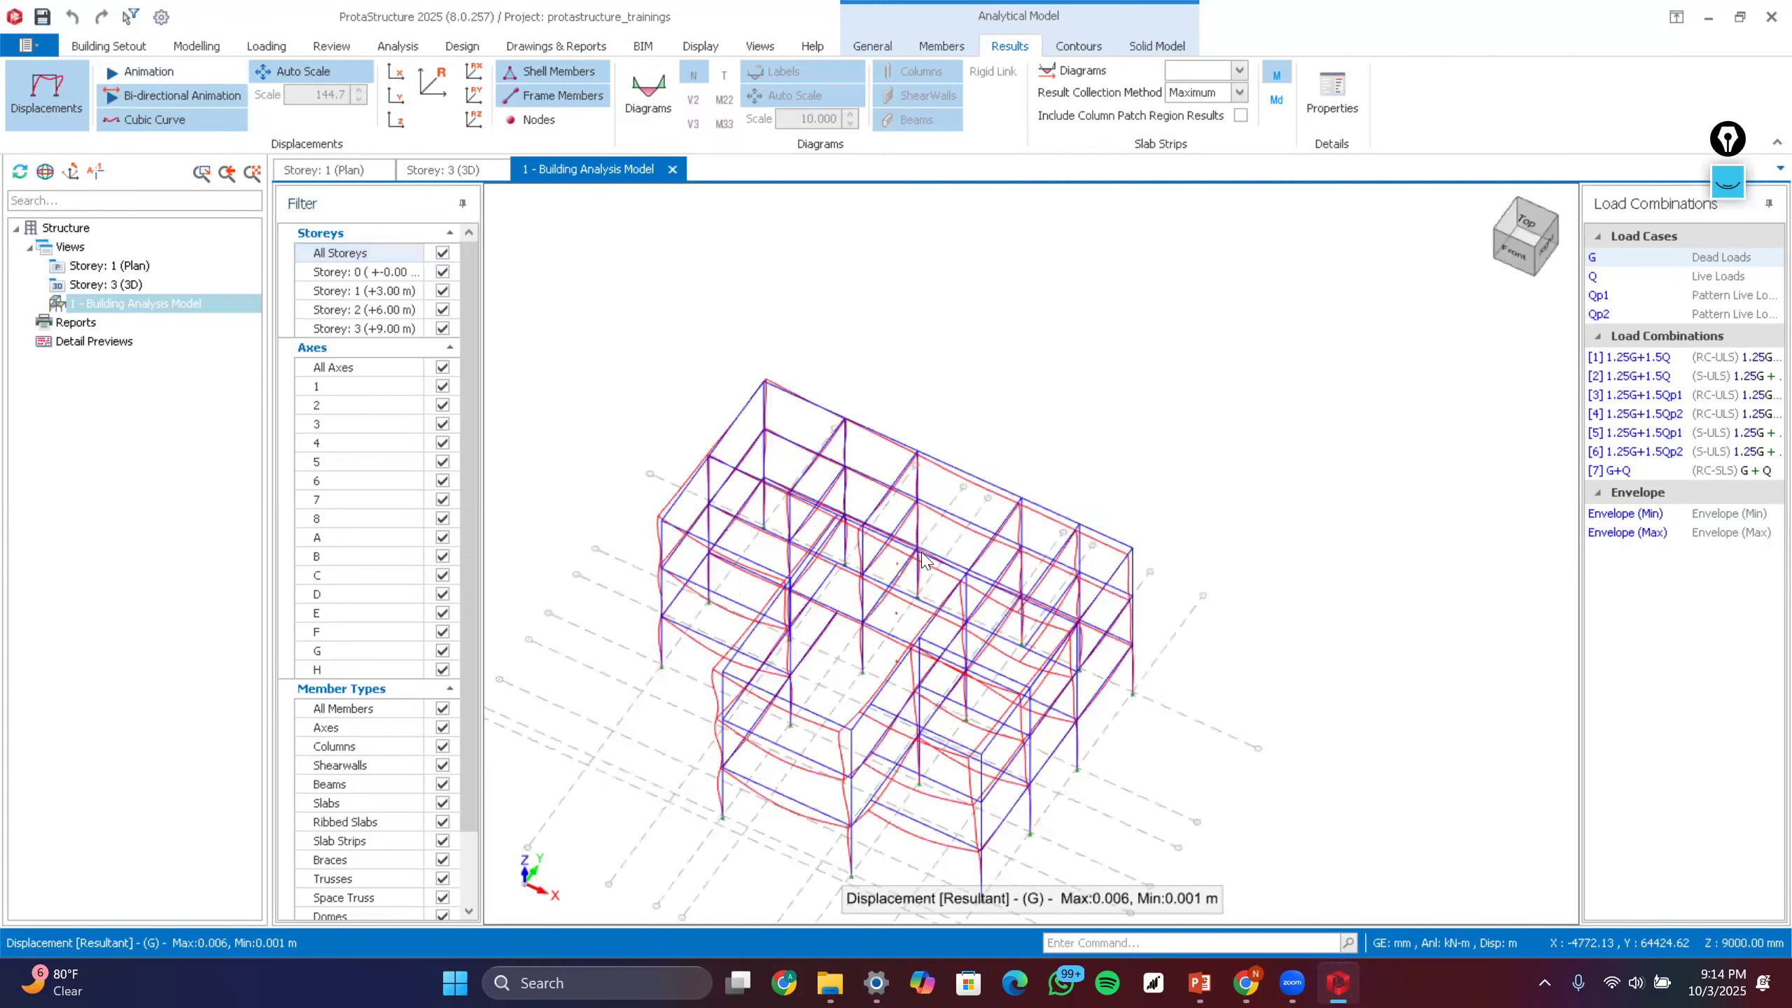
pyautogui.moveTo(820, 613); pyautogui.dragTo(796, 588, button='middle')
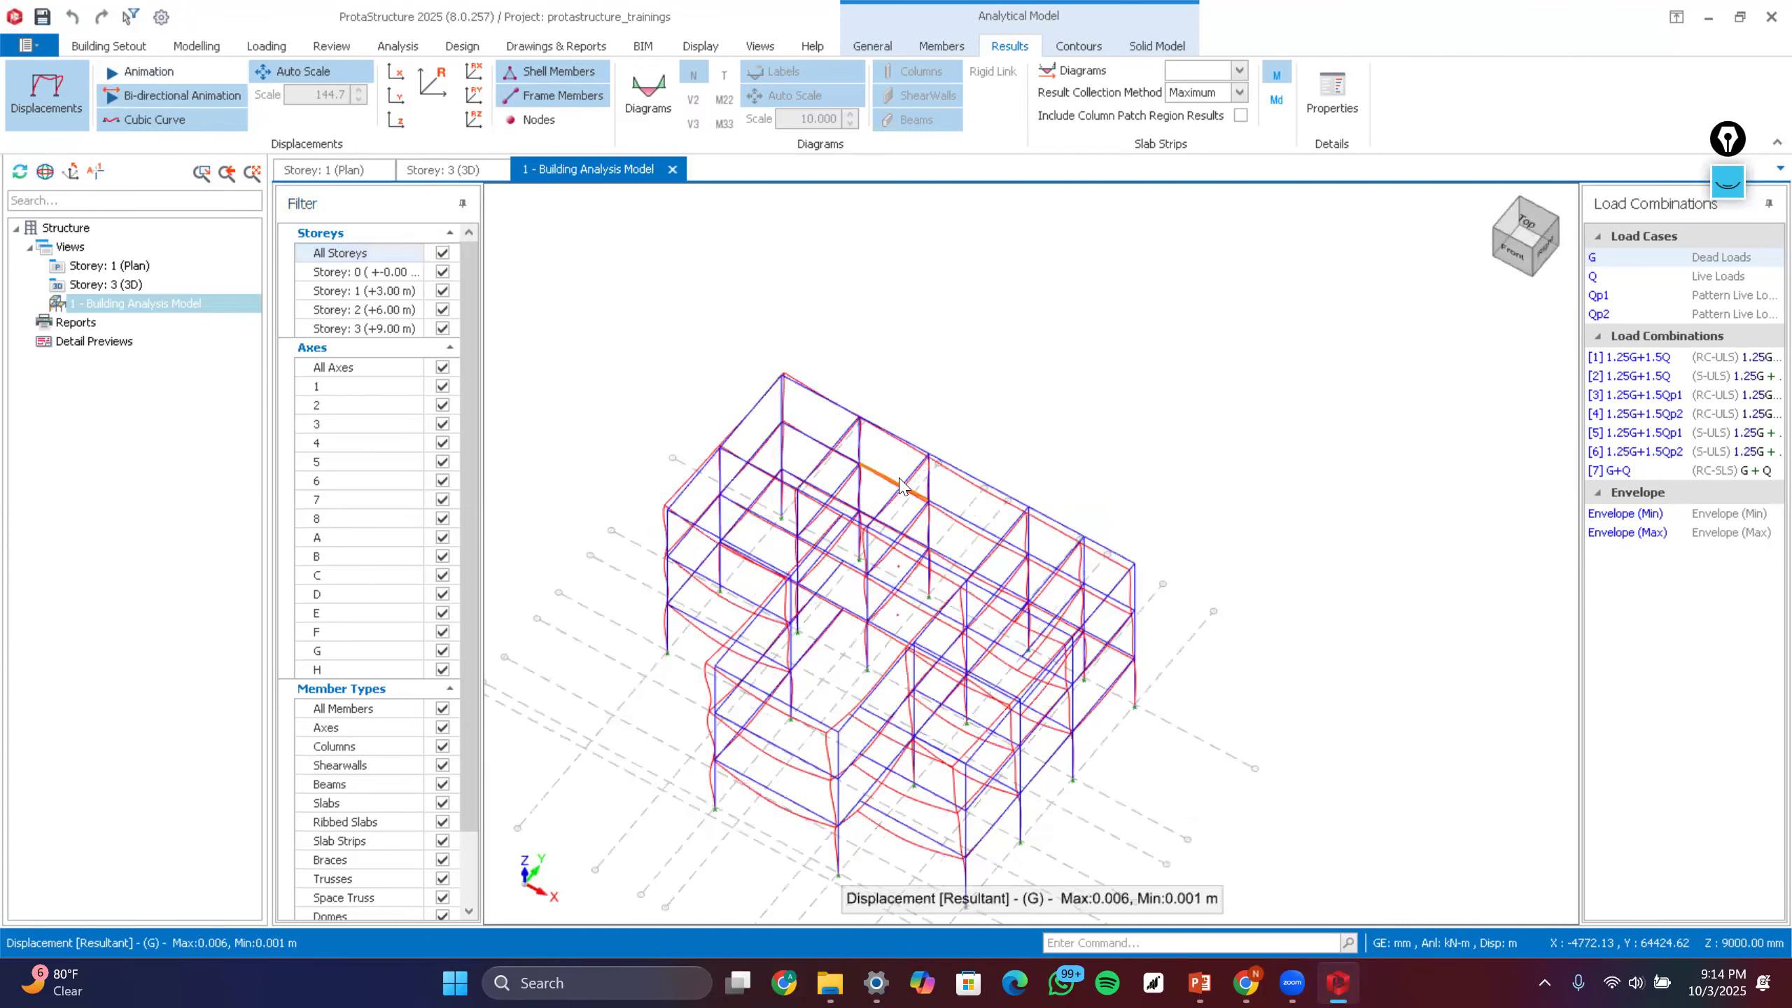
pyautogui.scroll(3, 818, 494)
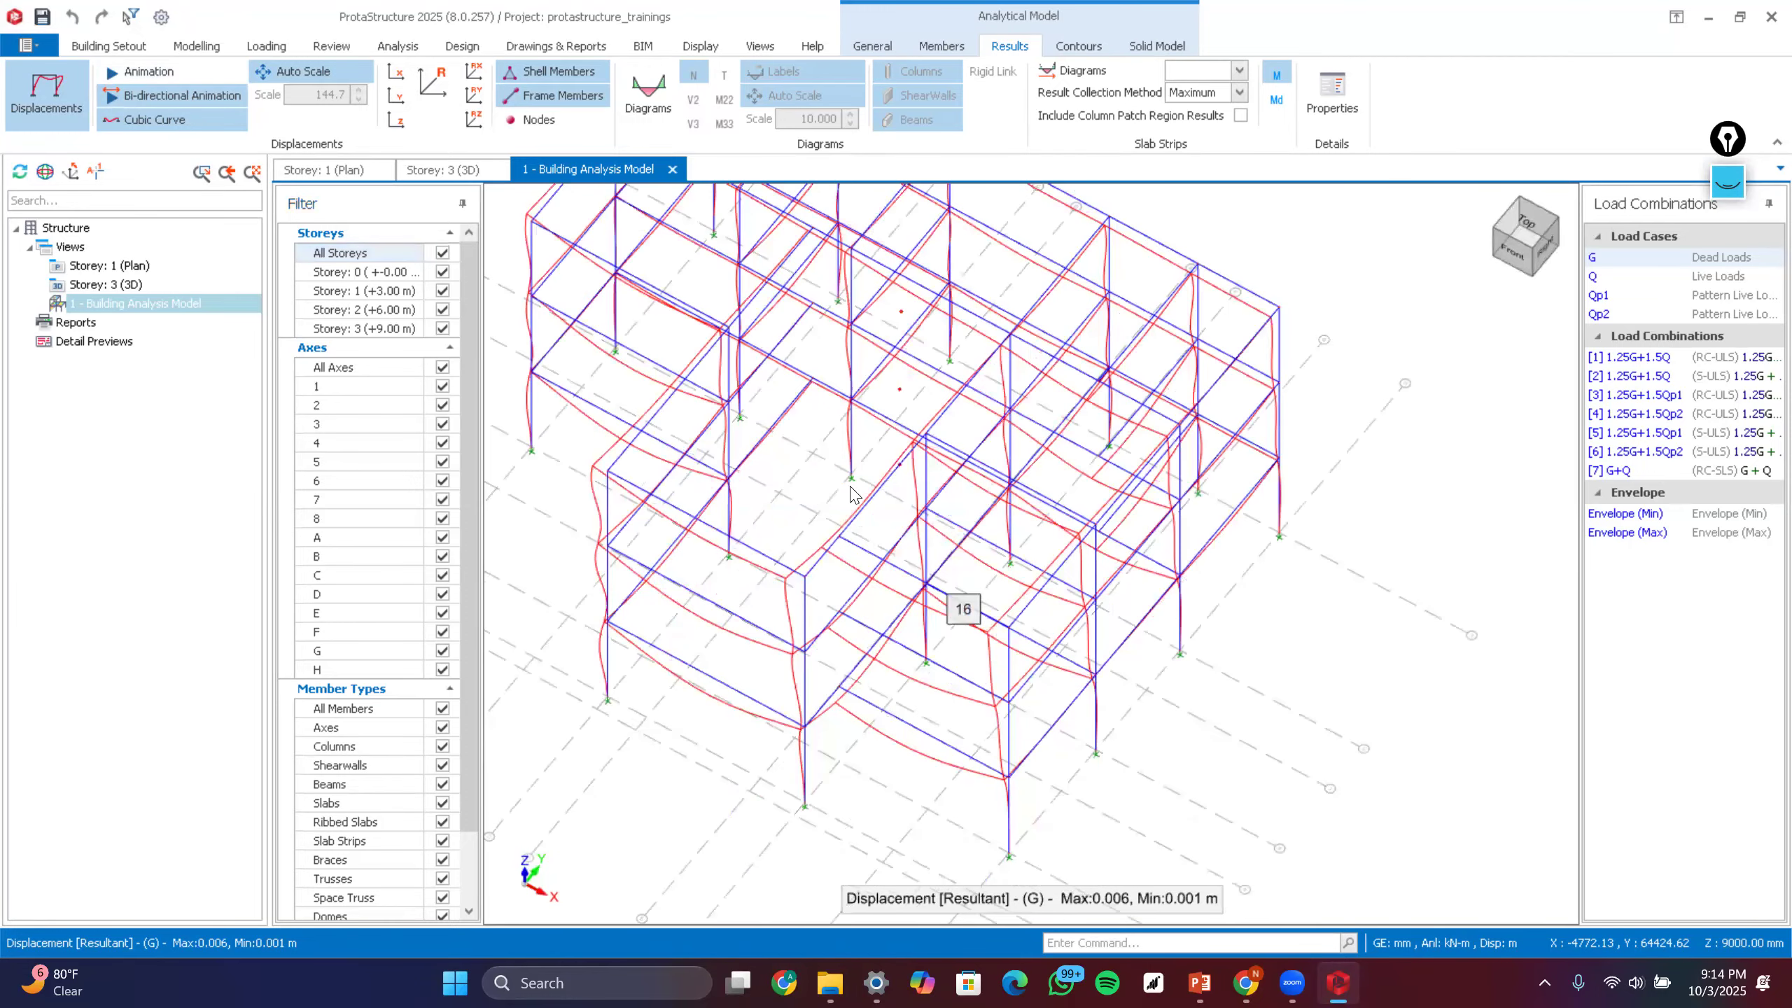
pyautogui.scroll(5, 875, 392)
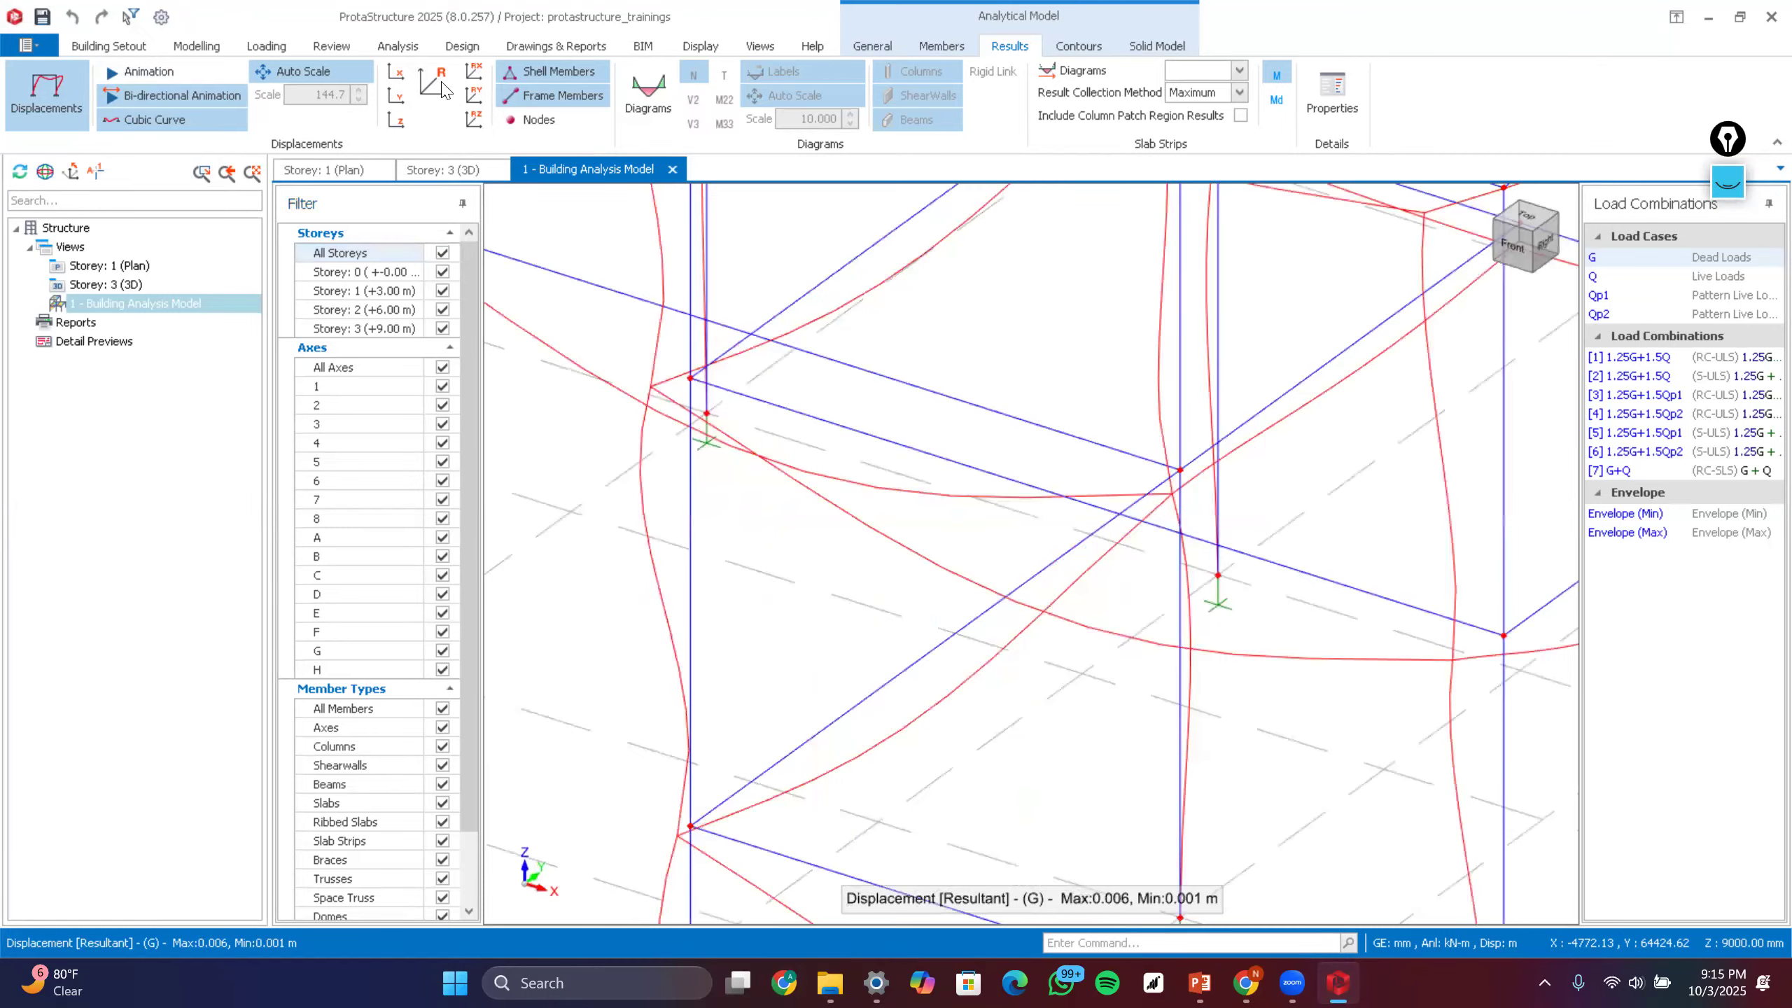
pyautogui.scroll(-7, 453, 161)
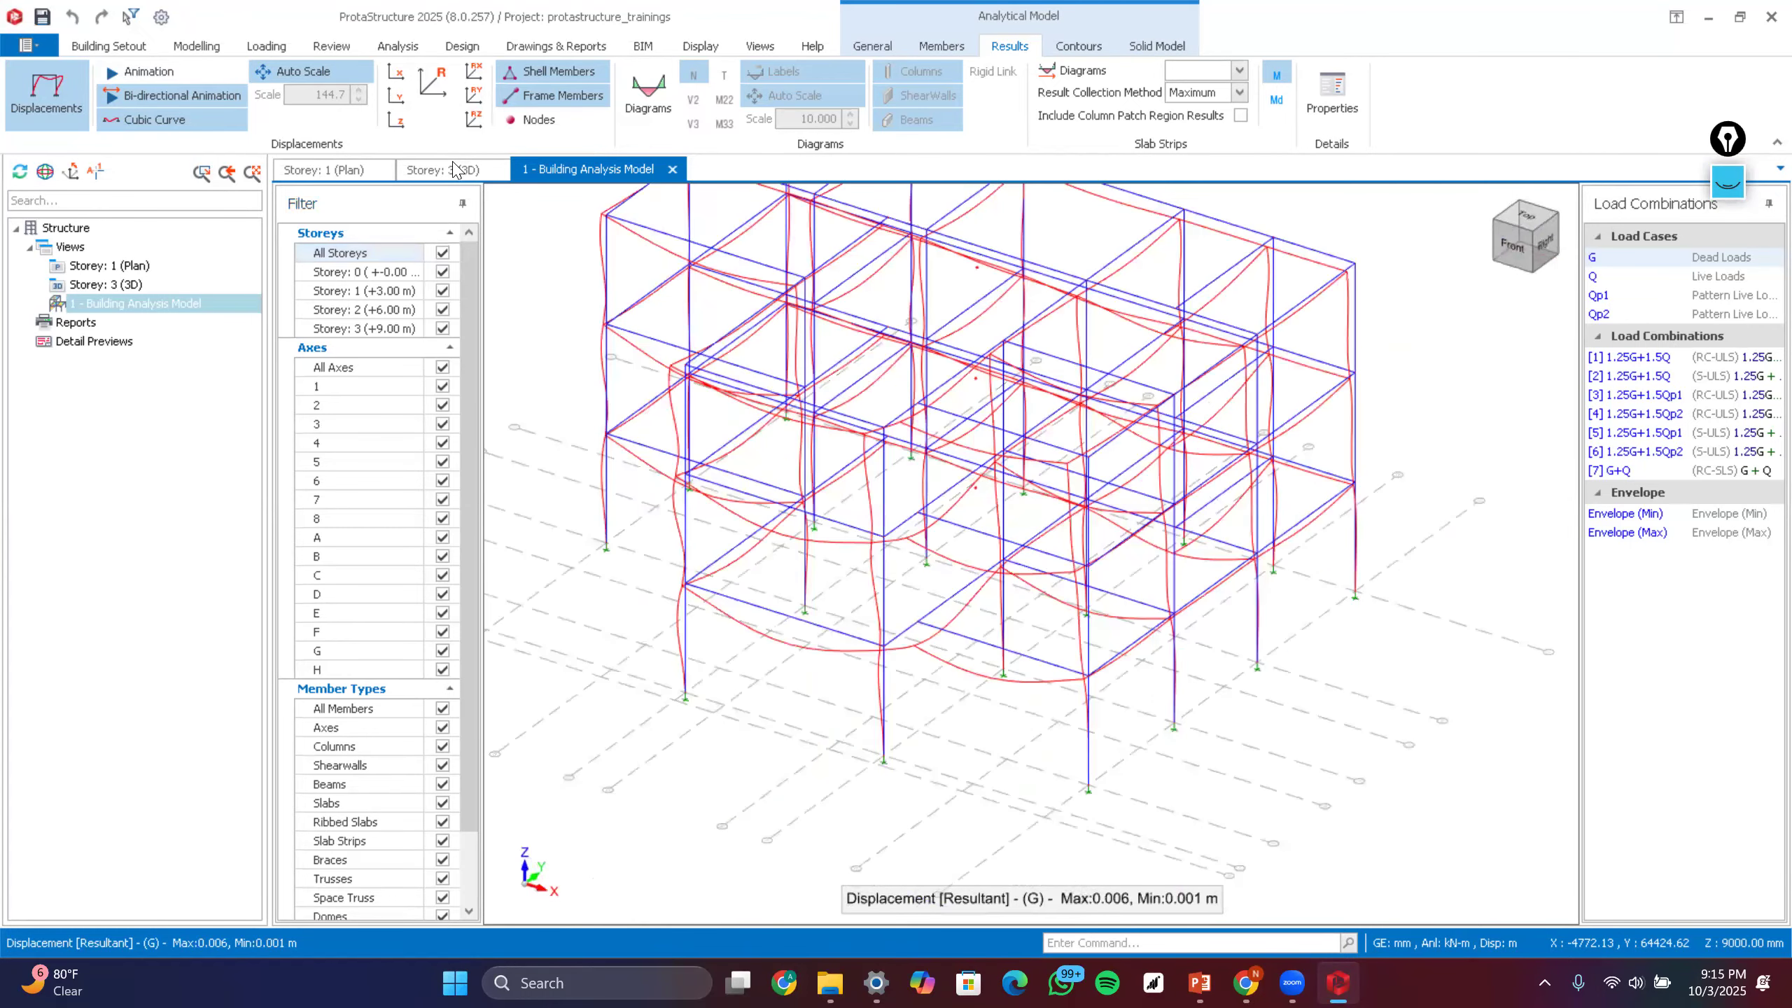
pyautogui.scroll(-2, 453, 170)
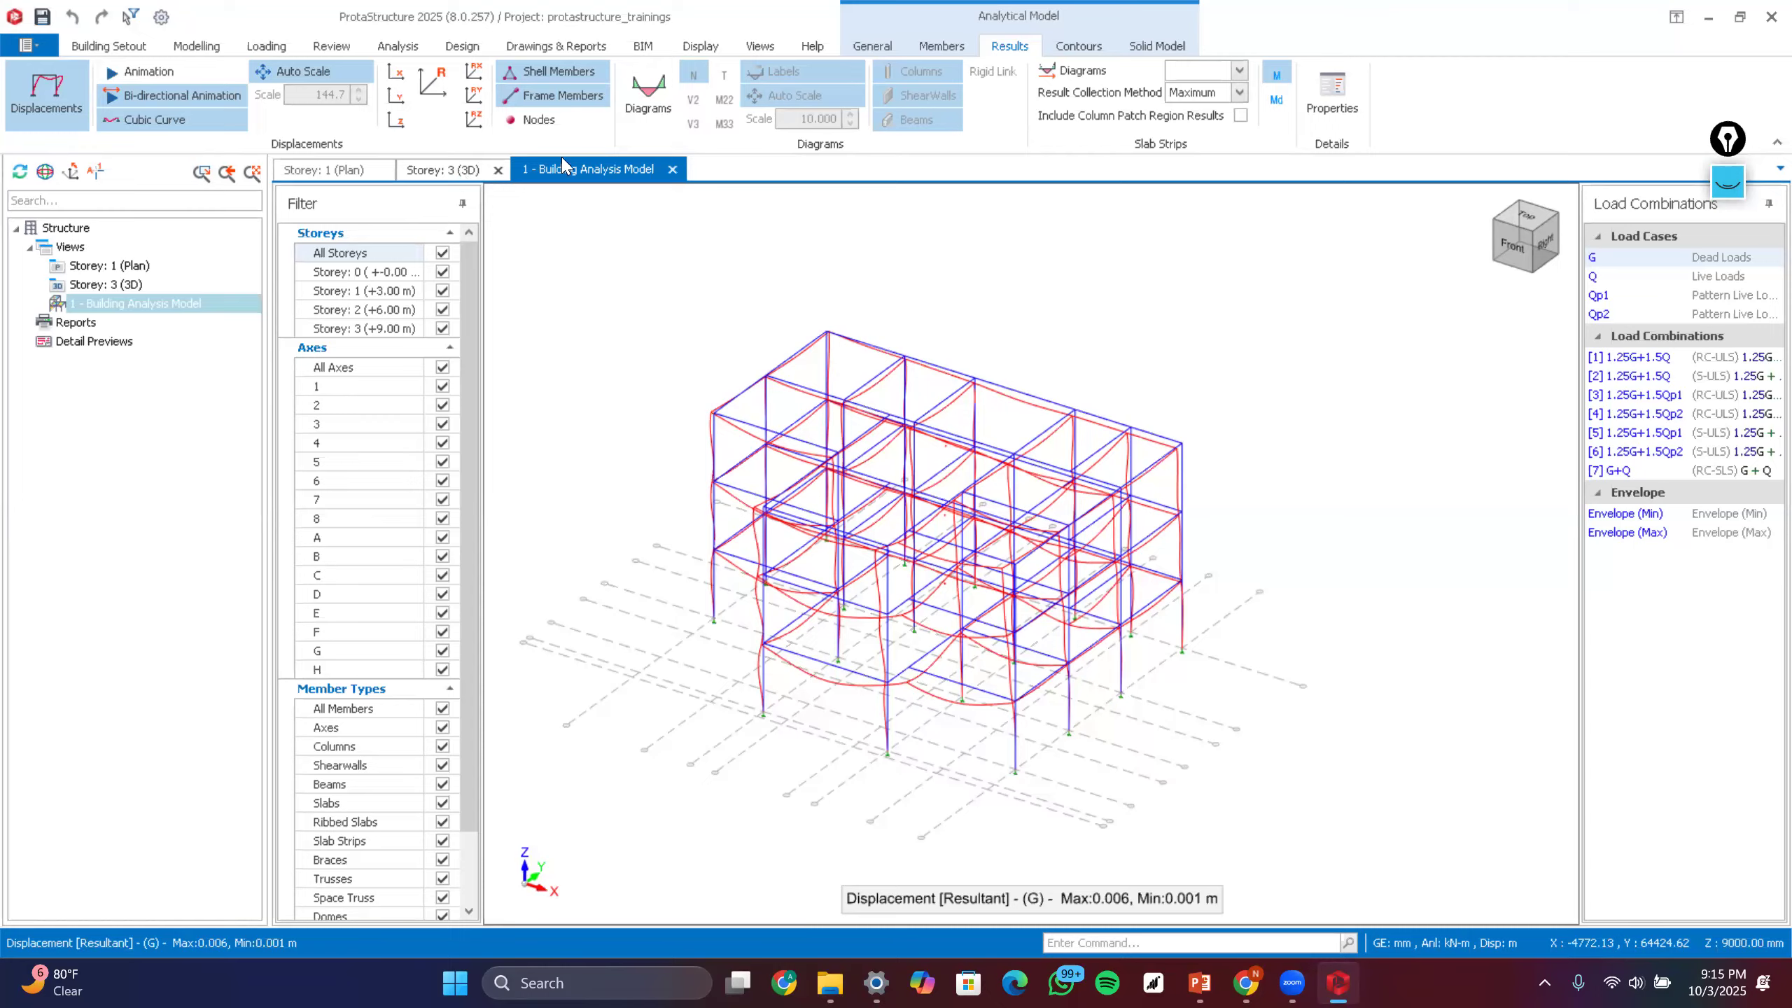
# - Recolour the Storey 3 3D view by Design Status and inspect the building's members from a lower angle
pyautogui.click(945, 477)
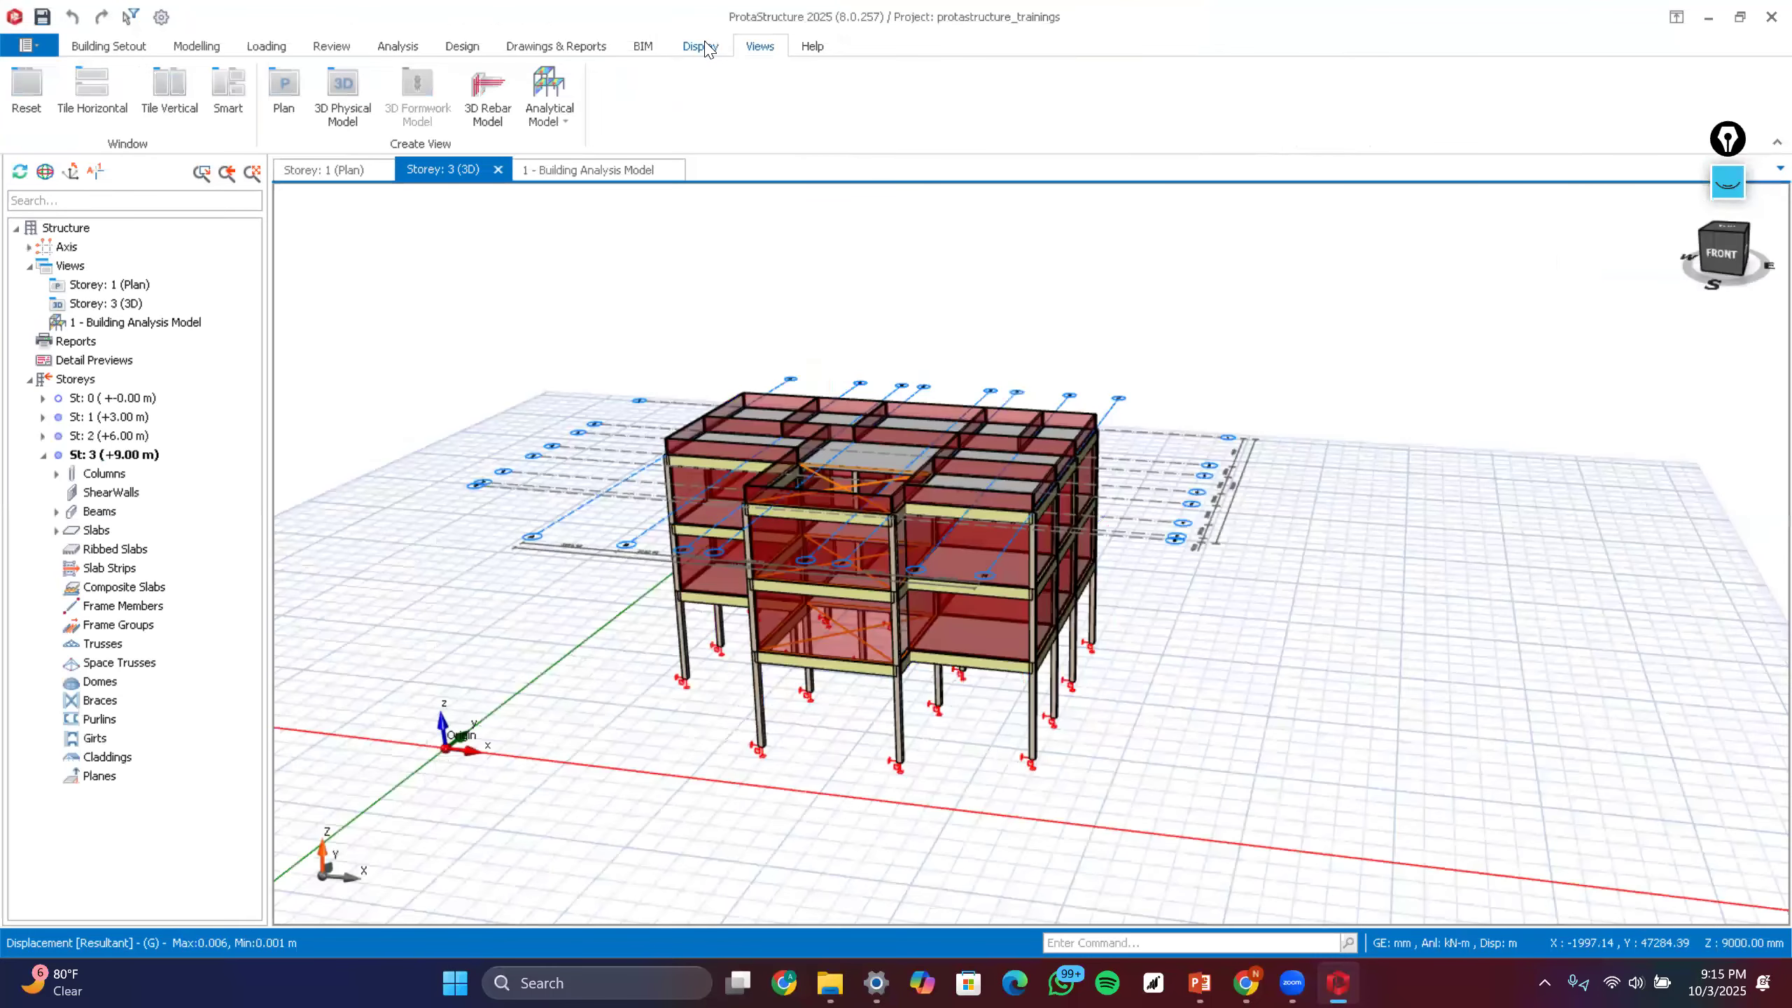
pyautogui.click(706, 47)
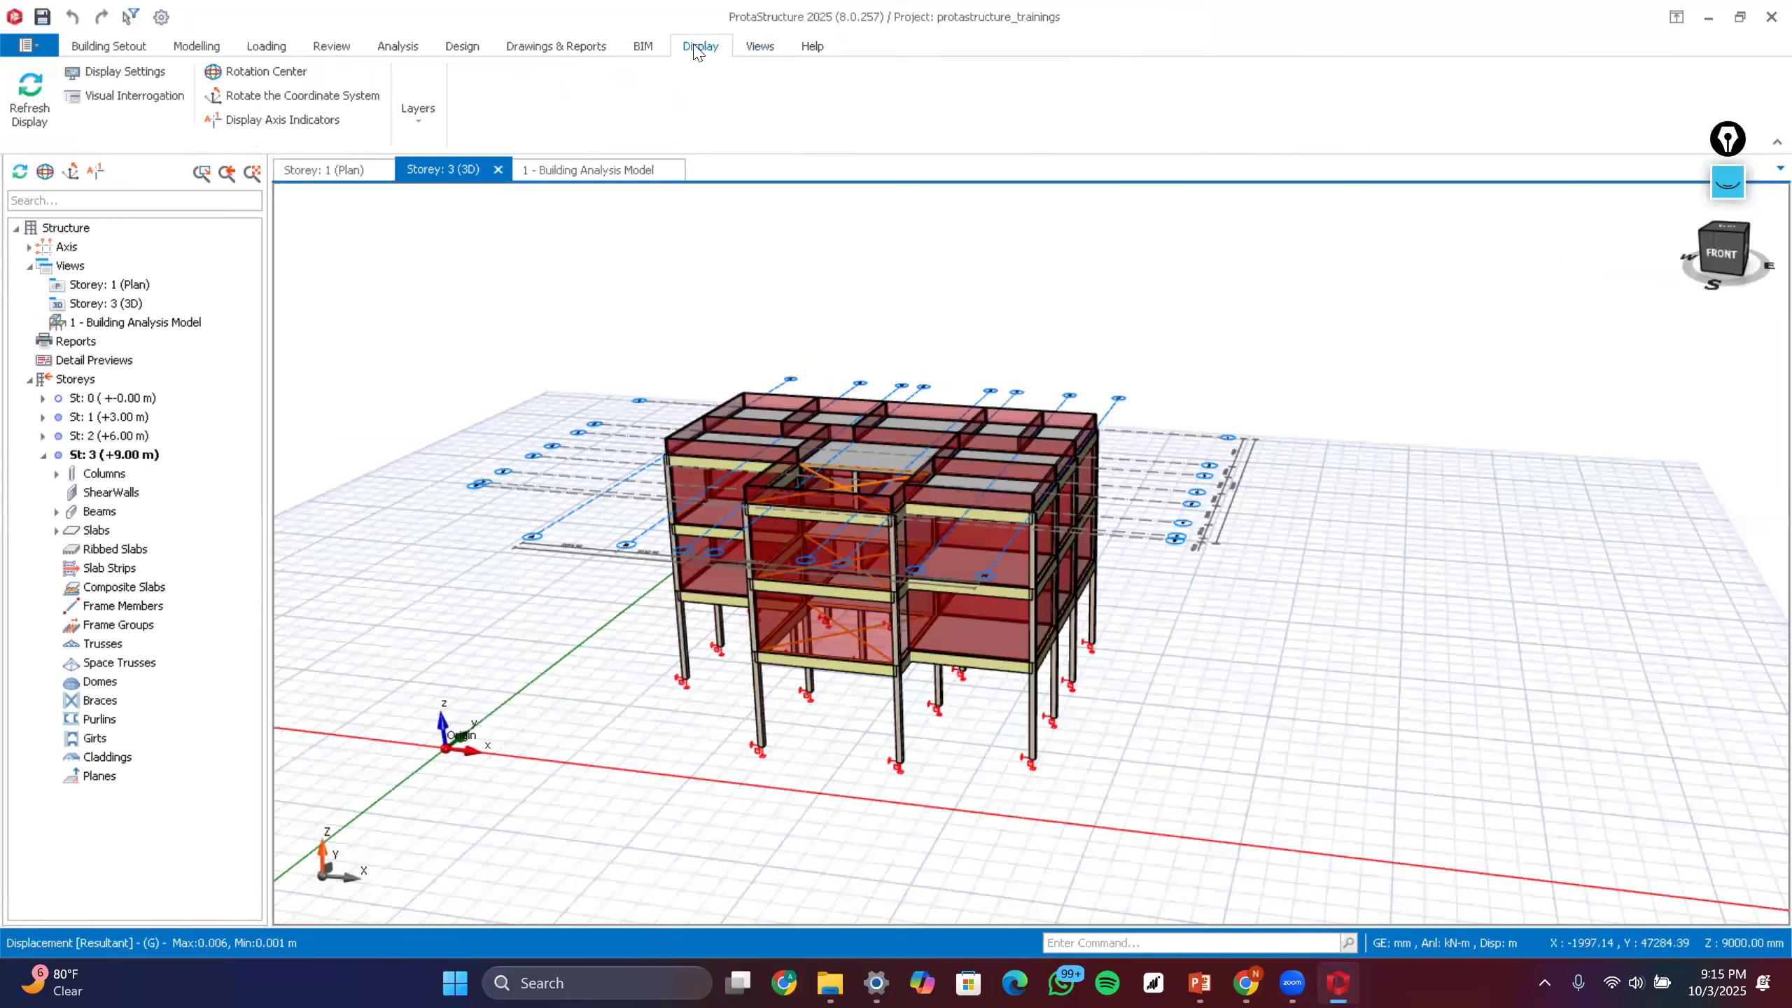
pyautogui.click(645, 47)
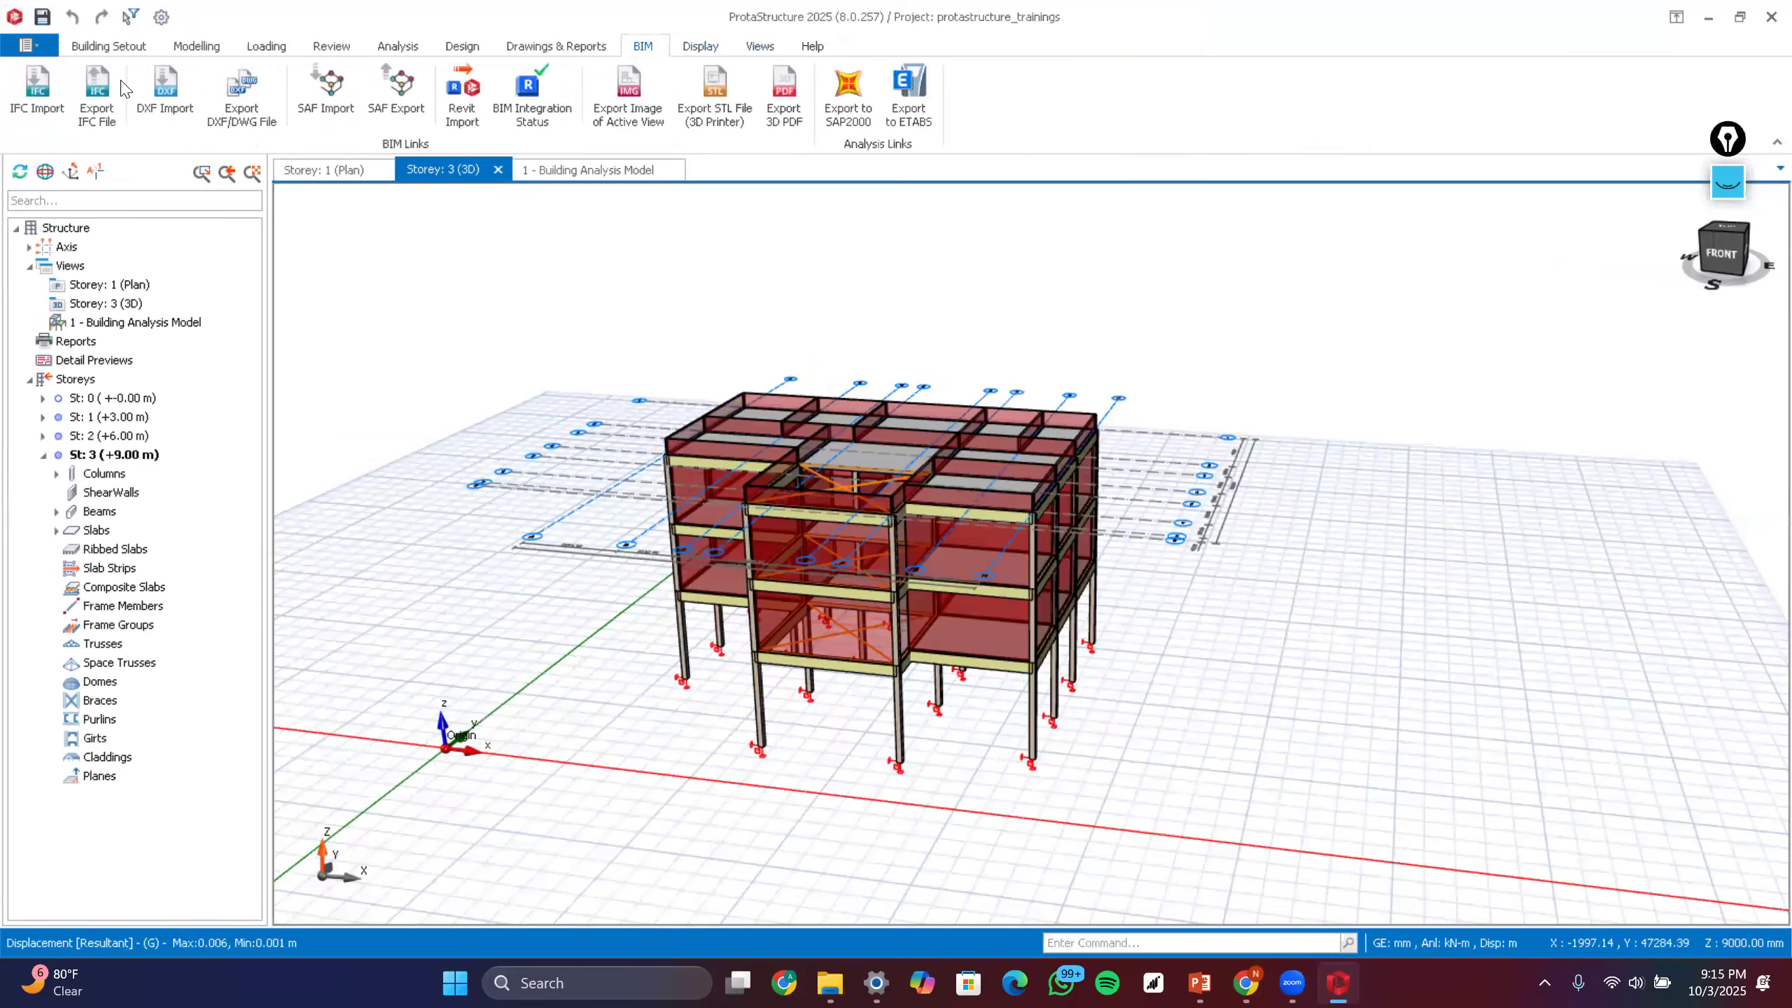
pyautogui.scroll(-1, 130, 109)
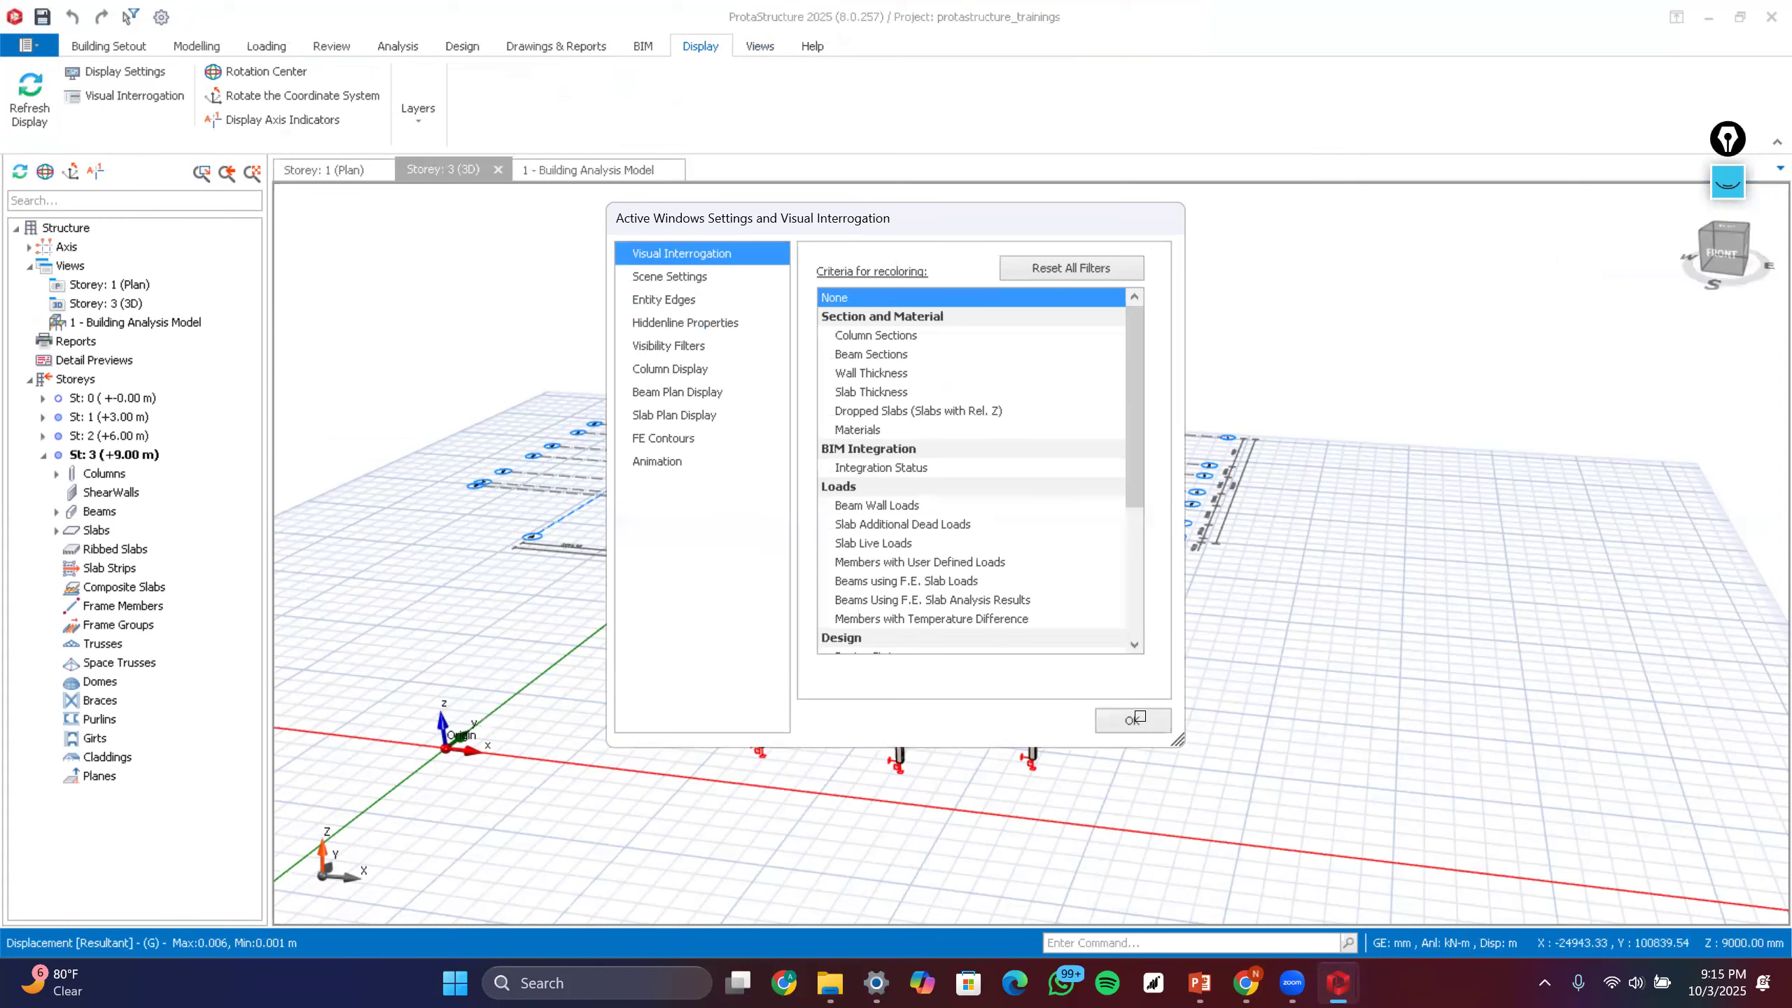
pyautogui.scroll(-2, 1306, 586)
pyautogui.click(1127, 581)
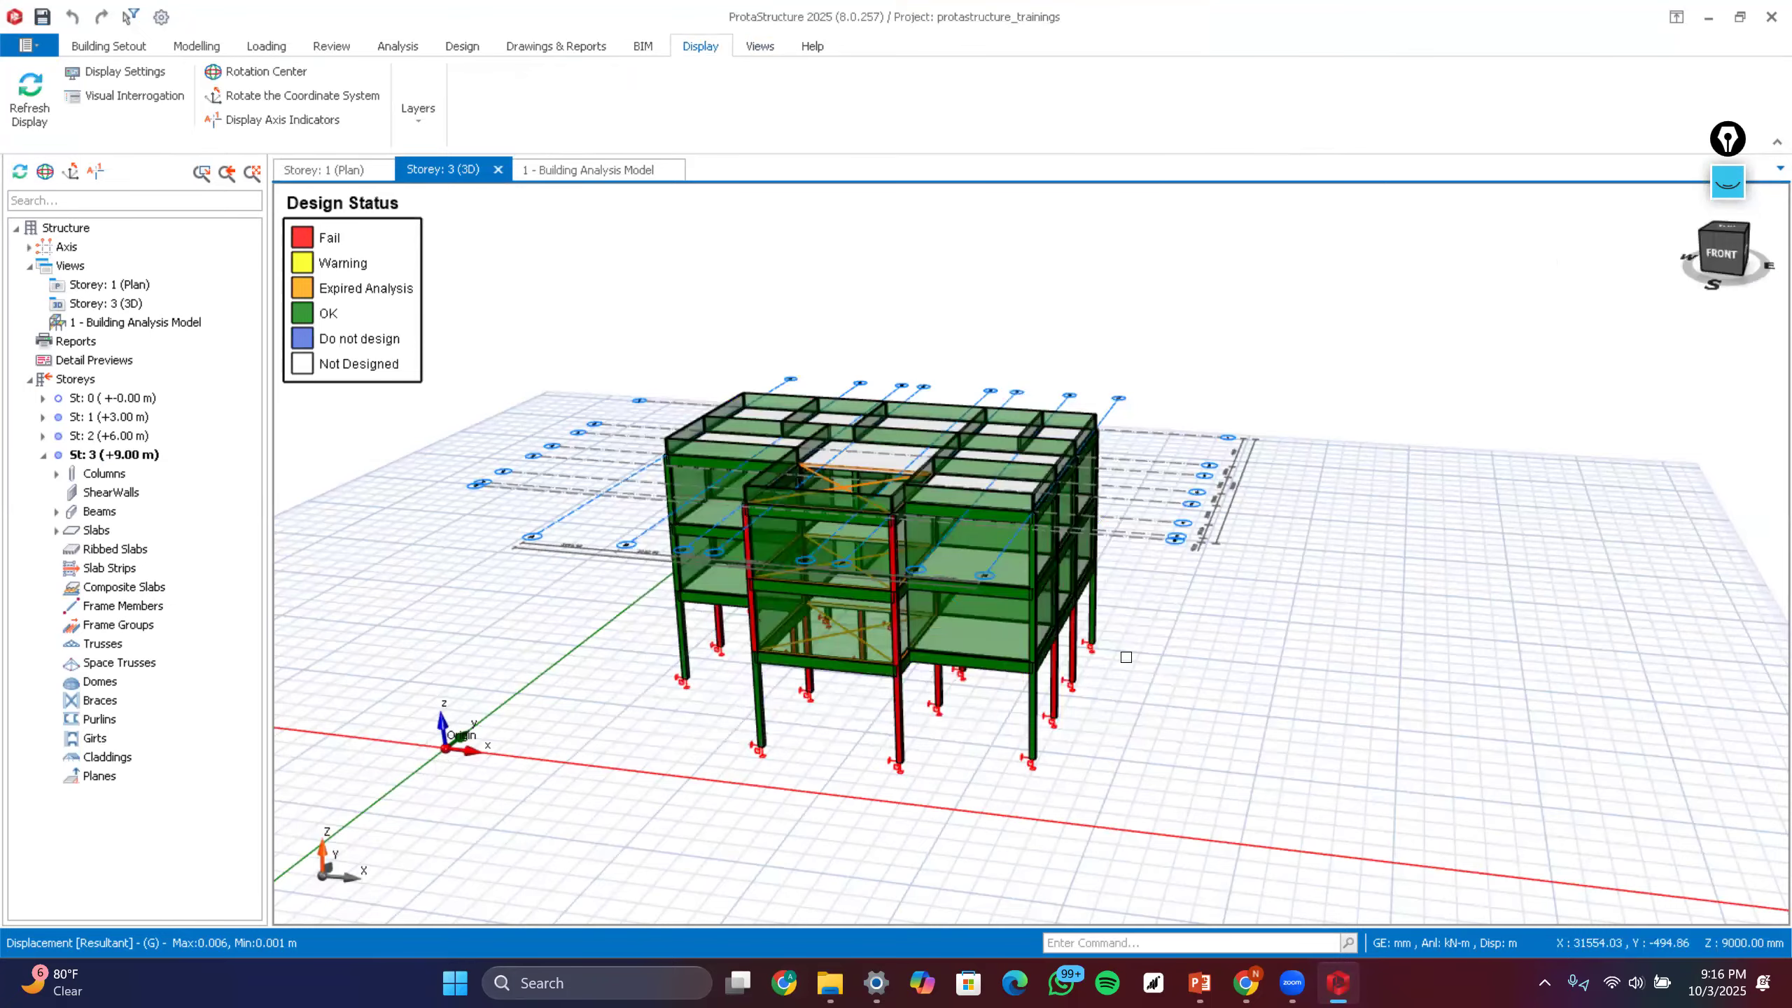
pyautogui.moveTo(385, 300); pyautogui.dragTo(348, 254, button='middle')
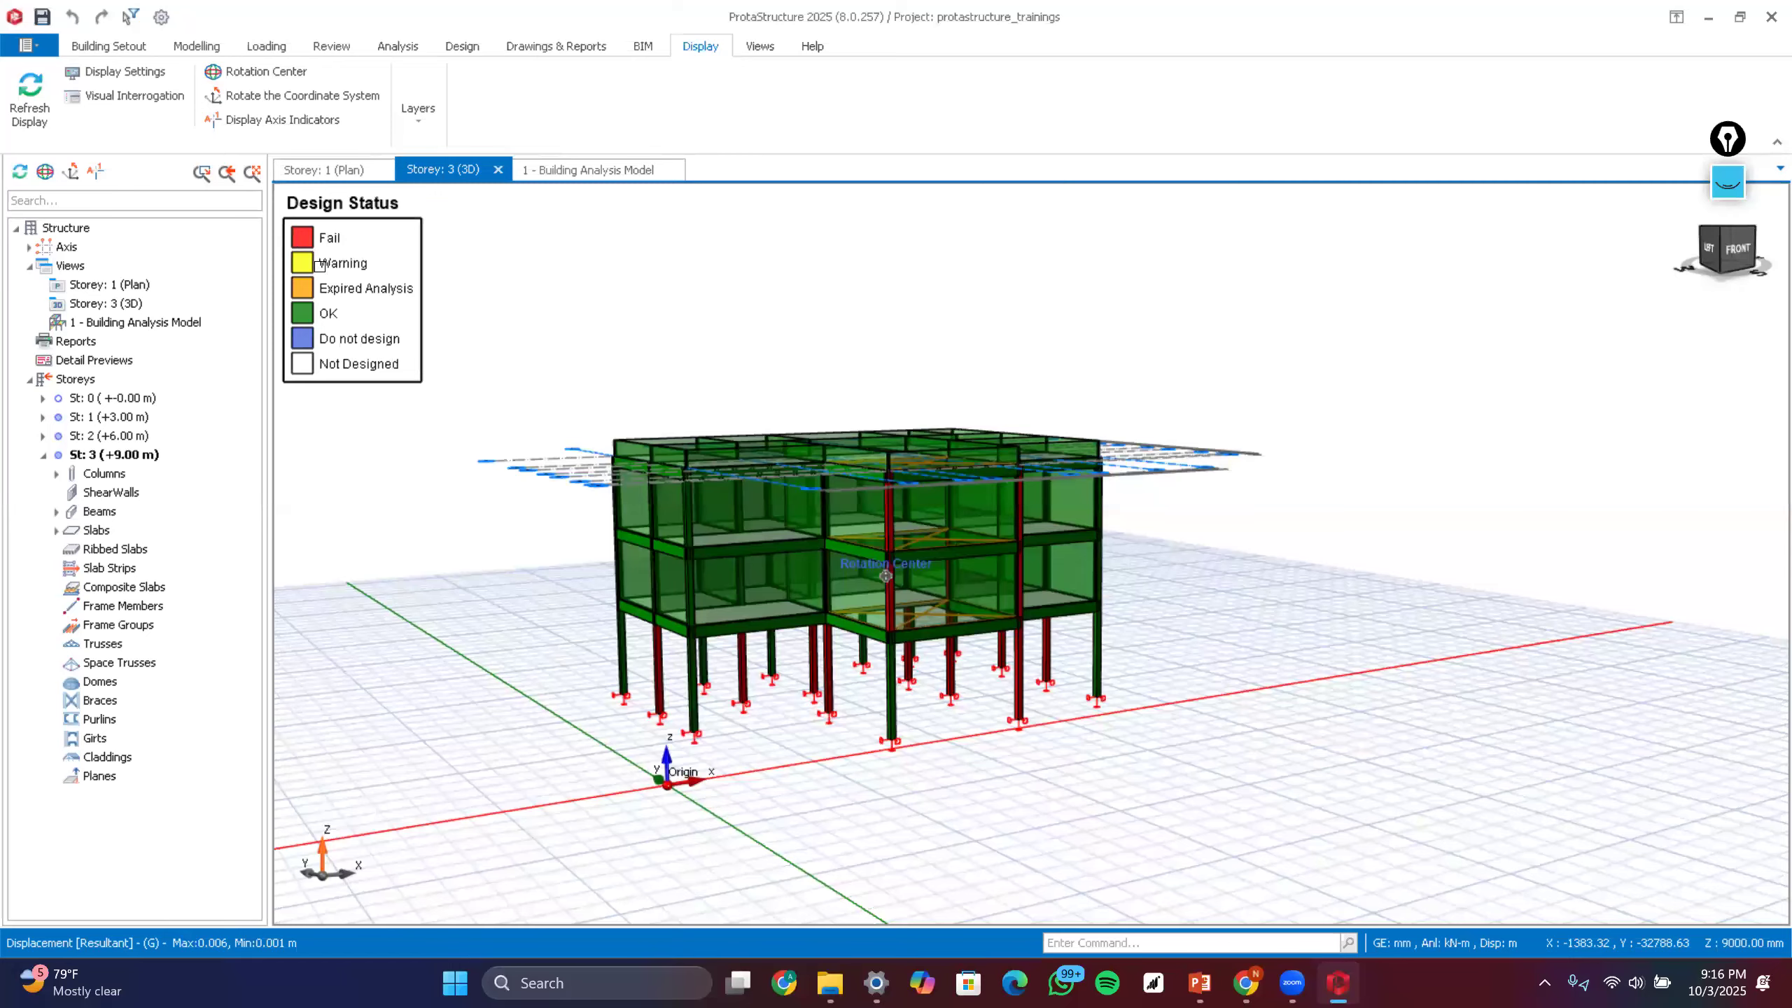
pyautogui.moveTo(310, 290); pyautogui.dragTo(373, 299, button='middle')
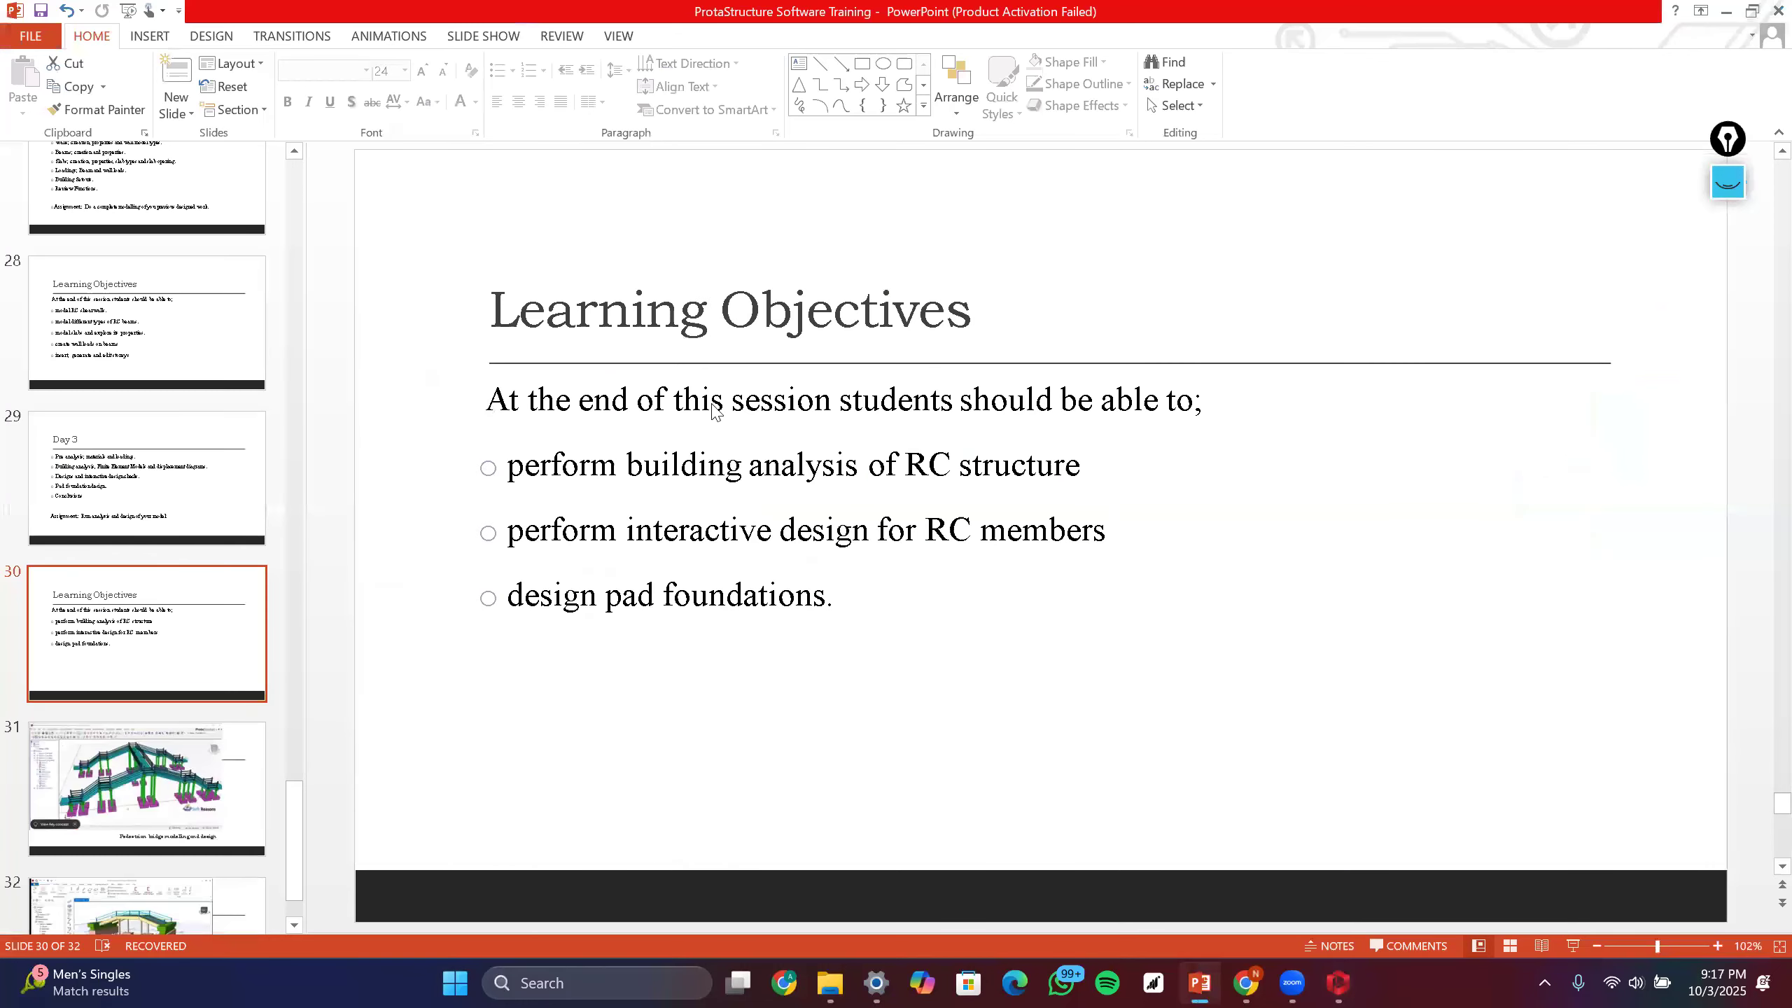
# - Check the Day 3 outline slide in PowerPoint, and dismiss the authorization error back in ProtaStructure
pyautogui.scroll(2, 708, 446)
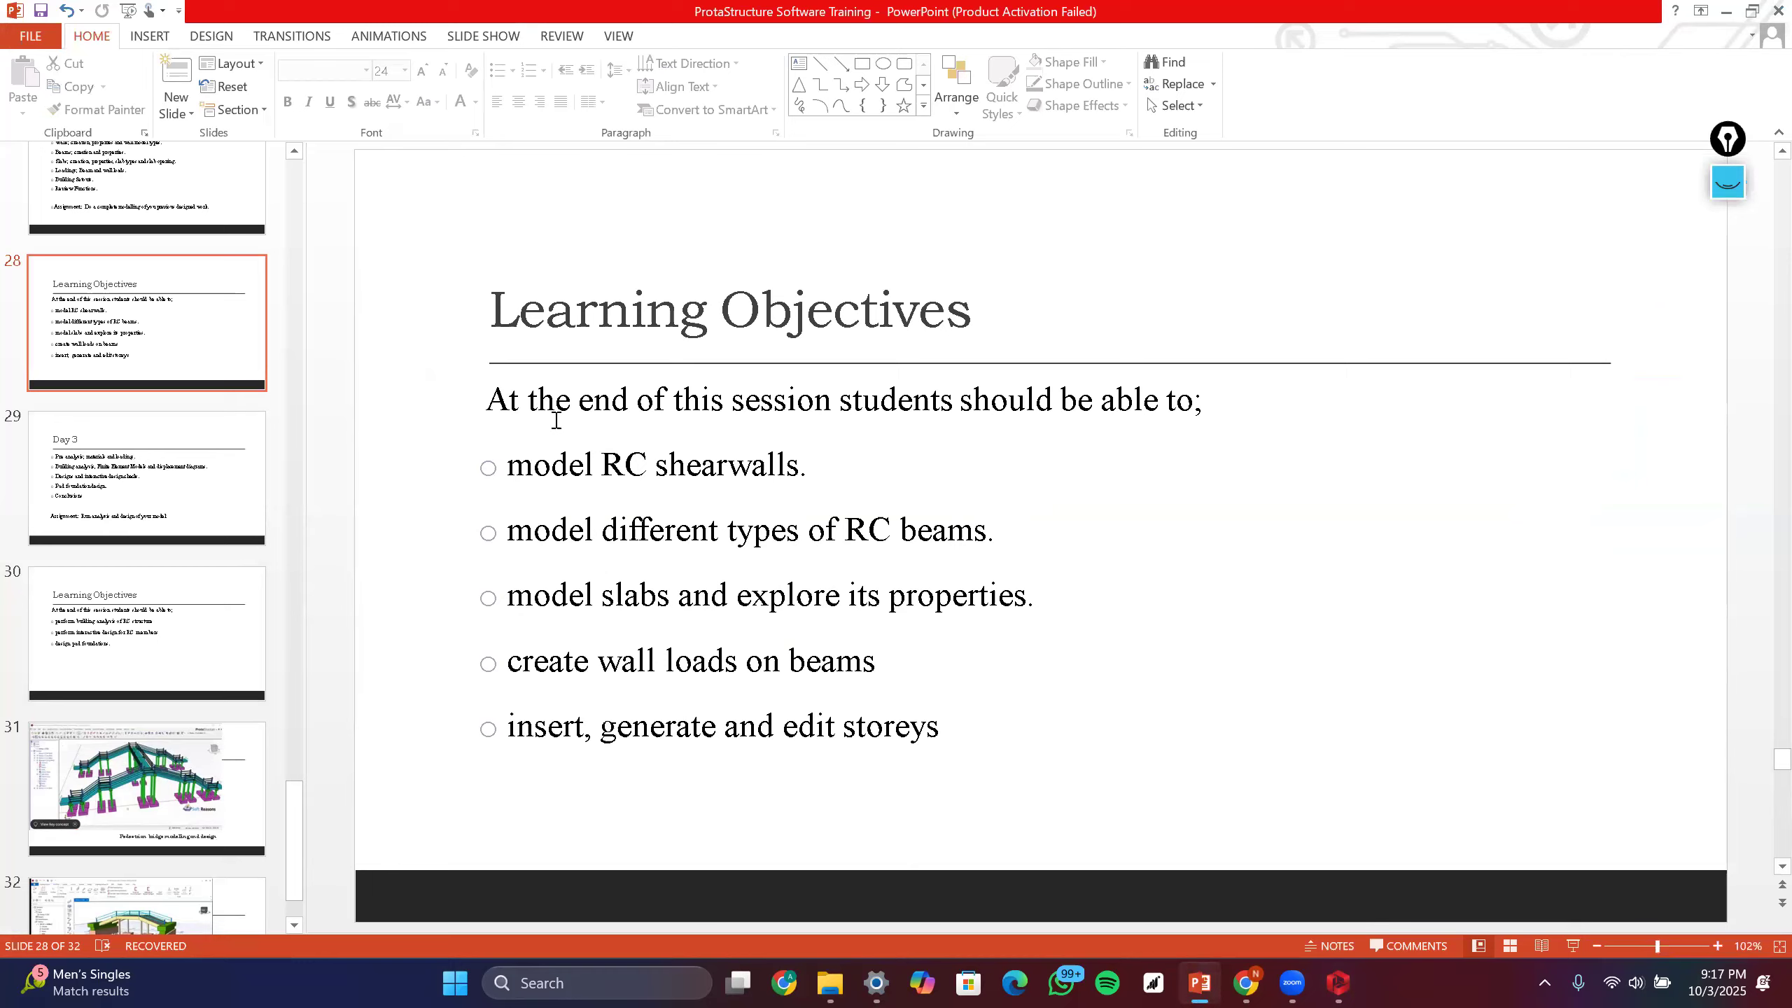
pyautogui.scroll(-1, 558, 421)
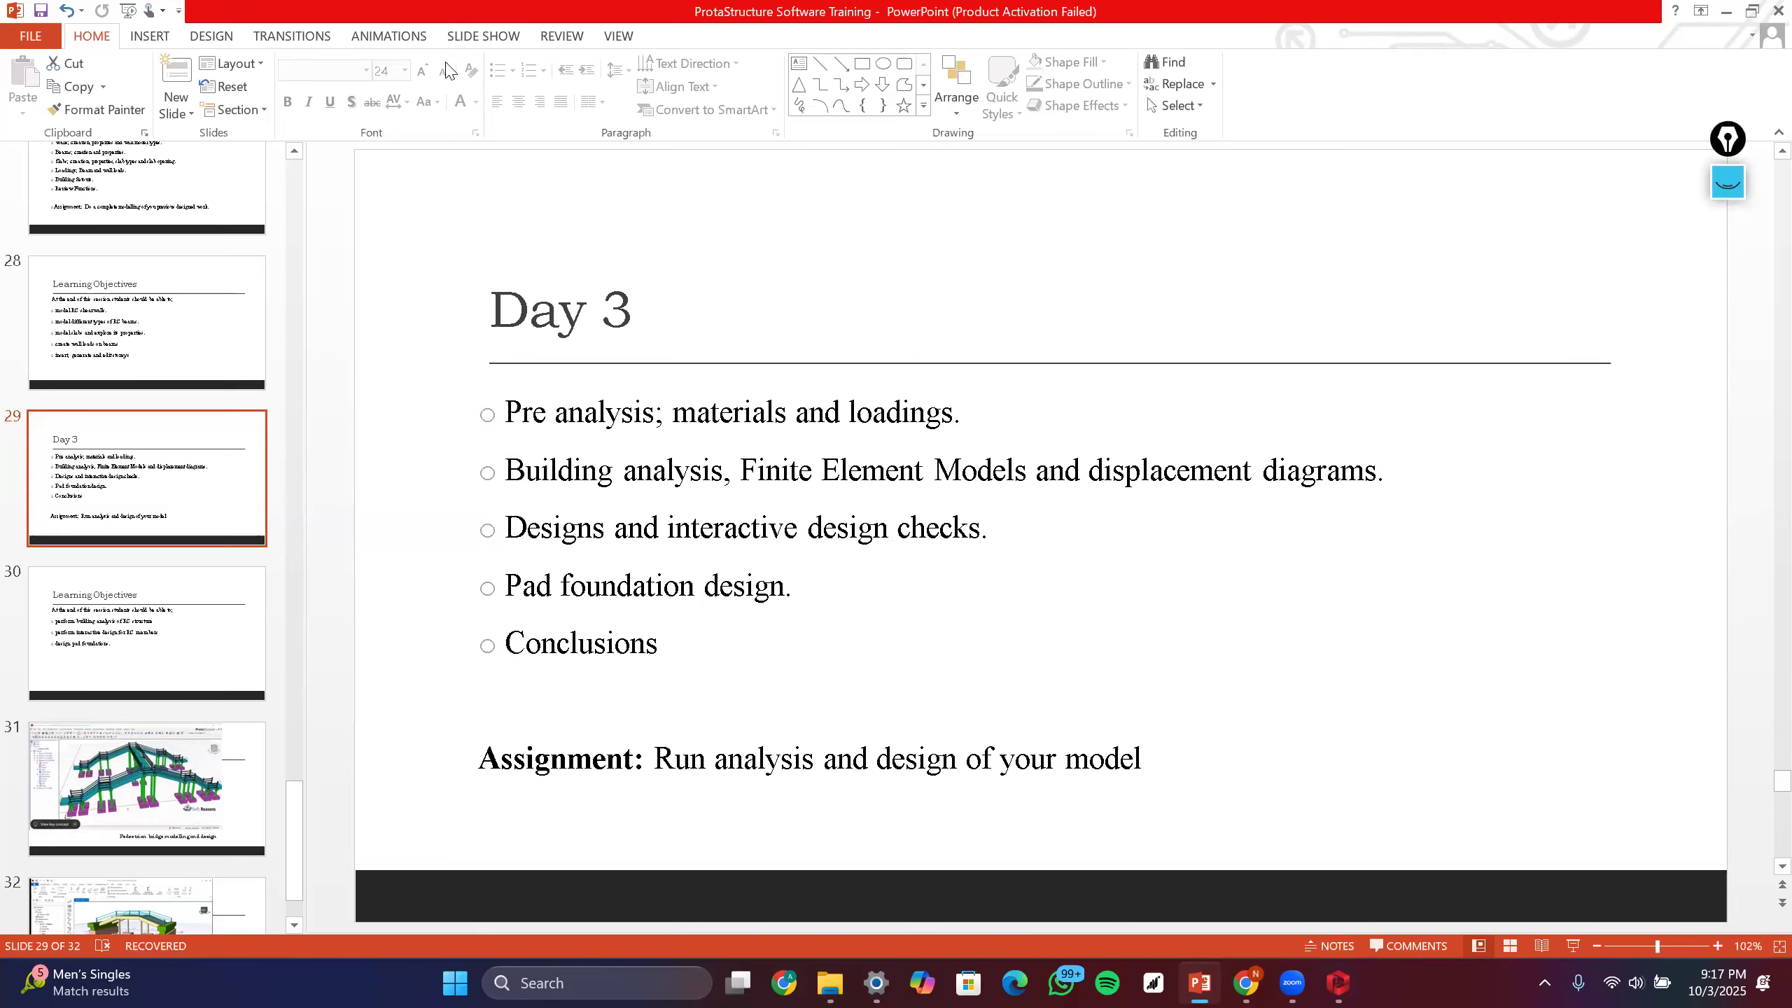
pyautogui.hotkey('alt', 'Tab')
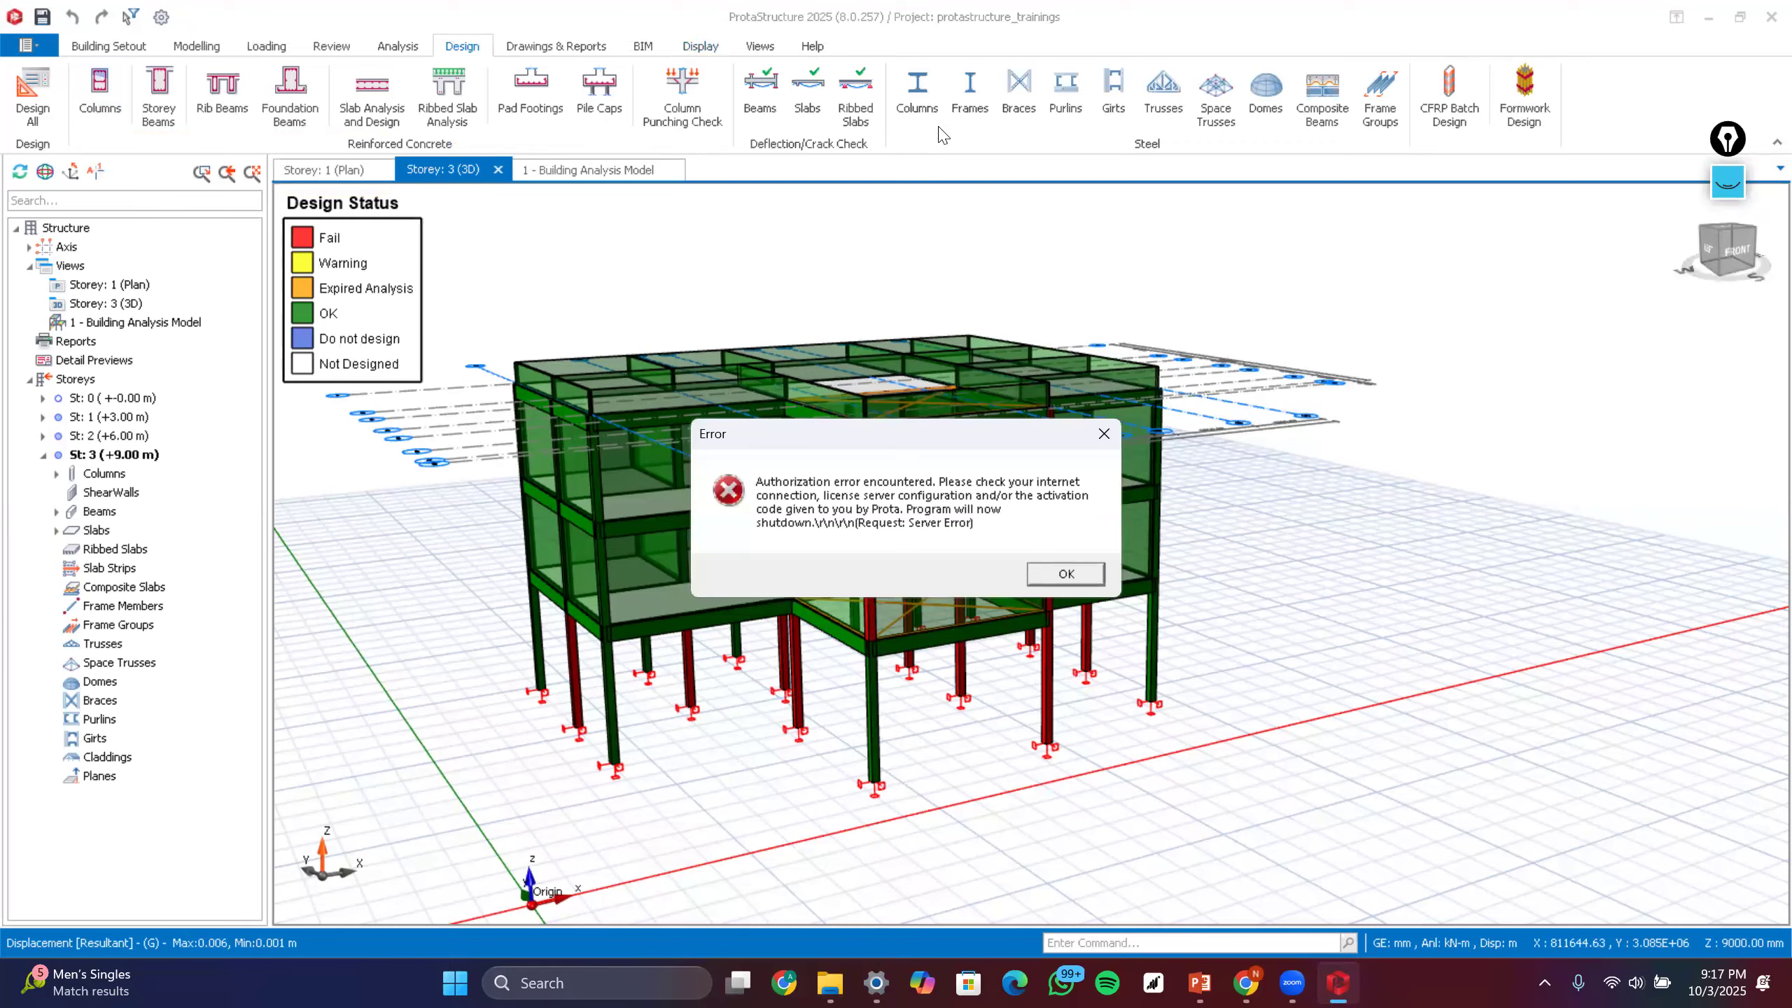
pyautogui.click(1066, 573)
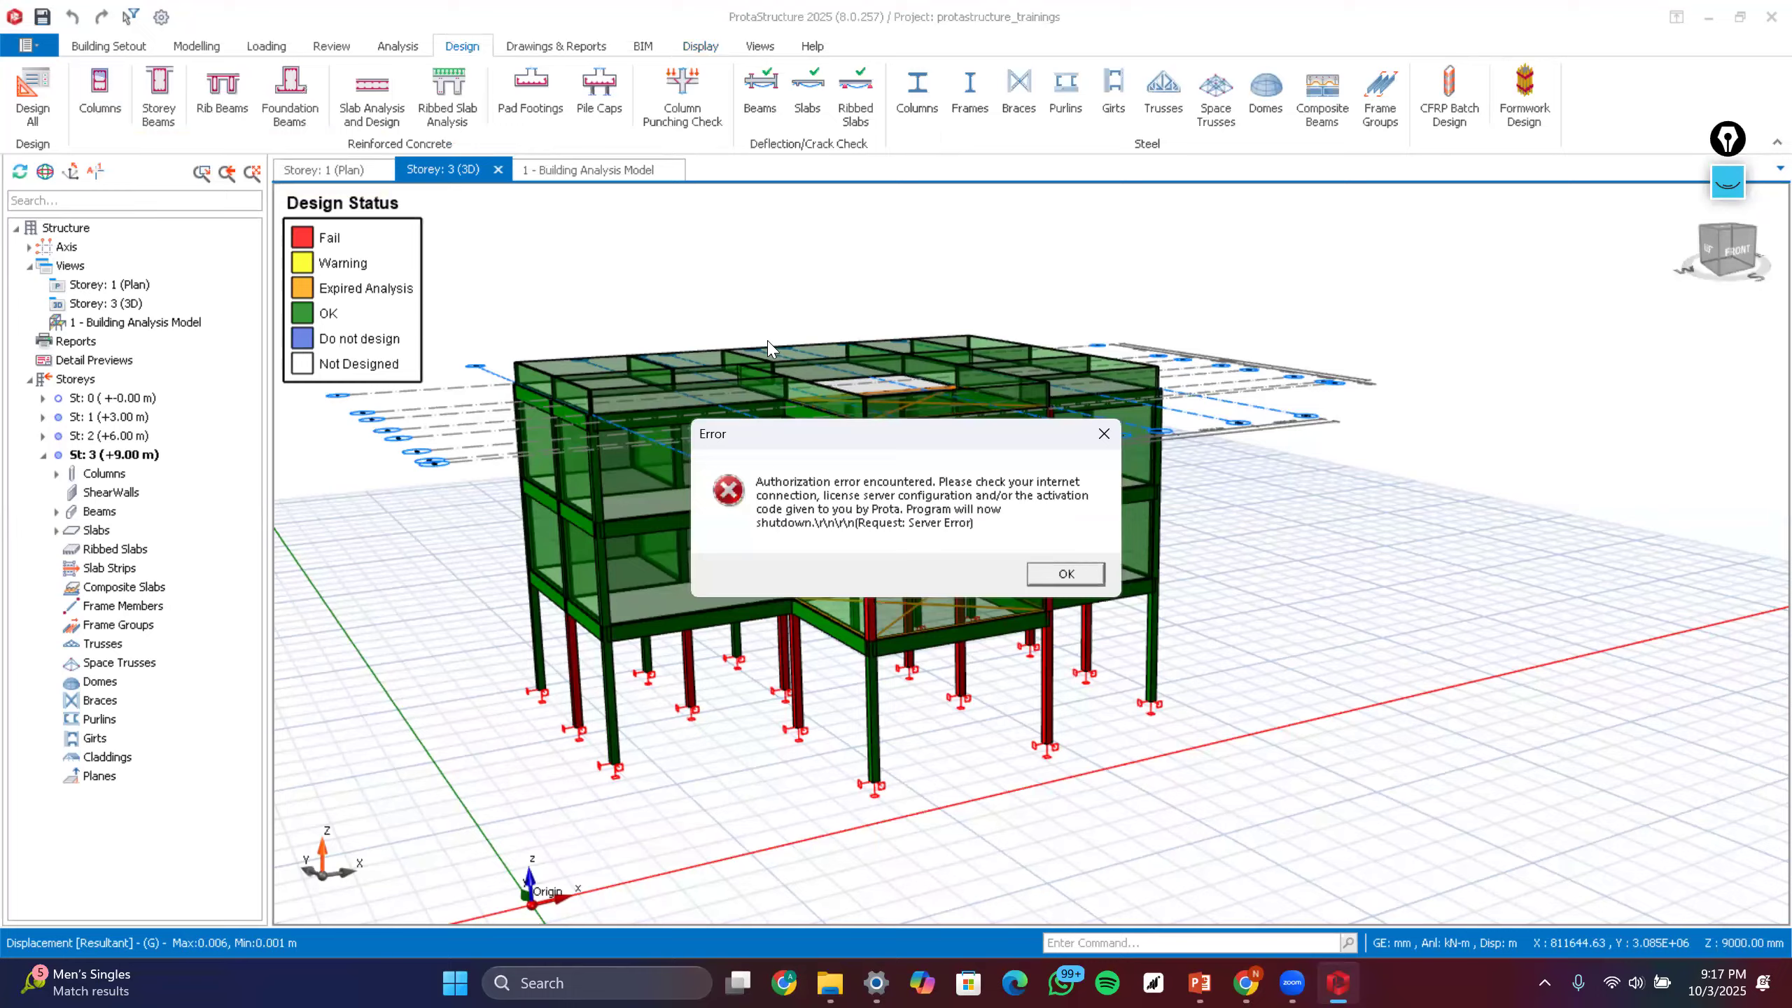
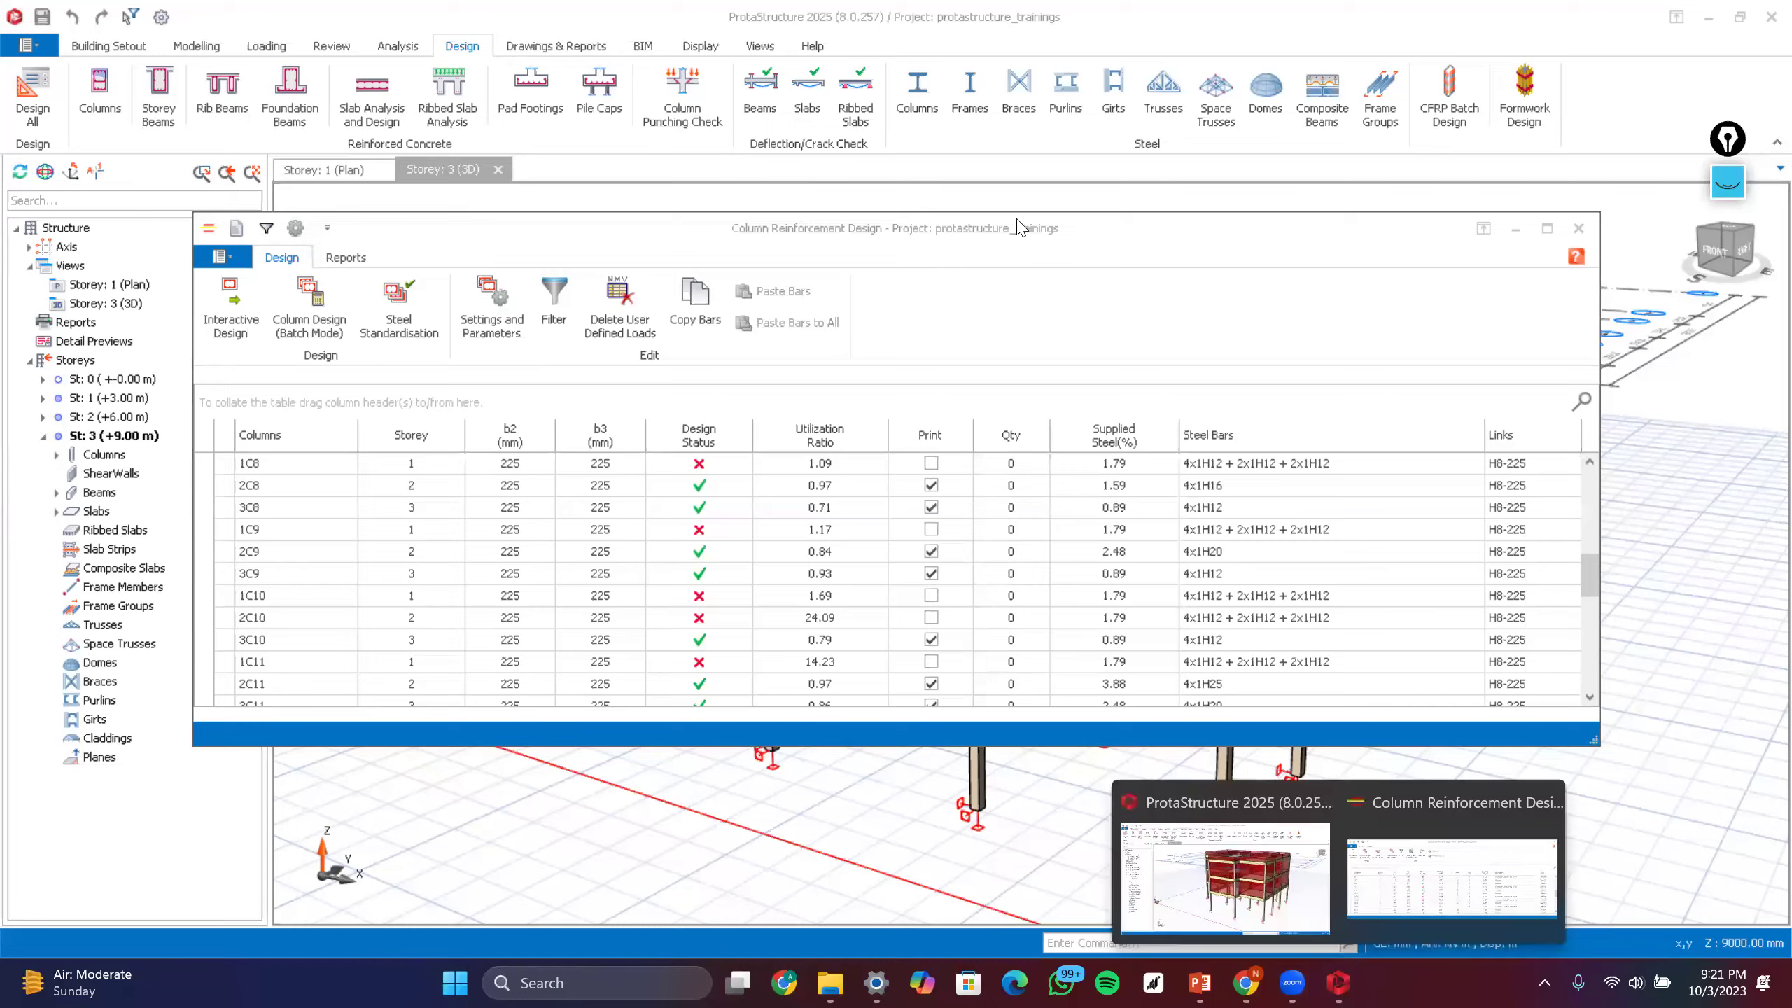
# - Run the batch column design for all storeys, selecting new steel when previous bars are insufficient, and review the column results table
pyautogui.click(649, 396)
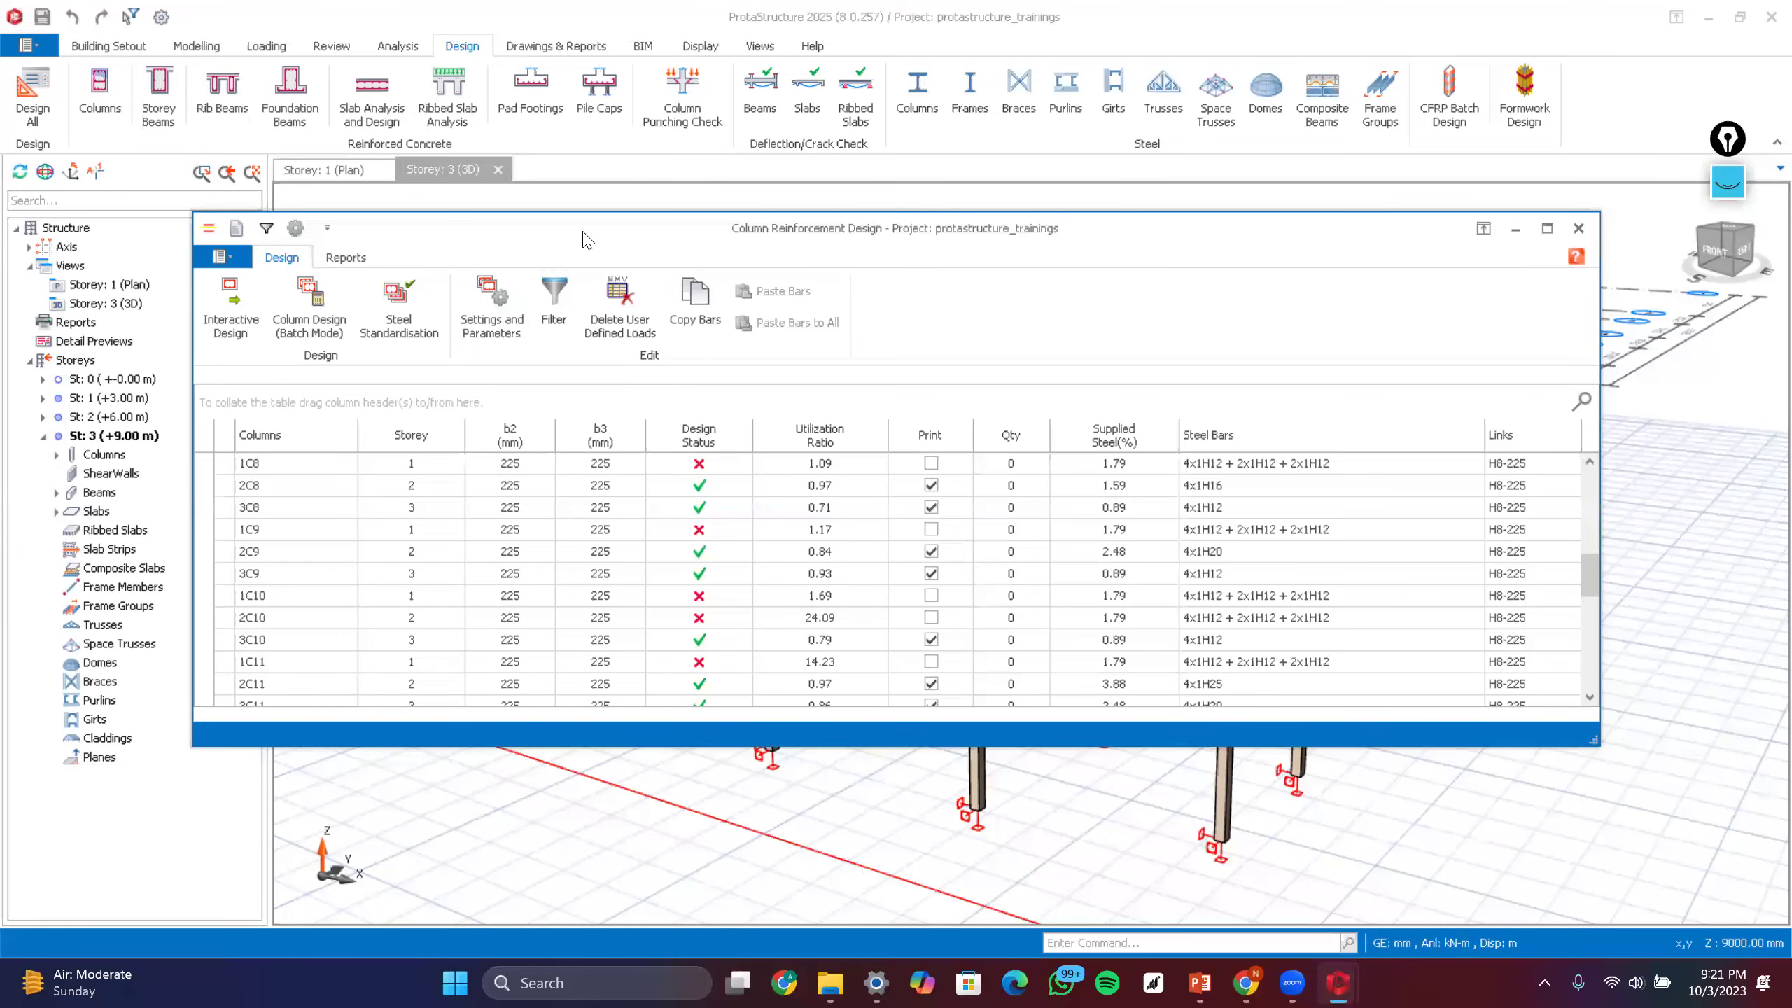
pyautogui.moveTo(585, 234); pyautogui.dragTo(705, 234)
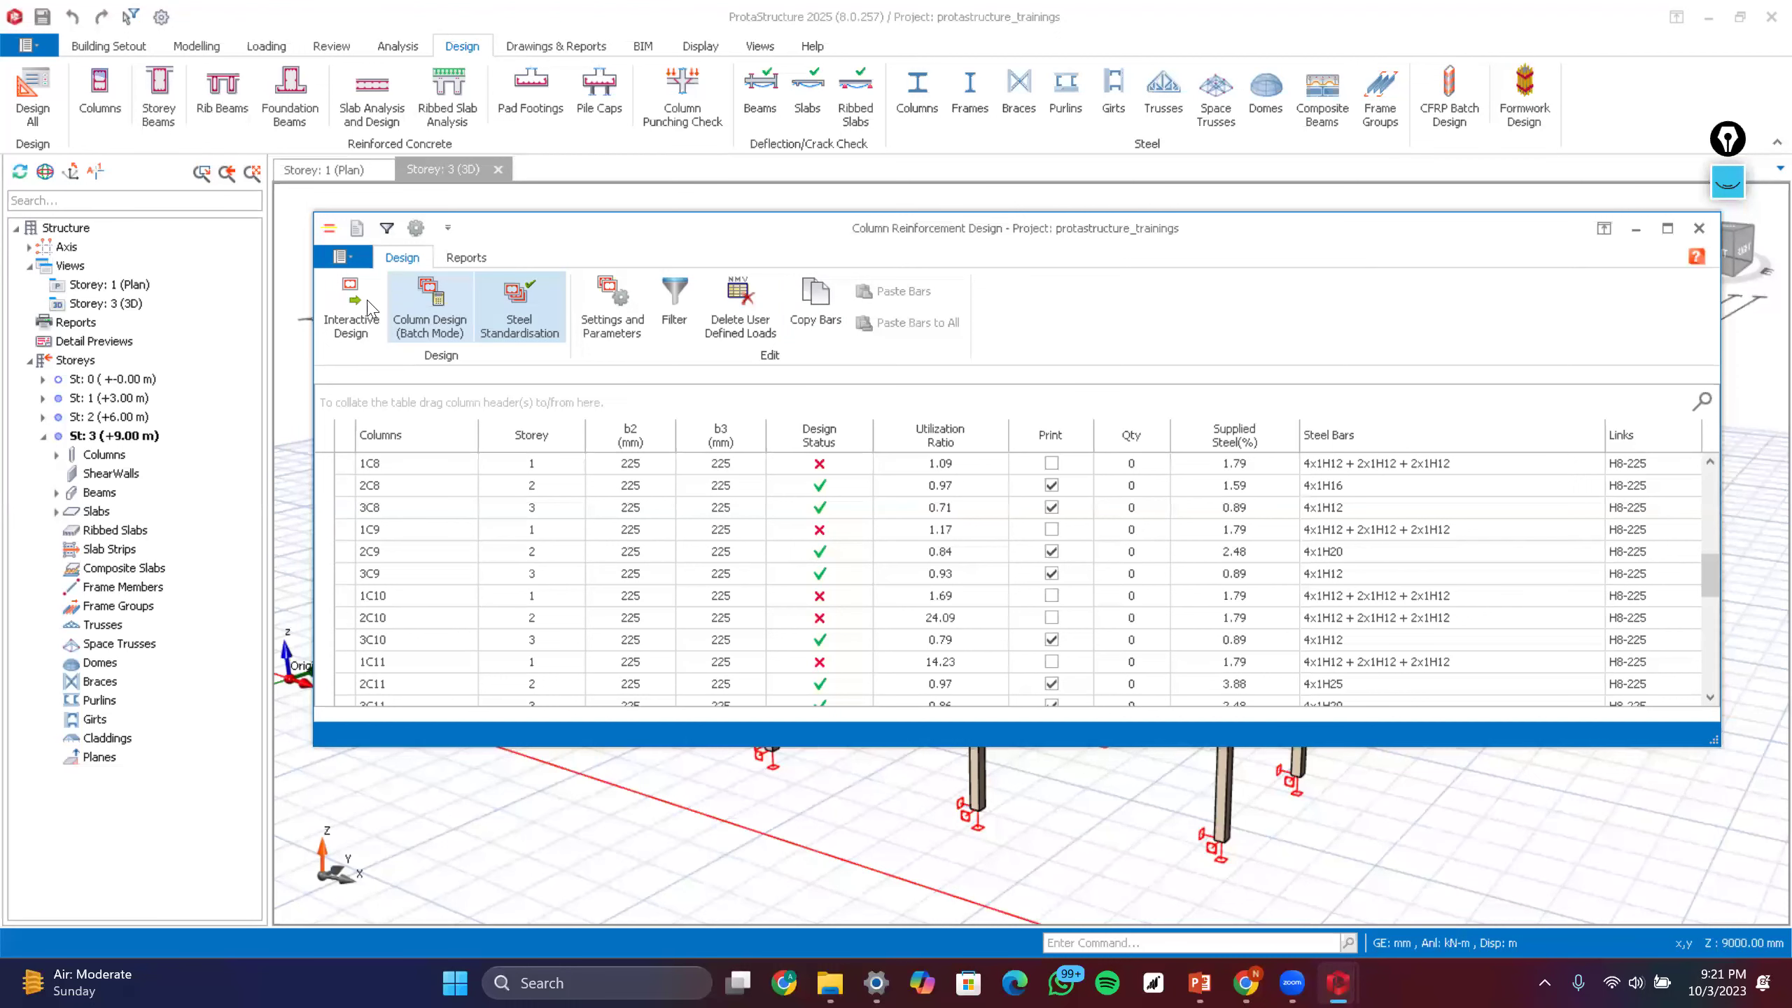
pyautogui.click(452, 329)
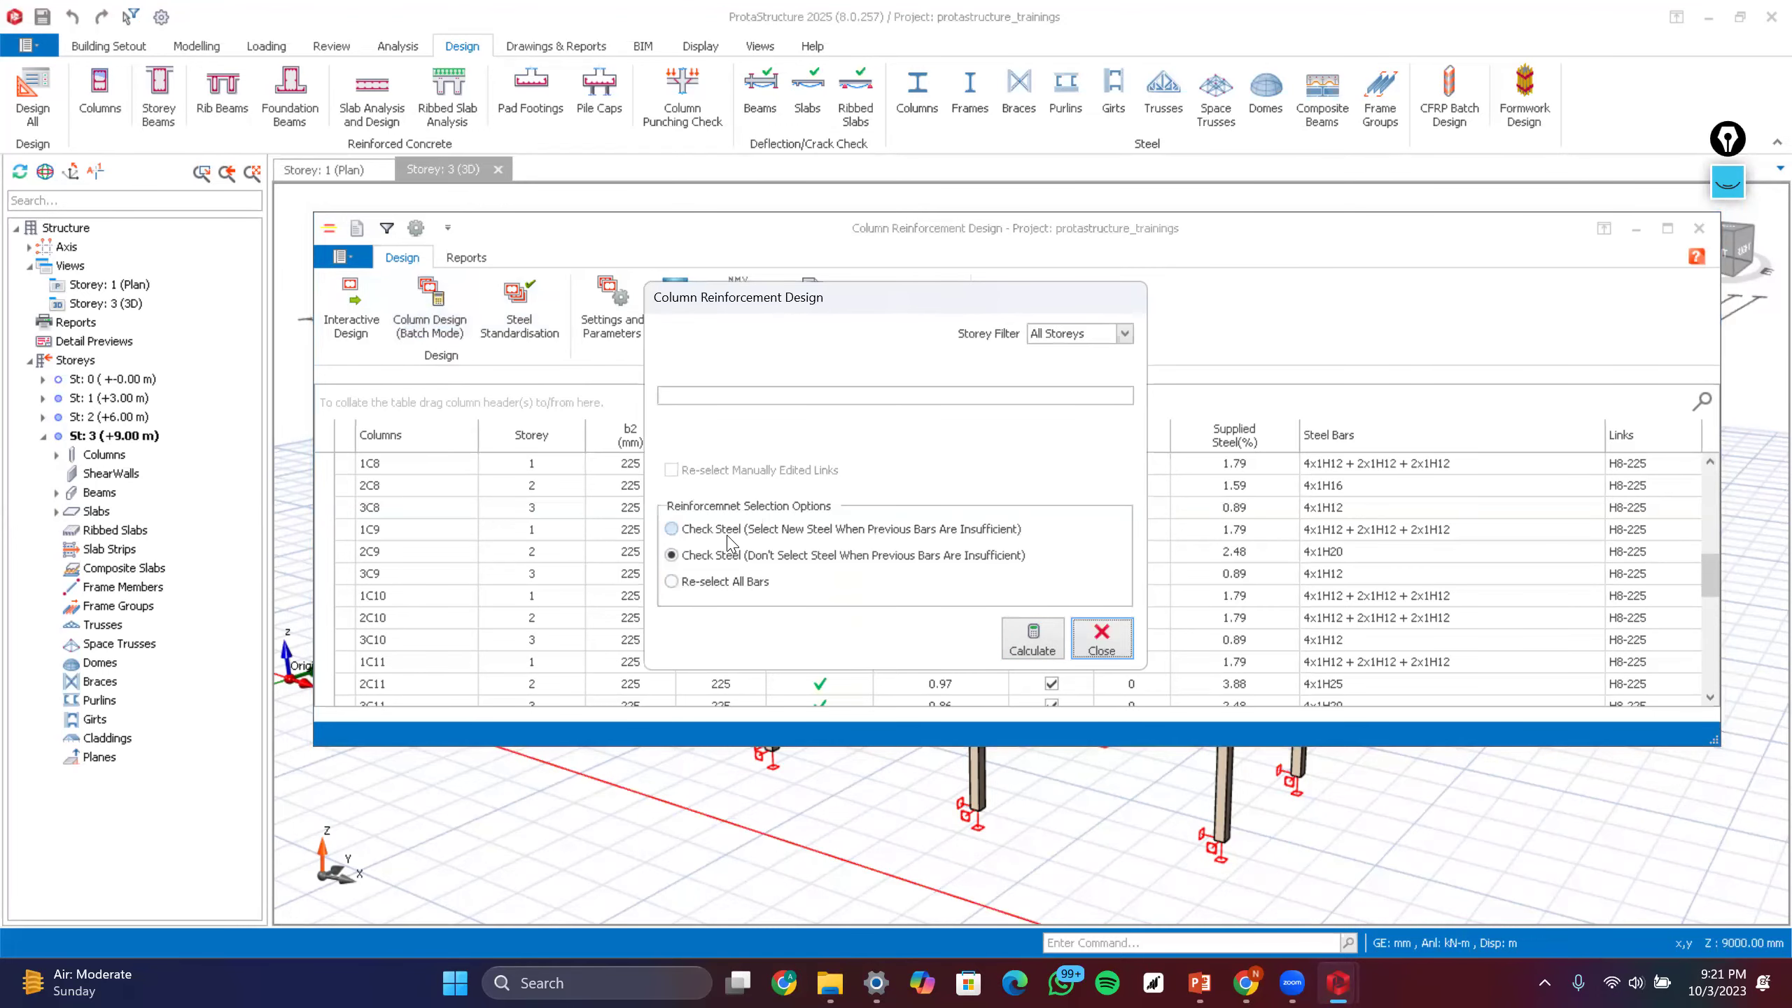
pyautogui.click(786, 530)
pyautogui.click(1013, 646)
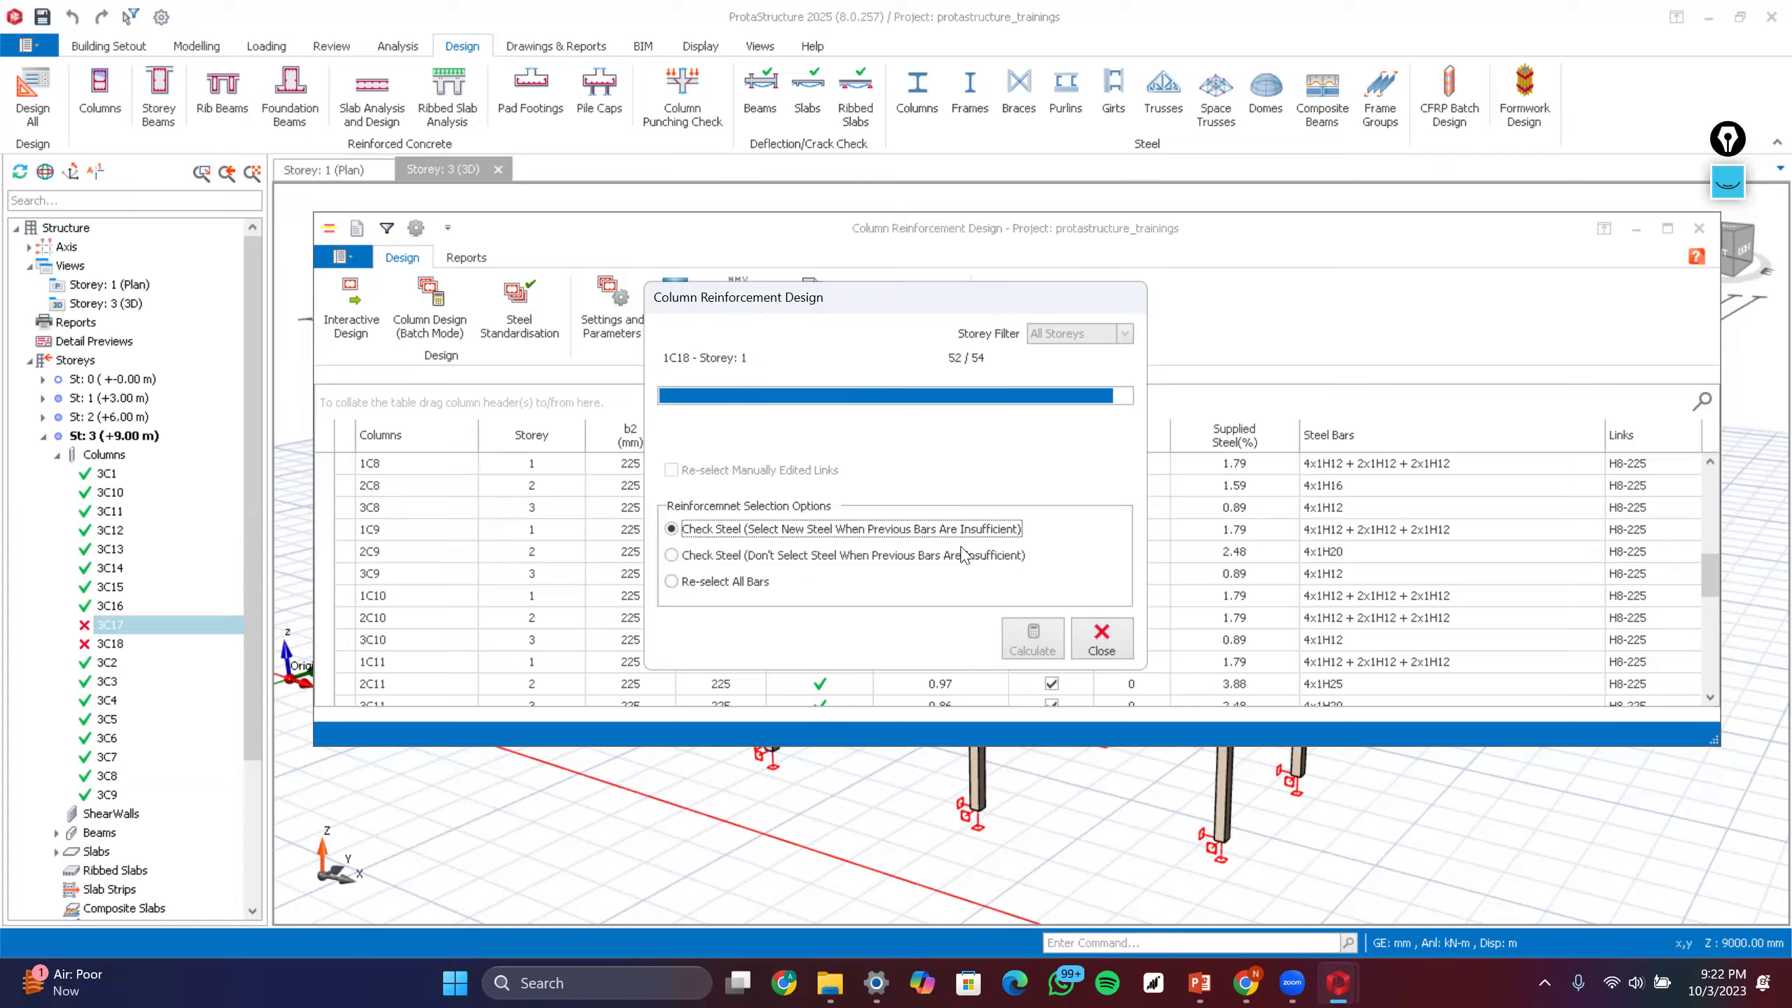
pyautogui.click(1101, 650)
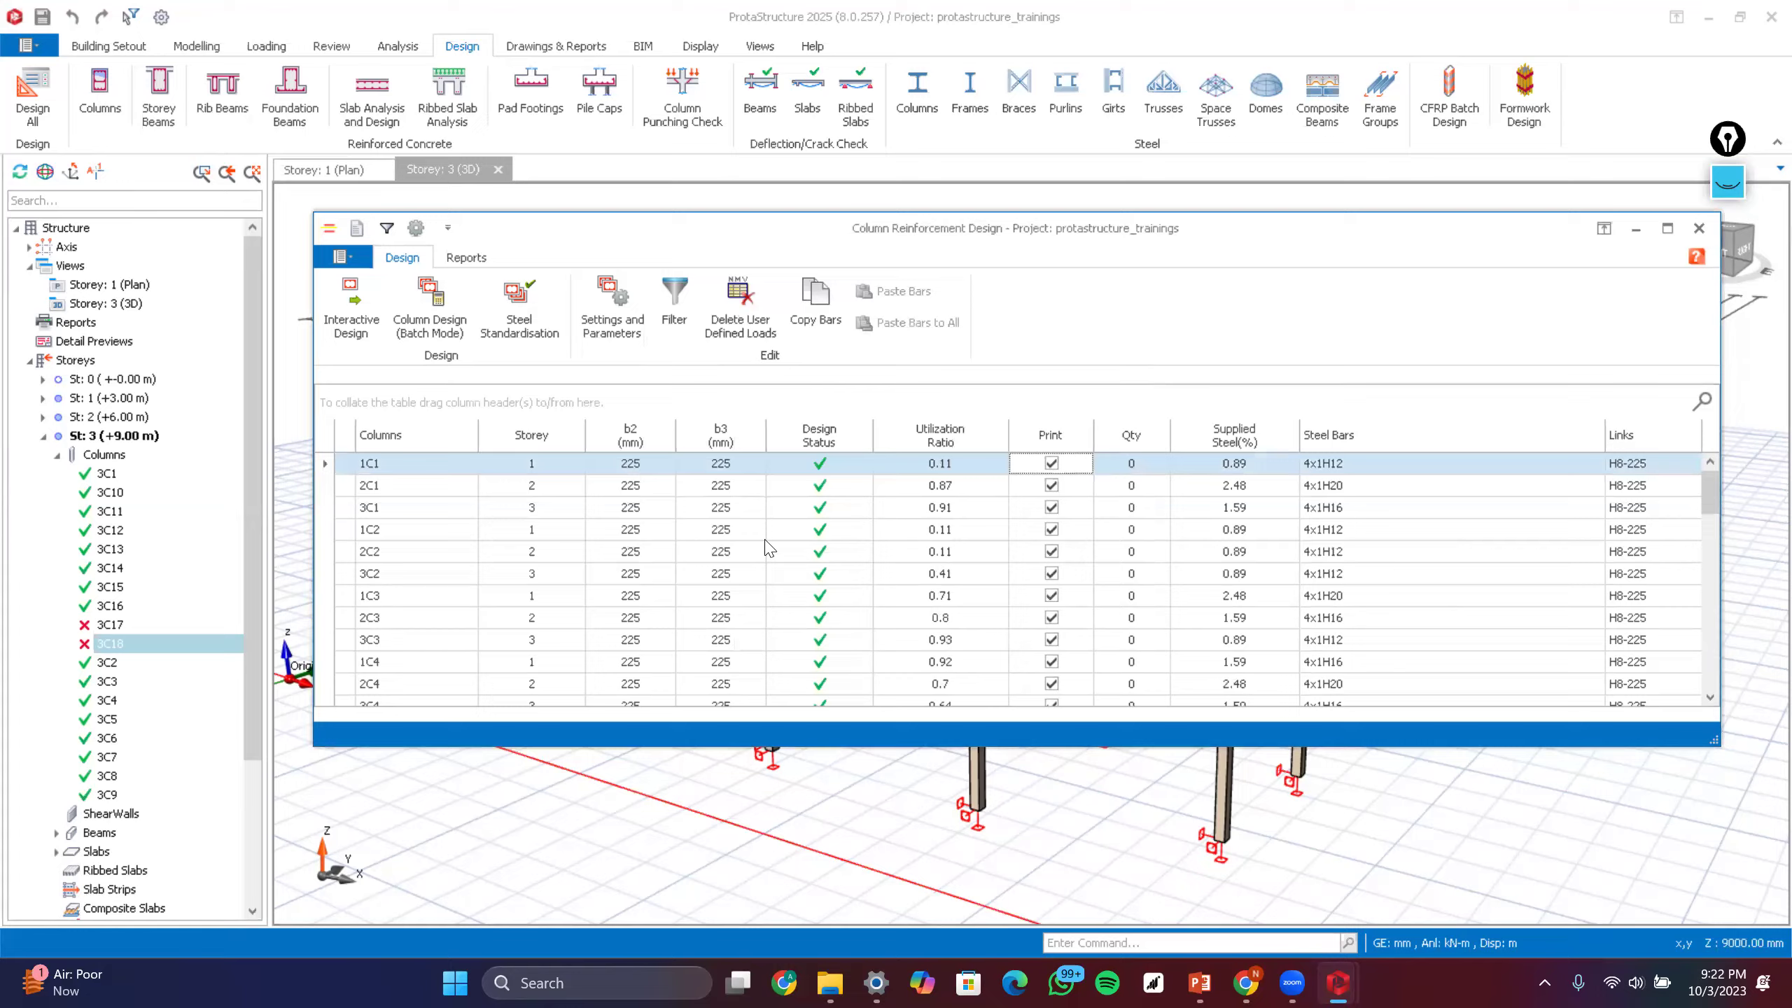
pyautogui.scroll(-14, 770, 548)
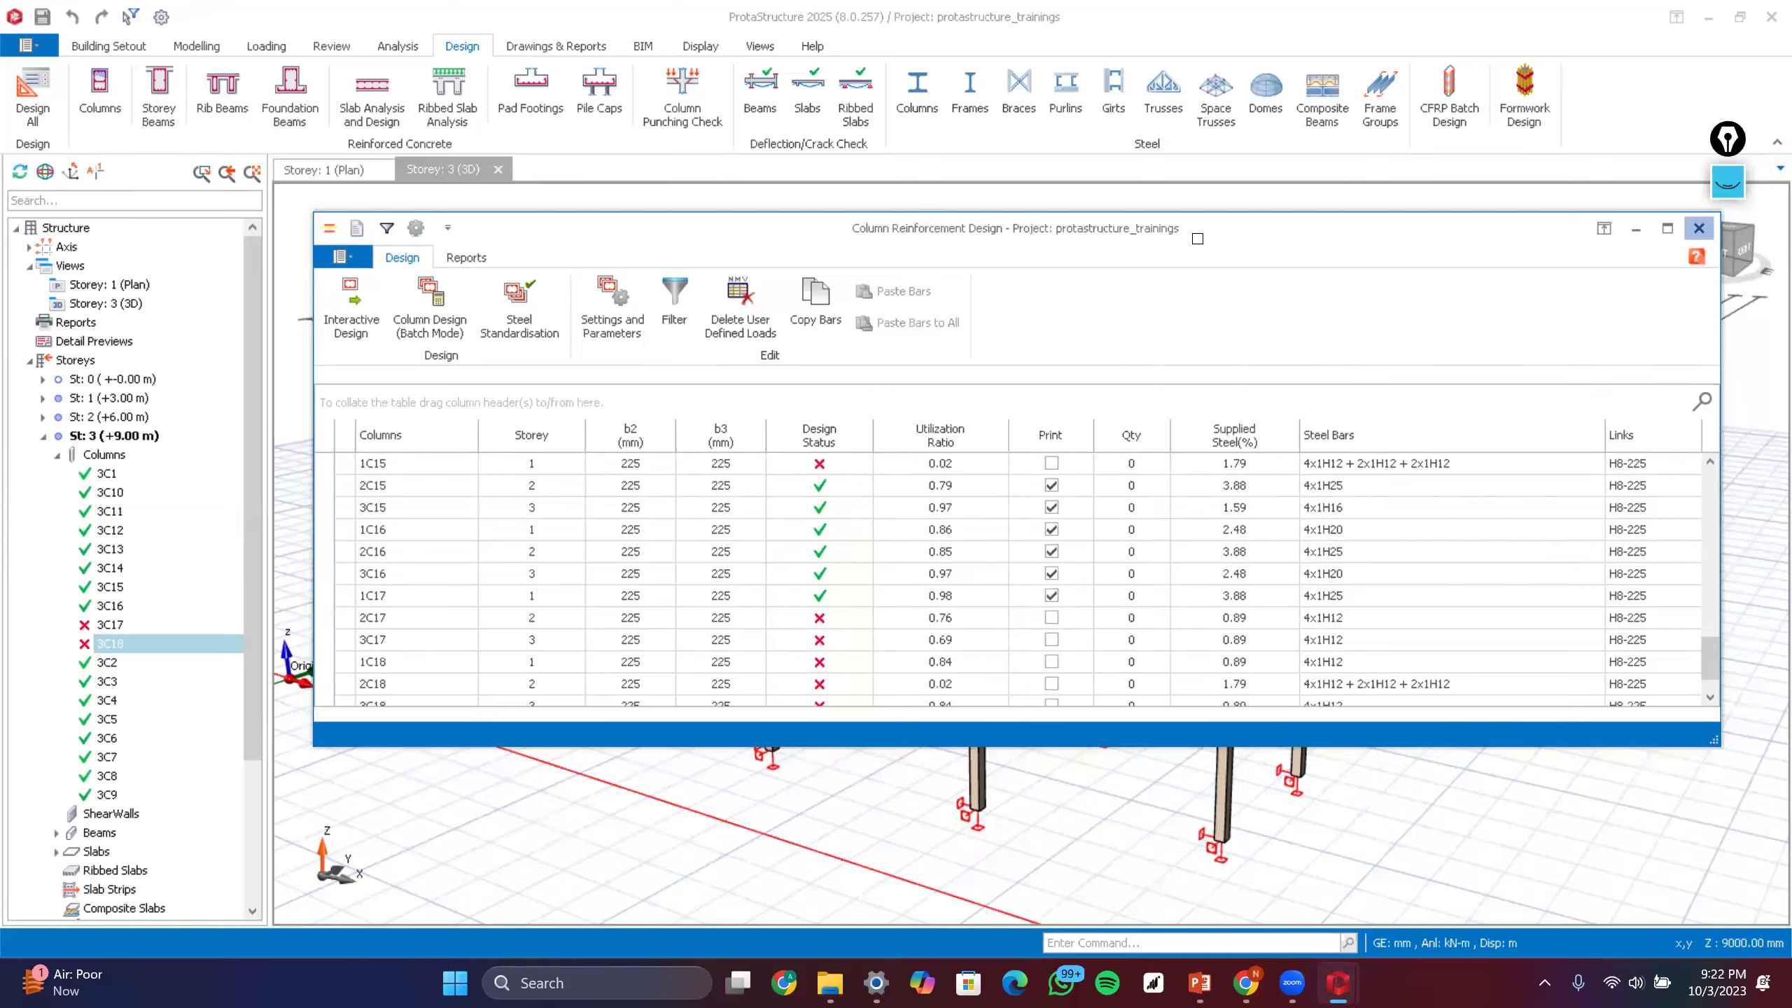
# - Recolour the 3D physical view of the building by Design Status using Visual Interrogation
pyautogui.click(720, 50)
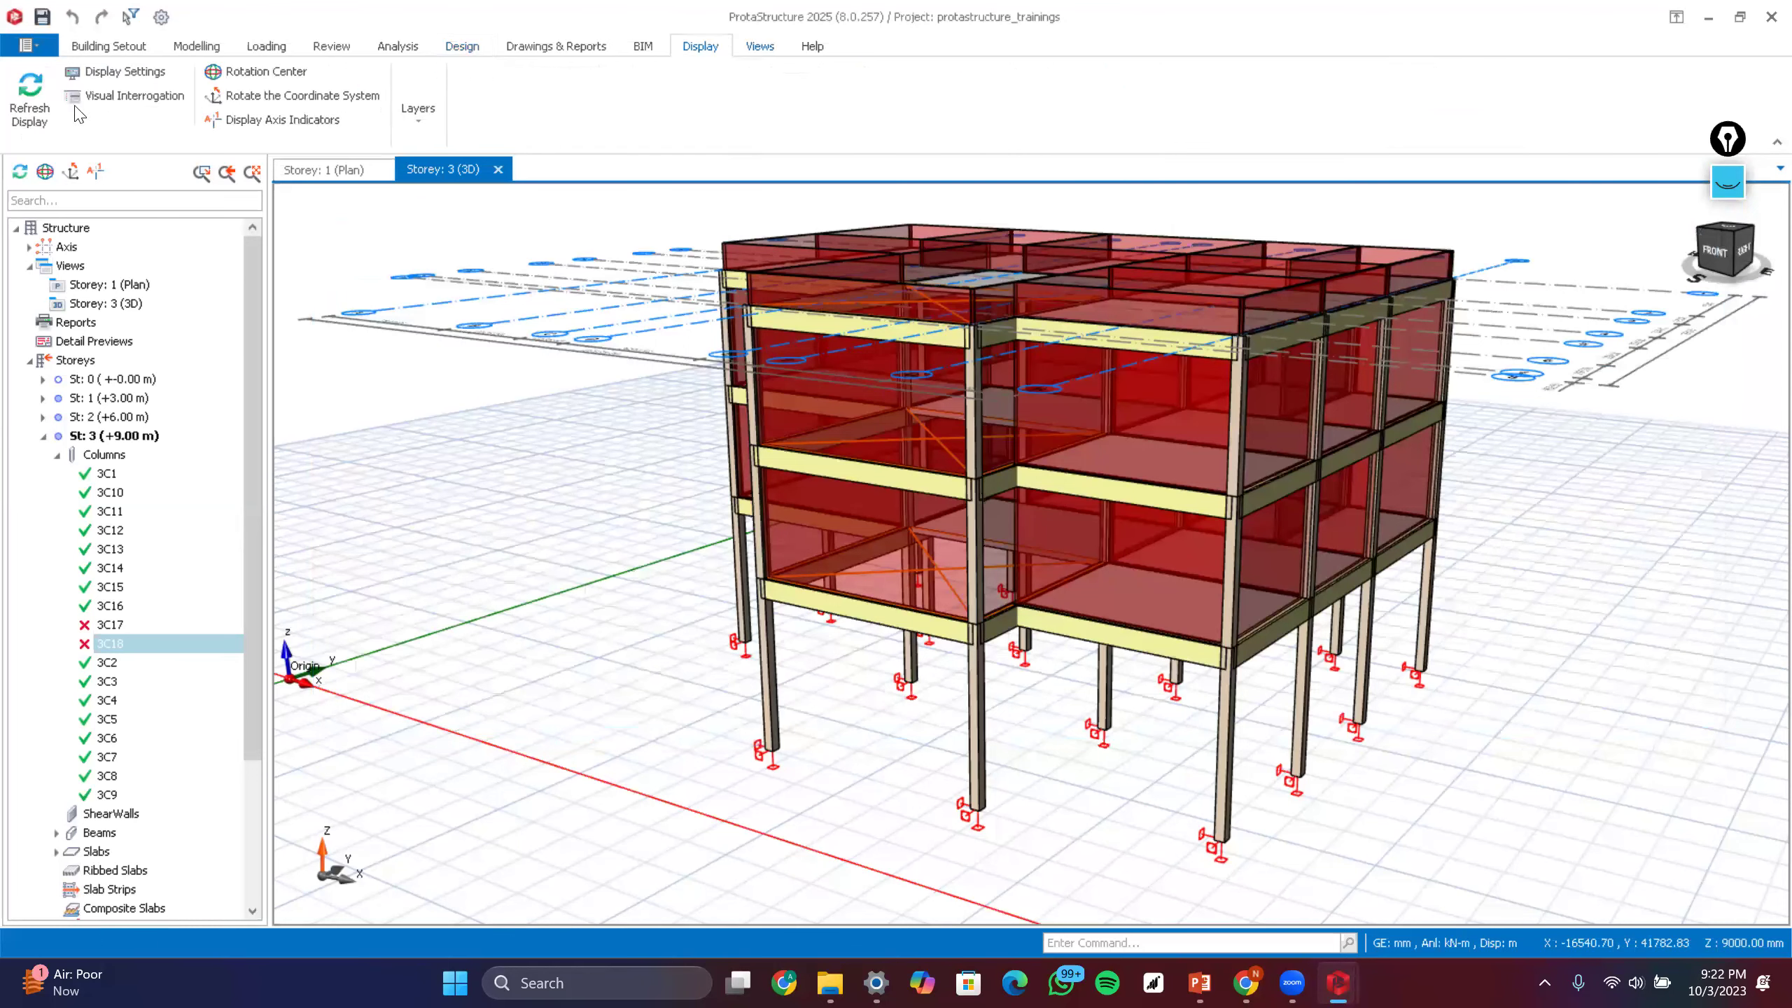
pyautogui.click(101, 102)
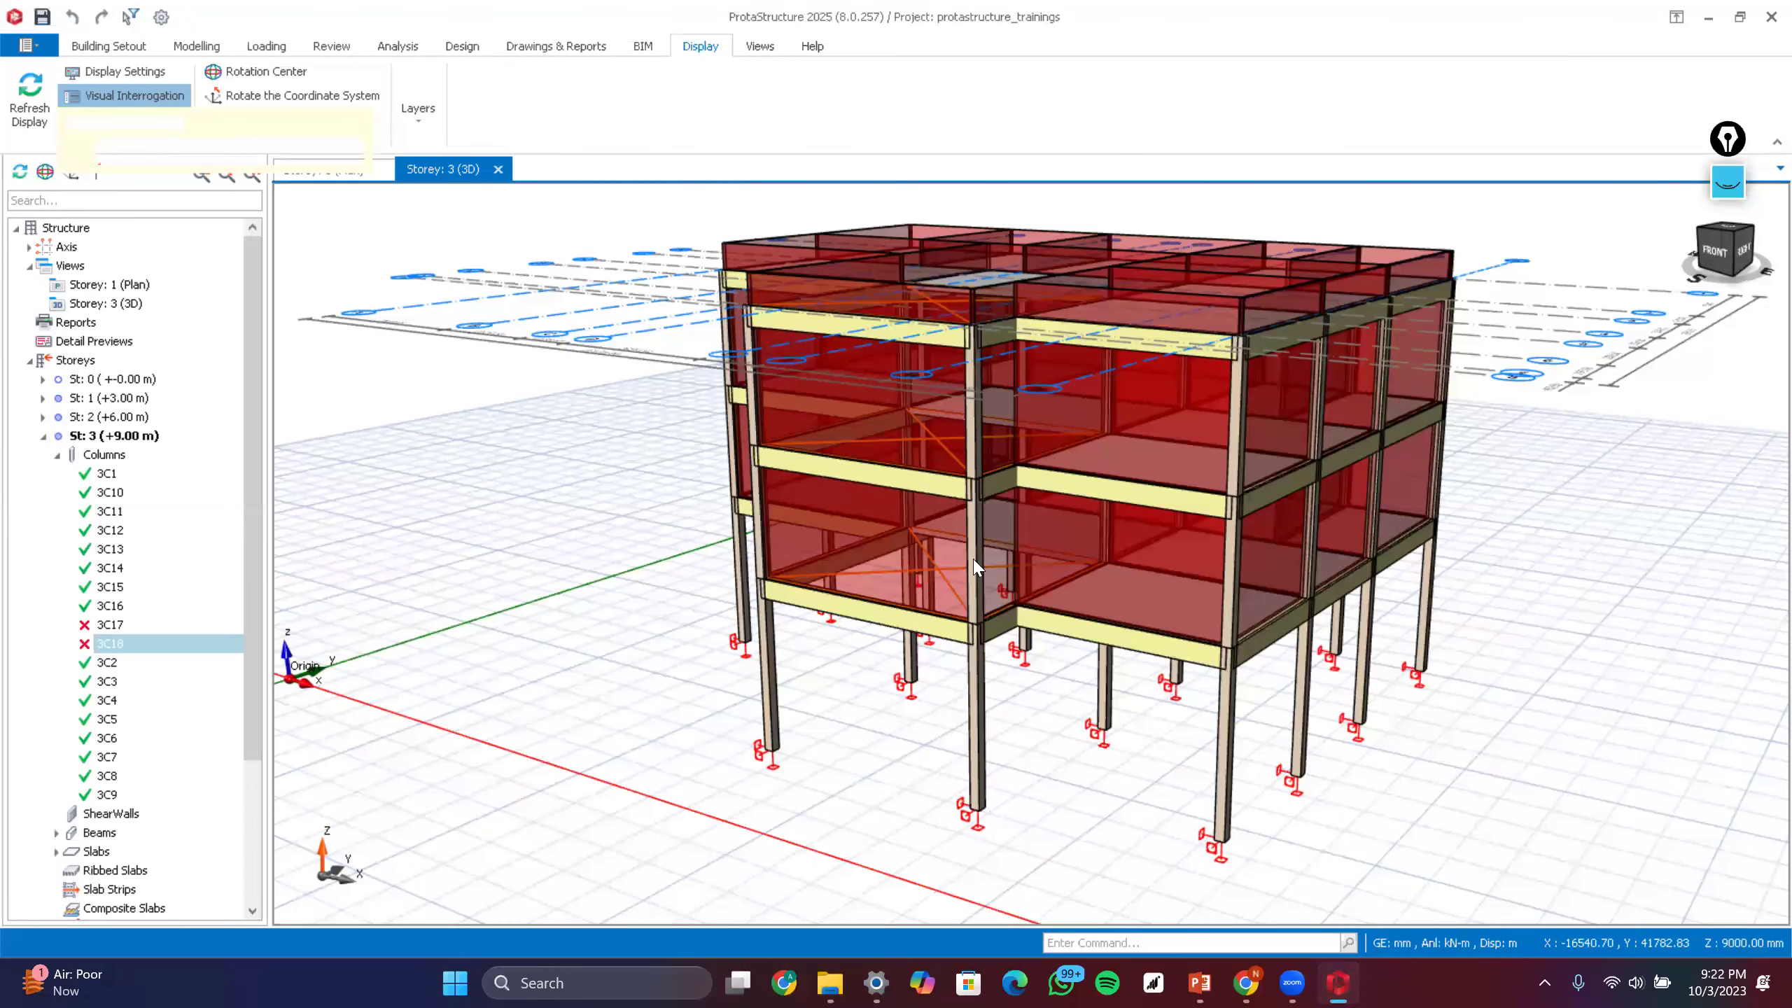
pyautogui.scroll(-3, 910, 513)
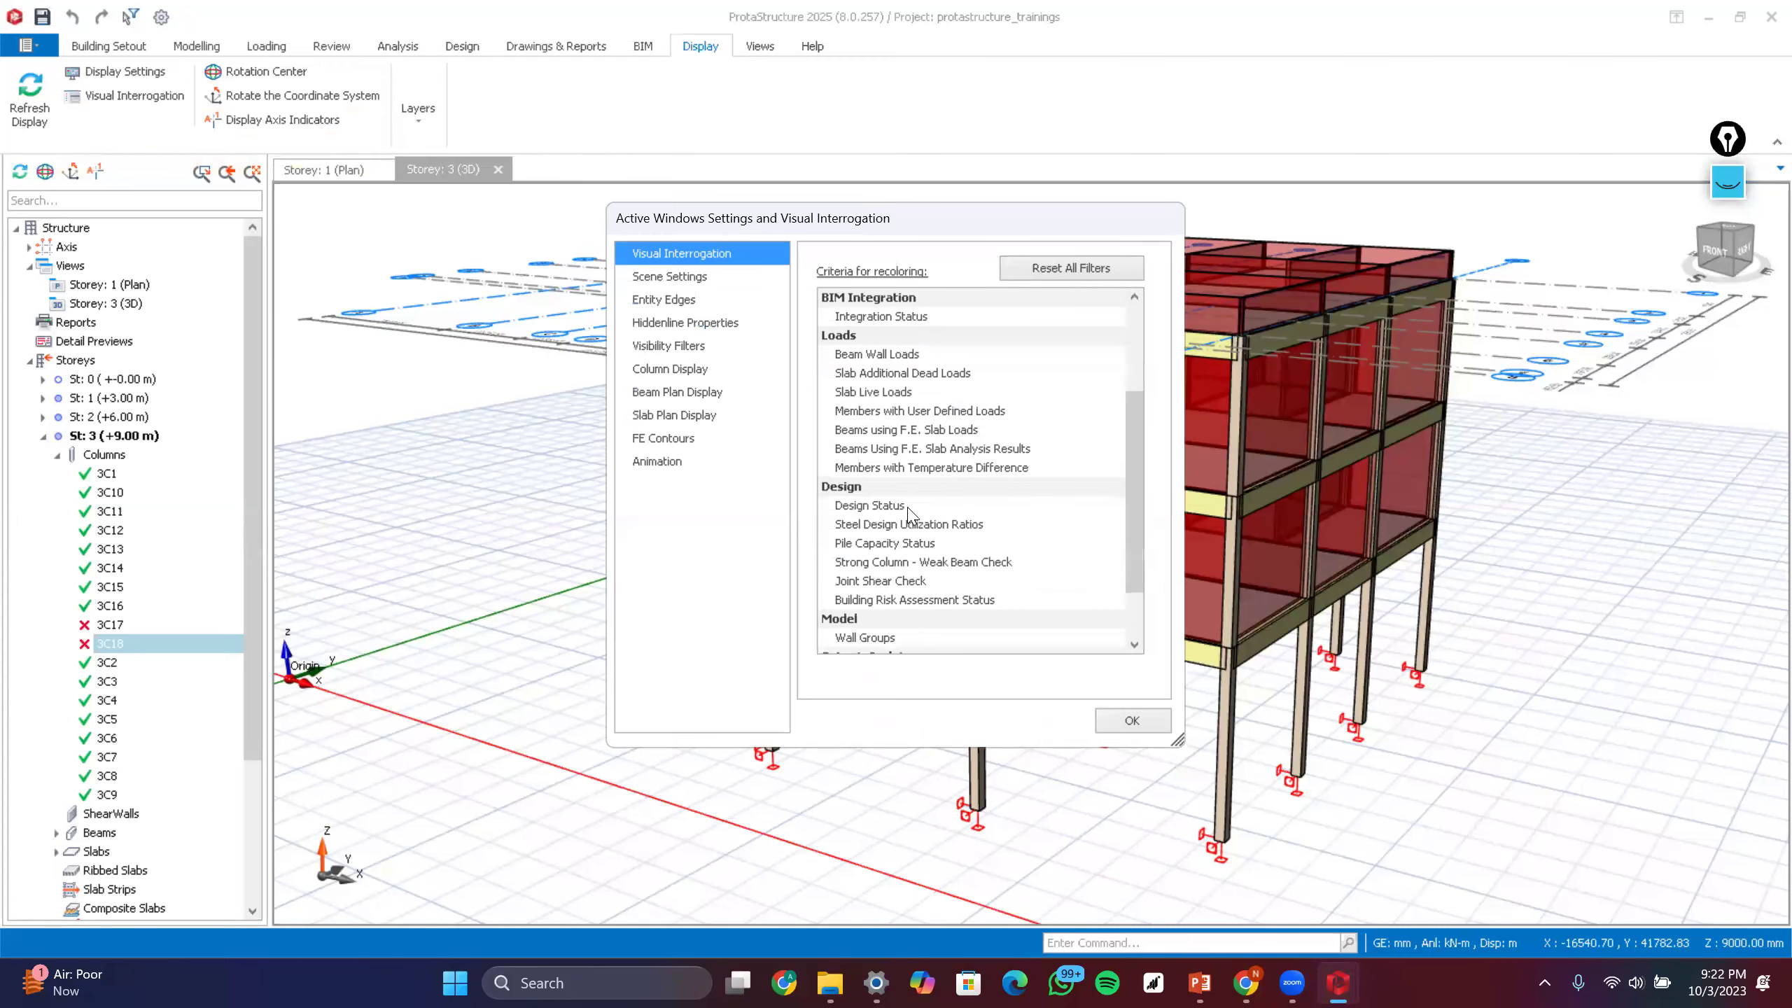
pyautogui.click(910, 508)
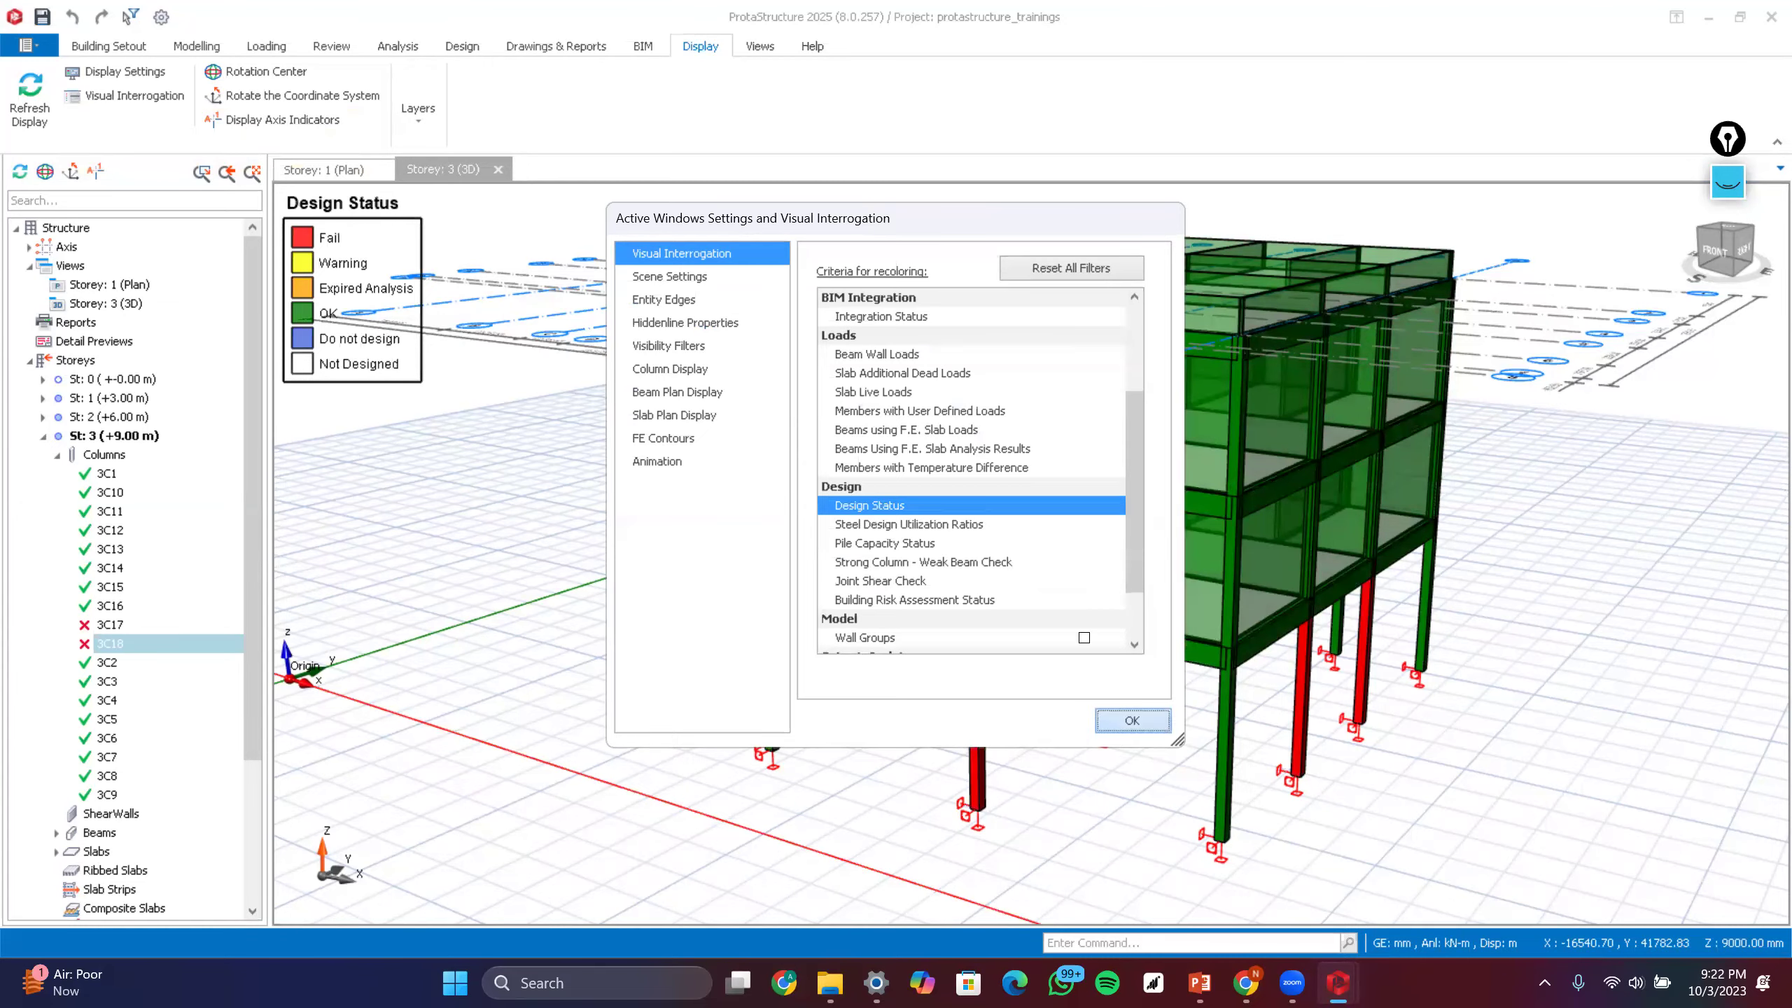
pyautogui.click(1132, 721)
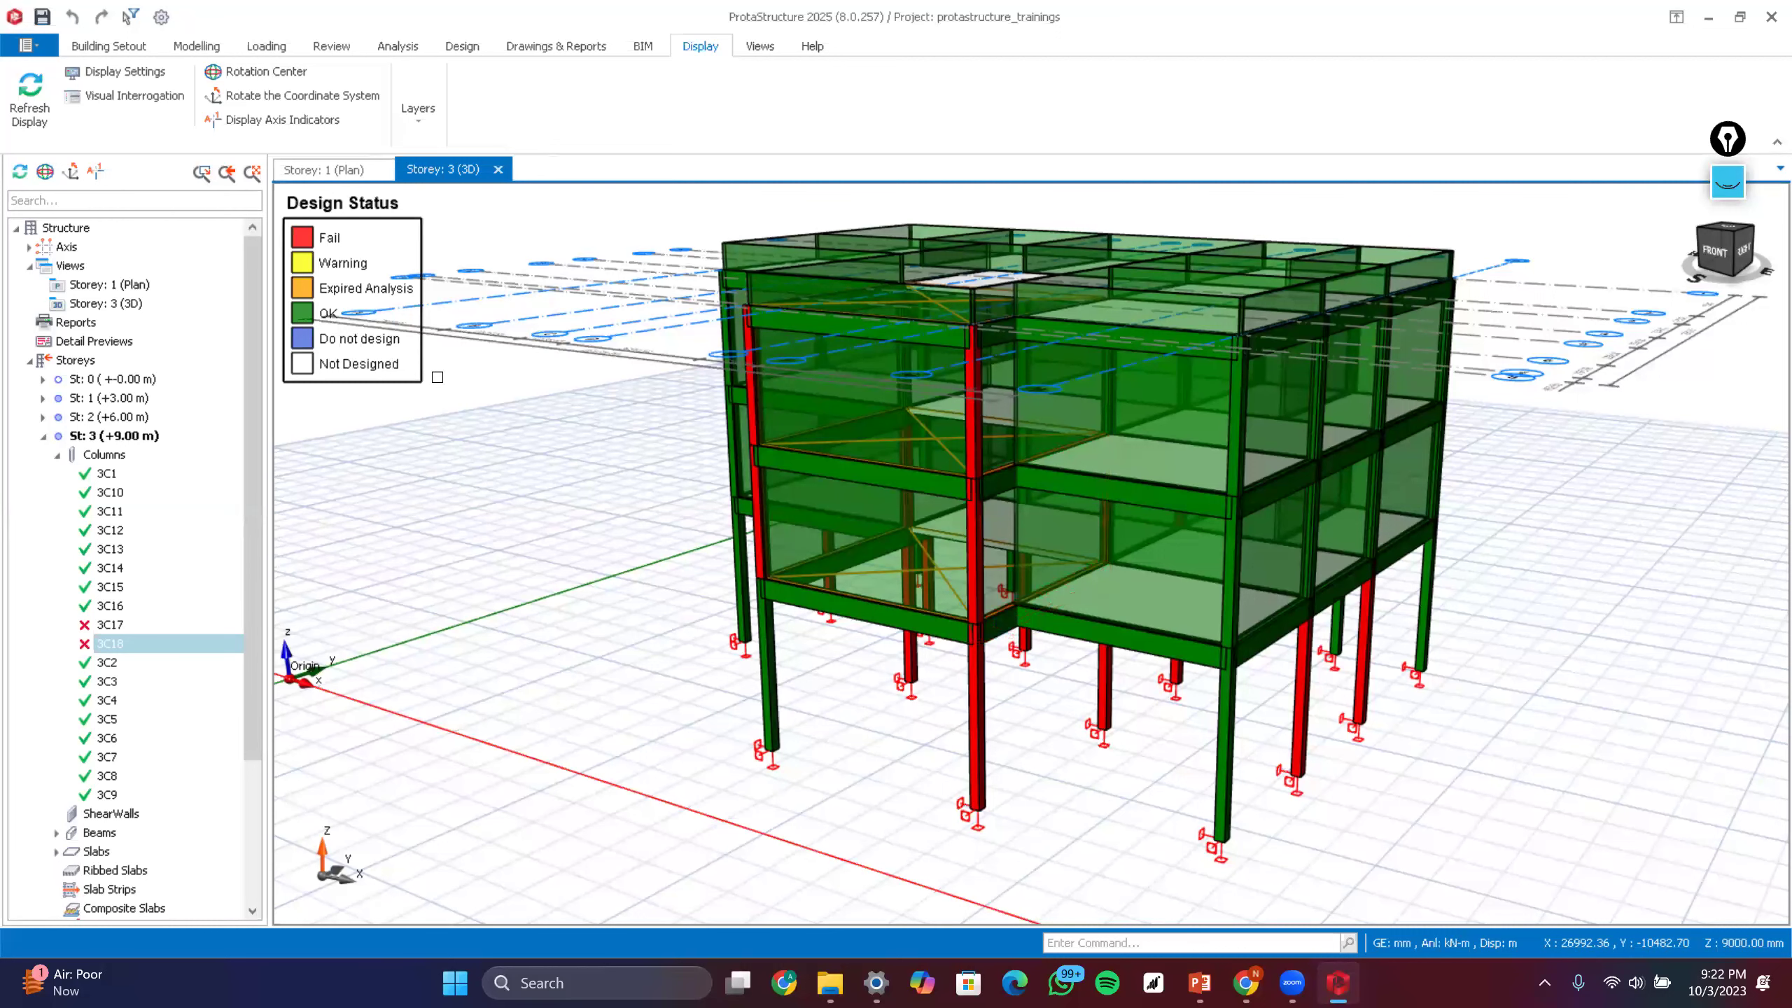
pyautogui.click(211, 47)
pyautogui.click(463, 49)
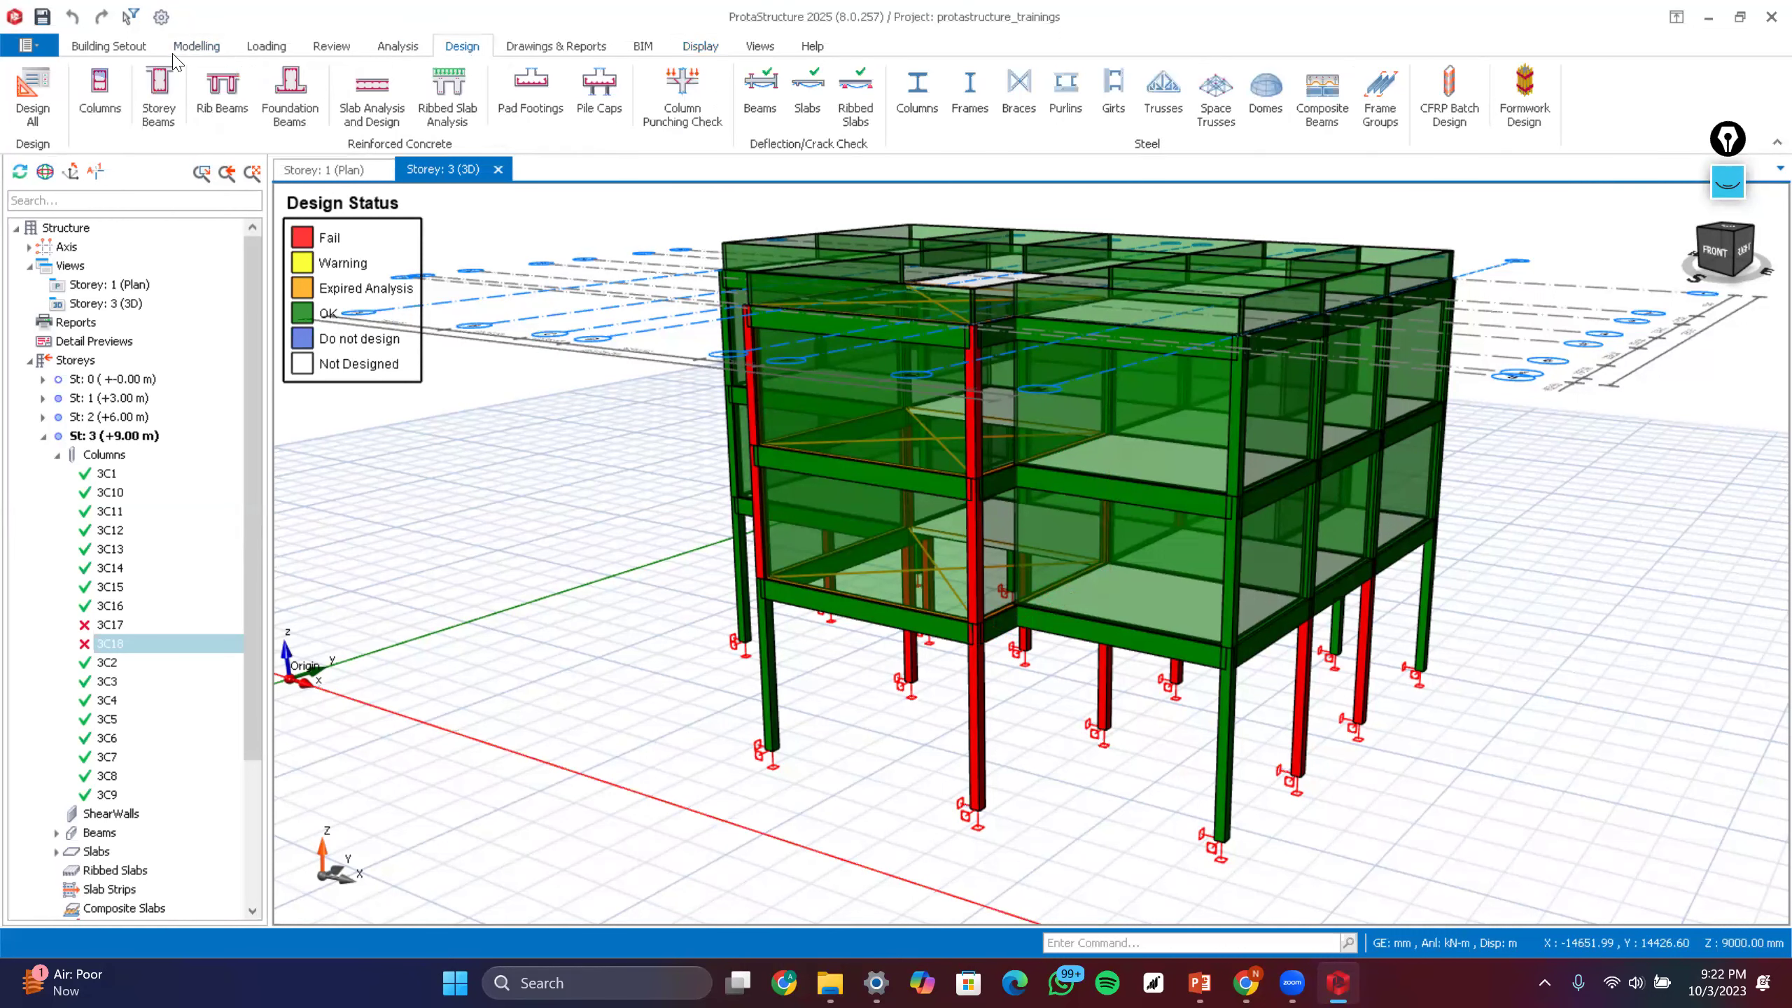
# - Open the column reinforcement design table at full size and review the columns' design statuses and utilization ratios
pyautogui.click(100, 95)
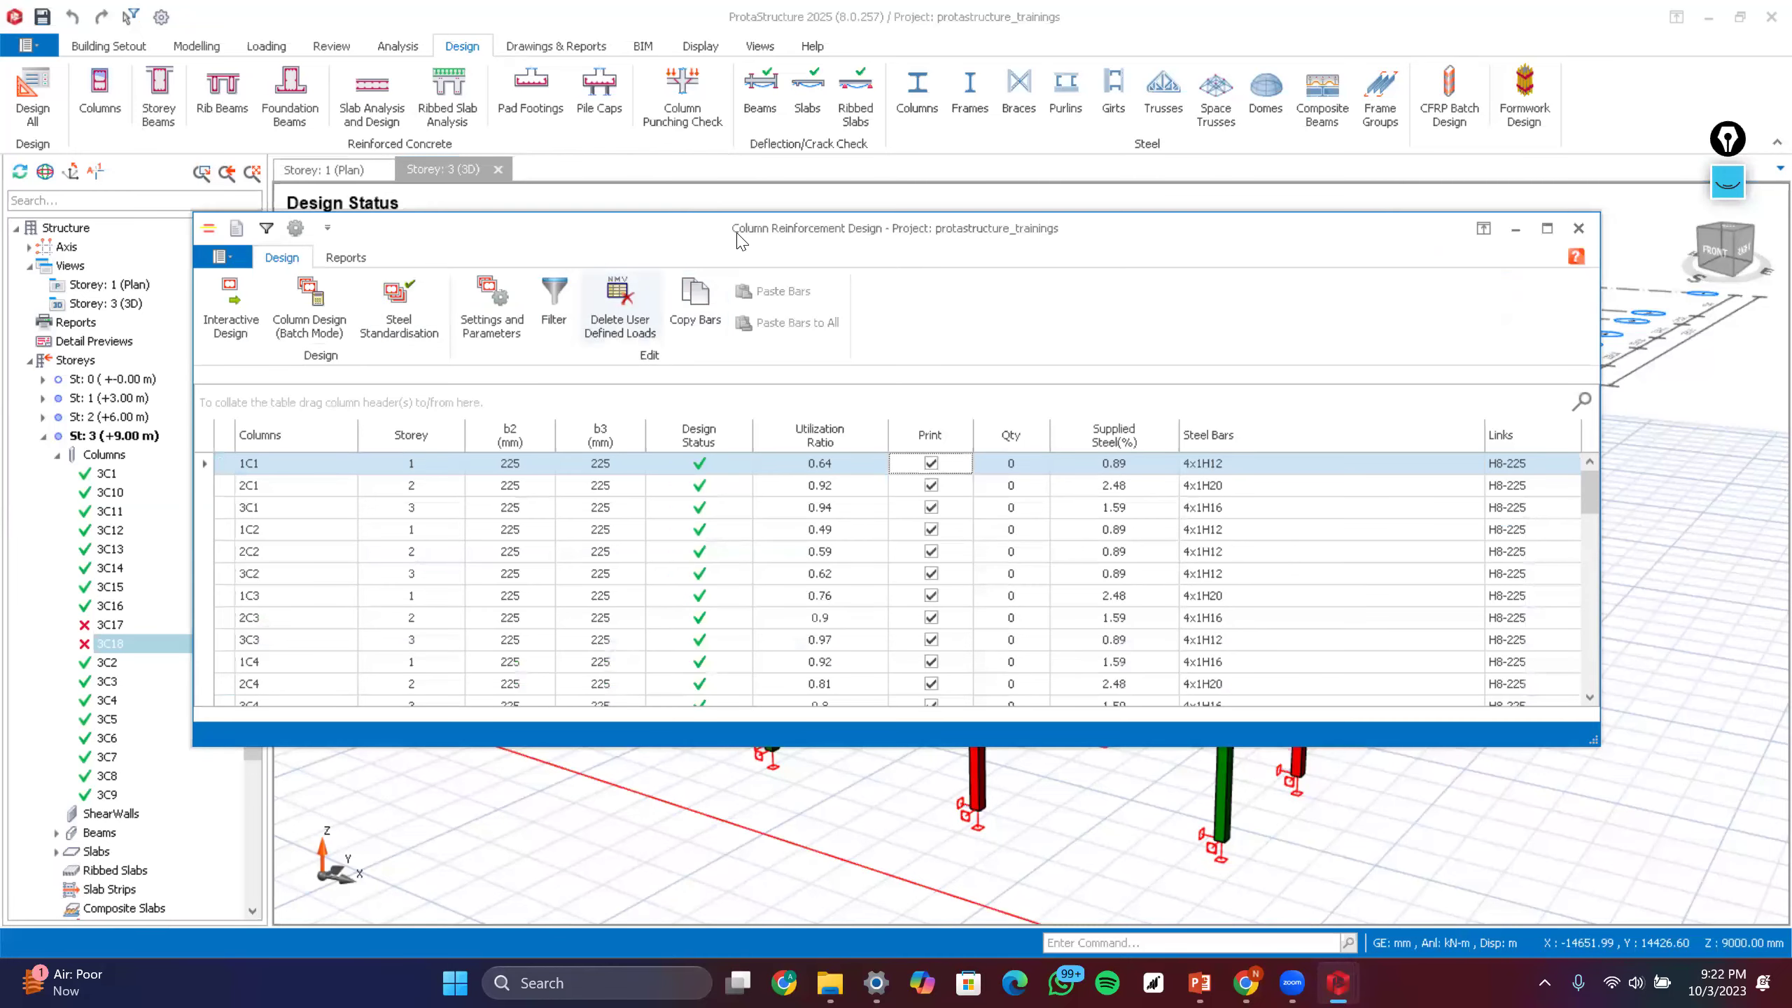
pyautogui.click(1549, 229)
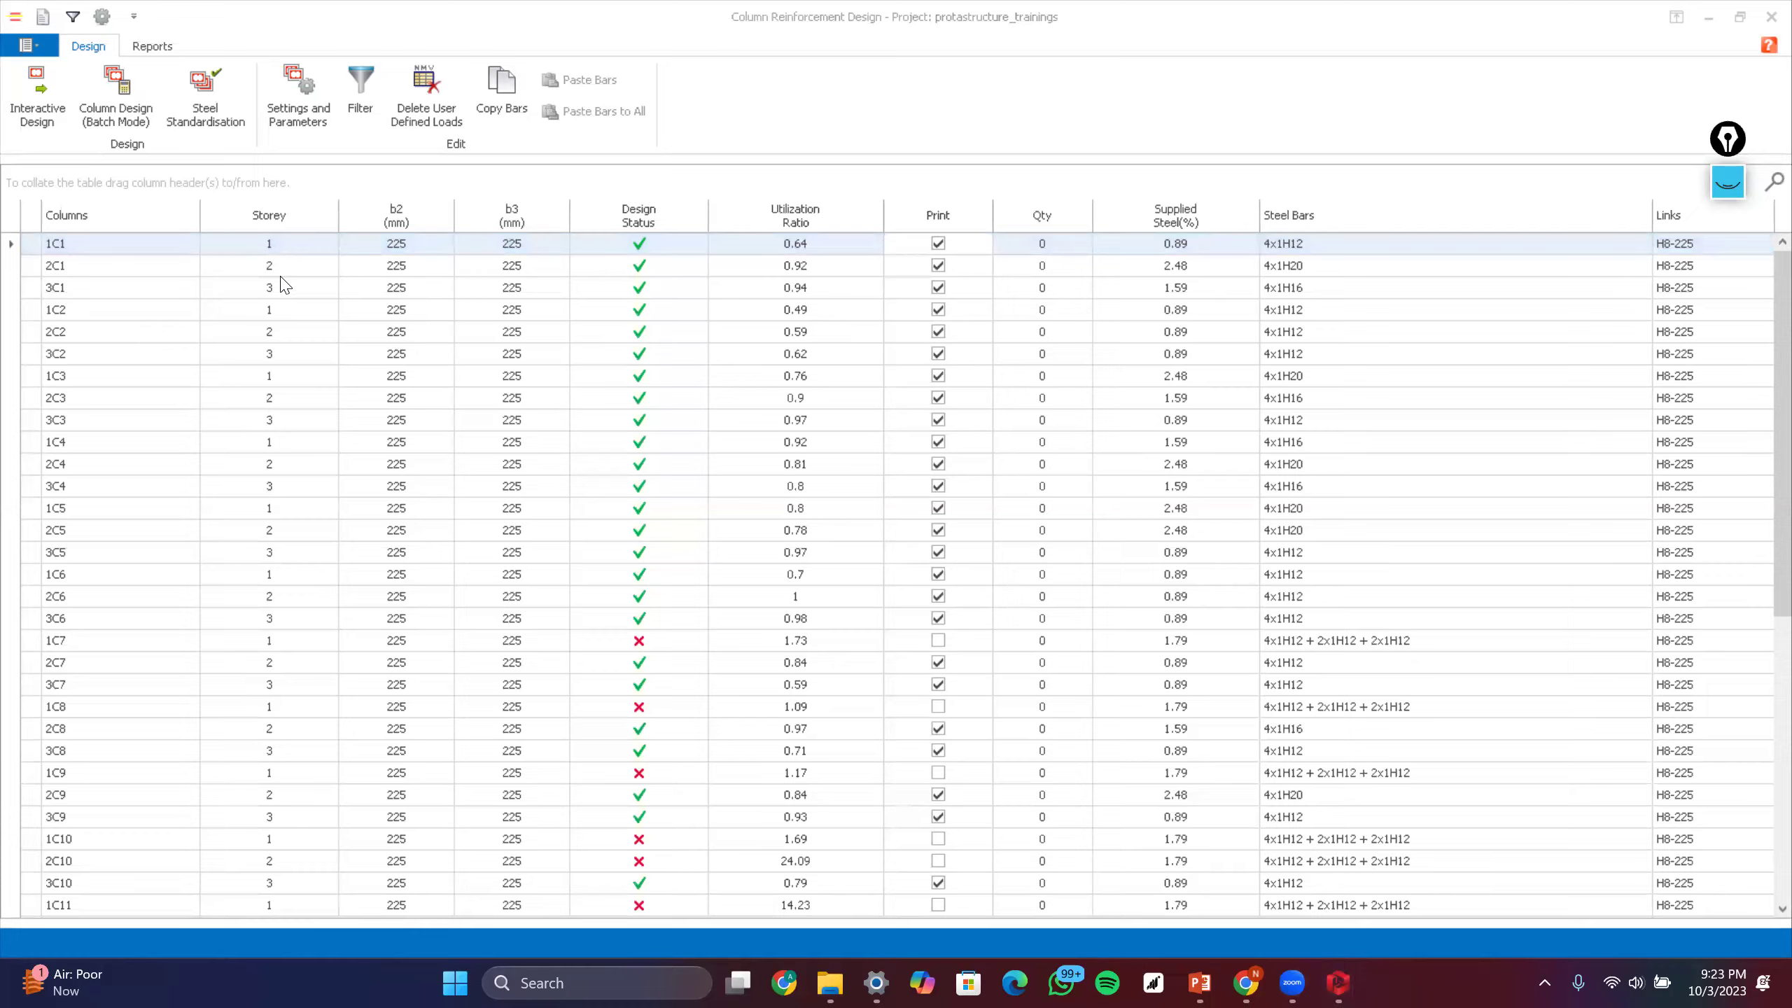
pyautogui.moveTo(1338, 983)
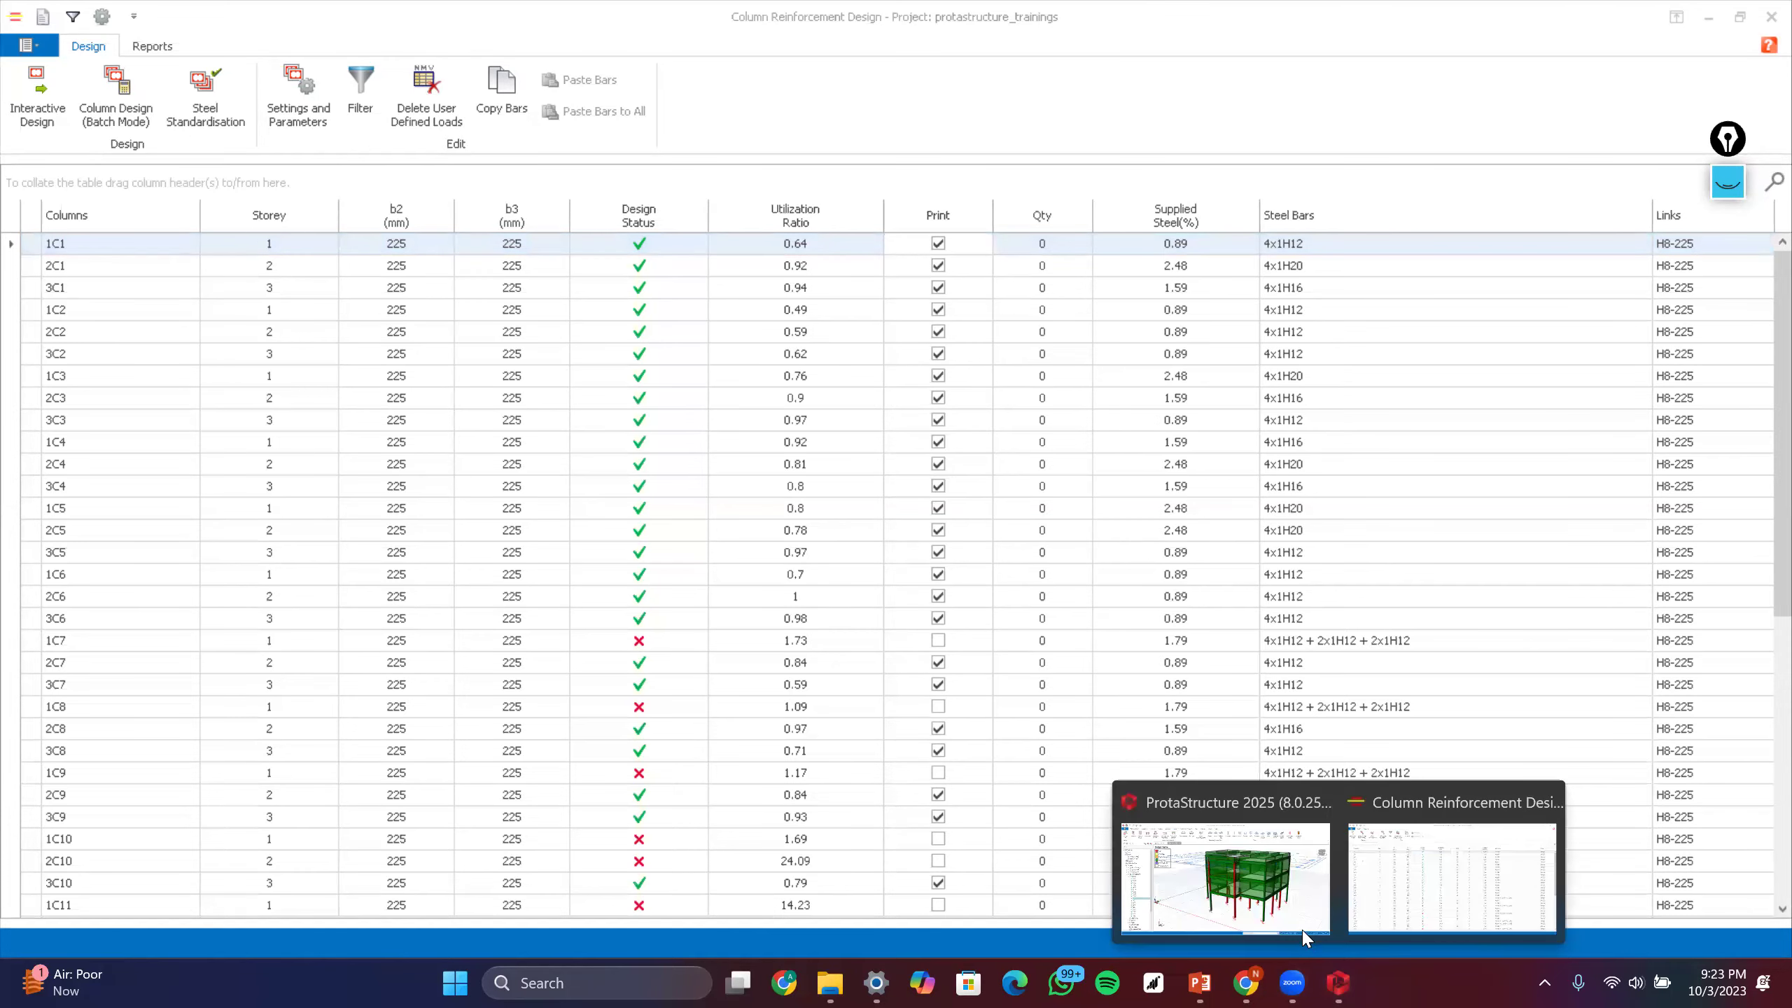
pyautogui.click(1304, 937)
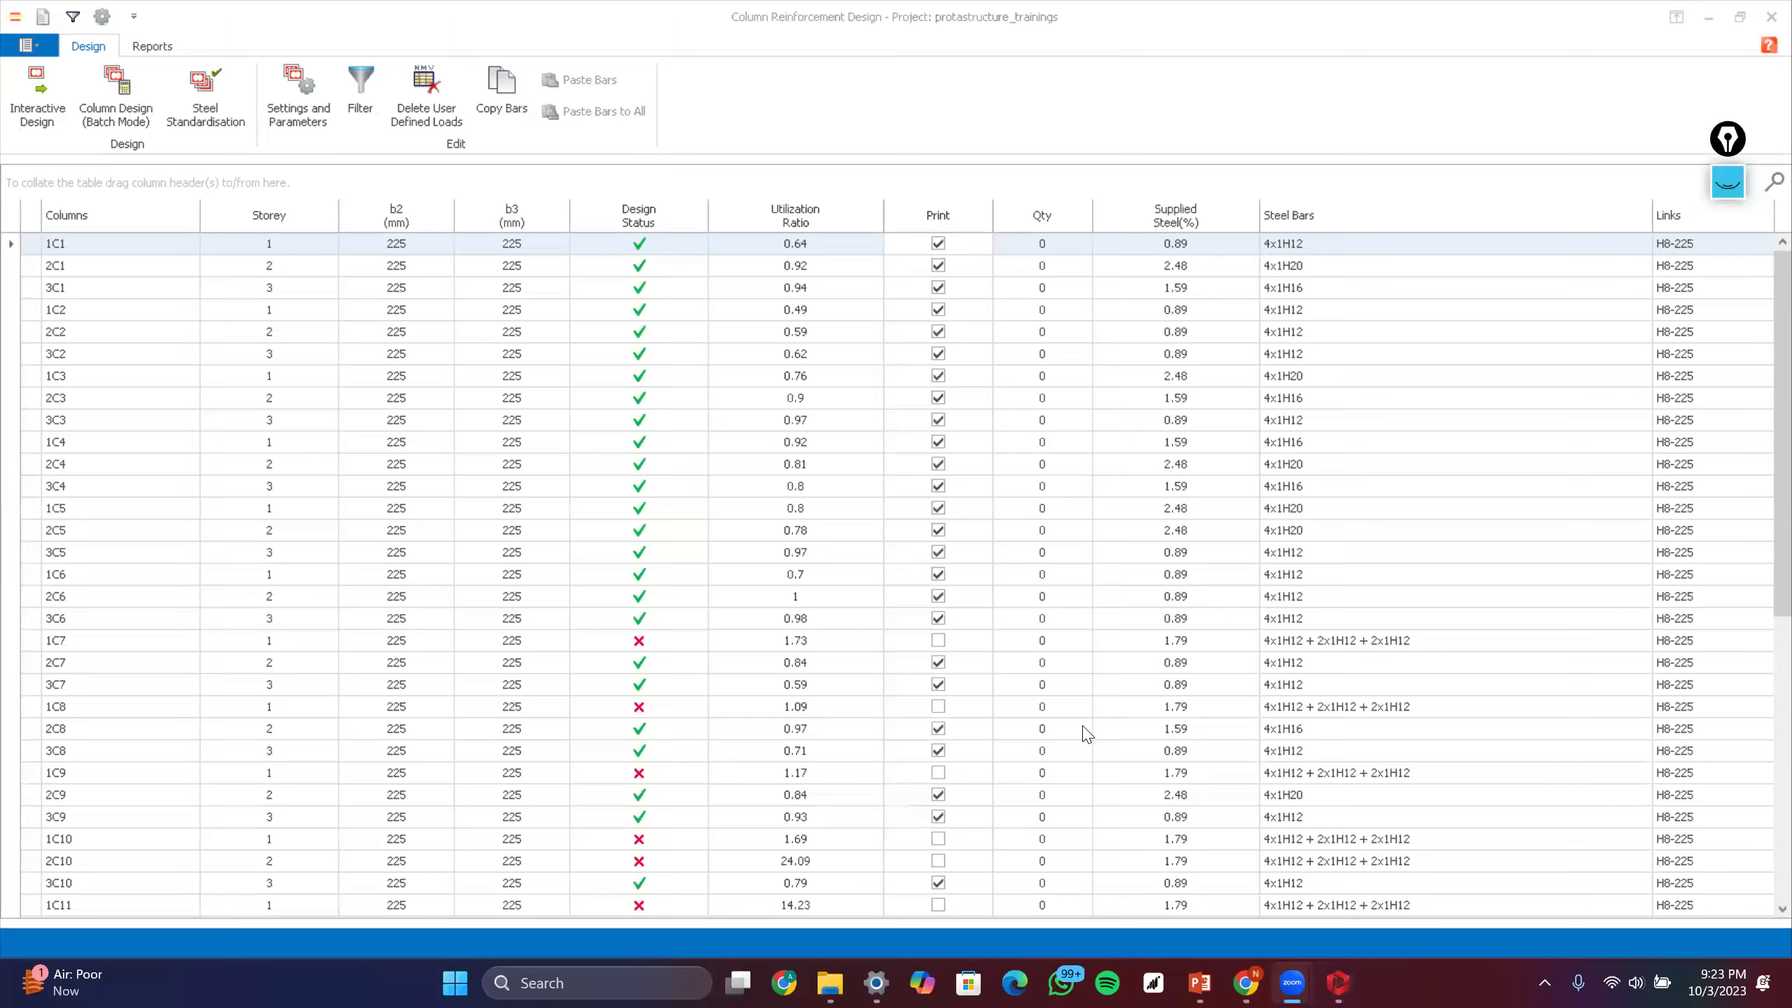
pyautogui.click(1293, 981)
pyautogui.moveTo(1338, 983)
# - Open storey 1 column 1C7 for interactive design and run its reinforcement design with the existing section
pyautogui.click(474, 648)
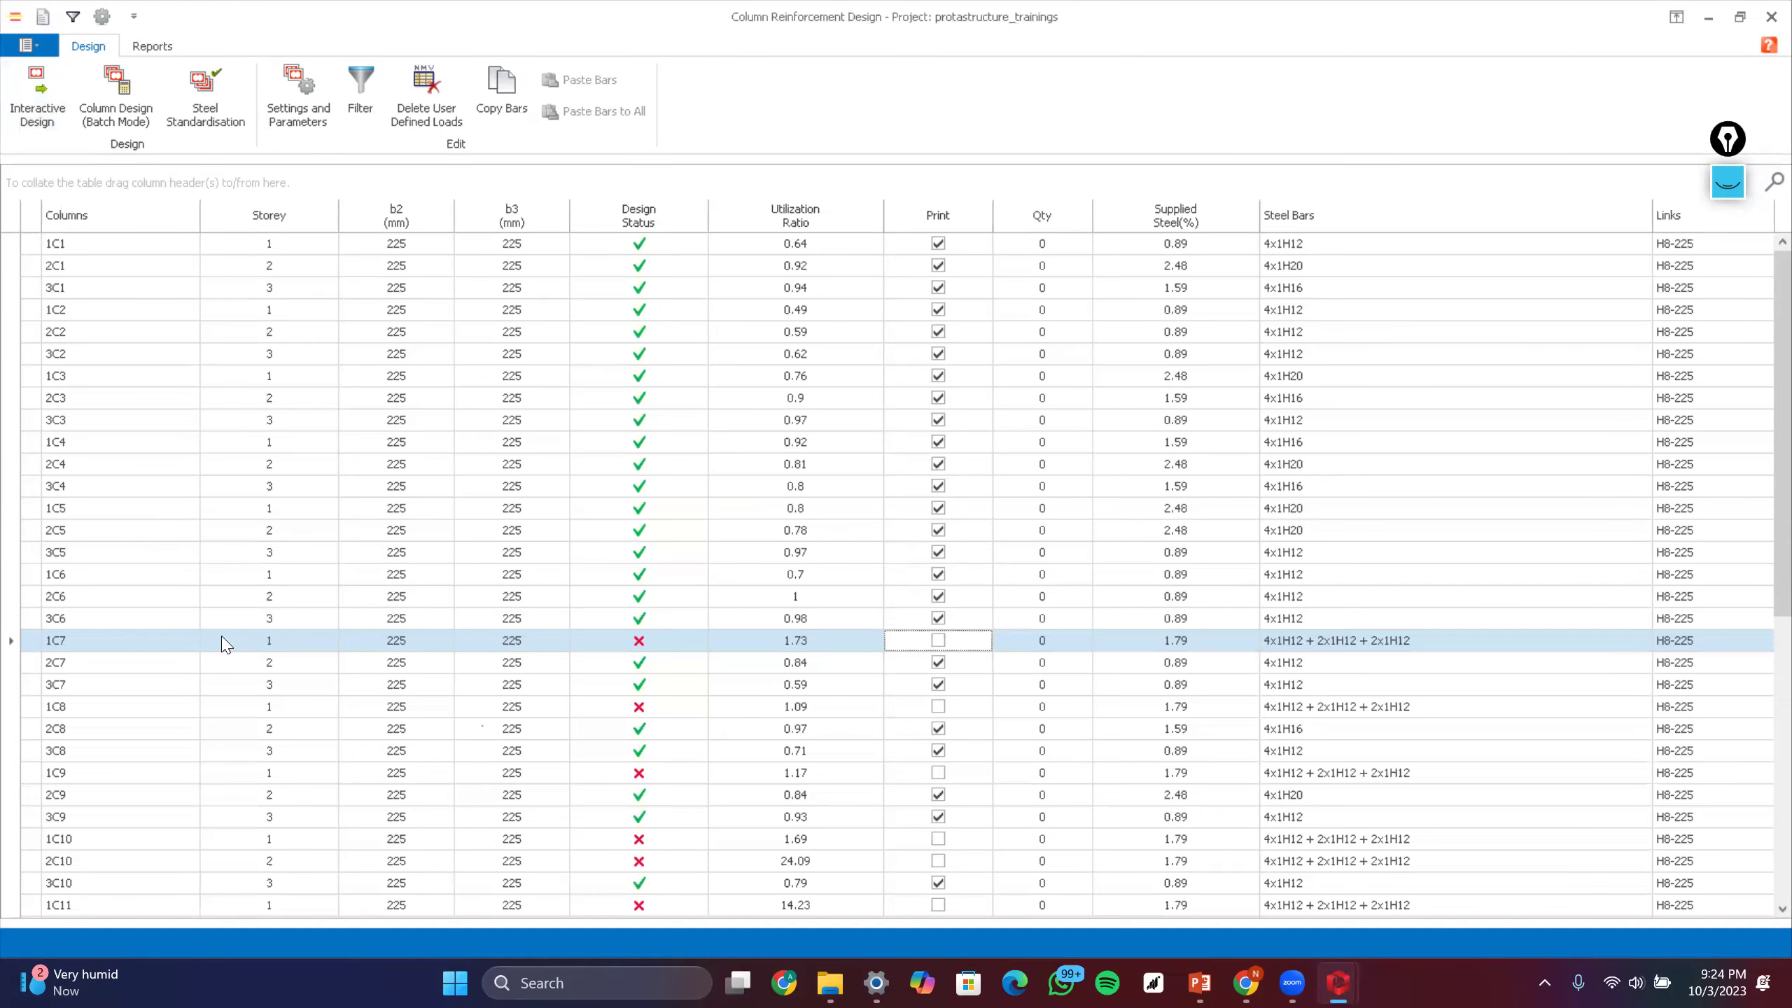
pyautogui.click(20, 115)
pyautogui.click(47, 98)
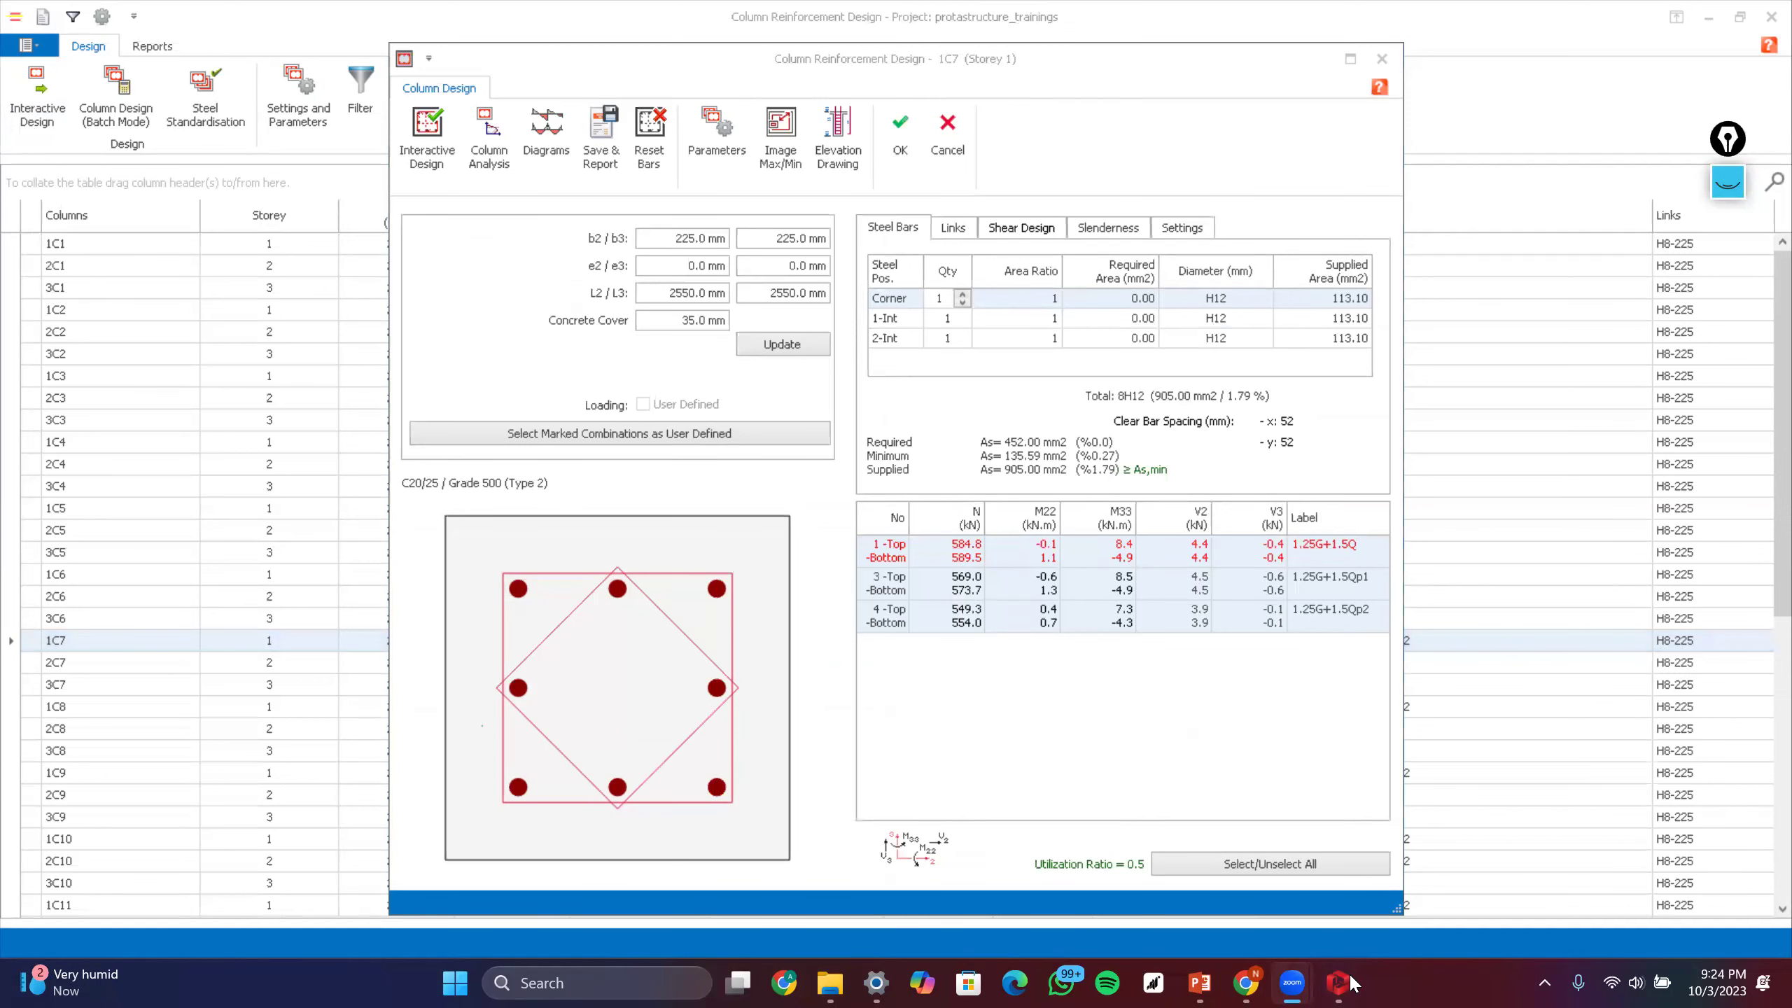
pyautogui.moveTo(1338, 983)
pyautogui.click(1327, 899)
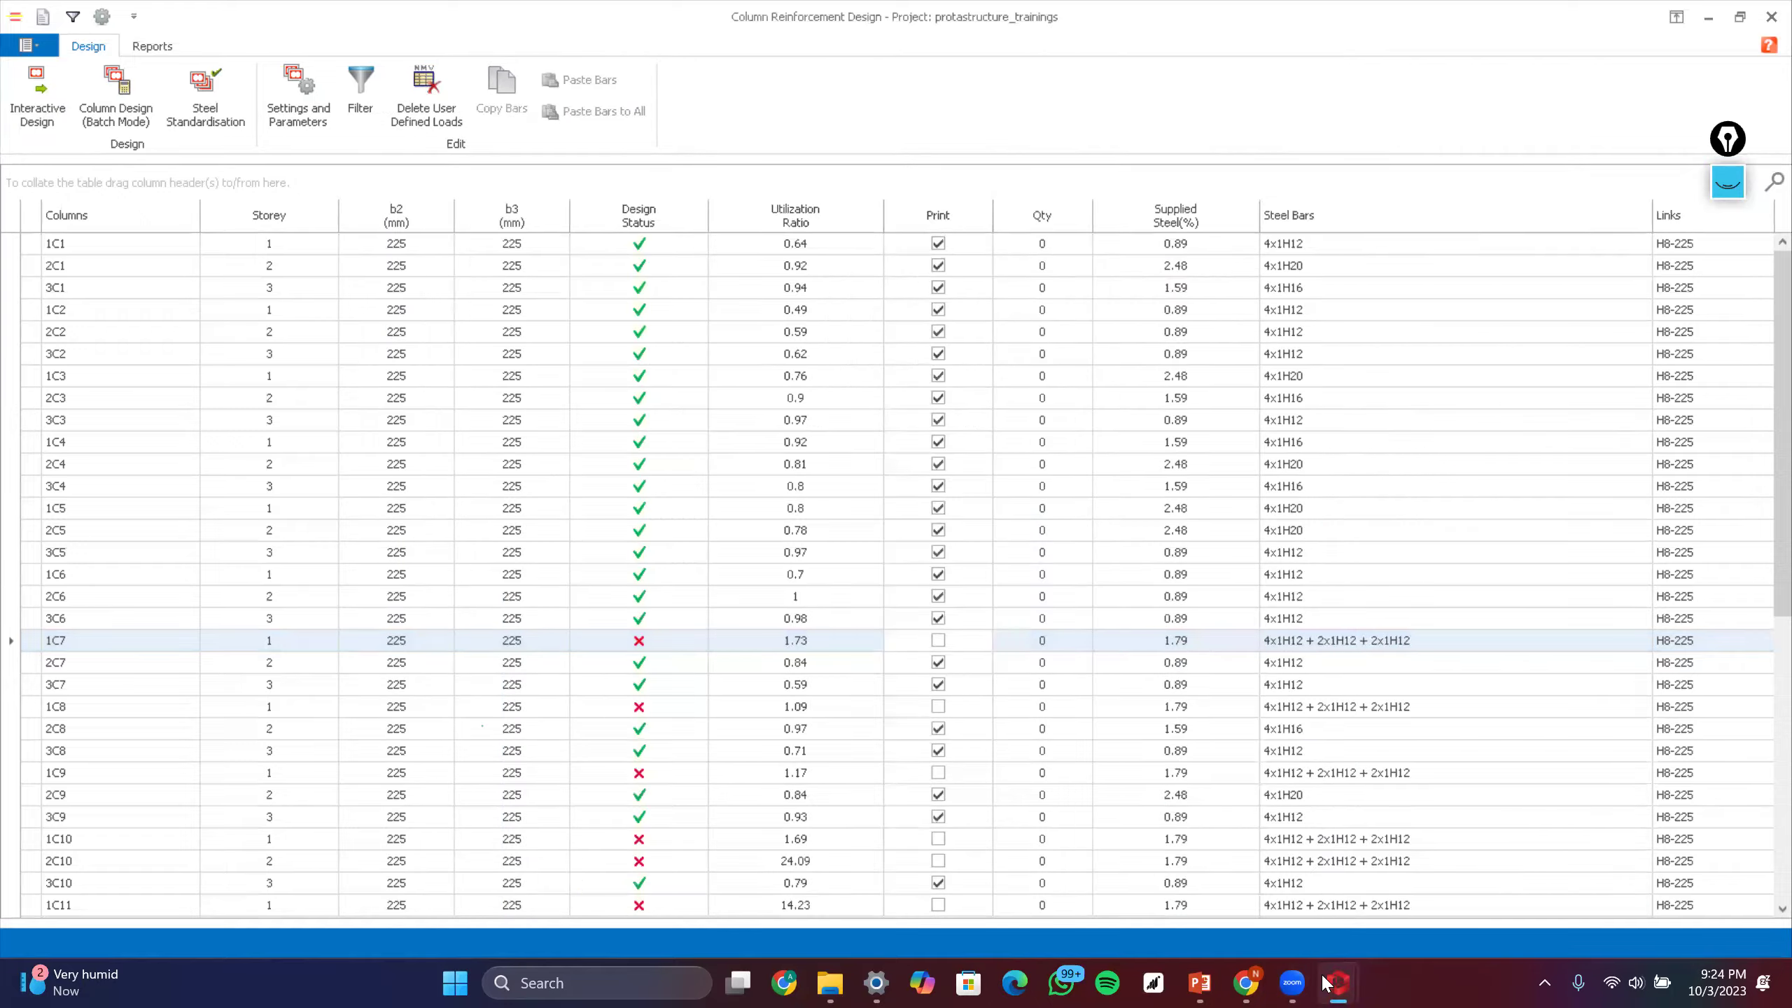
pyautogui.moveTo(1325, 982)
pyautogui.click(1584, 875)
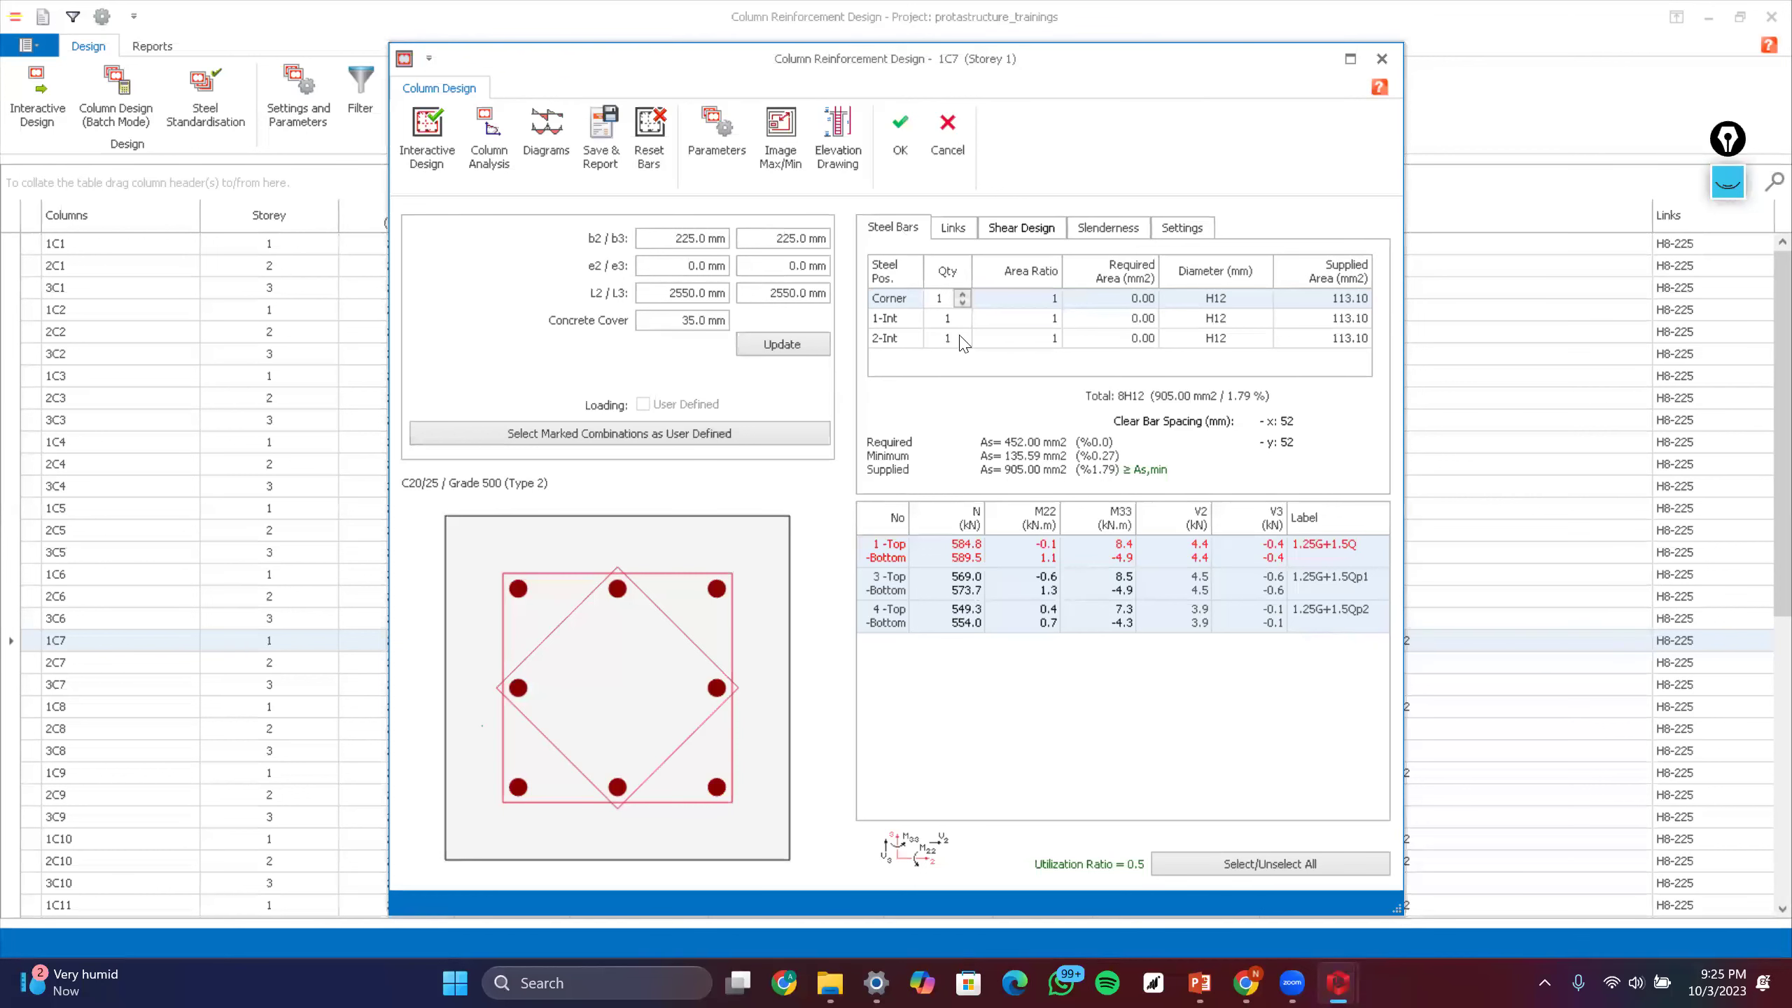
pyautogui.click(427, 152)
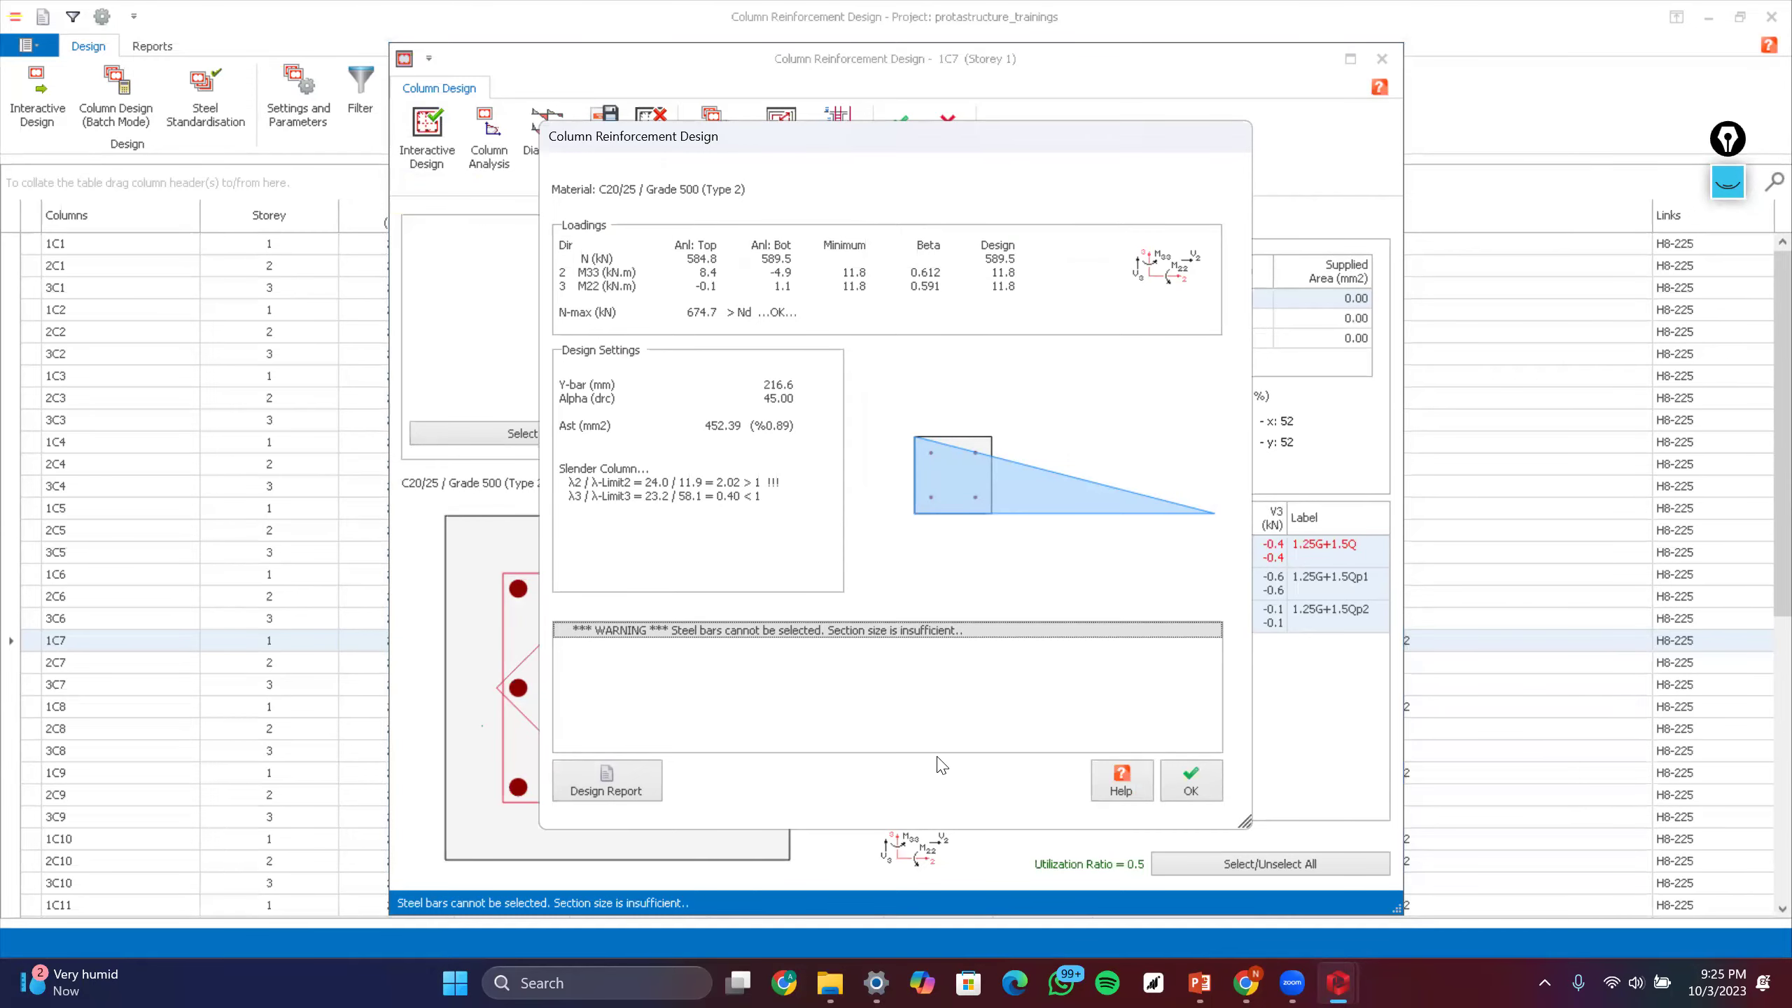
pyautogui.click(1192, 785)
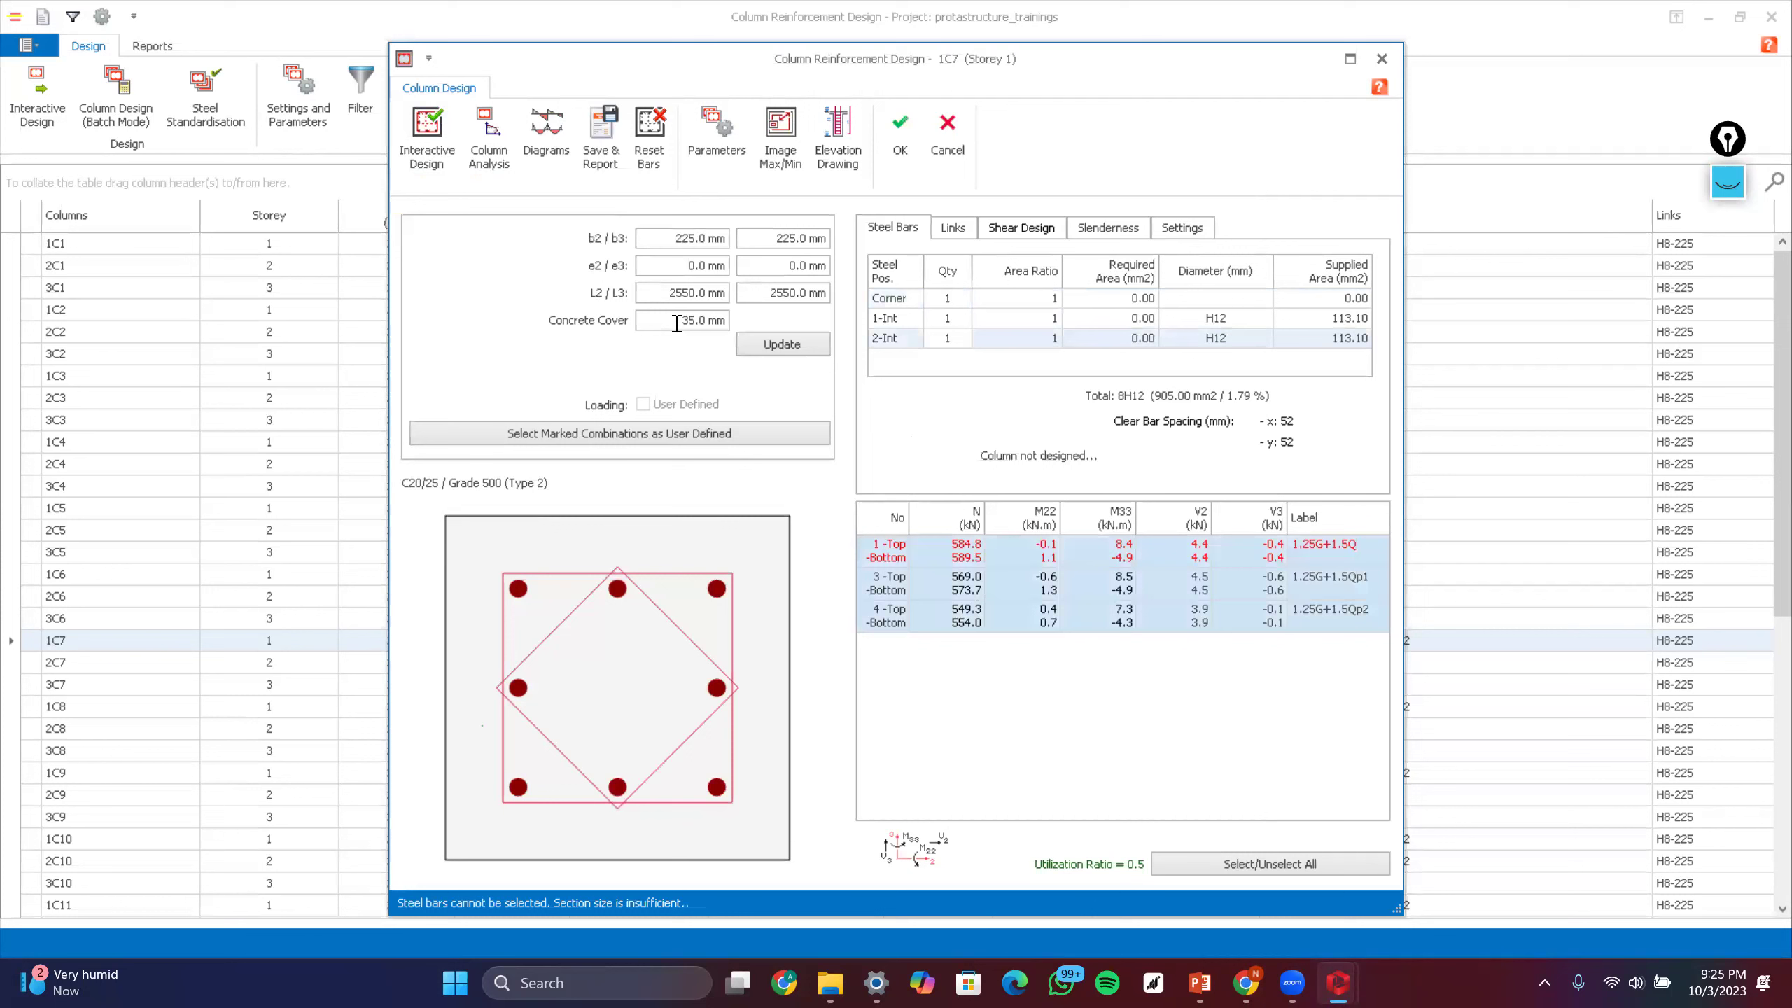
# - Try a 250 × 250 mm section for column 1C7, update it and rerun the interactive design
pyautogui.click(693, 241)
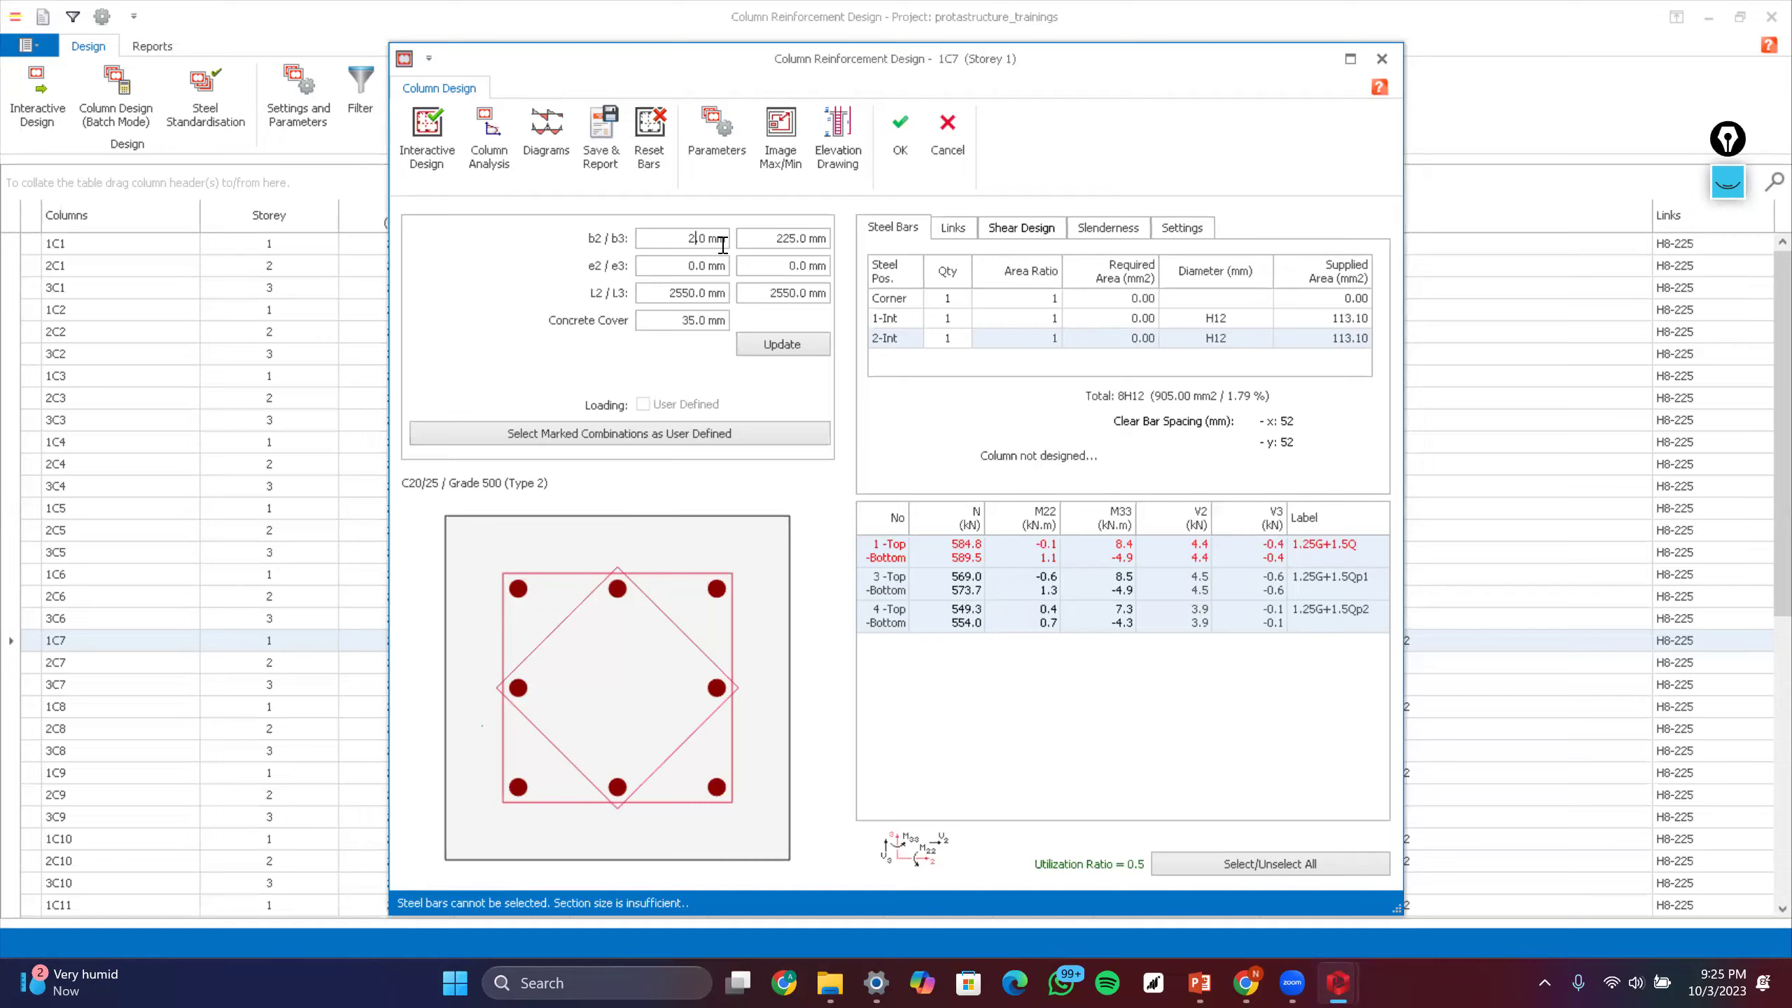
pyautogui.write('50.0')
pyautogui.click(778, 346)
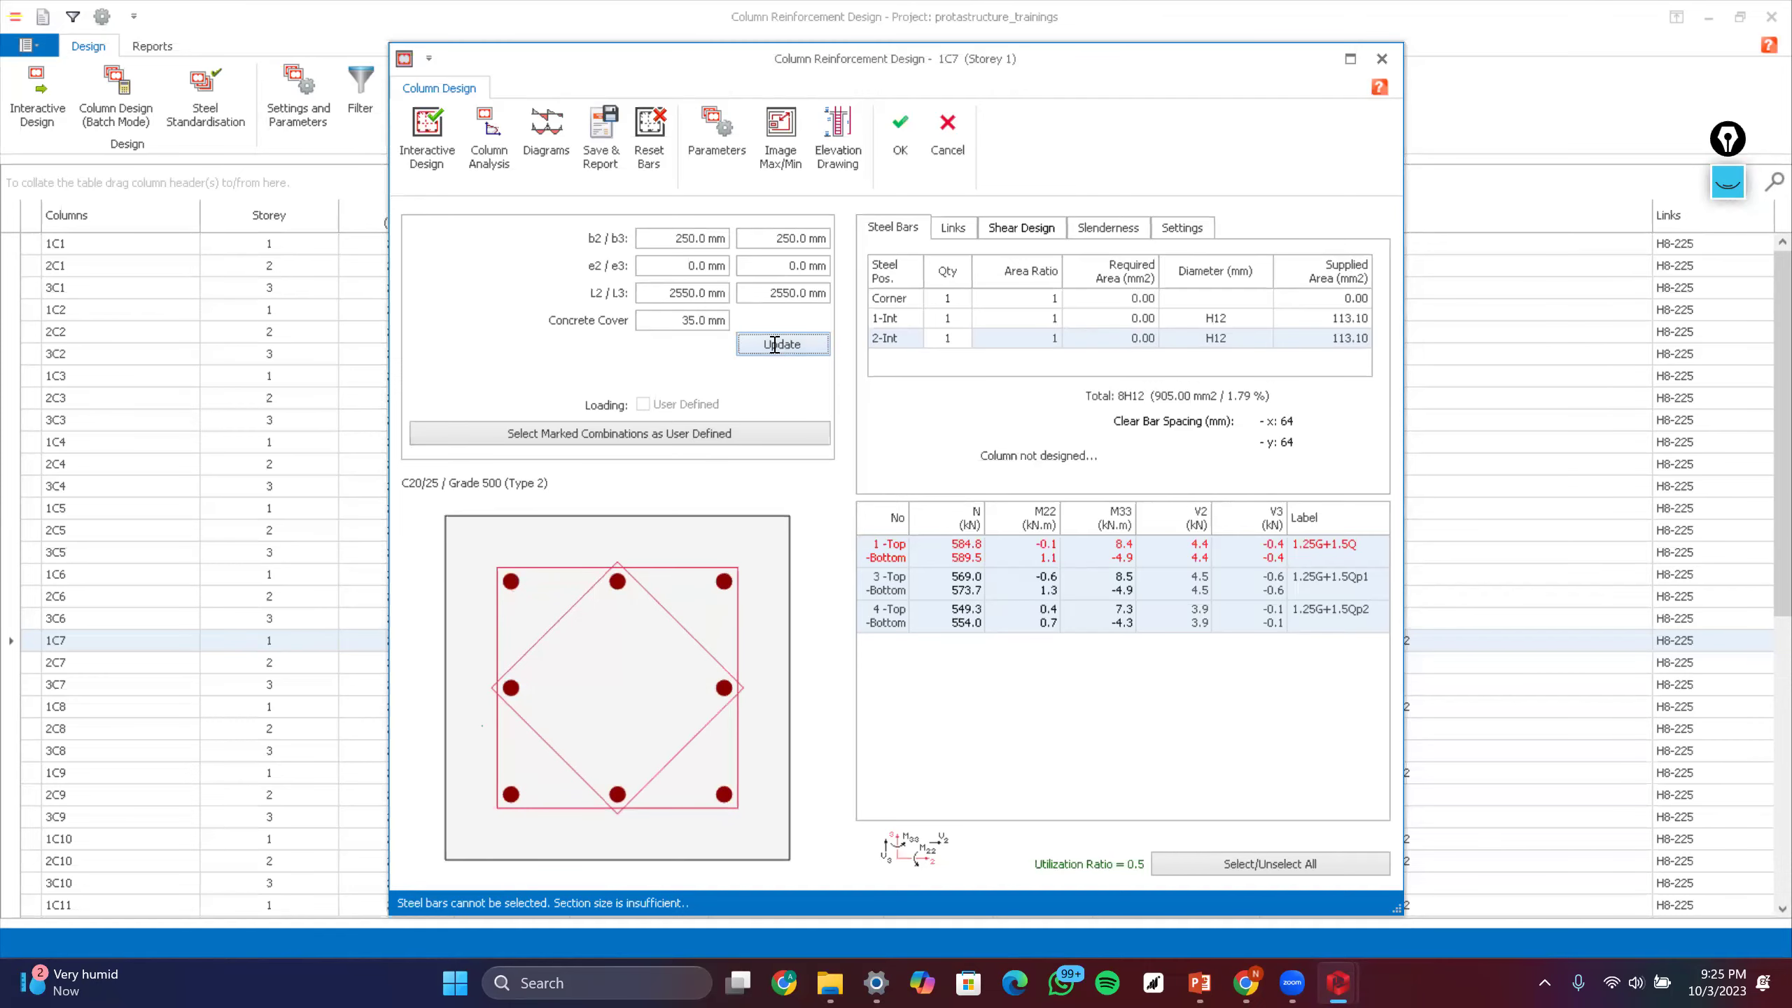
pyautogui.click(428, 137)
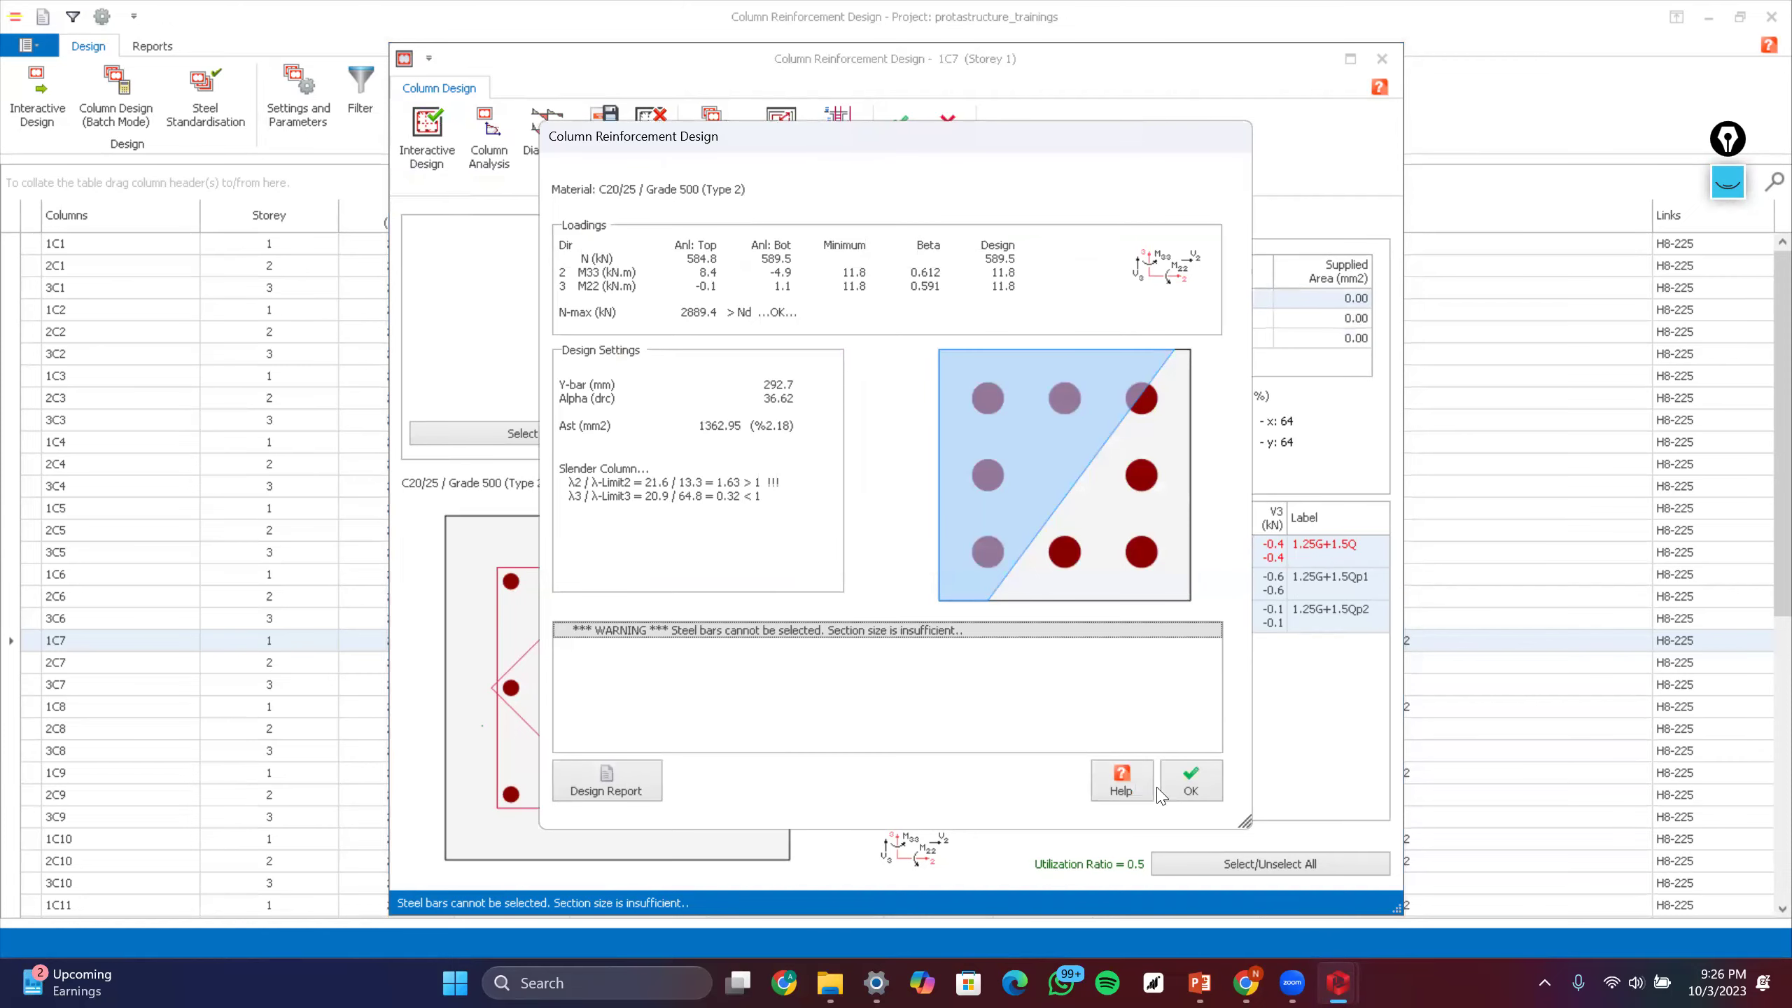
pyautogui.click(1190, 794)
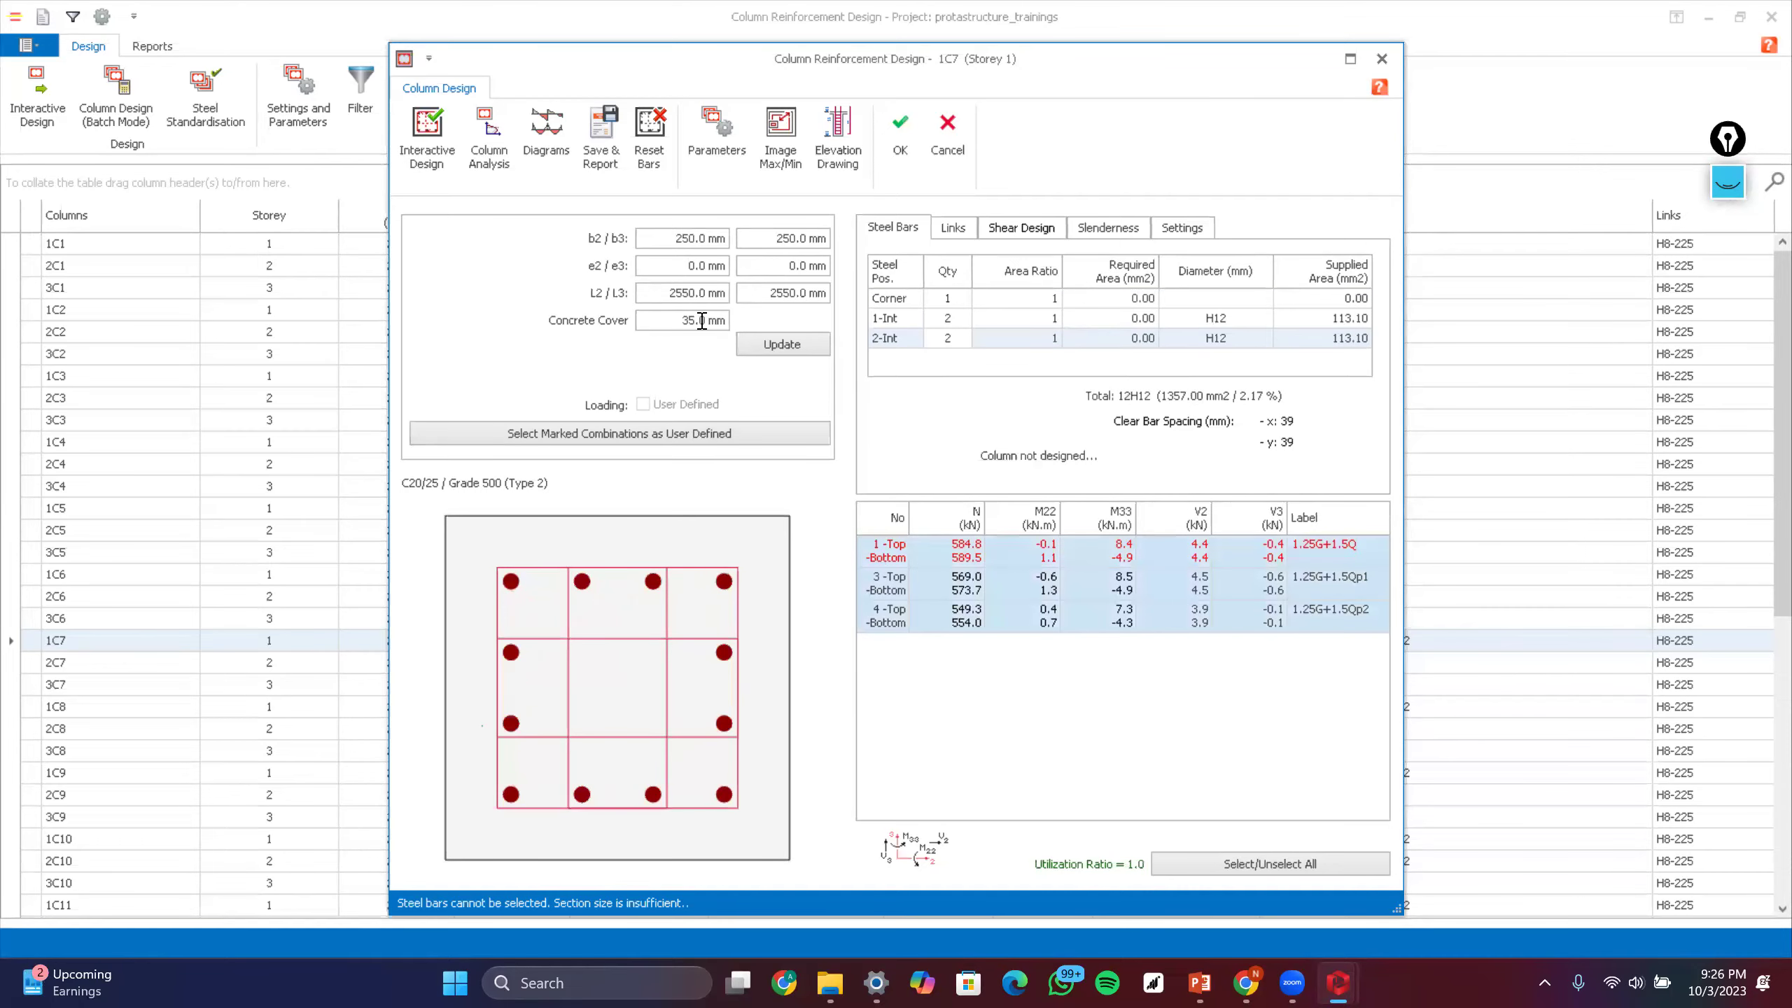
# - Set column 1C7's b2 and b3 dimensions to 300 mm each and update the section
pyautogui.click(685, 240)
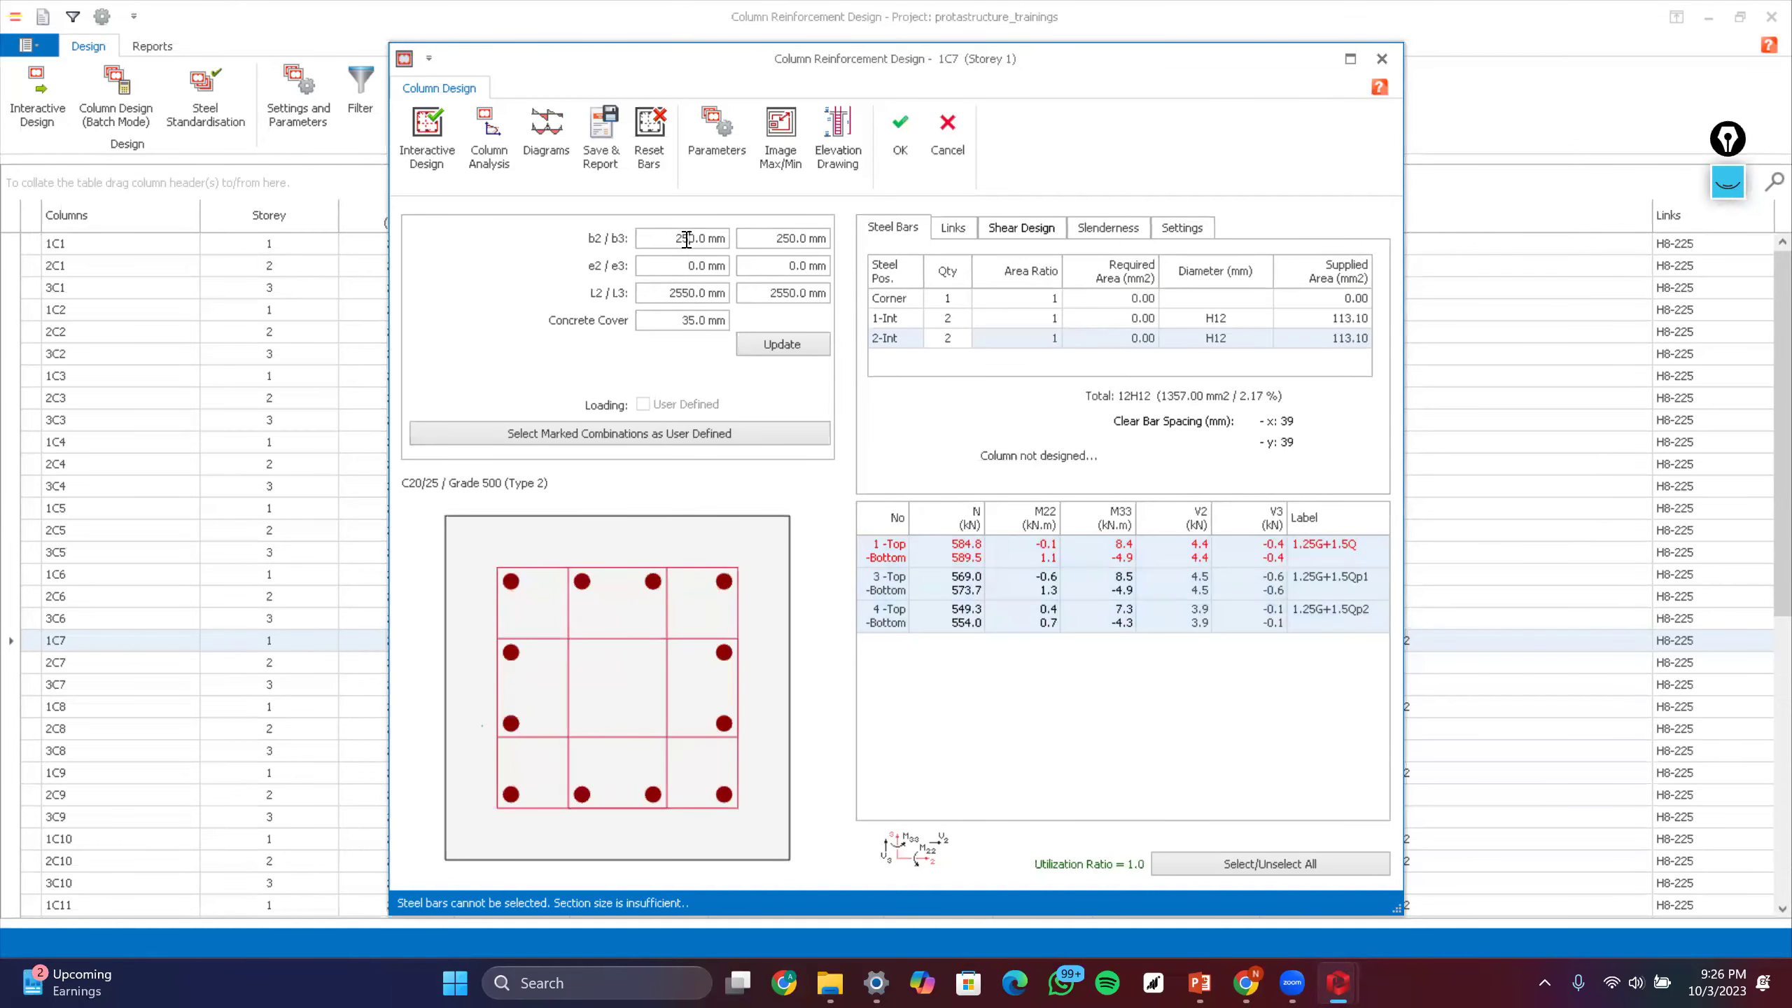
pyautogui.press('BackSpace')
pyautogui.press('BackSpace')
pyautogui.write('30')
pyautogui.click(793, 243)
pyautogui.press('BackSpace')
pyautogui.press('BackSpace')
pyautogui.click(798, 342)
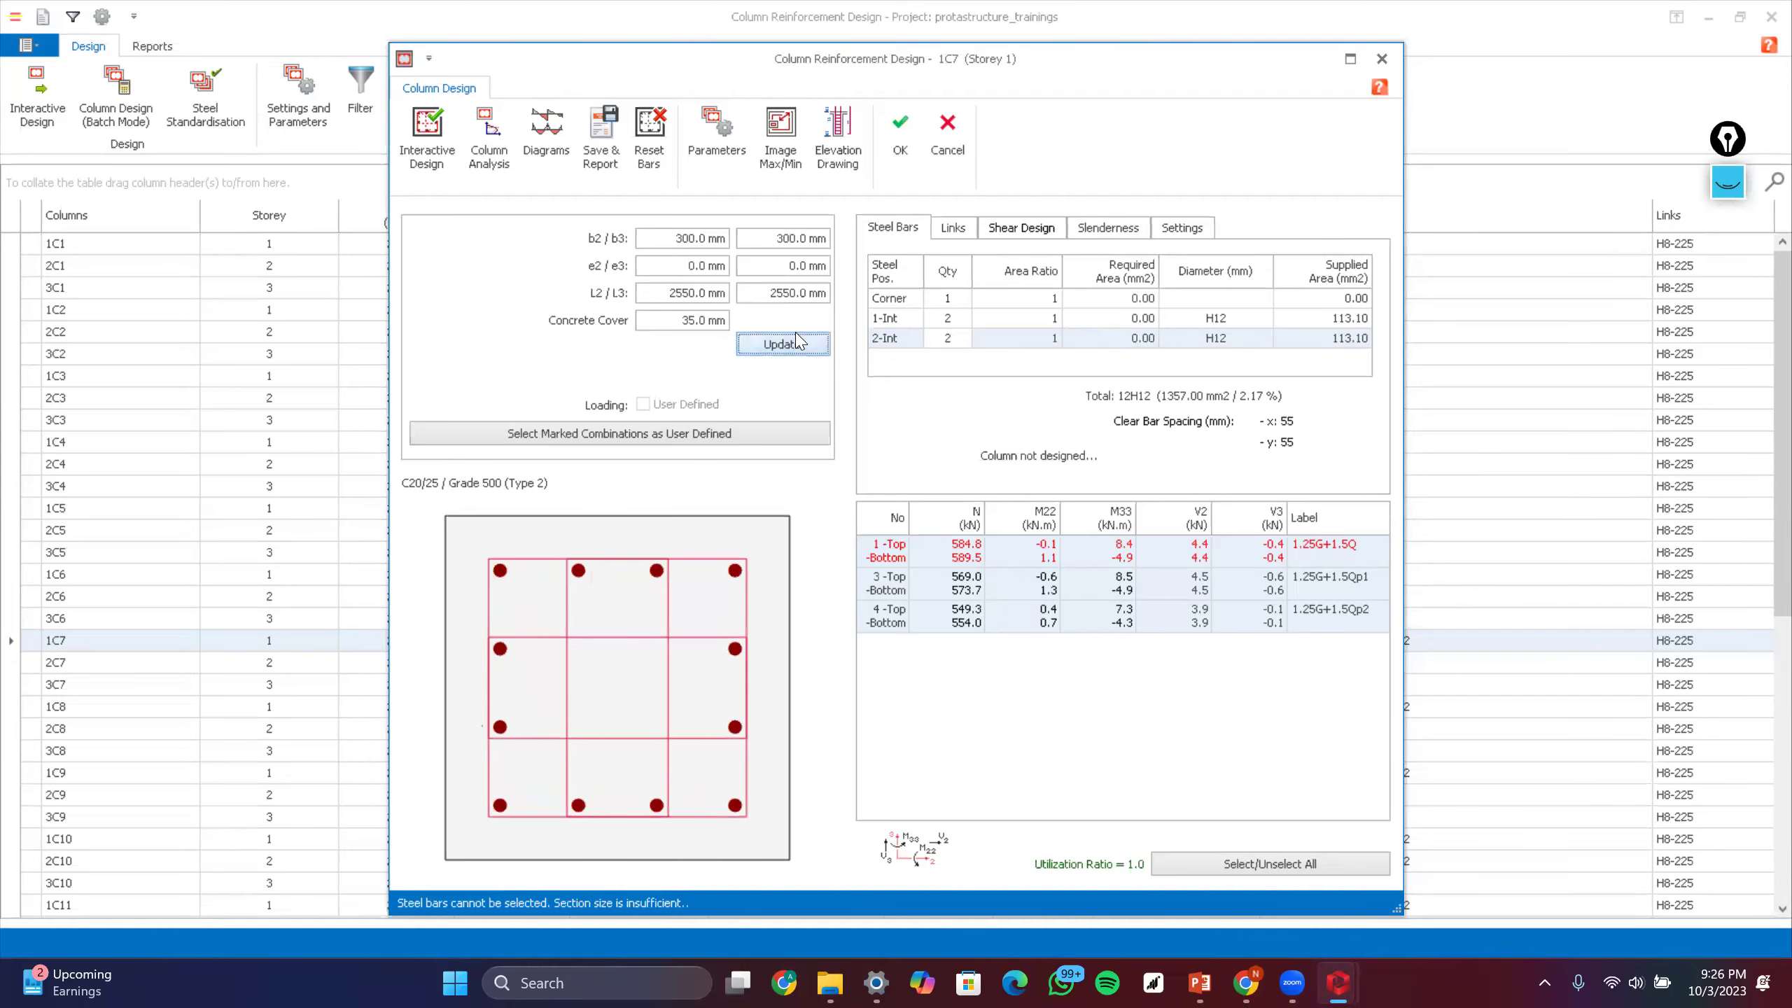
# - Run the interactive design on the enlarged column 1C7 and accept it, agreeing to invalidate the building analysis results
pyautogui.click(430, 156)
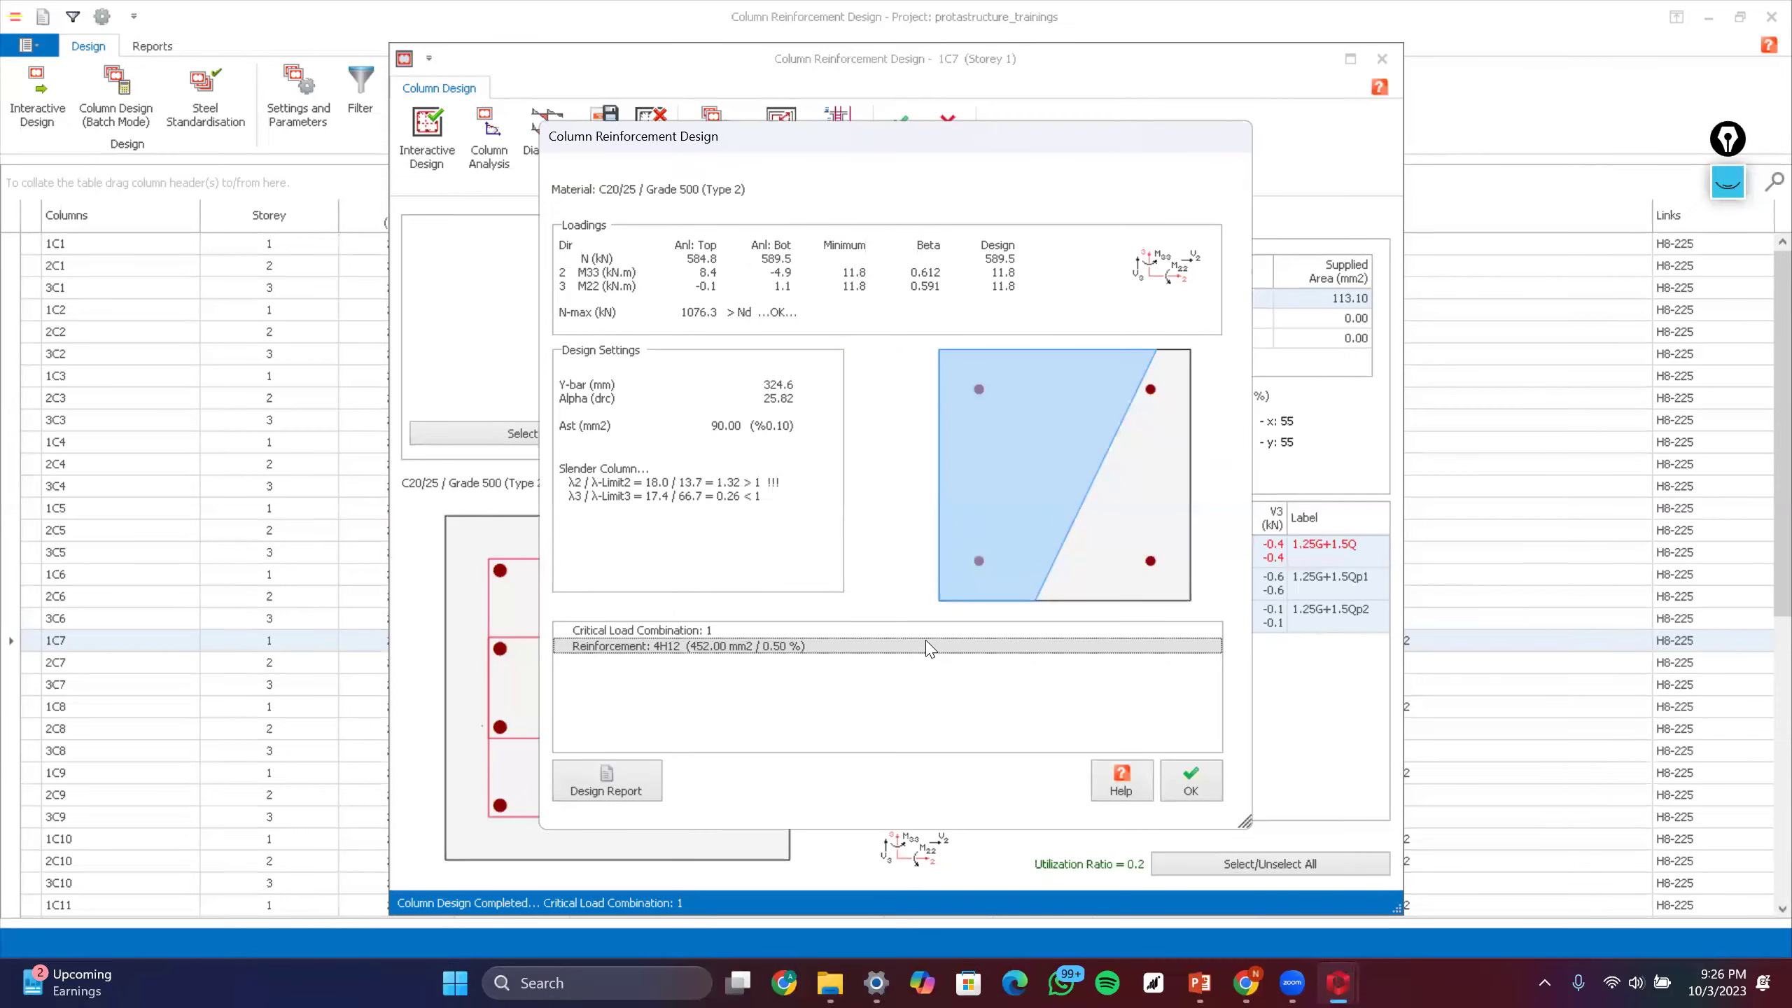
pyautogui.click(1192, 781)
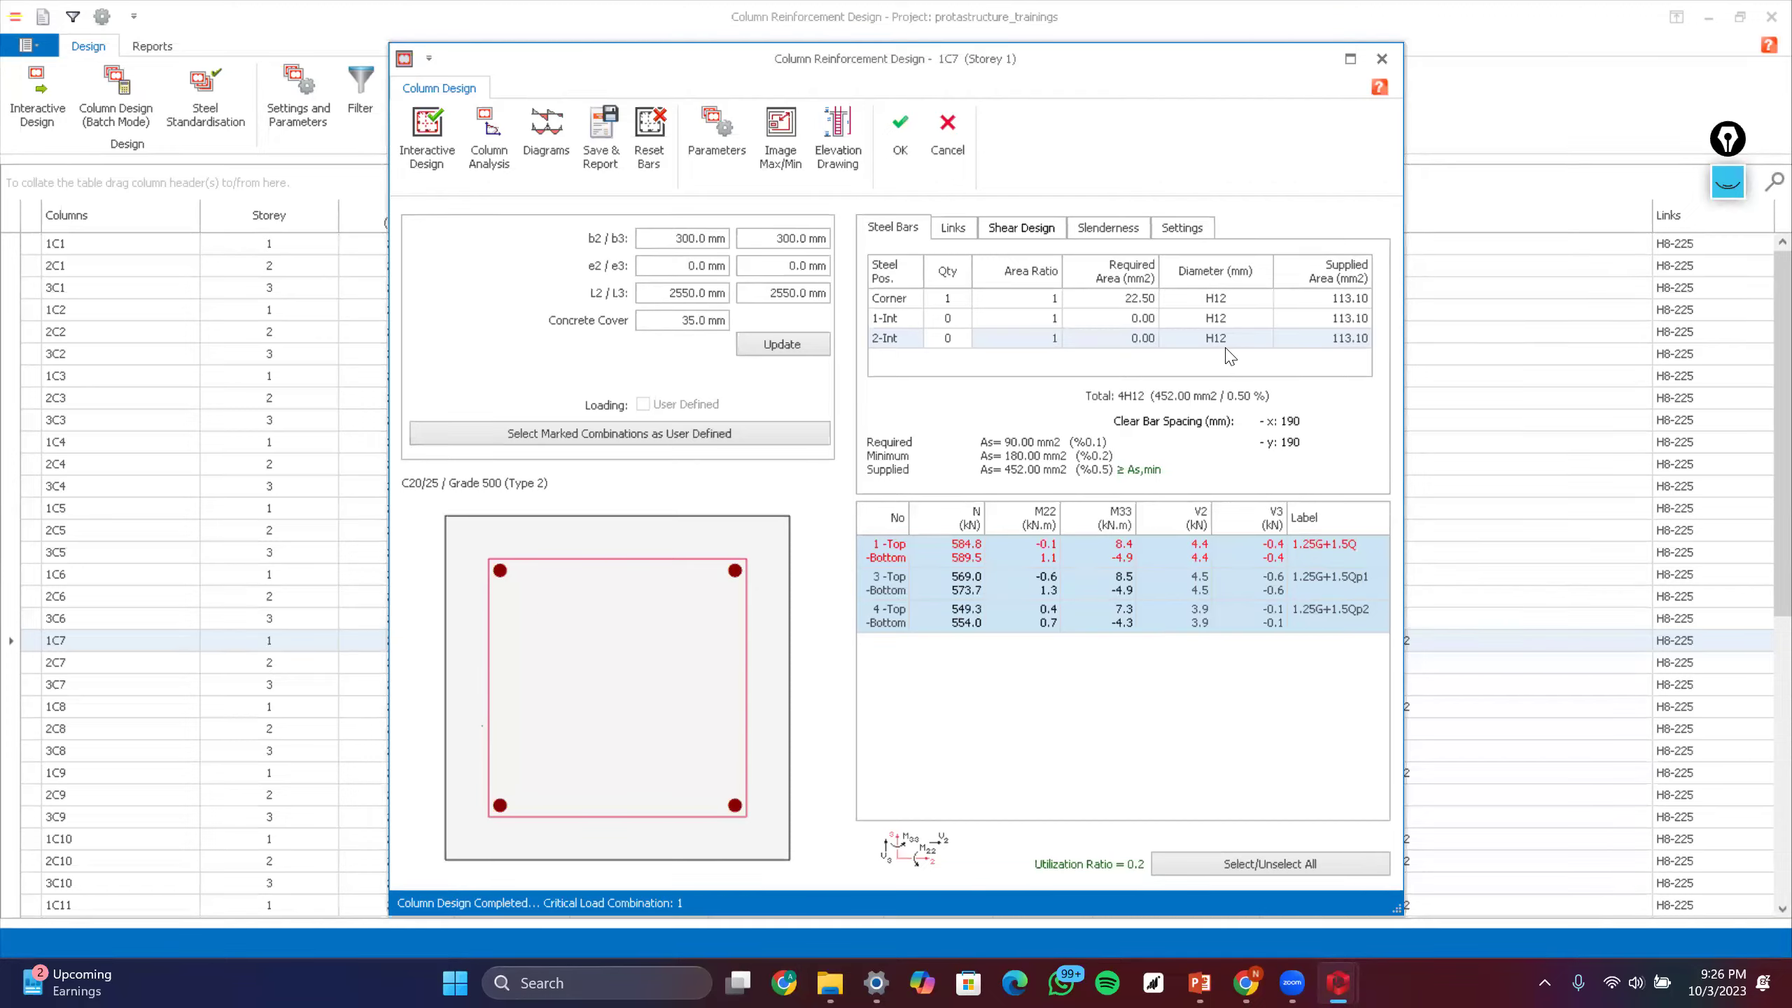
pyautogui.click(901, 140)
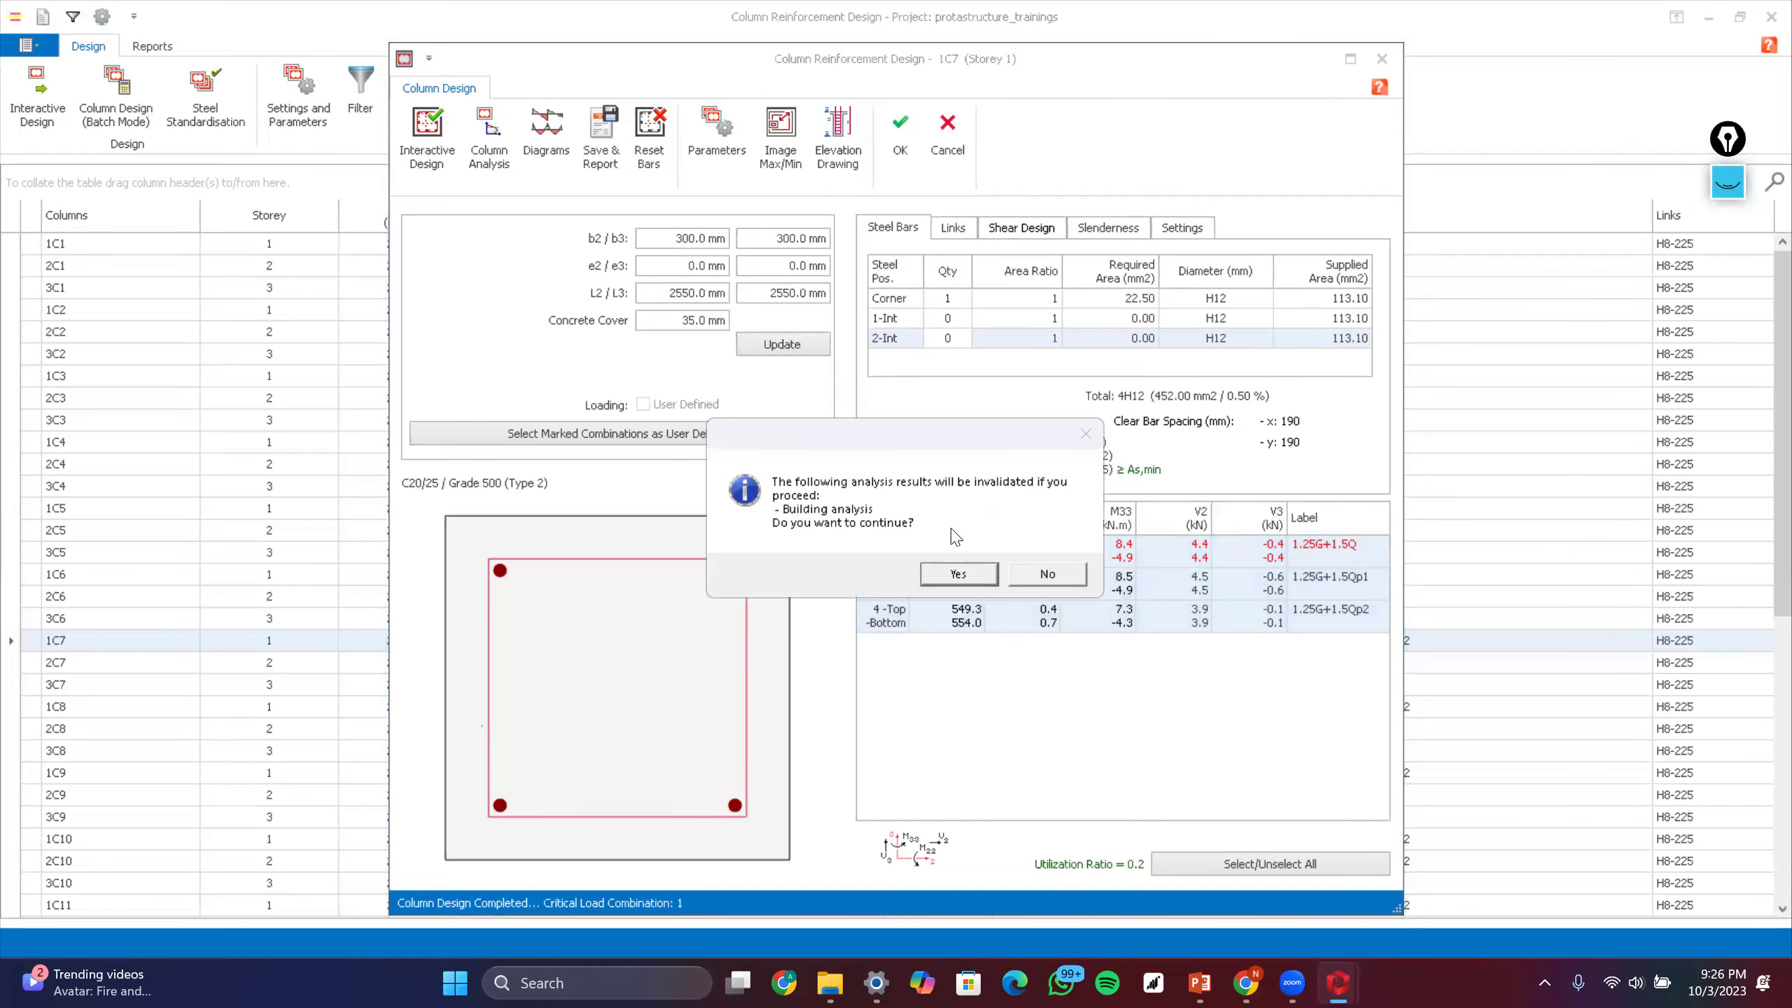
pyautogui.click(960, 574)
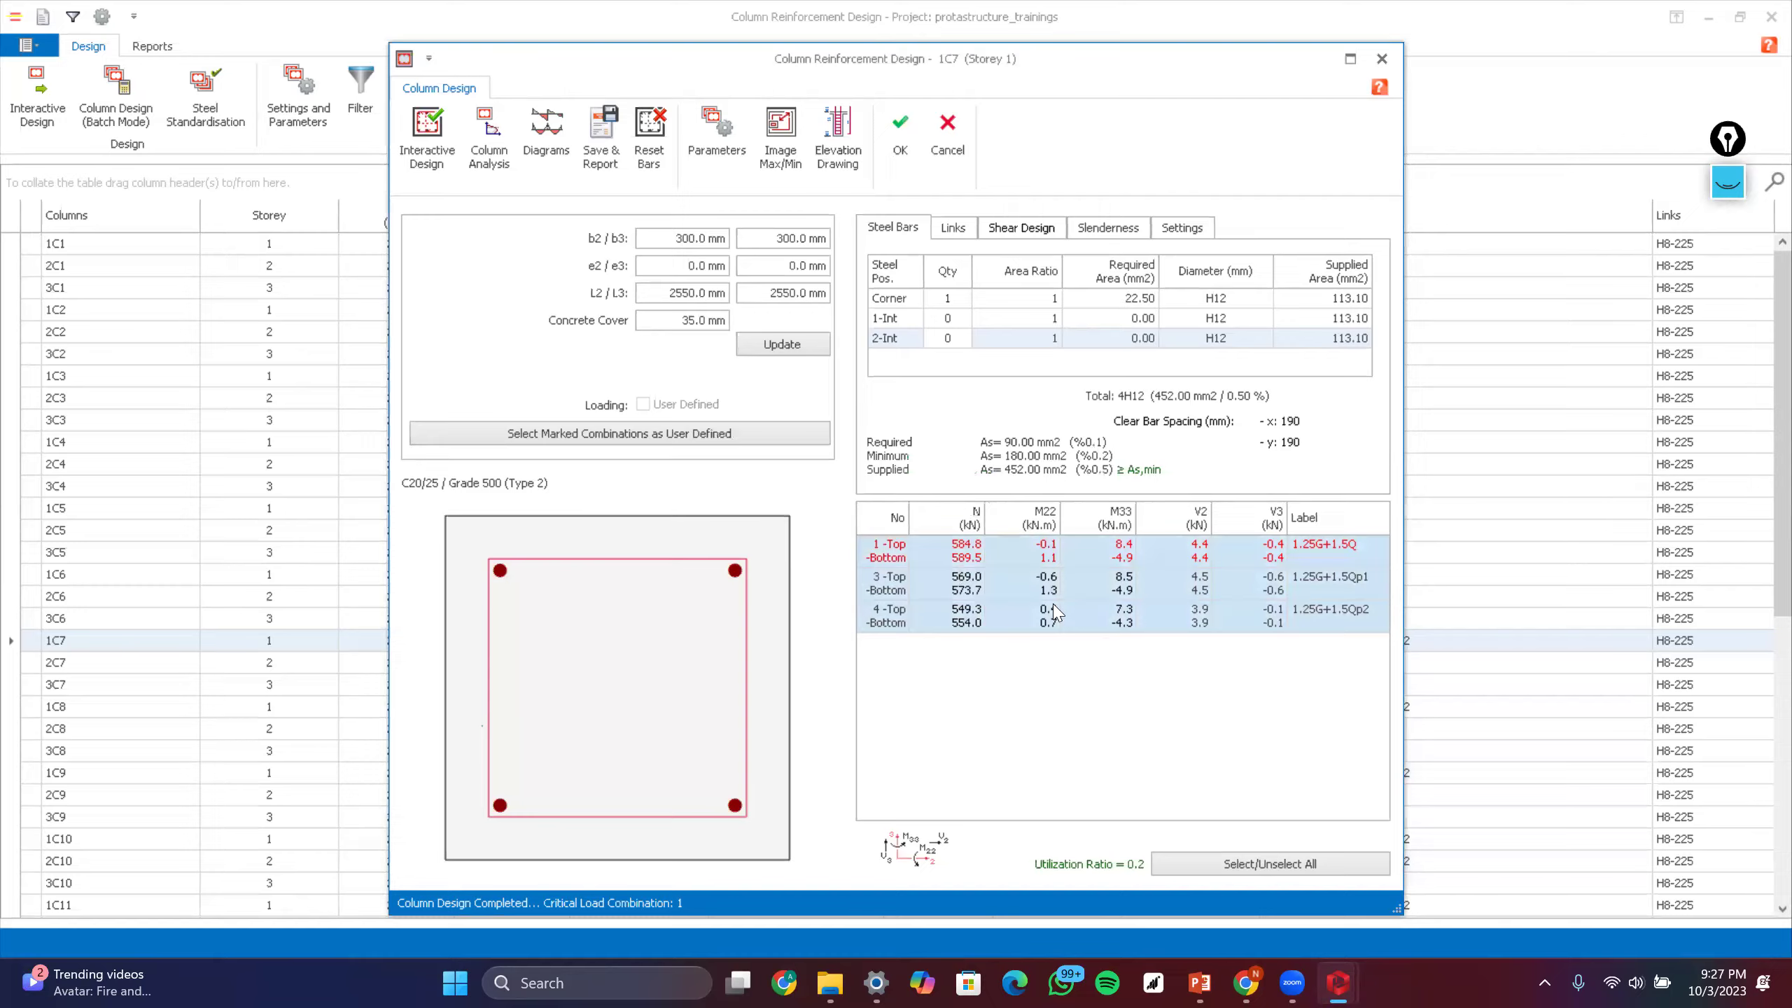